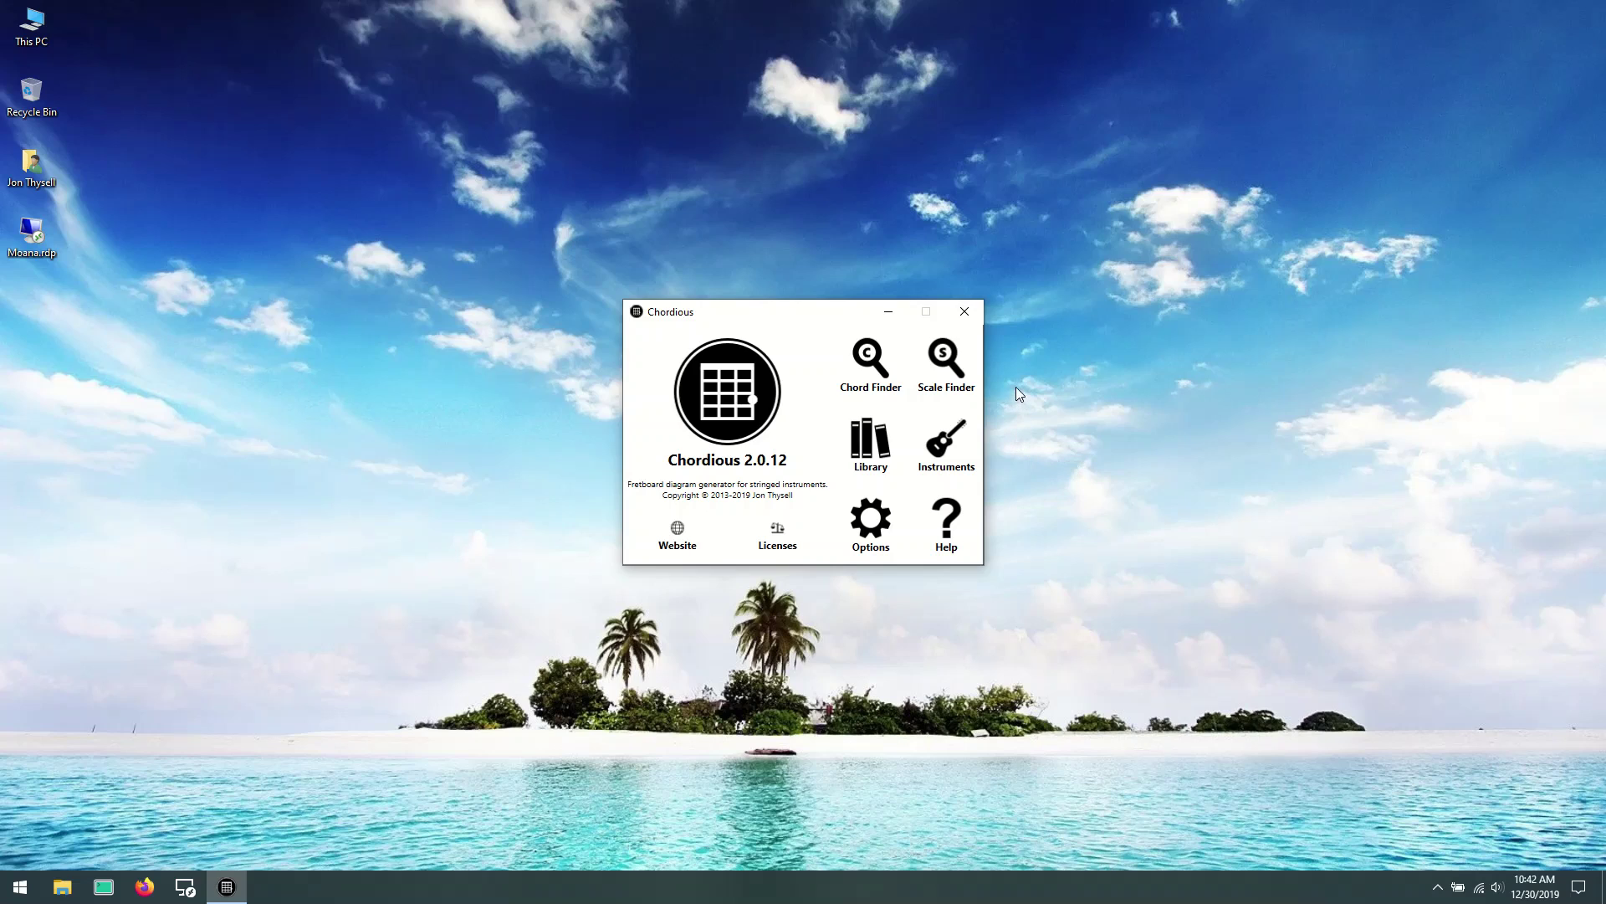
Step: Open the diagram library and display the Diagram Editor Tutorial collection
click(876, 451)
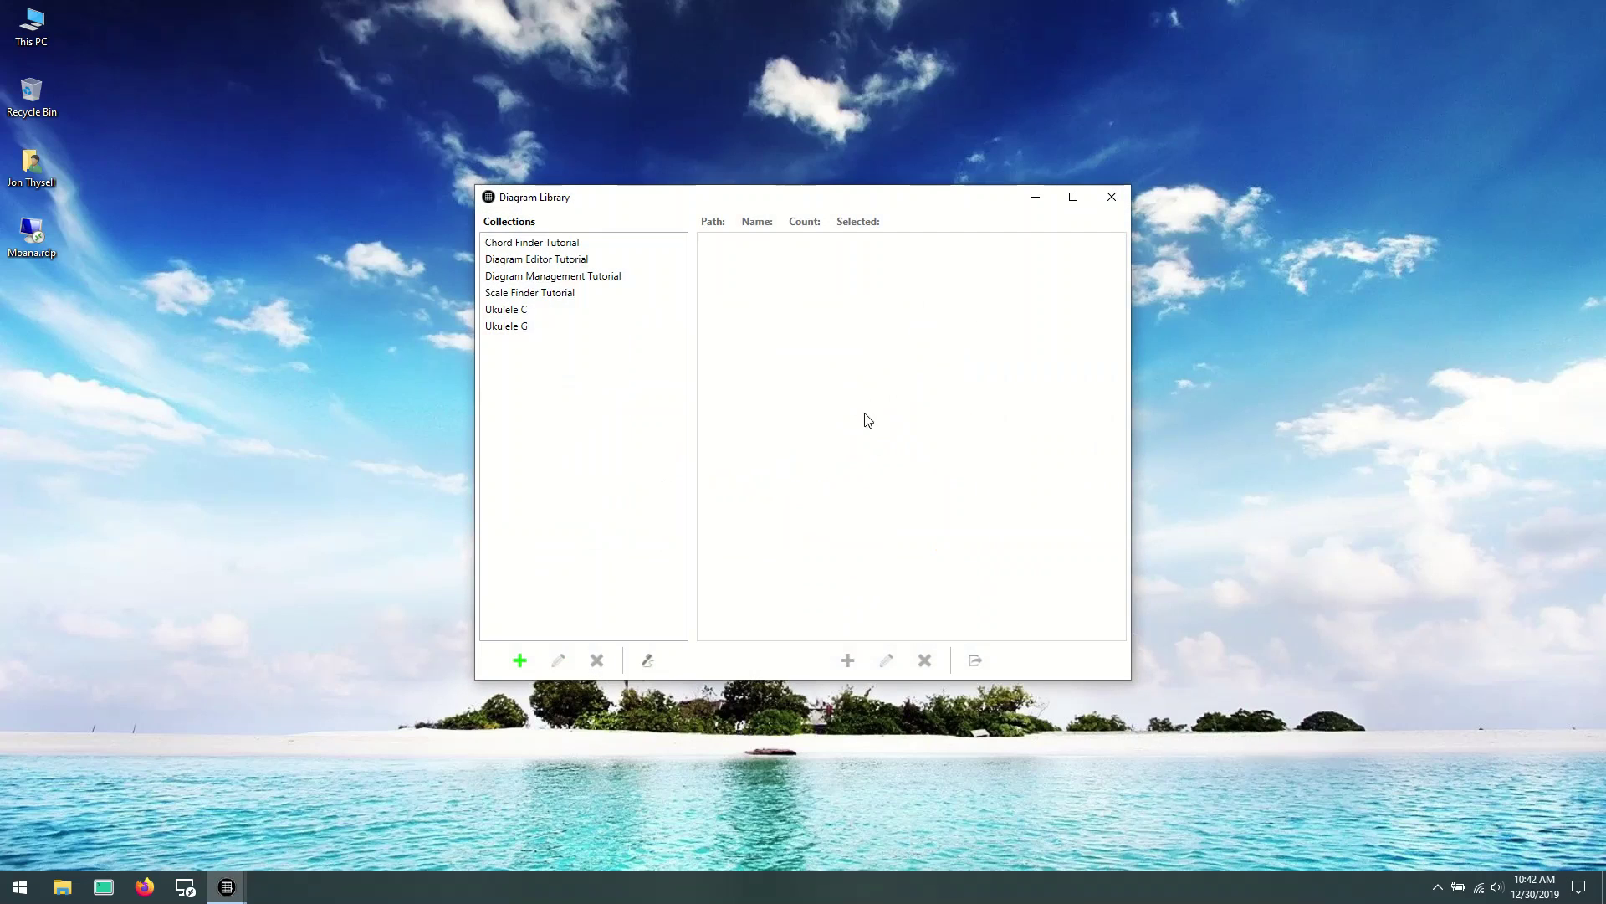
drag(624, 197, 606, 197)
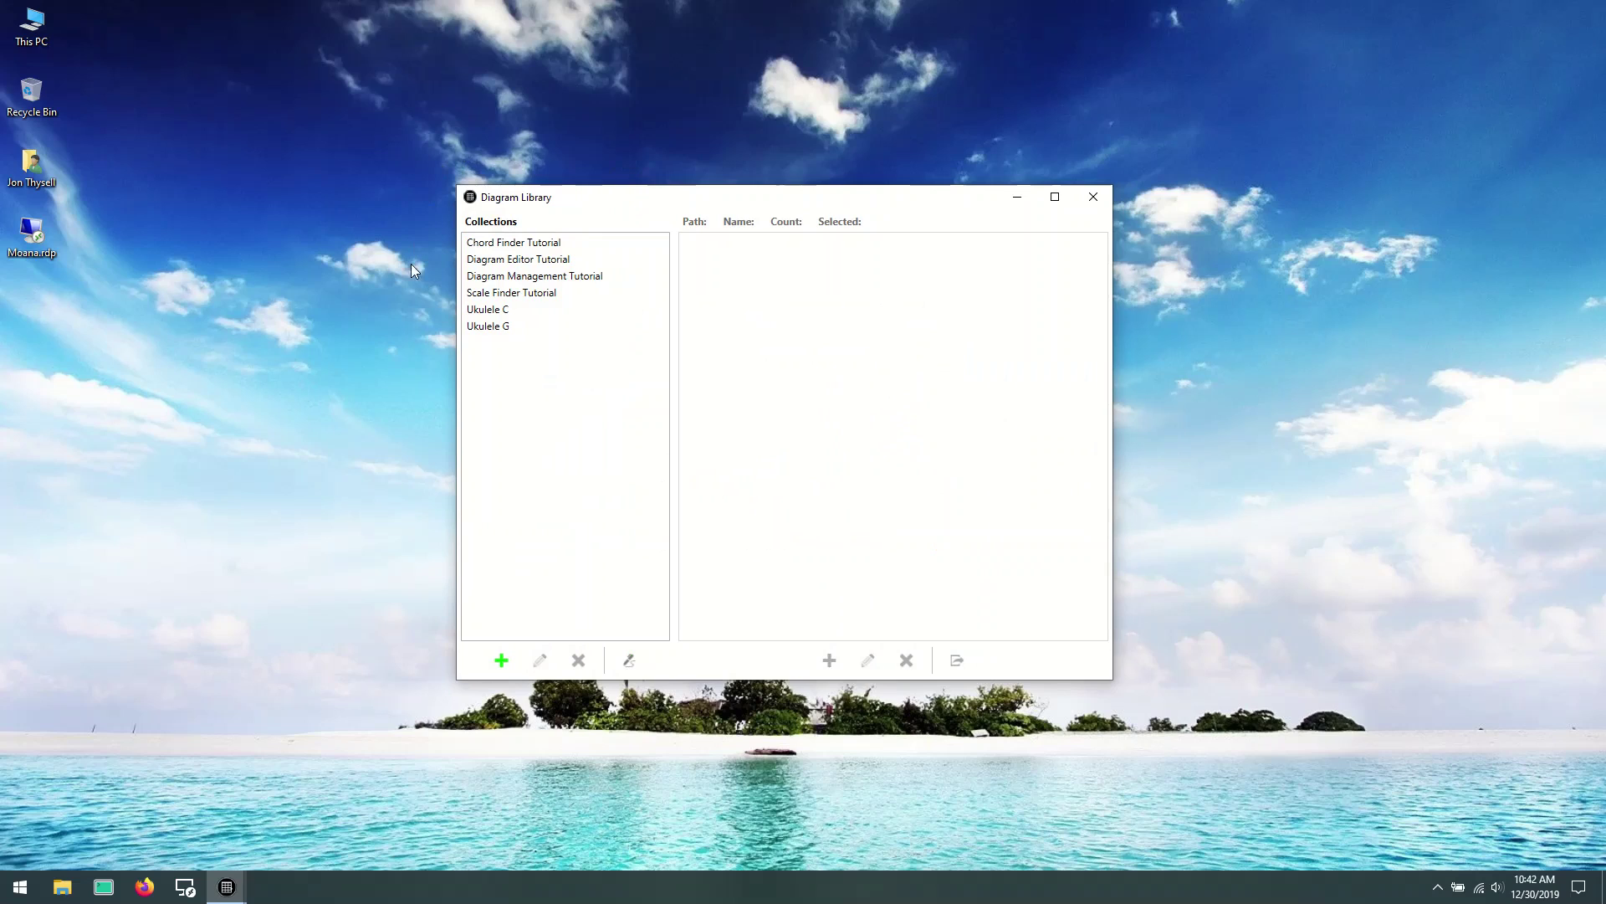
click(499, 265)
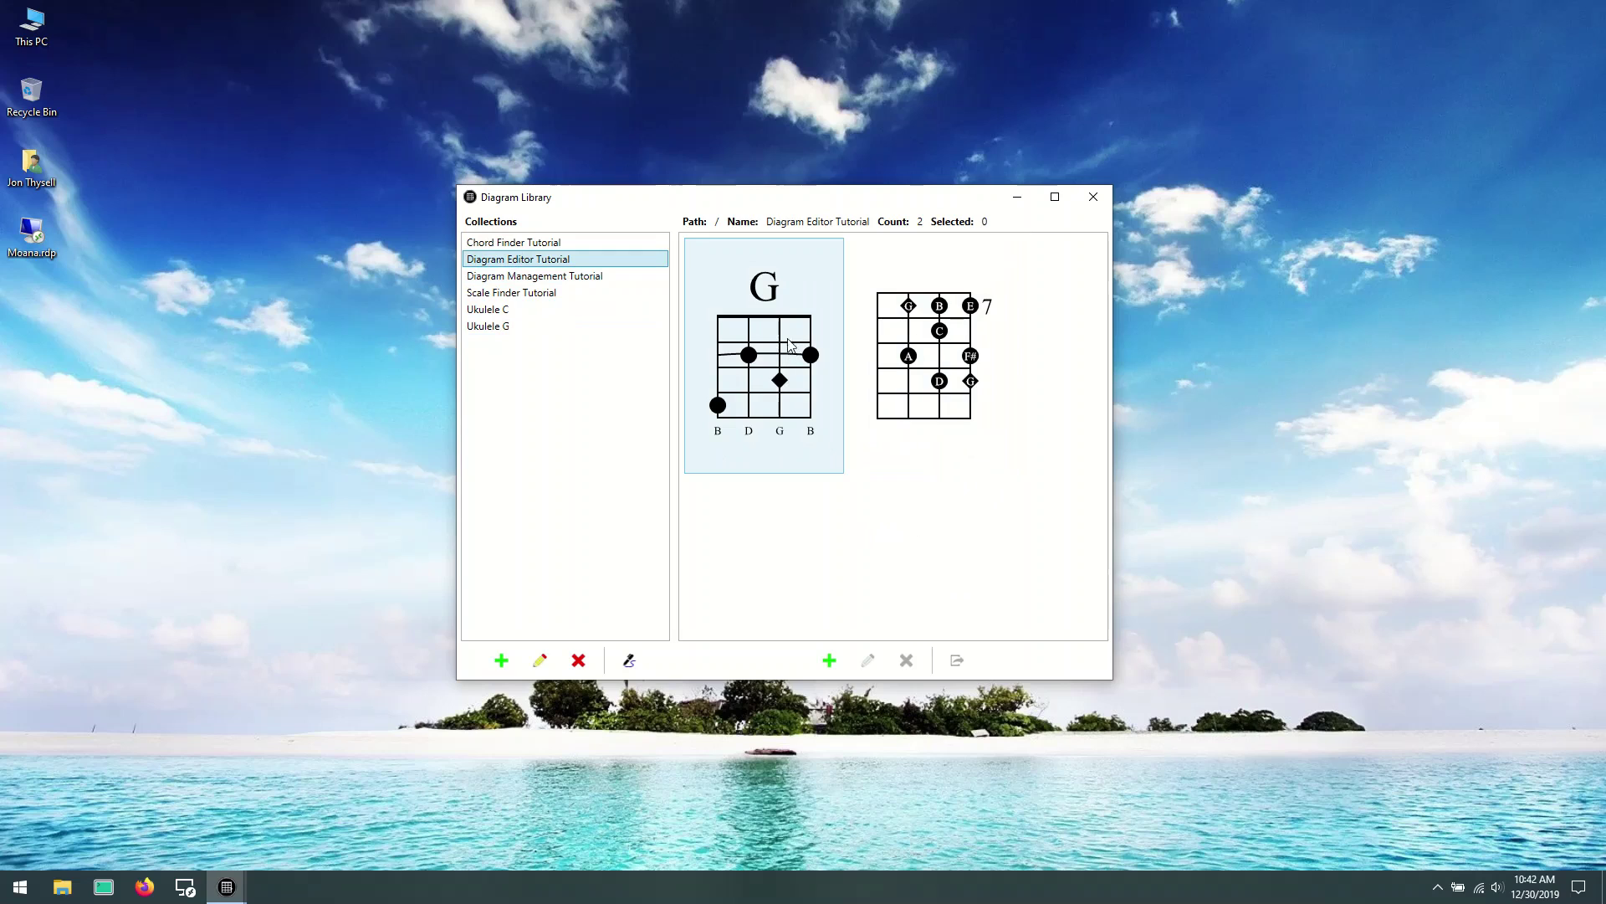
Step: Open the G chord diagram for editing and enlarge the Diagram Editor window to show more of its settings
click(764, 386)
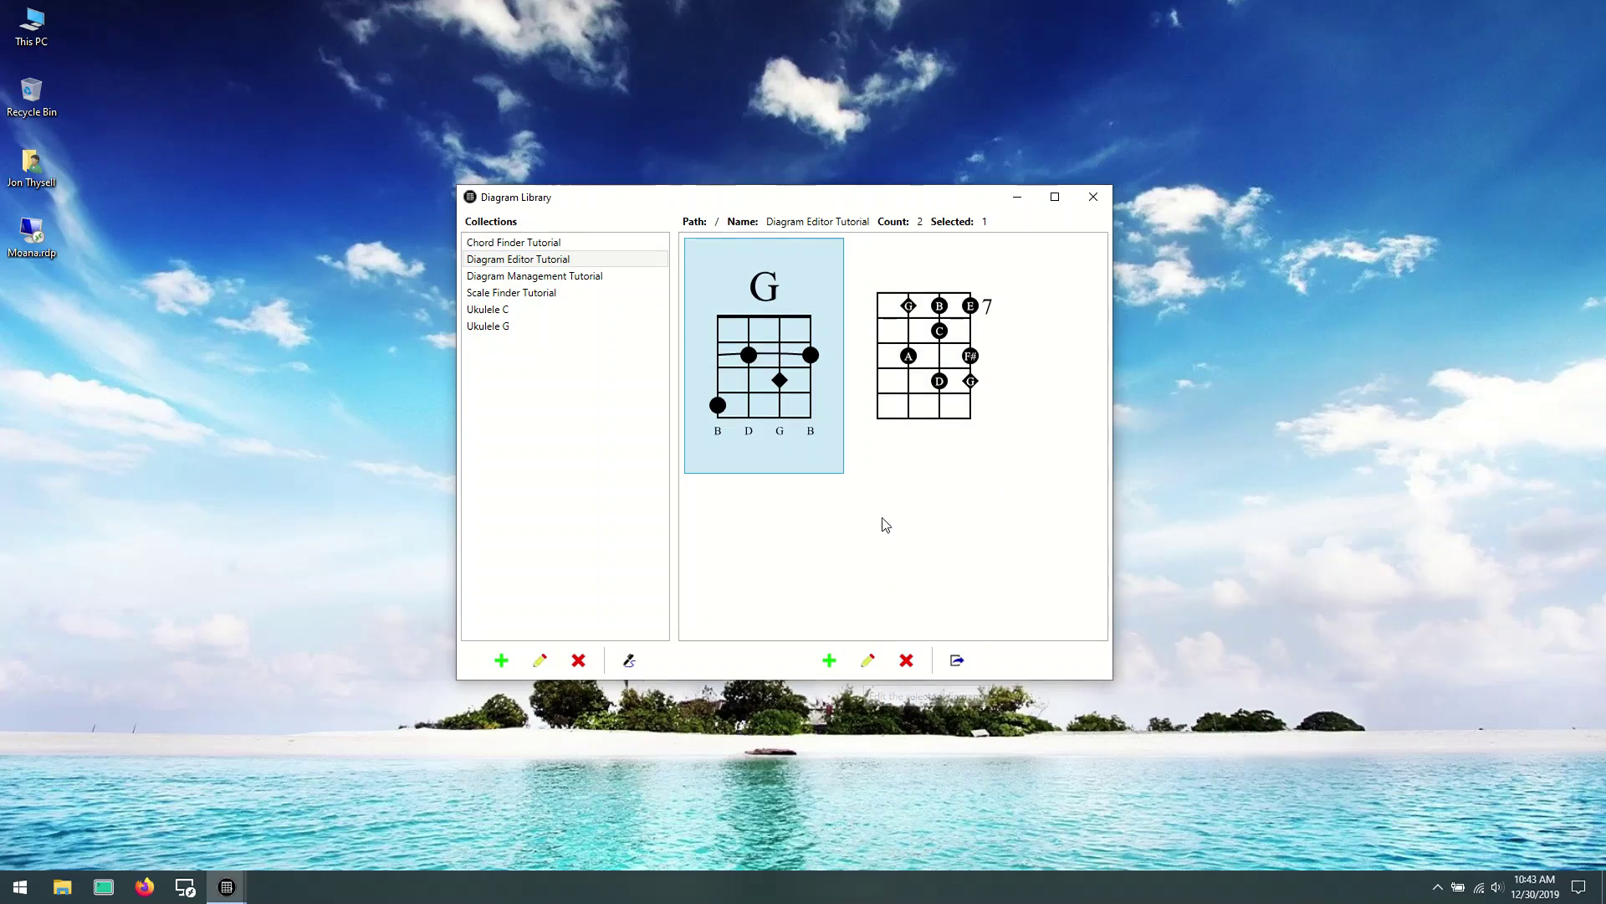
right_click(761, 361)
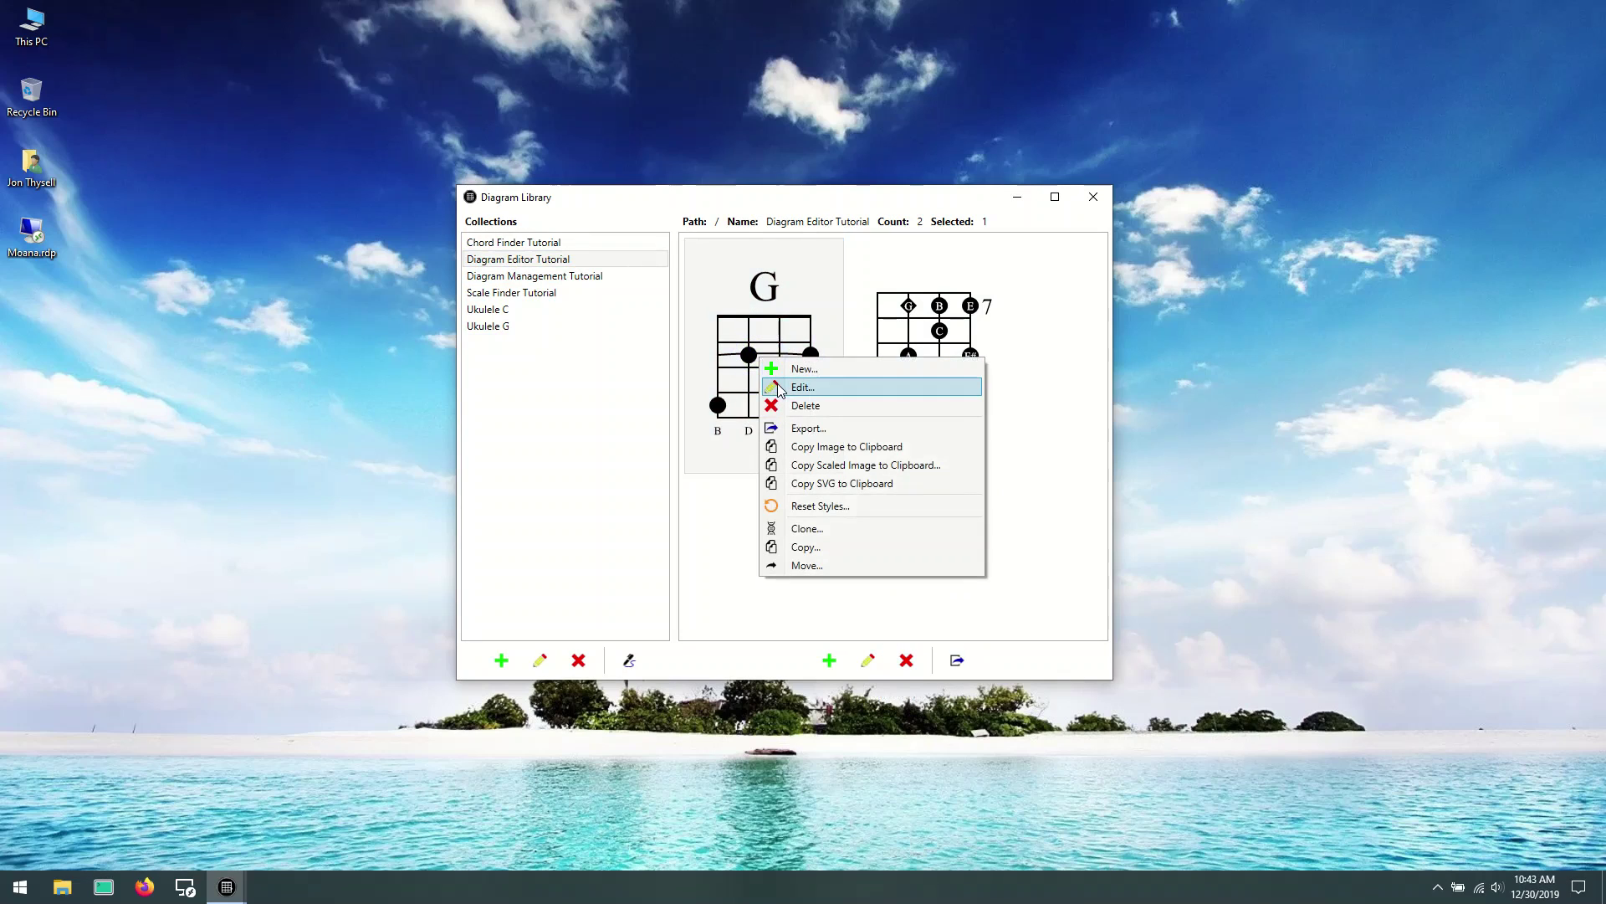
click(709, 510)
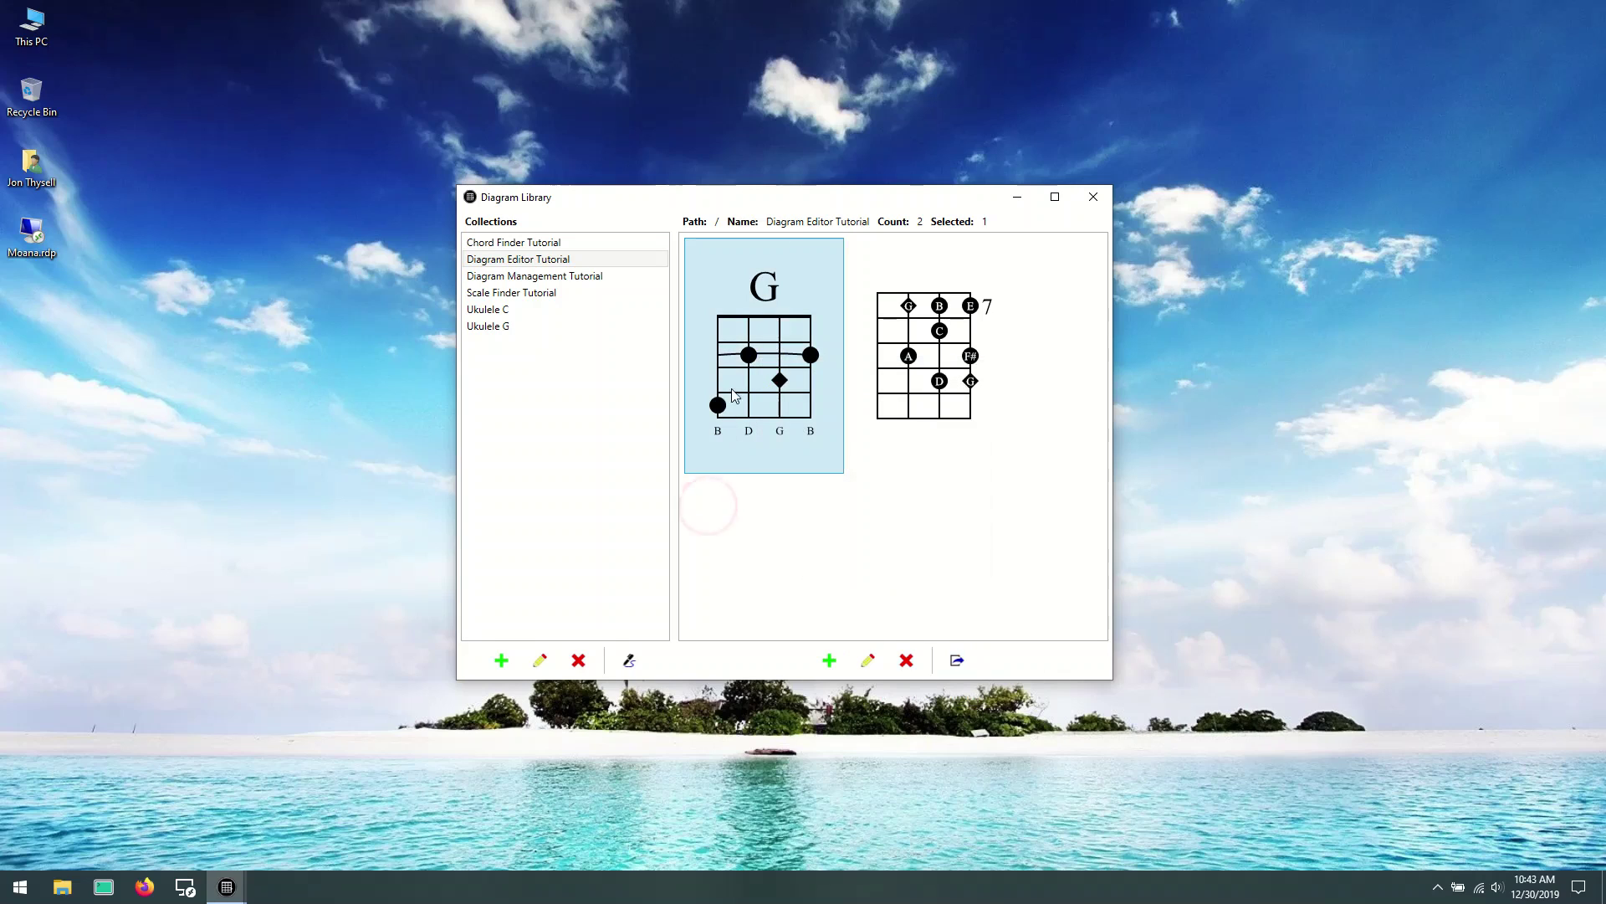
double_click(769, 353)
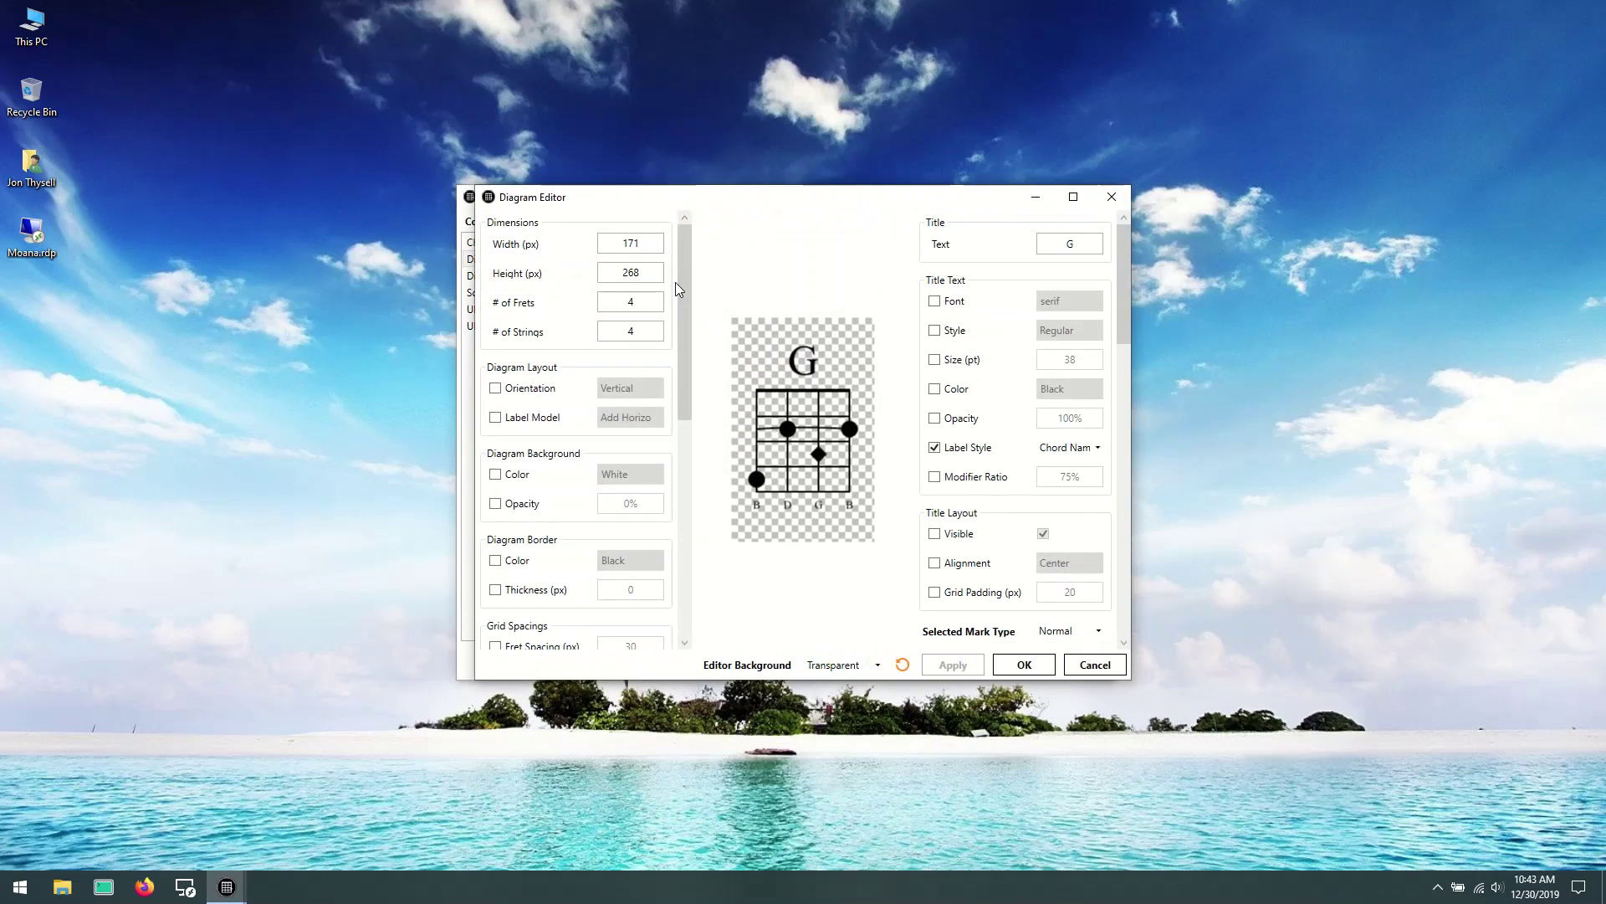
drag(748, 200, 574, 48)
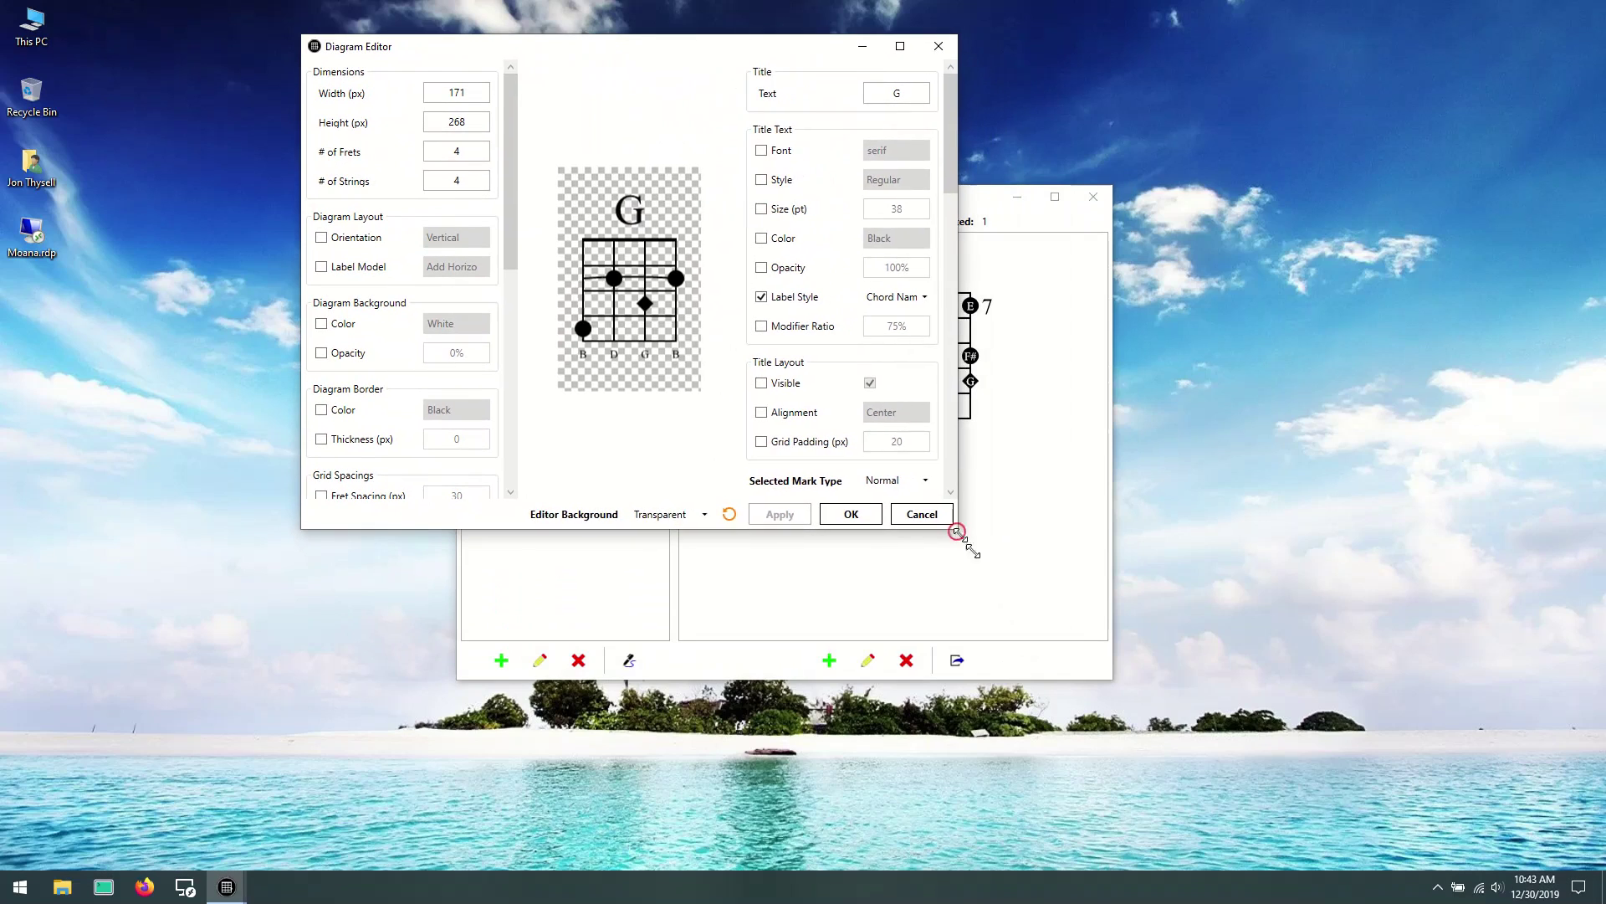
drag(957, 528, 1329, 851)
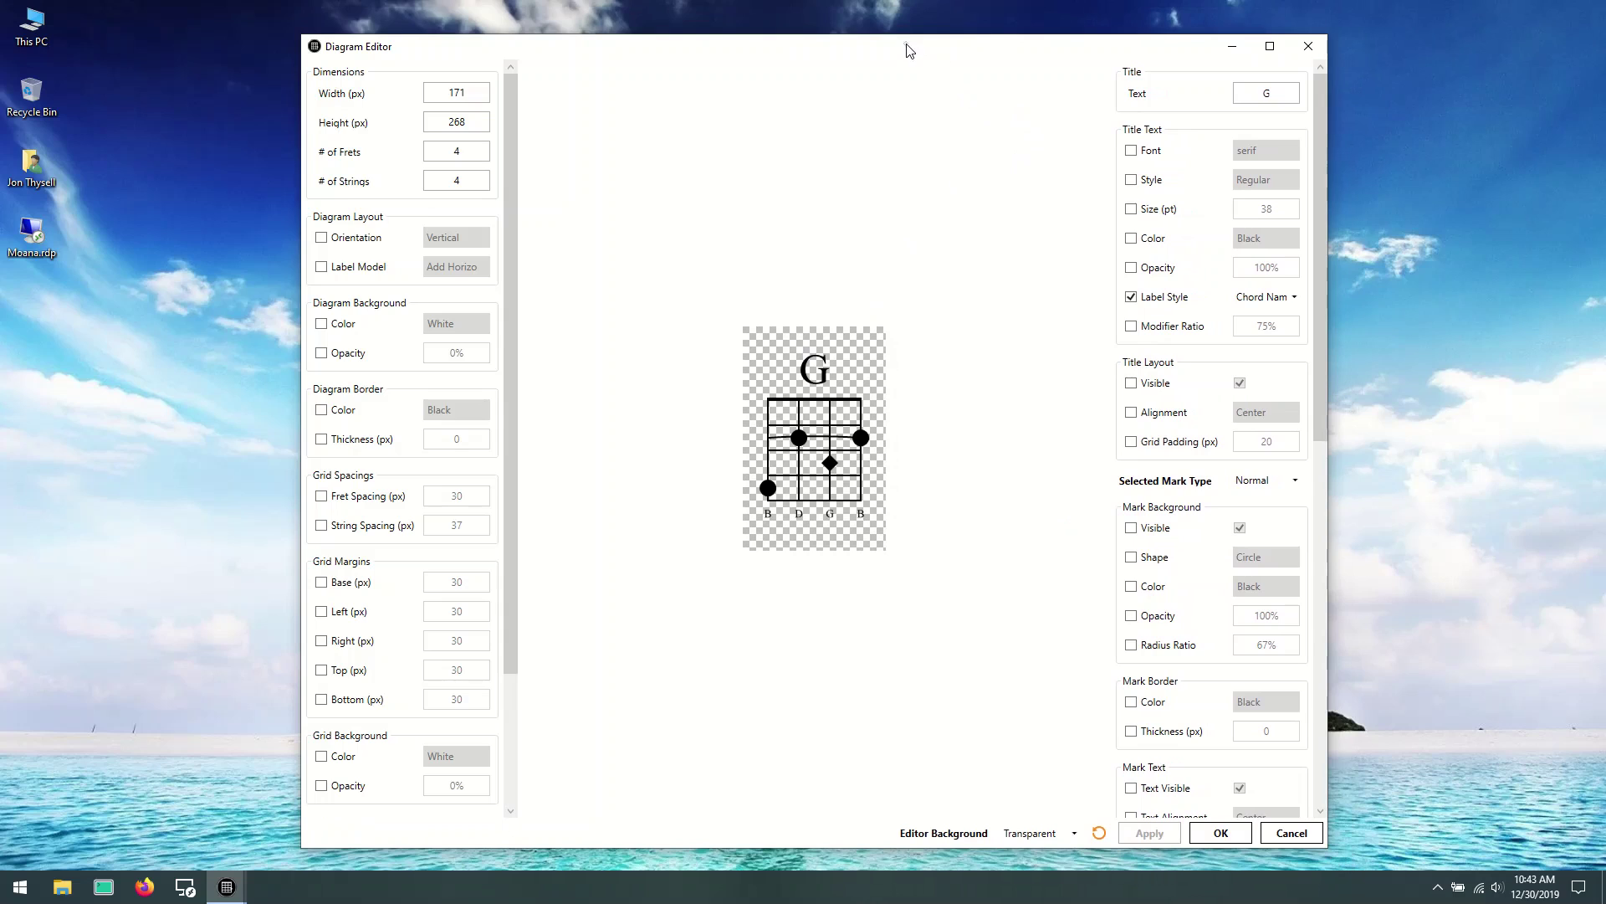
drag(910, 50, 910, 31)
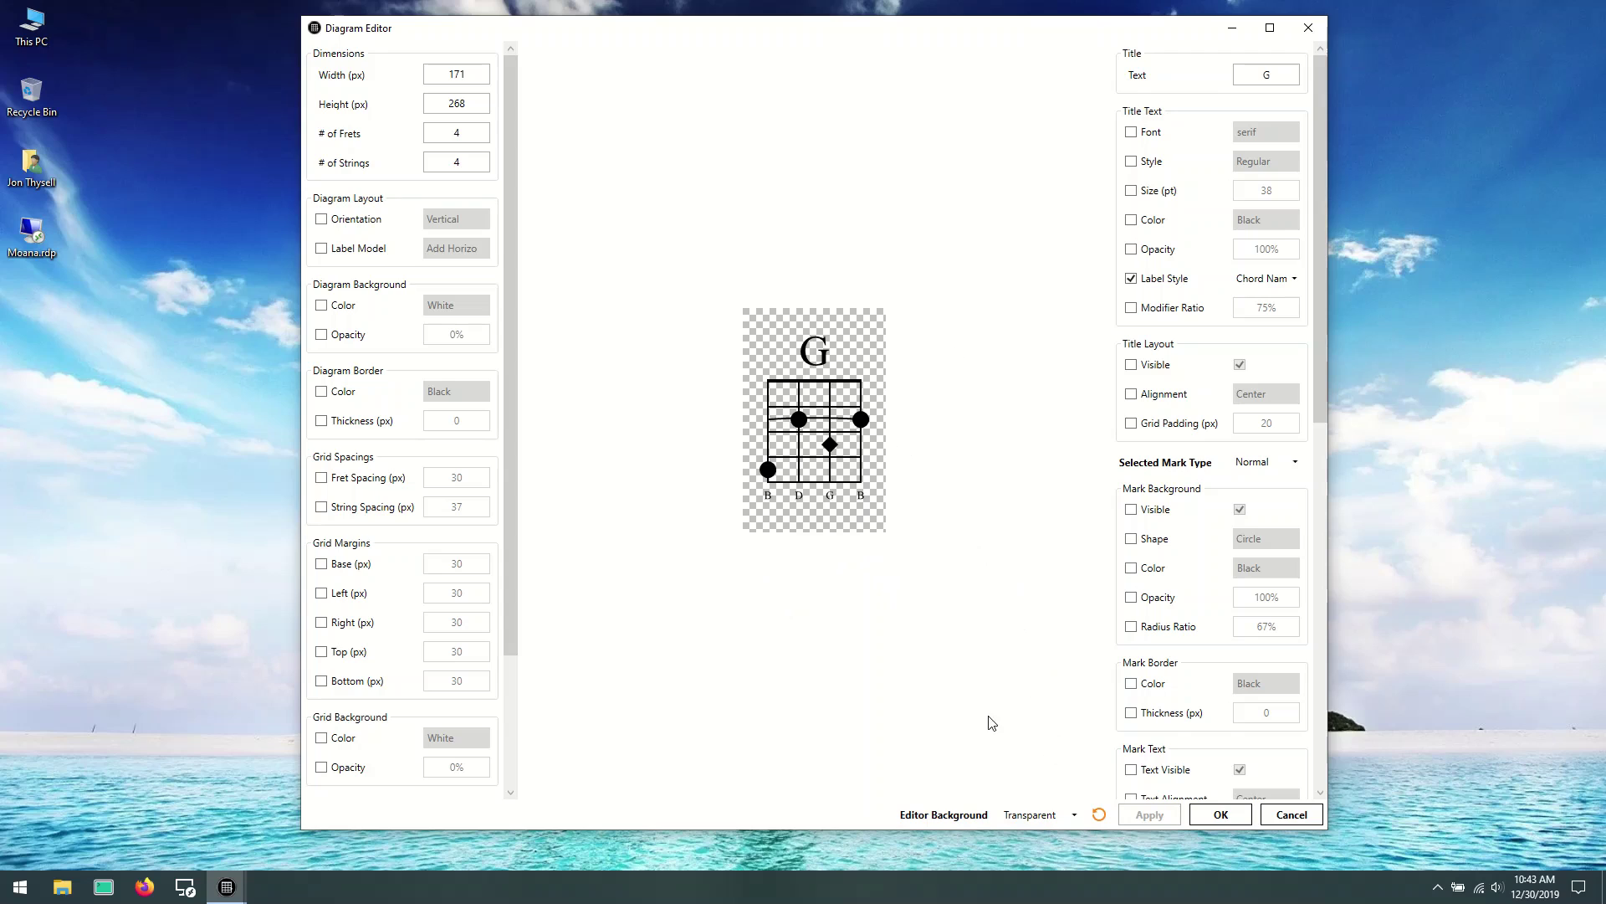
Step: Switch the editor background to White and back to Transparent
click(1075, 817)
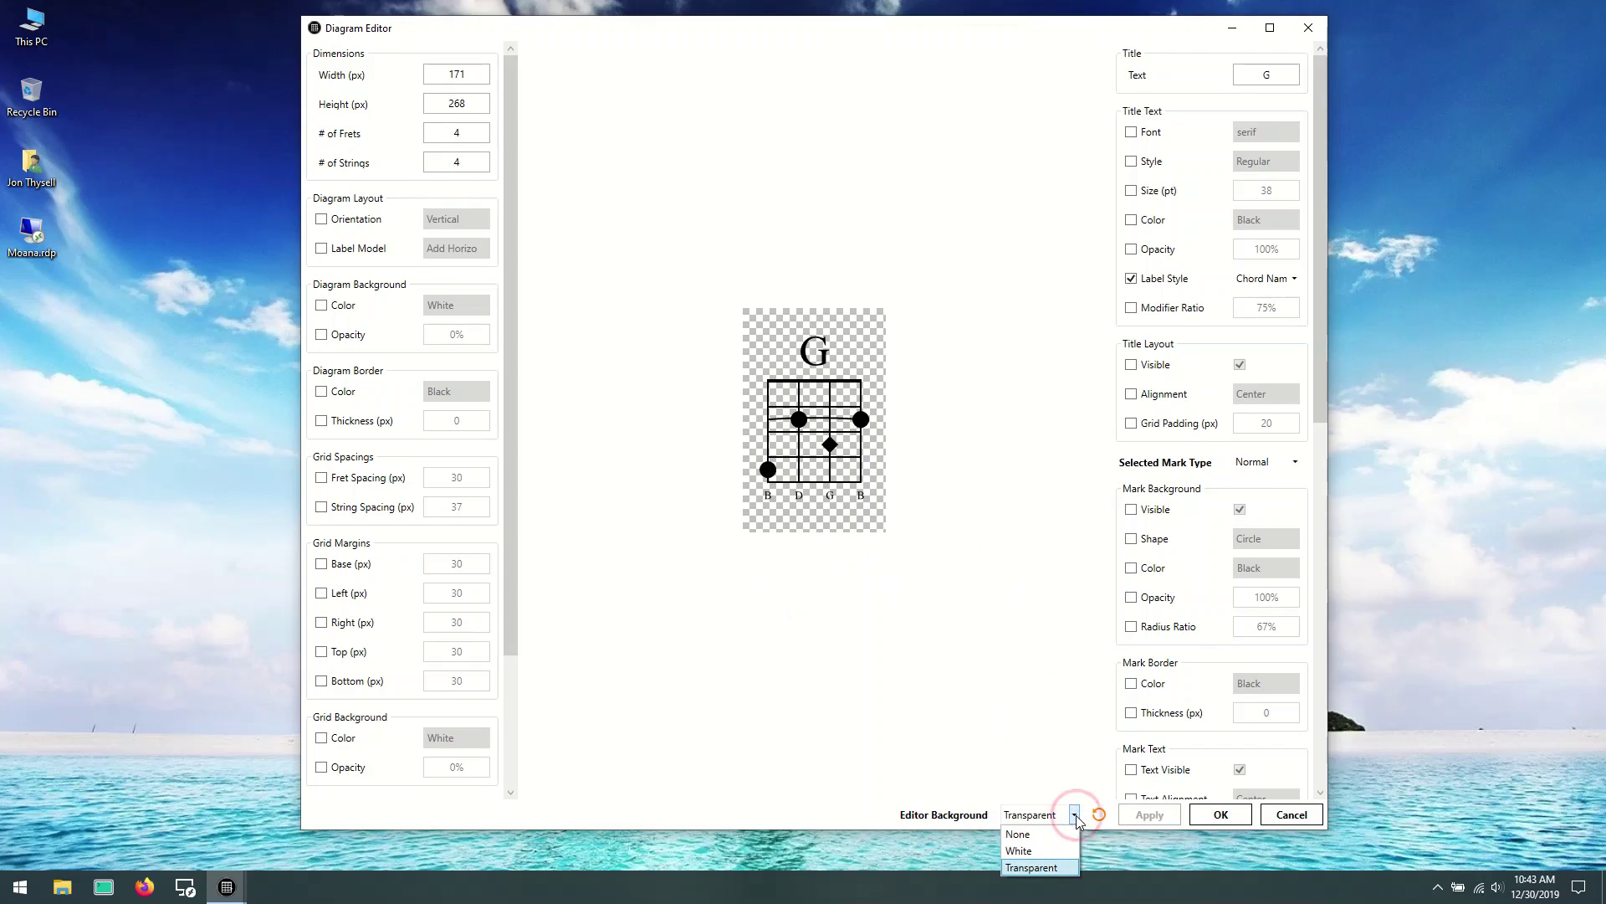
click(1029, 851)
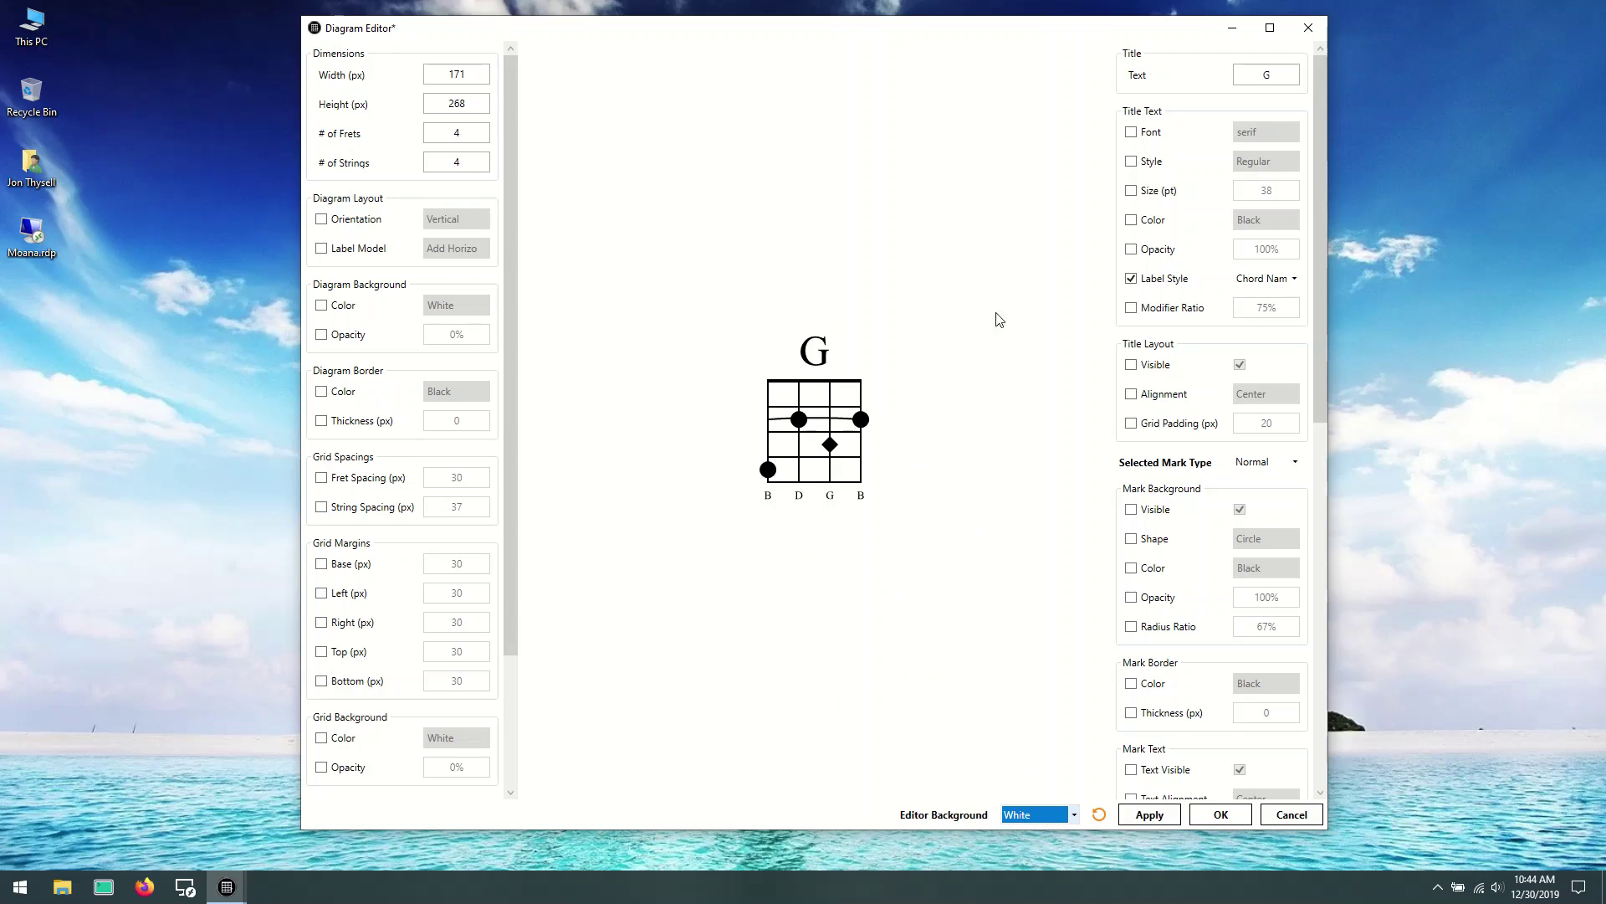
click(1076, 820)
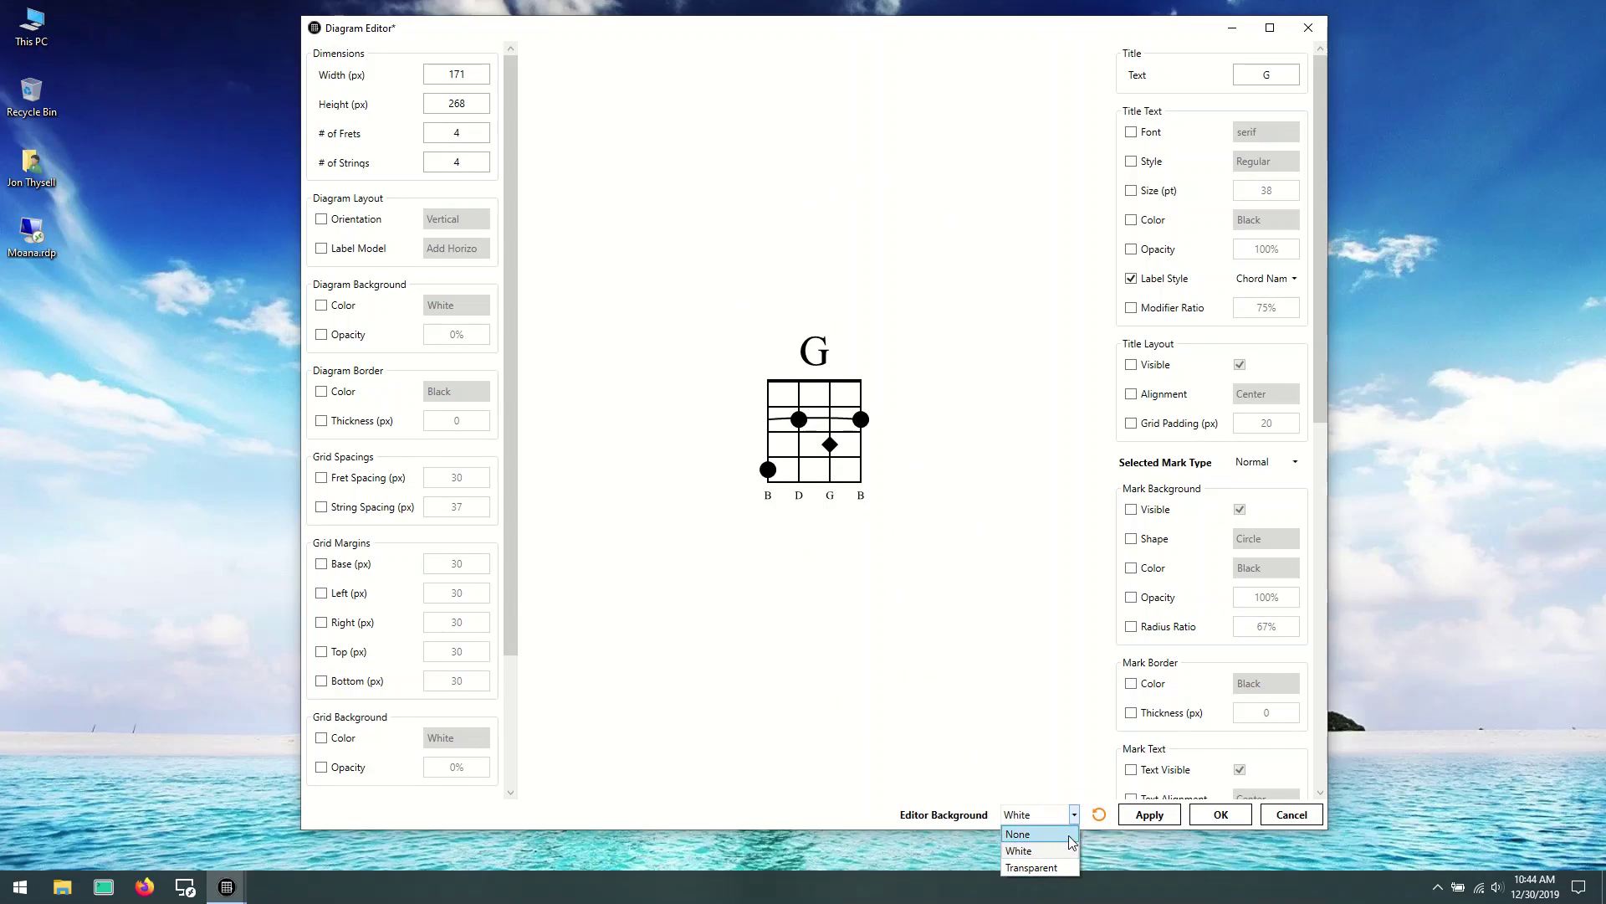
click(1033, 867)
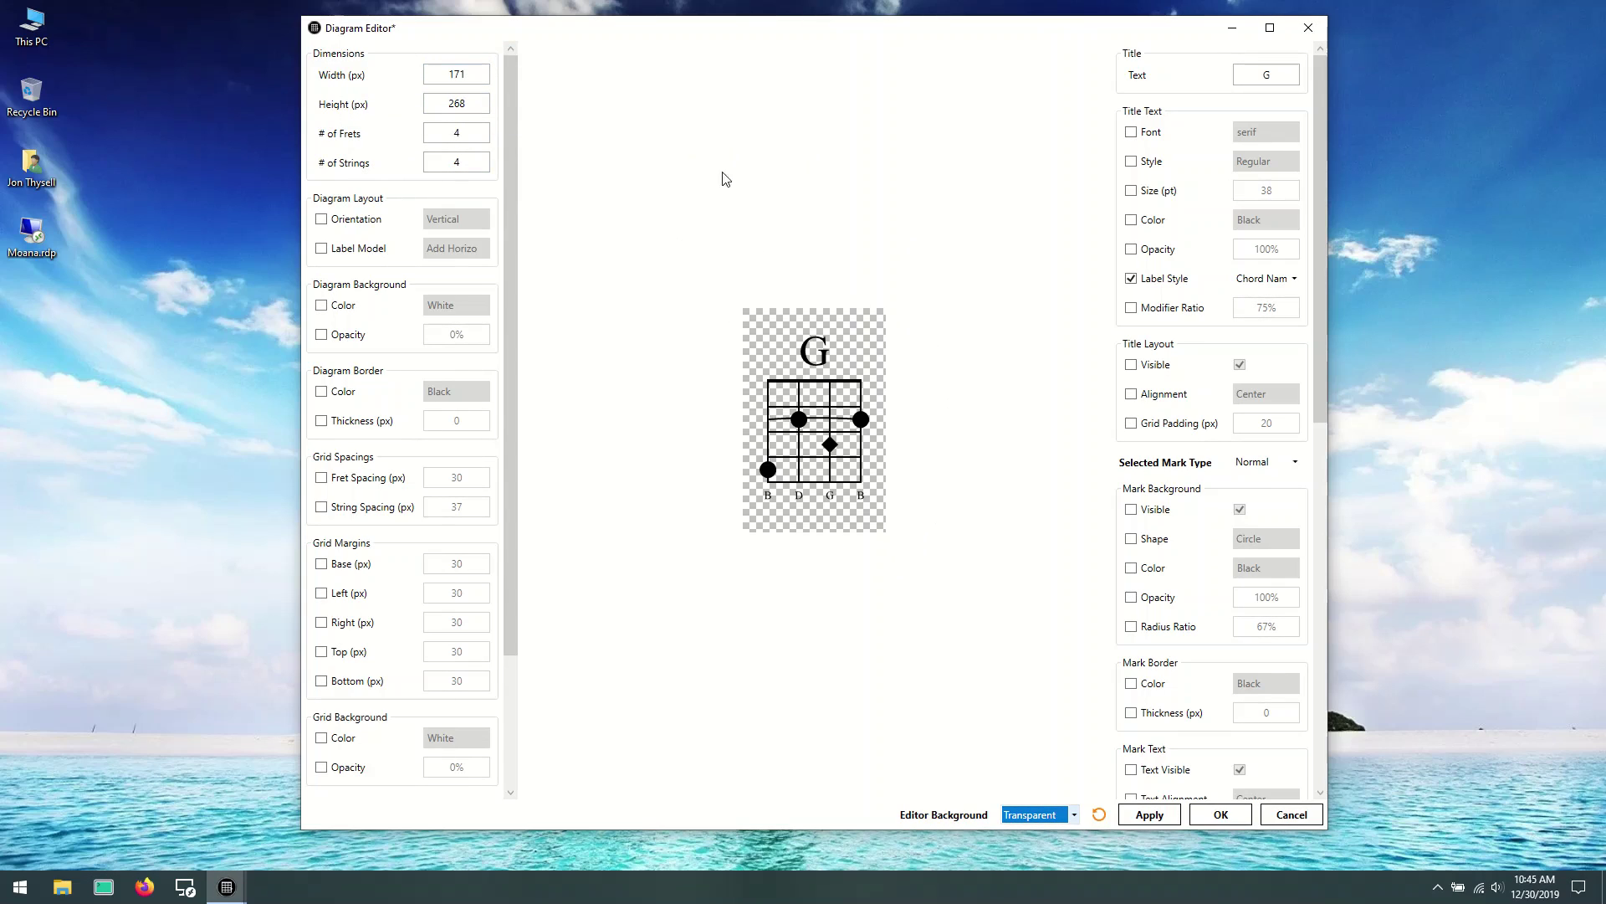
click(473, 74)
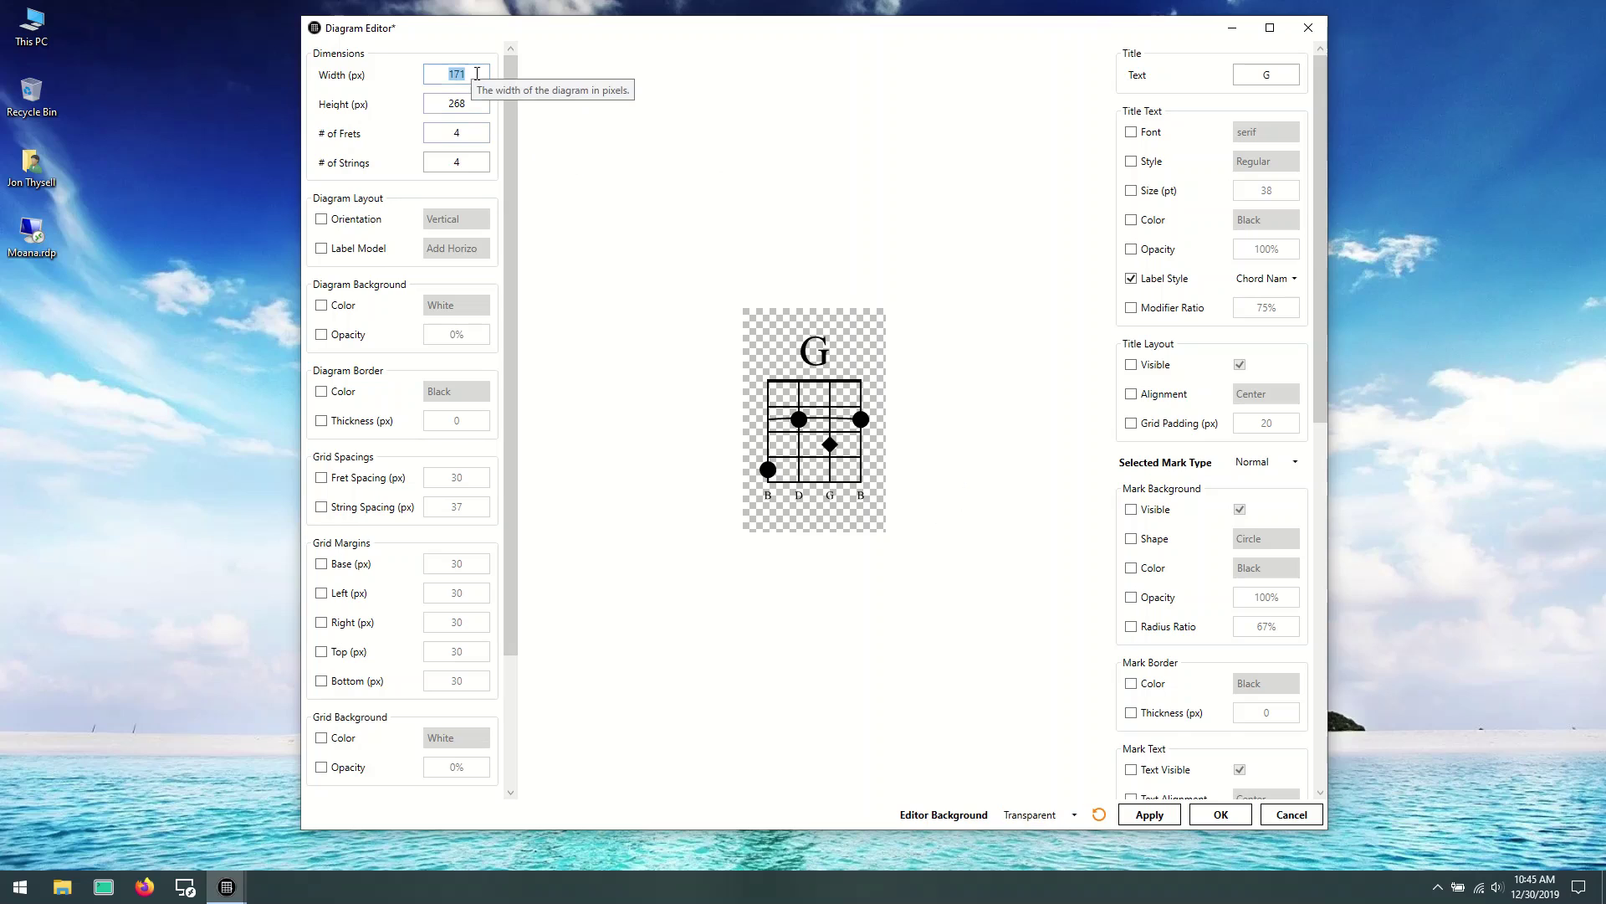
click(476, 76)
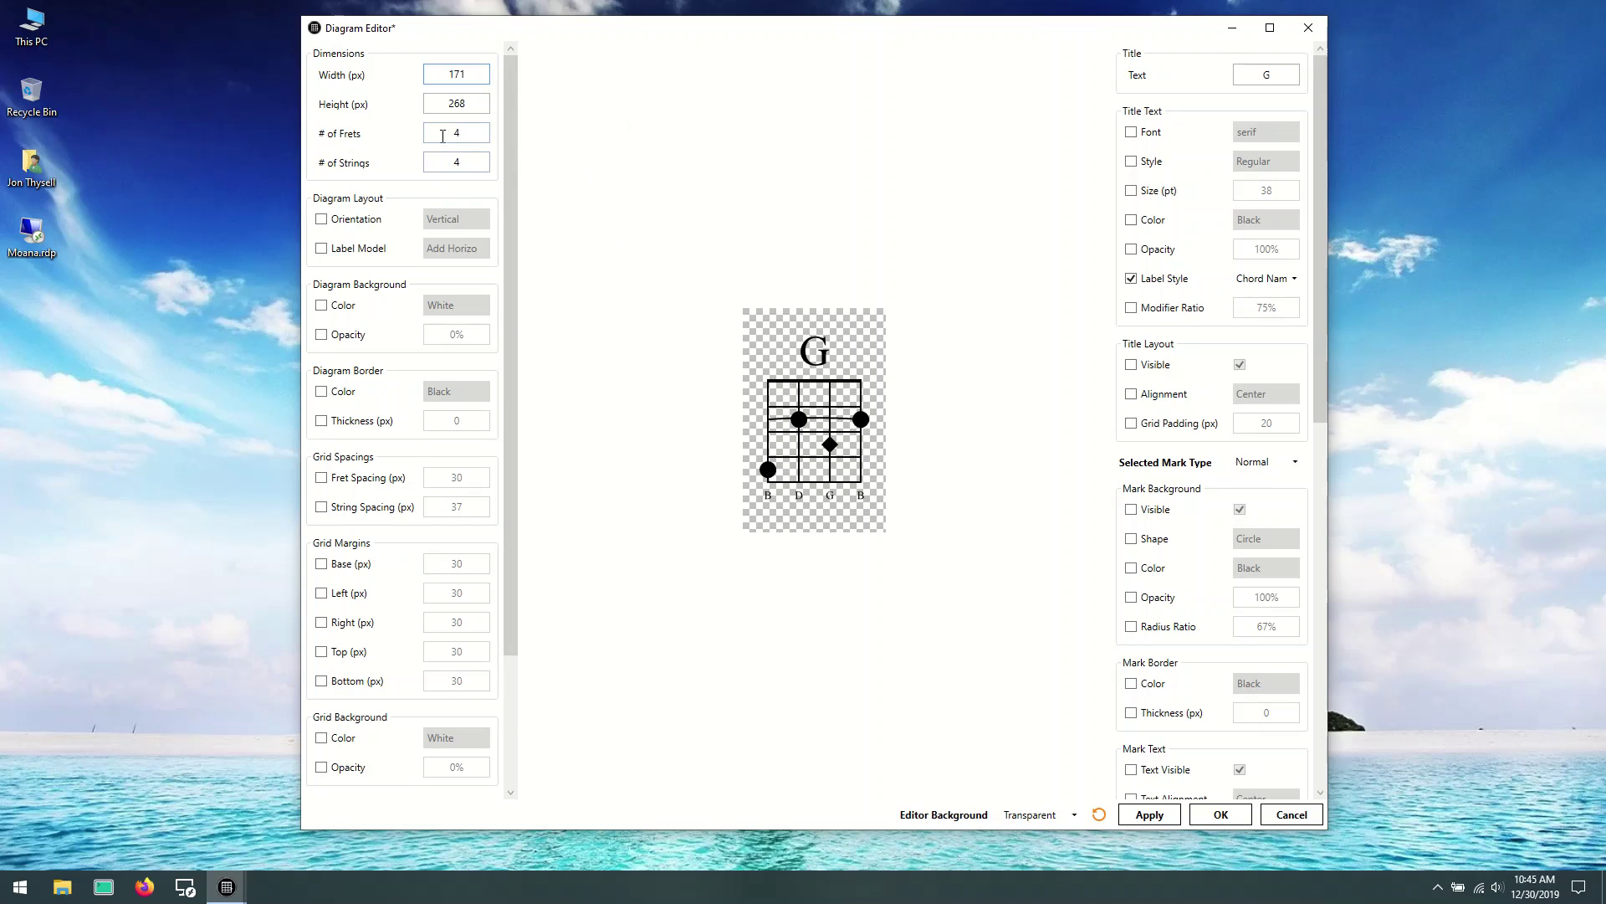
double_click(459, 75)
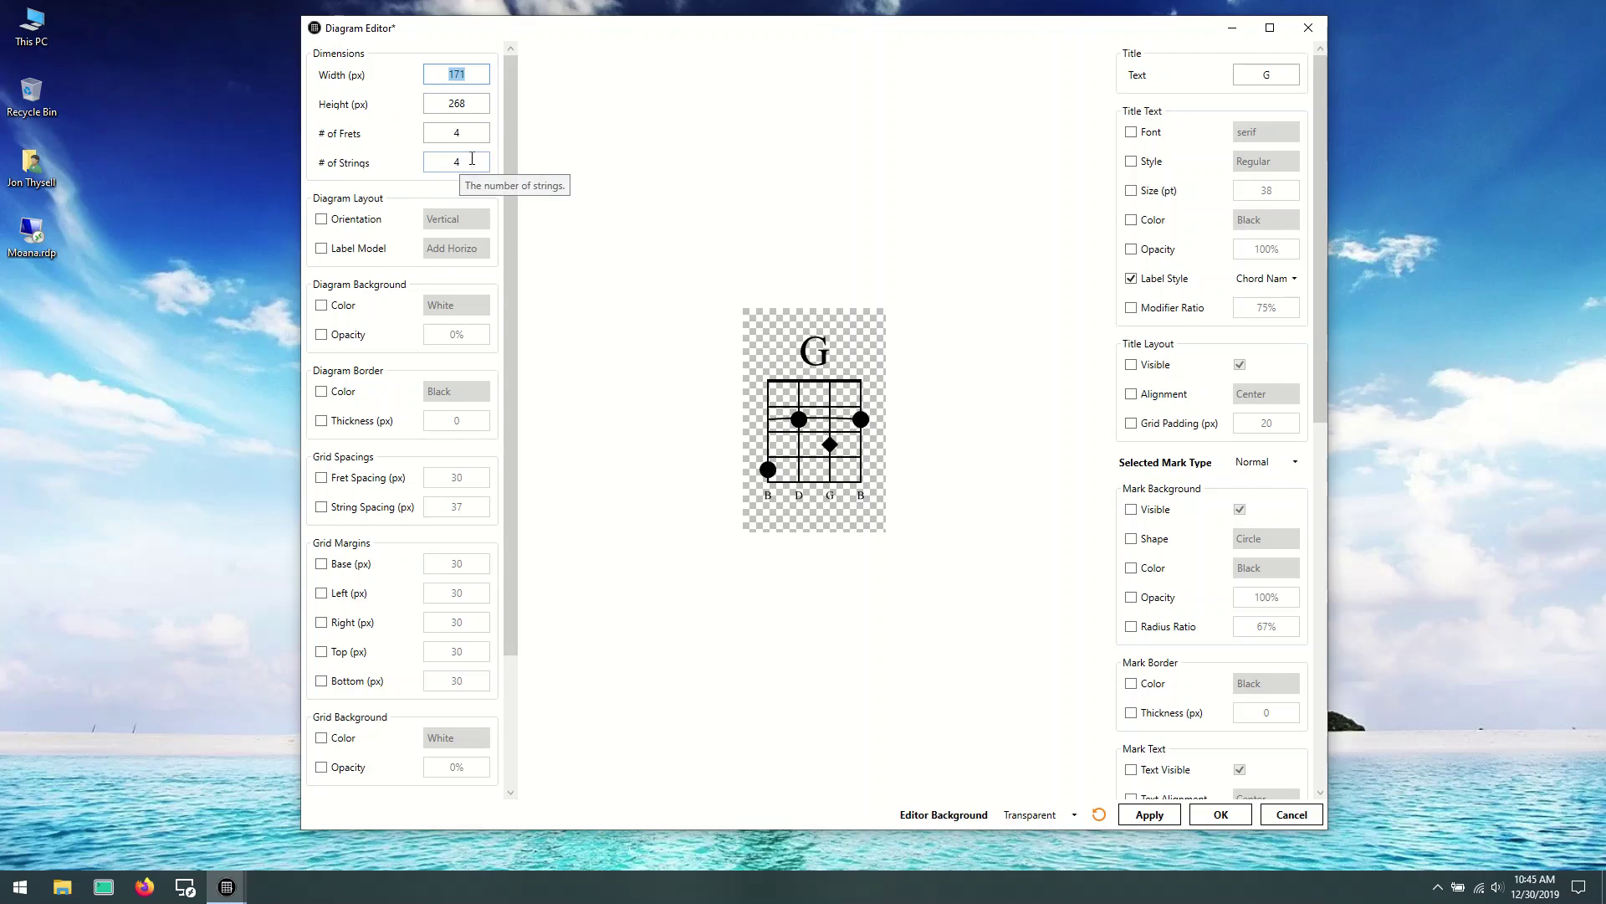
Step: Raise the G diagram's number of frets to 5 and to 10
click(471, 131)
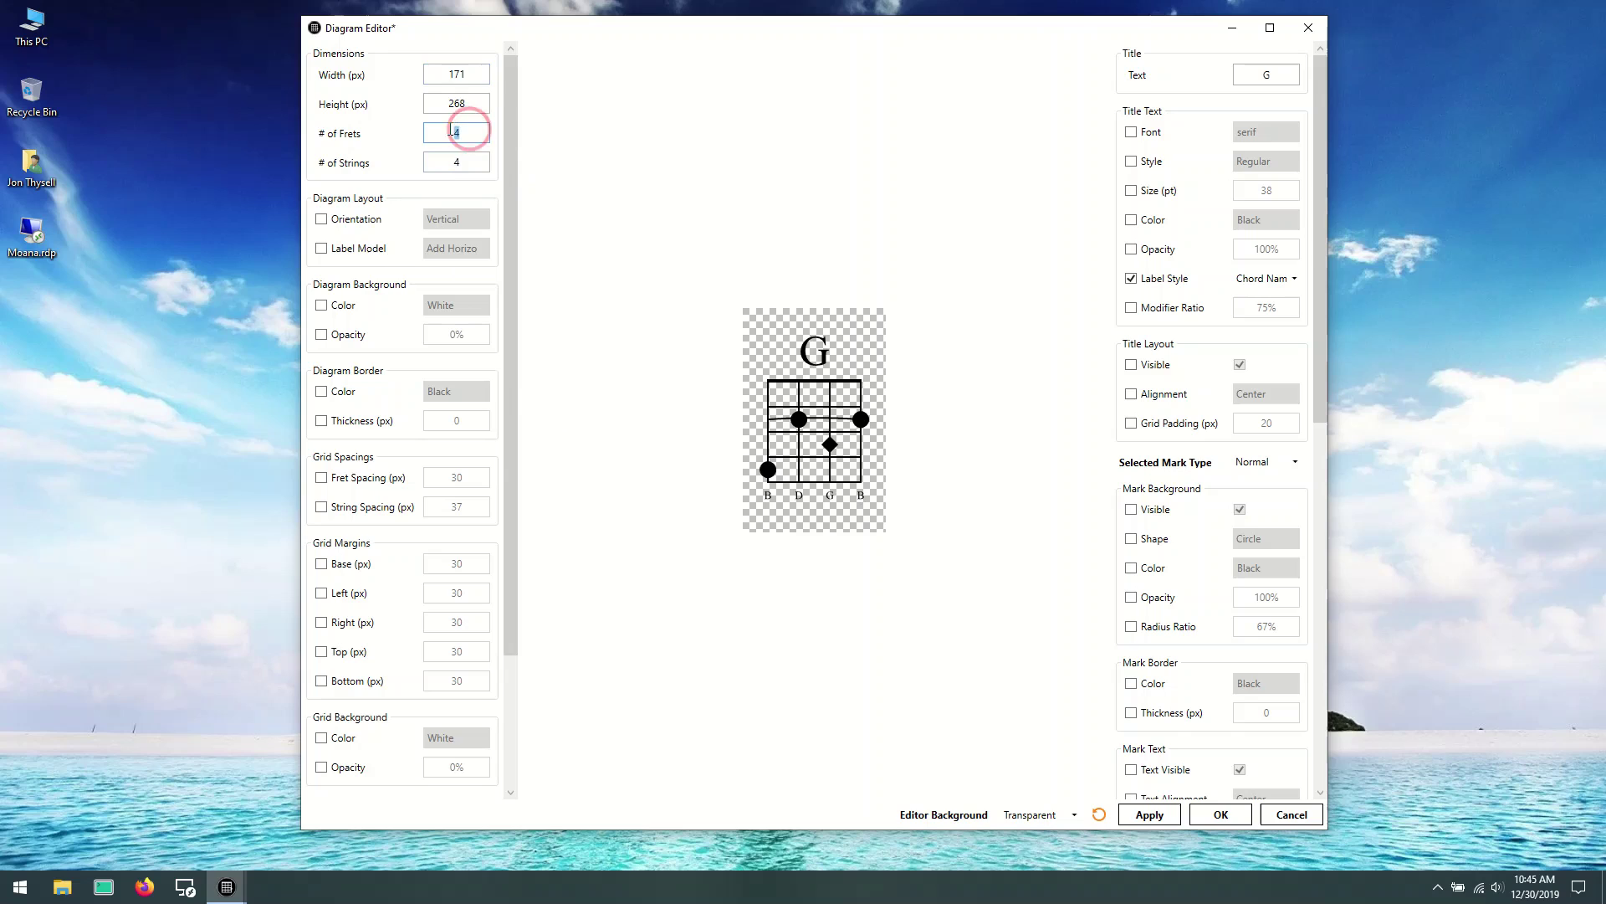
click(472, 162)
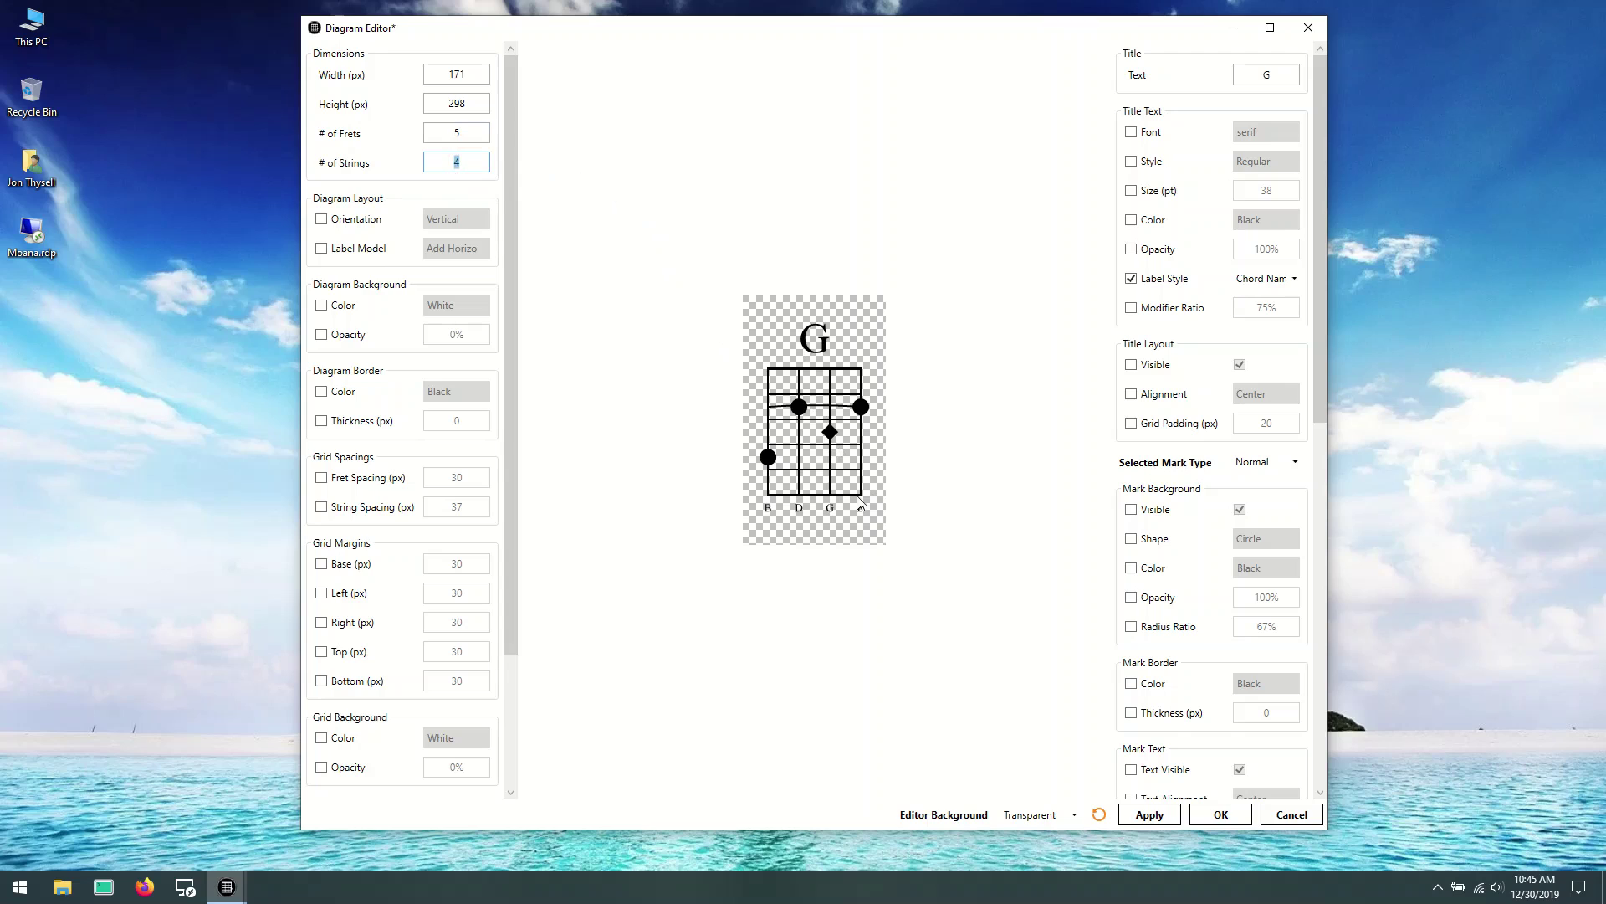
double_click(457, 133)
text(10)
click(474, 164)
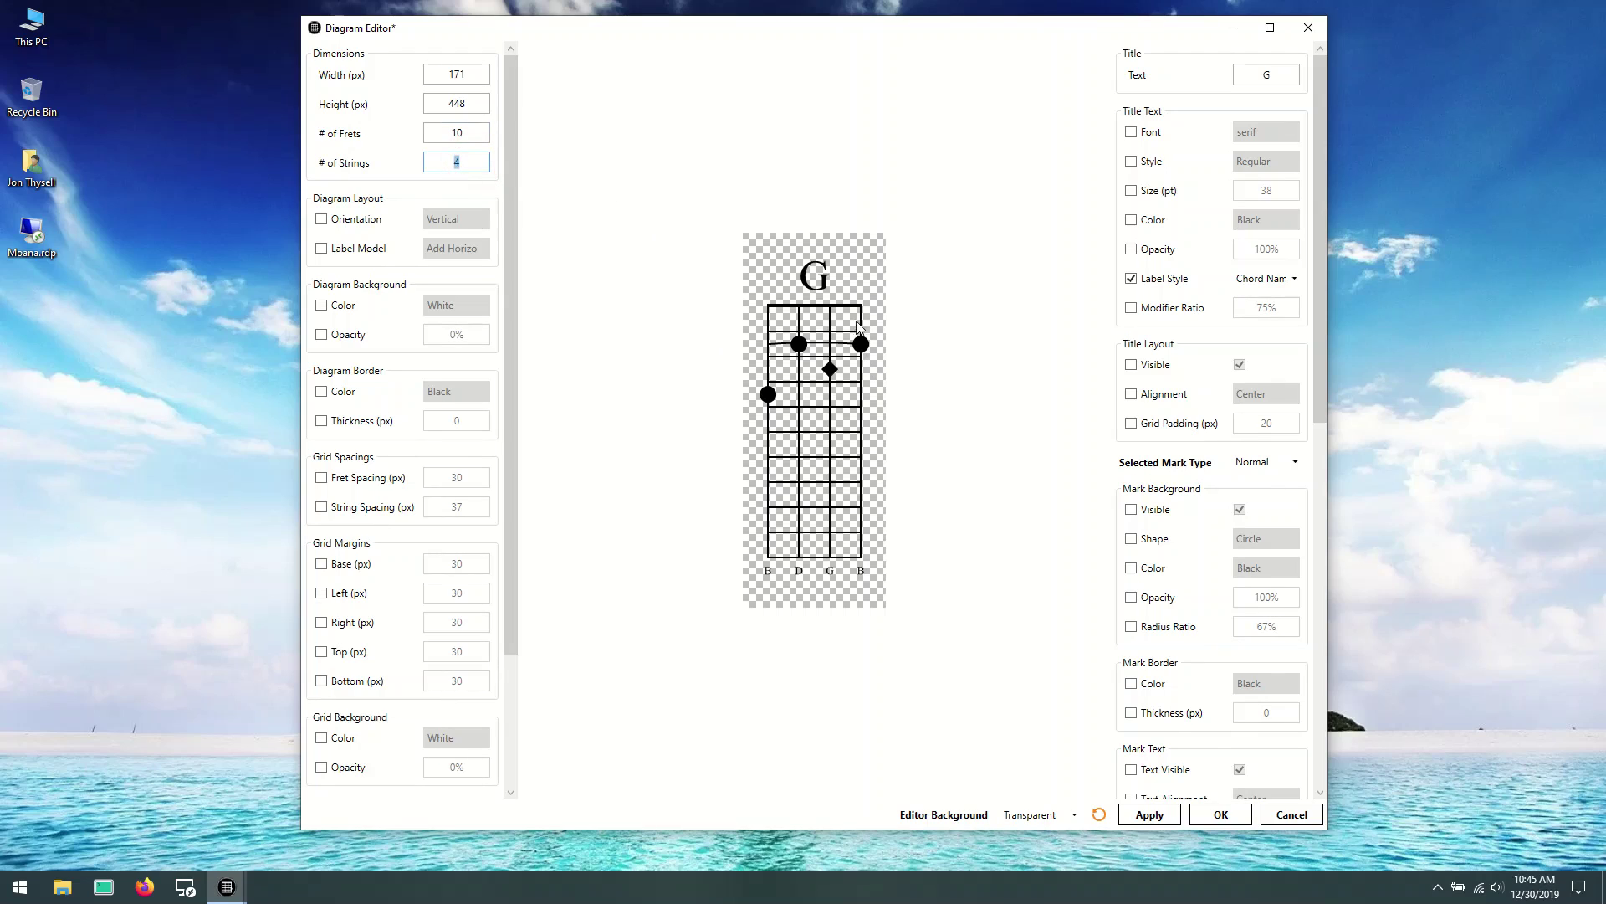
Step: Set the G diagram's number of strings to 6
click(472, 163)
text(6)
click(479, 138)
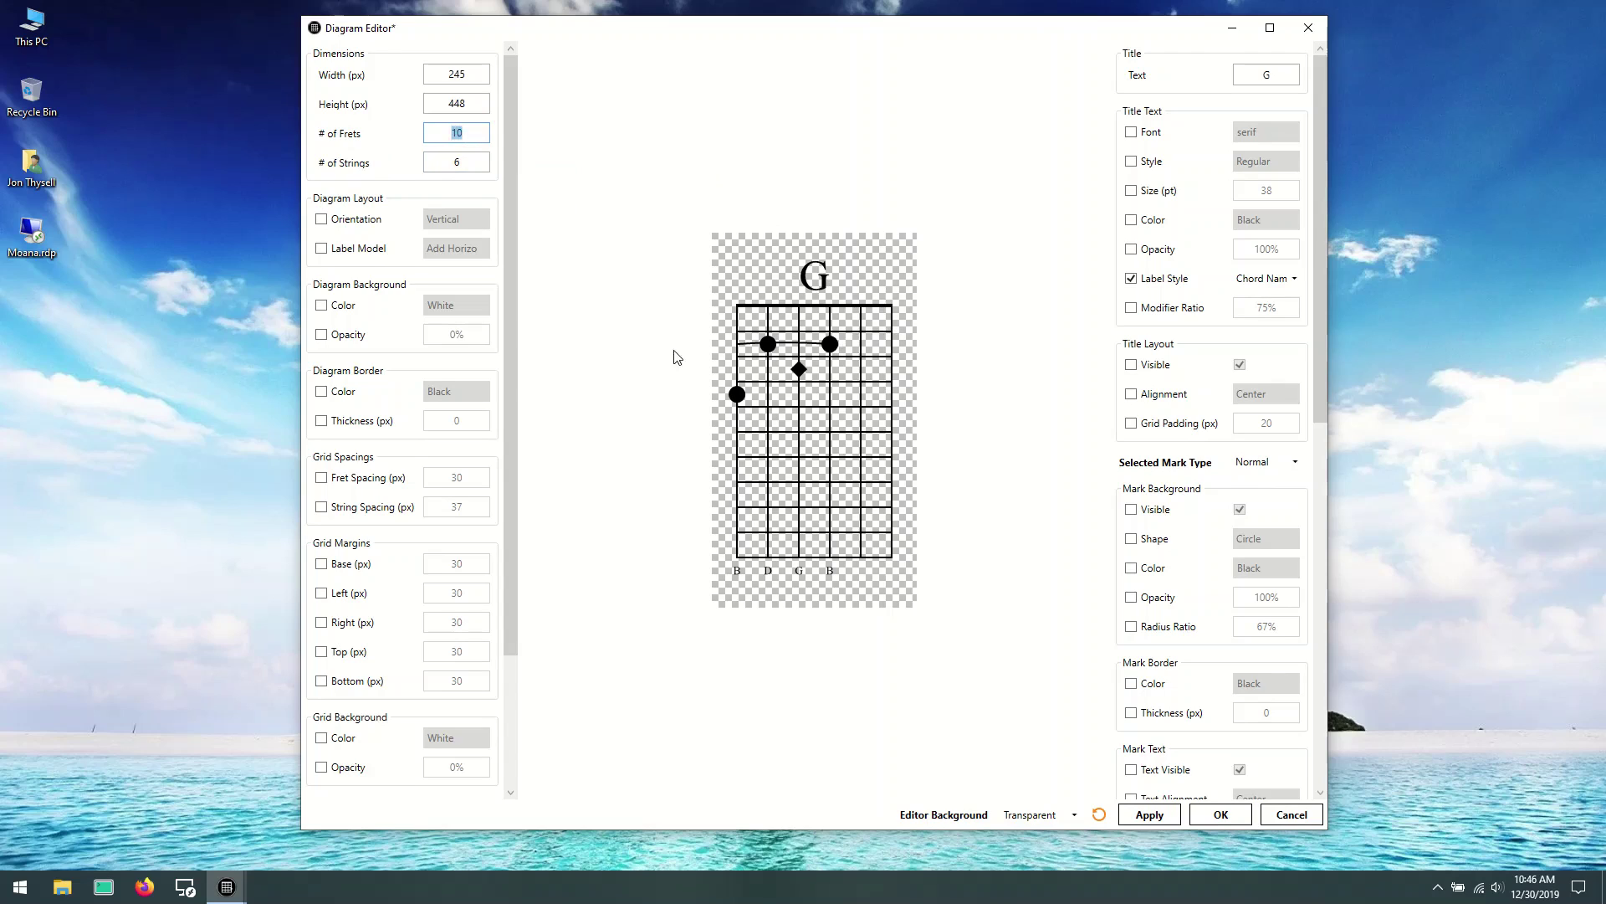
Step: Return the G diagram to 4 frets and 4 strings
click(462, 129)
text(4)
click(463, 162)
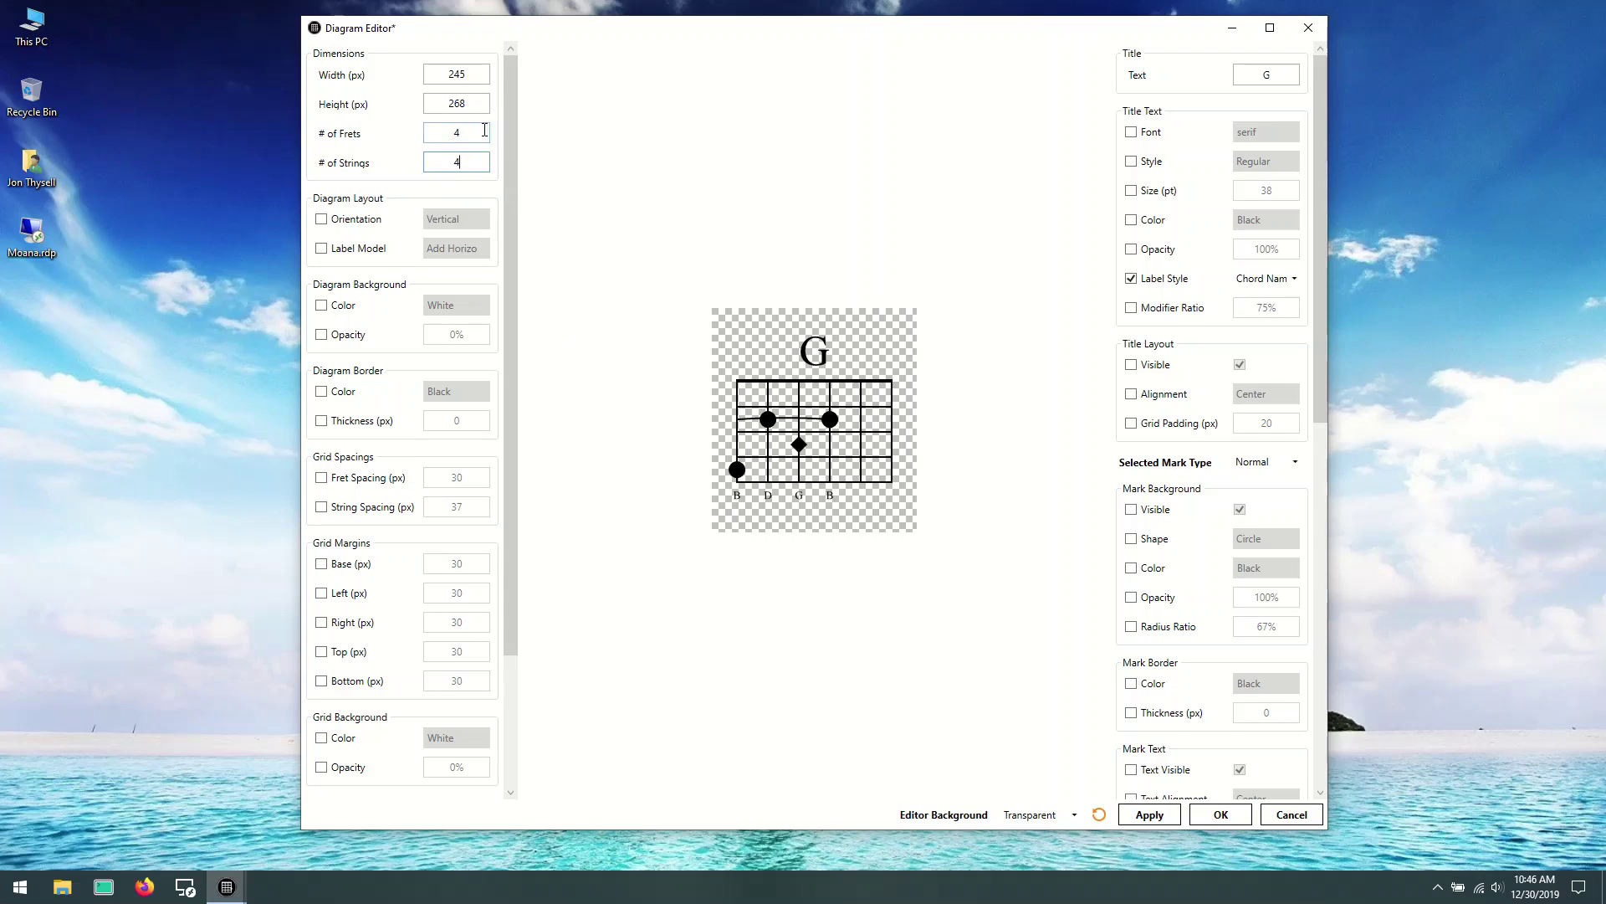
click(481, 133)
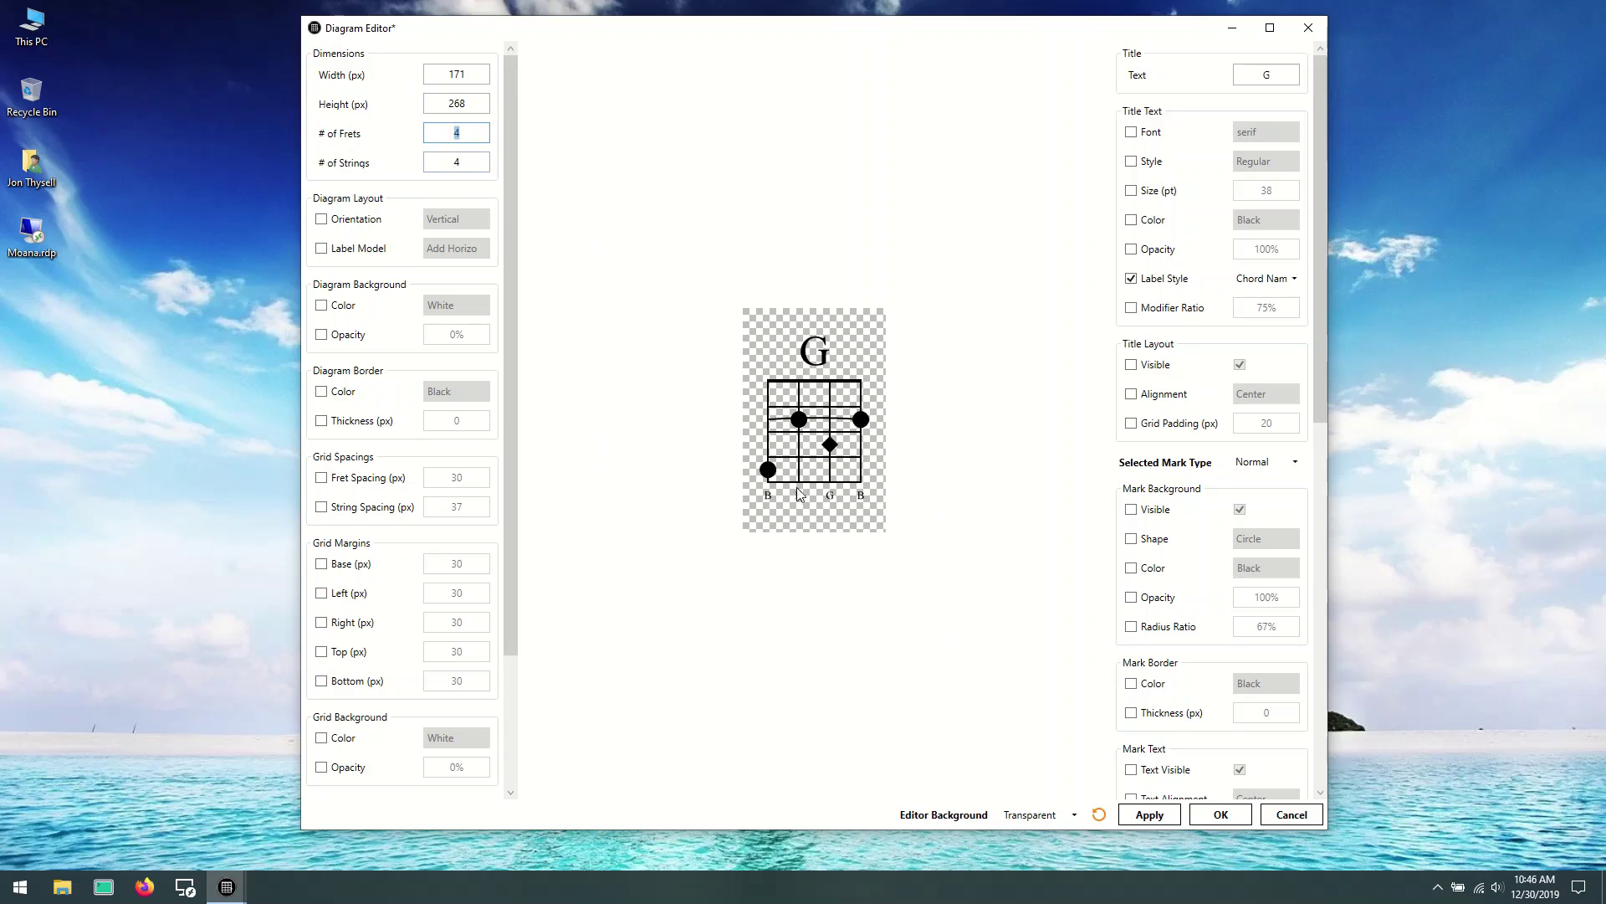
drag(511, 122, 506, 88)
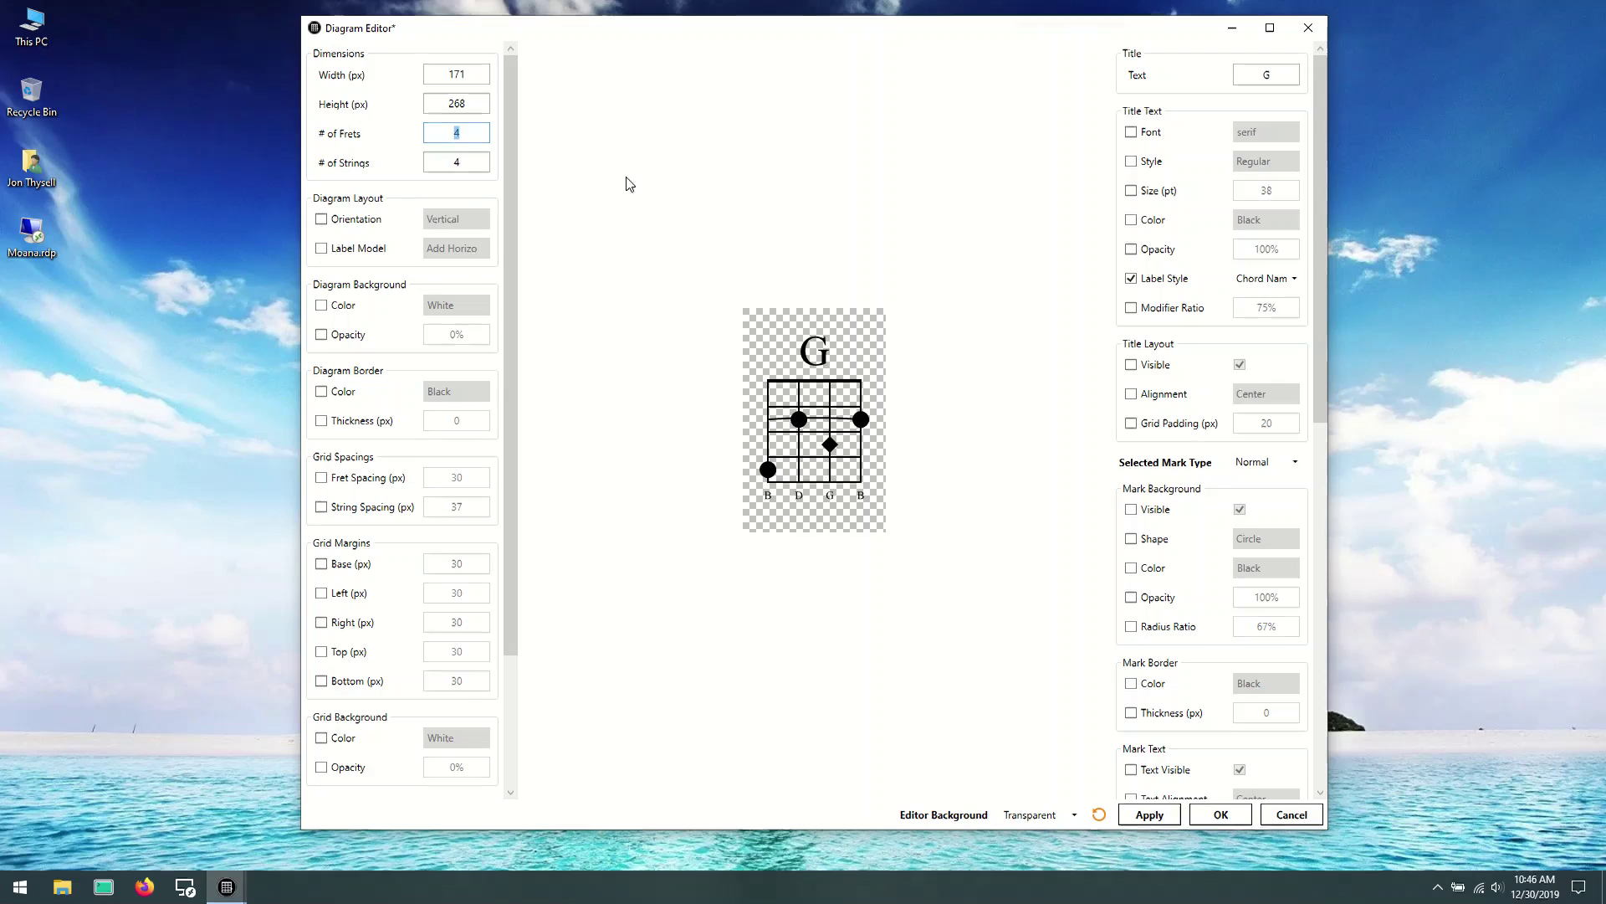
Step: Override the G diagram's orientation with Horizontal and save the diagram to the library
click(455, 218)
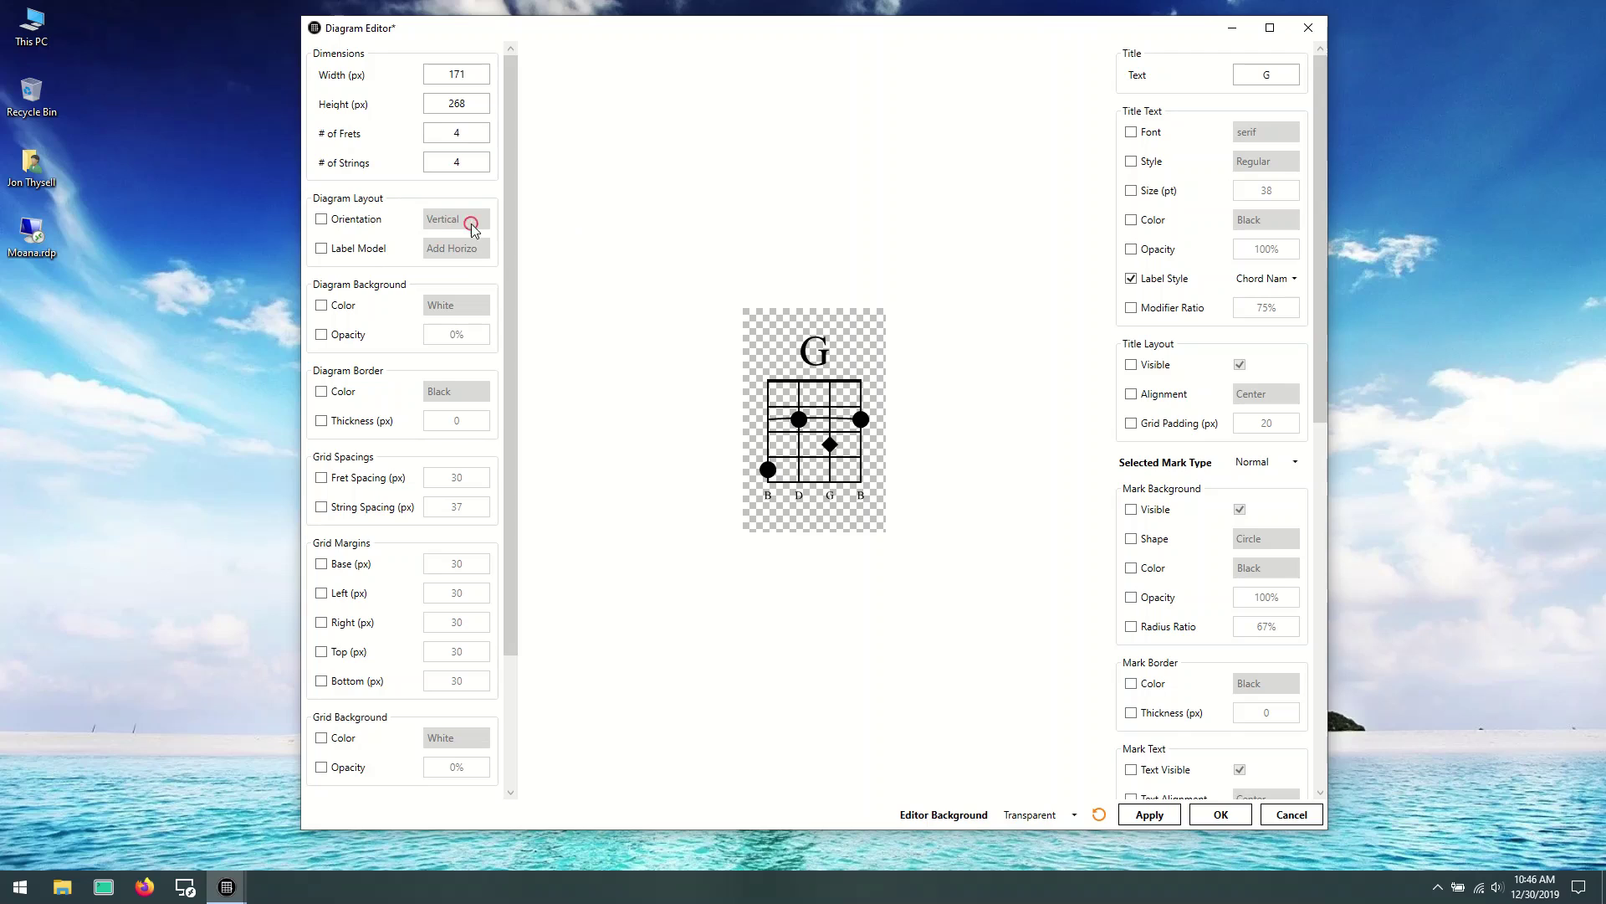
click(465, 223)
click(321, 219)
click(485, 220)
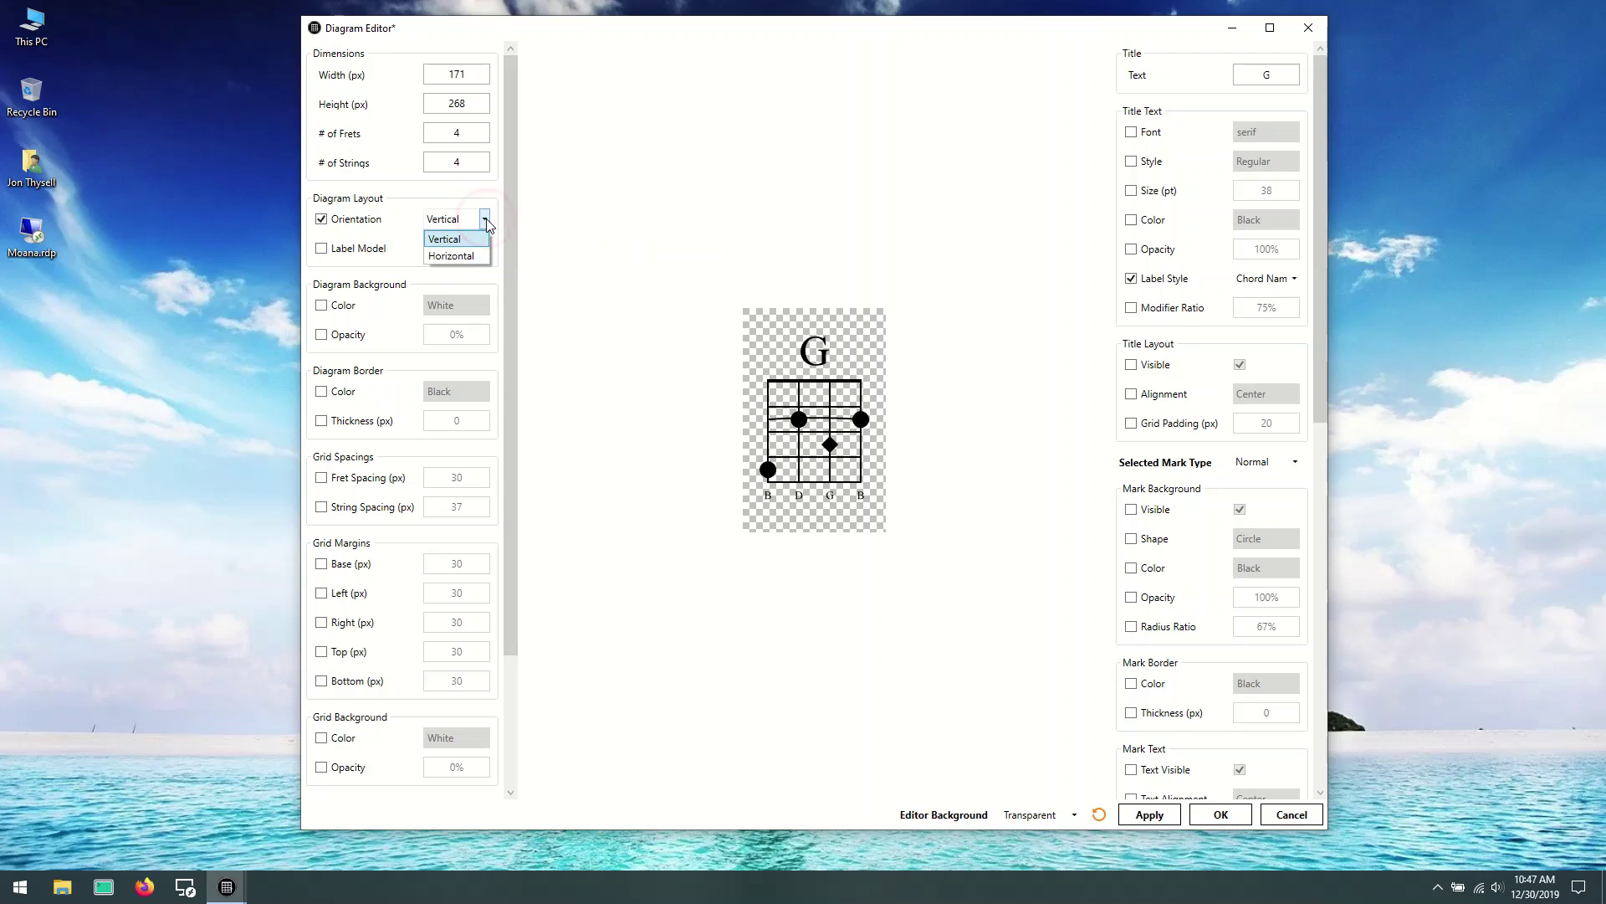
click(452, 256)
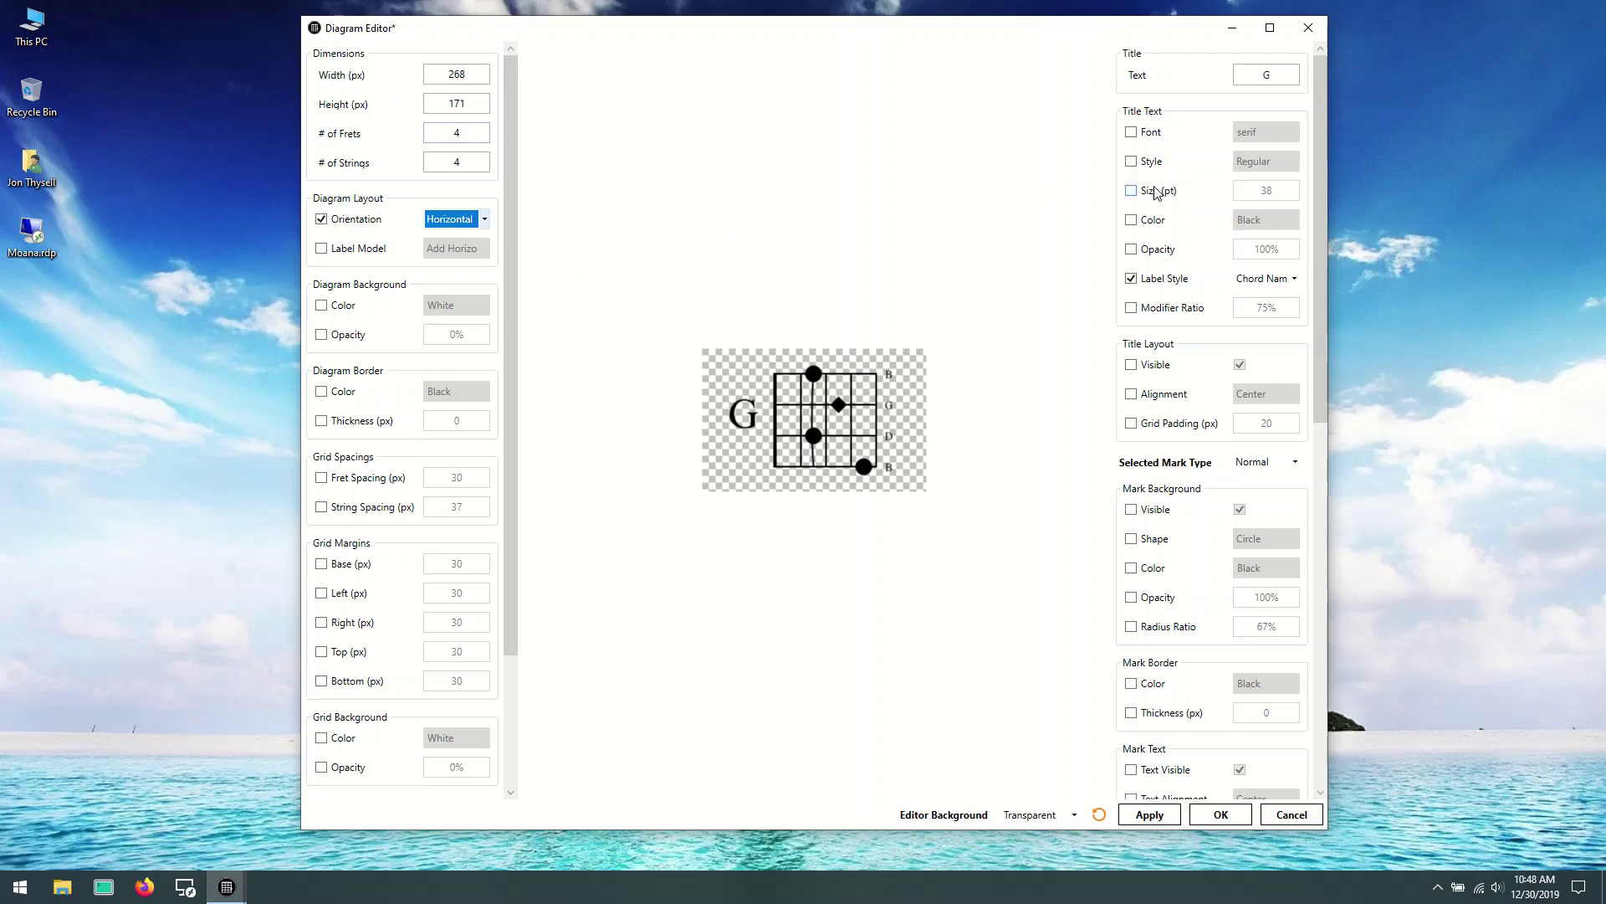
click(1221, 815)
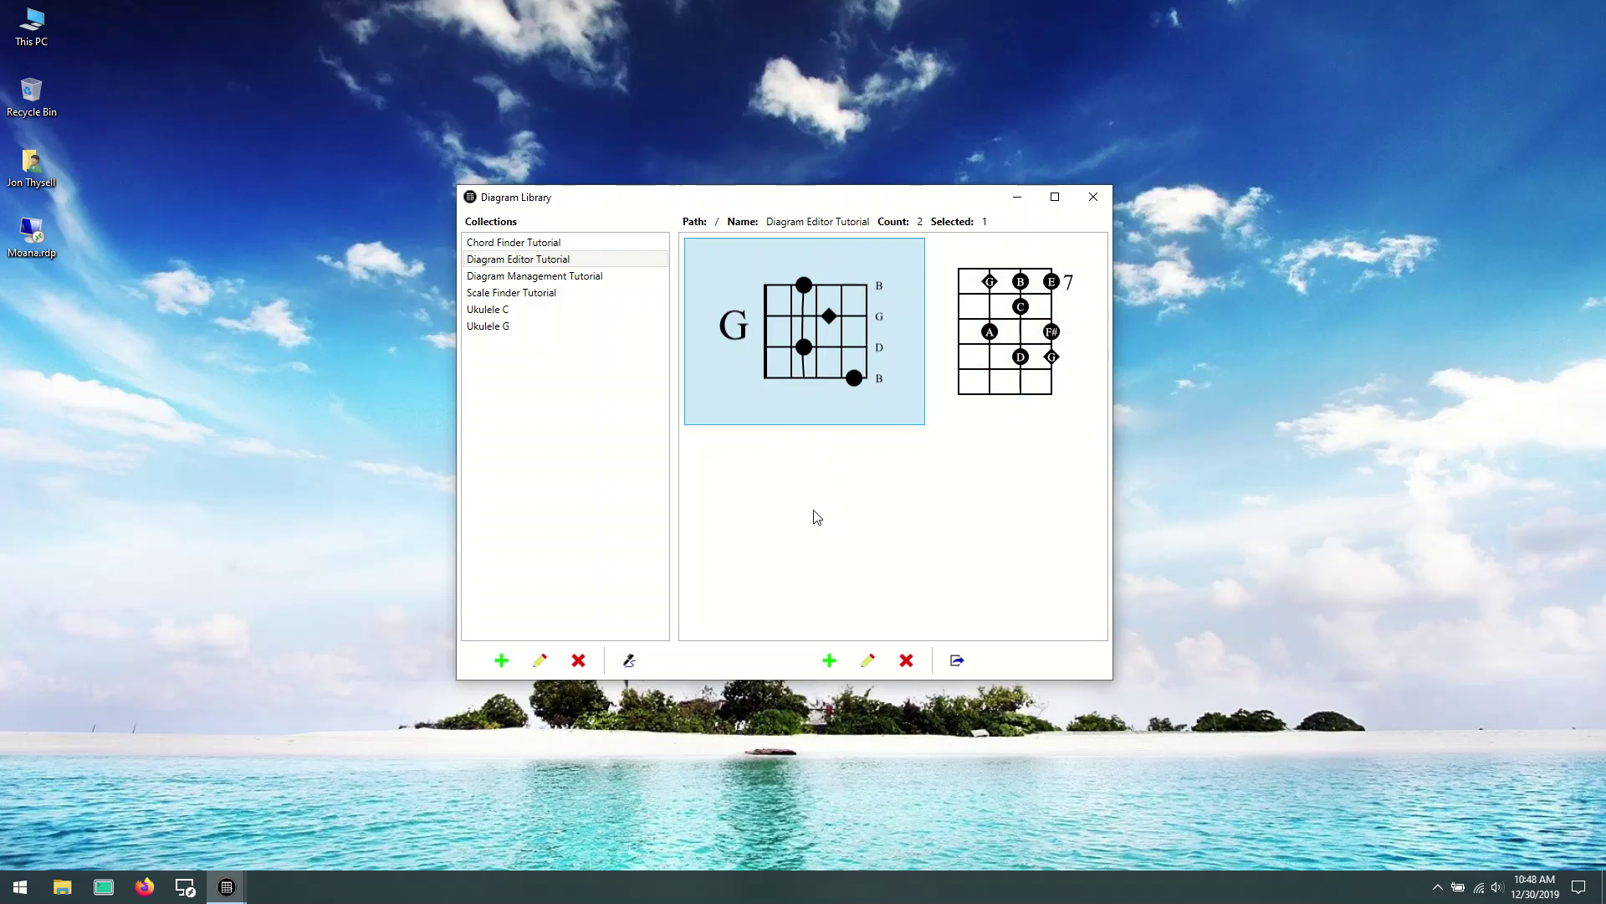
Step: Reopen the G diagram for editing and enlarge the editor window to fill most of the desktop
double_click(818, 334)
drag(600, 197, 333, 31)
drag(865, 510, 1425, 852)
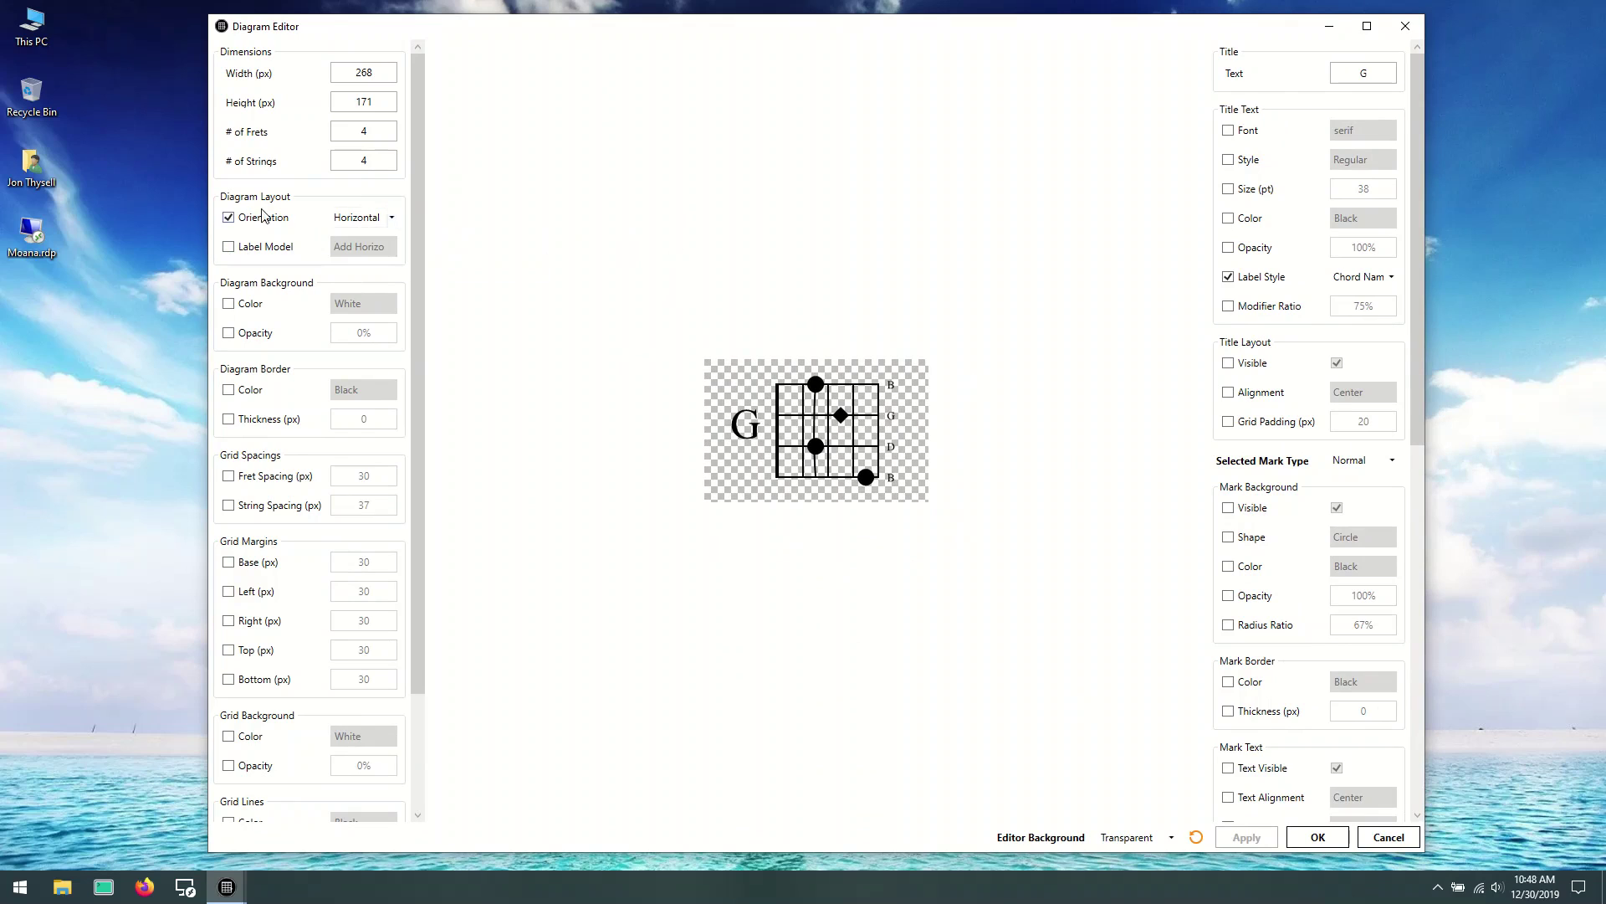
Step: Set the G diagram's orientation to Vertical and remove the orientation override
click(375, 220)
click(360, 243)
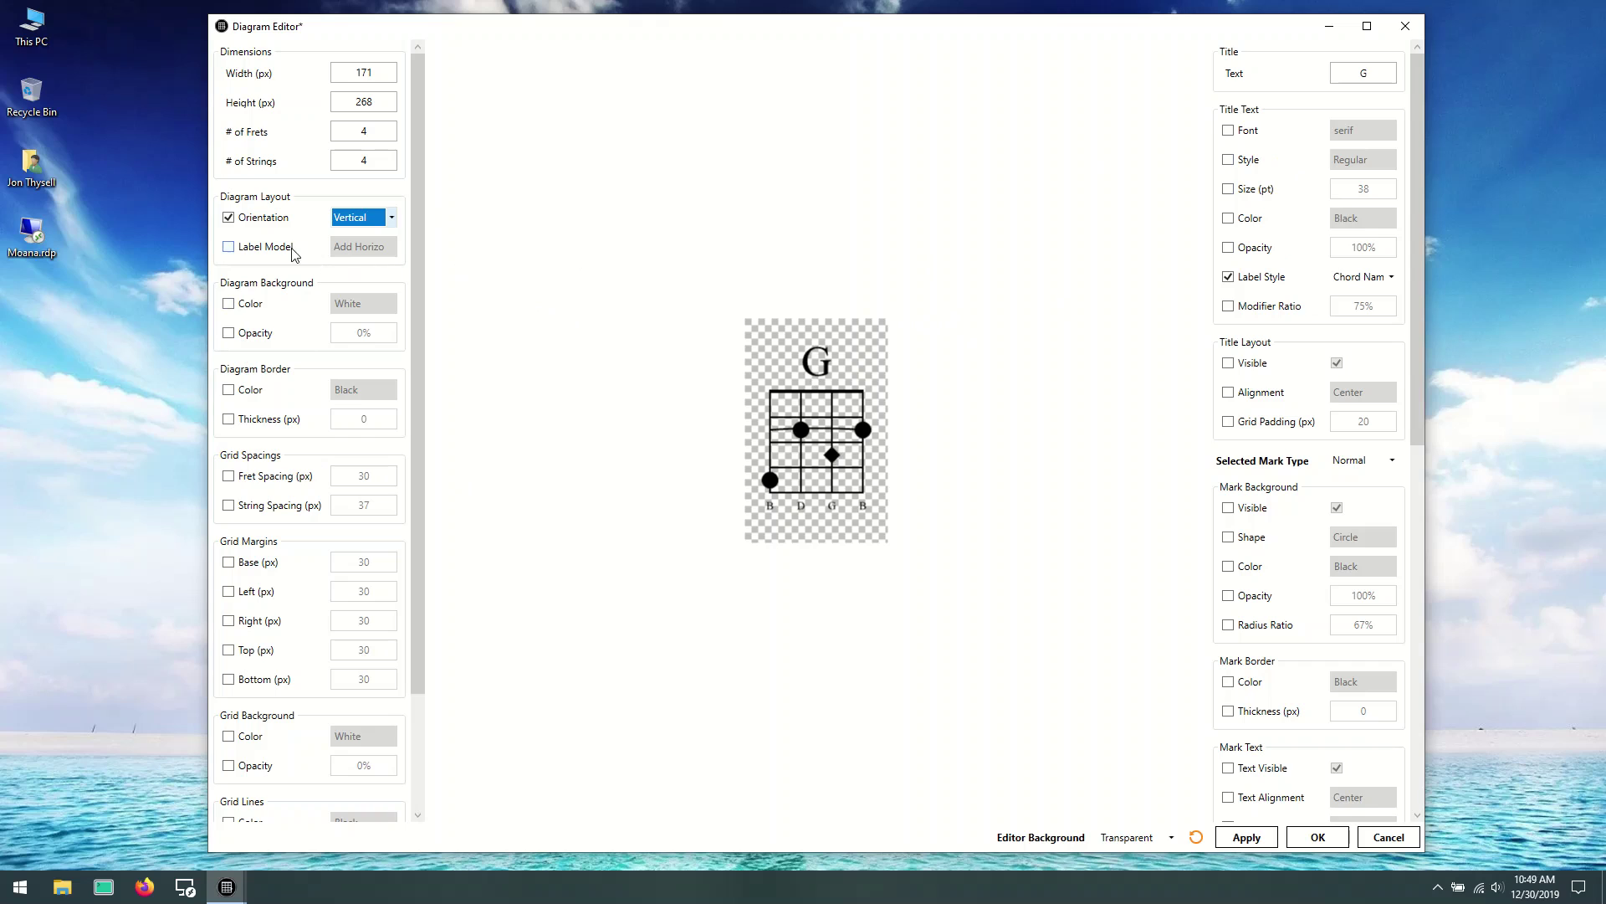
click(250, 224)
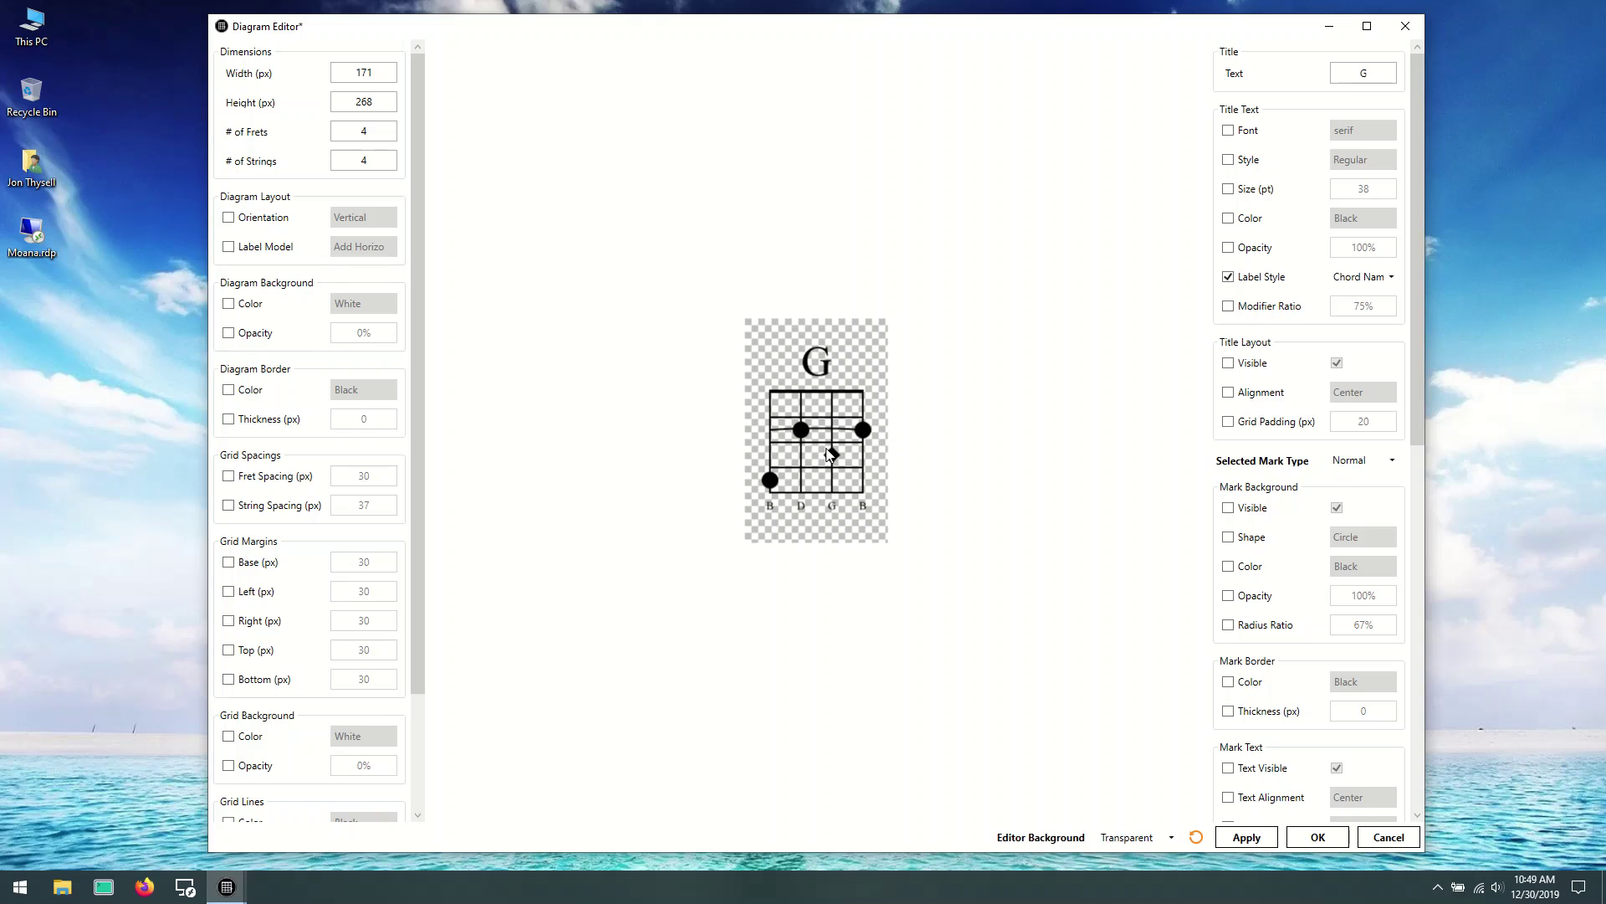
Step: Override the G diagram's label model with Overlay and remove that override again
click(266, 248)
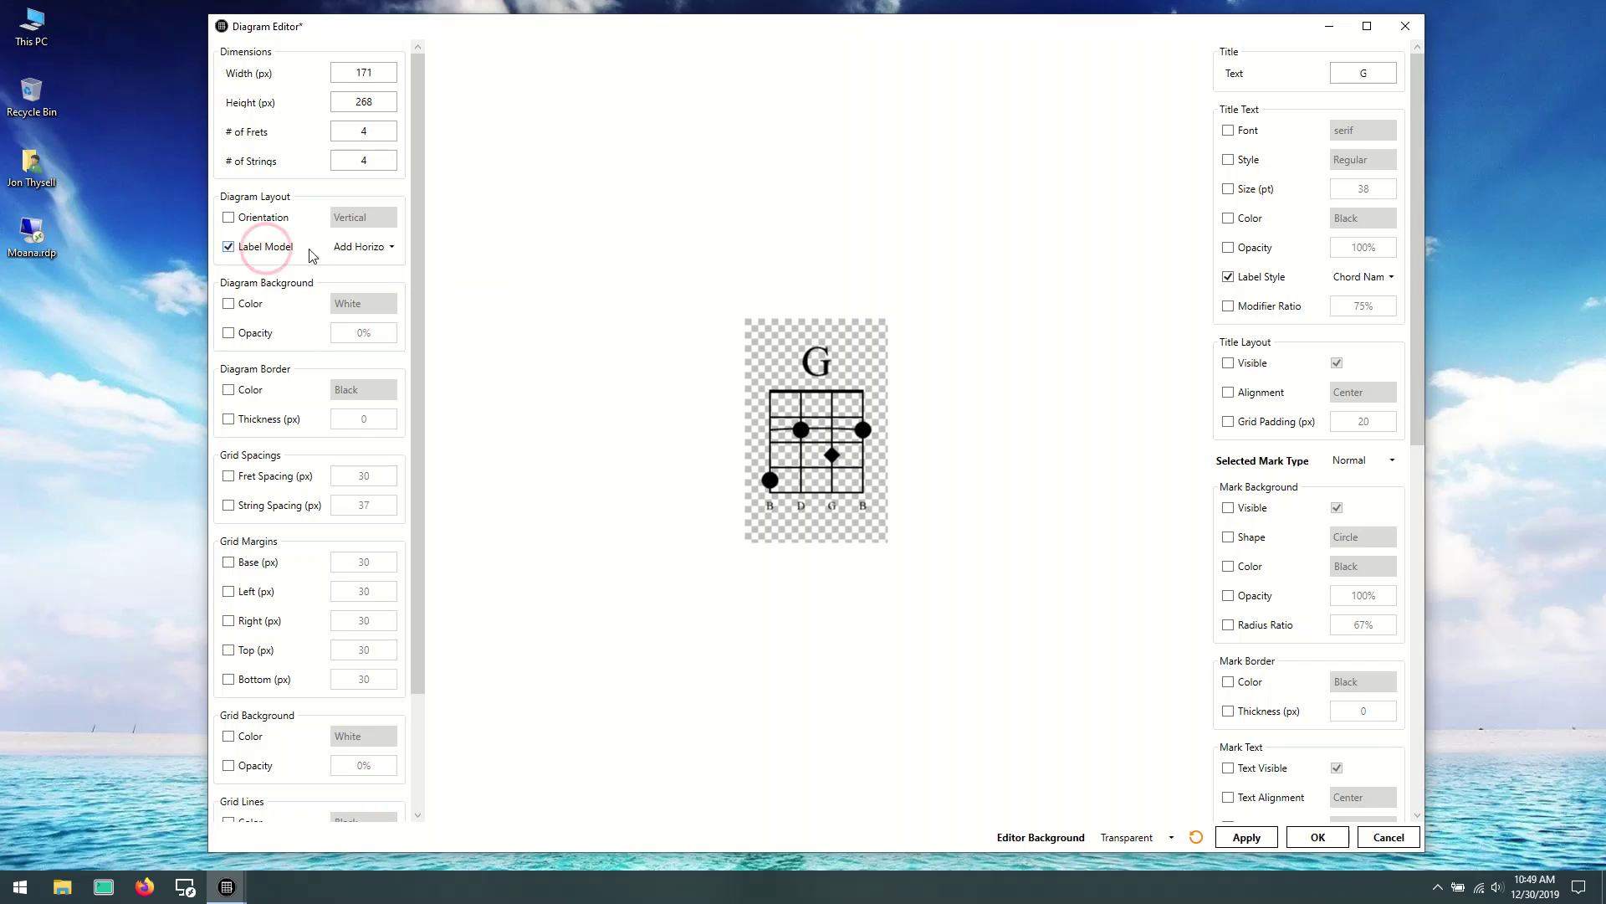
click(392, 246)
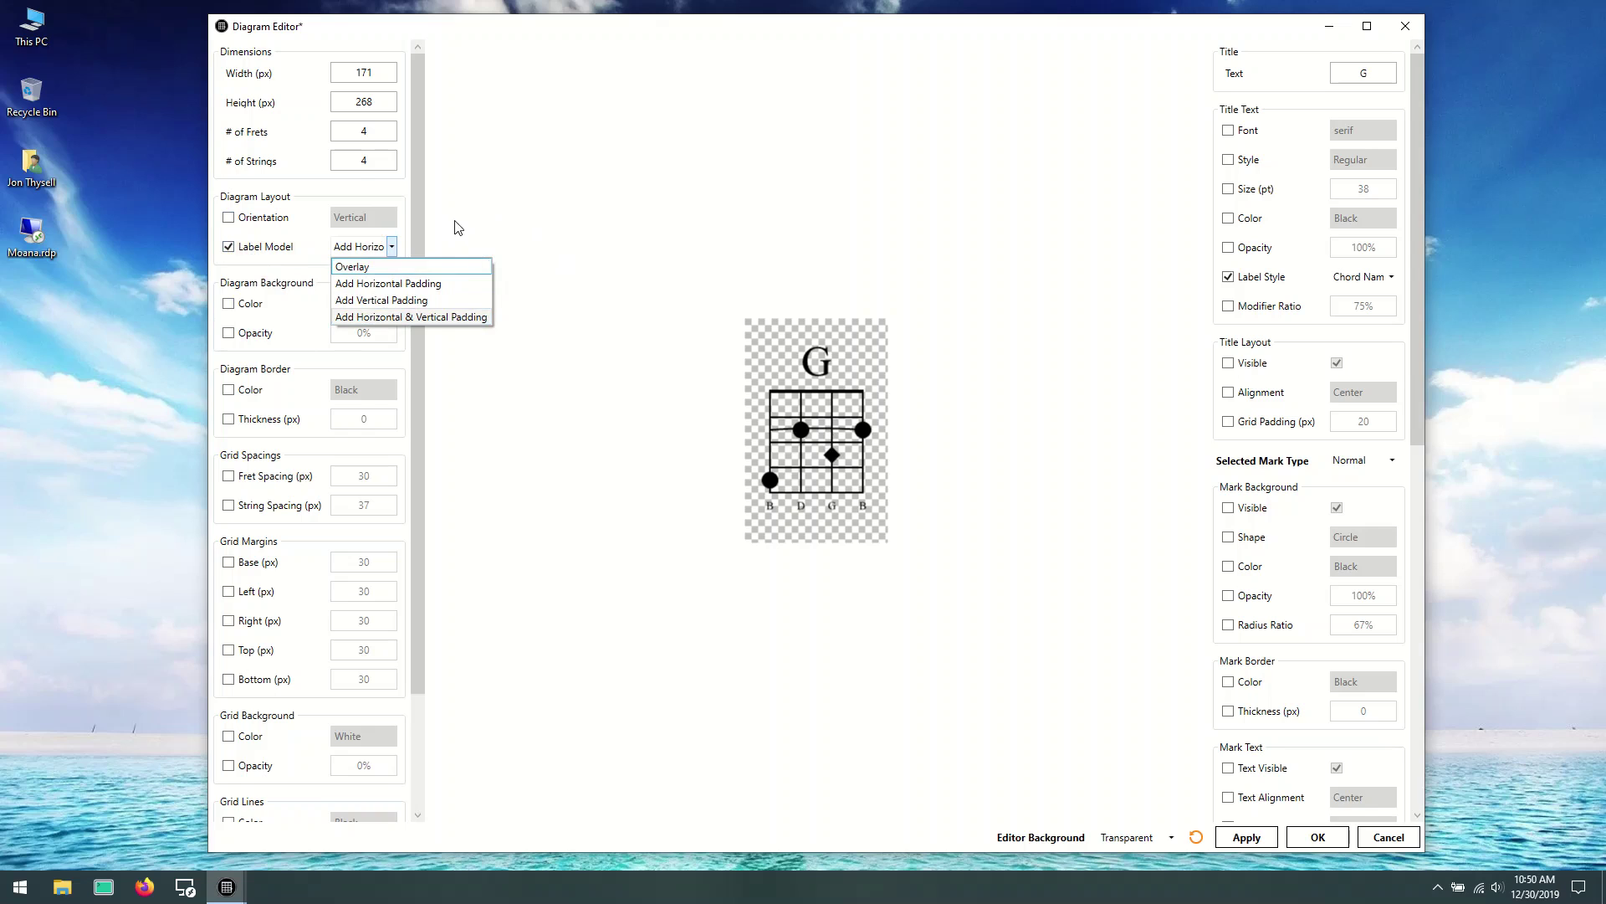
click(369, 265)
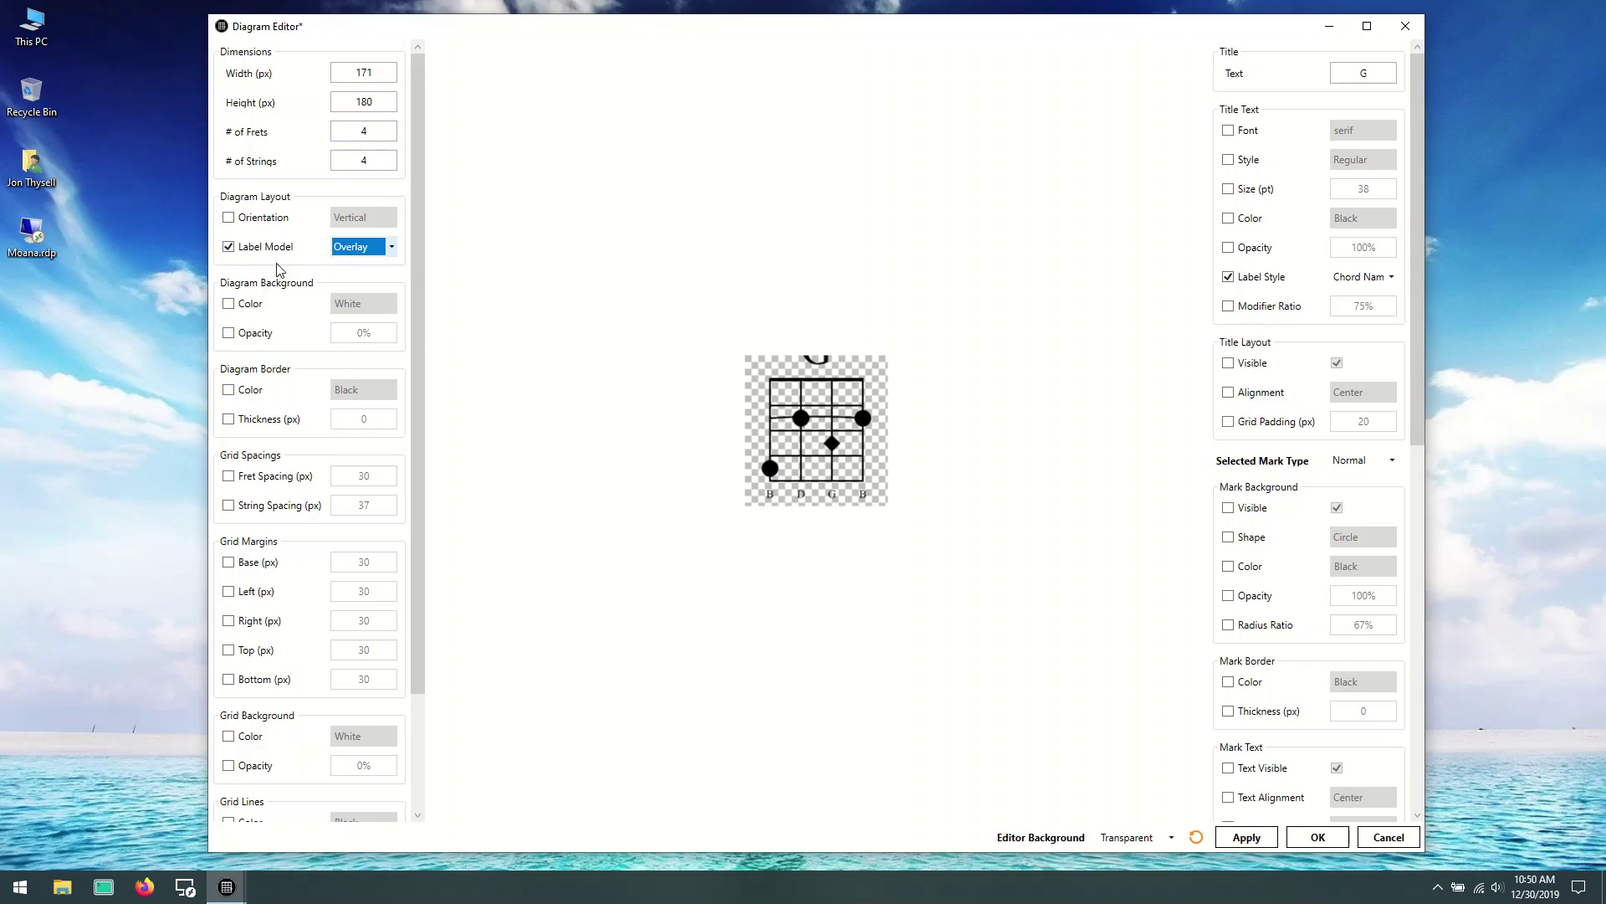
click(229, 247)
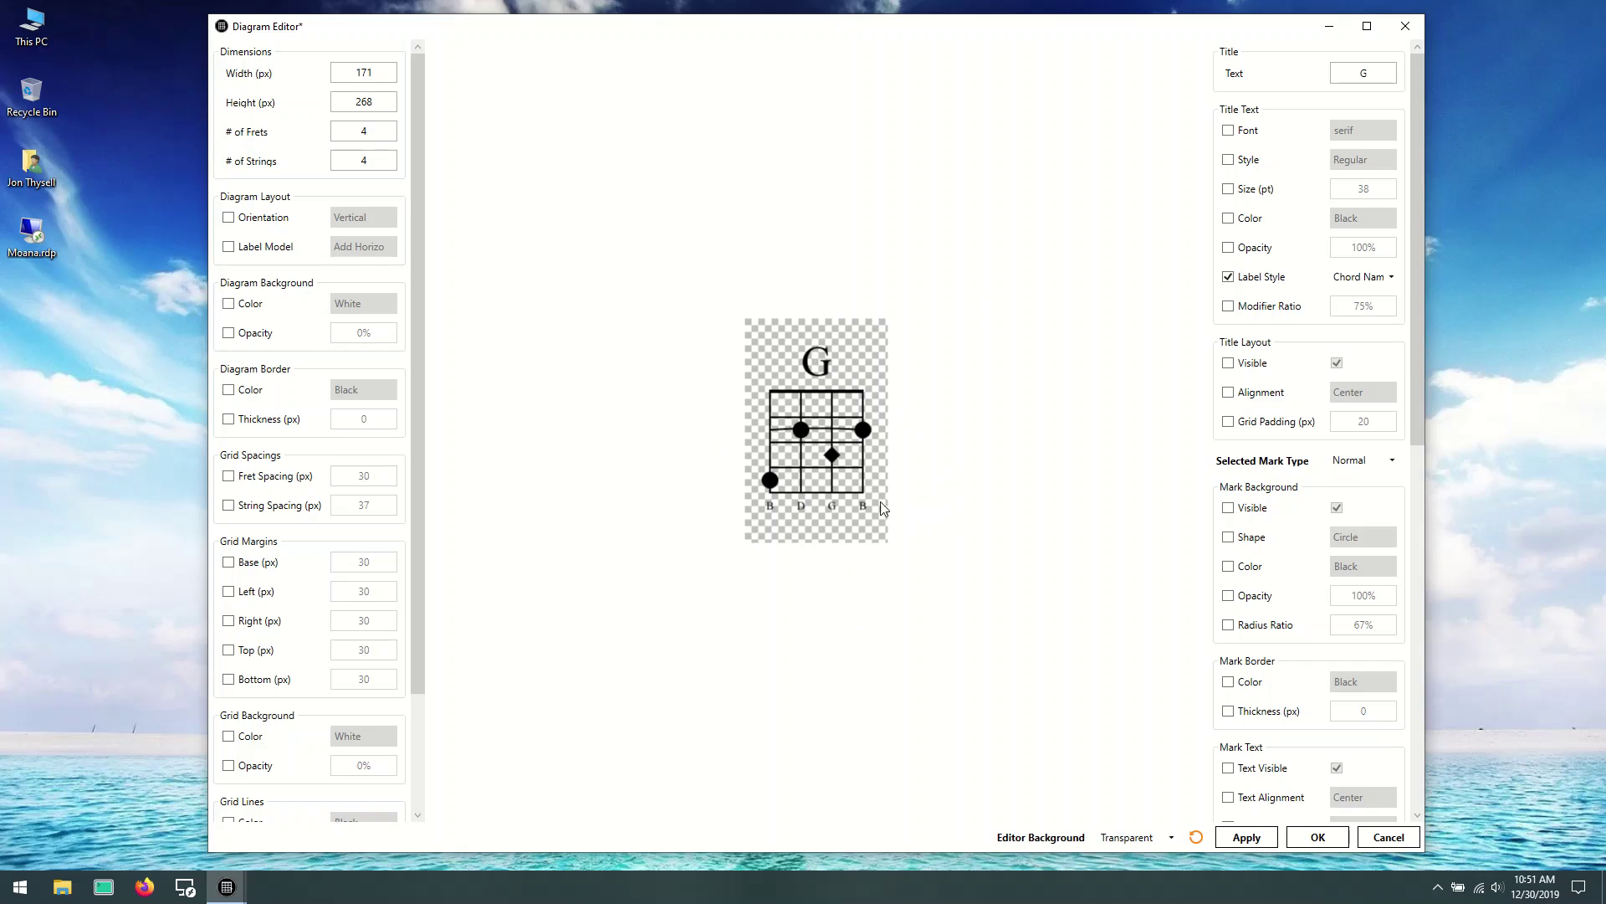
Step: Override the G diagram's background opacity with 100%
click(228, 333)
click(364, 333)
text(100)
key(Return)
click(299, 335)
click(254, 333)
click(377, 330)
text(100)
click(400, 309)
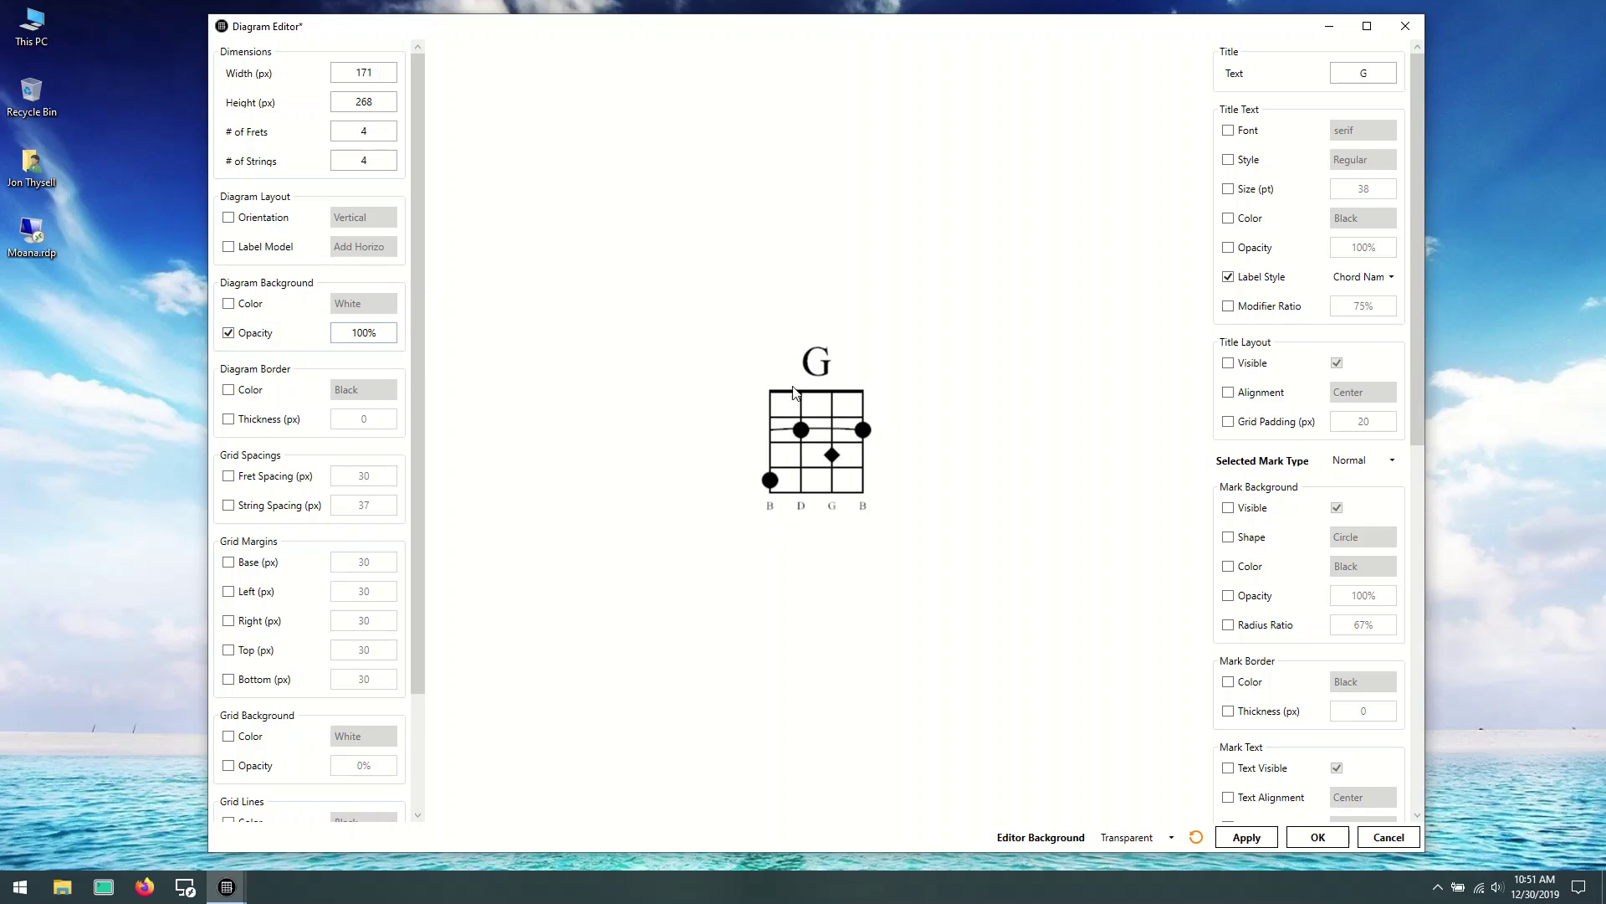
Step: Set the diagram background's opacity to 50% and remove the opacity override again
double_click(362, 335)
text(50)
click(405, 307)
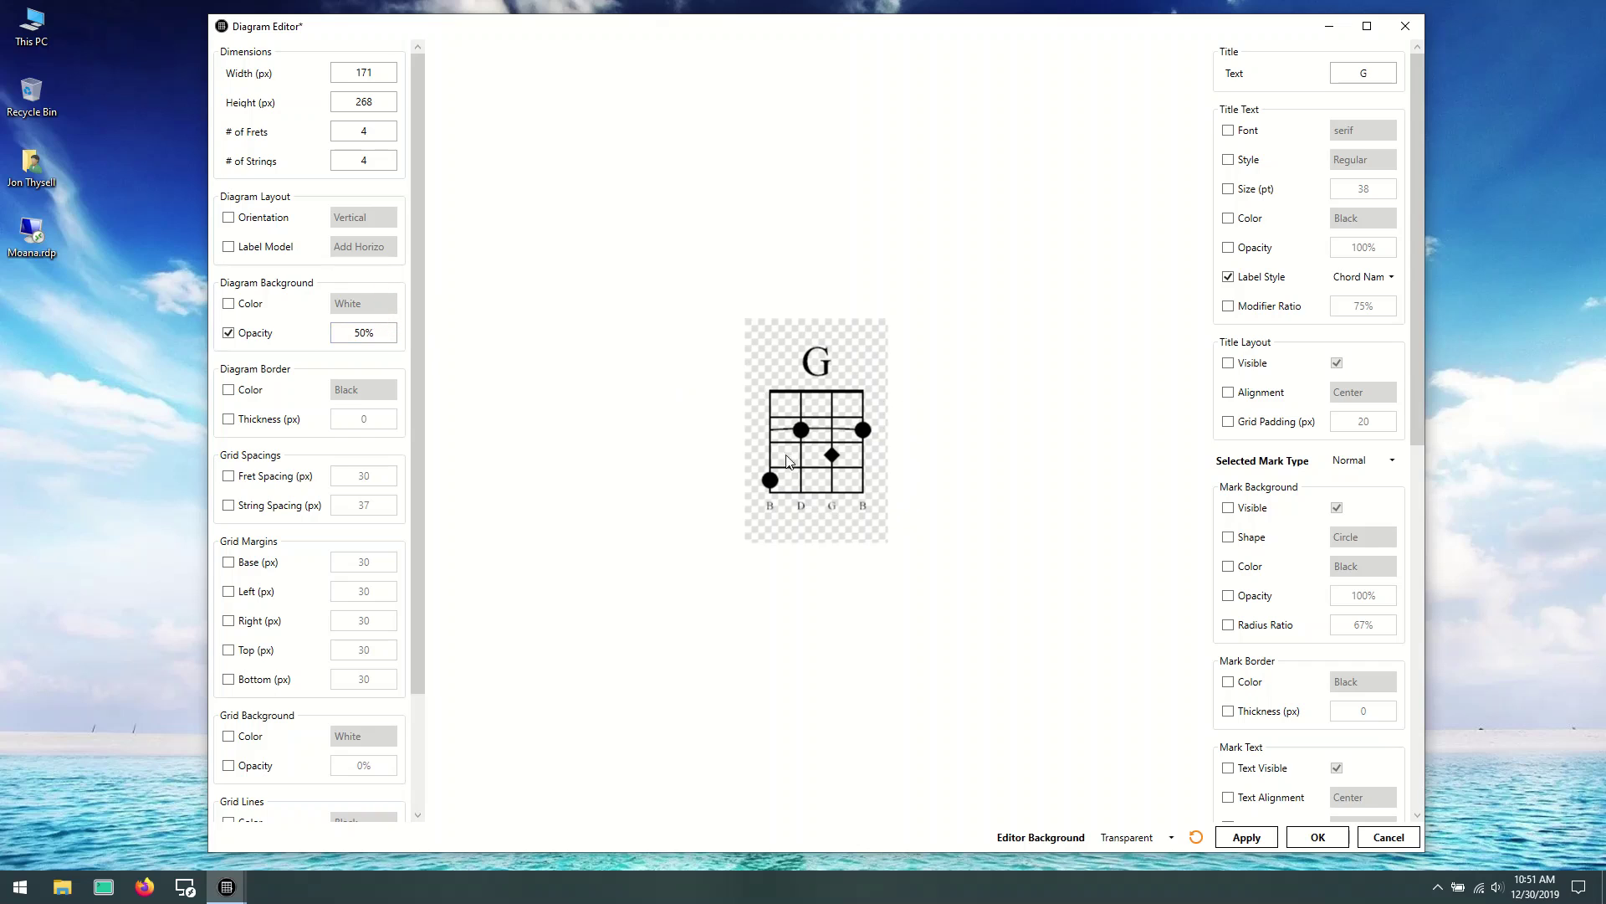
click(253, 336)
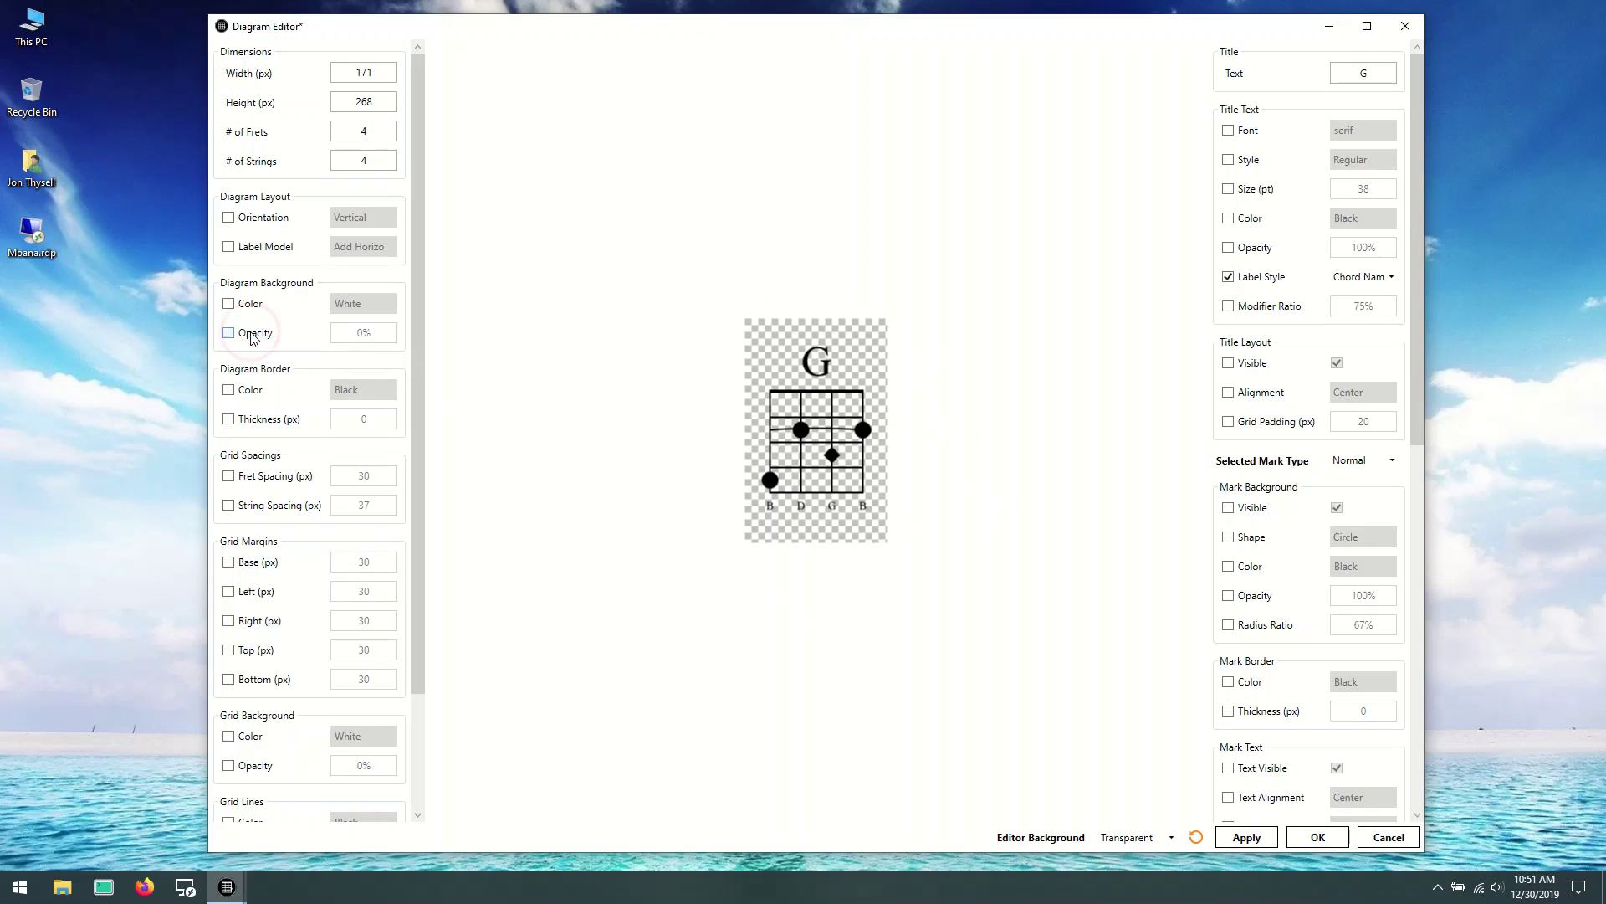
Step: Override the diagram background with the color Purple and an opacity of 100%
click(249, 305)
click(393, 305)
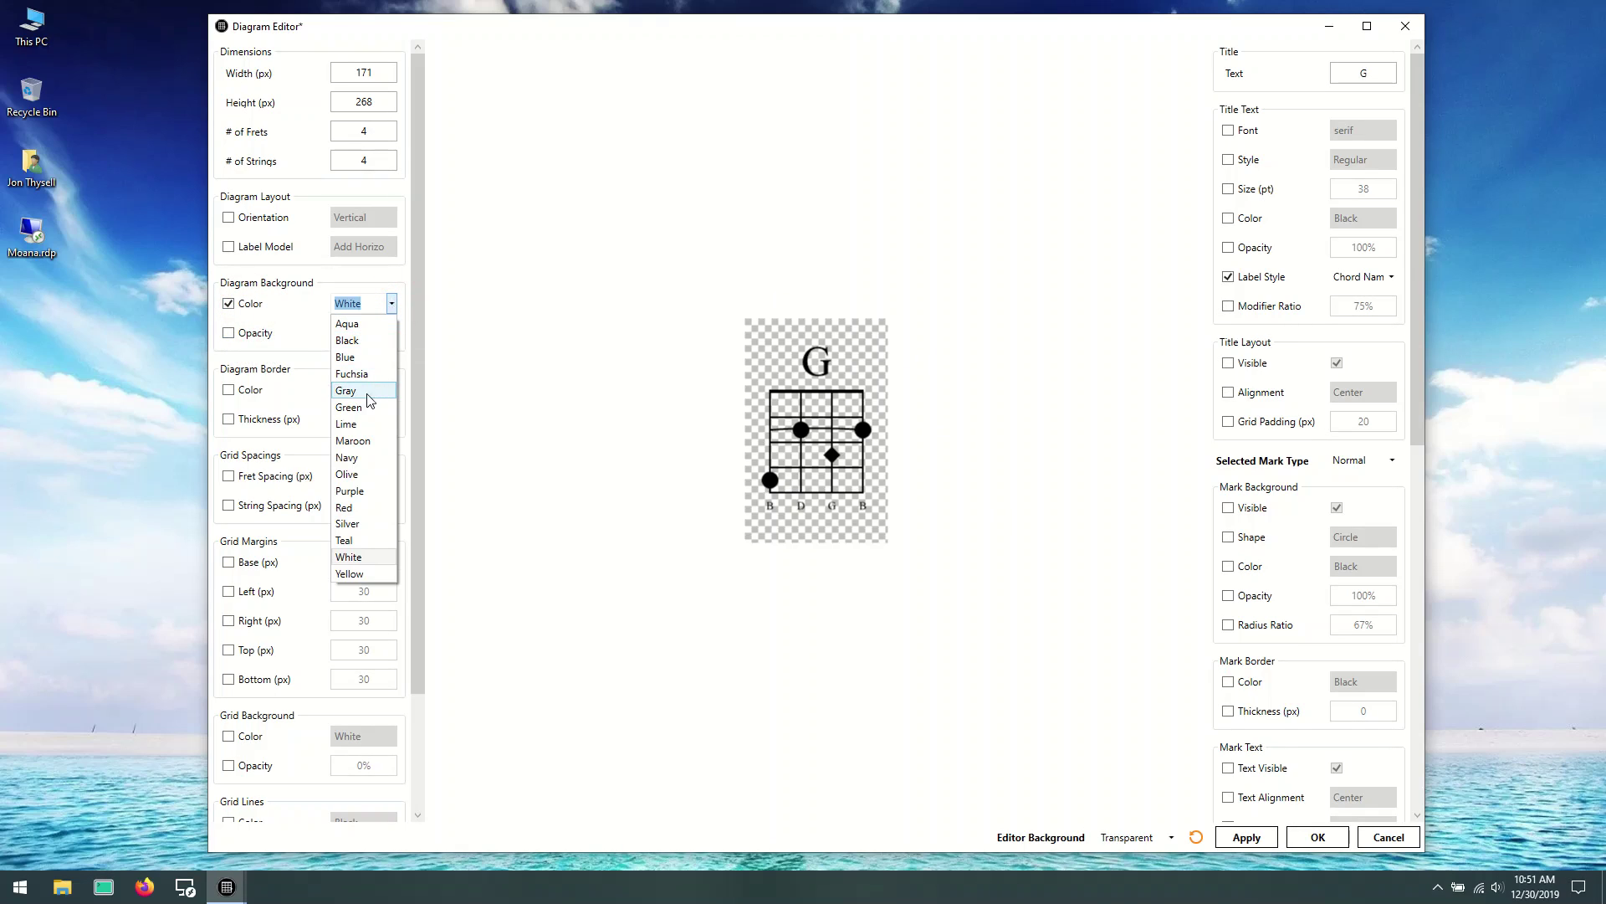
click(357, 491)
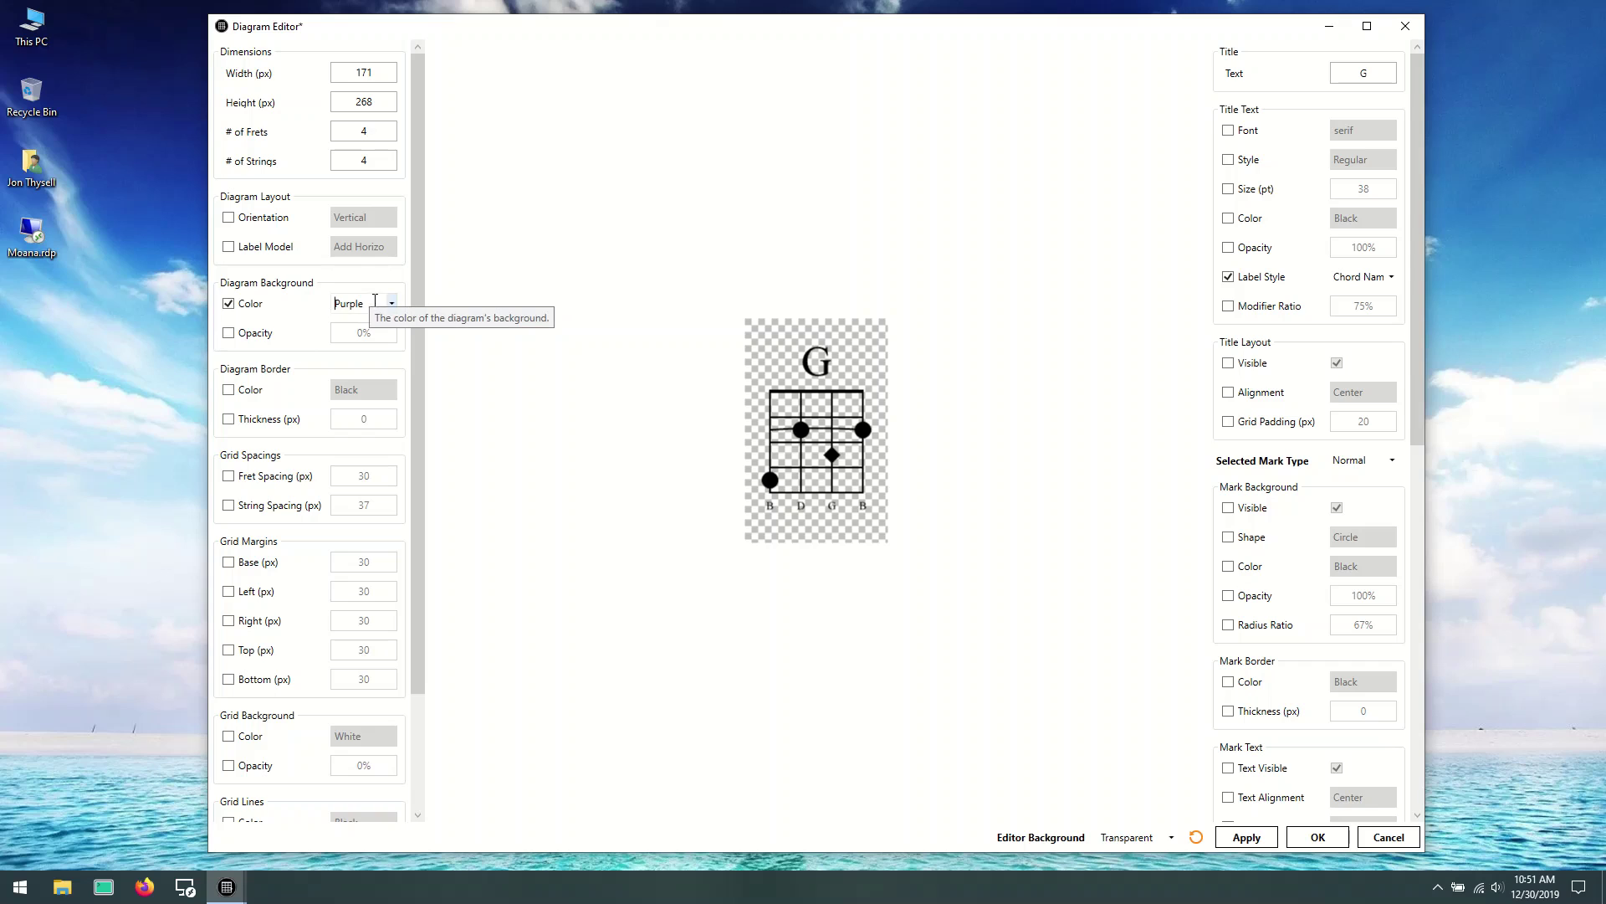
click(263, 334)
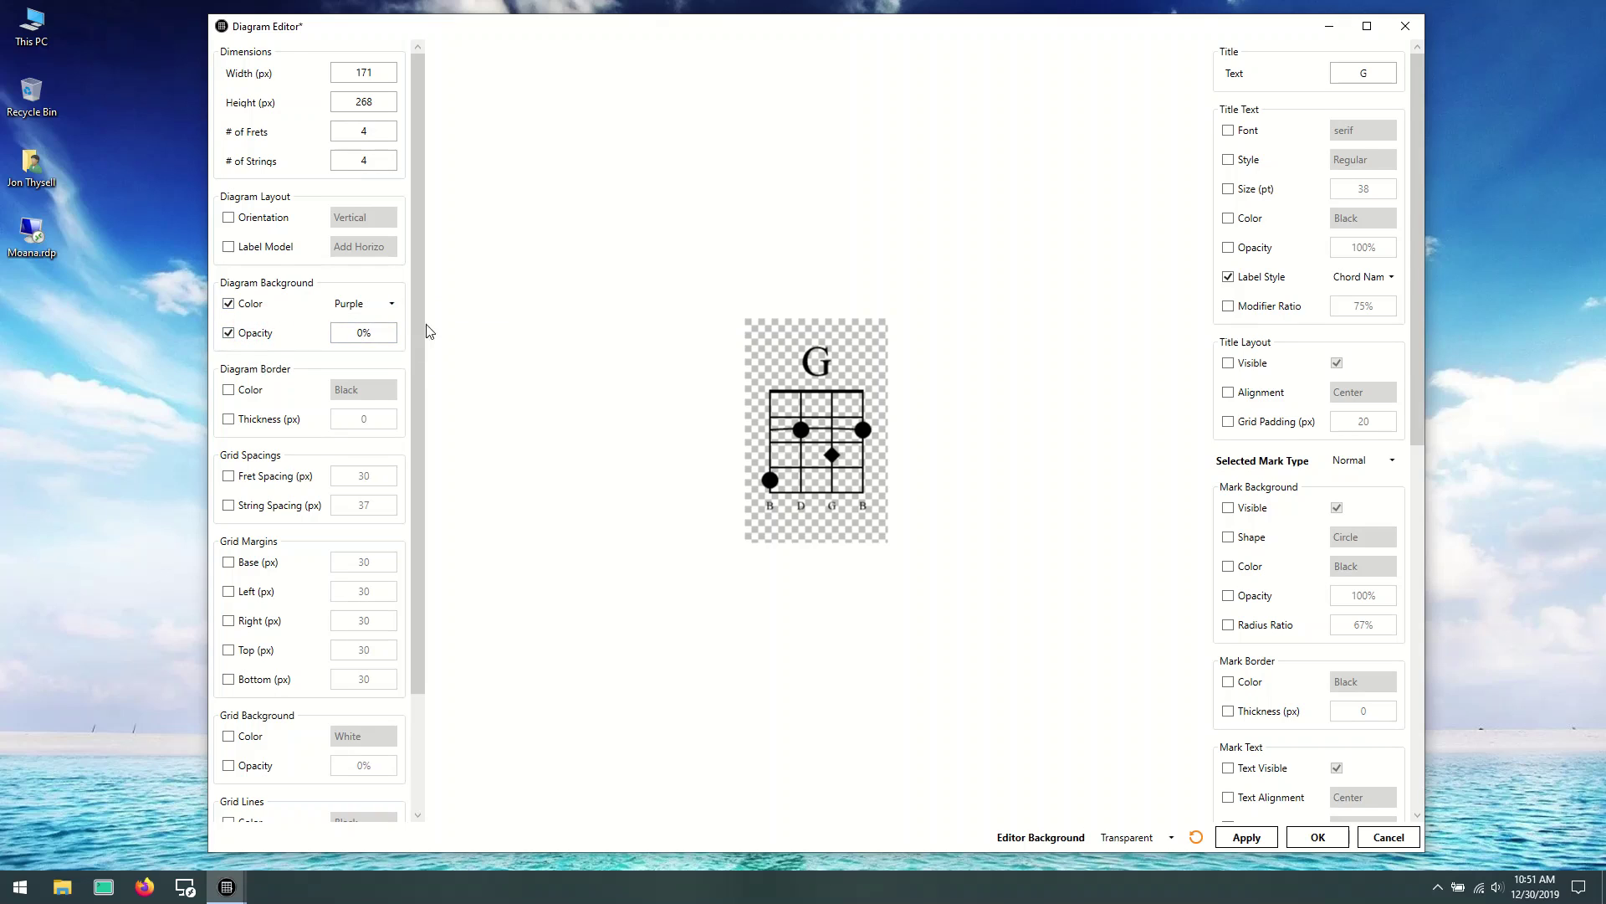
click(362, 334)
text(100)
click(405, 306)
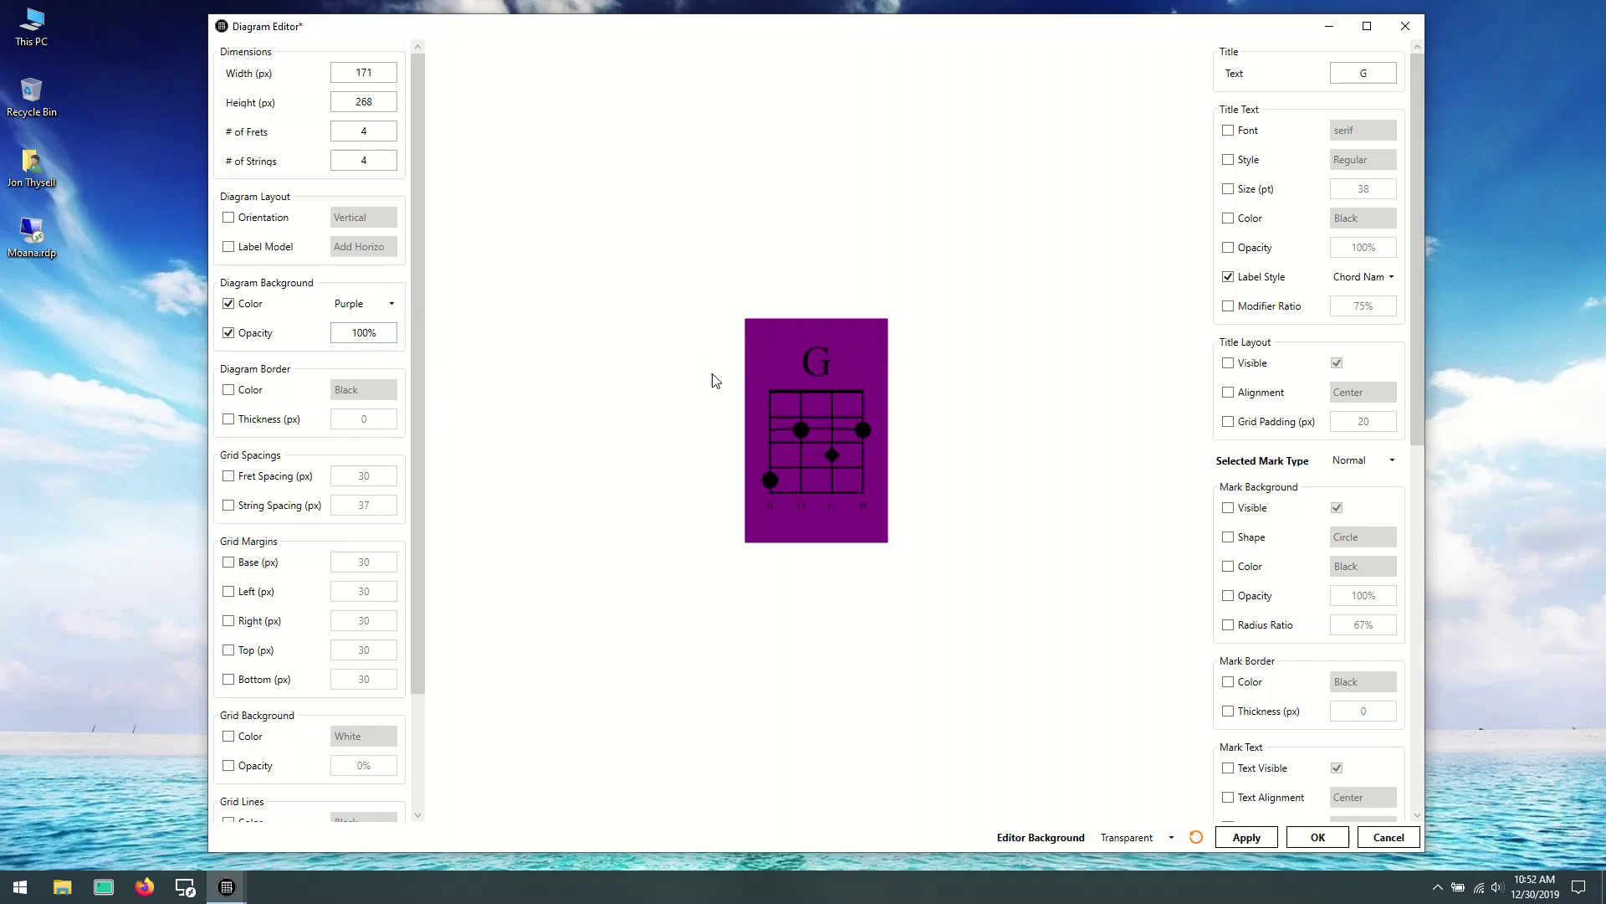
Step: Set the diagram background's color to the custom hex value #00FF00
click(390, 301)
text(#00ff00)
click(404, 339)
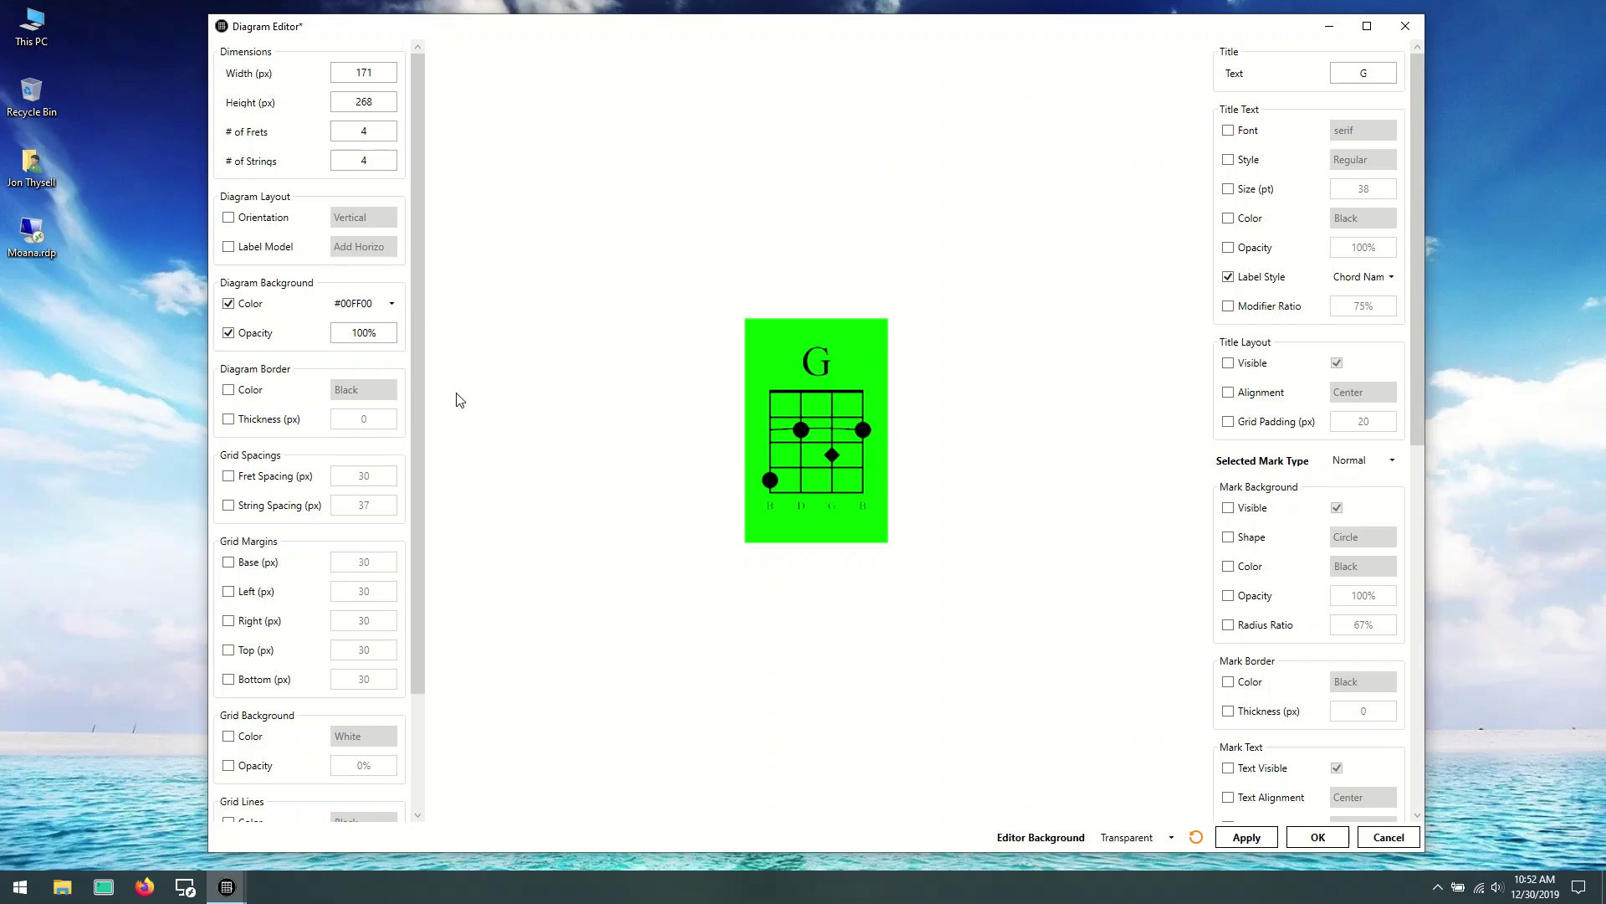
Step: Try a diagram background opacity of 50% and set it back to 100%
click(358, 337)
text(50)
click(406, 317)
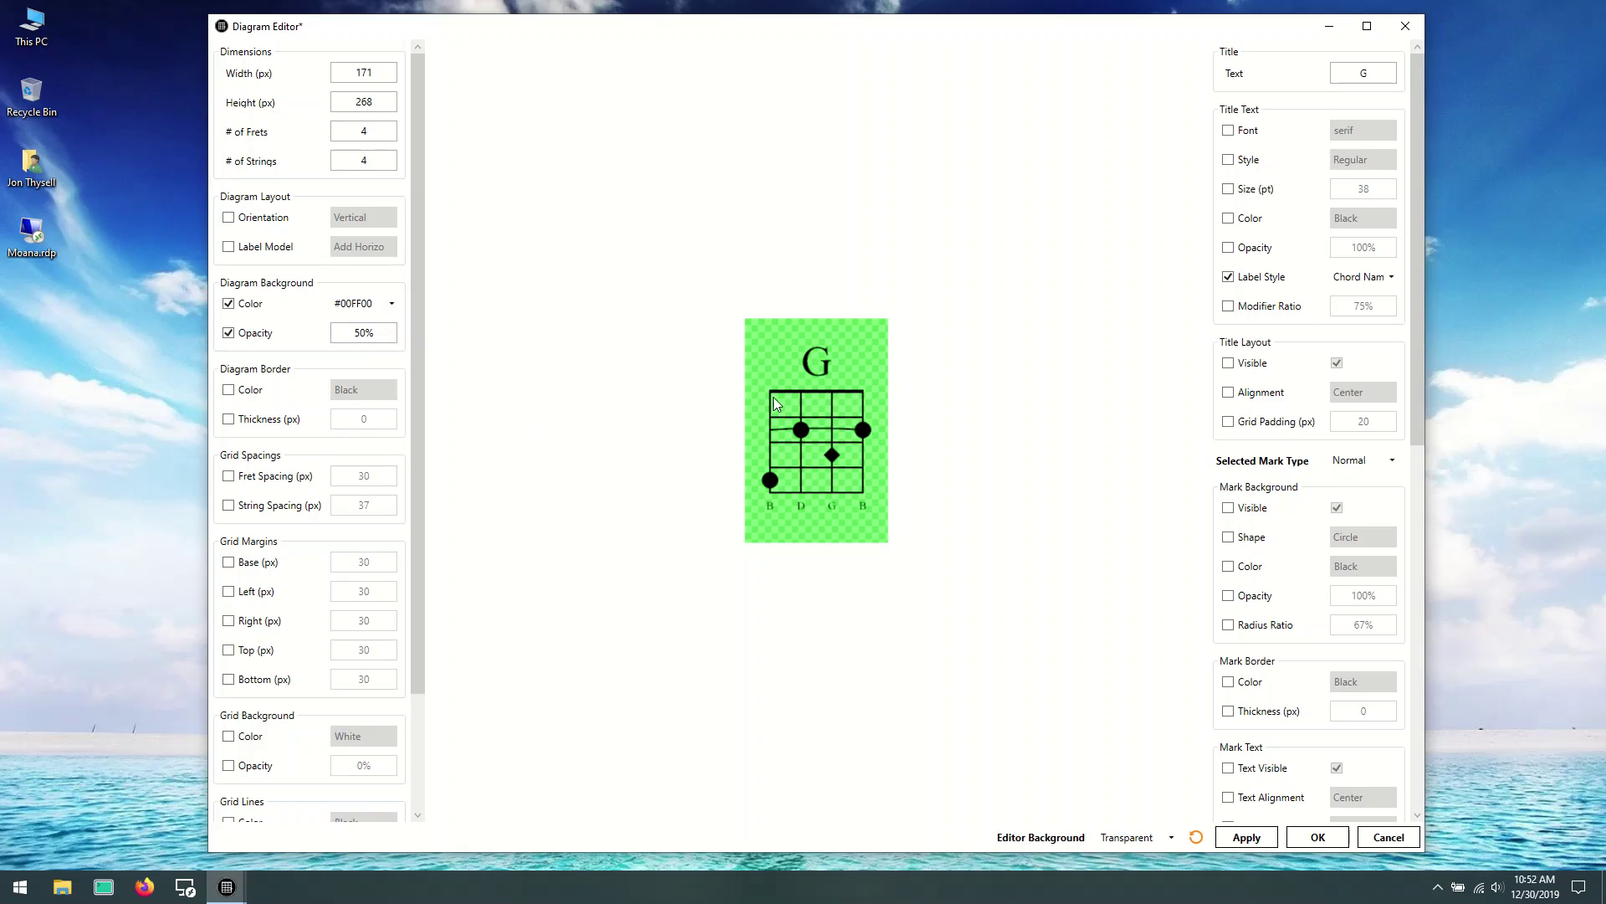
click(363, 335)
text(100)
click(406, 337)
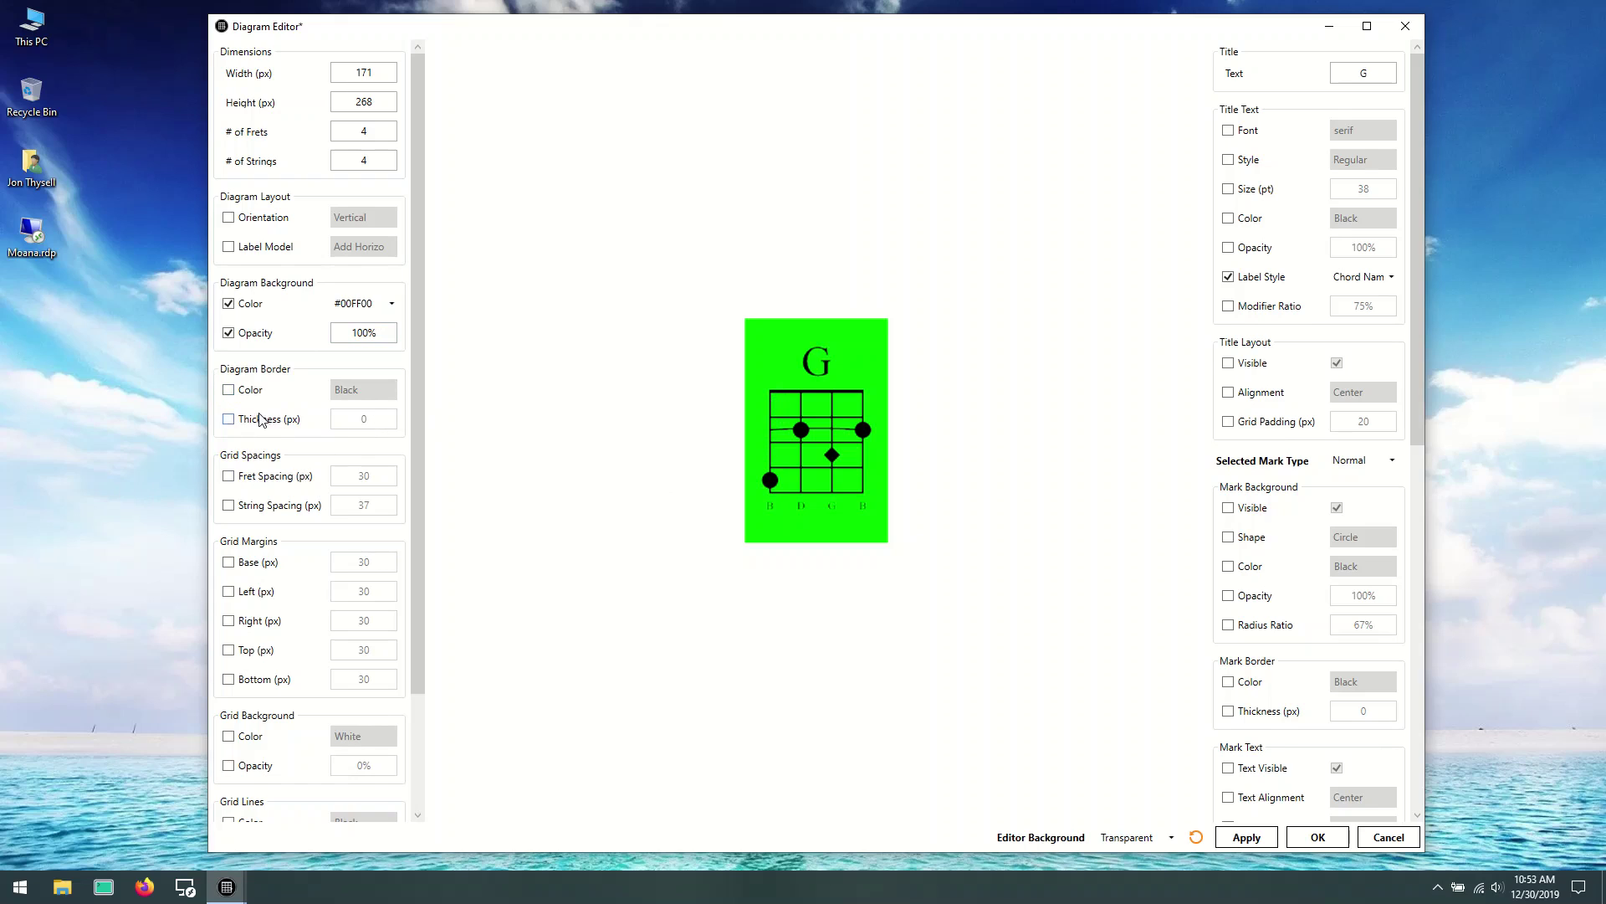
Step: Override the diagram border with a thickness of 5 px and the color Navy
click(229, 420)
text(5)
click(405, 412)
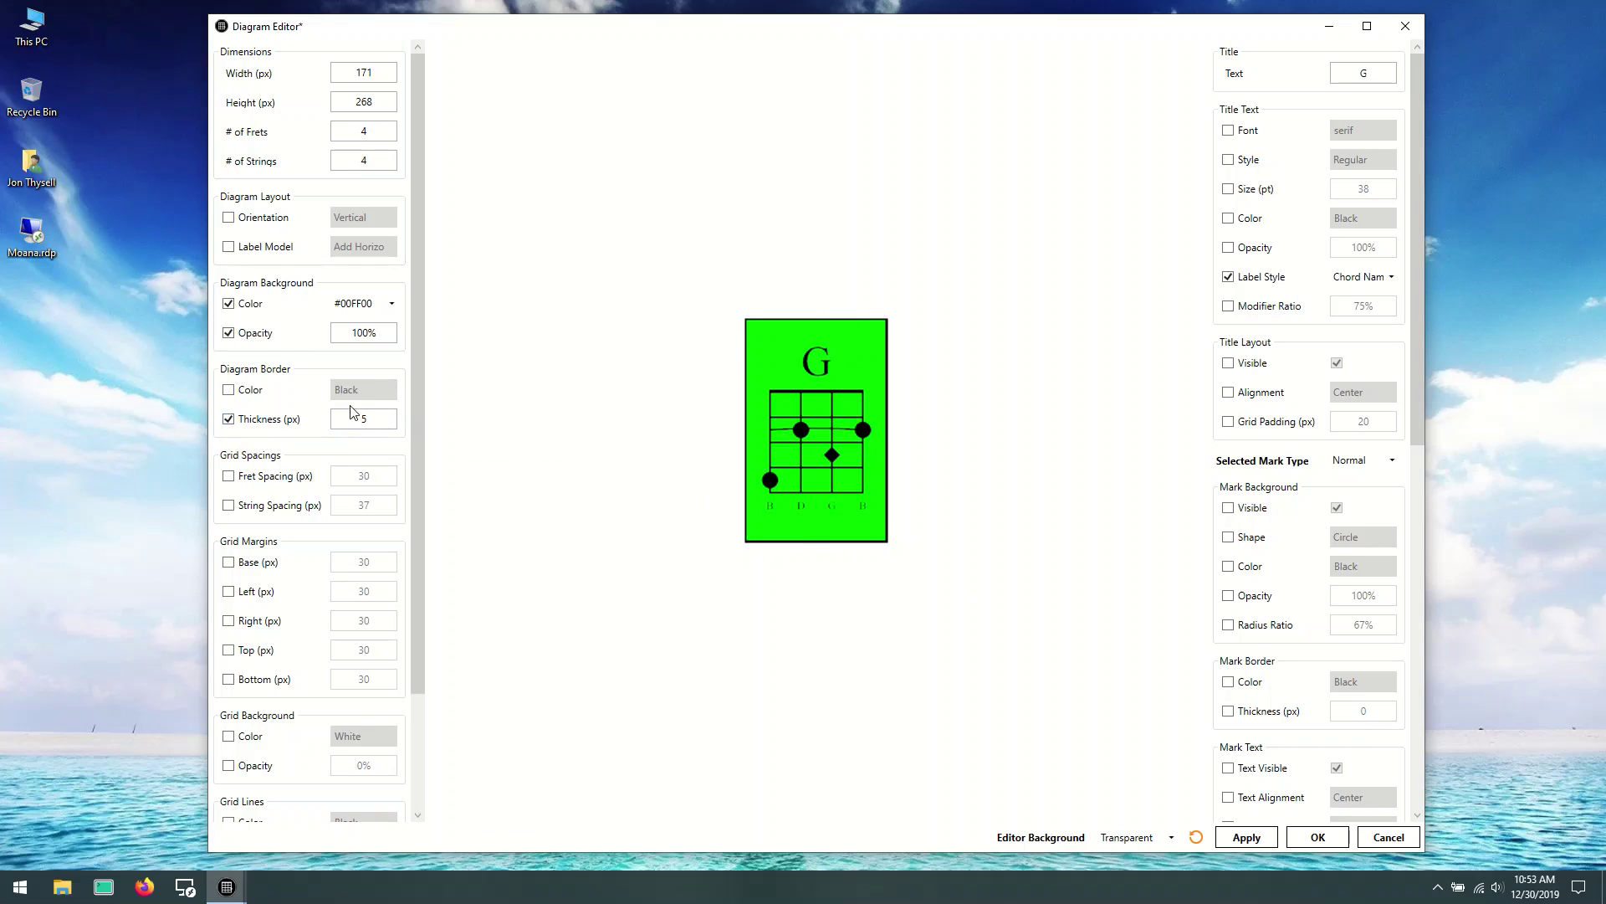
click(229, 389)
click(392, 389)
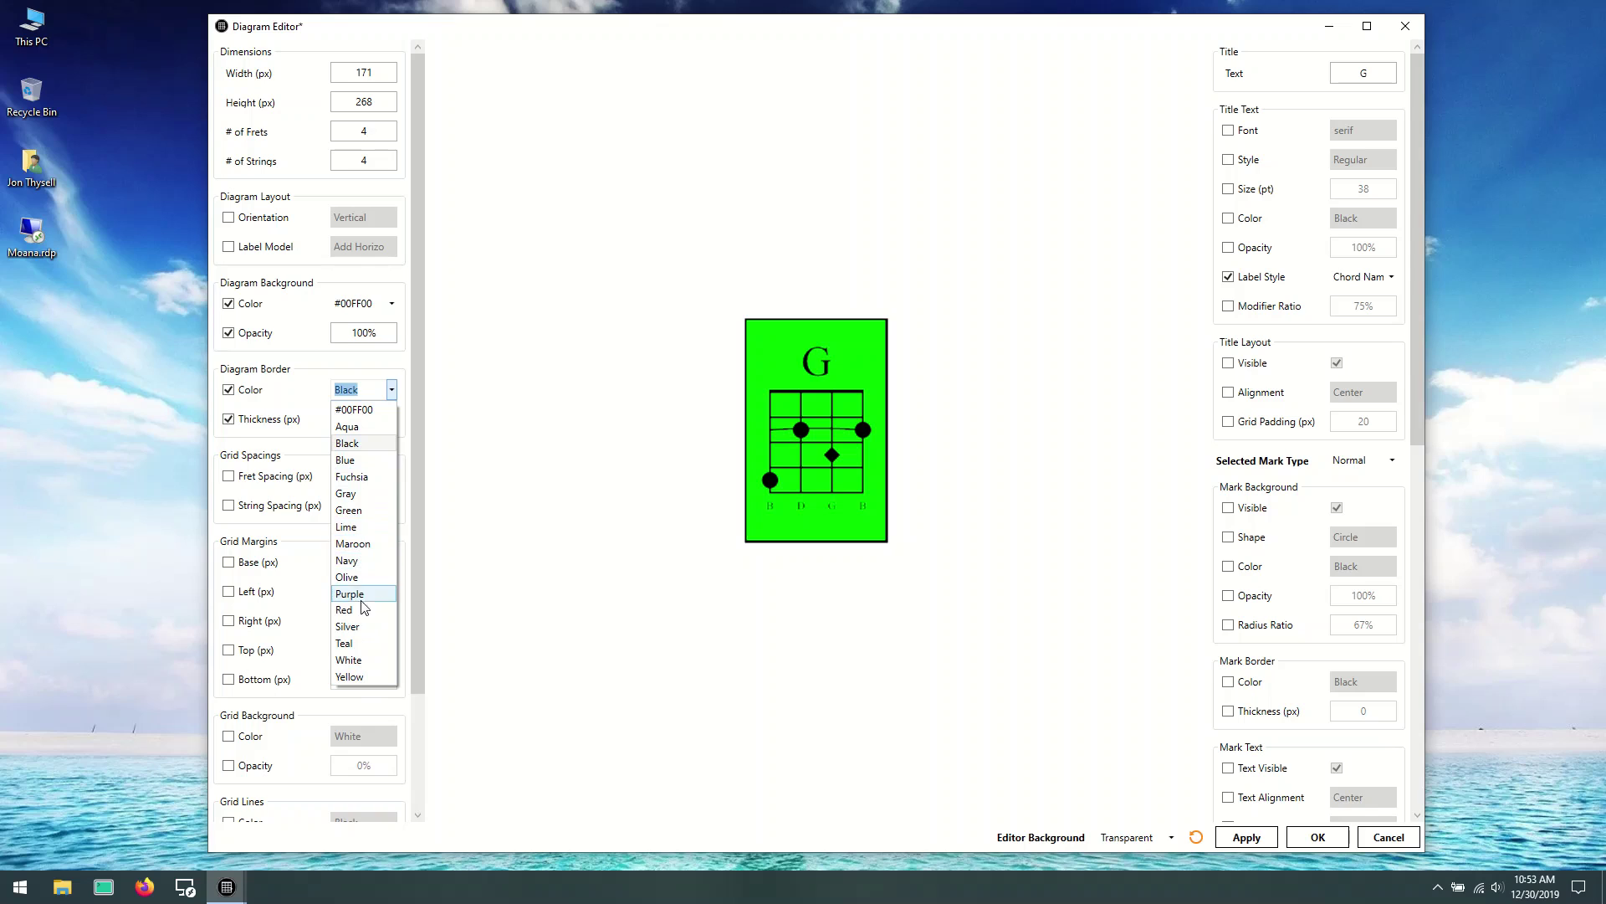
click(365, 561)
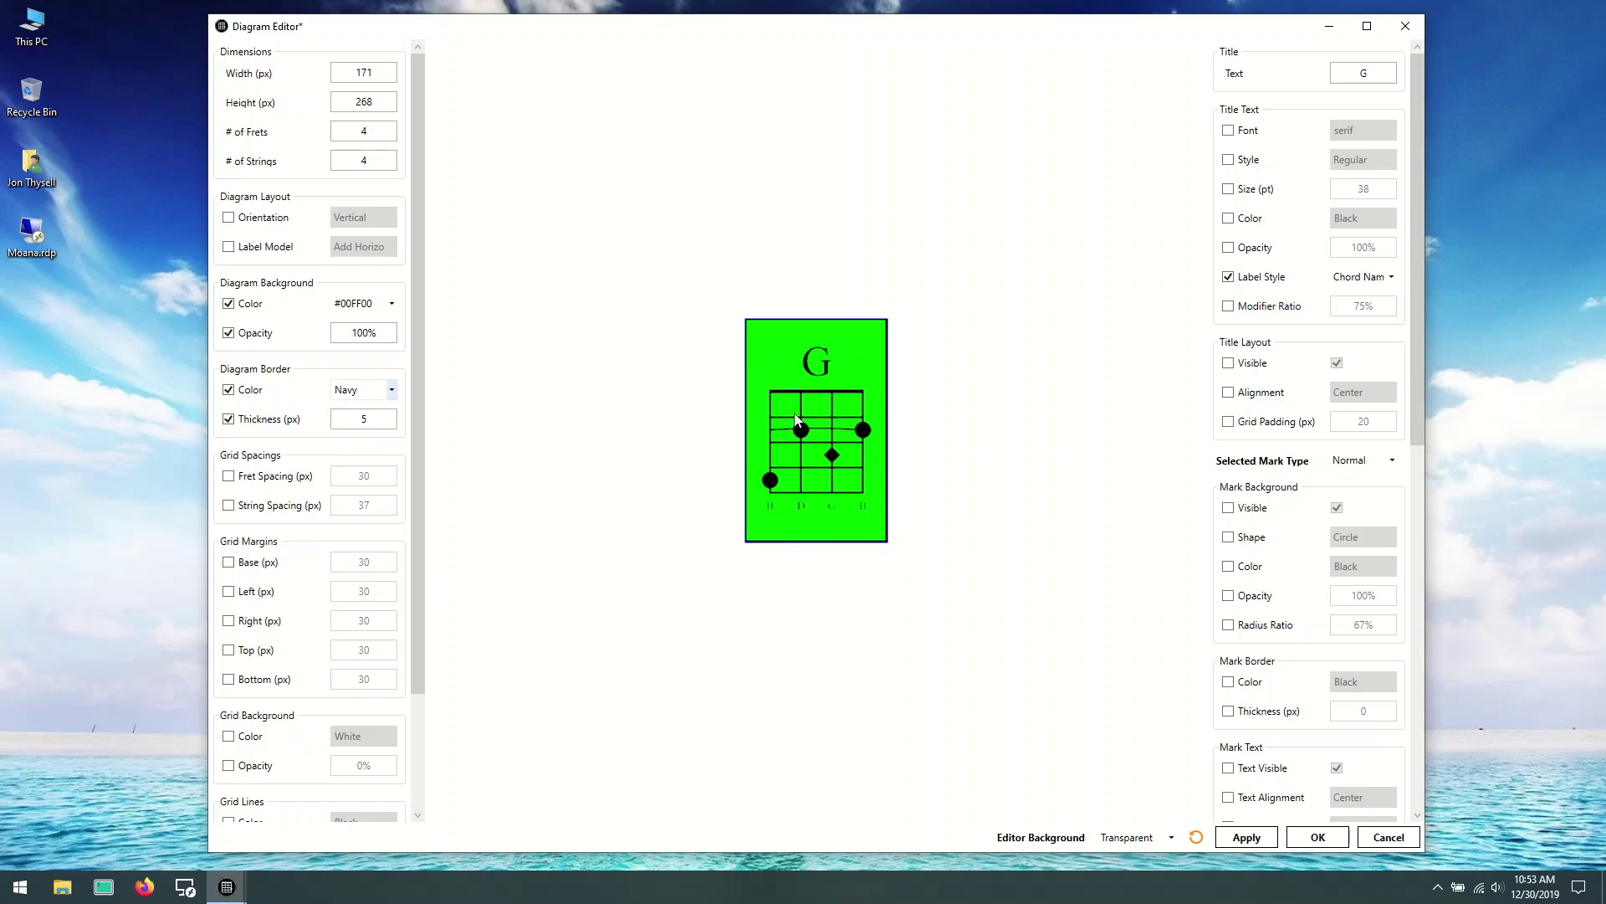
Step: Set the diagram border's thickness to 10 px
drag(382, 420, 362, 420)
text(10)
click(400, 426)
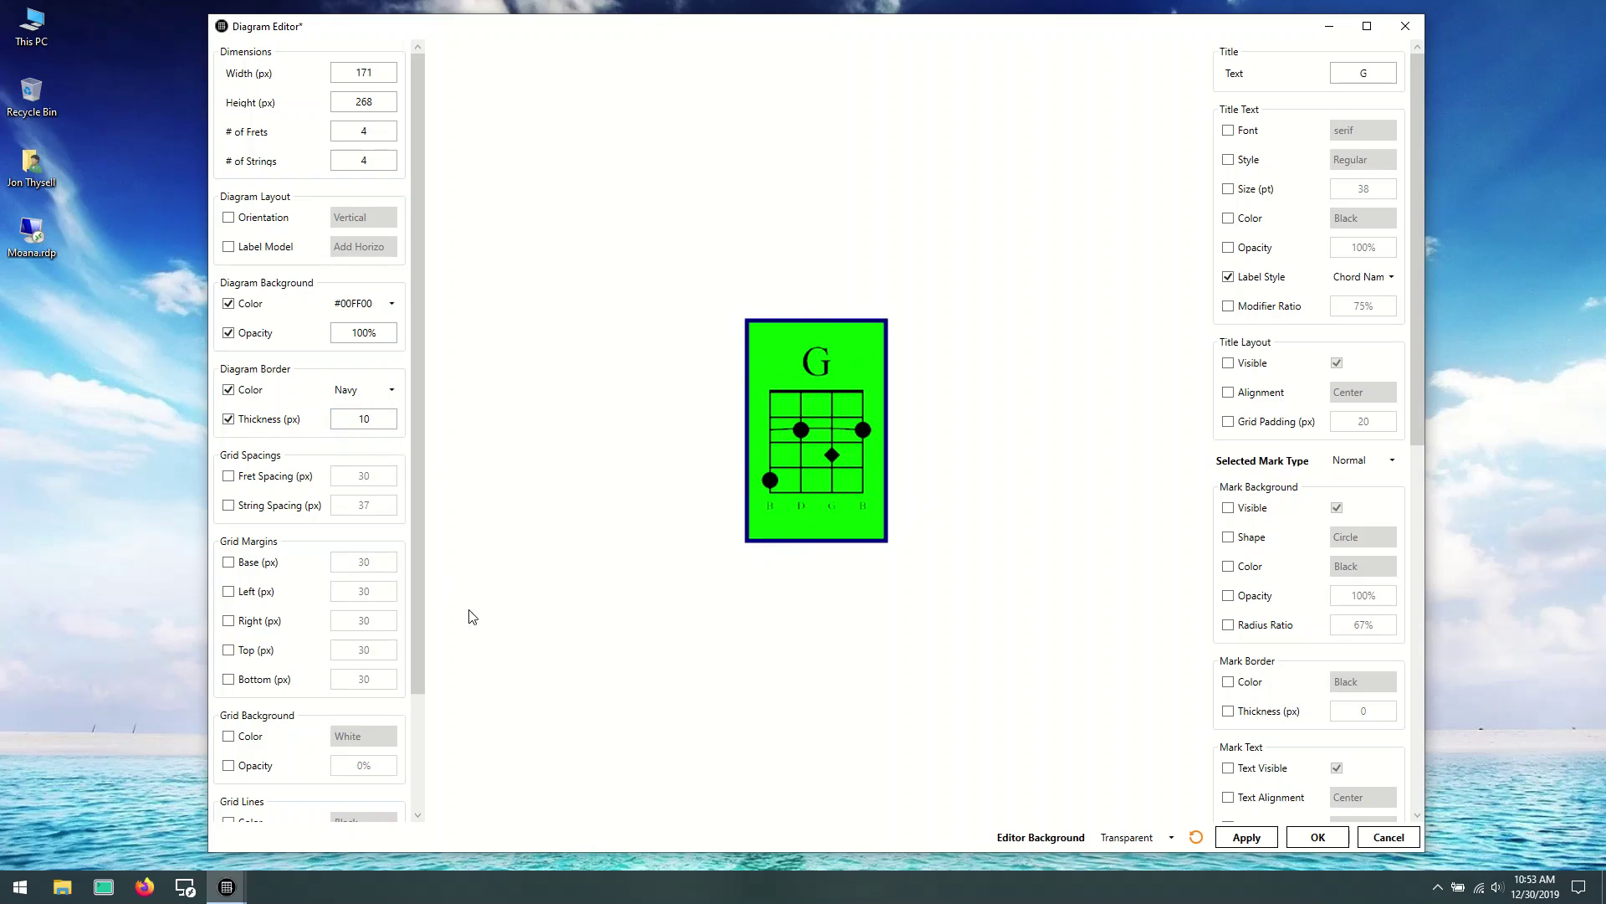
Step: Override the grid's fret spacing with 60 px
drag(421, 284, 418, 332)
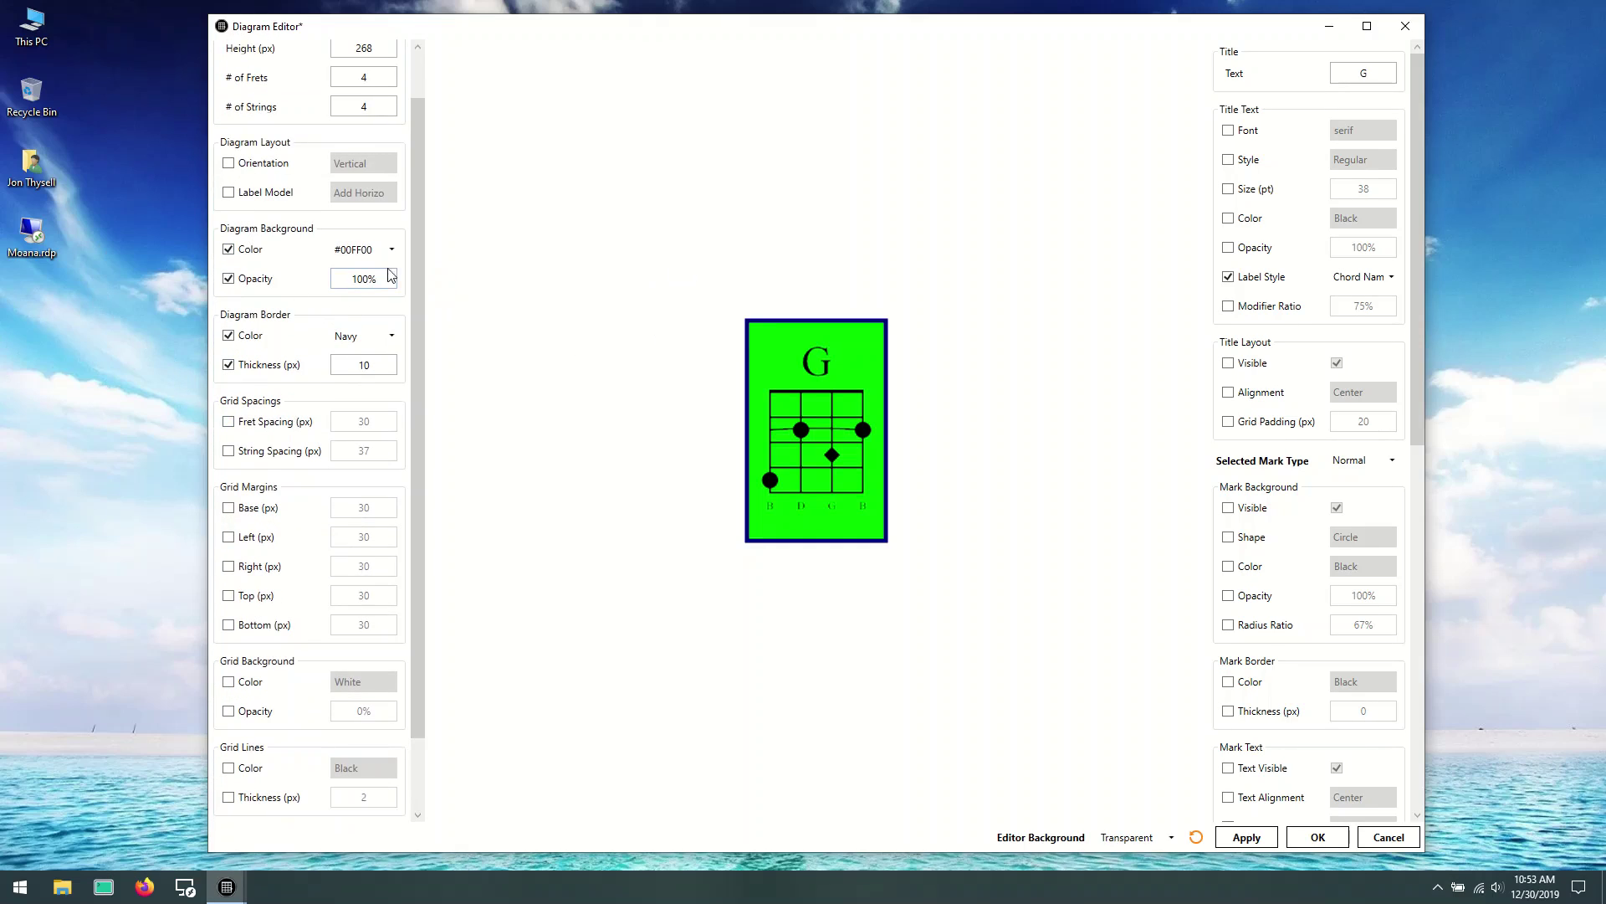
scroll(417, 262, down, 1)
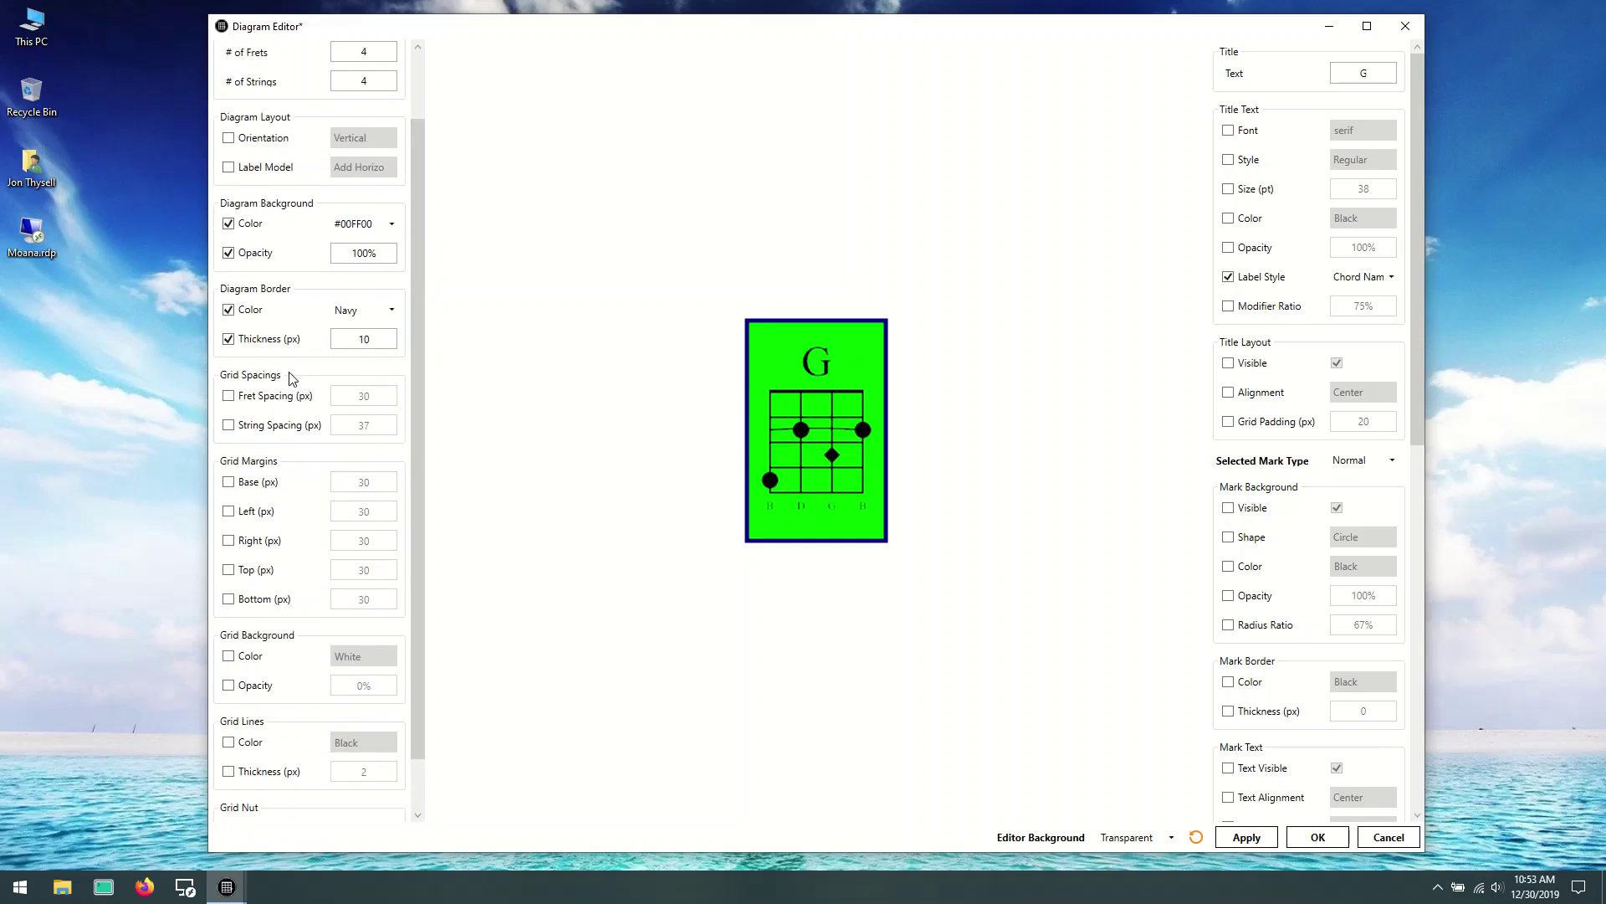
scroll(419, 373, up, 1)
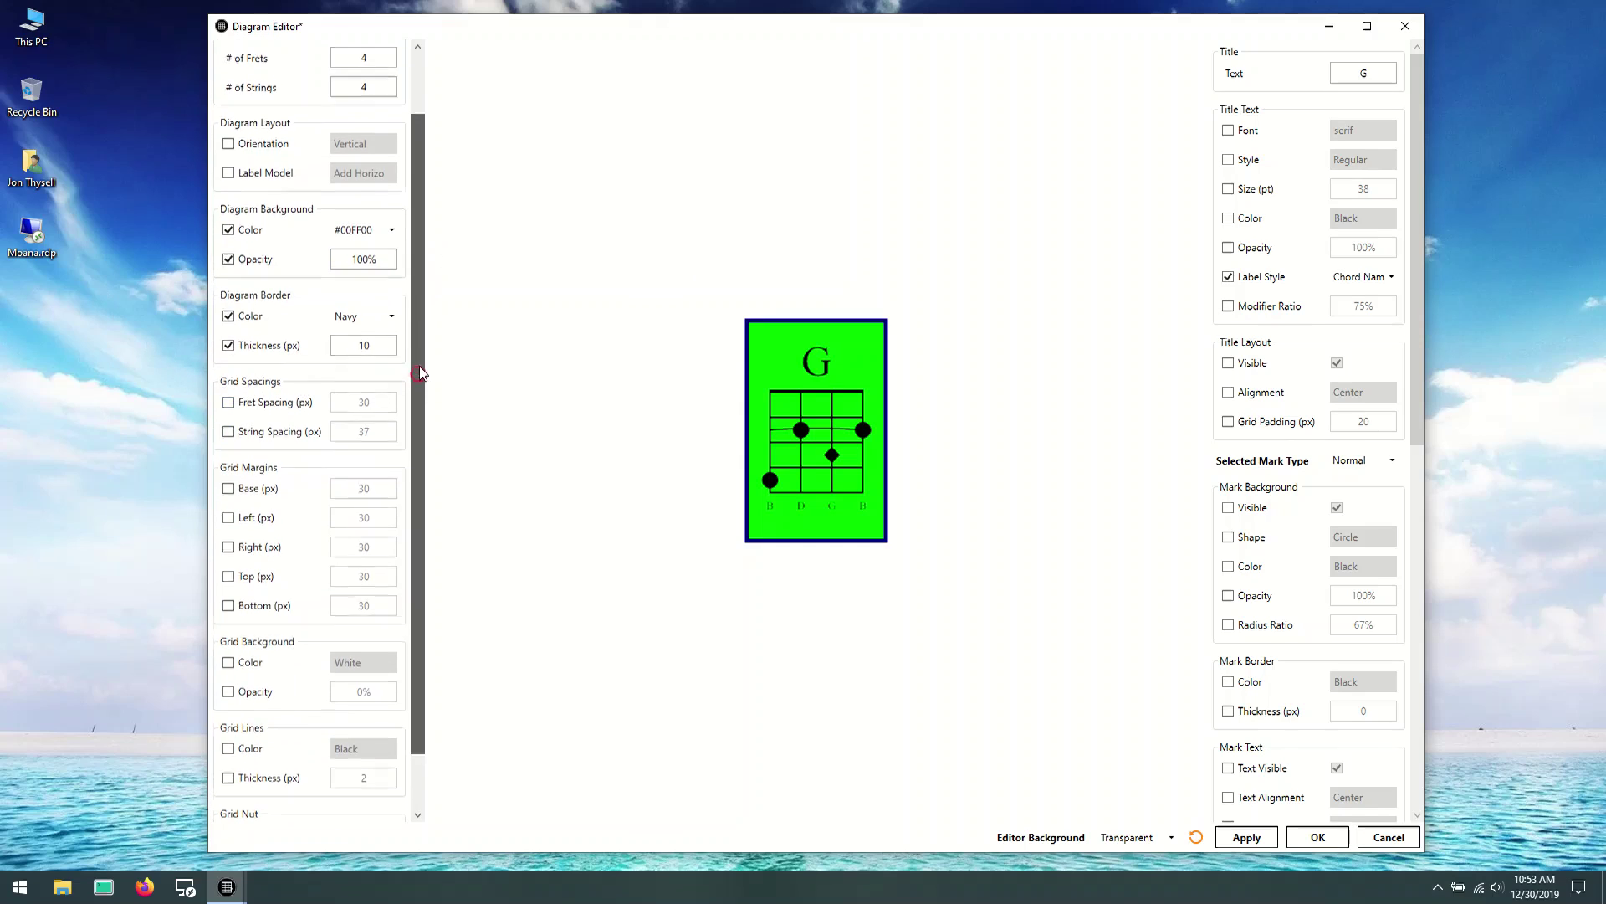
scroll(419, 373, up, 1)
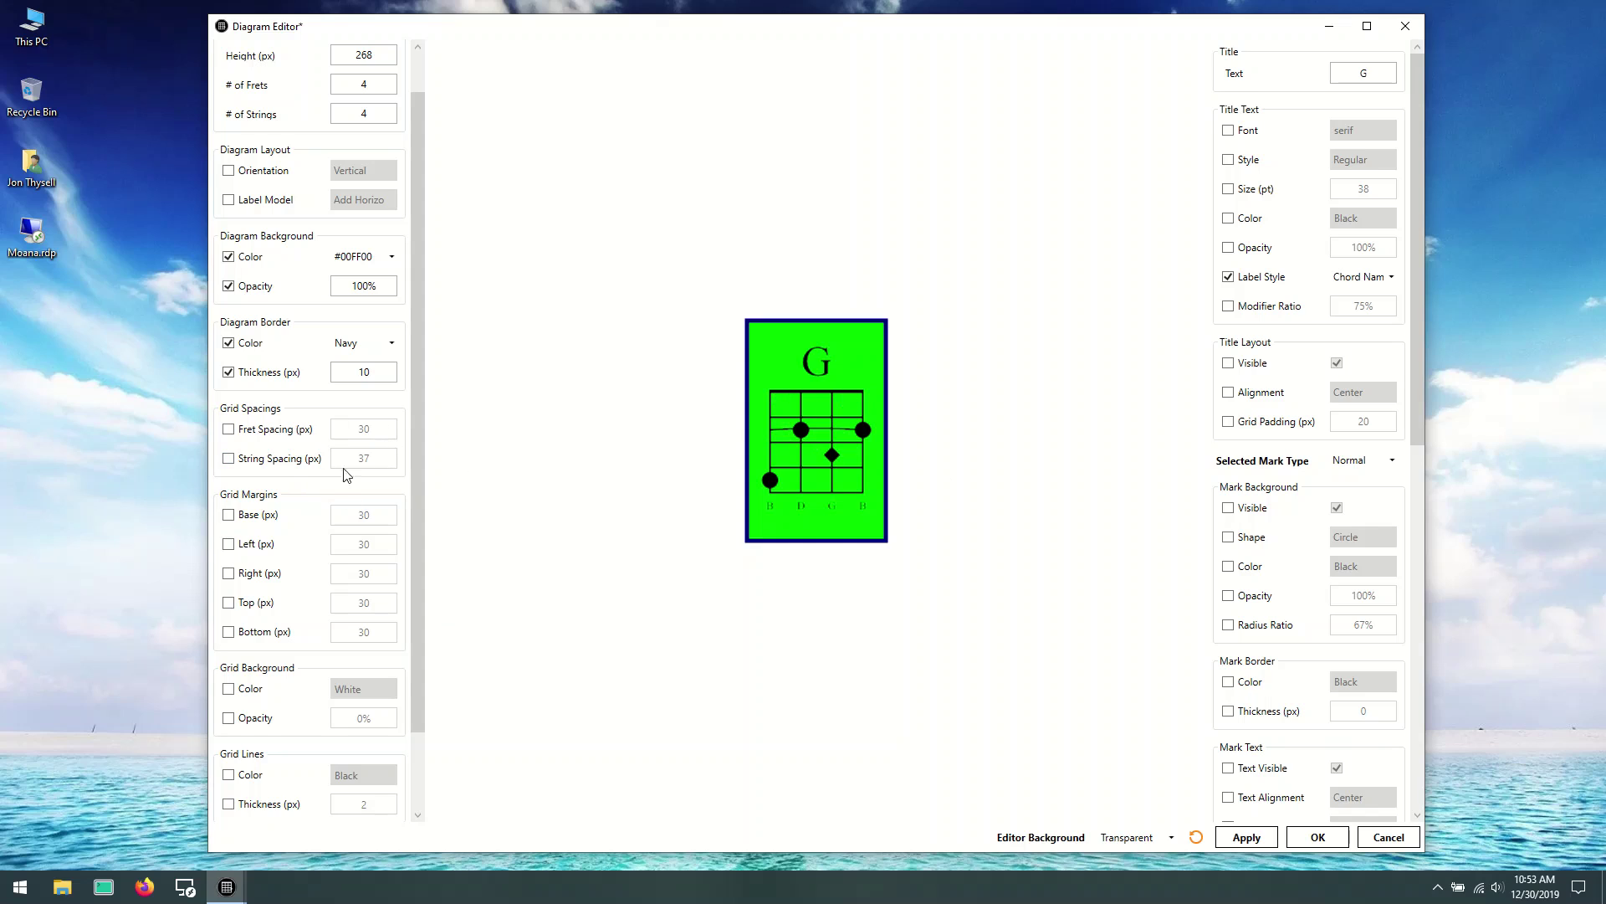
click(272, 431)
double_click(365, 431)
text(60)
click(402, 442)
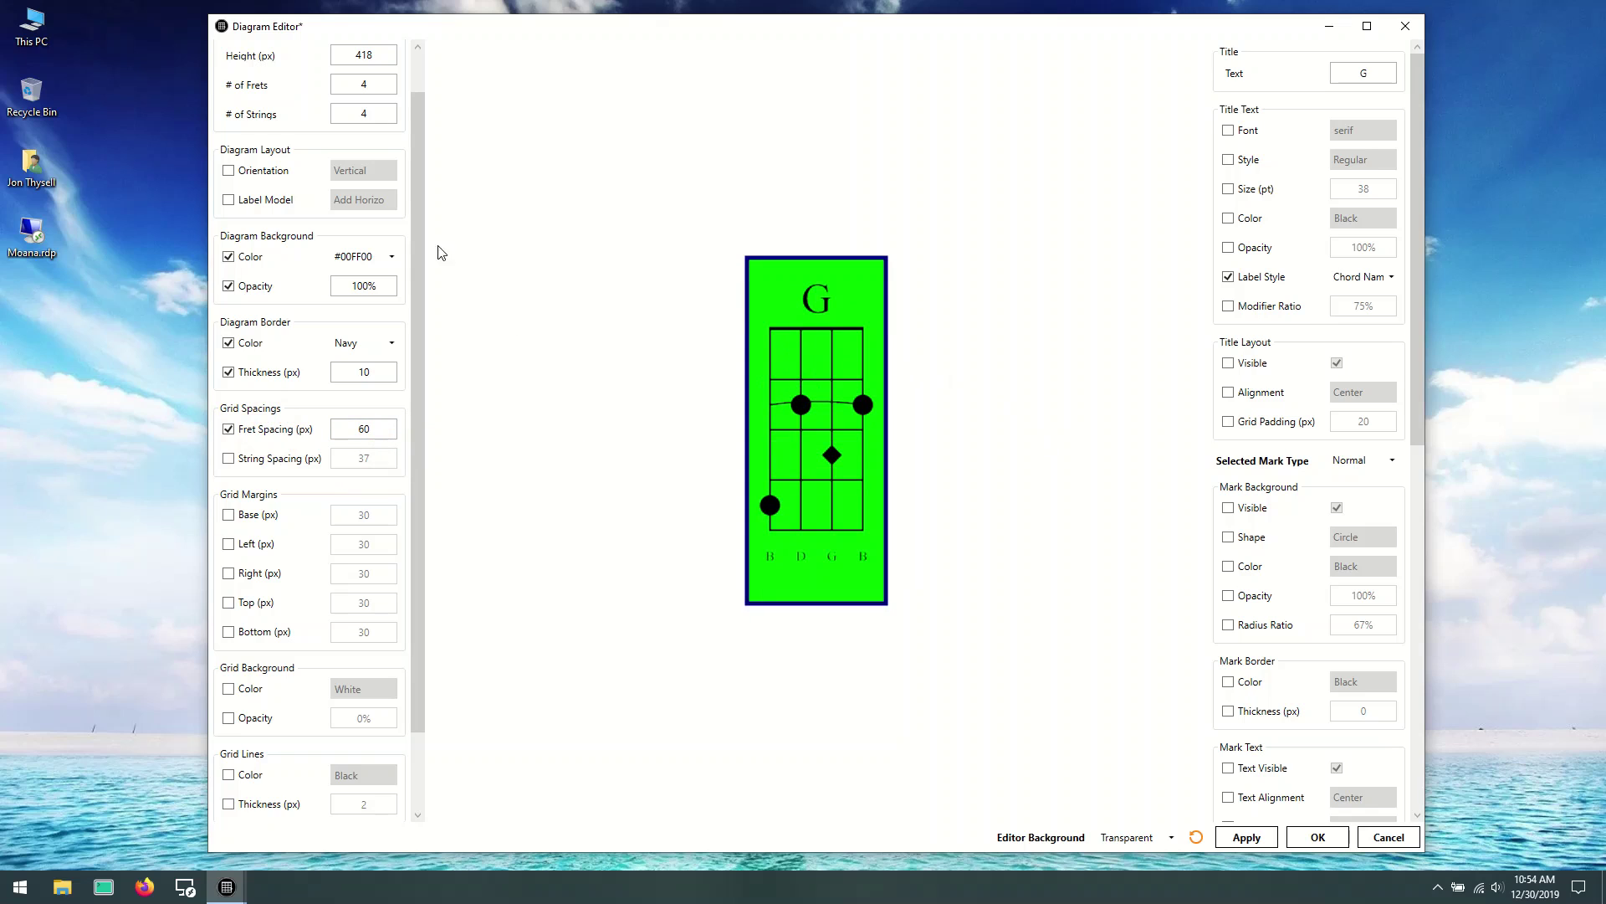
Step: Override the grid's string spacing with 25 px
scroll(418, 203, up, 1)
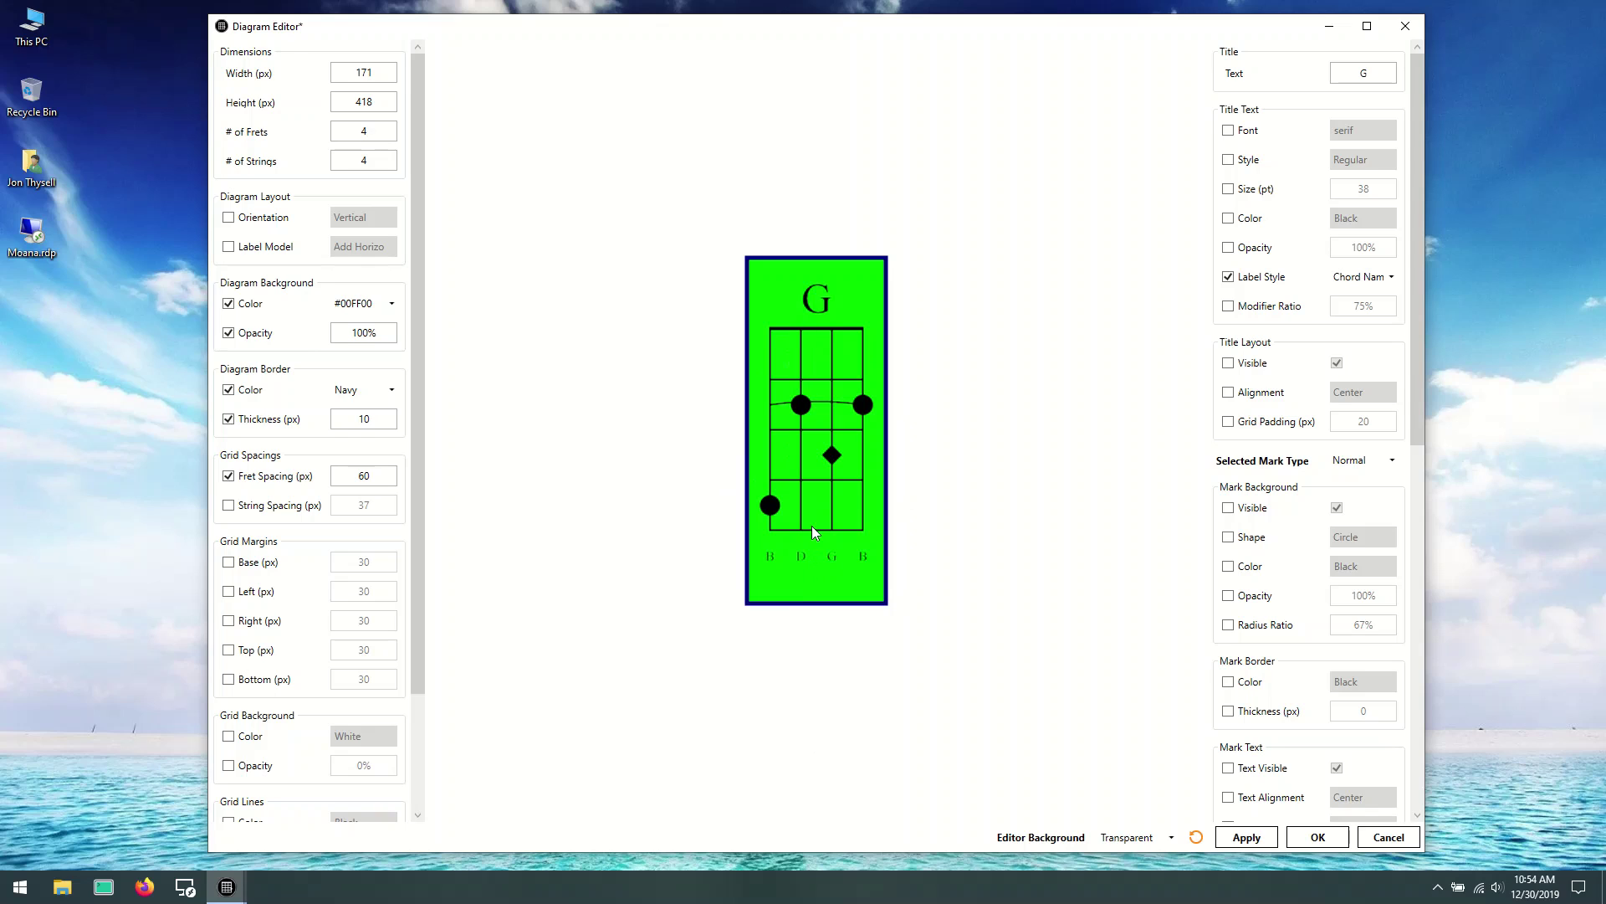
drag(418, 547, 419, 614)
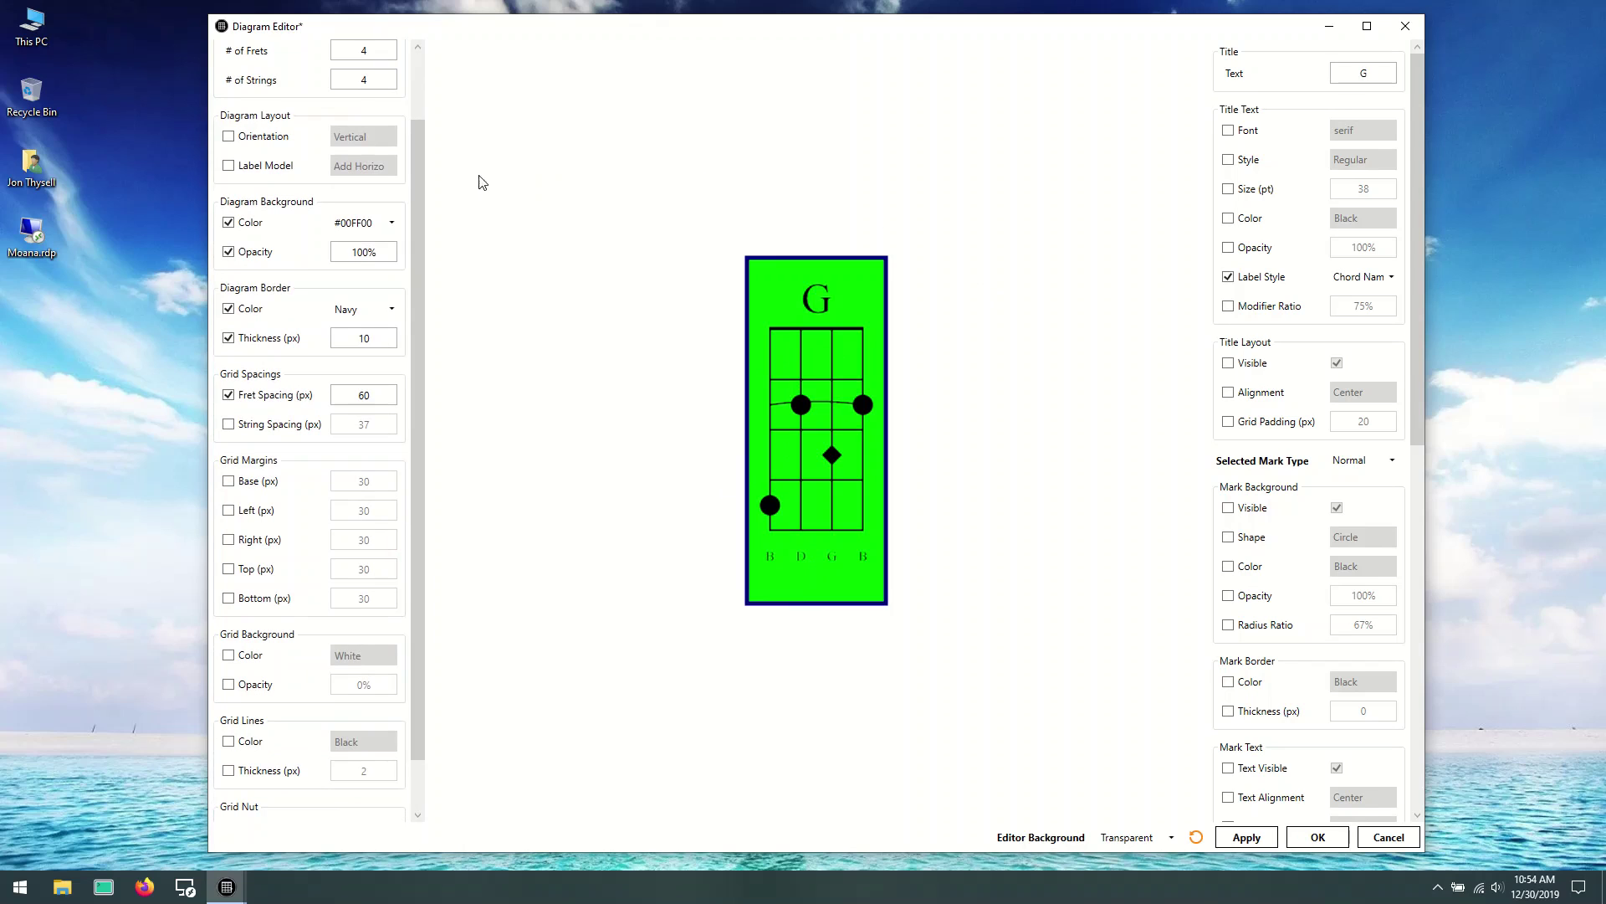
drag(422, 174, 413, 237)
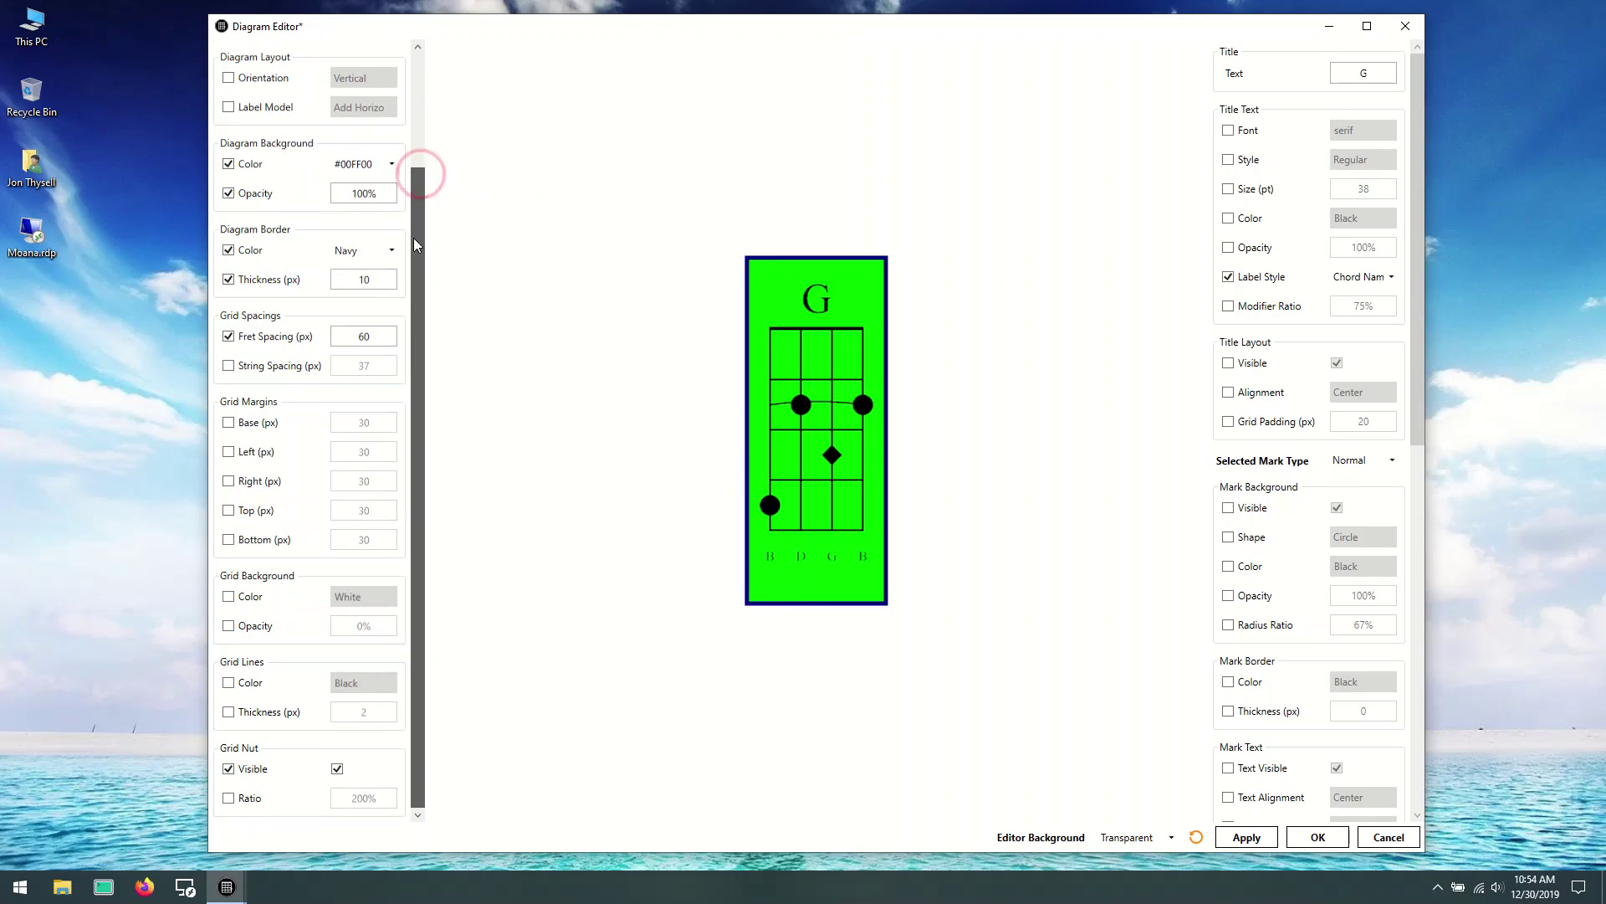
click(272, 368)
double_click(386, 365)
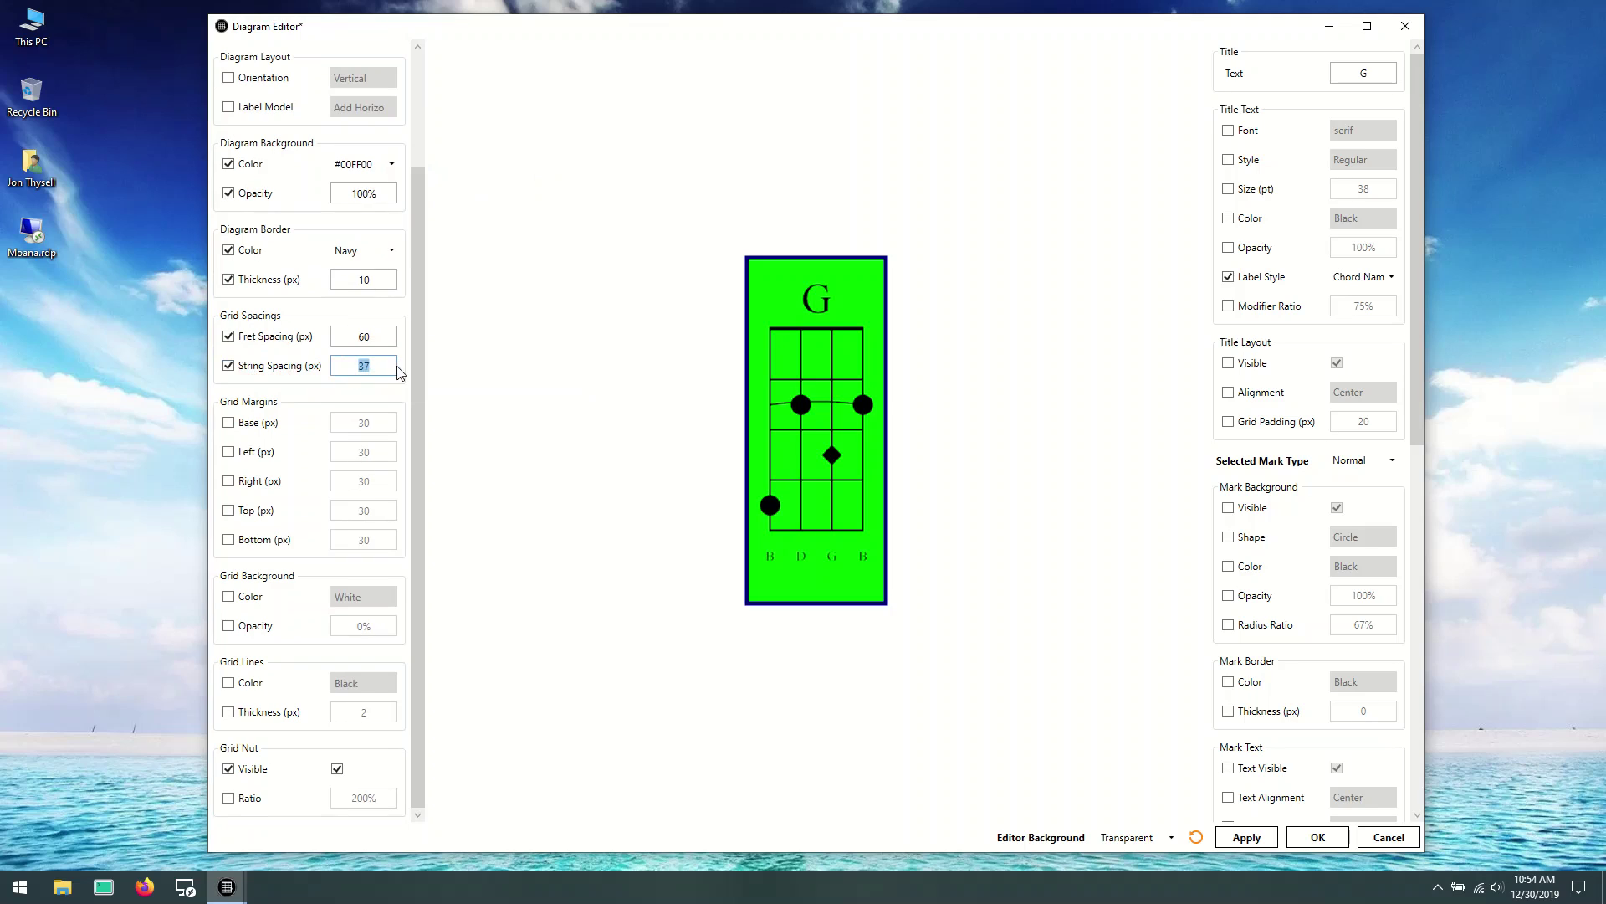
text(25)
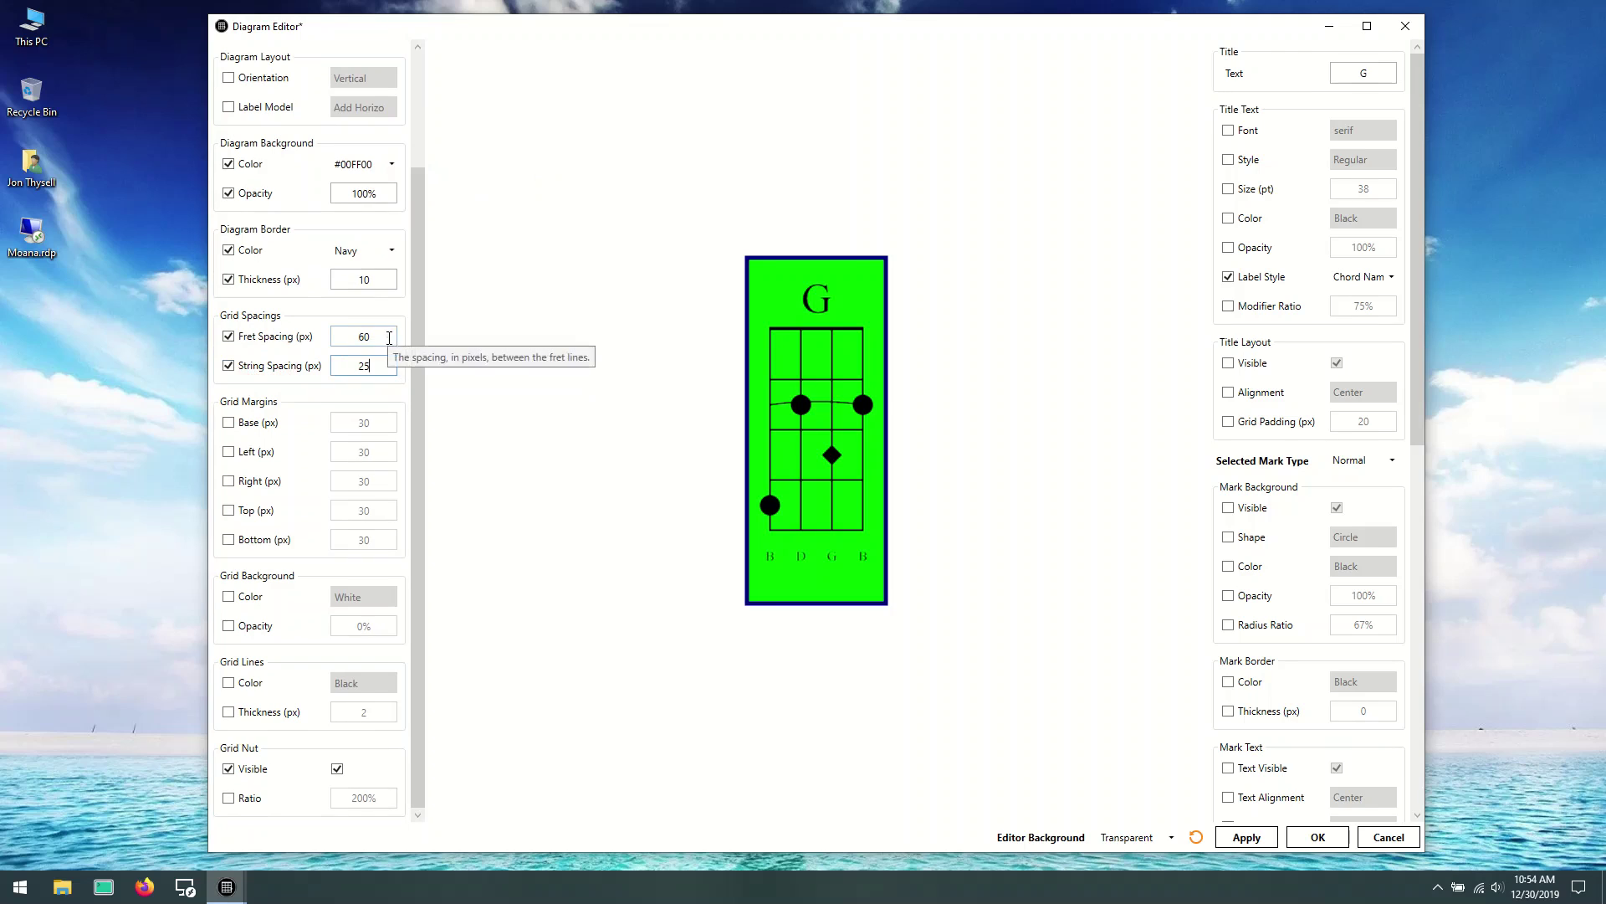
double_click(390, 337)
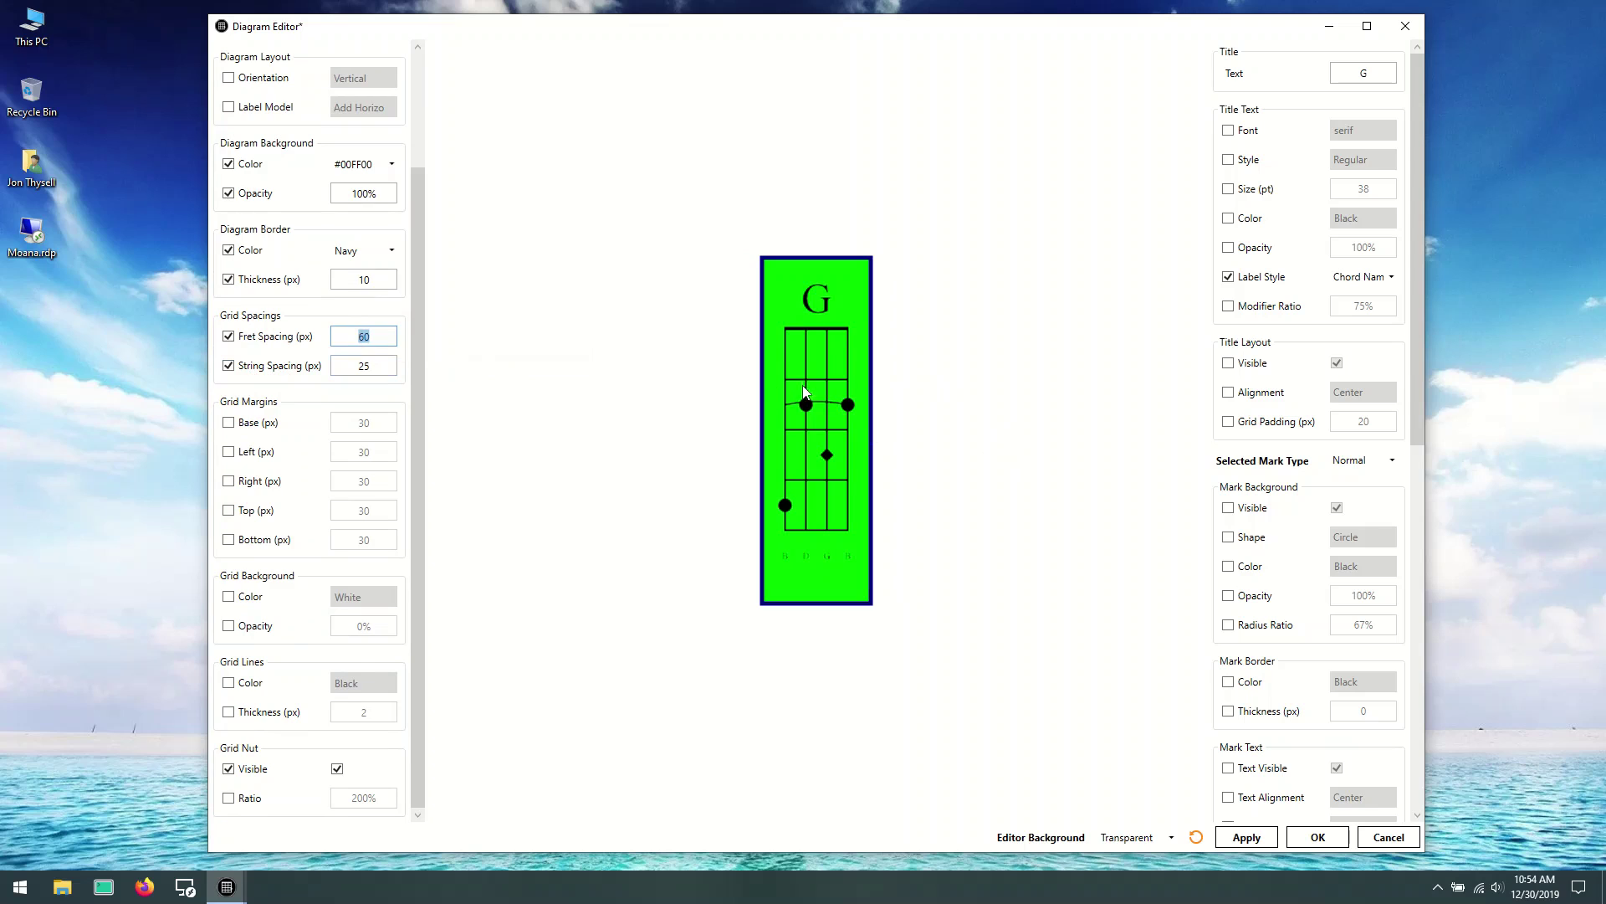
Step: Override the grid's base margin with 60 px
scroll(414, 125, up, 4)
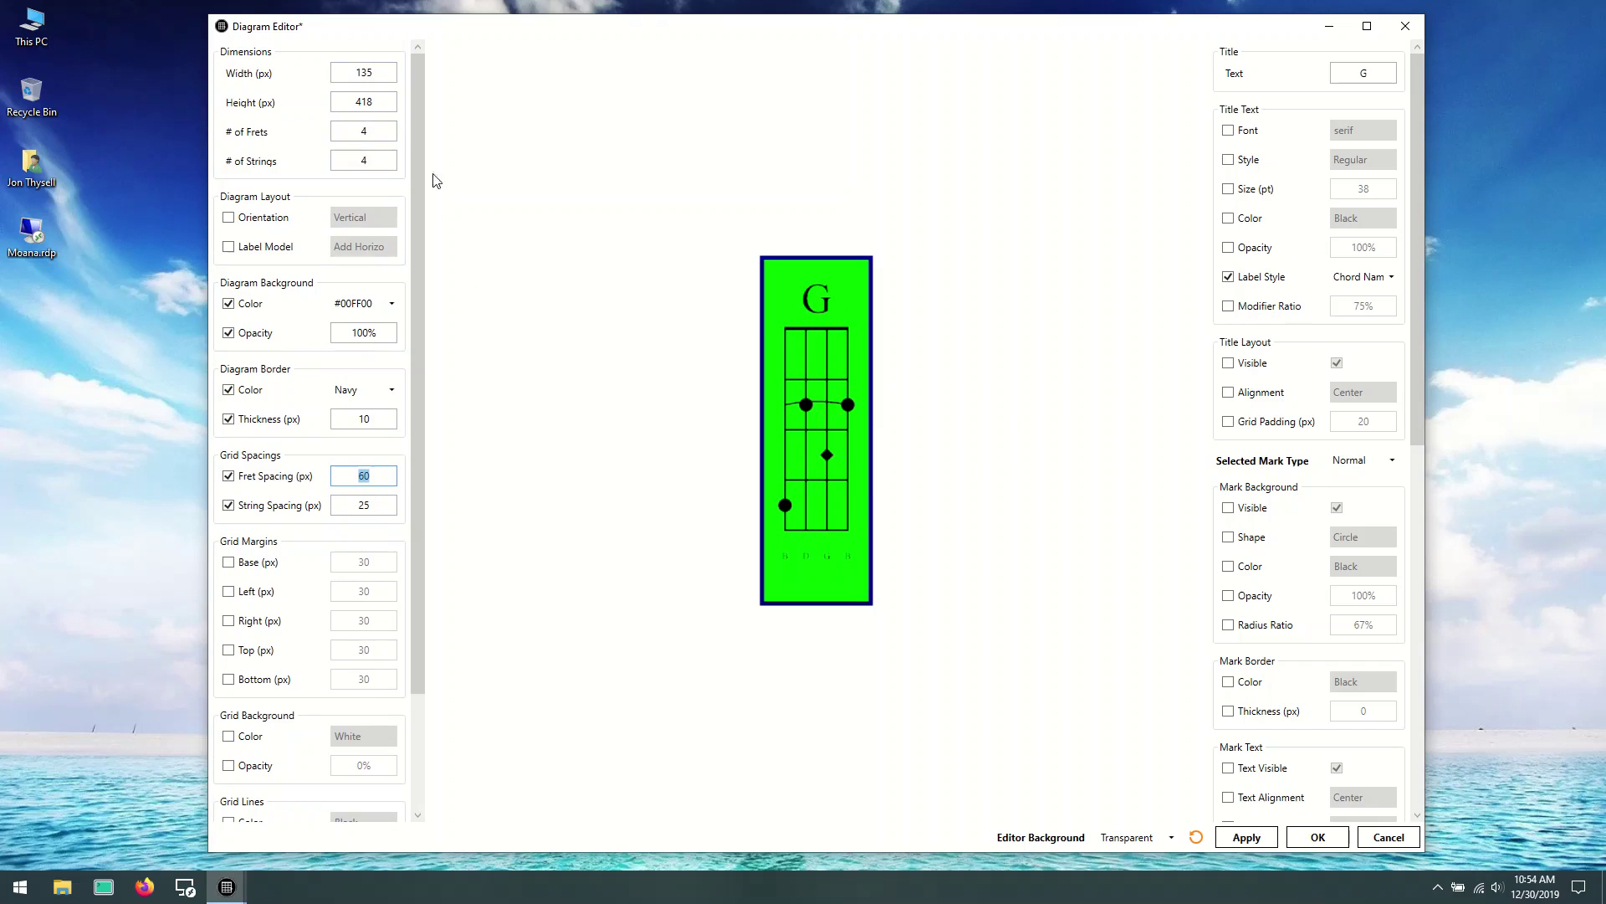
drag(420, 167, 420, 282)
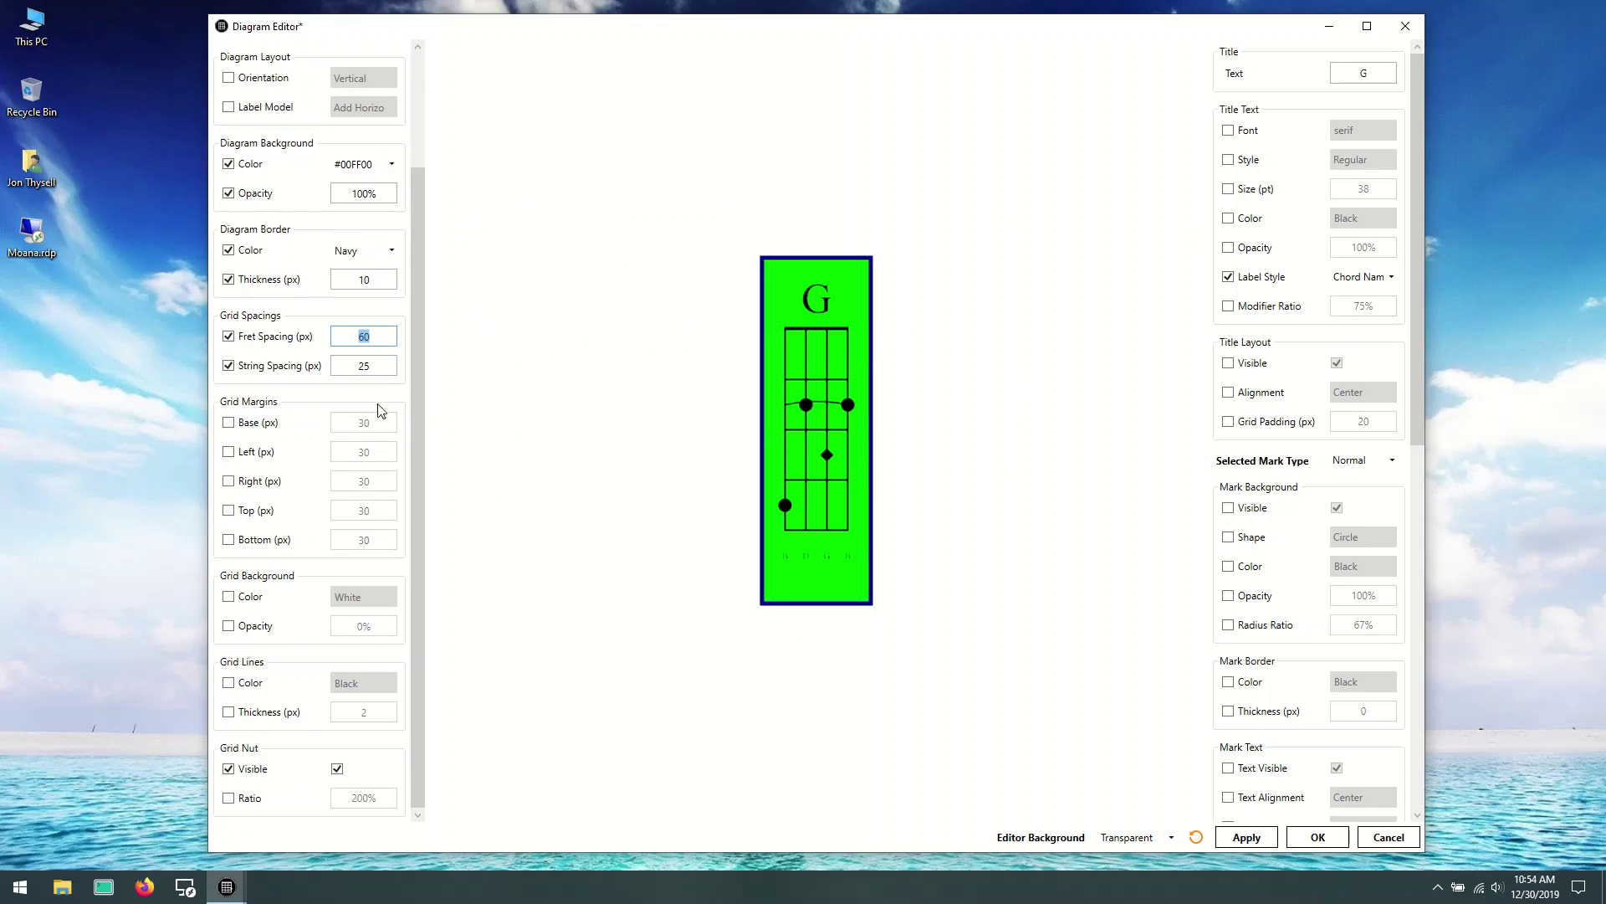
click(418, 337)
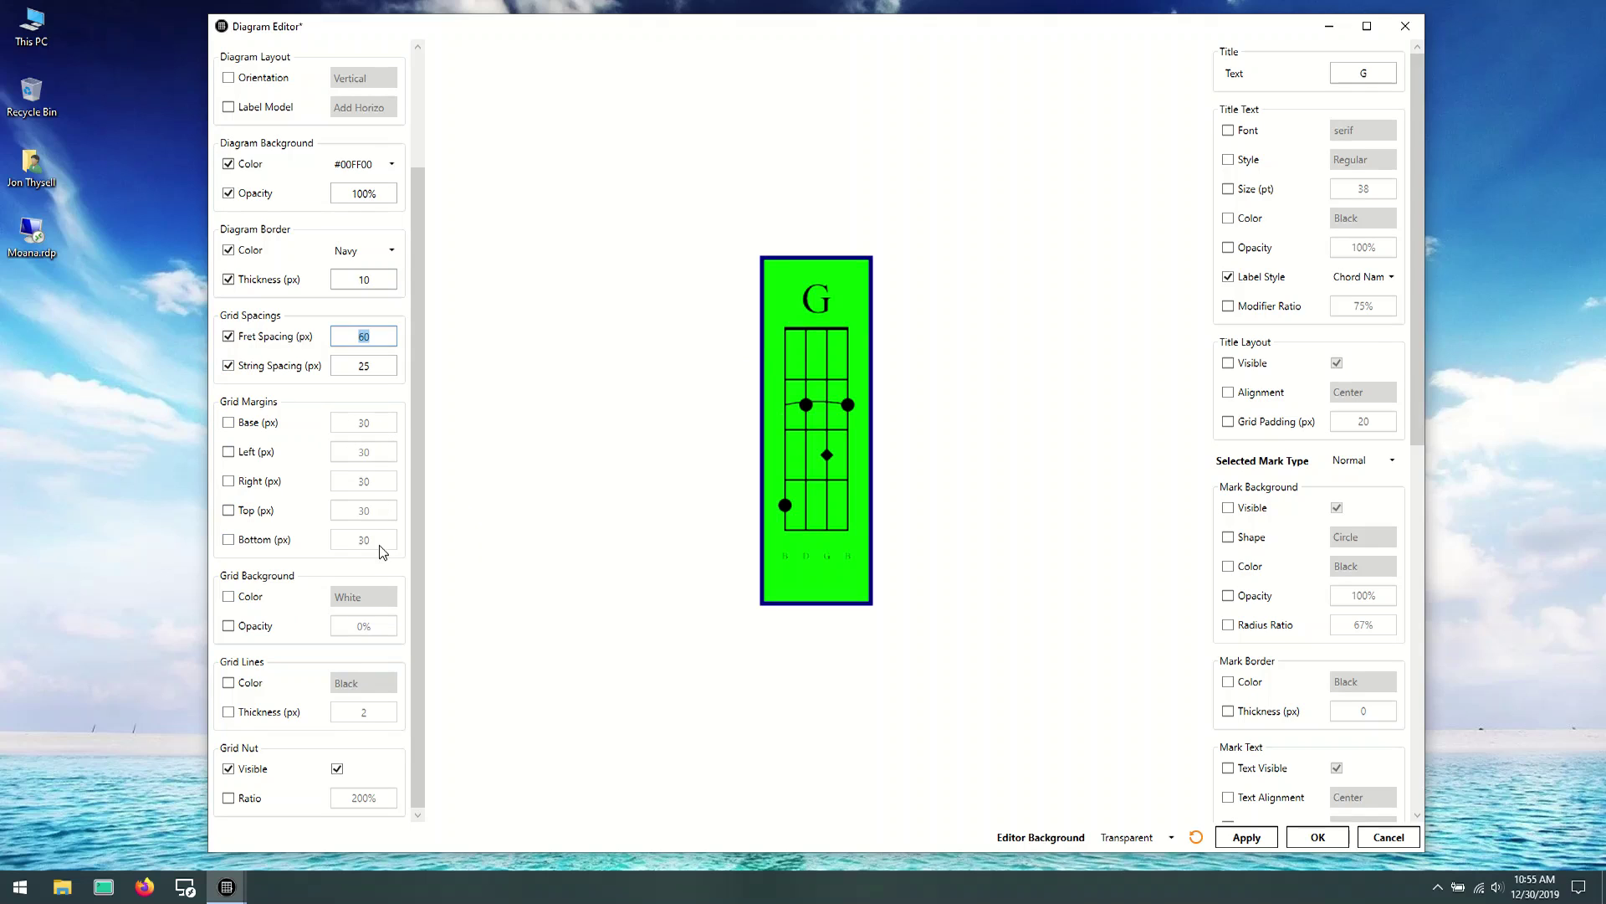
click(806, 404)
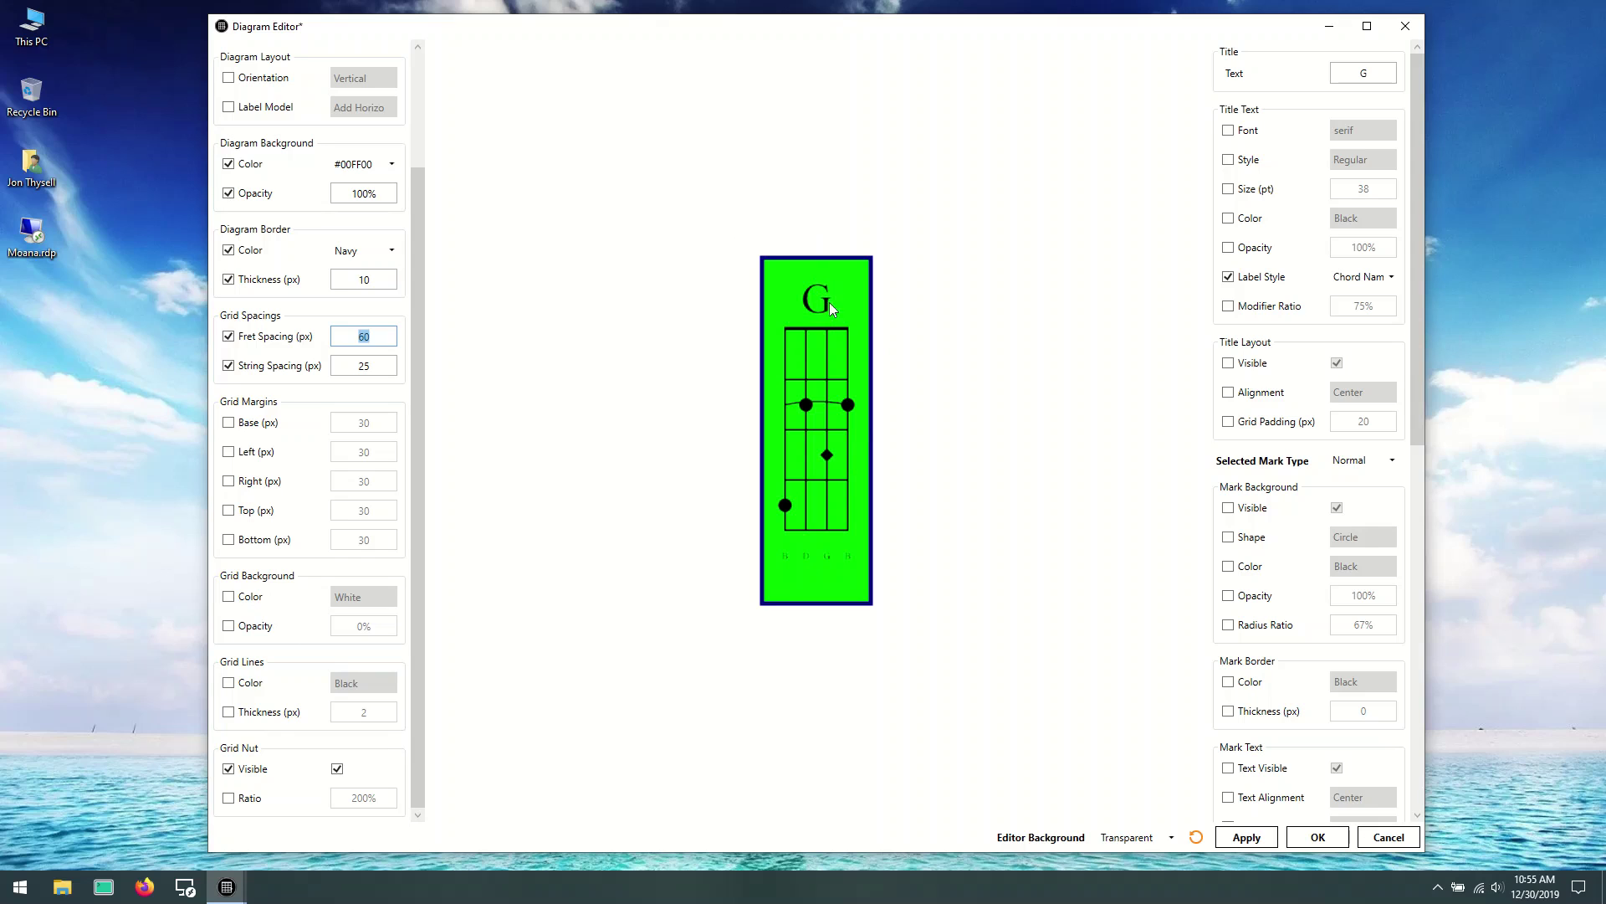
click(268, 427)
click(355, 424)
click(403, 427)
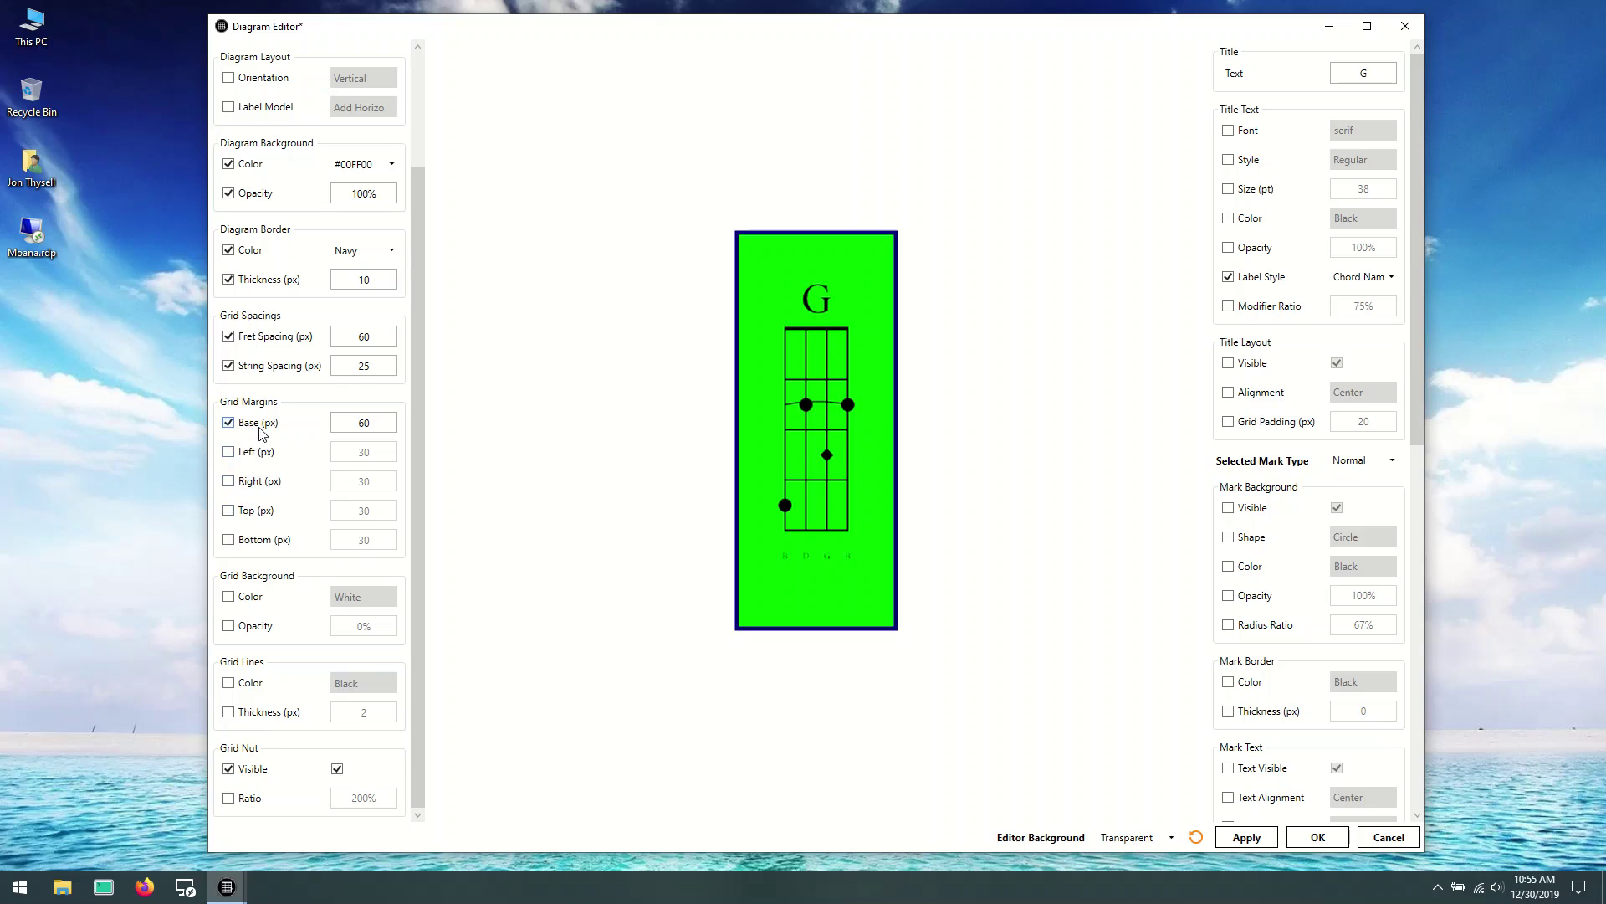
Step: Override the grid's left margin with 20 px and remove that override again
mouse_move(256, 429)
click(240, 453)
double_click(382, 454)
click(409, 450)
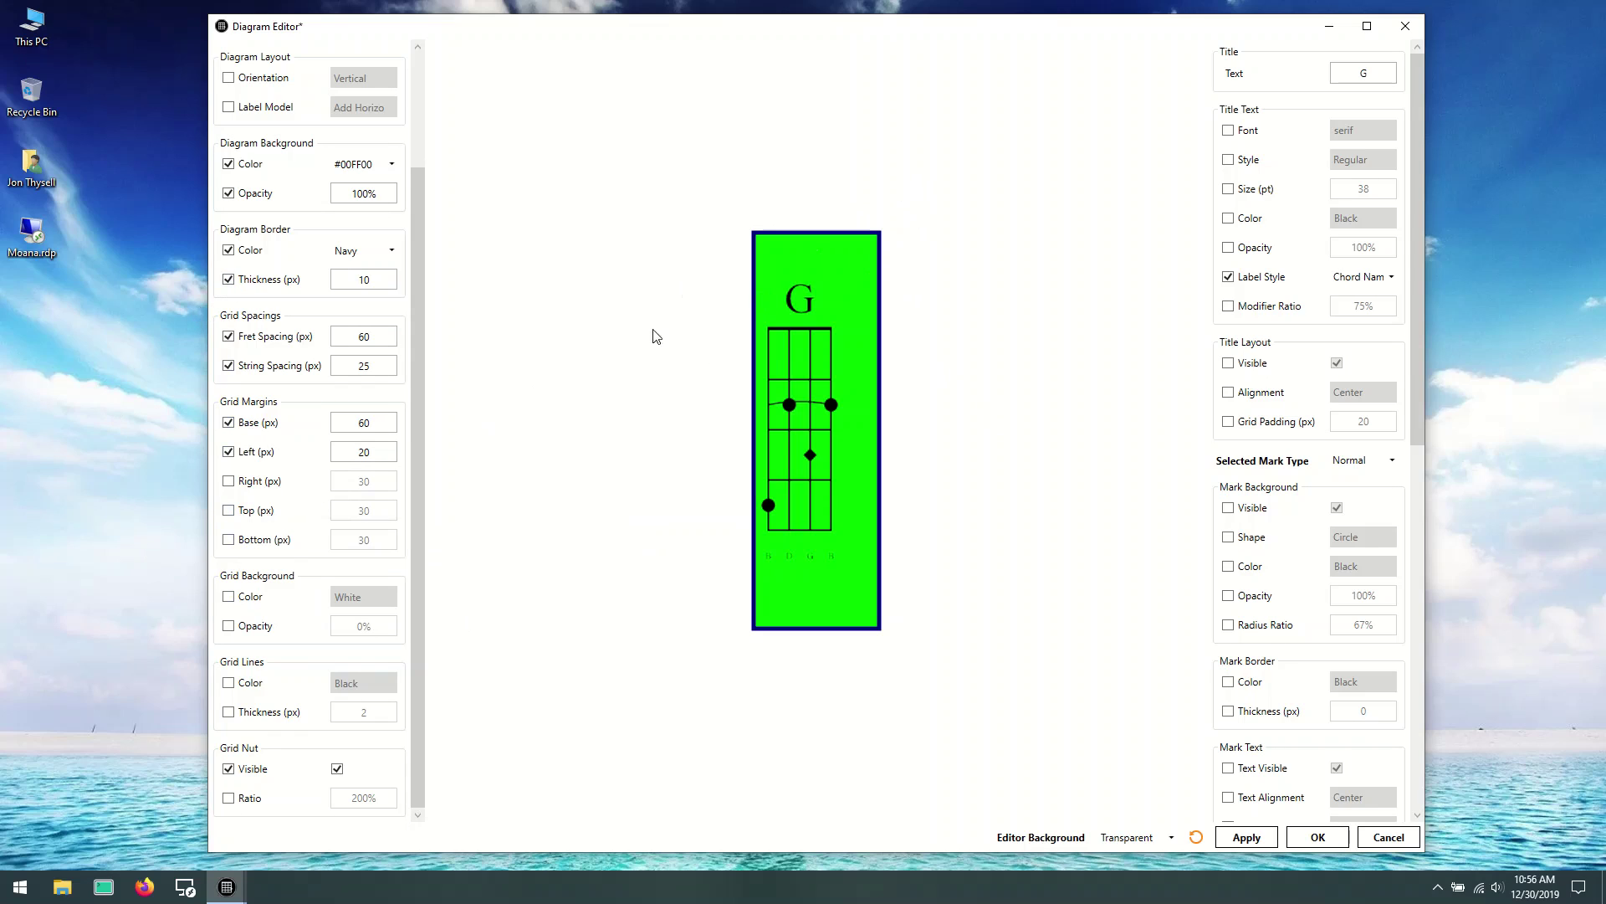
click(230, 454)
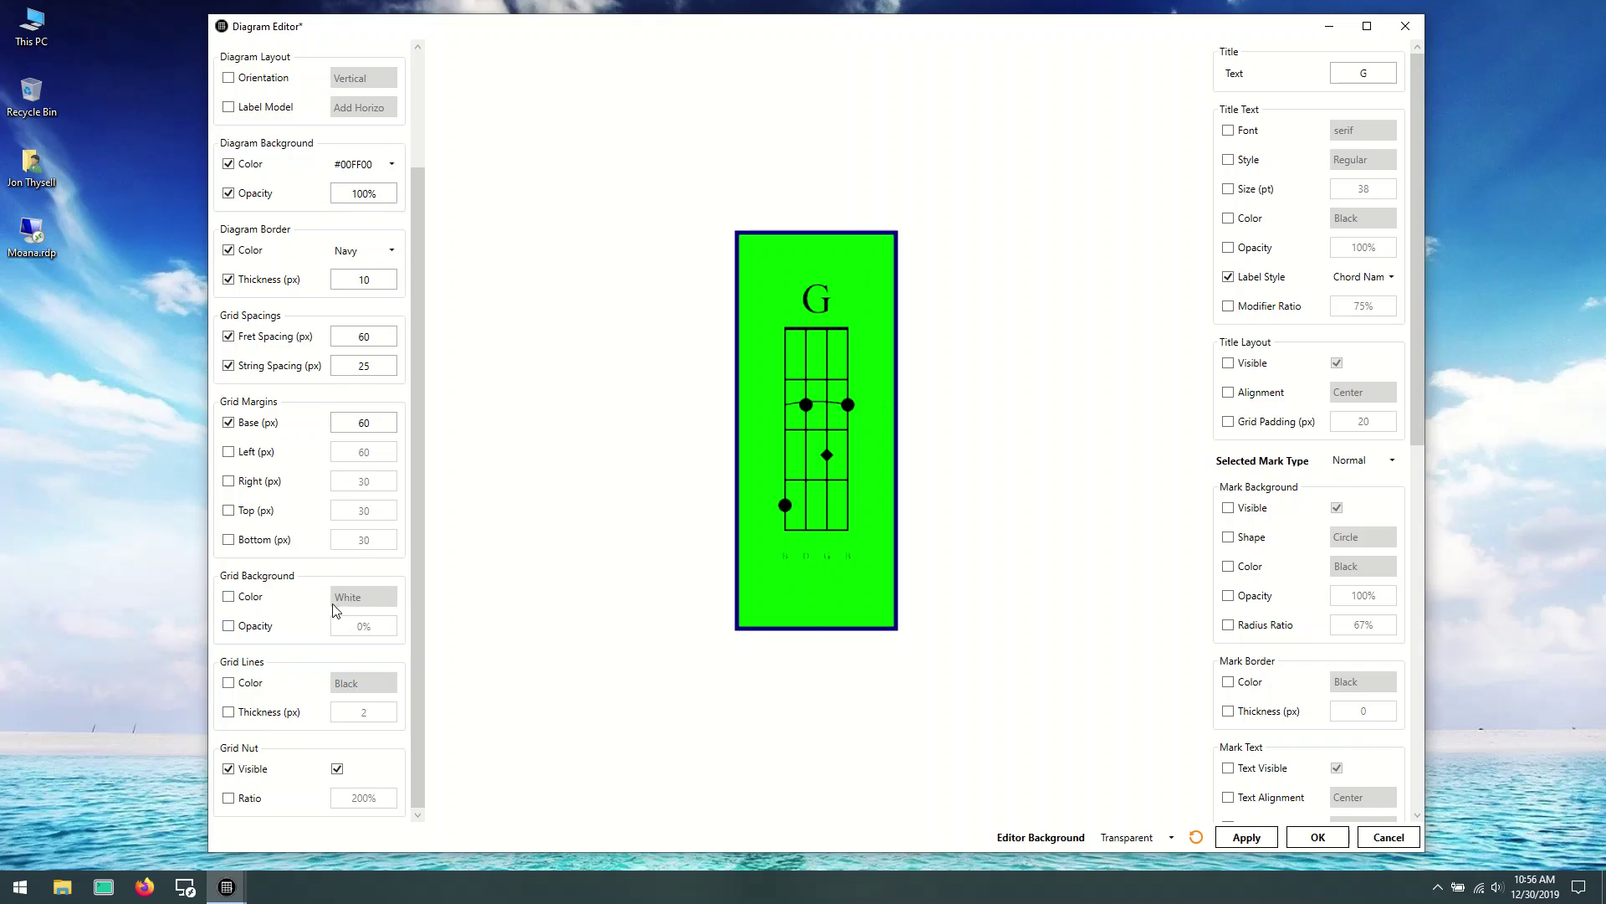
Step: Override the grid background with an opacity of 50% and the color Olive
click(228, 625)
double_click(365, 632)
text(50)
click(404, 611)
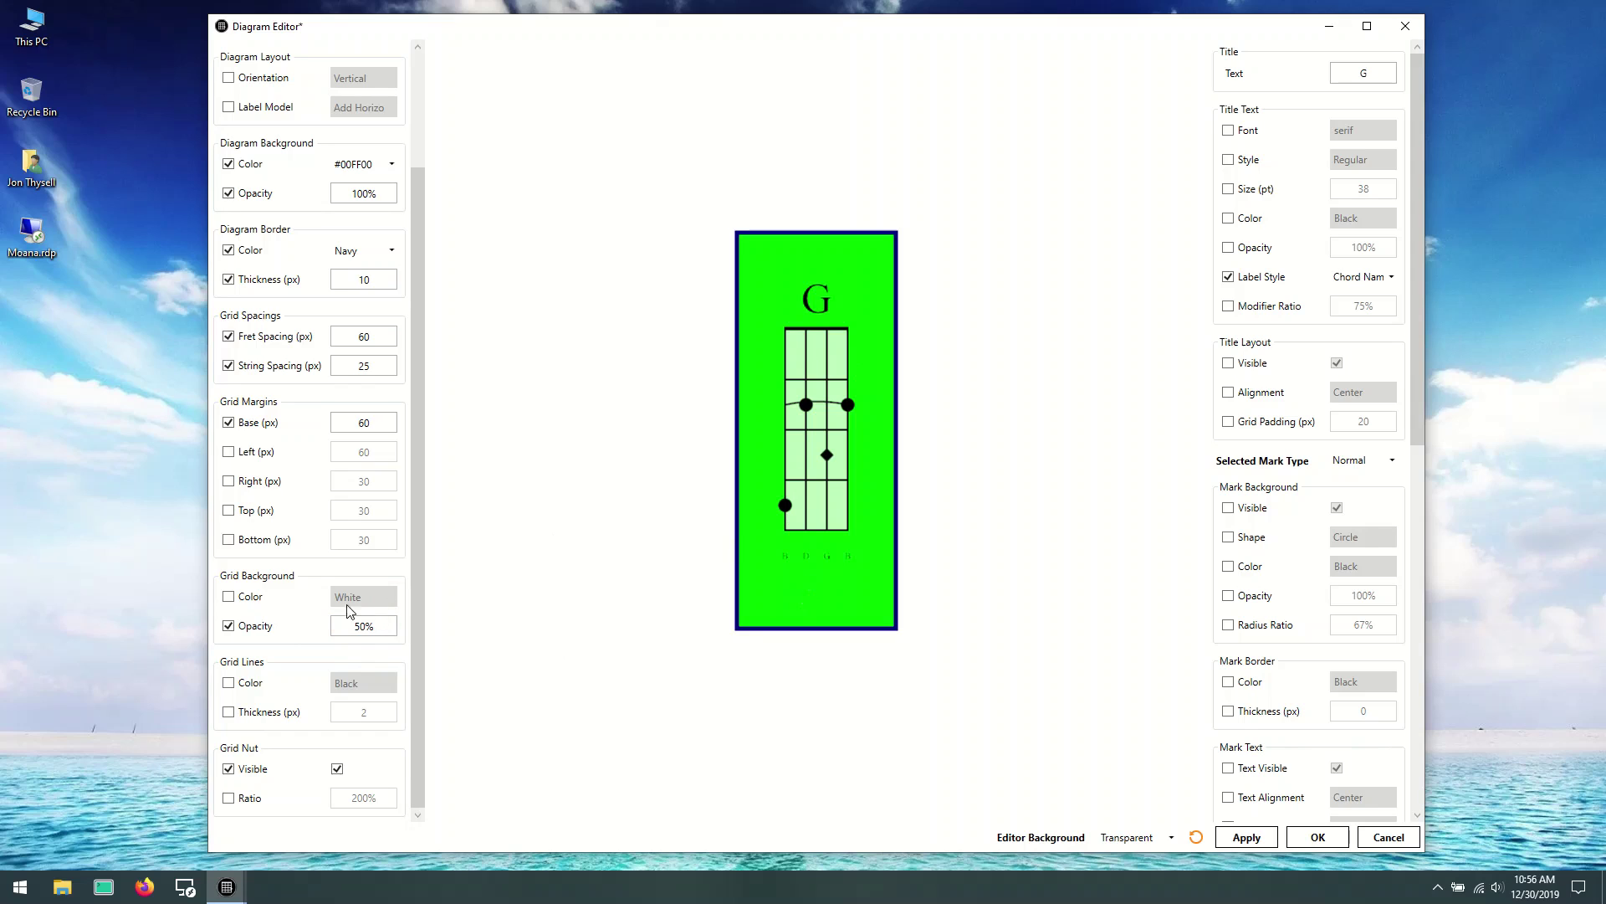
click(228, 596)
click(392, 597)
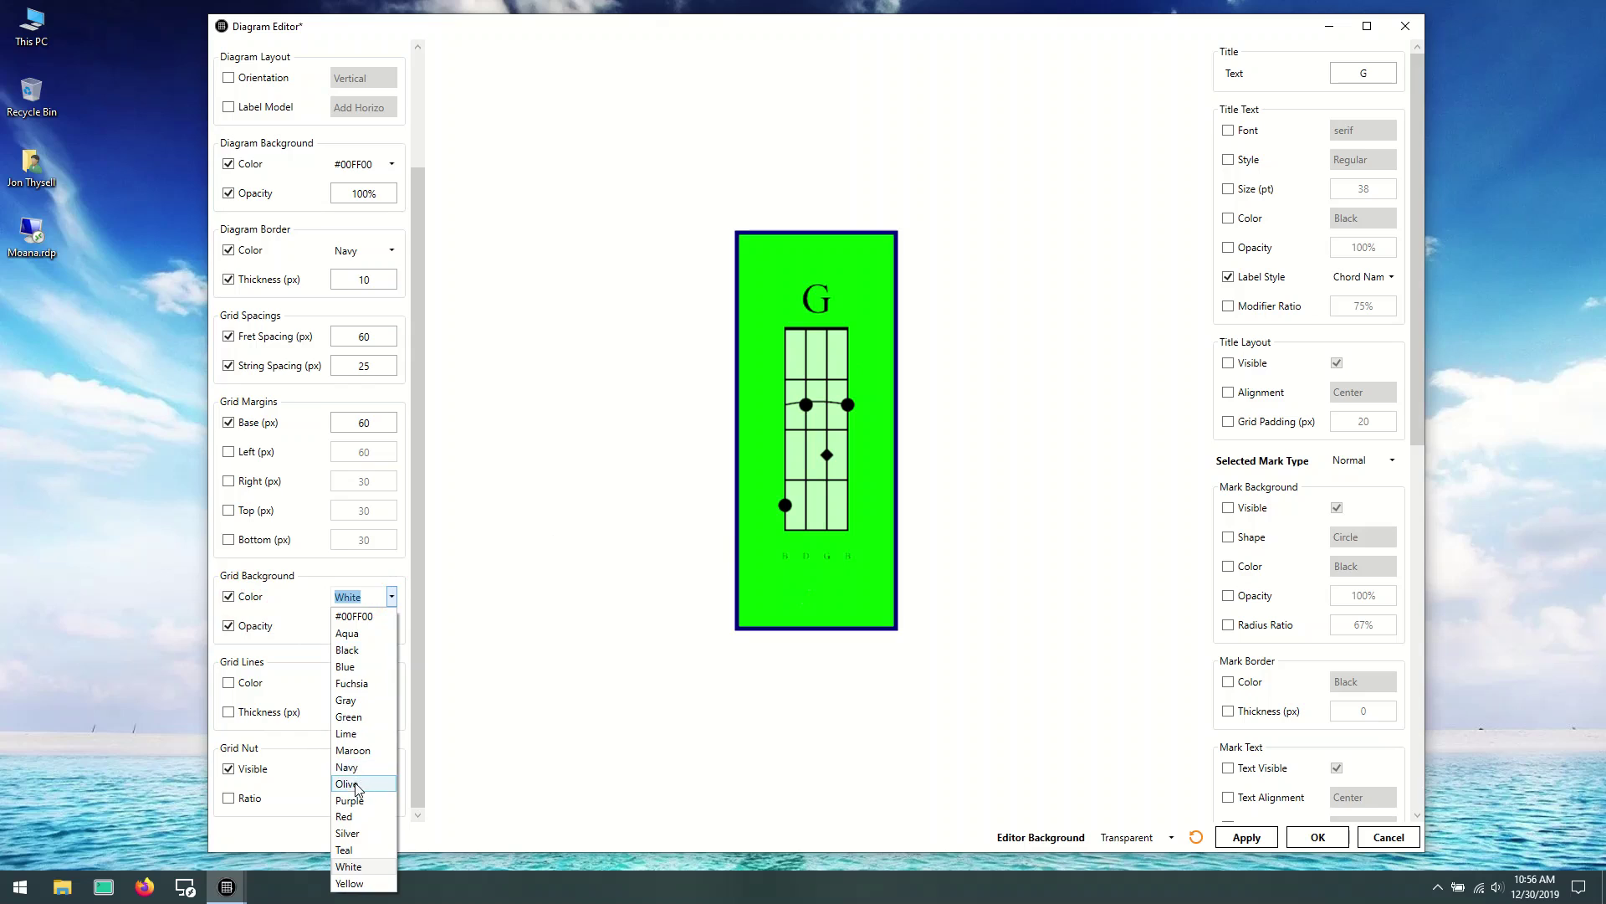
click(357, 788)
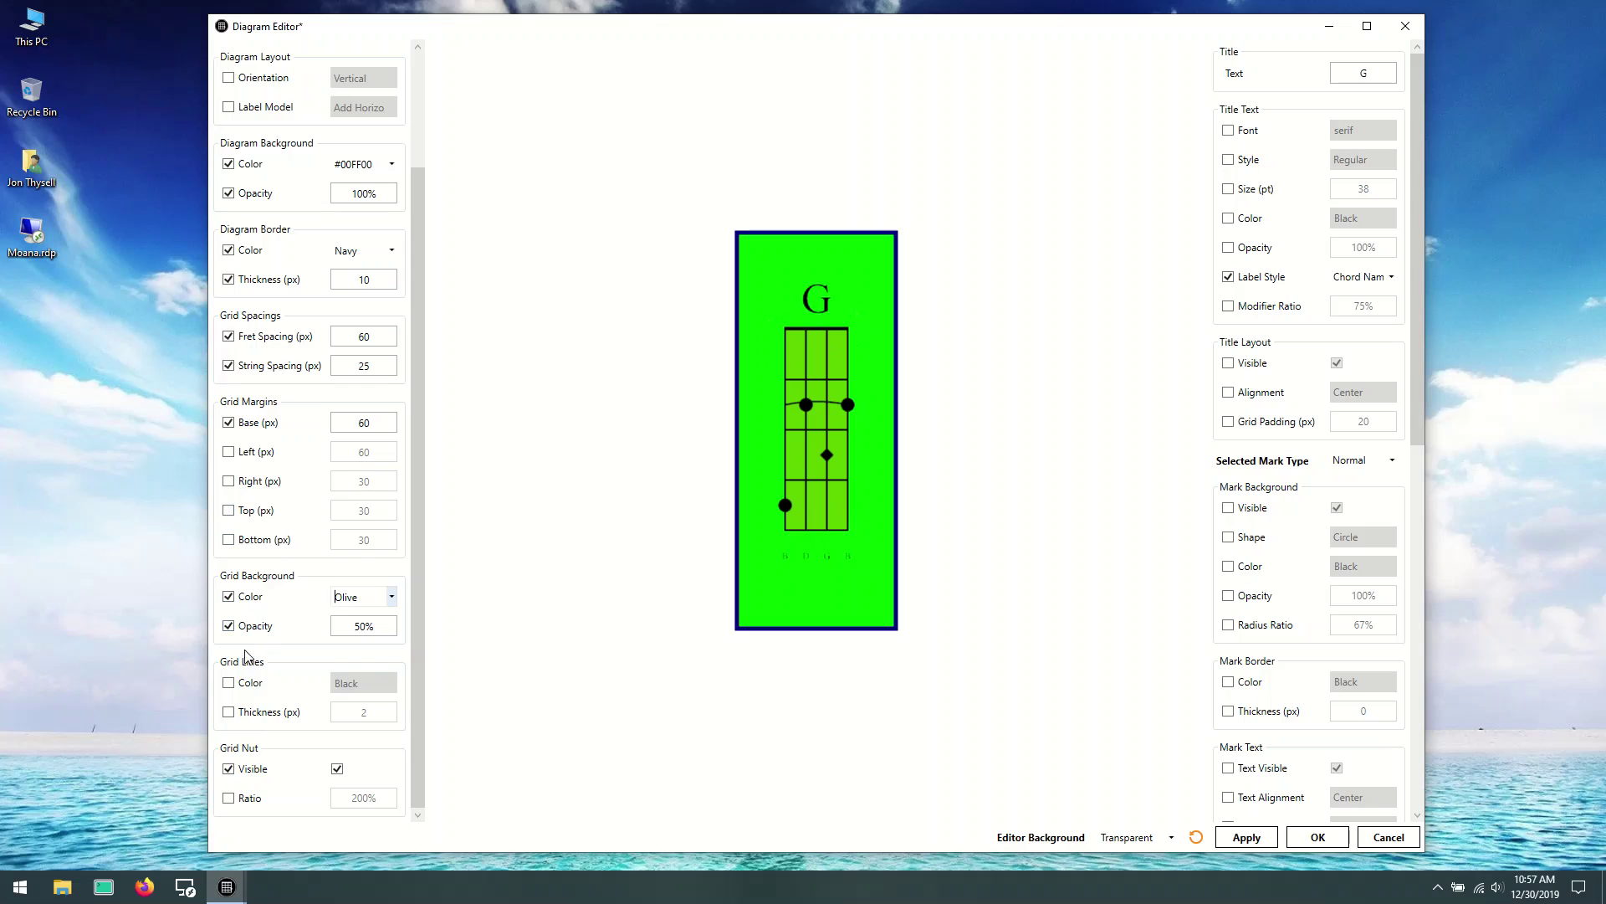
Step: Set the grid background's opacity to 100%
click(355, 628)
text(100)
click(408, 624)
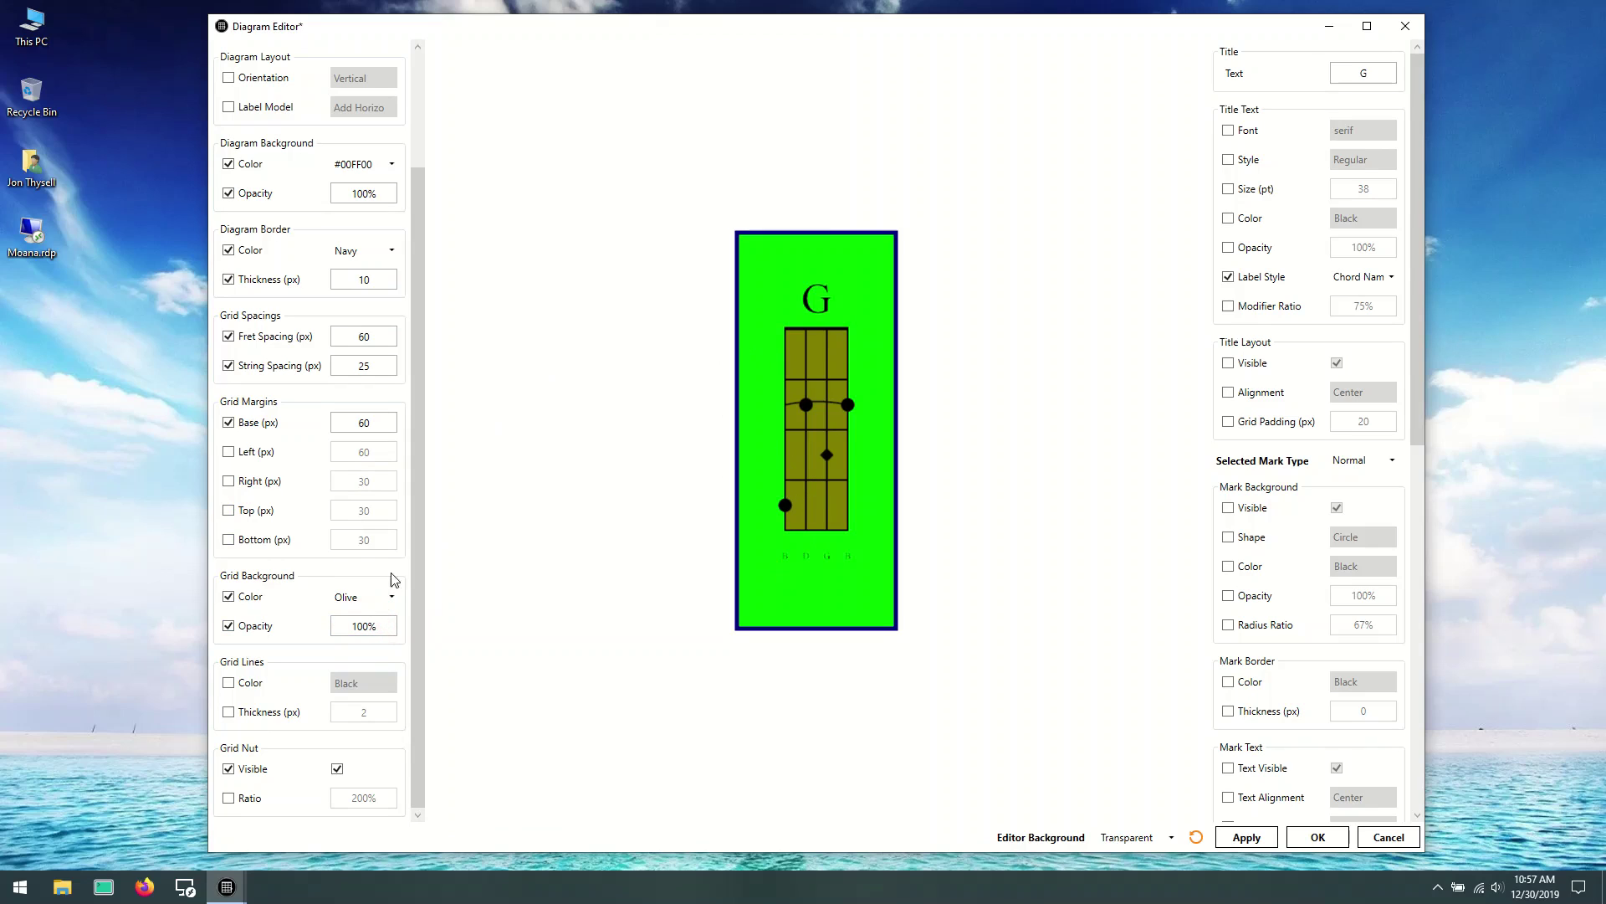
click(419, 594)
click(957, 25)
drag(957, 25, 959, 20)
click(420, 333)
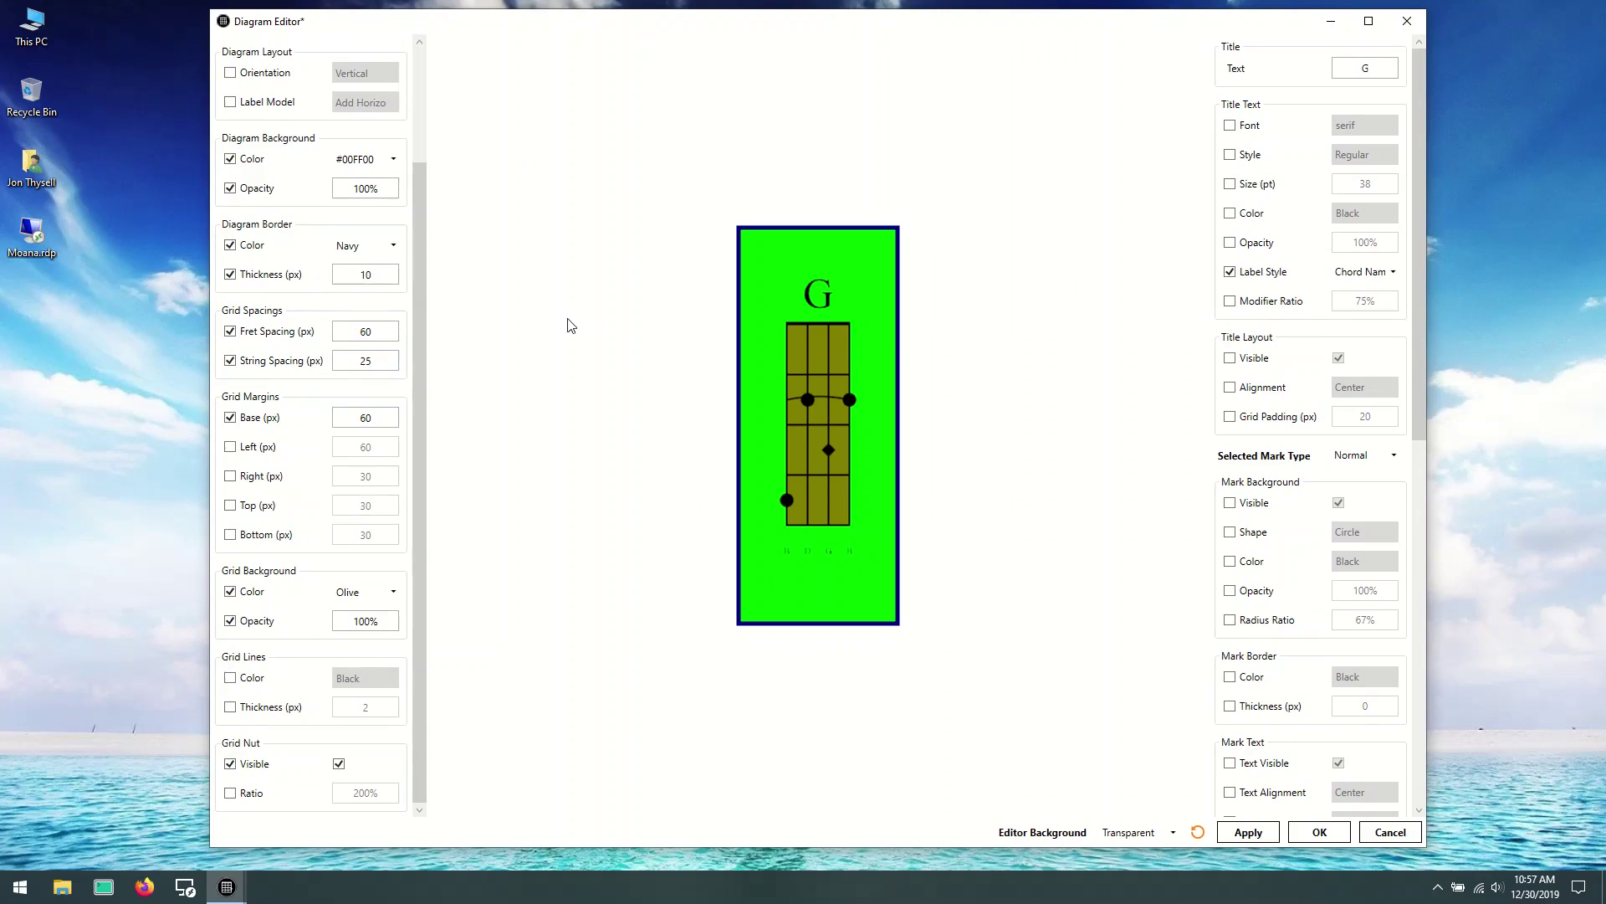
click(387, 277)
Step: Override the grid lines' thickness with 6 px
click(230, 707)
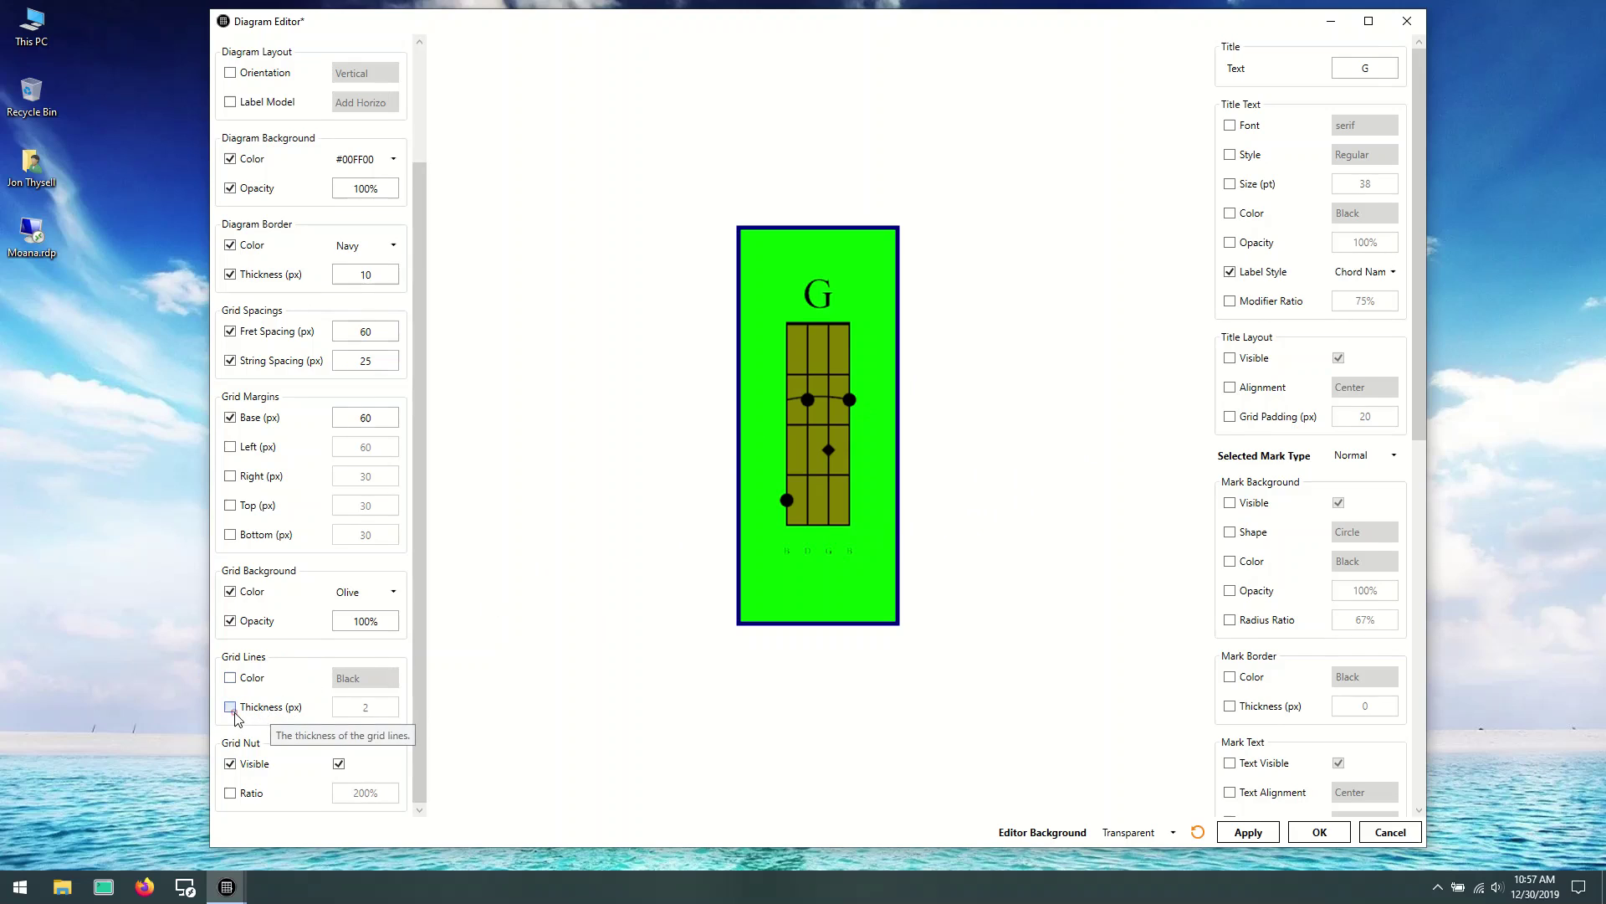
double_click(368, 707)
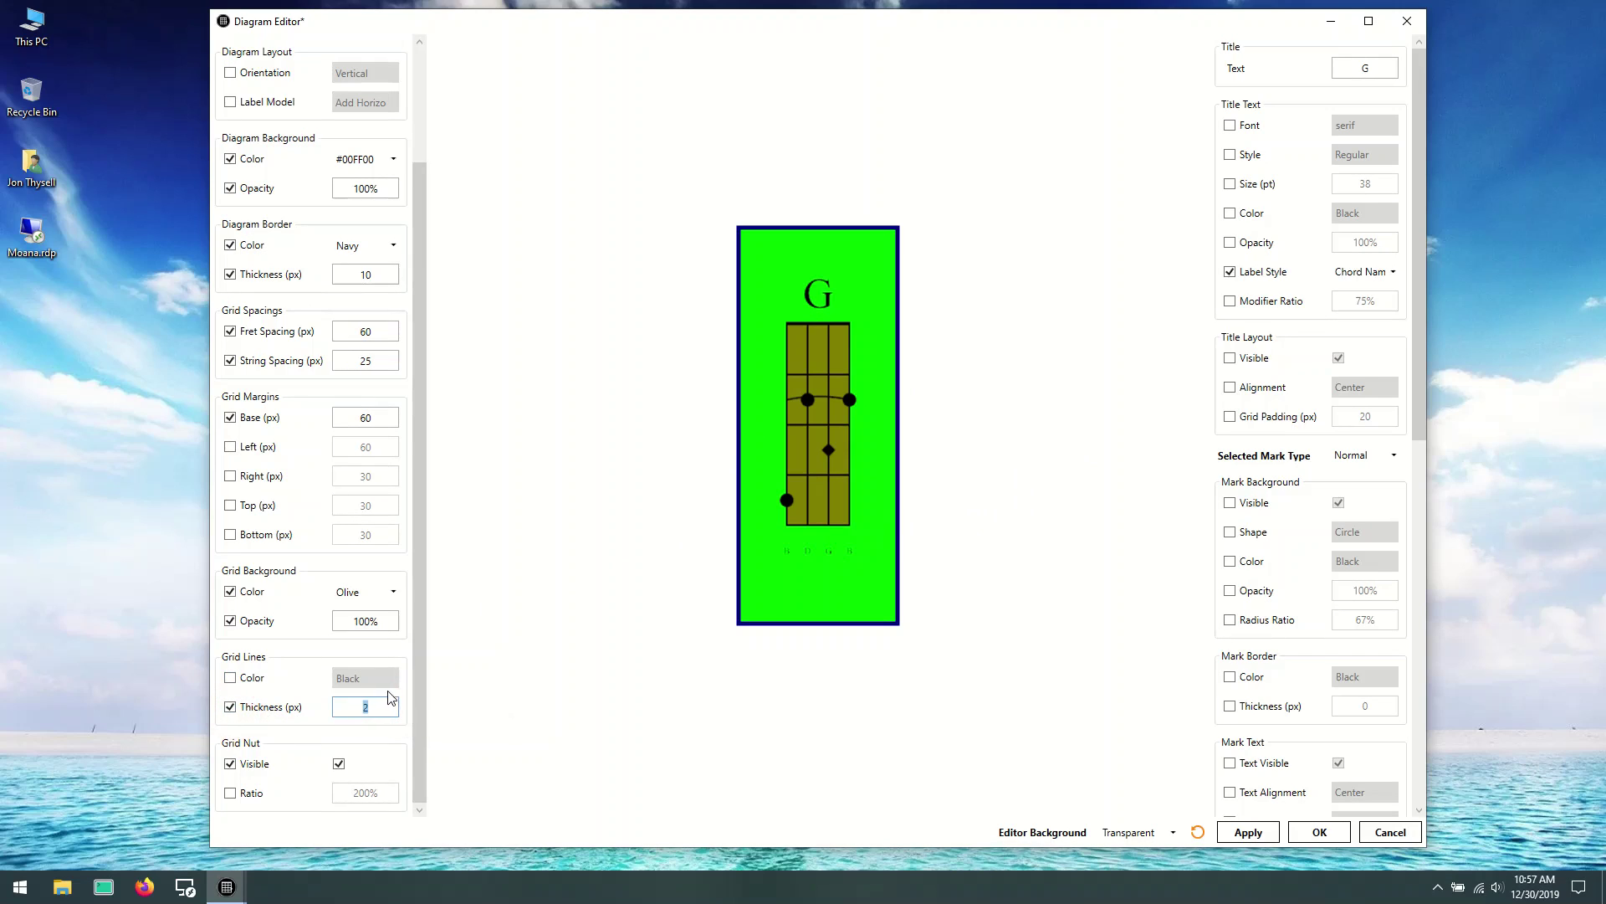
text(6)
key(Return)
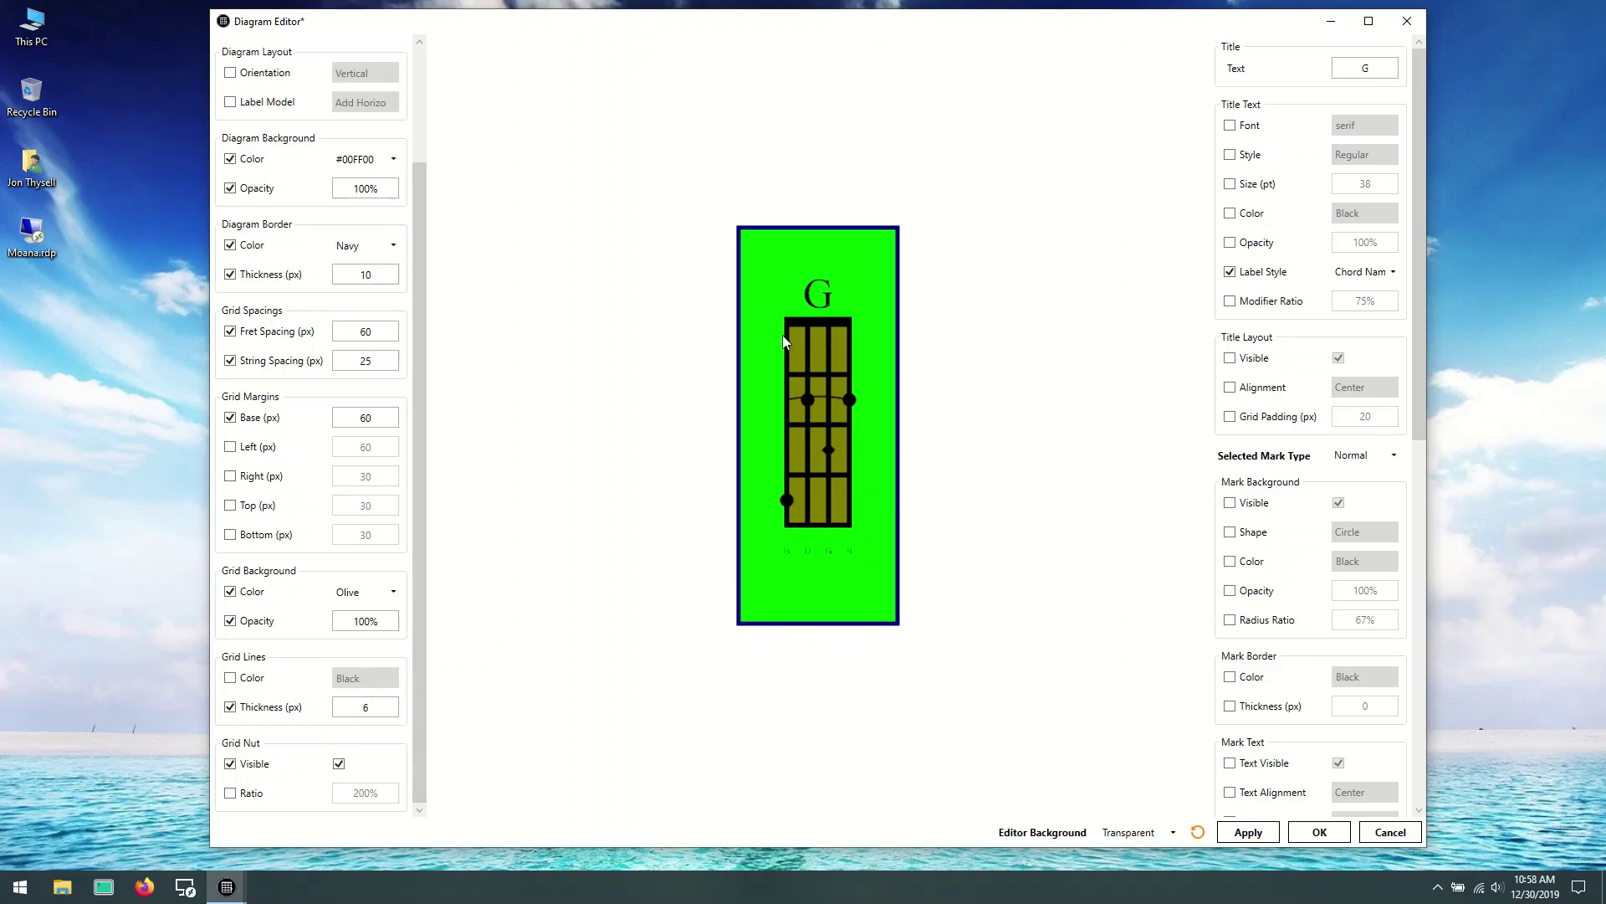
Step: Override the grid lines' color with White
click(255, 684)
click(392, 678)
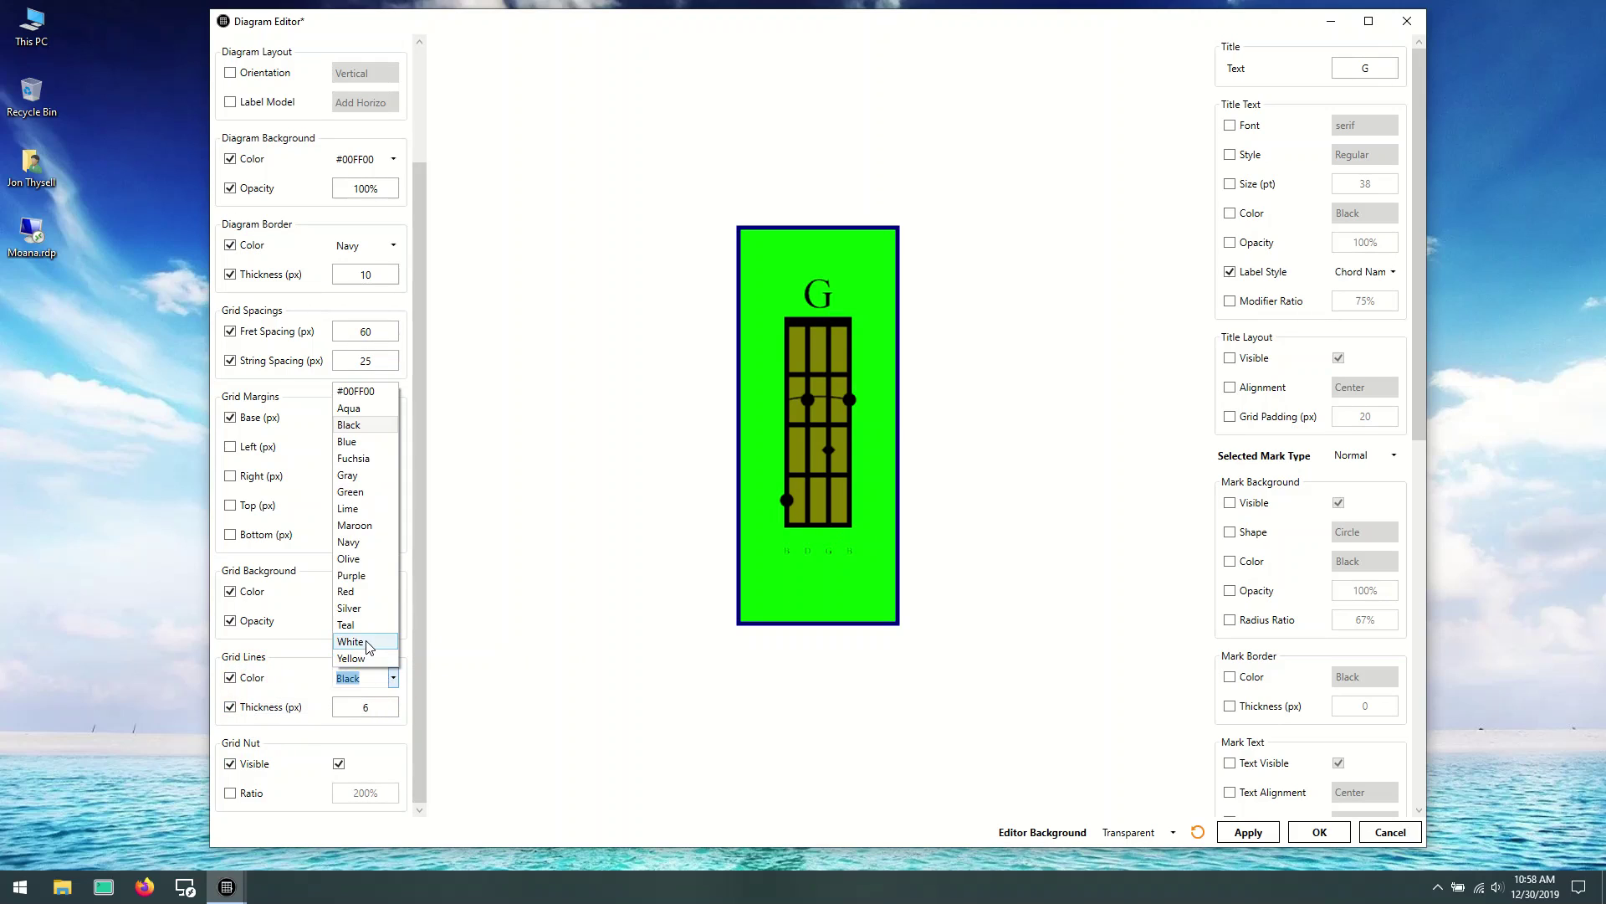
click(367, 642)
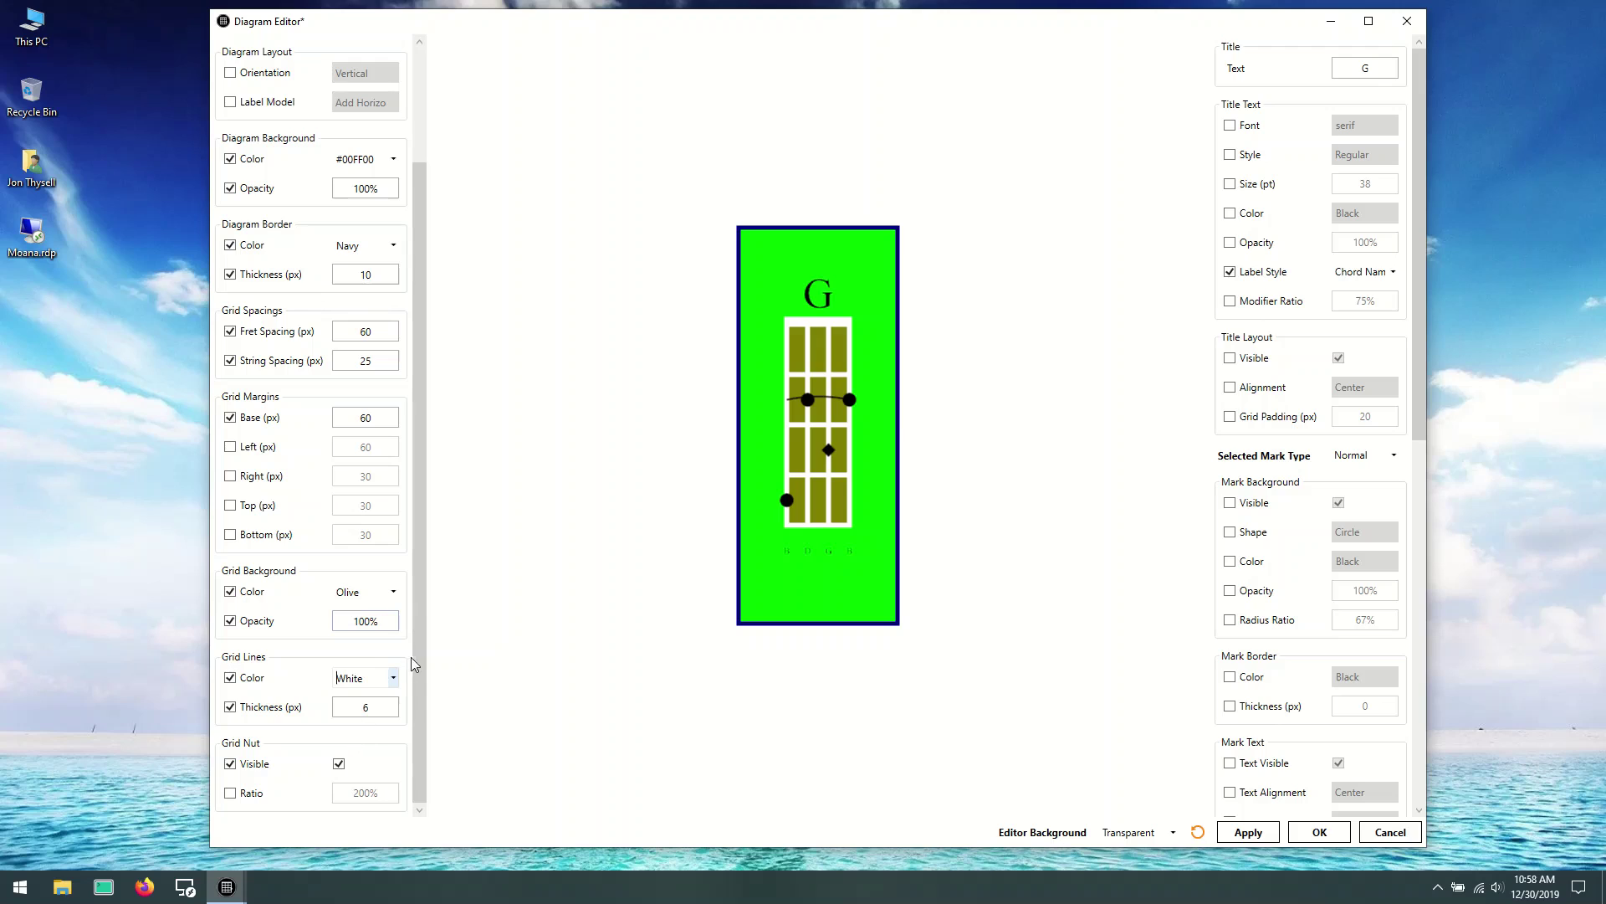
click(393, 678)
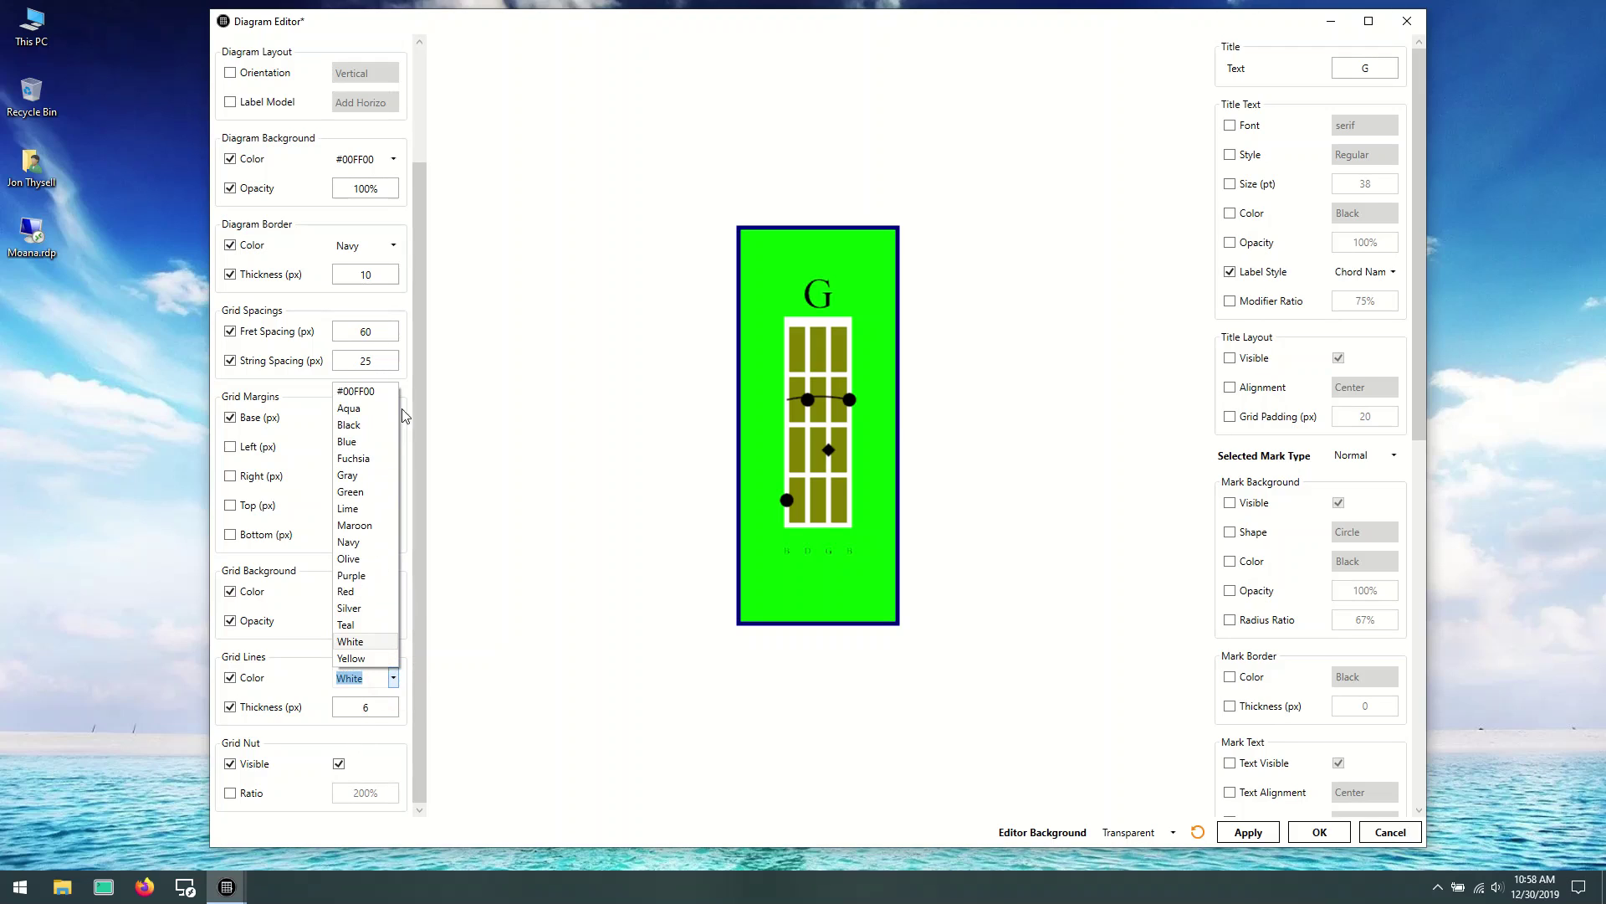
click(410, 675)
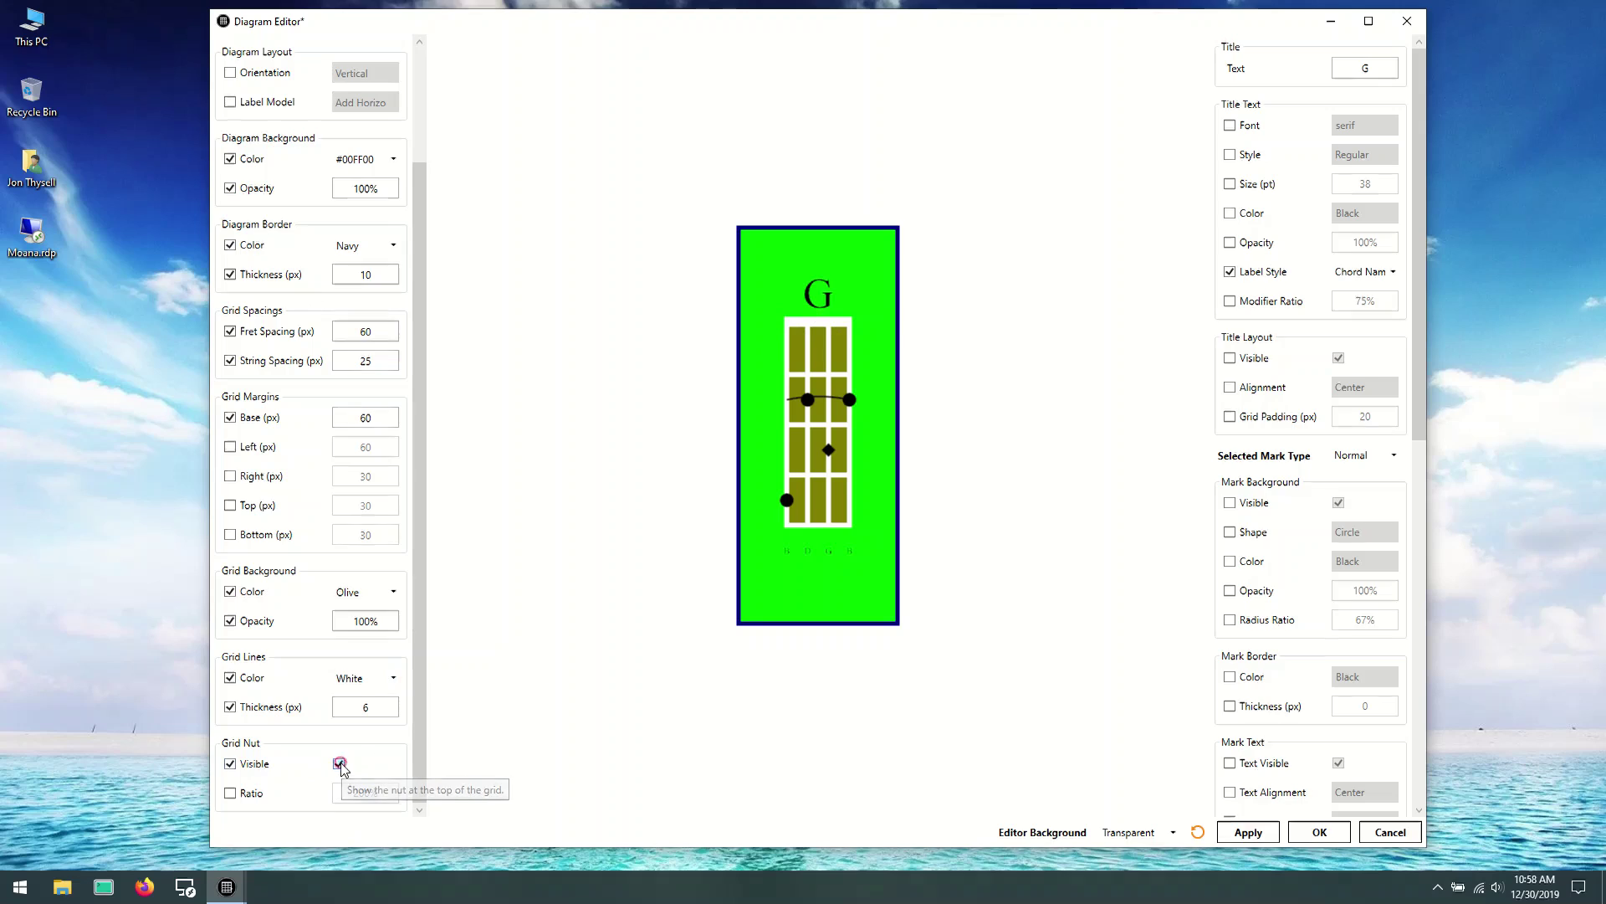
Step: Try hiding the grid nut and switching its visibility override off, restoring both settings
click(338, 764)
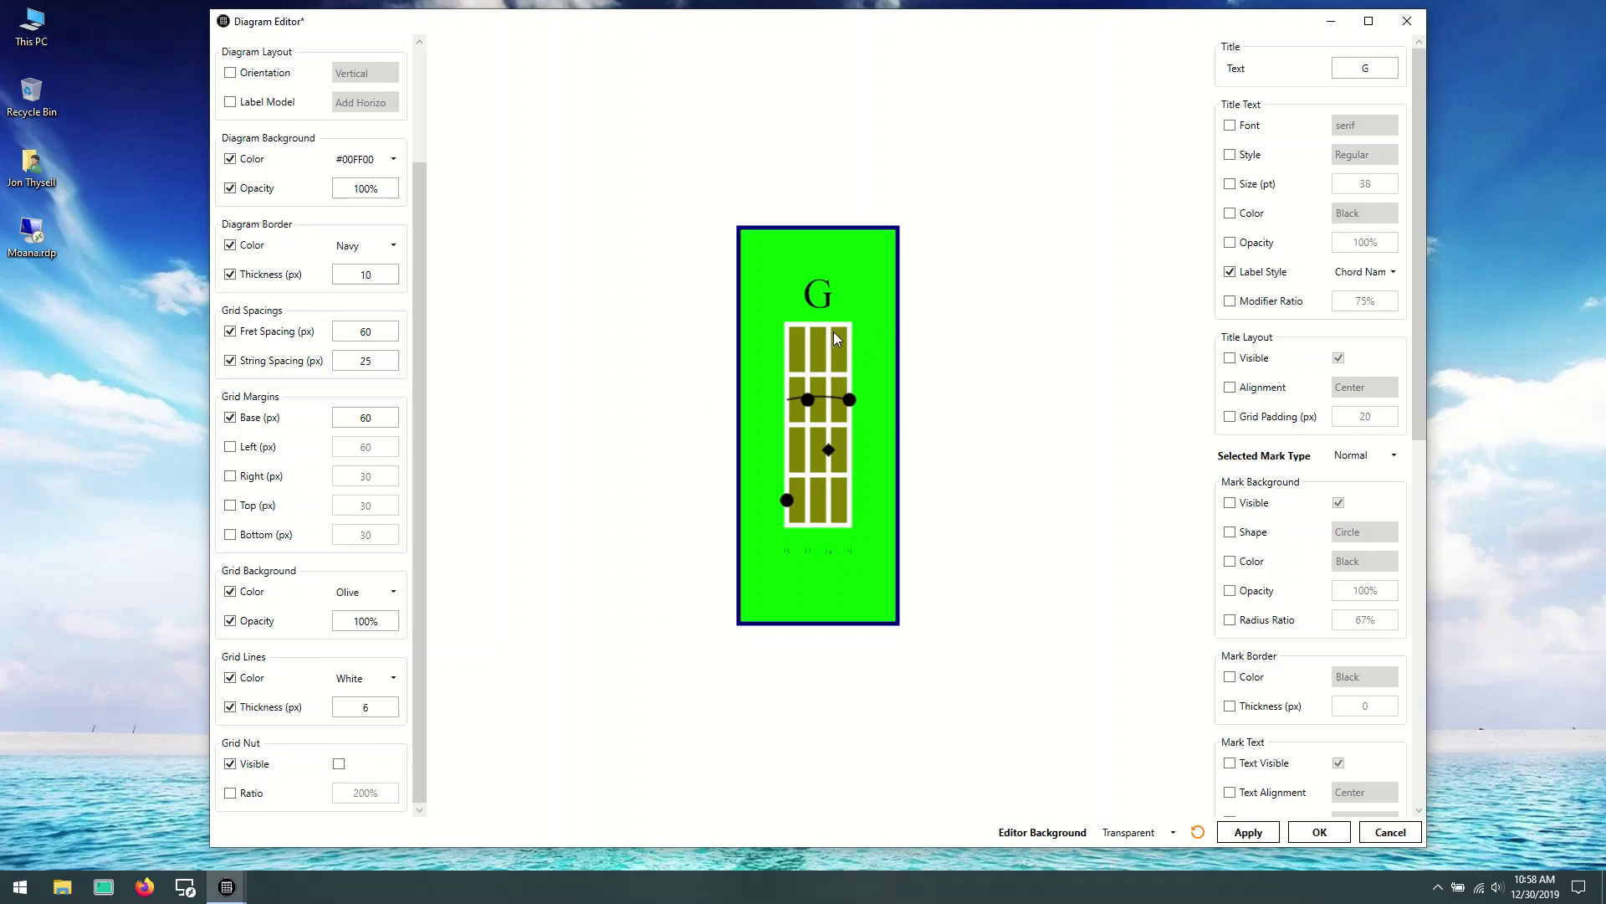
click(338, 764)
click(338, 764)
click(339, 764)
click(233, 766)
click(231, 764)
click(339, 763)
Step: Override the grid nut's ratio with 400% and remove that override again
click(241, 792)
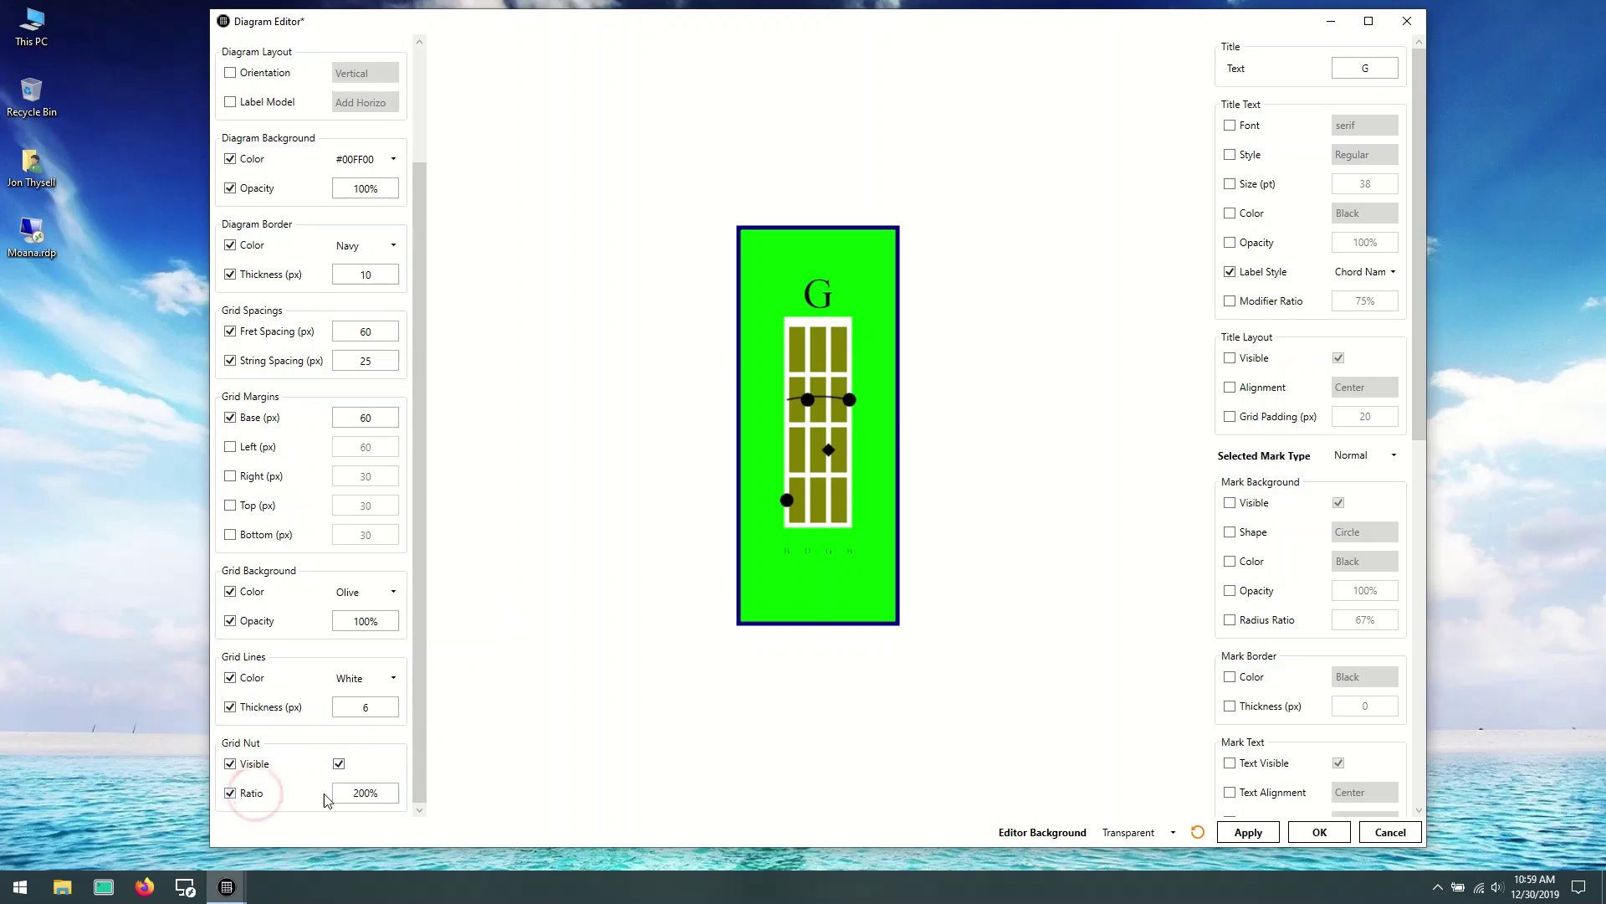
double_click(369, 793)
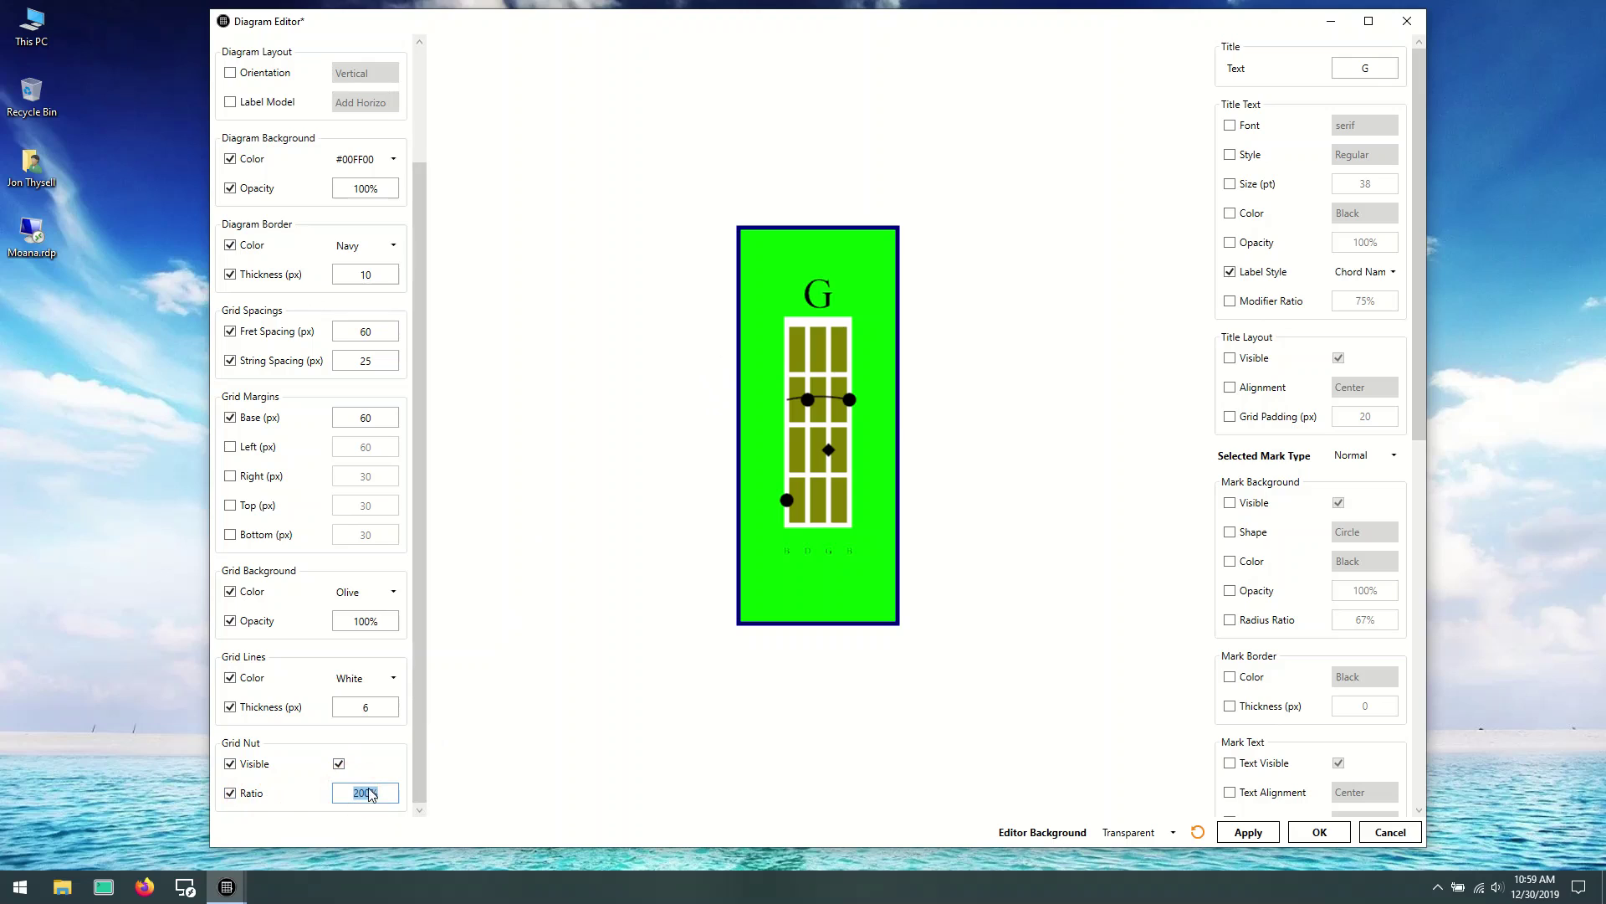
text(2)
click(407, 801)
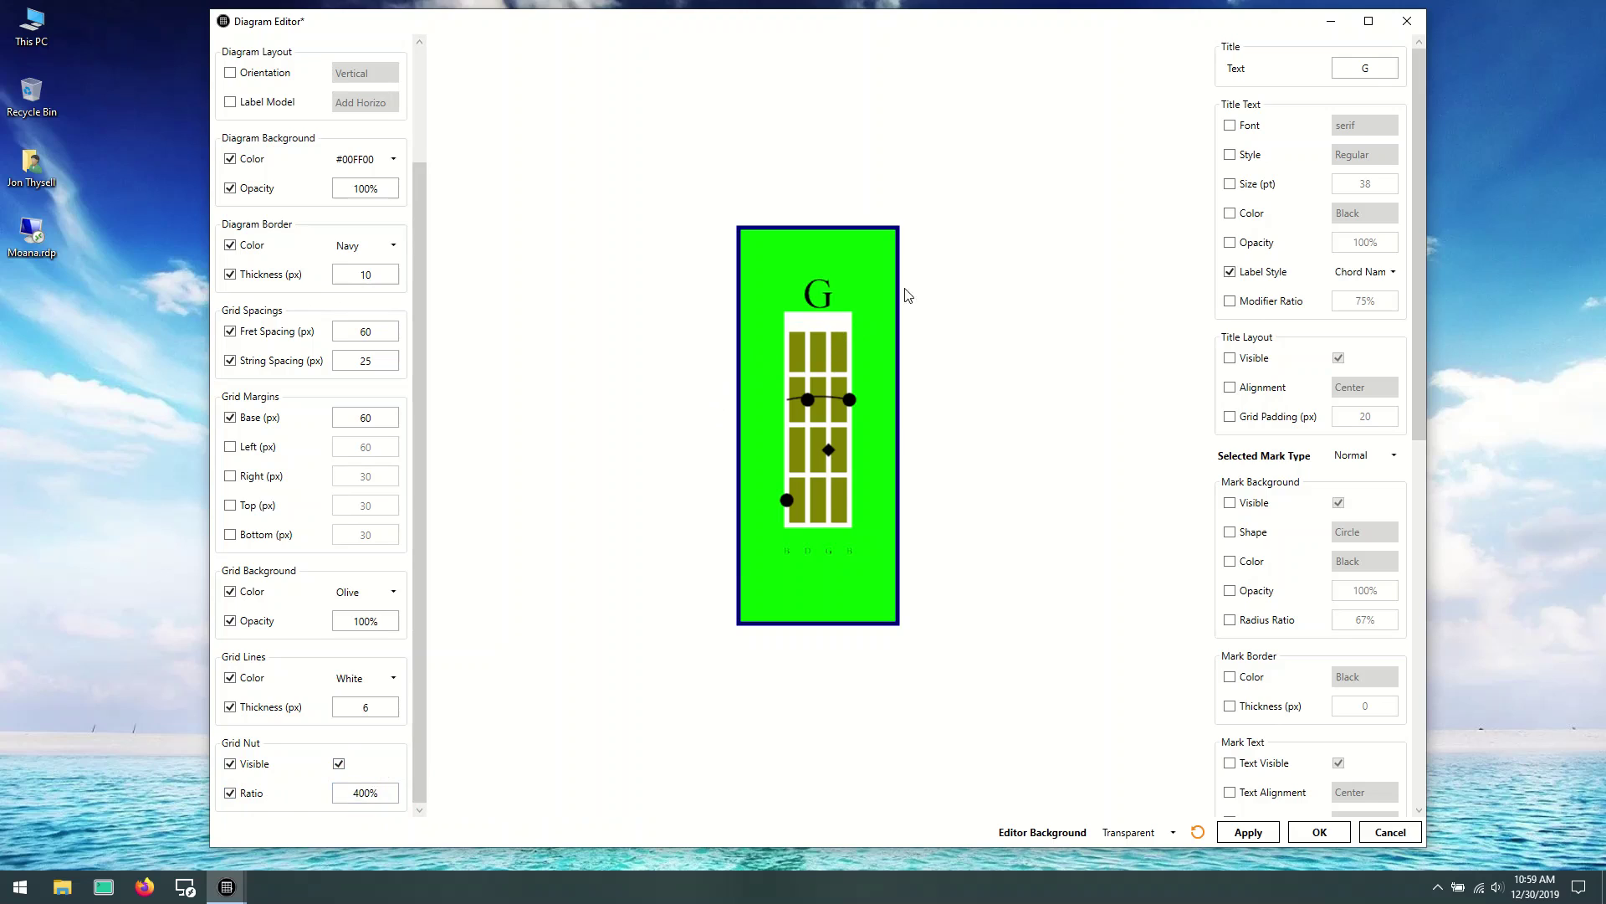
click(230, 792)
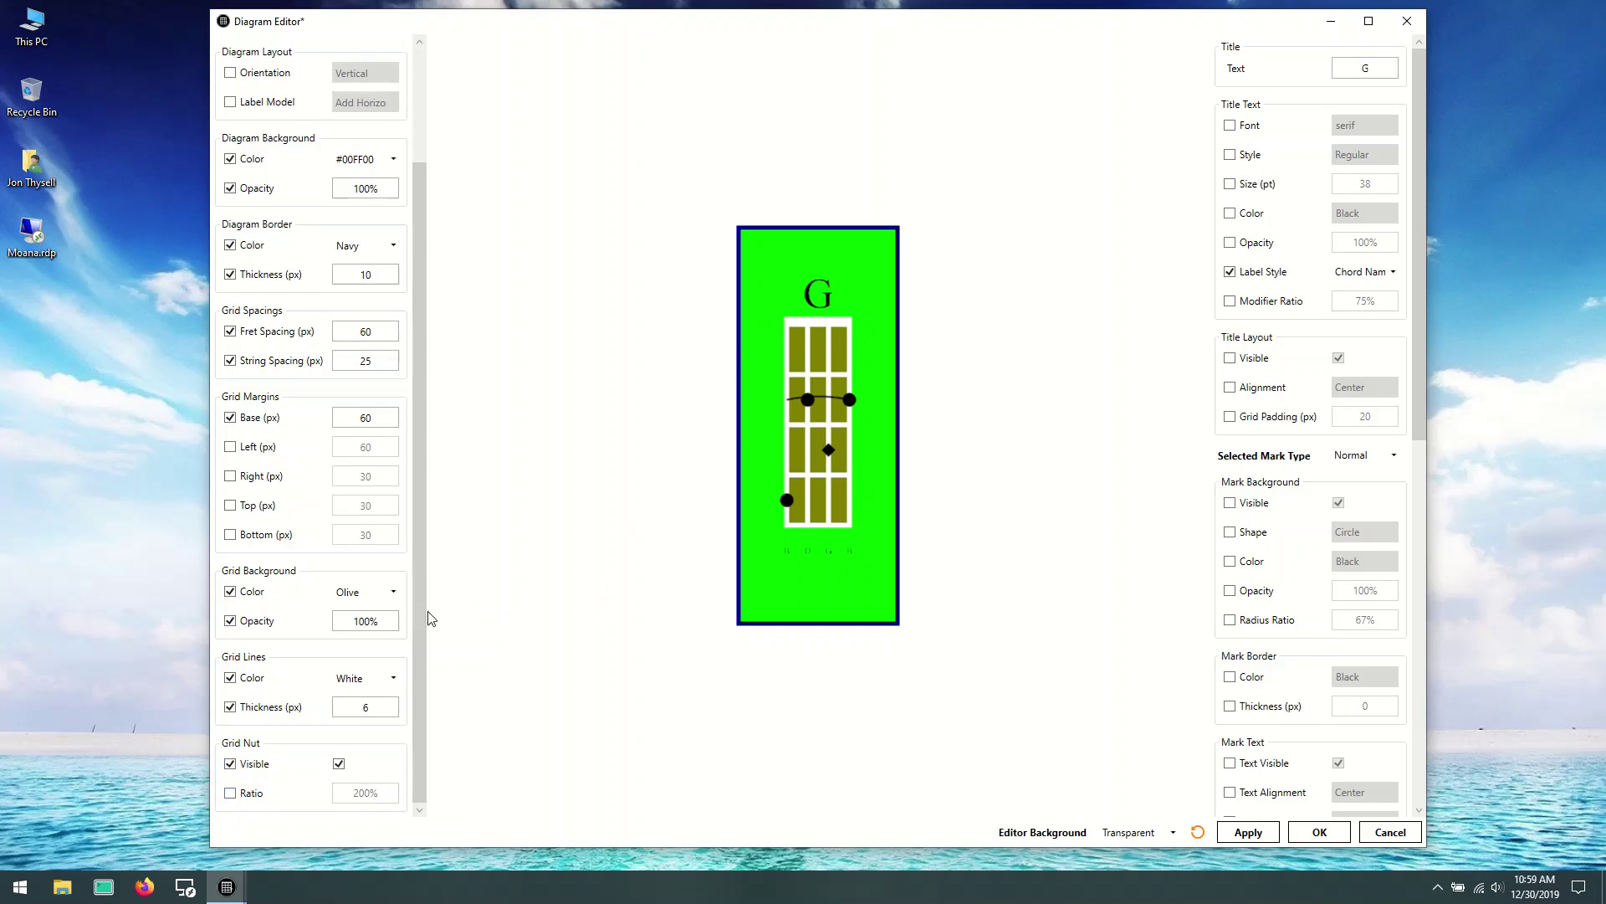
drag(418, 614, 443, 419)
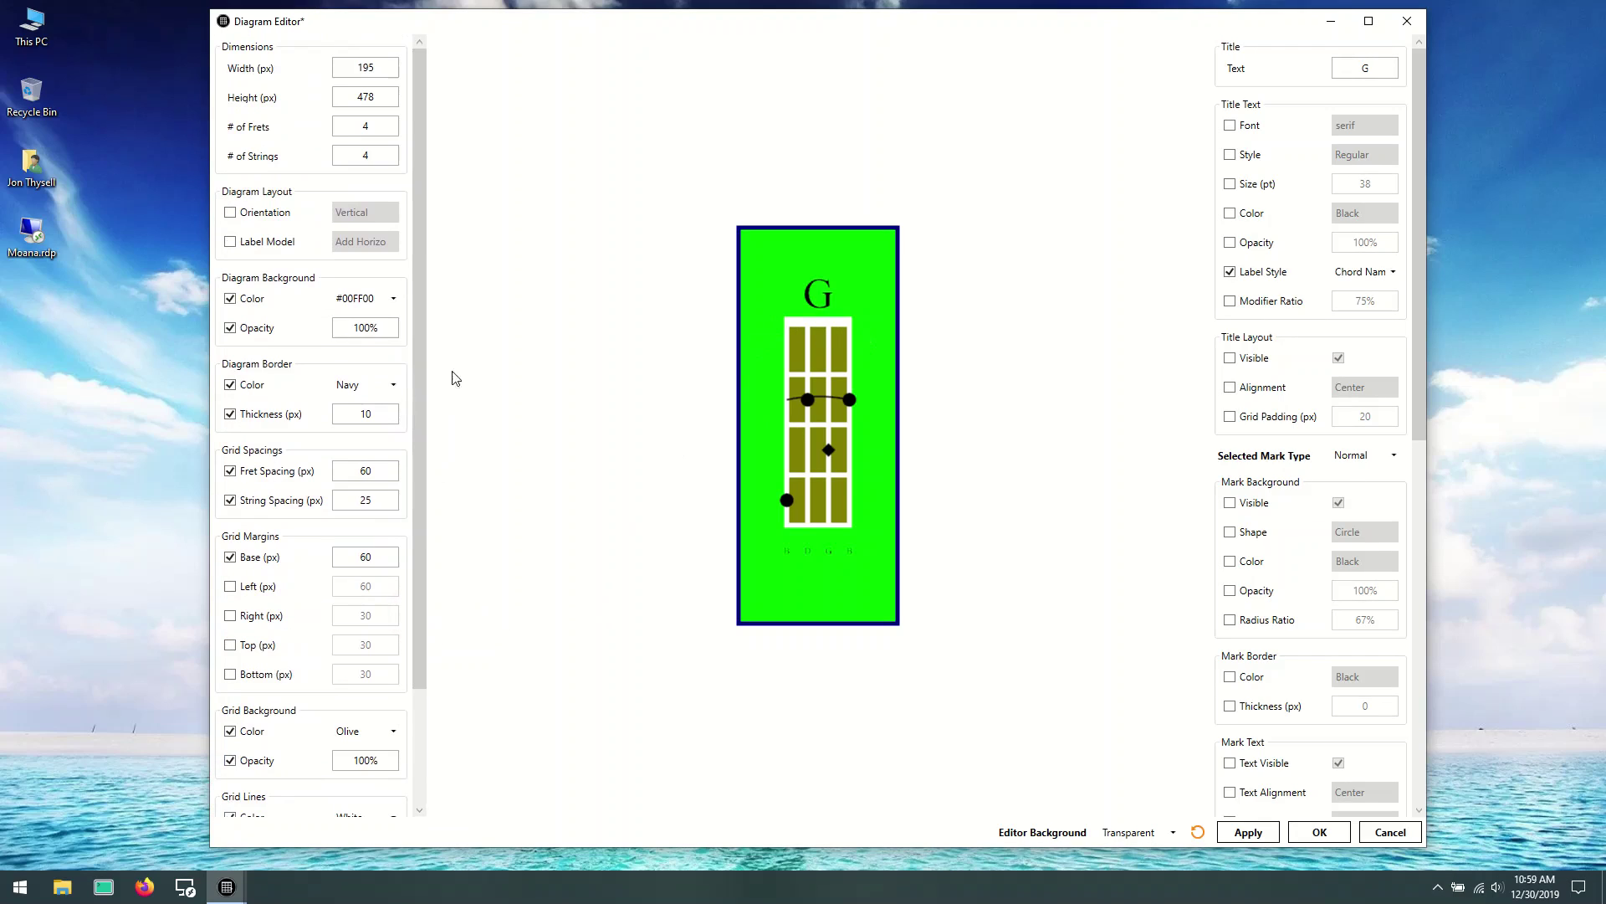
drag(419, 47, 454, 45)
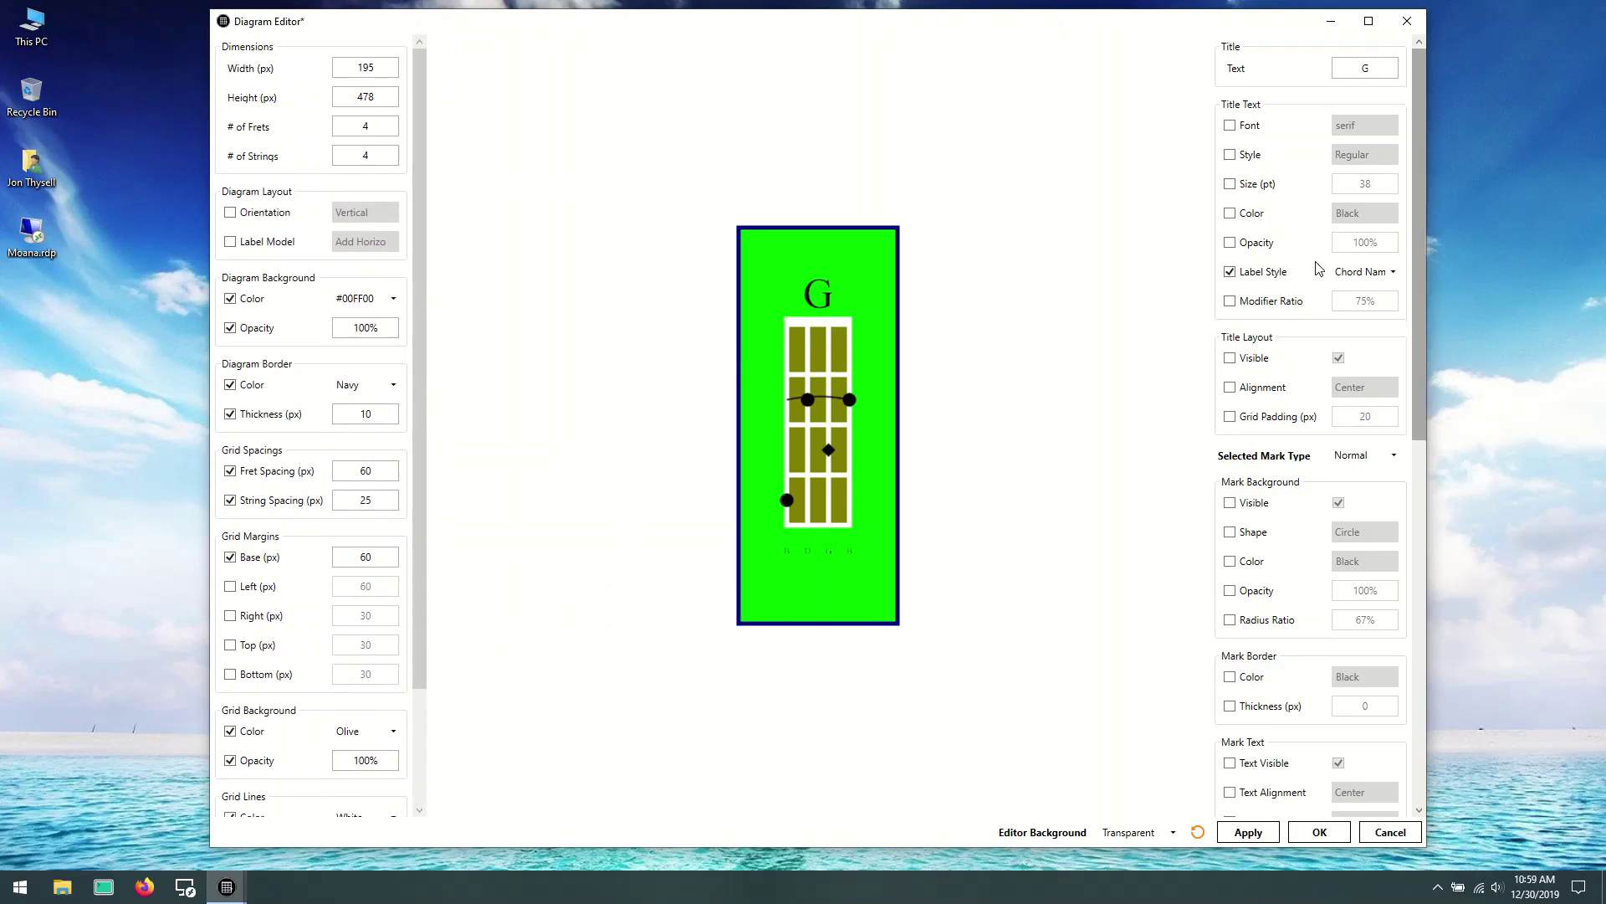
mouse_move(1133, 31)
mouse_down()
mouse_move(1079, 18)
mouse_move(1061, 39)
mouse_move(1126, 59)
mouse_up()
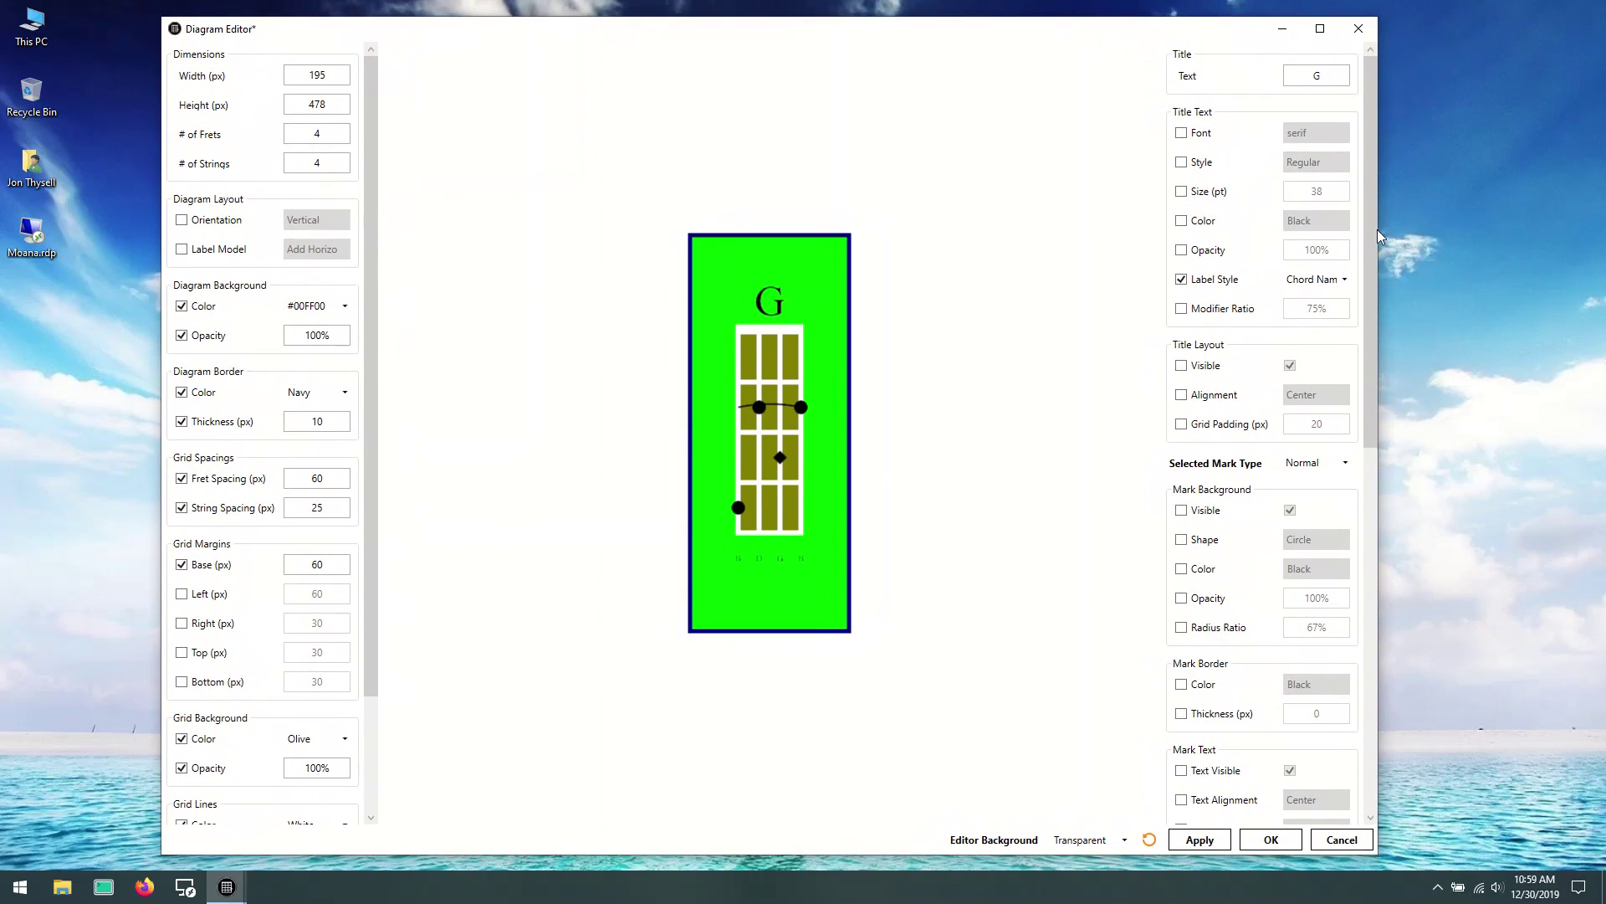
drag(1378, 230, 1365, 113)
Step: Extend the diagram's title text to "Ghijk" and restore it to "G"
double_click(1324, 74)
click(1323, 75)
text(hijk)
click(1264, 80)
click(1317, 75)
click(1336, 76)
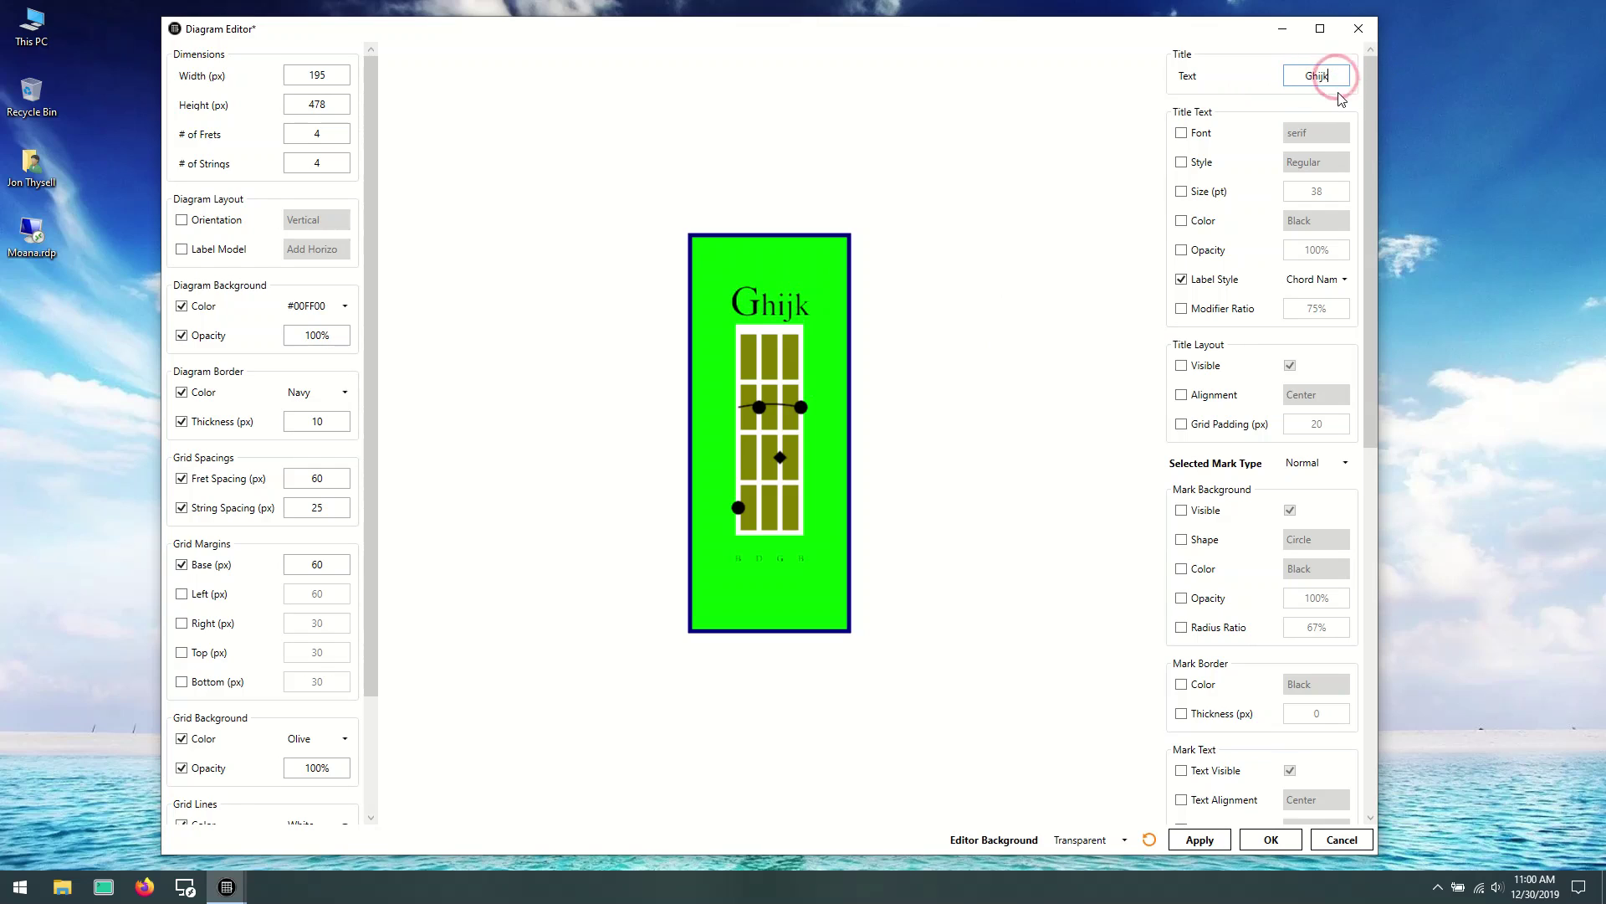
key(BackSpace)
key(BackSpace)
key(BackSpace)
key(BackSpace)
click(1195, 109)
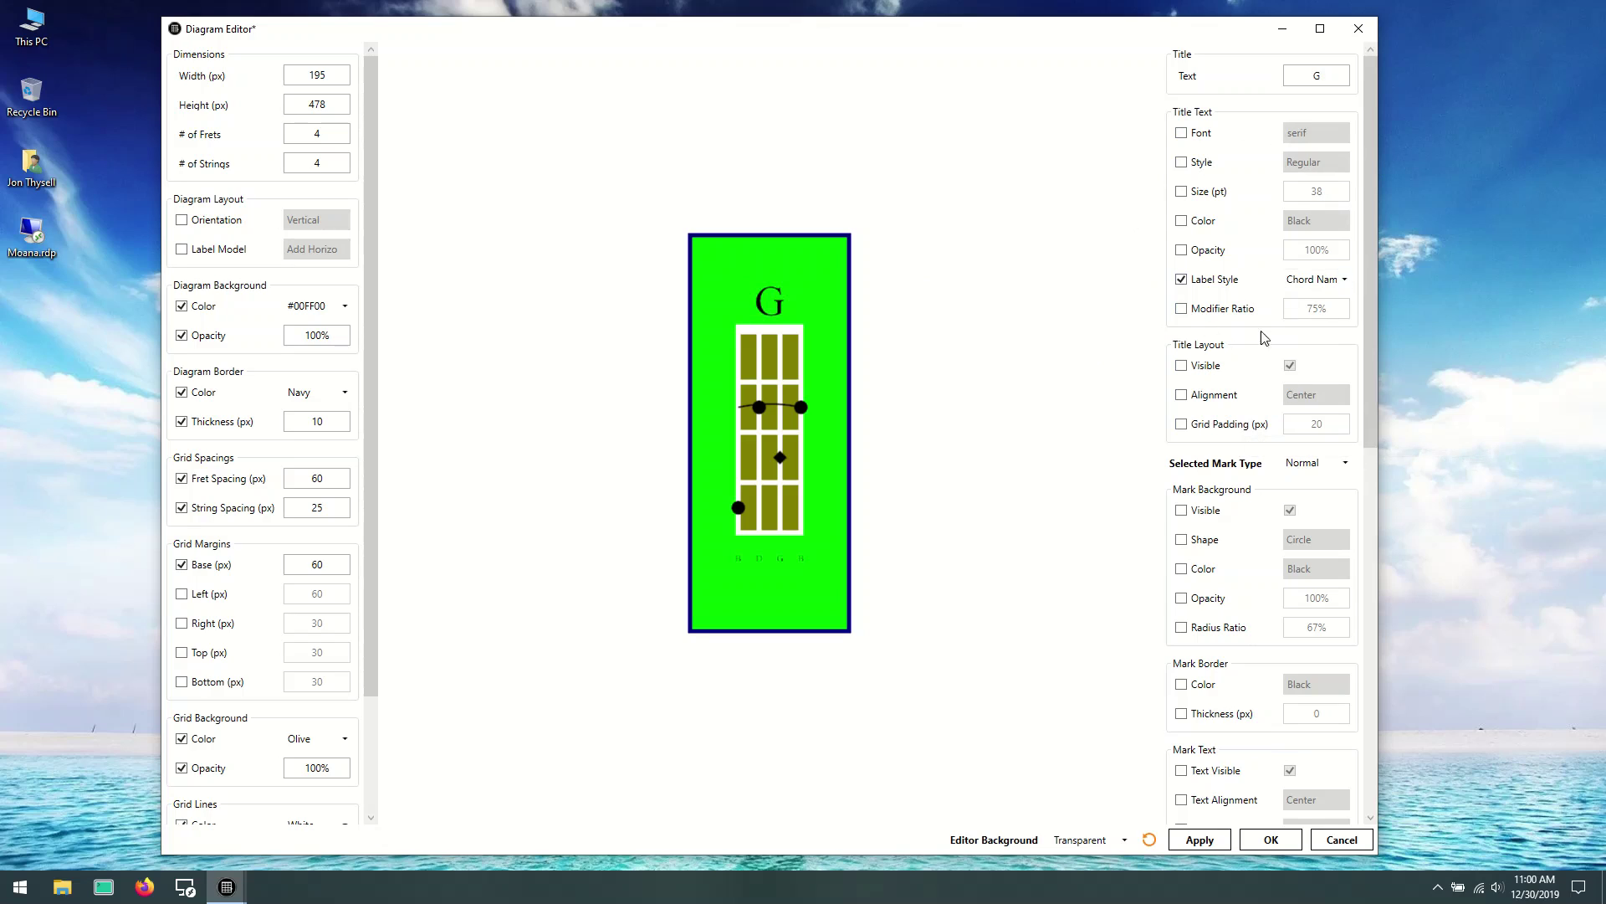
Step: Override the title text's font with Trebuchet MS
click(1208, 136)
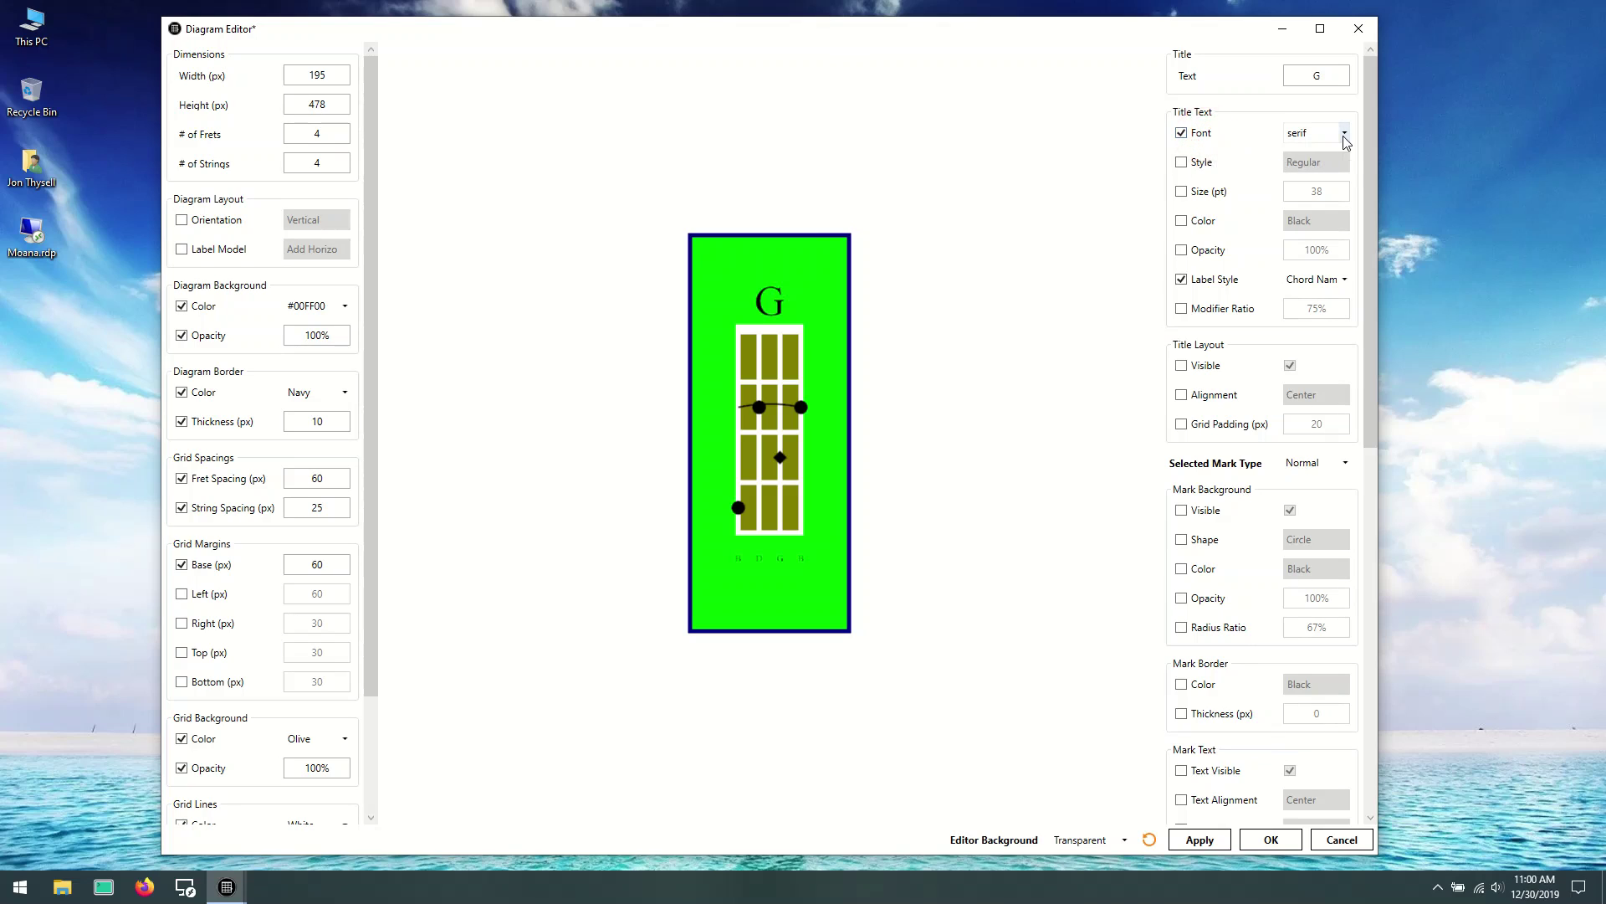
click(1343, 135)
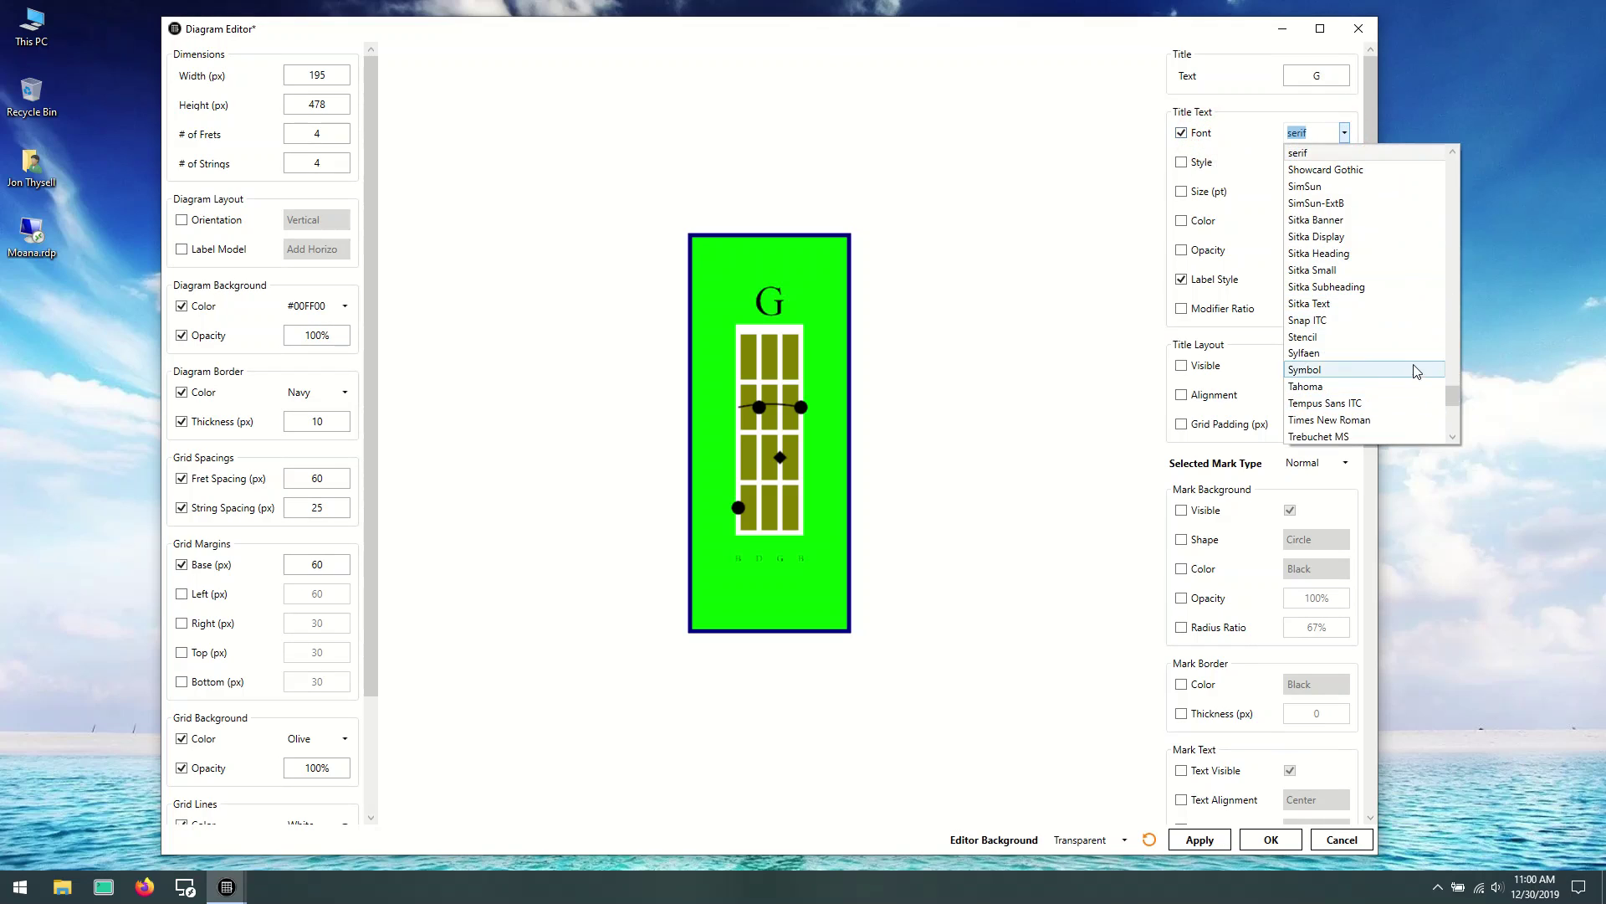
click(1344, 436)
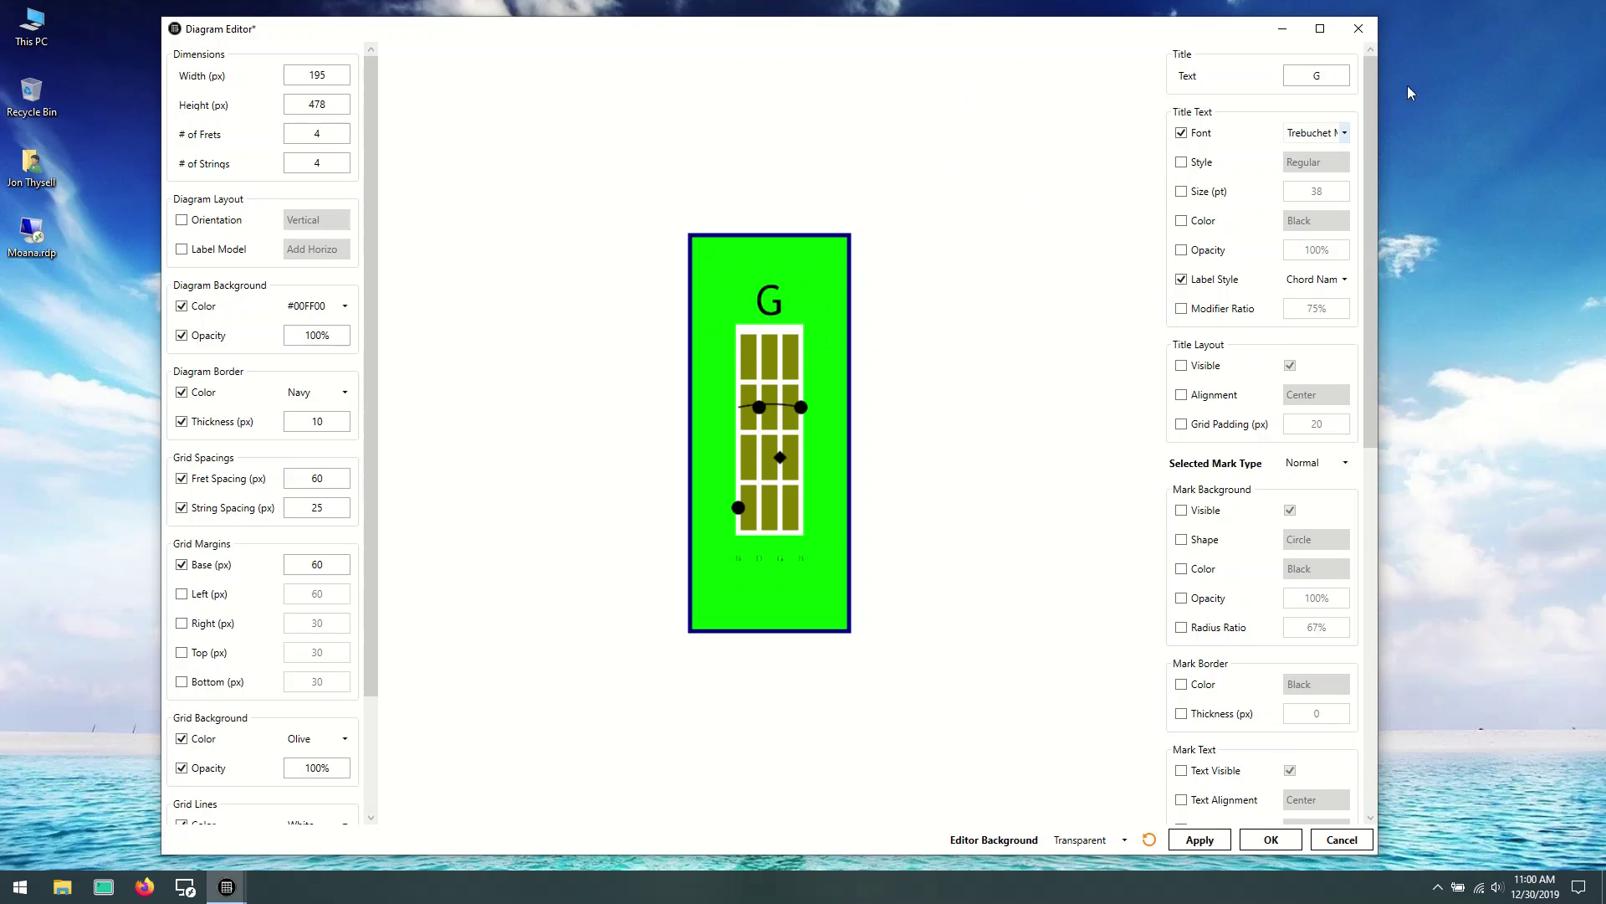
click(1344, 132)
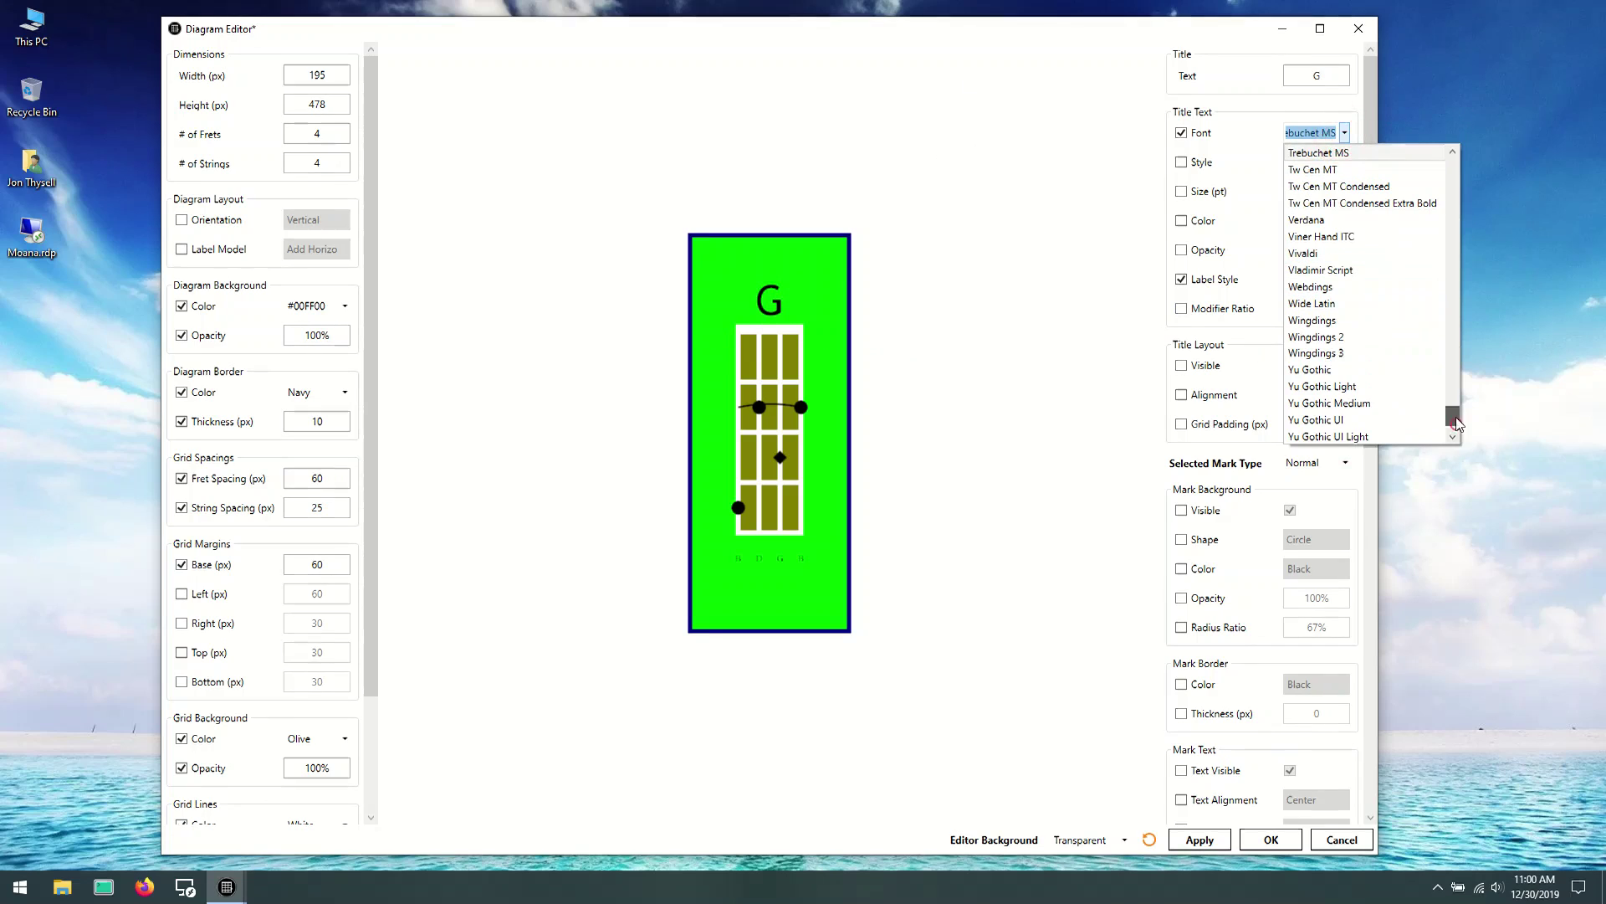
mouse_move(1456, 418)
mouse_down()
mouse_move(1489, 172)
mouse_move(1478, 422)
mouse_move(1463, 348)
mouse_move(1472, 452)
mouse_move(1469, 421)
mouse_up()
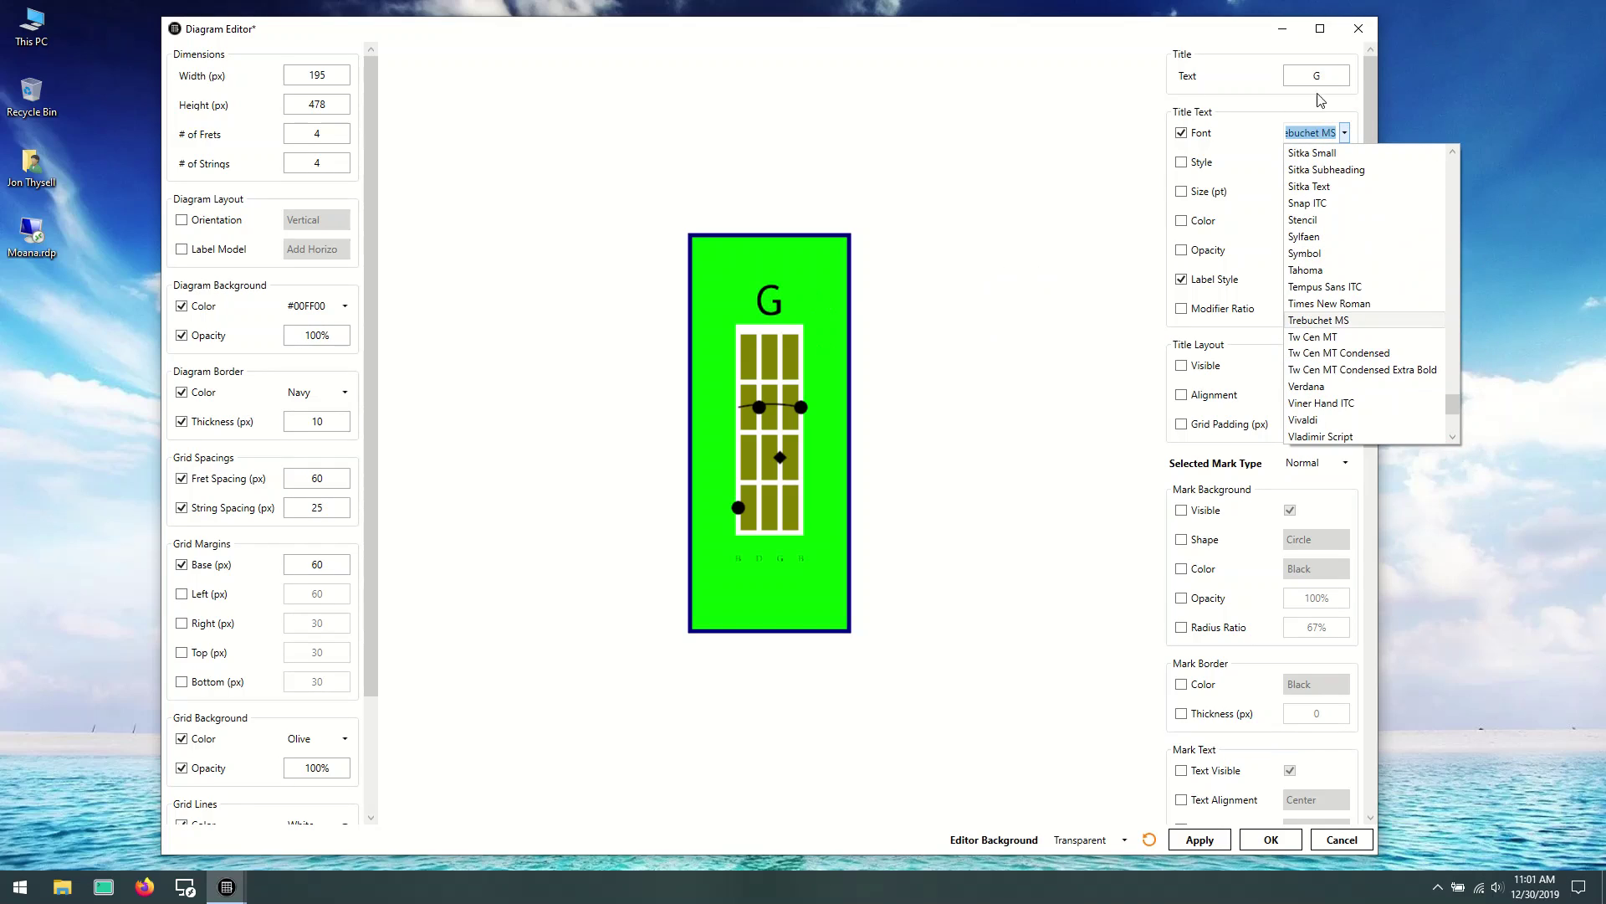
click(1062, 172)
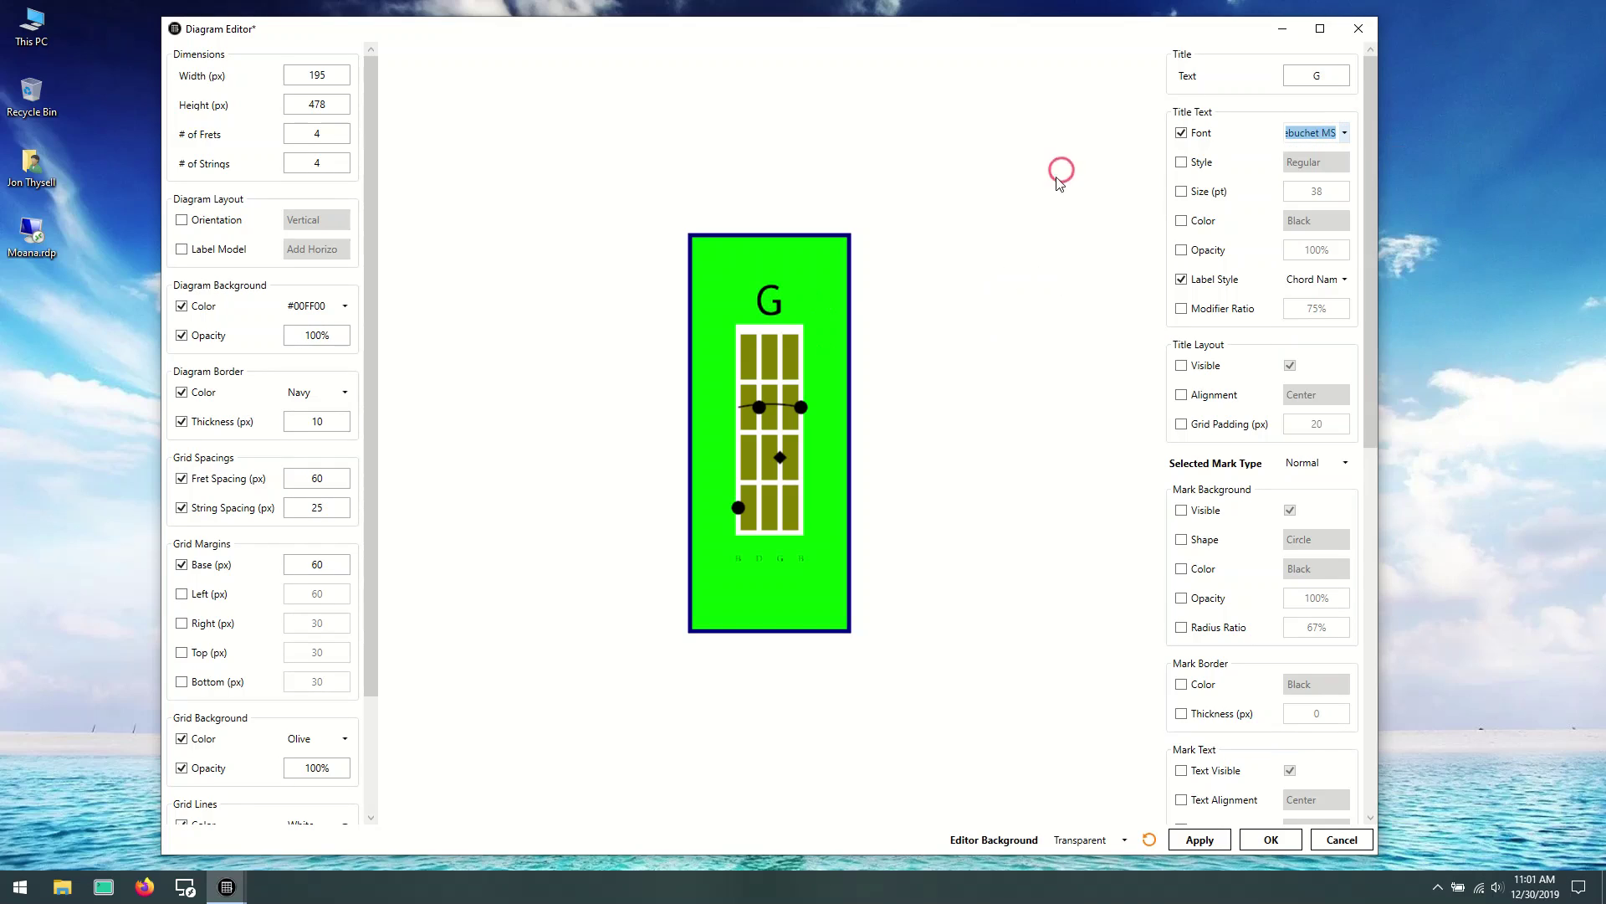
Step: Override the title text's style, trying Bold, Italic, Bold & Italic and Regular, and remove that override again
click(1181, 162)
click(1345, 164)
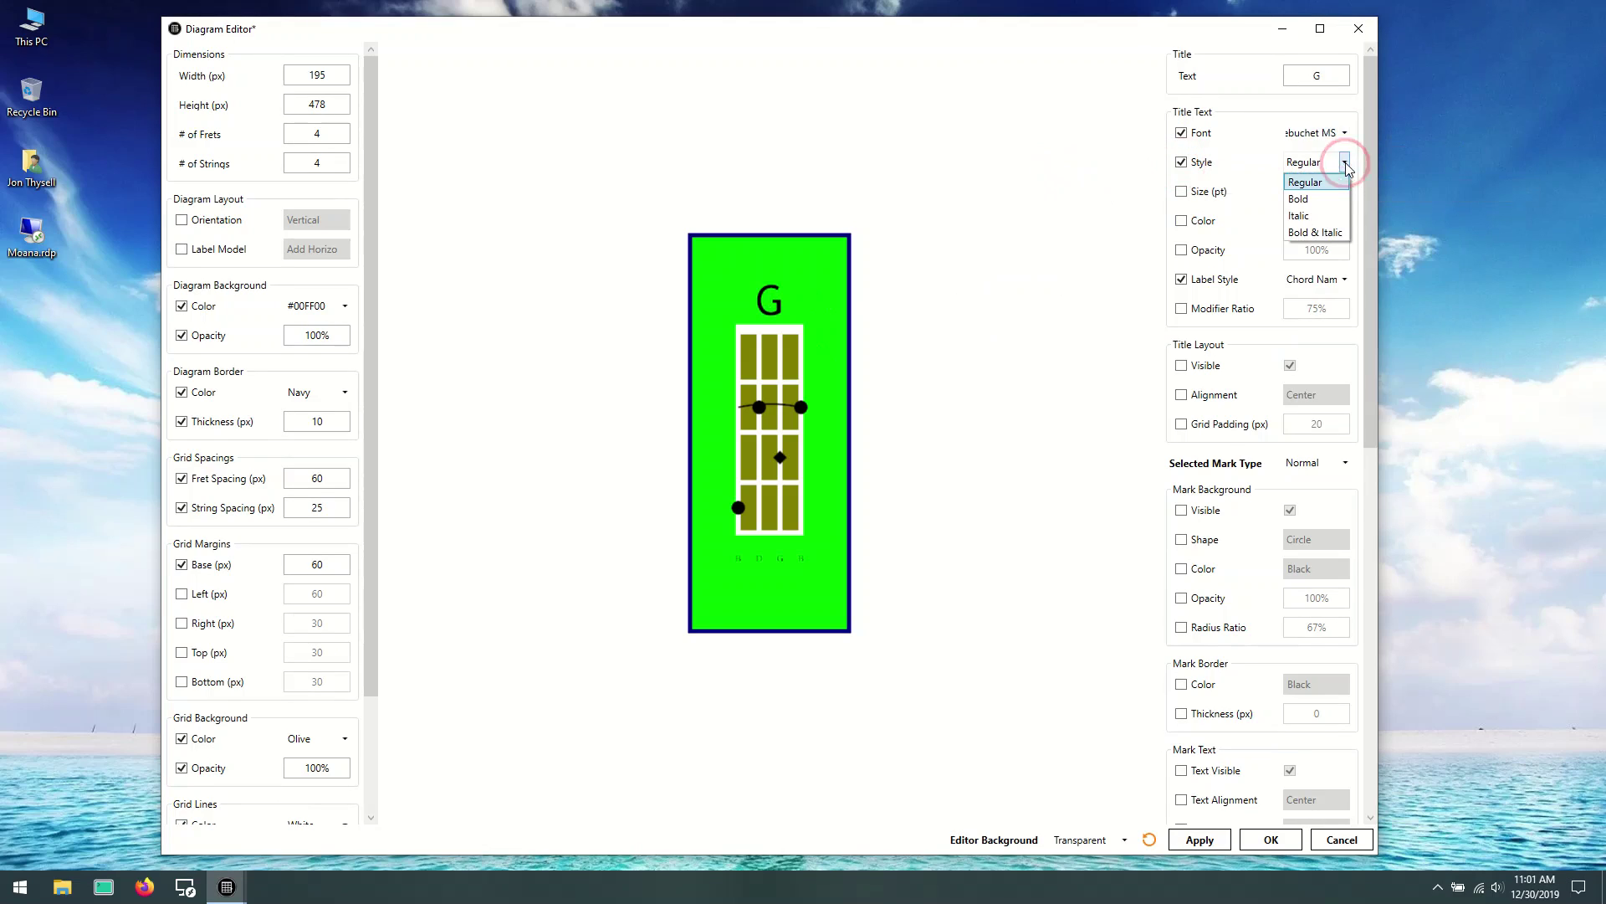
click(1332, 192)
click(1344, 164)
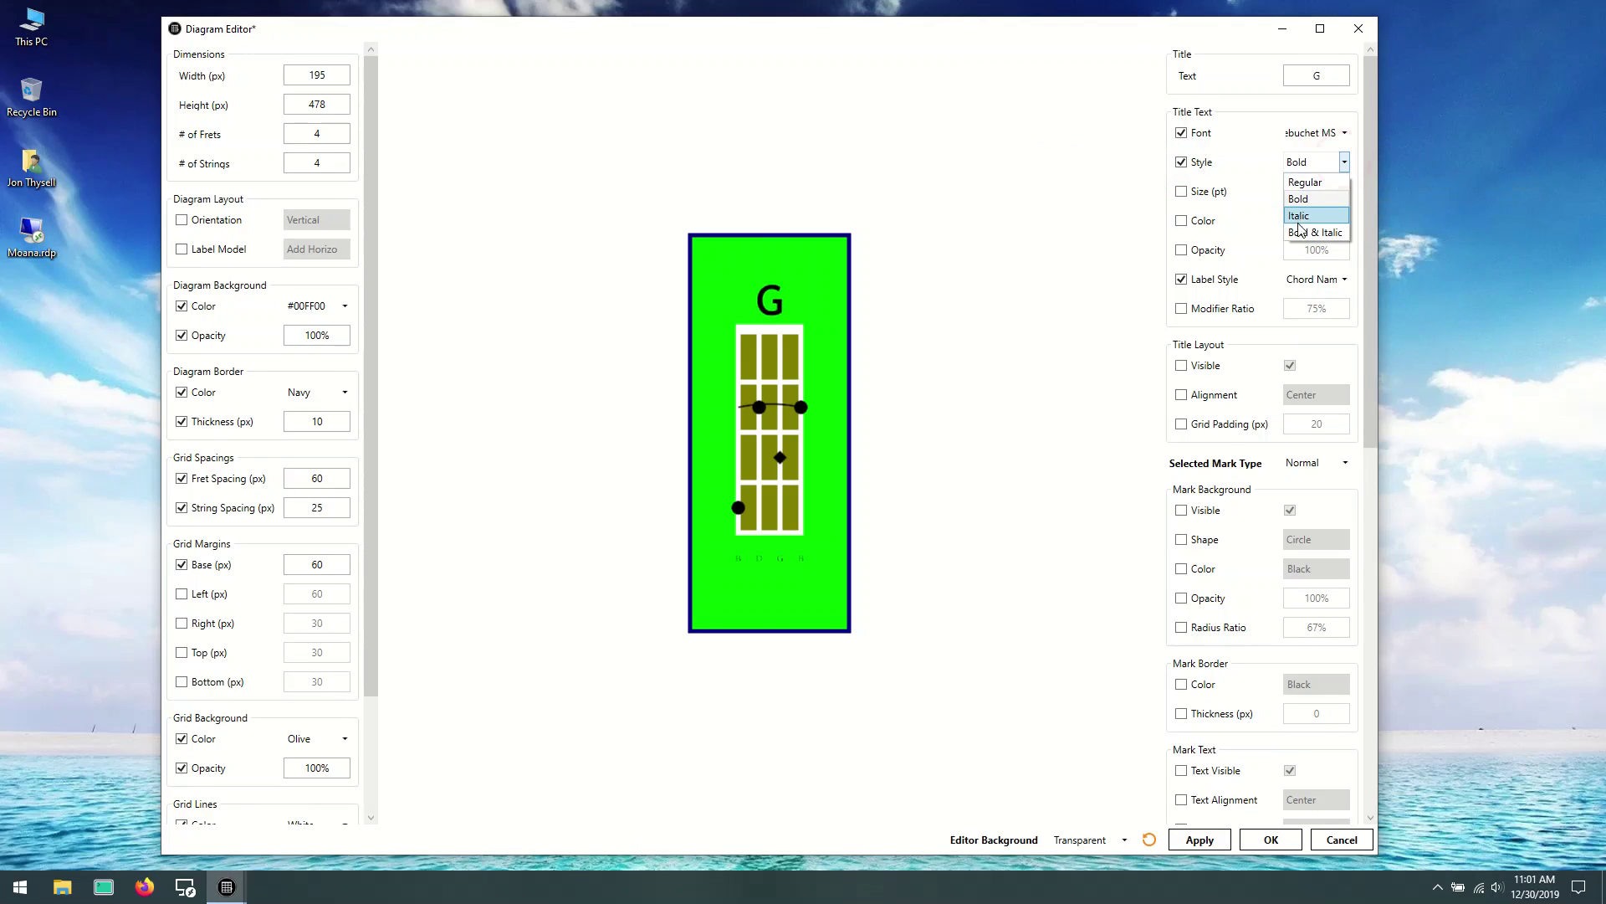
click(1318, 211)
click(1345, 164)
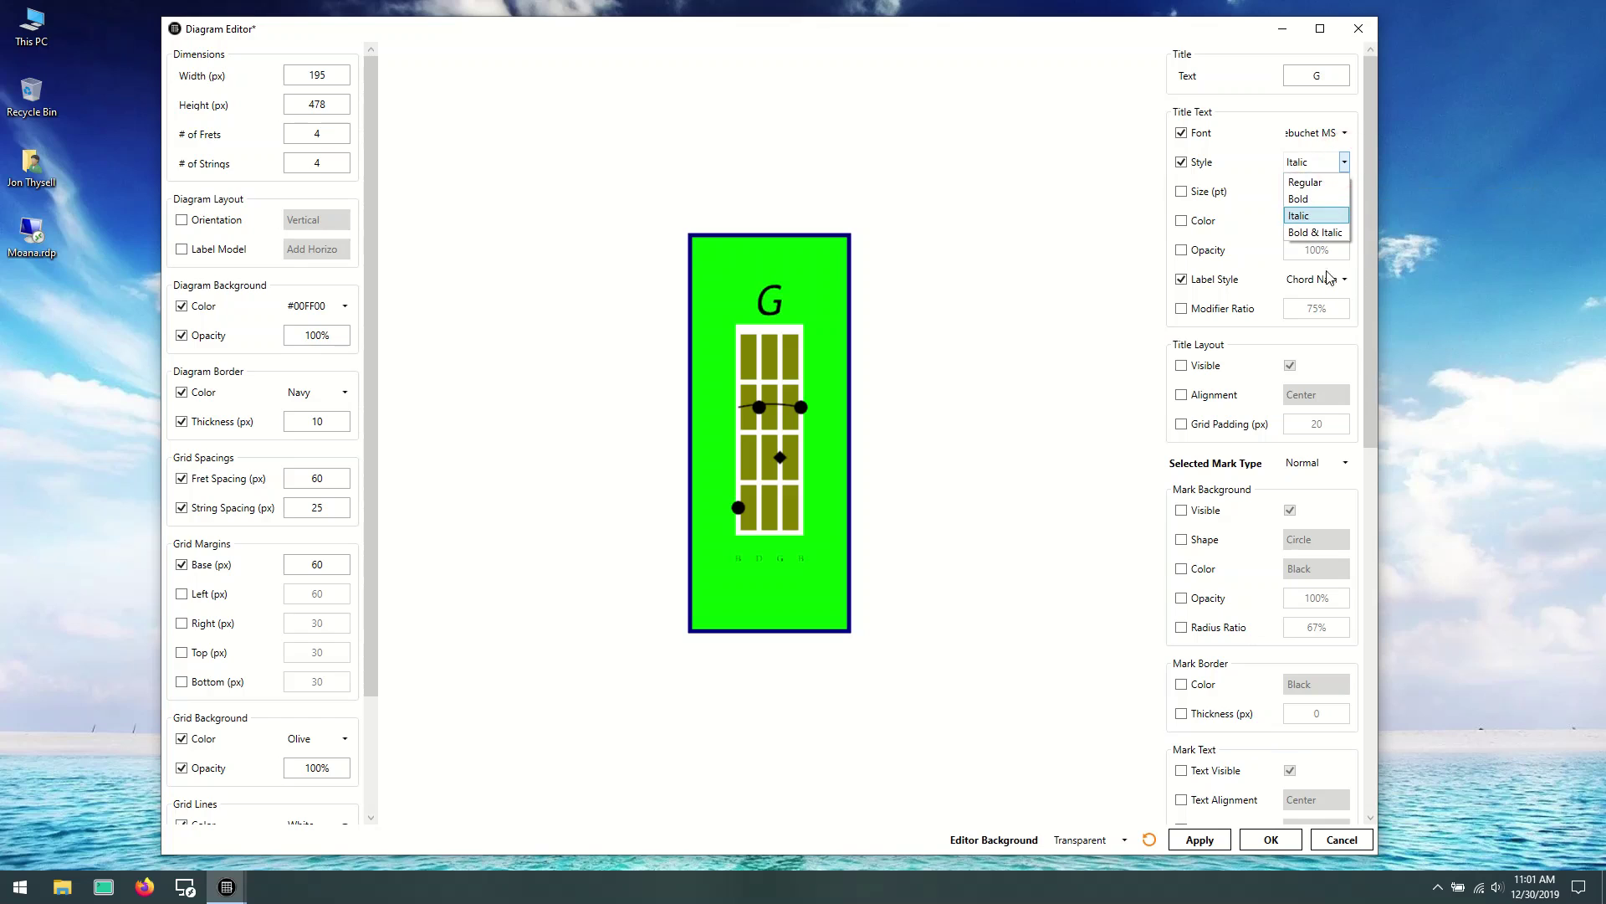
click(1313, 233)
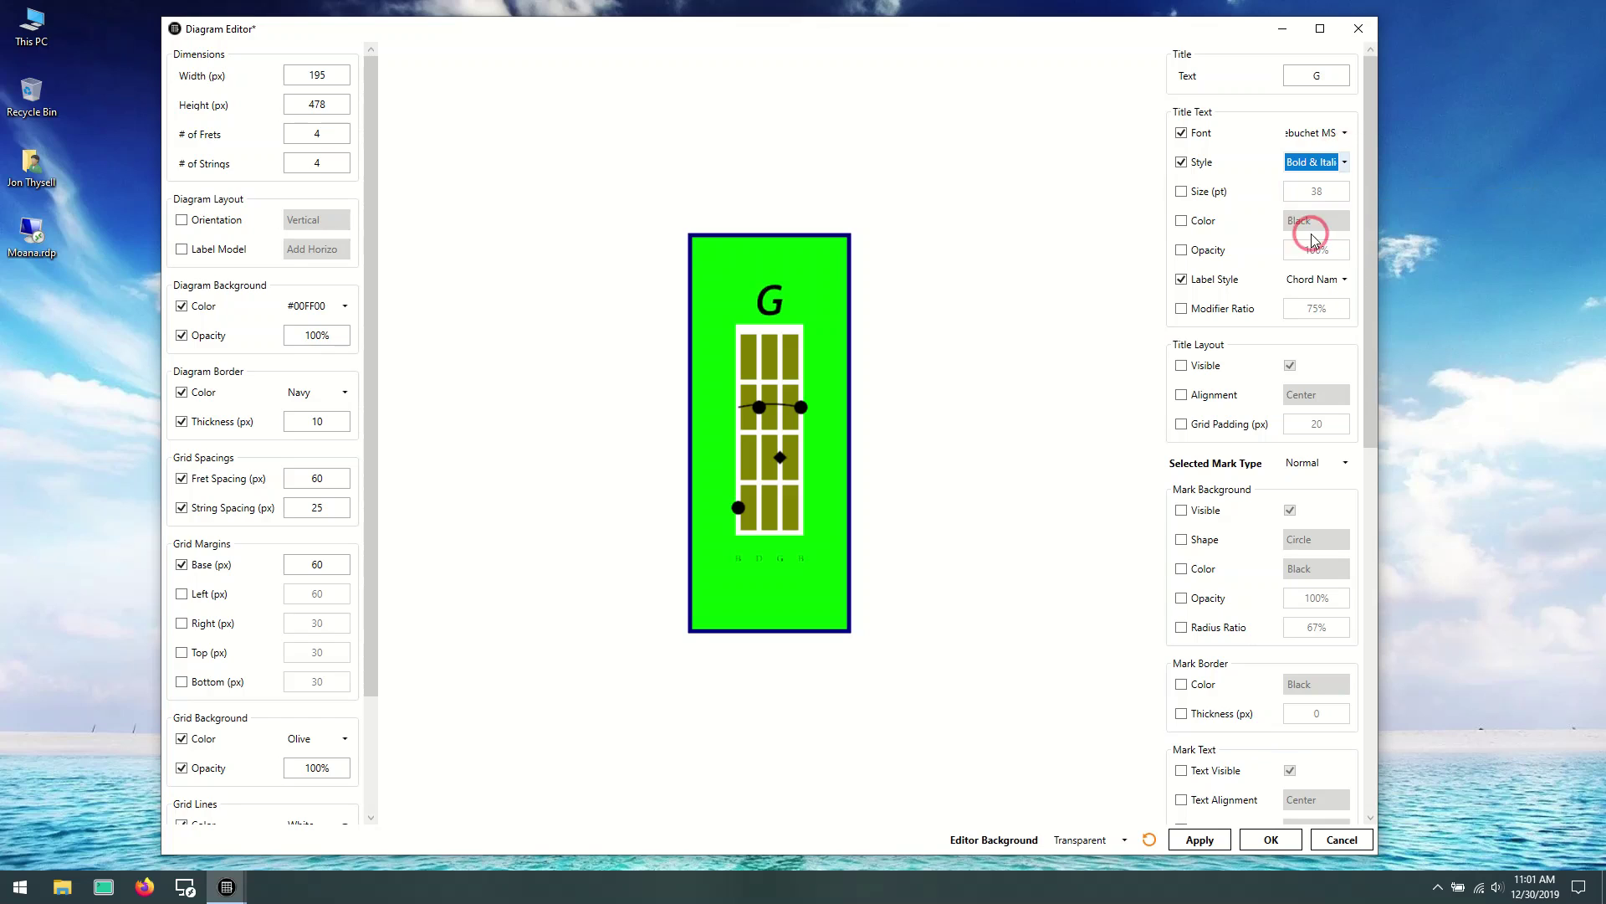
click(1310, 161)
click(1322, 182)
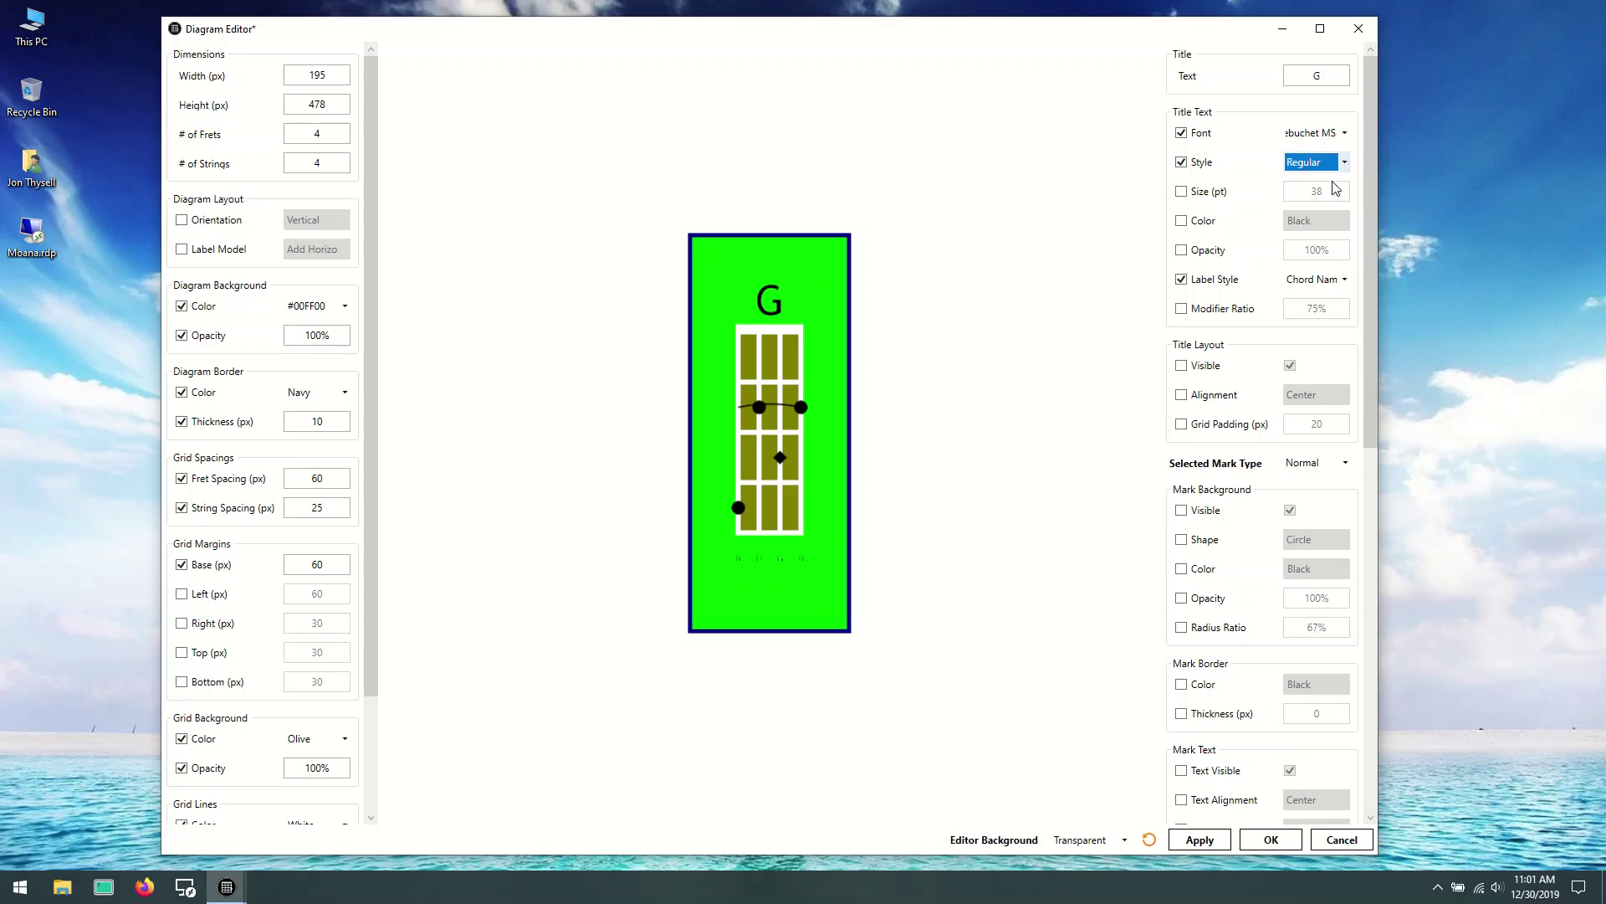
click(1207, 165)
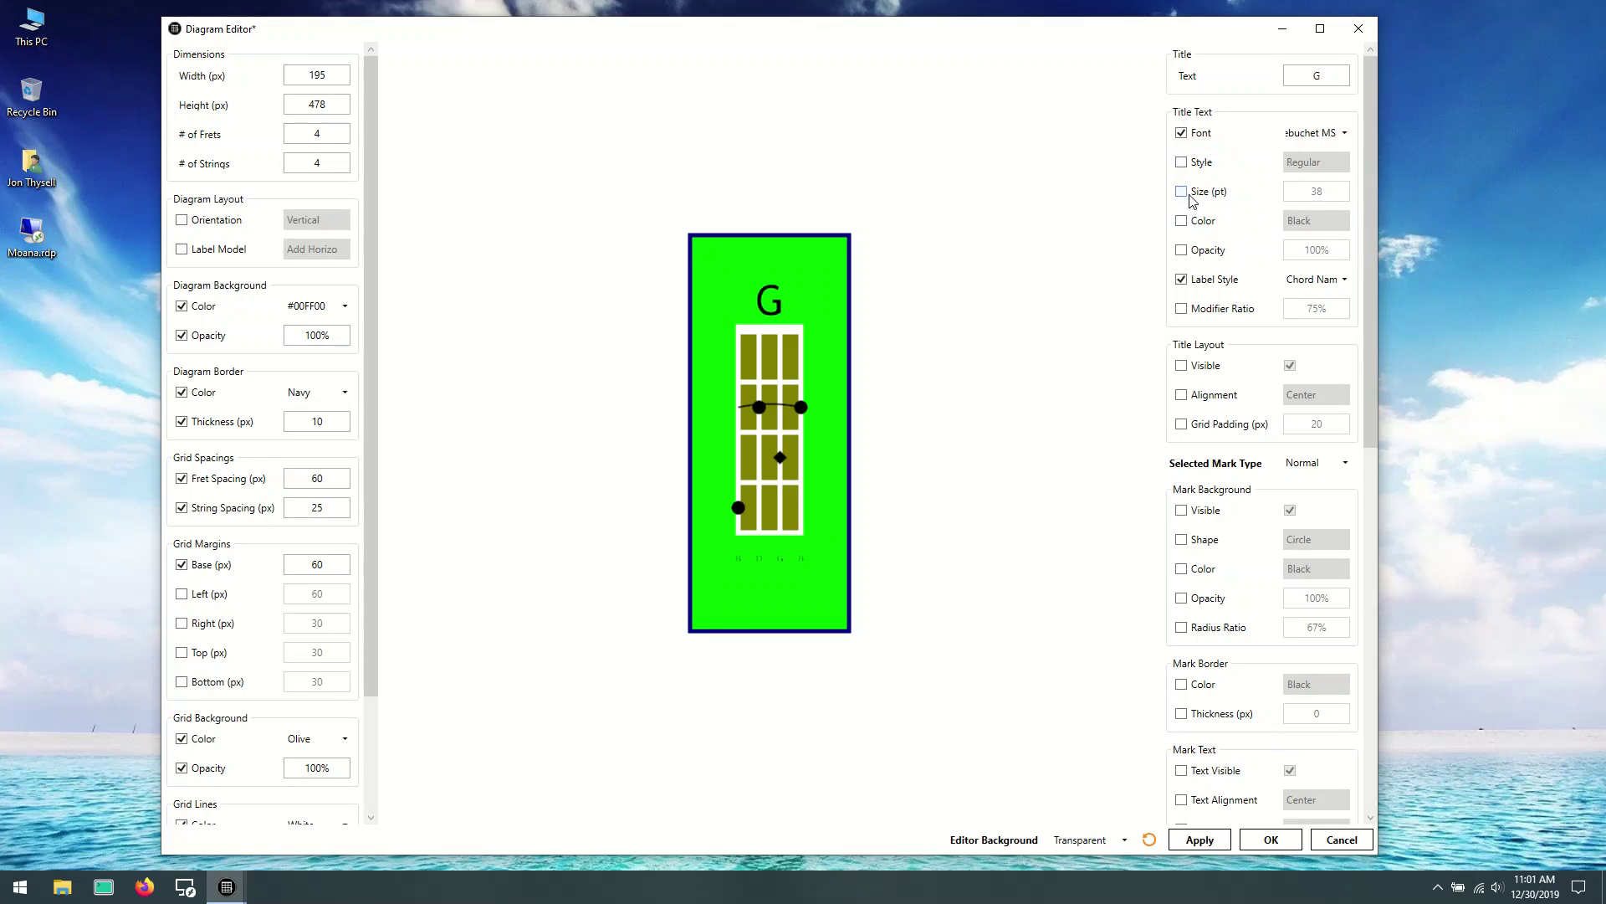
Step: Override the title text's size, trying 48 pt and 24 pt, and remove that override again
click(1195, 191)
click(1305, 191)
text(48)
click(1104, 222)
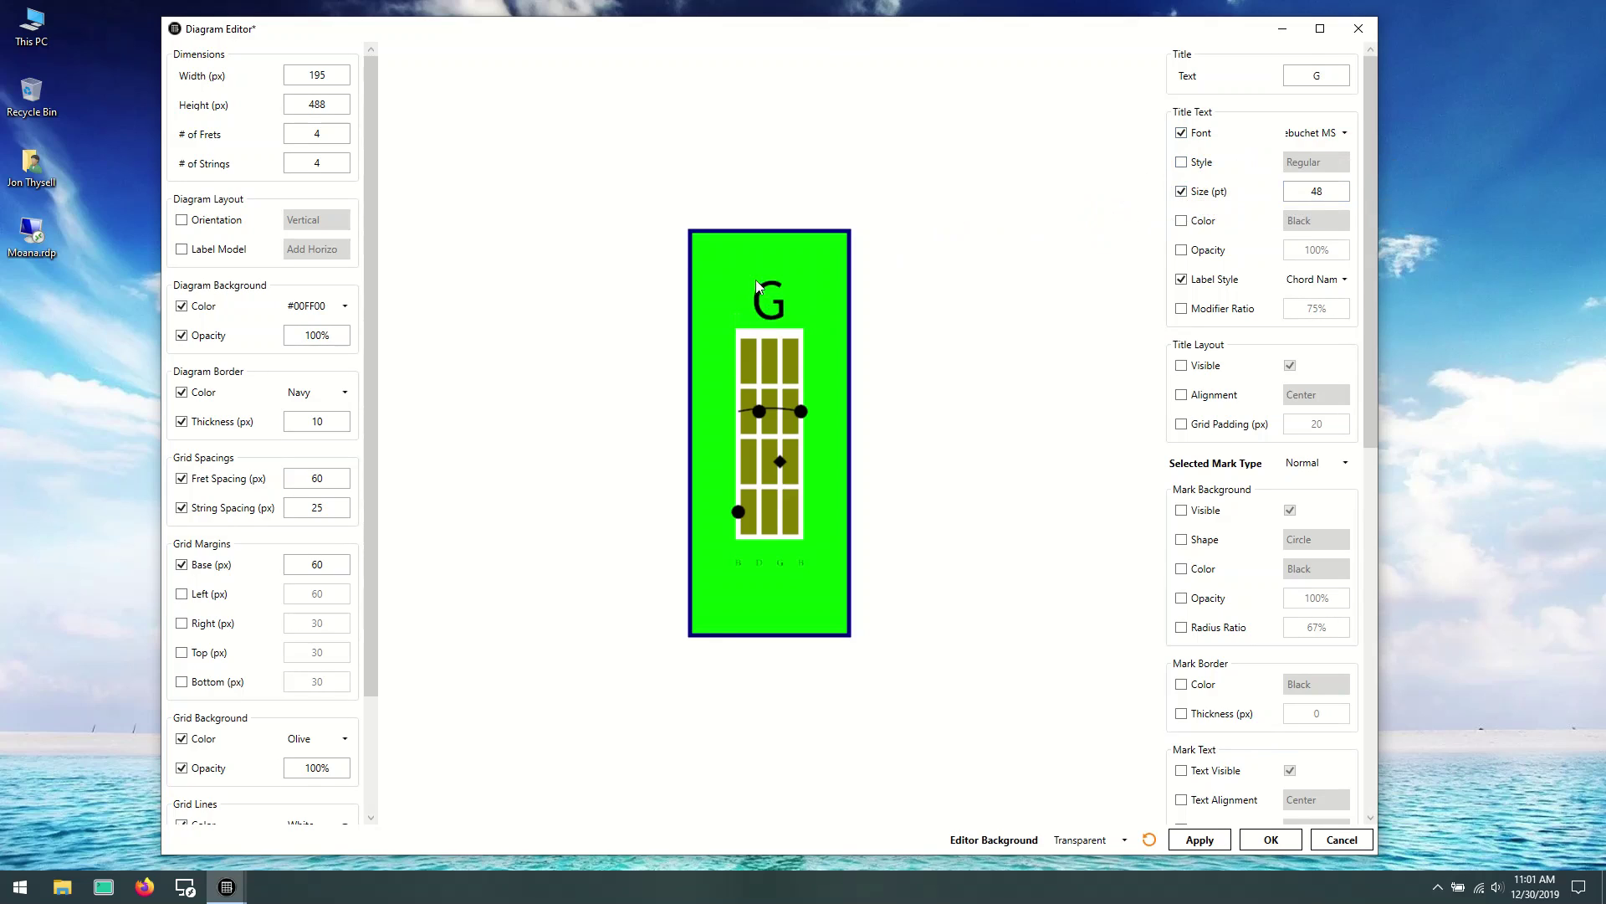
double_click(1320, 193)
text(24)
click(992, 276)
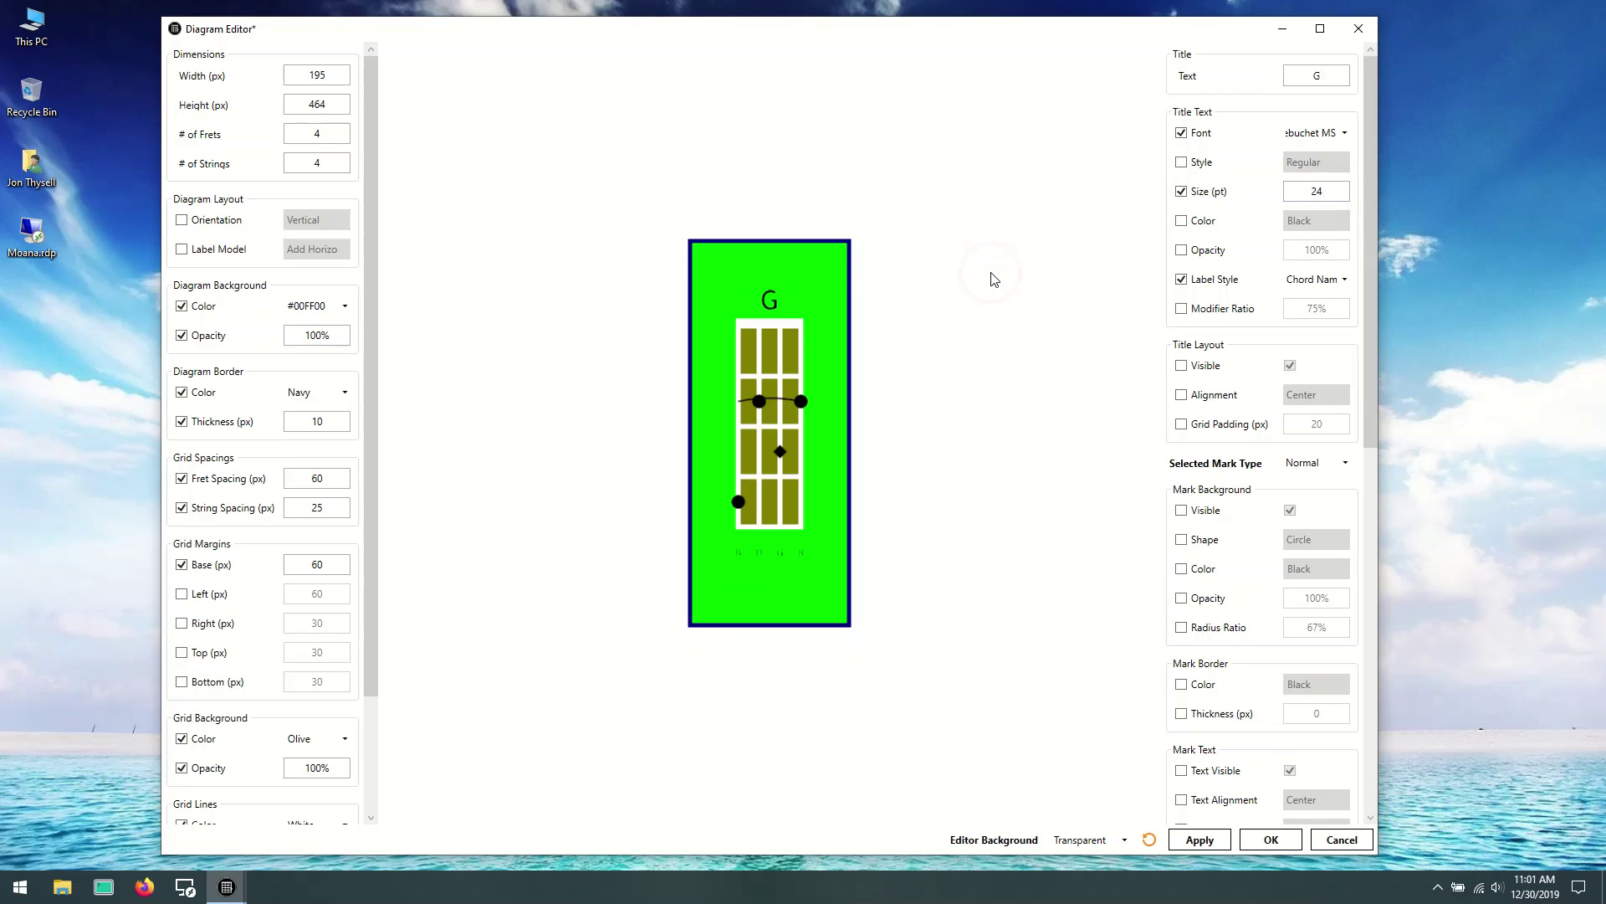
click(1185, 192)
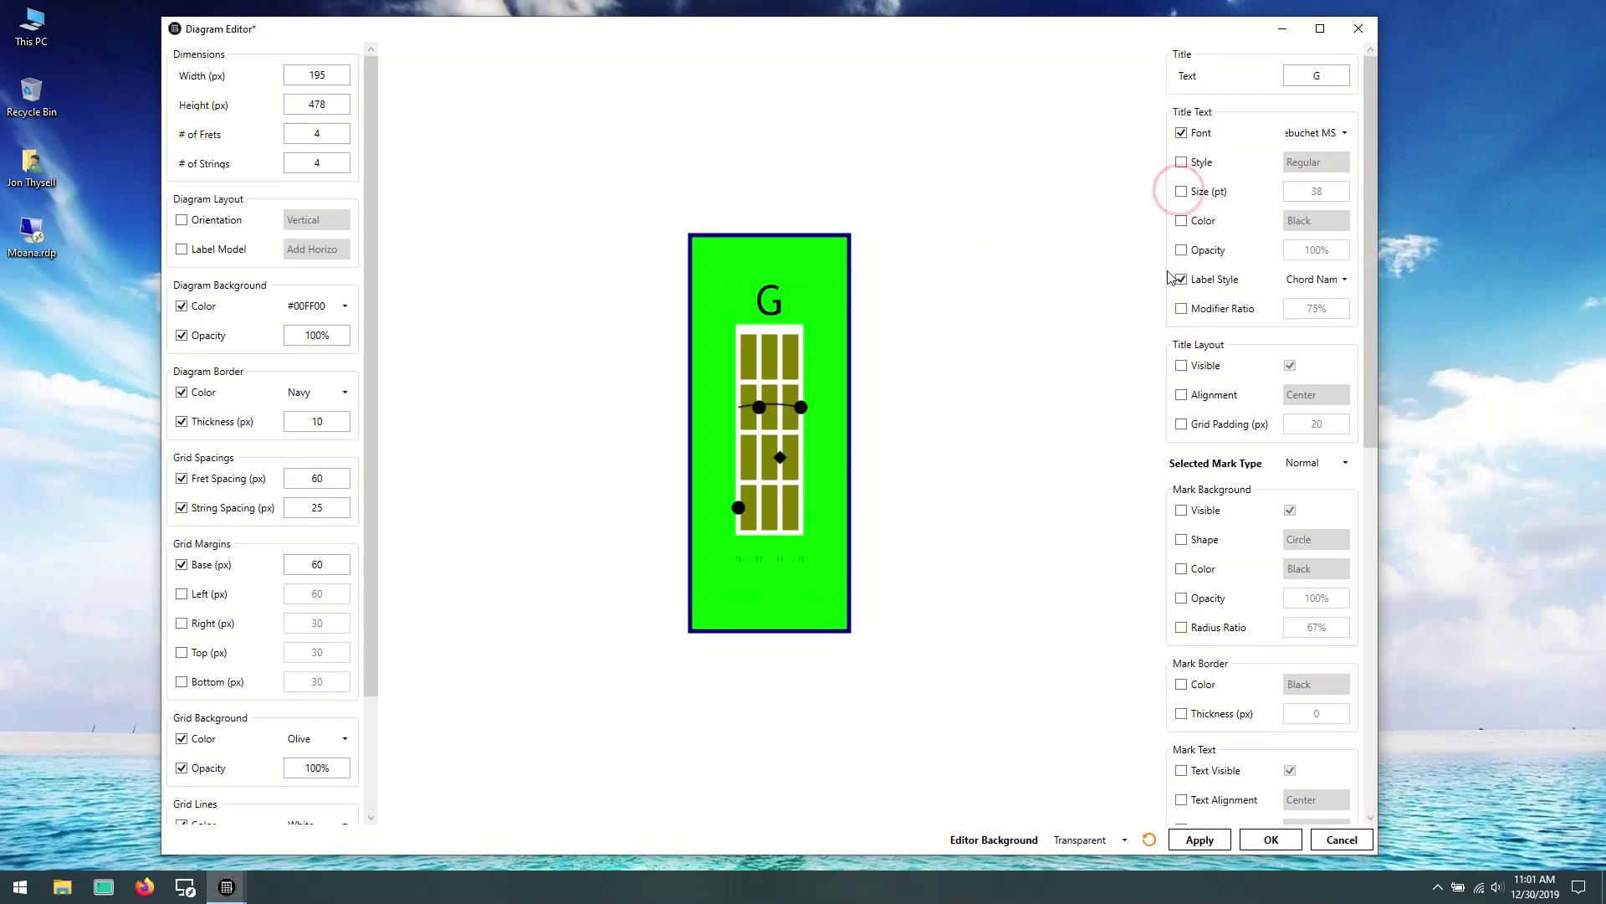
Step: Override the title text's color with Gray and its opacity with 50%, and remove both overrides again
click(1203, 221)
click(1347, 220)
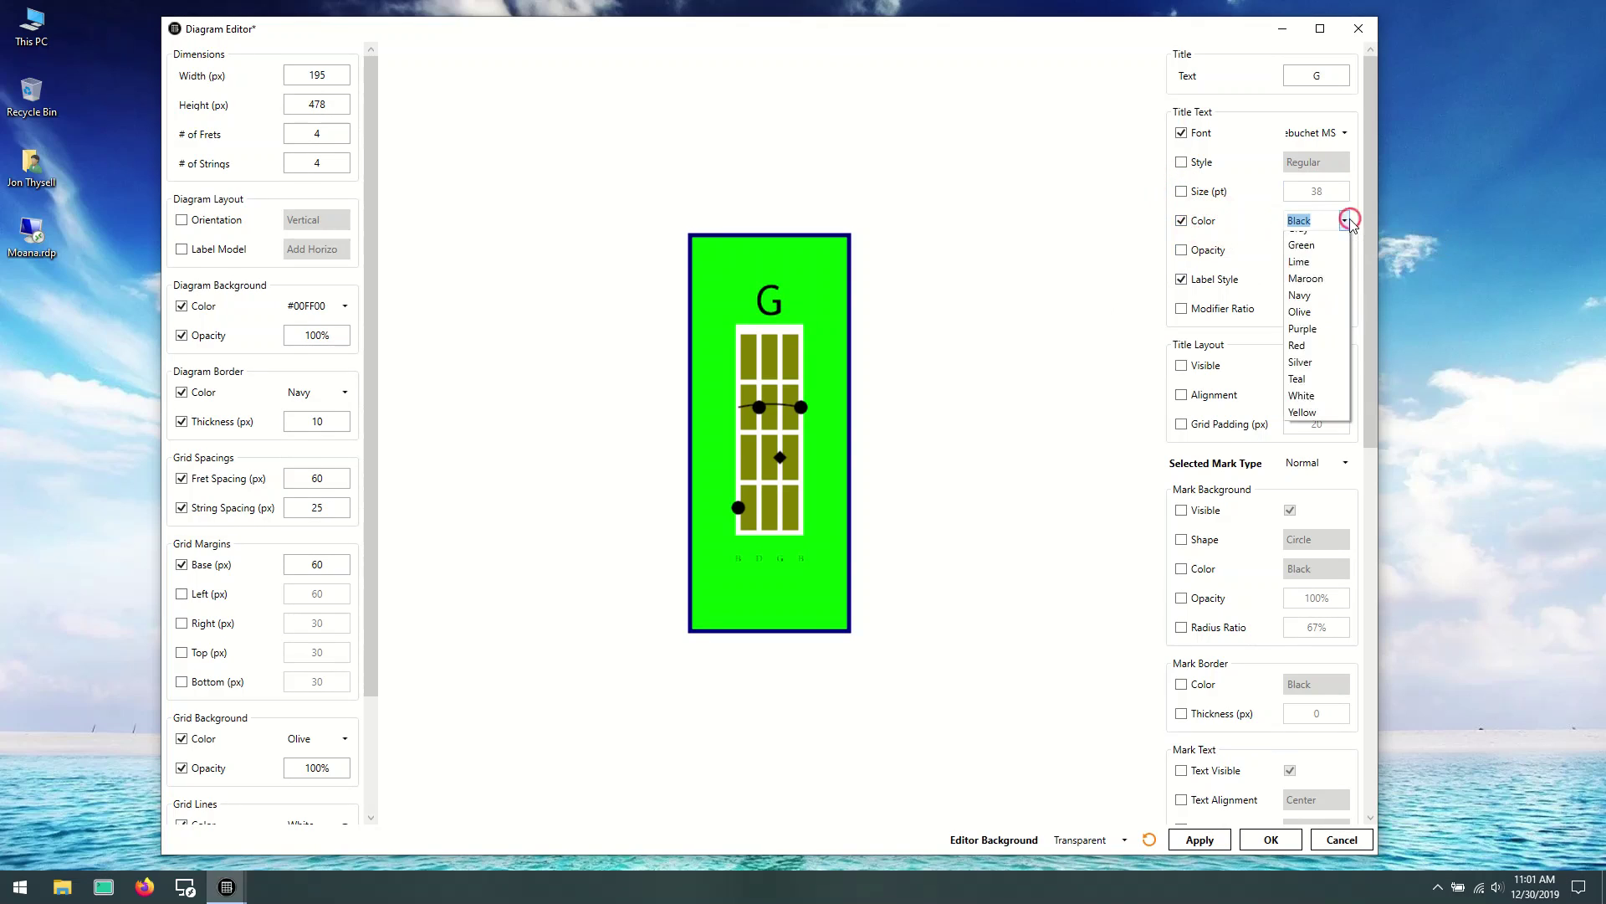
click(1310, 317)
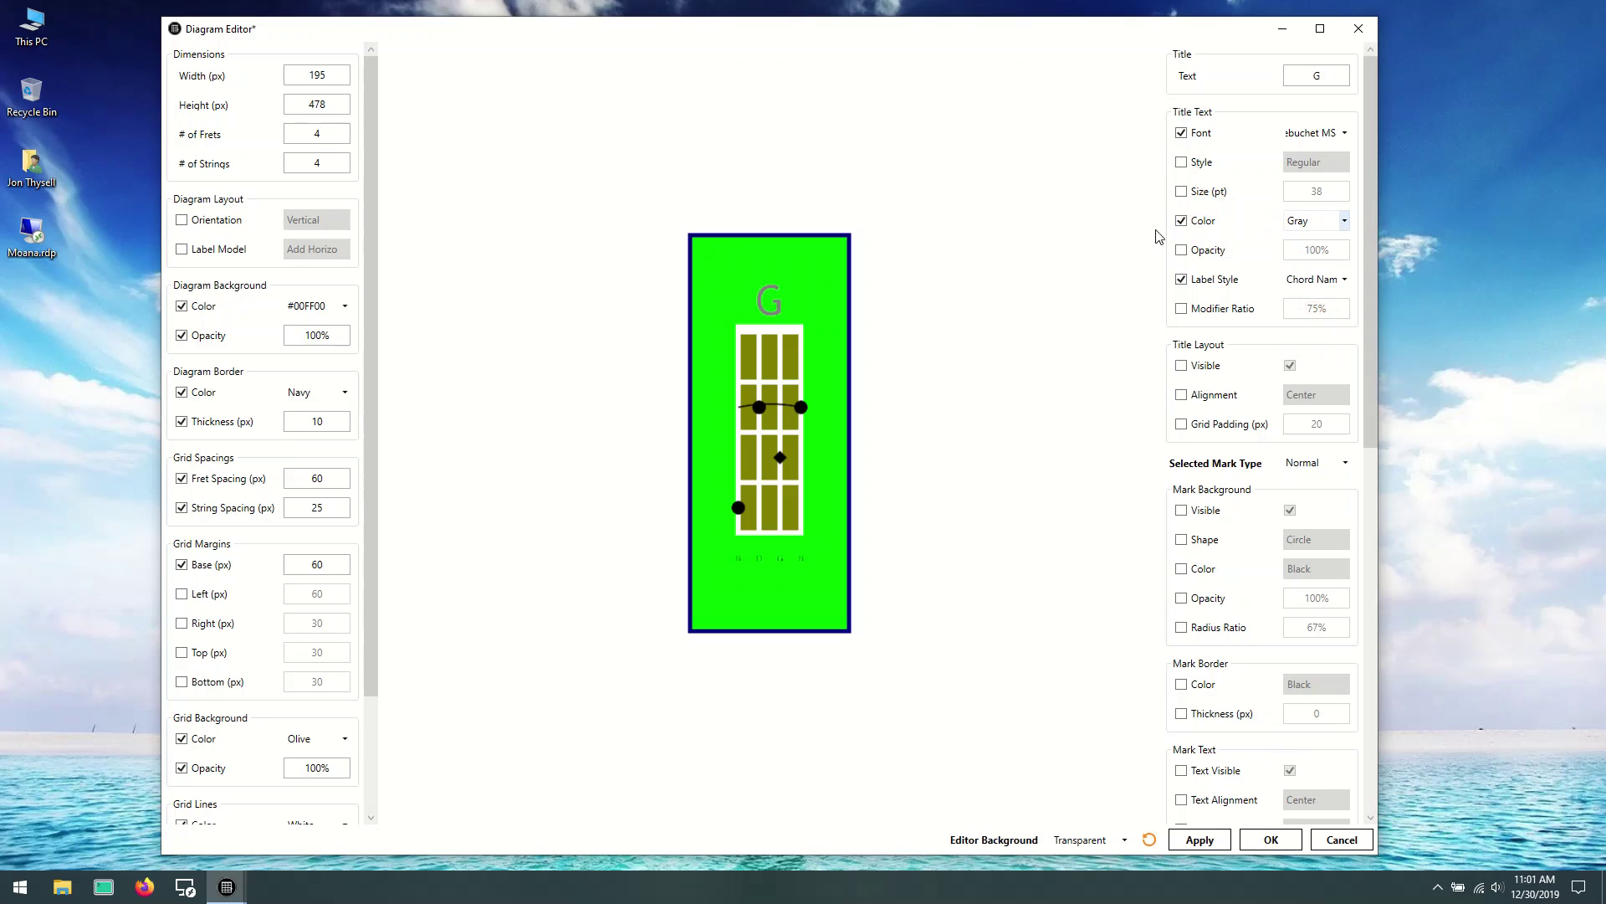
click(1181, 250)
double_click(1325, 249)
text(50)
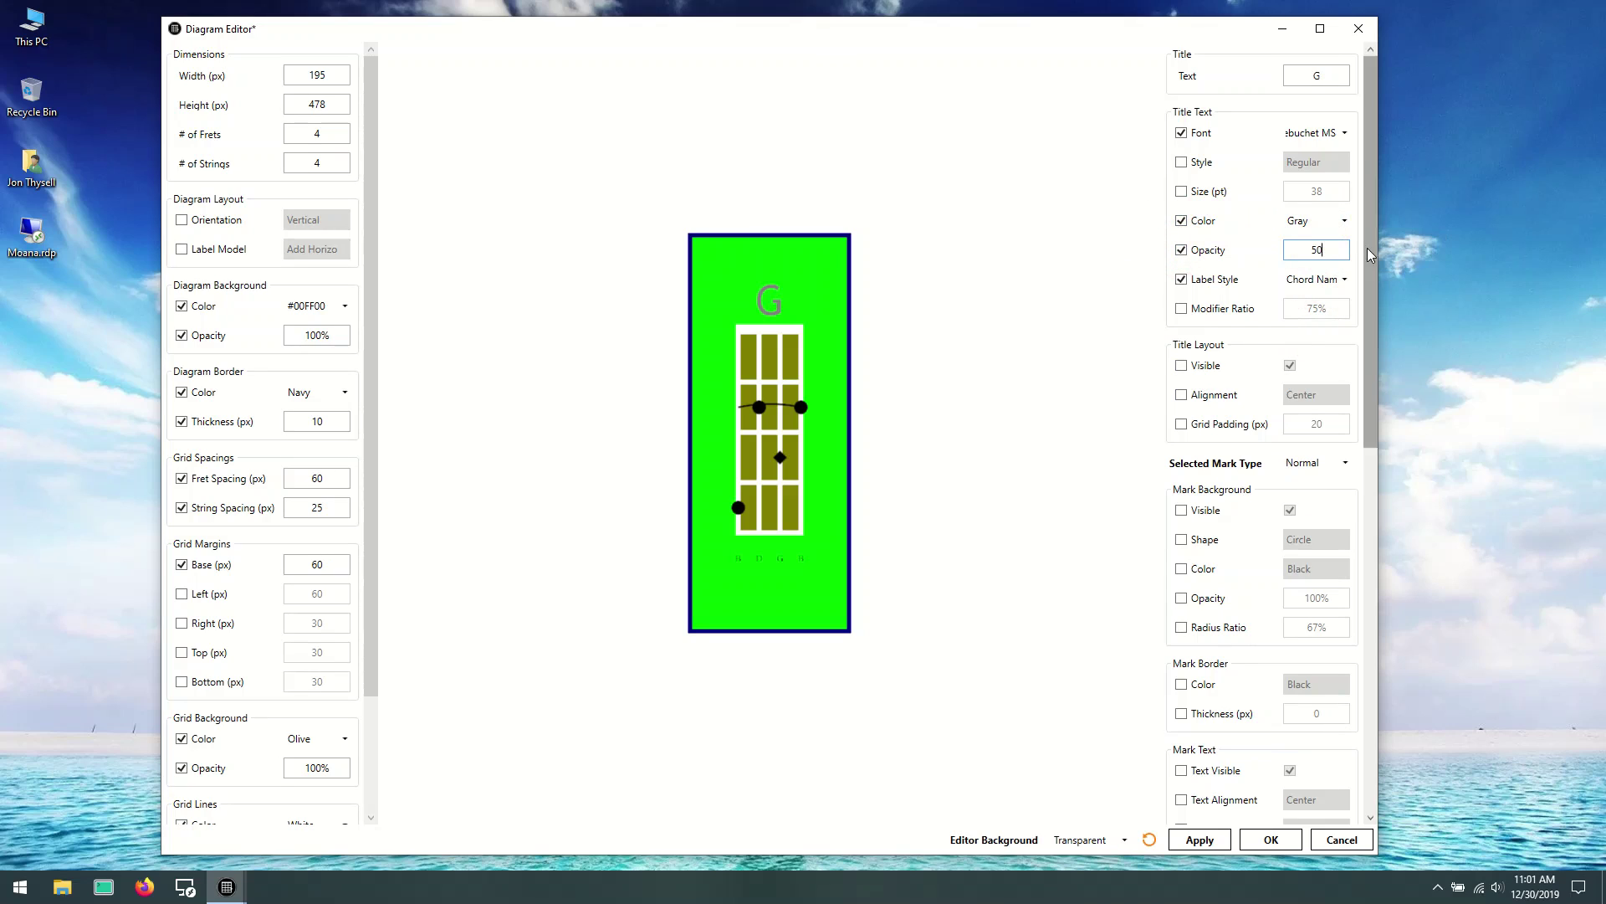
key(Return)
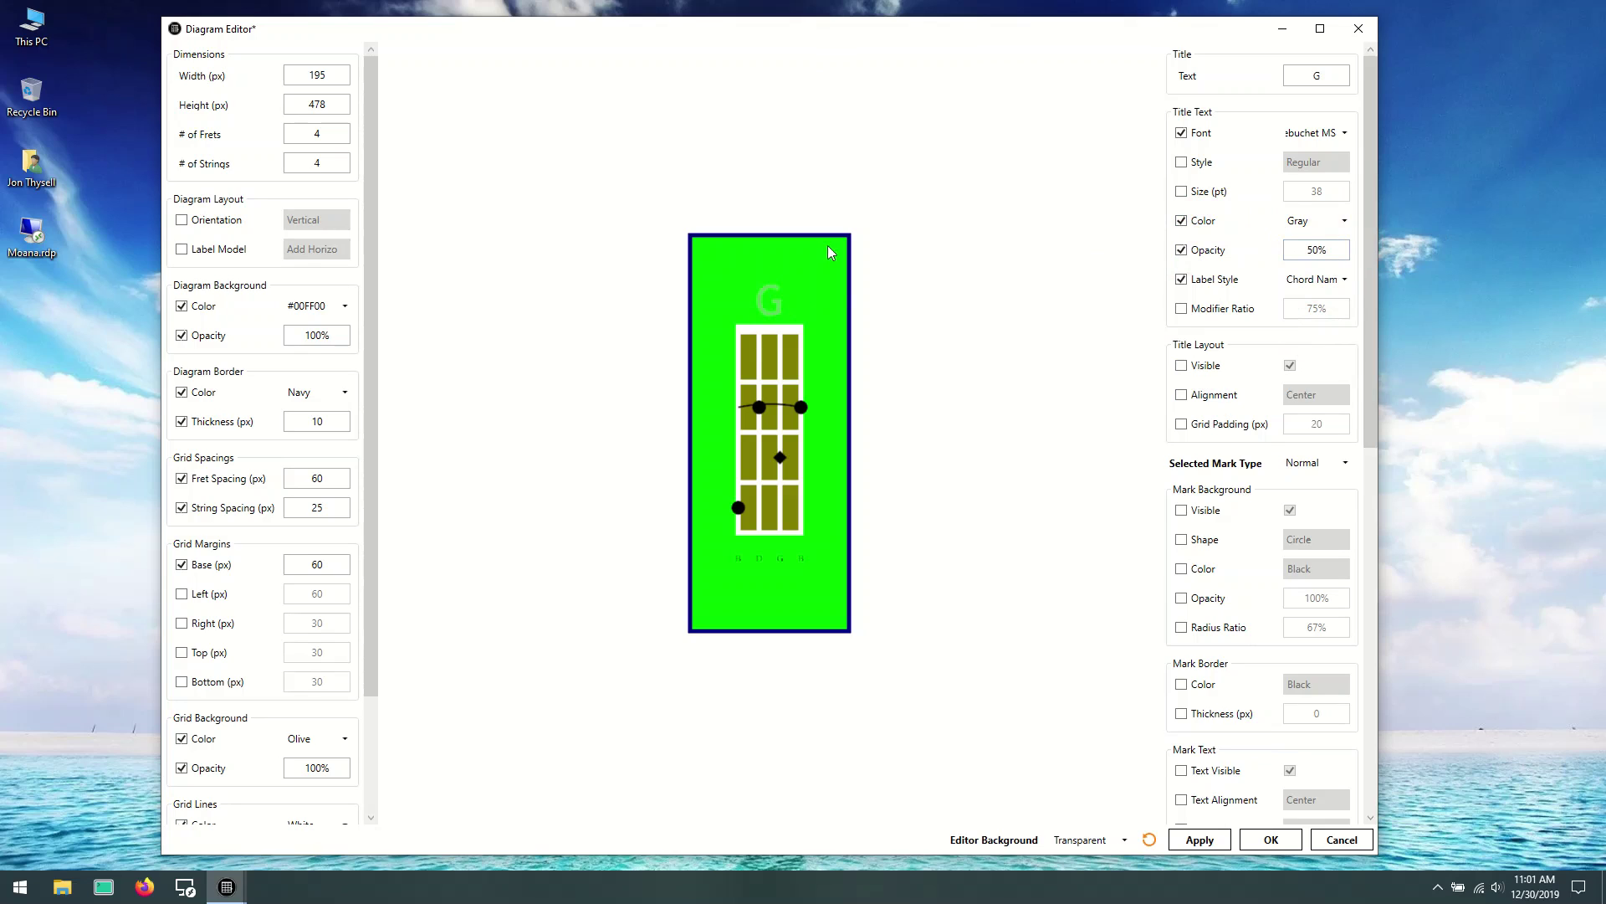
click(1182, 221)
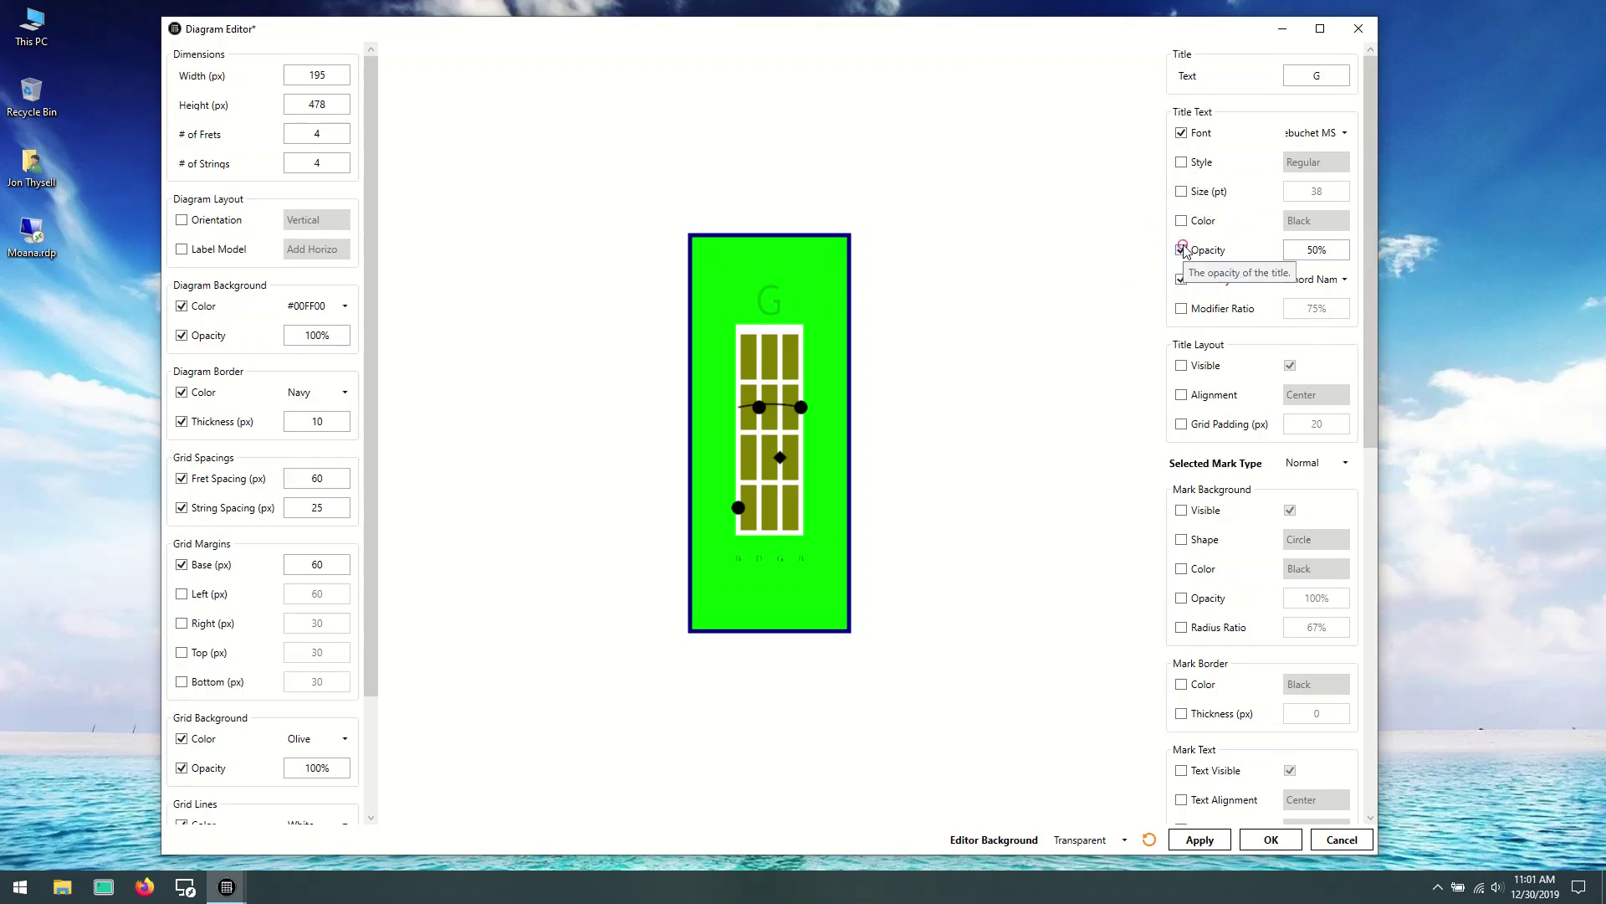
click(1181, 249)
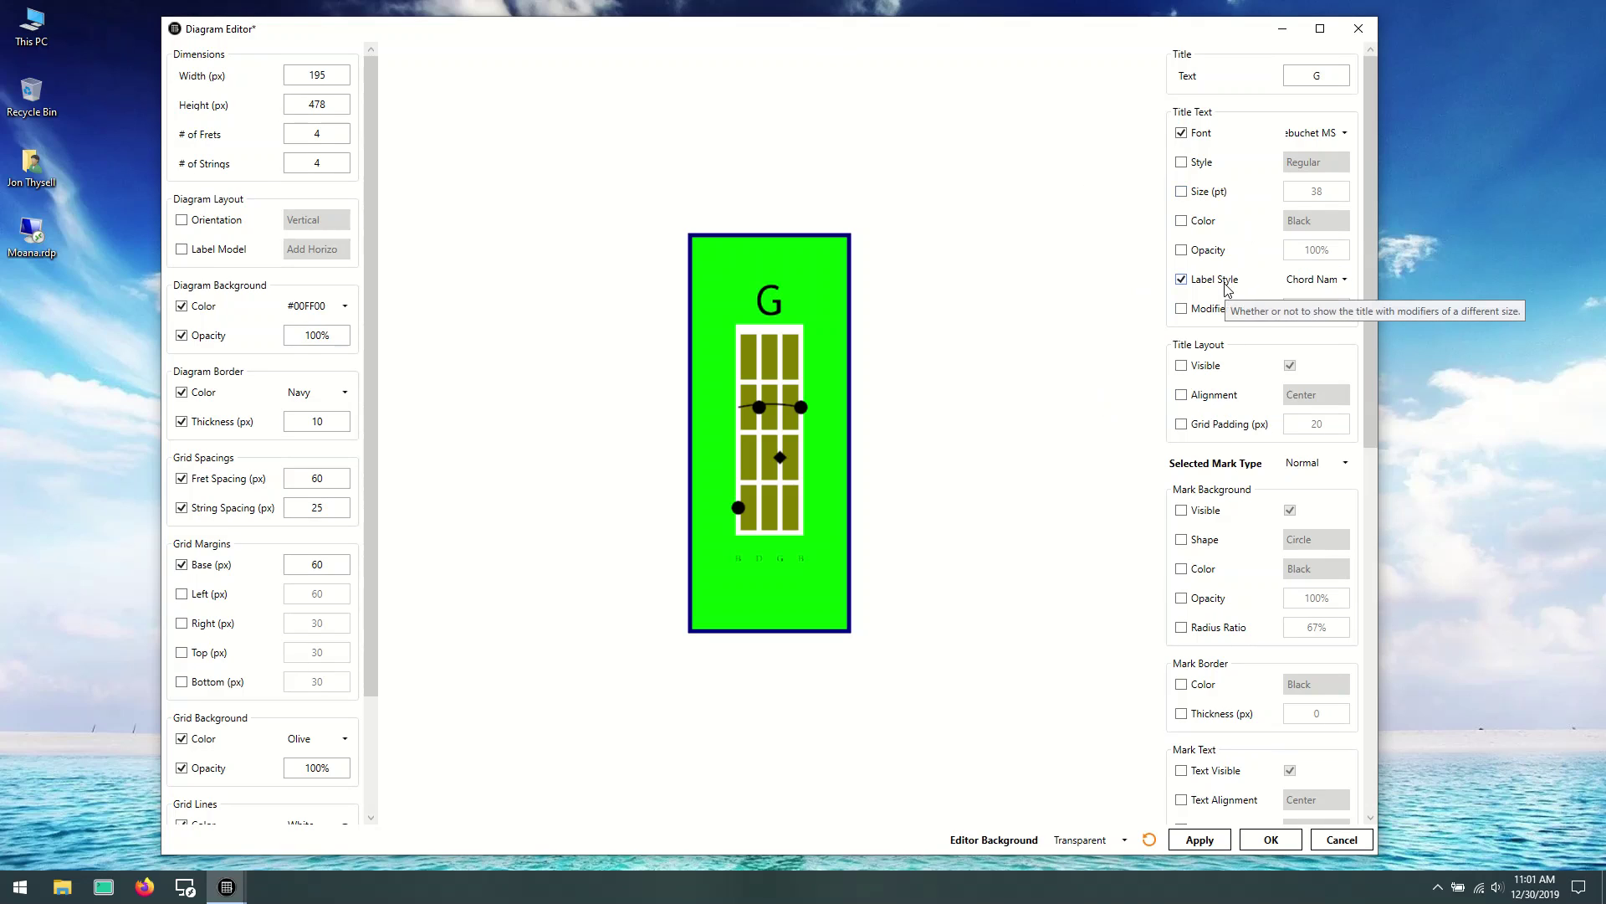
Step: Check the title's label style options, keeping Chord Name, and change the title text to "GG"
click(1343, 279)
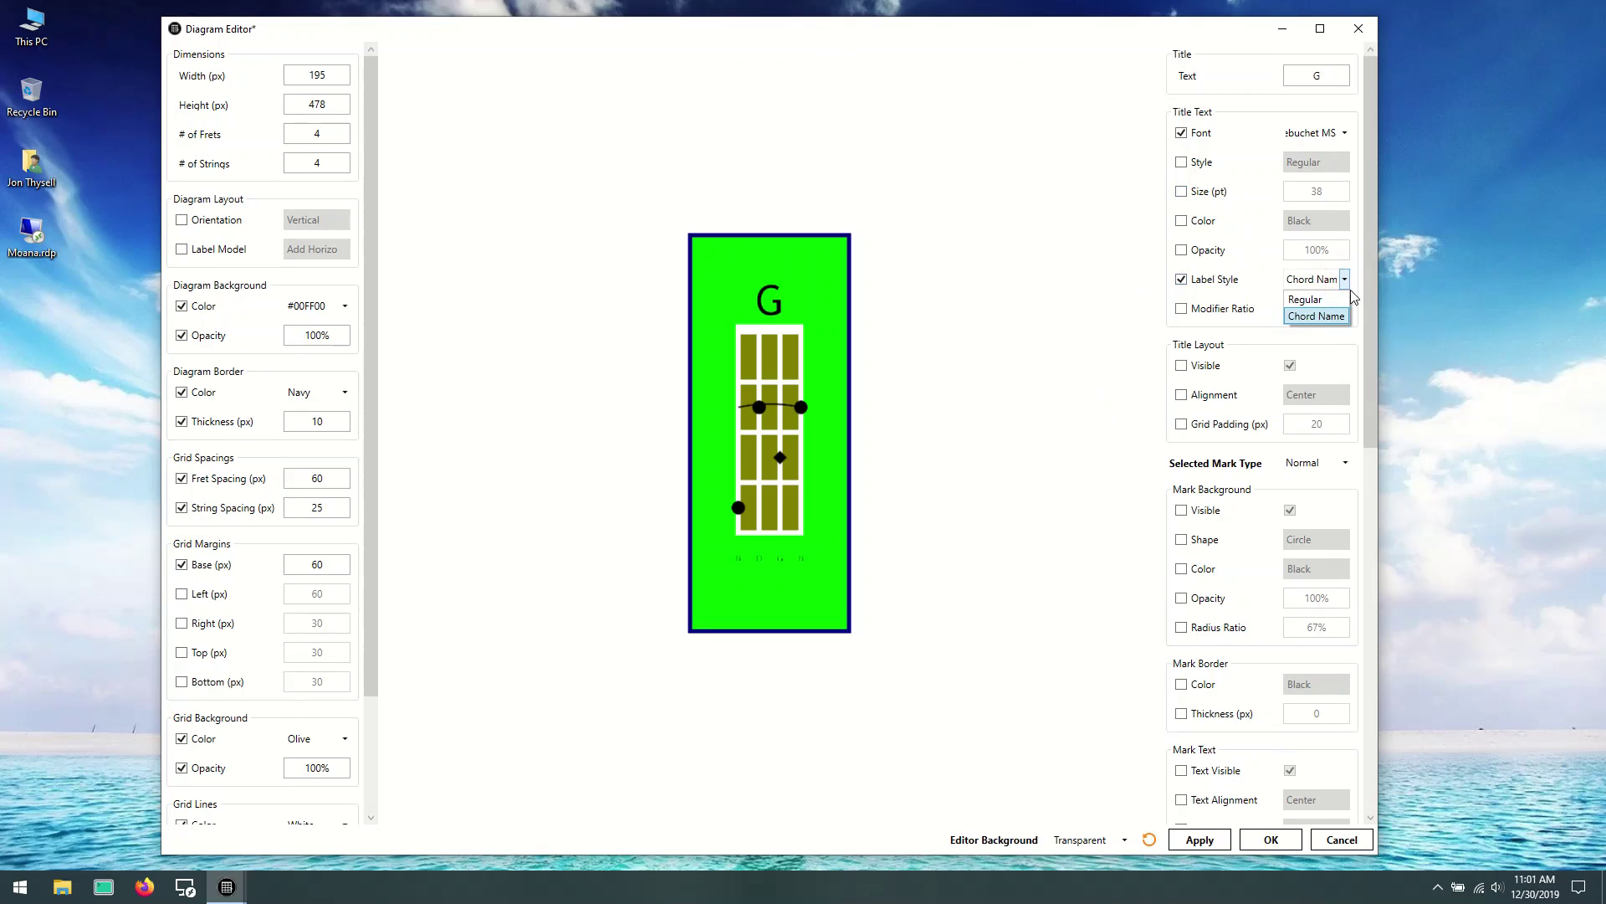
click(1347, 277)
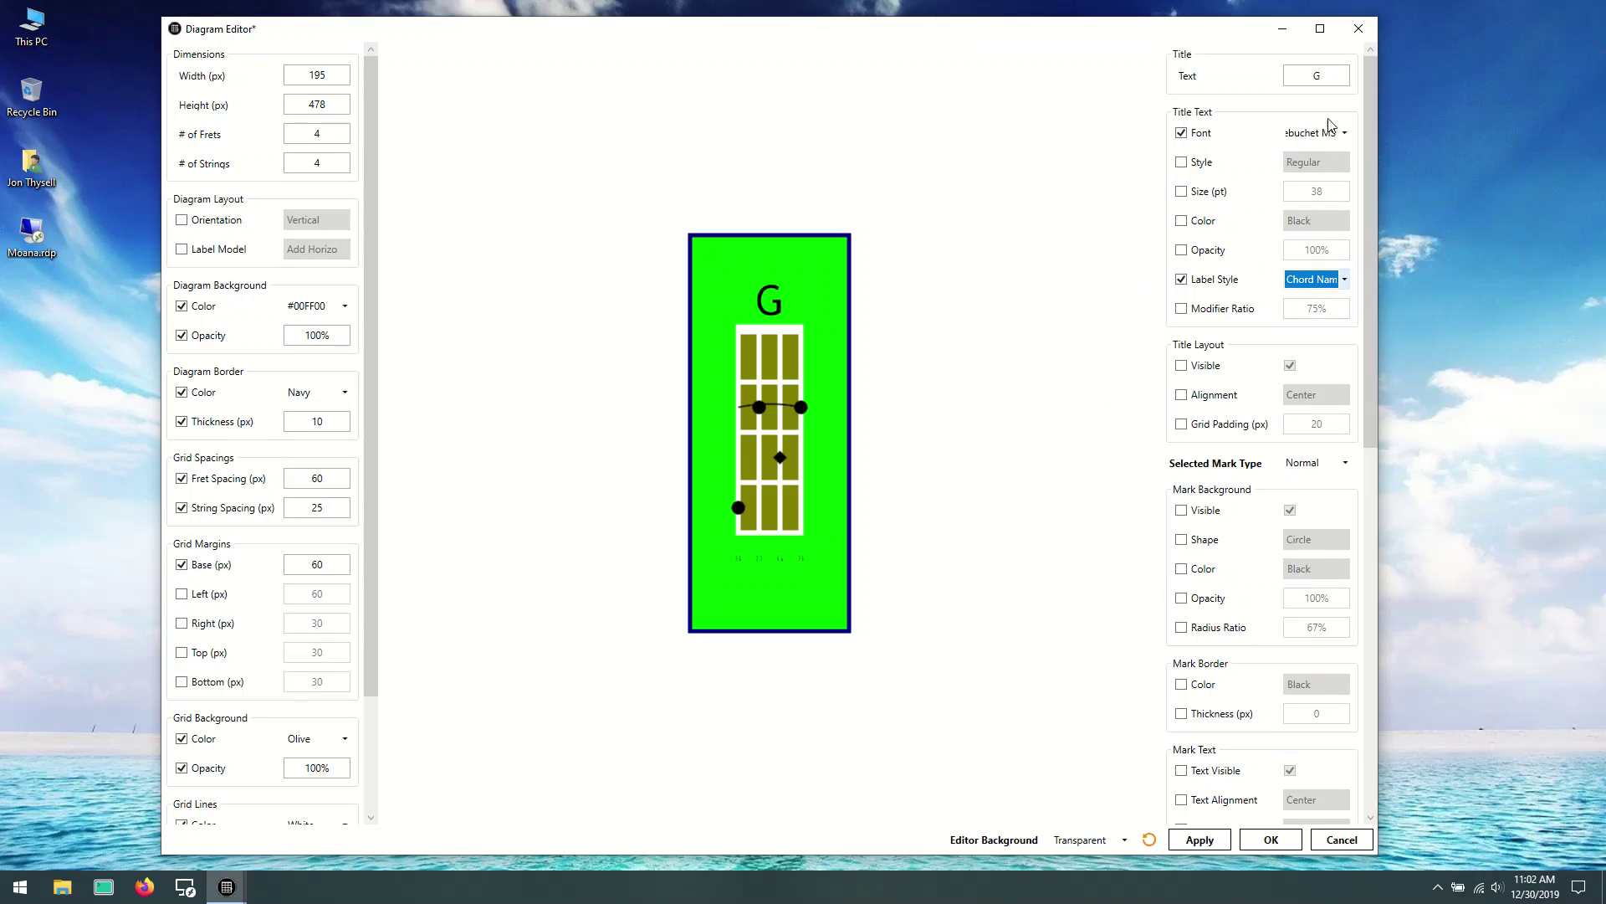
click(1332, 76)
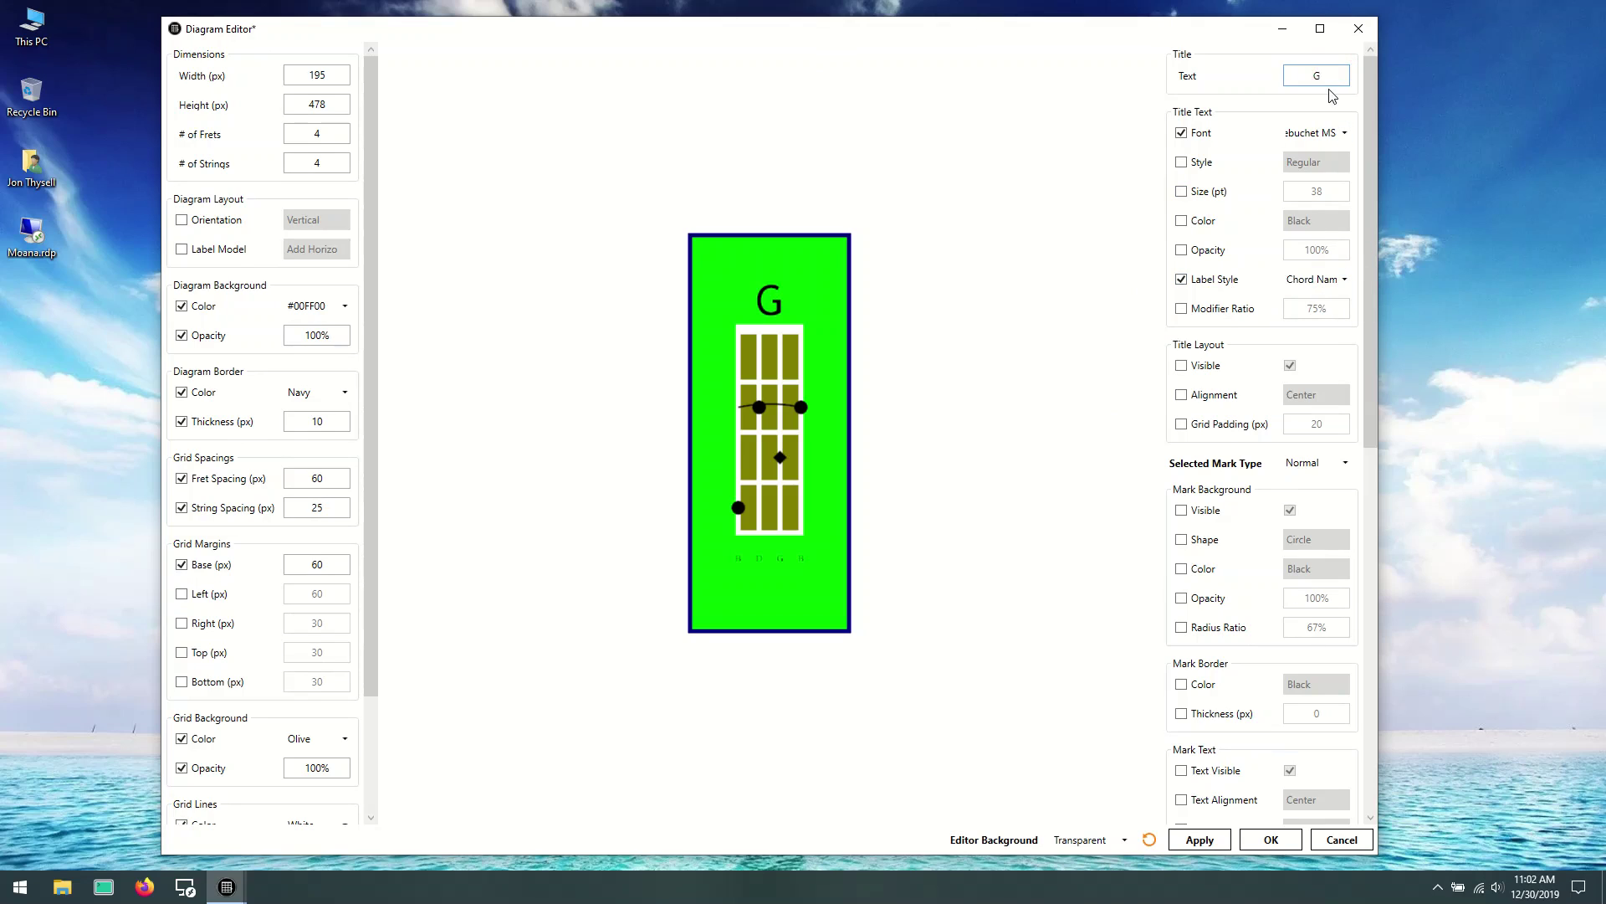
text(G)
click(937, 295)
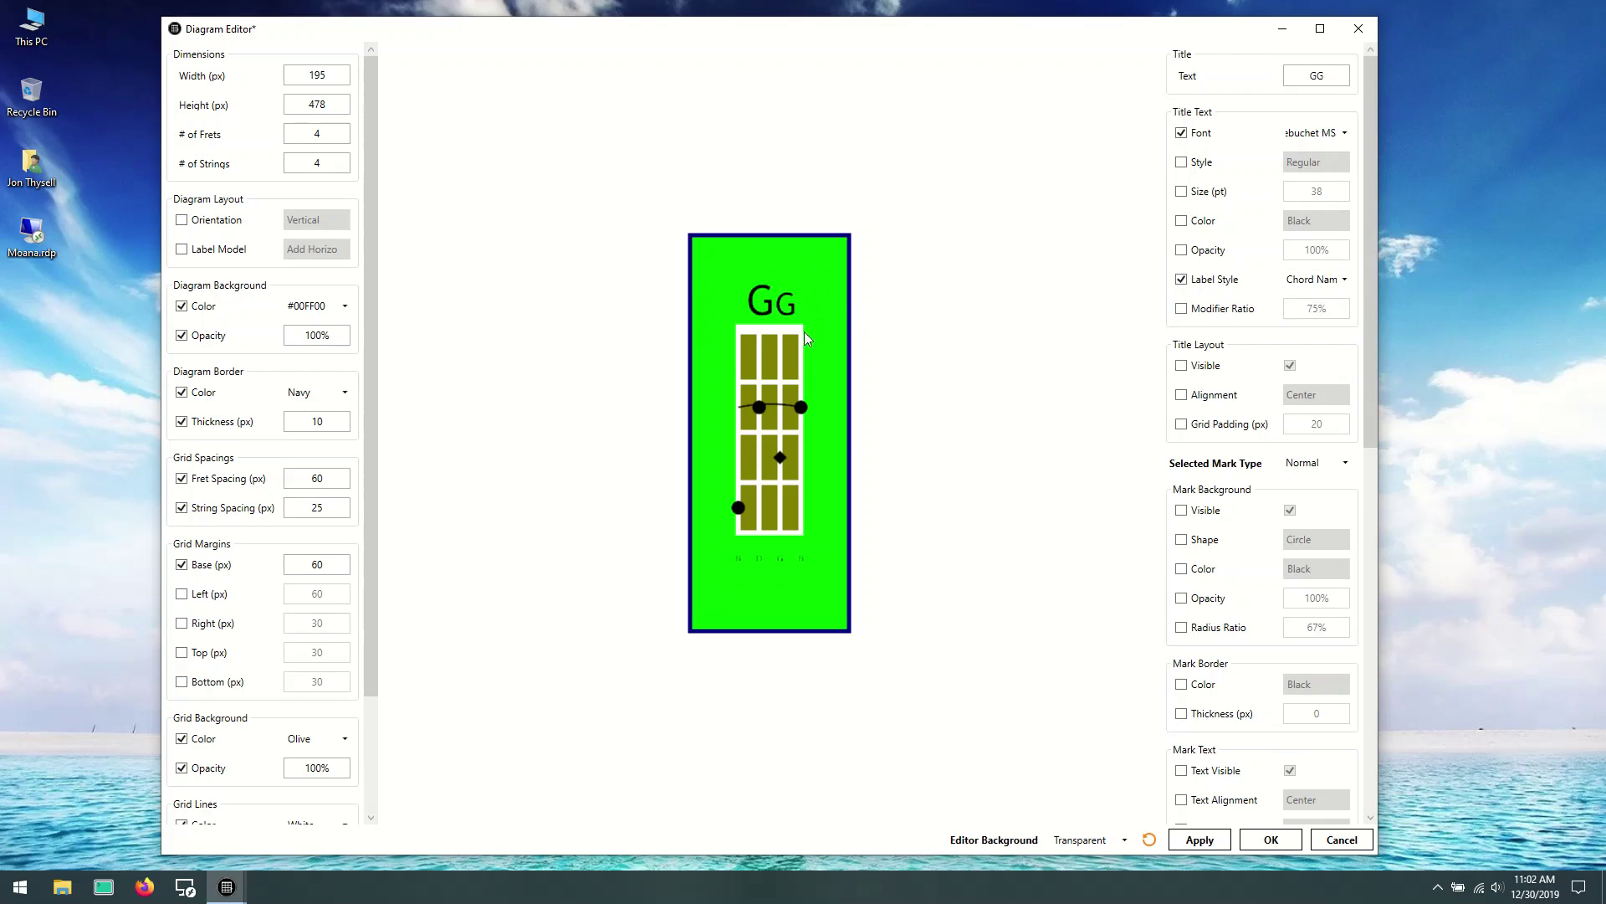
Step: Switch the title's label style to Regular and return it to Chord Name
click(1344, 279)
click(1326, 301)
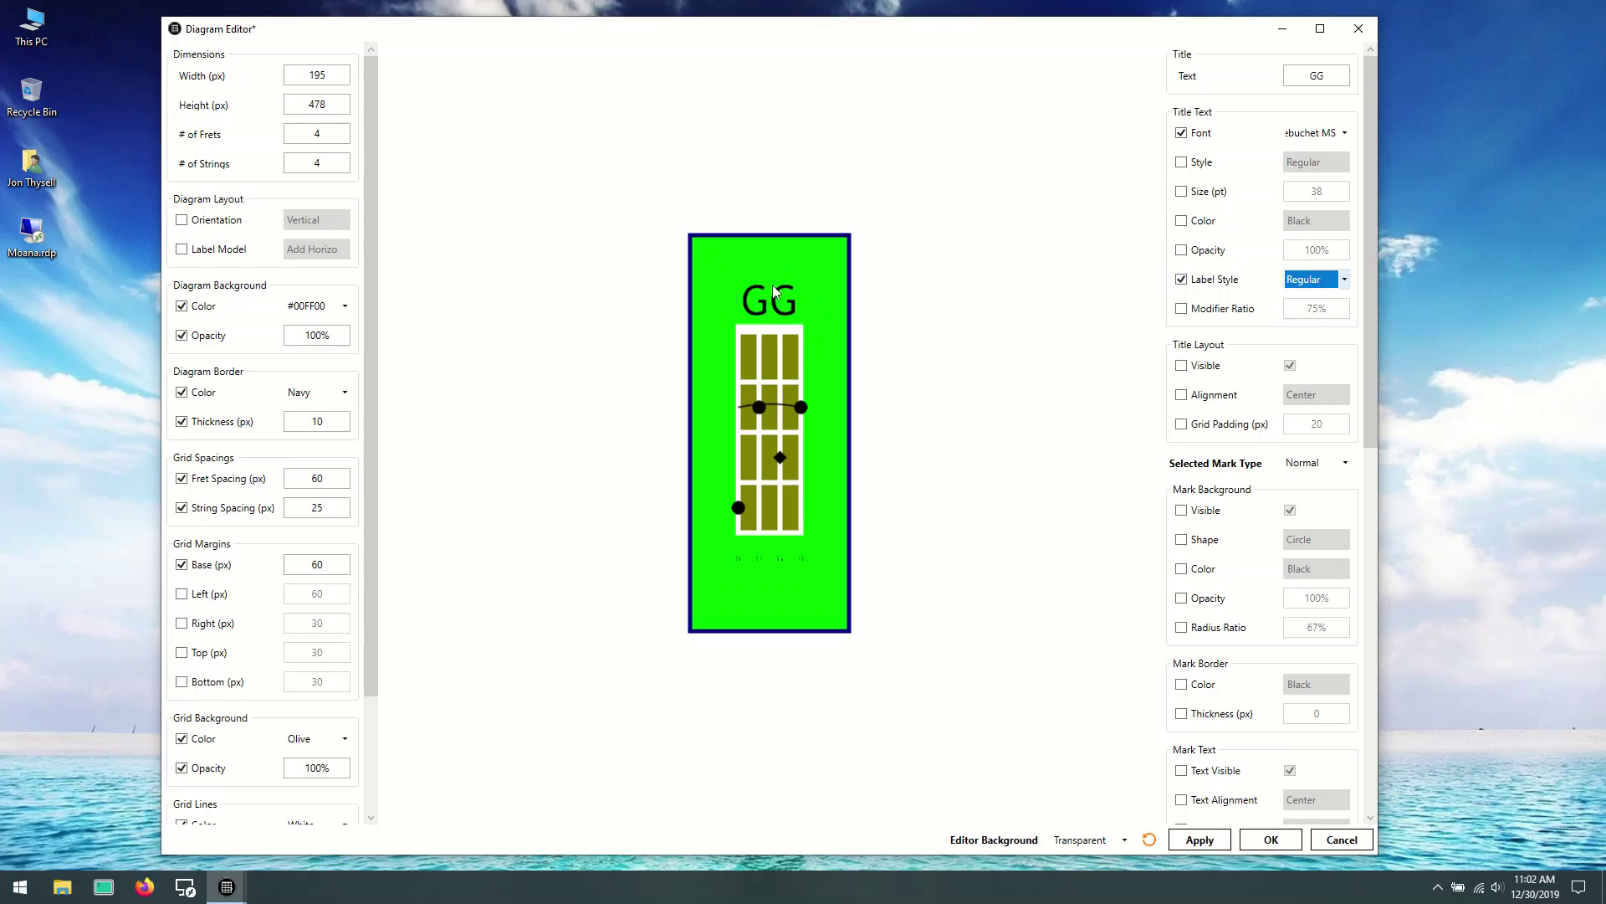
click(1235, 287)
click(1182, 278)
click(1344, 279)
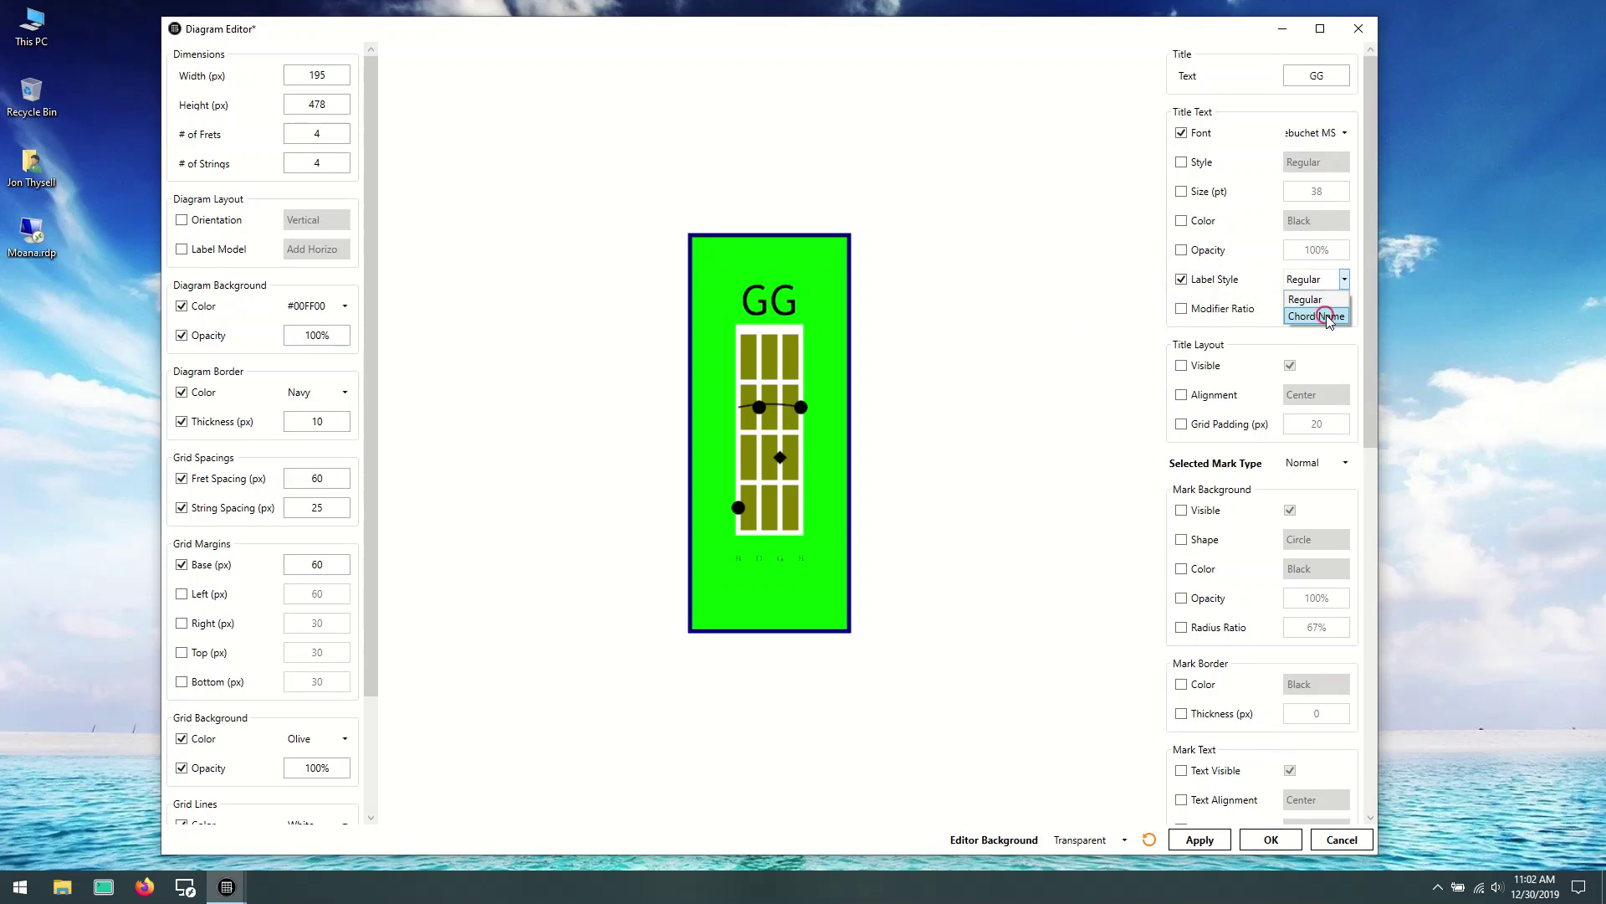
click(1331, 315)
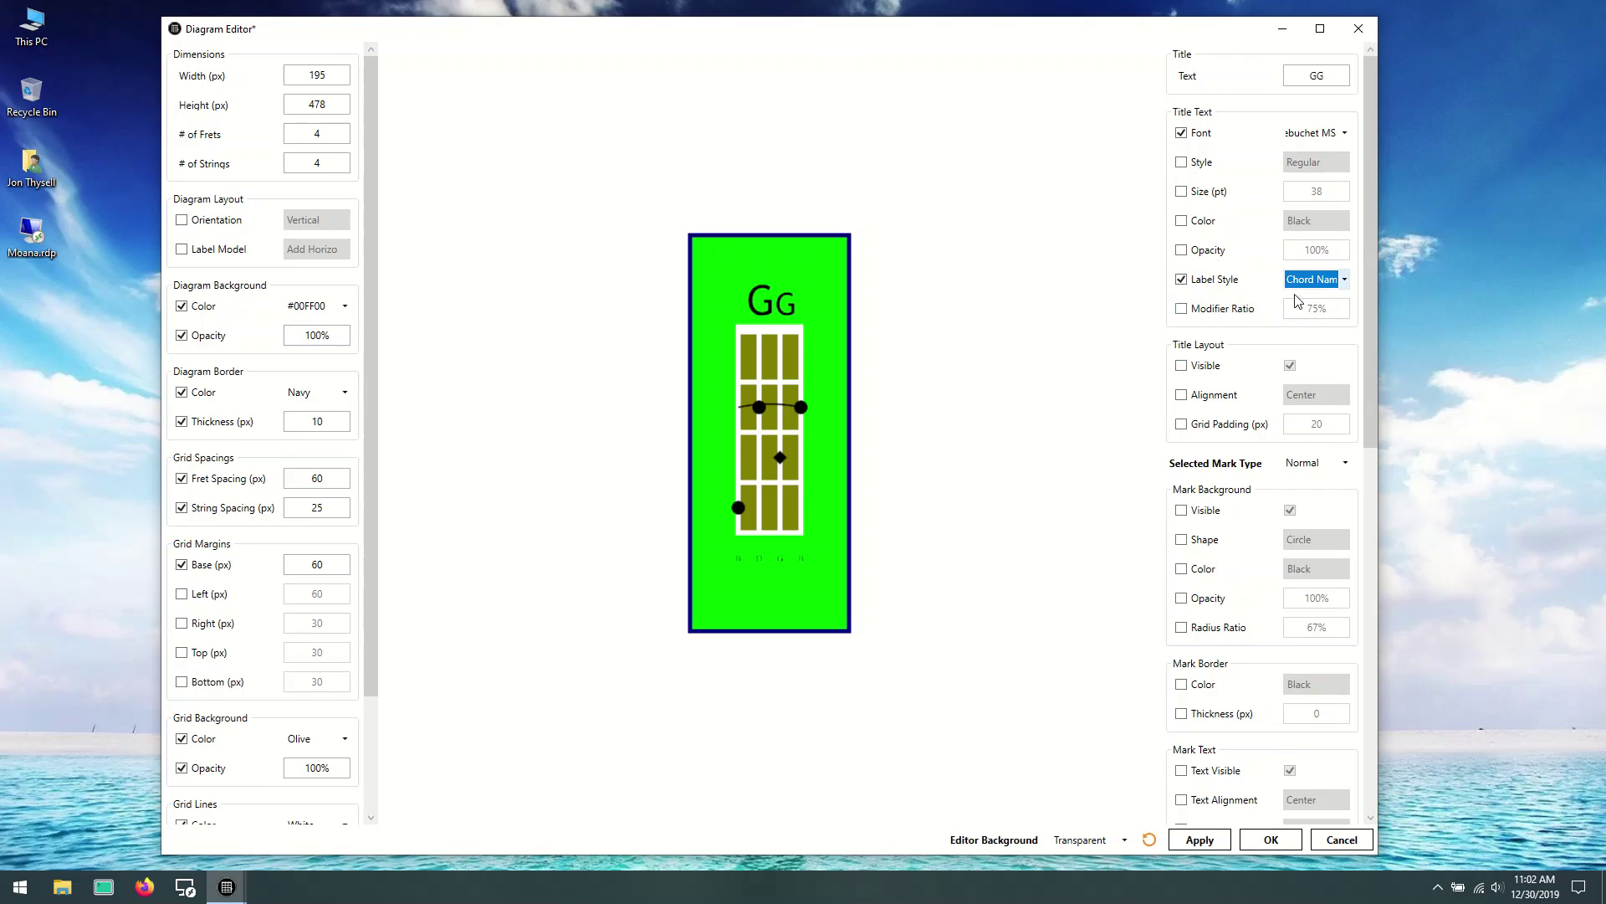
Step: Override the title text's modifier ratio with 50%
click(1222, 311)
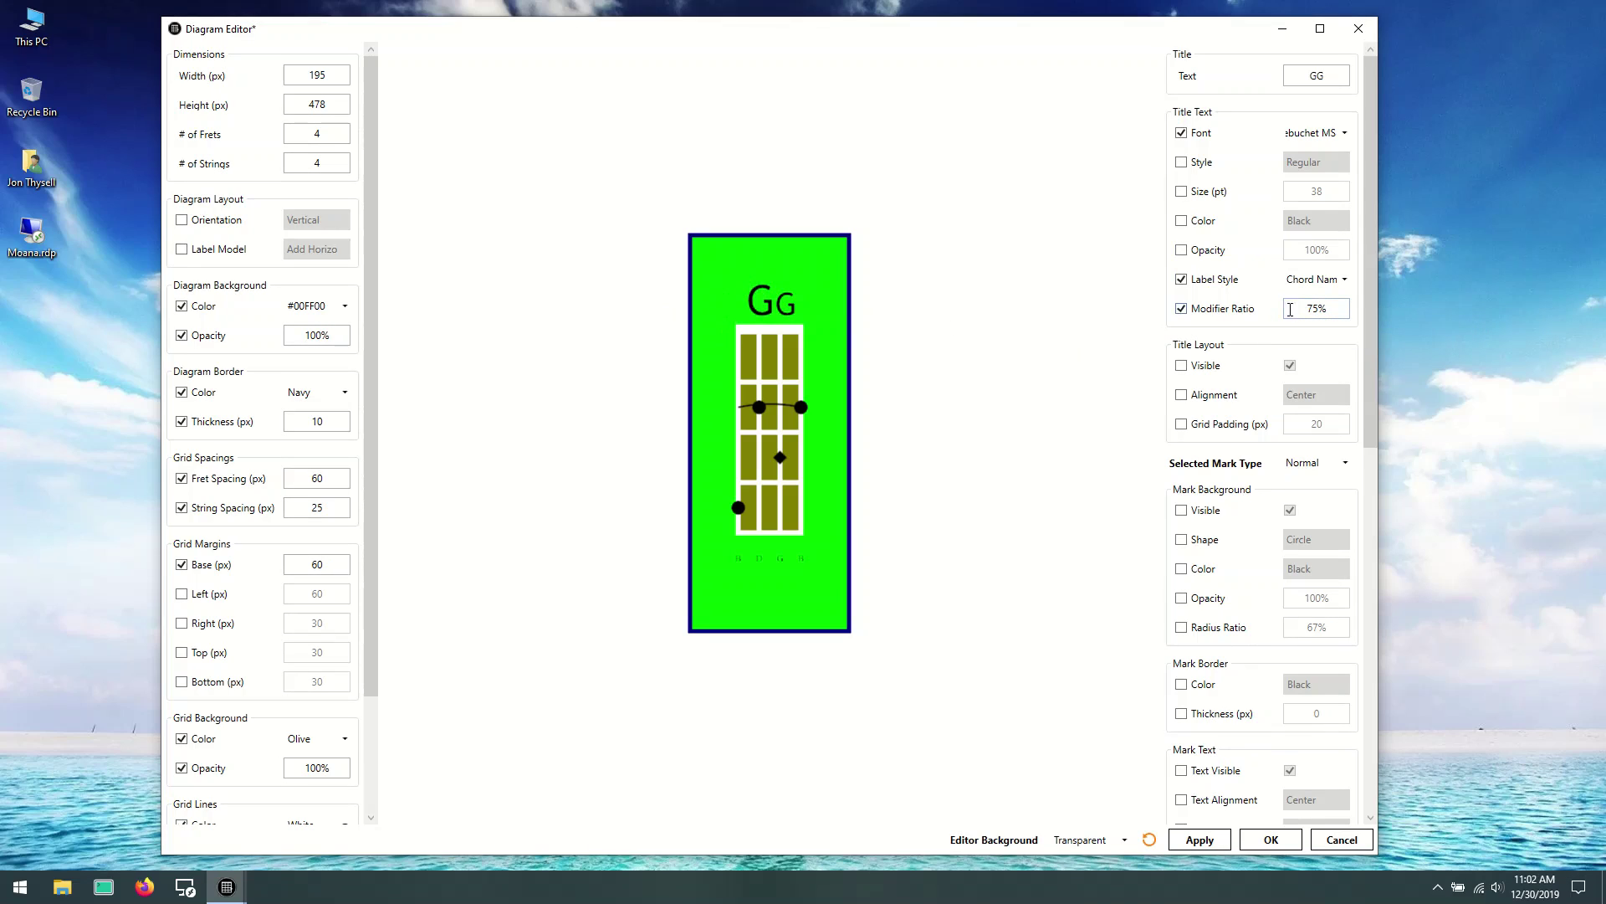
double_click(1332, 309)
text(50)
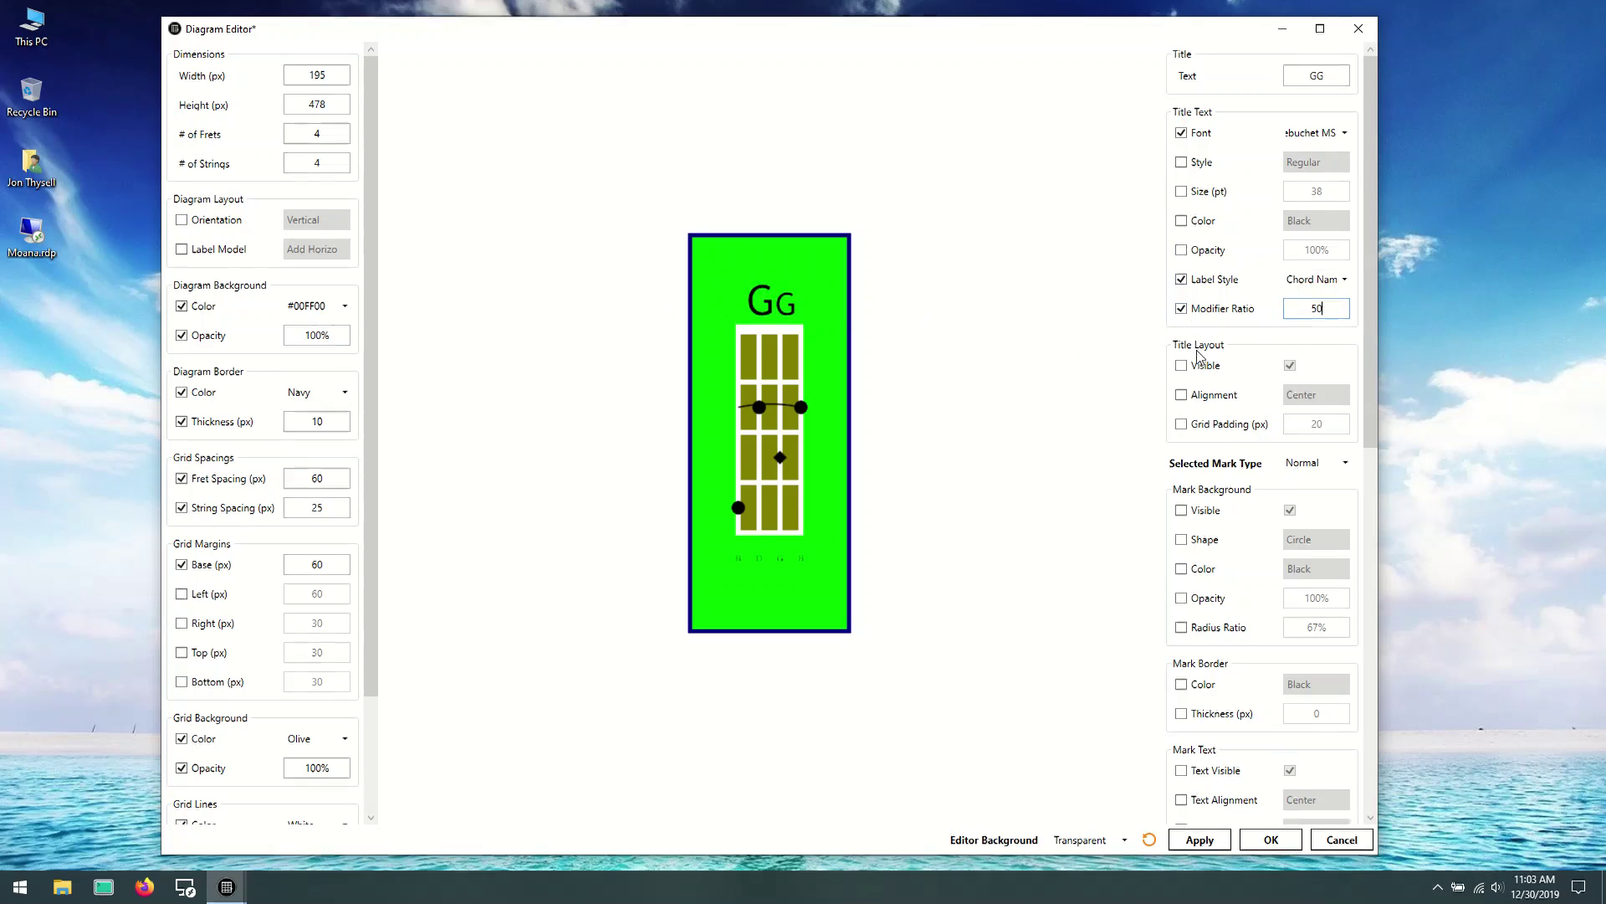
key(Return)
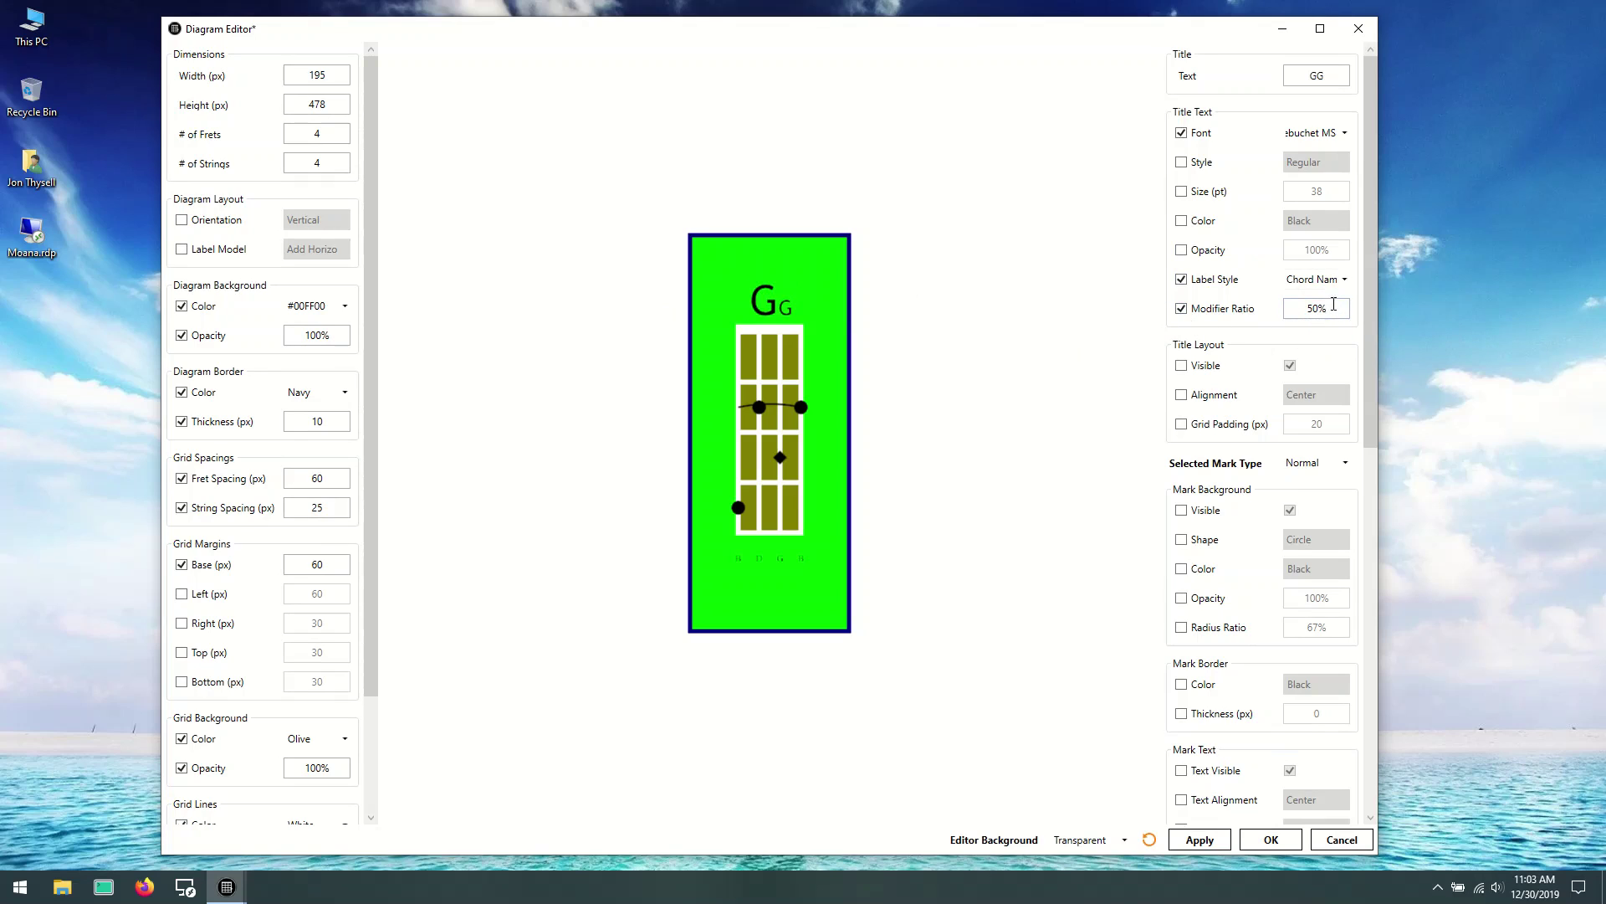
Step: Change the diagram's title text to "G7"
click(1325, 76)
key(BackSpace)
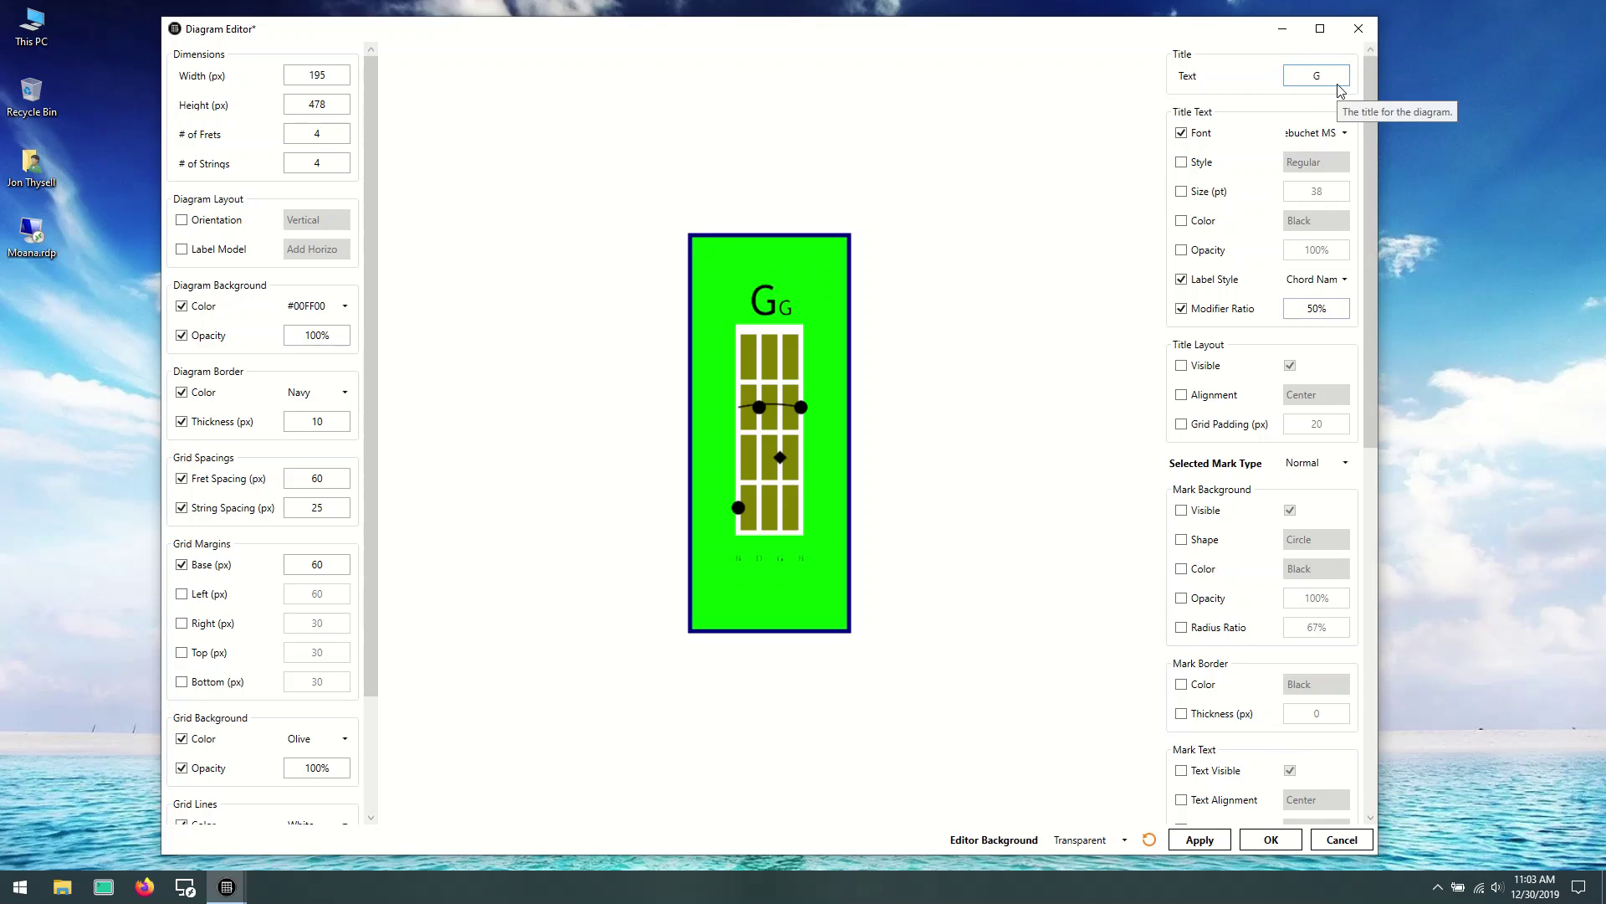
text(7)
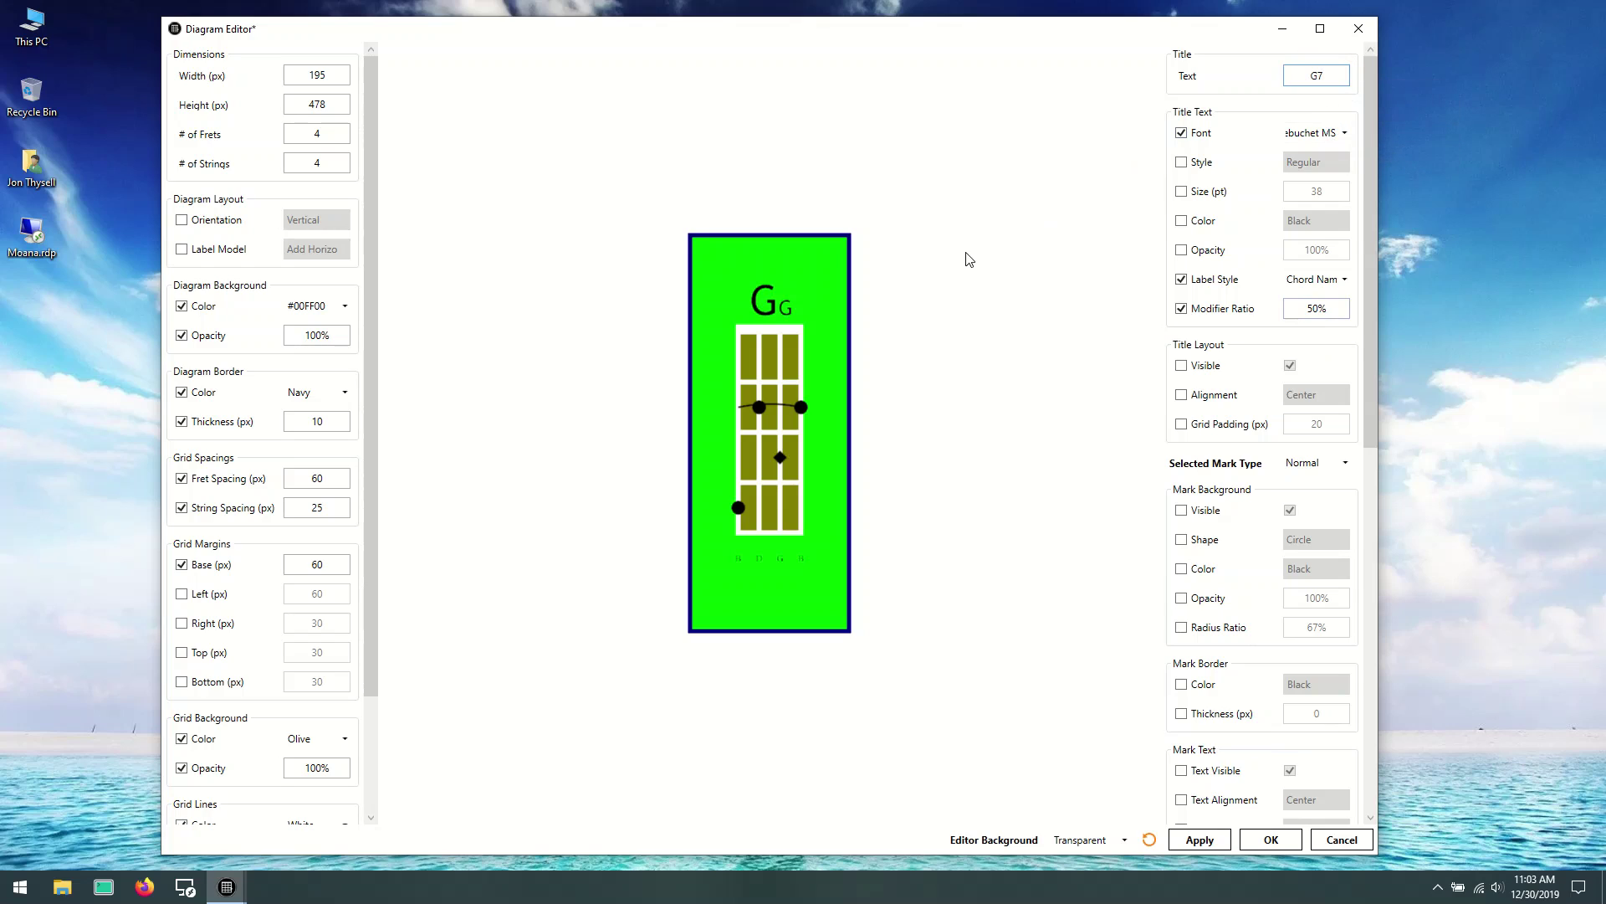
click(968, 258)
Step: Remove the title's label style override, enable it again and set it back to Chord Name
click(1212, 283)
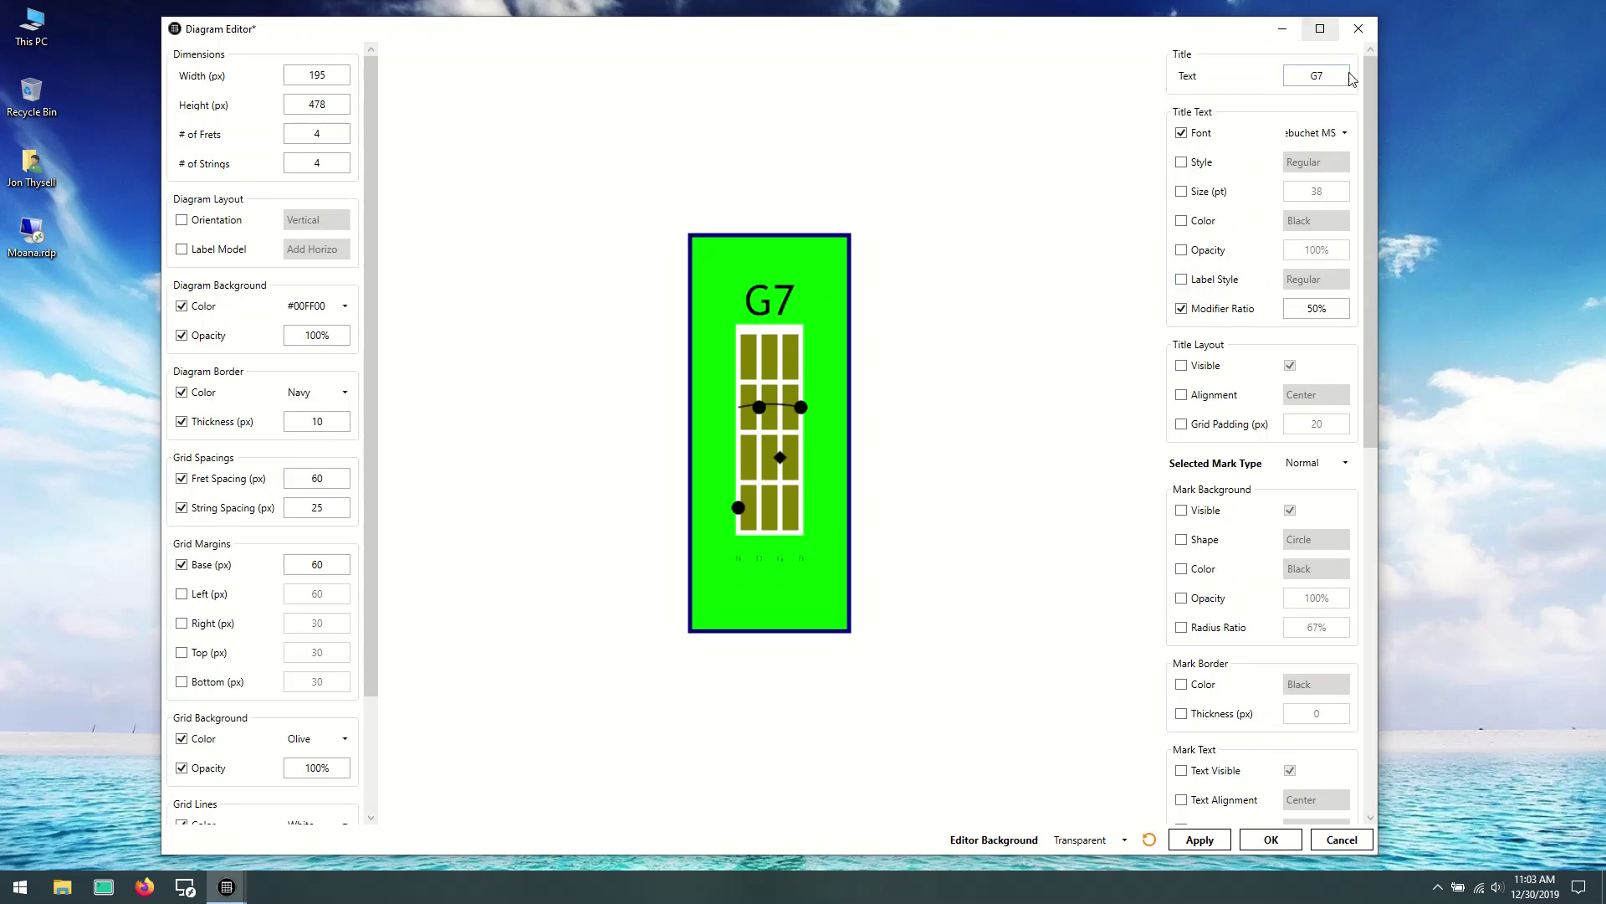
click(1215, 283)
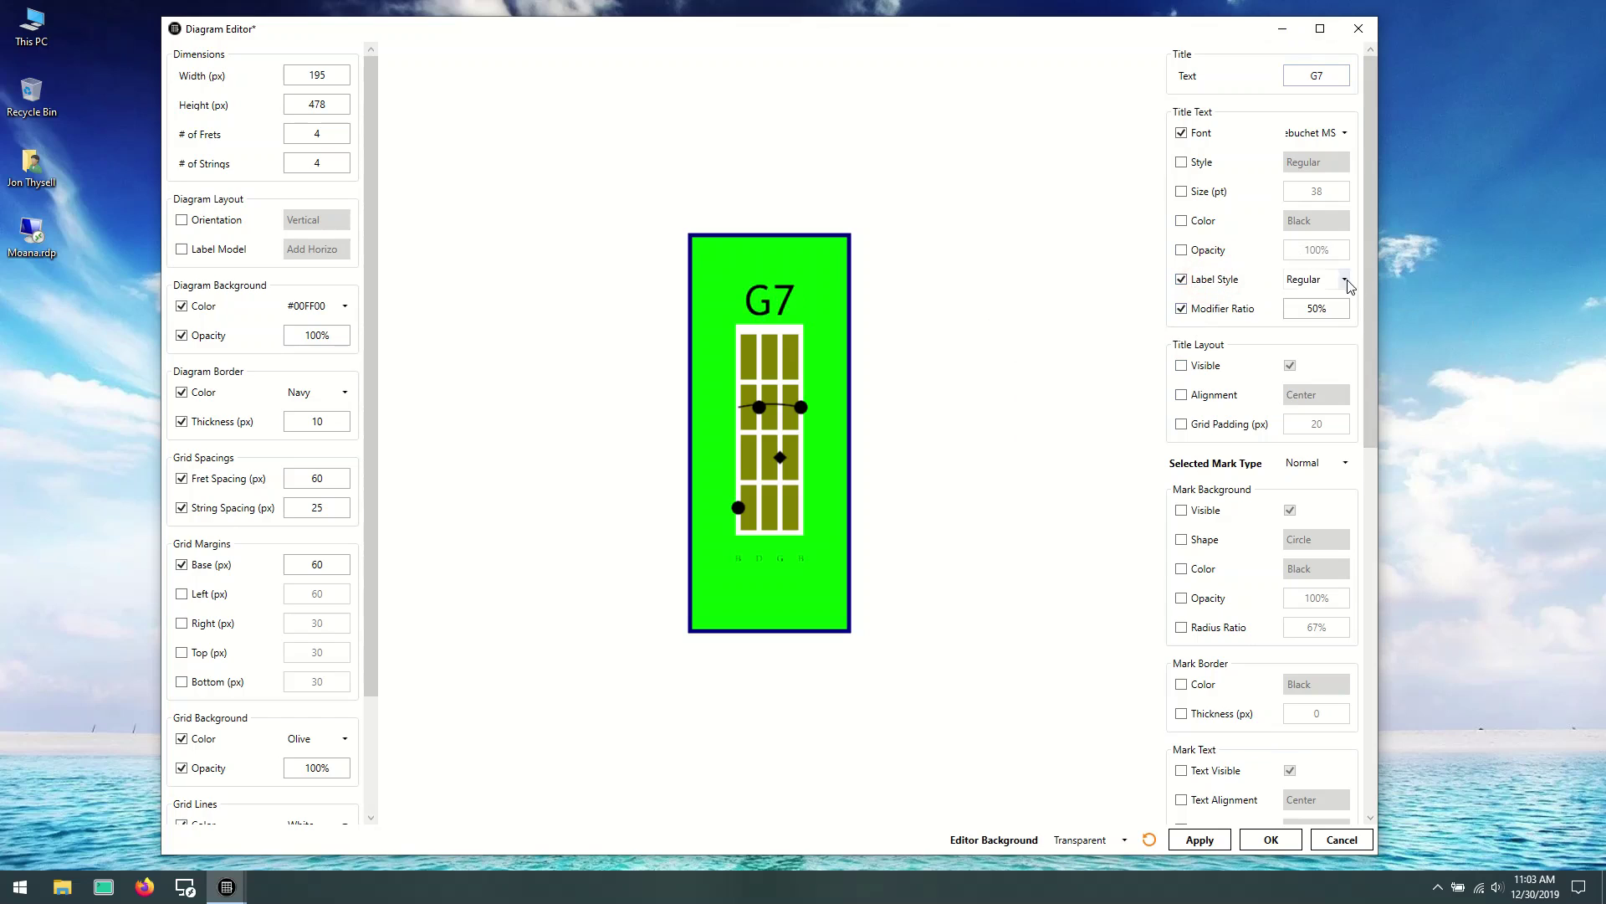
click(1345, 279)
click(1311, 316)
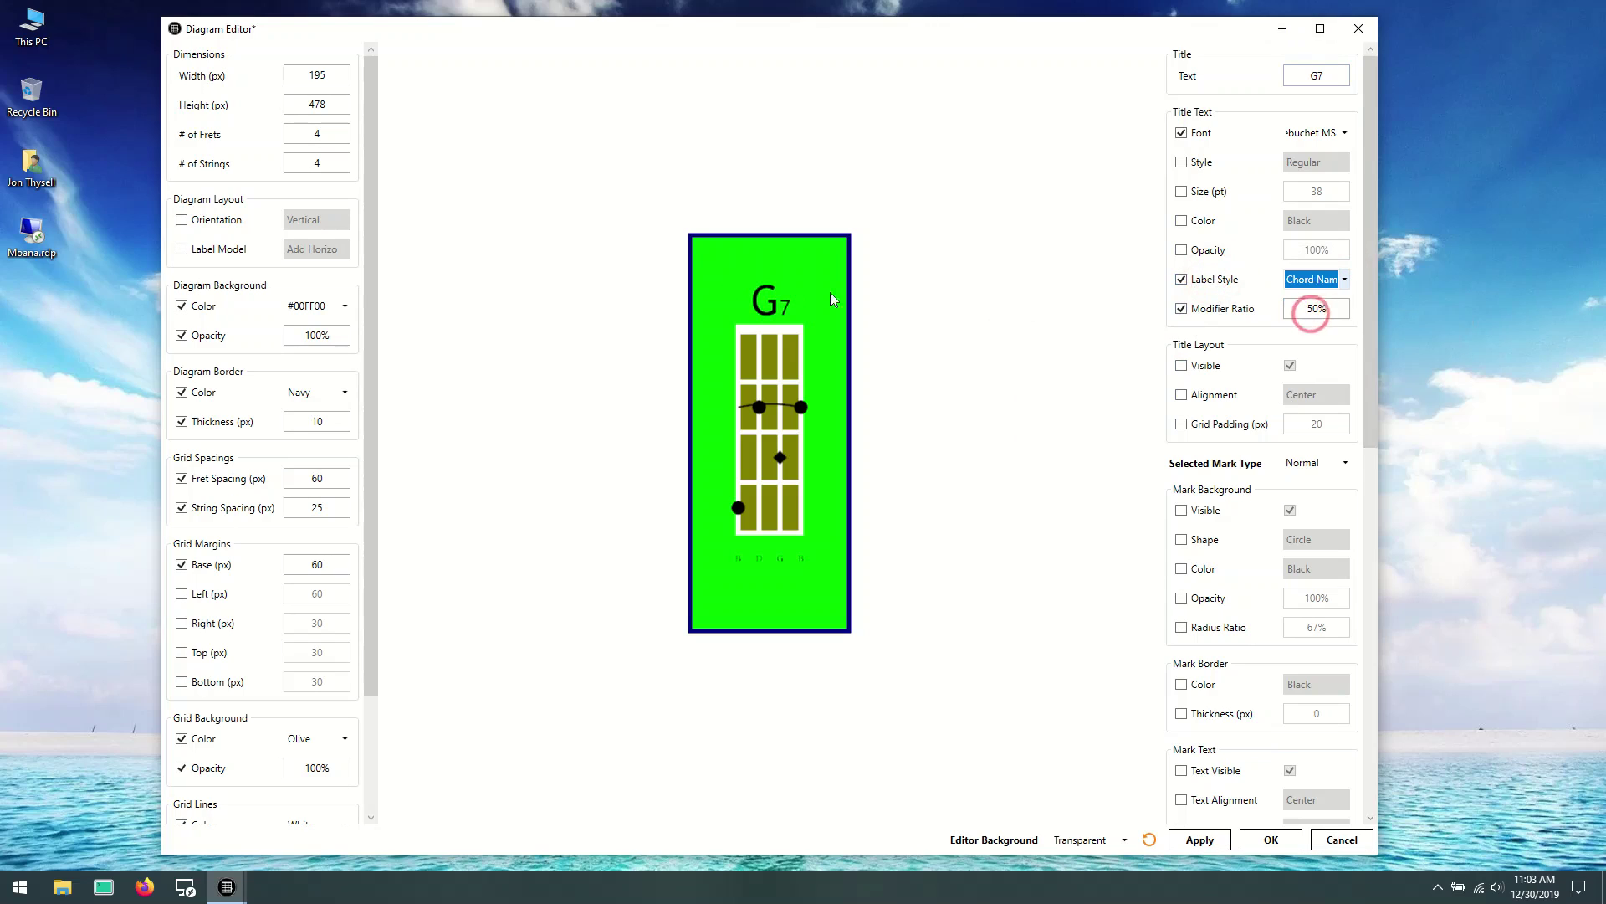
Step: Change the diagram's title text to "Gdim7"
click(1317, 75)
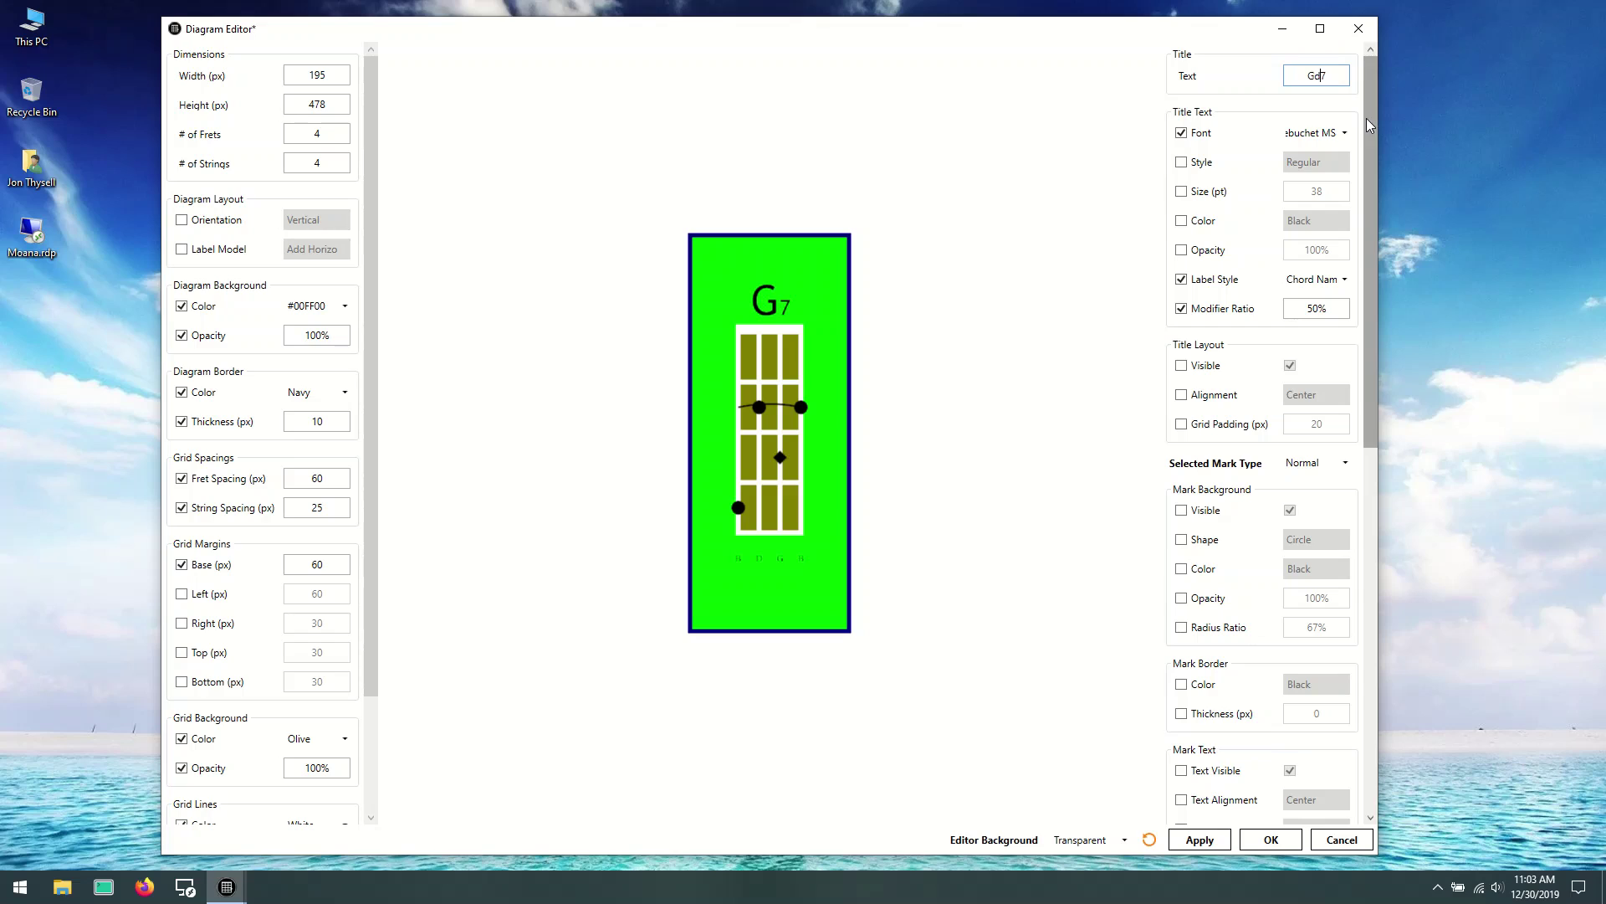
text(dim)
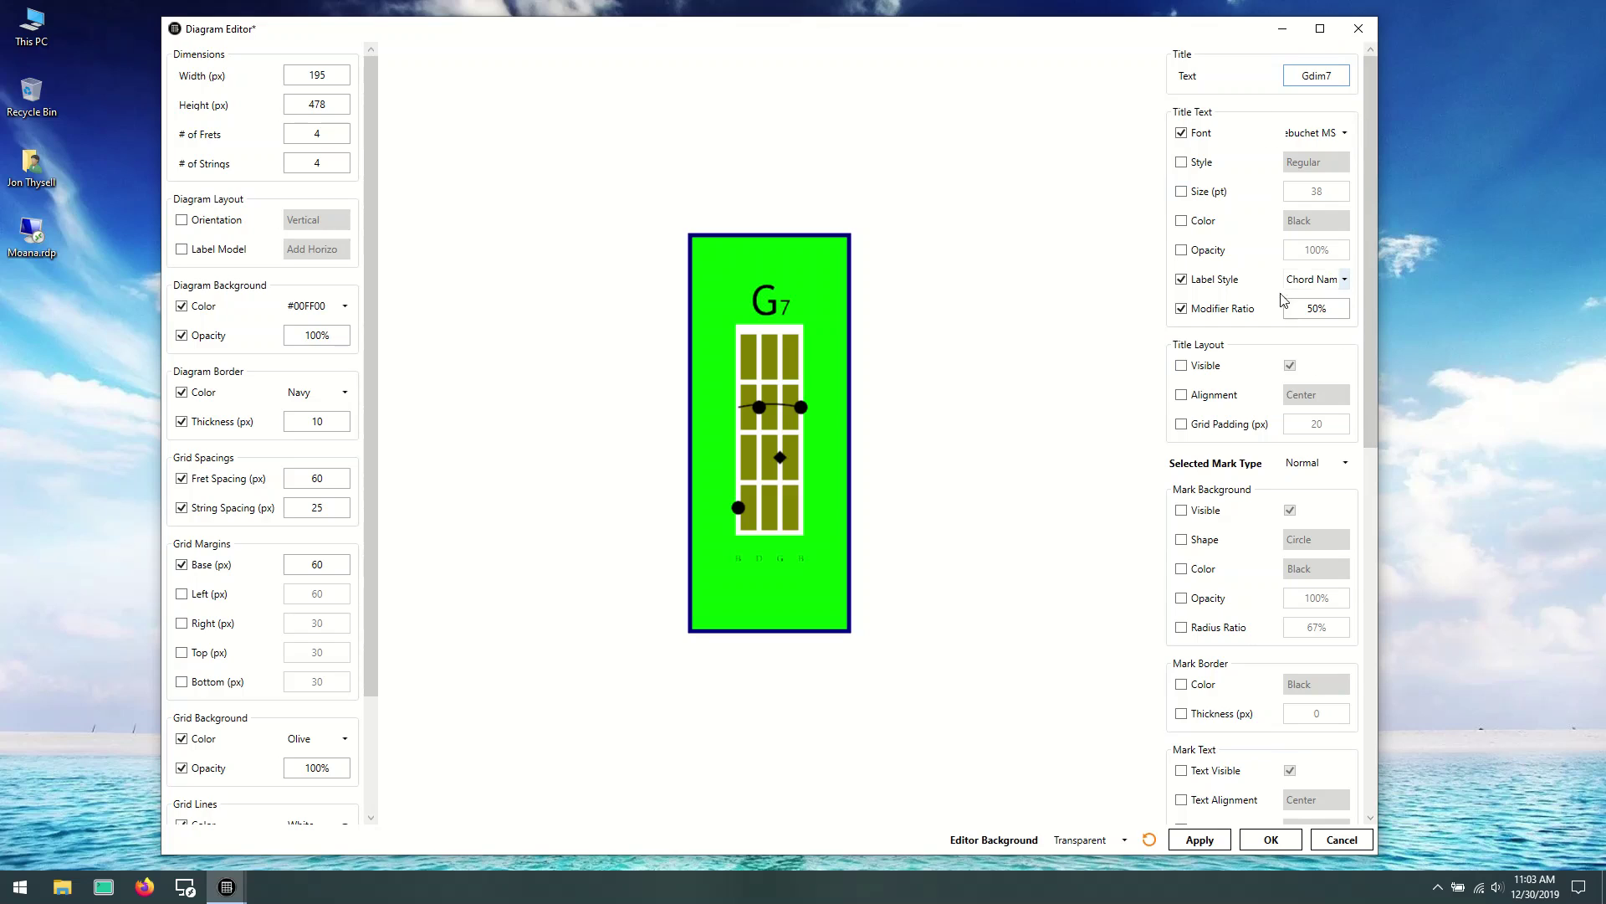
click(1130, 242)
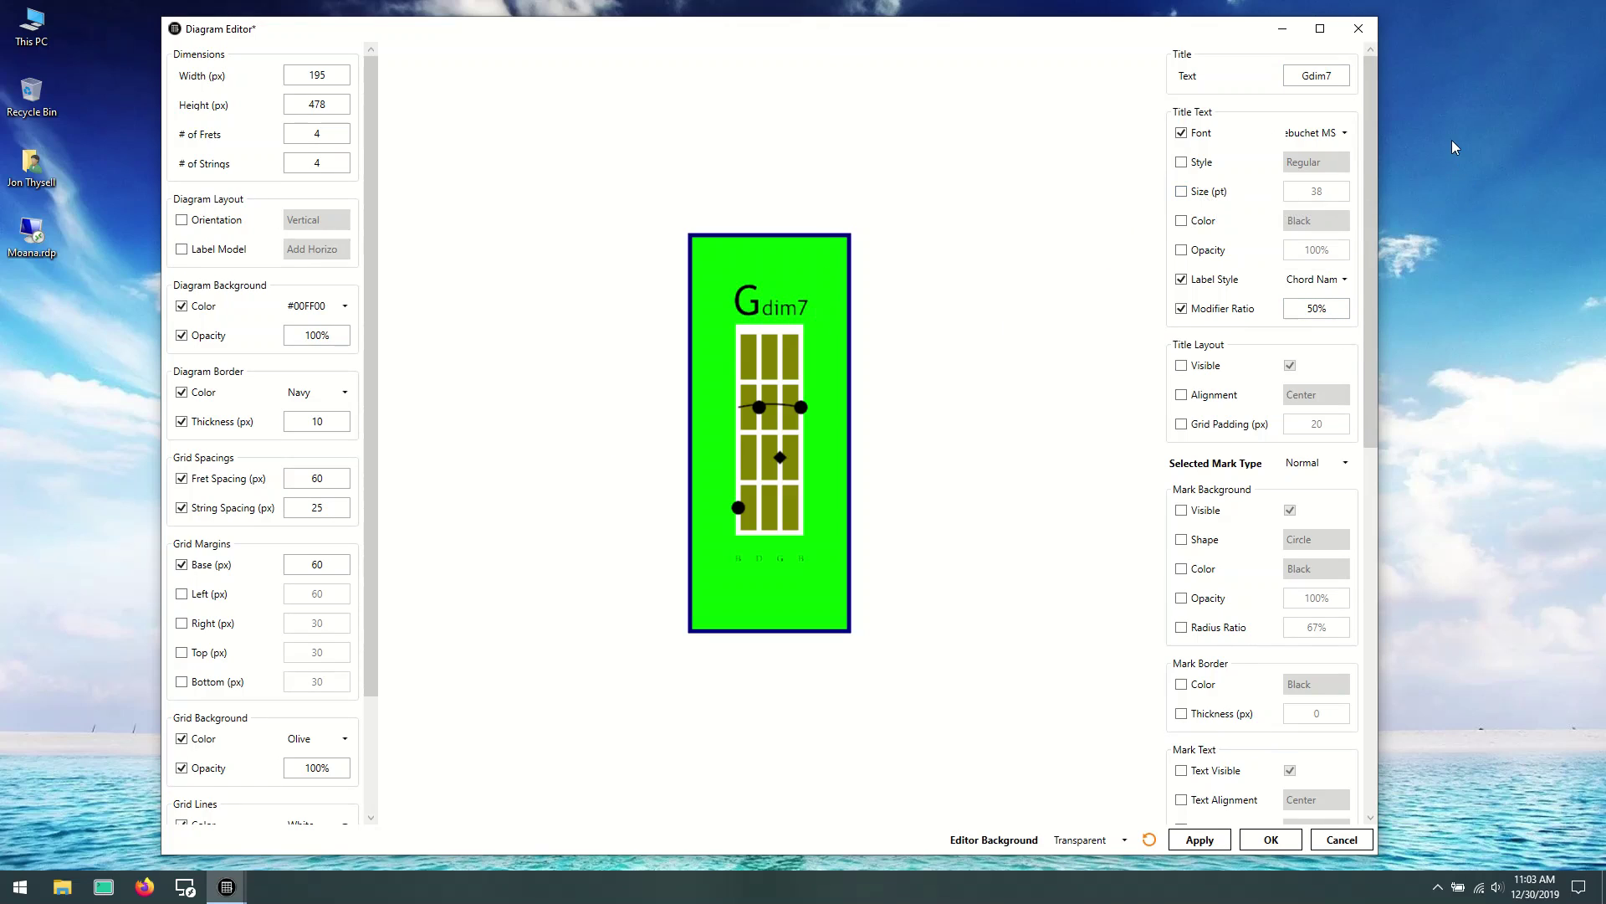
Step: Replace everything after the G in the title text so that it reads "Gmaj"
double_click(1310, 77)
click(1313, 76)
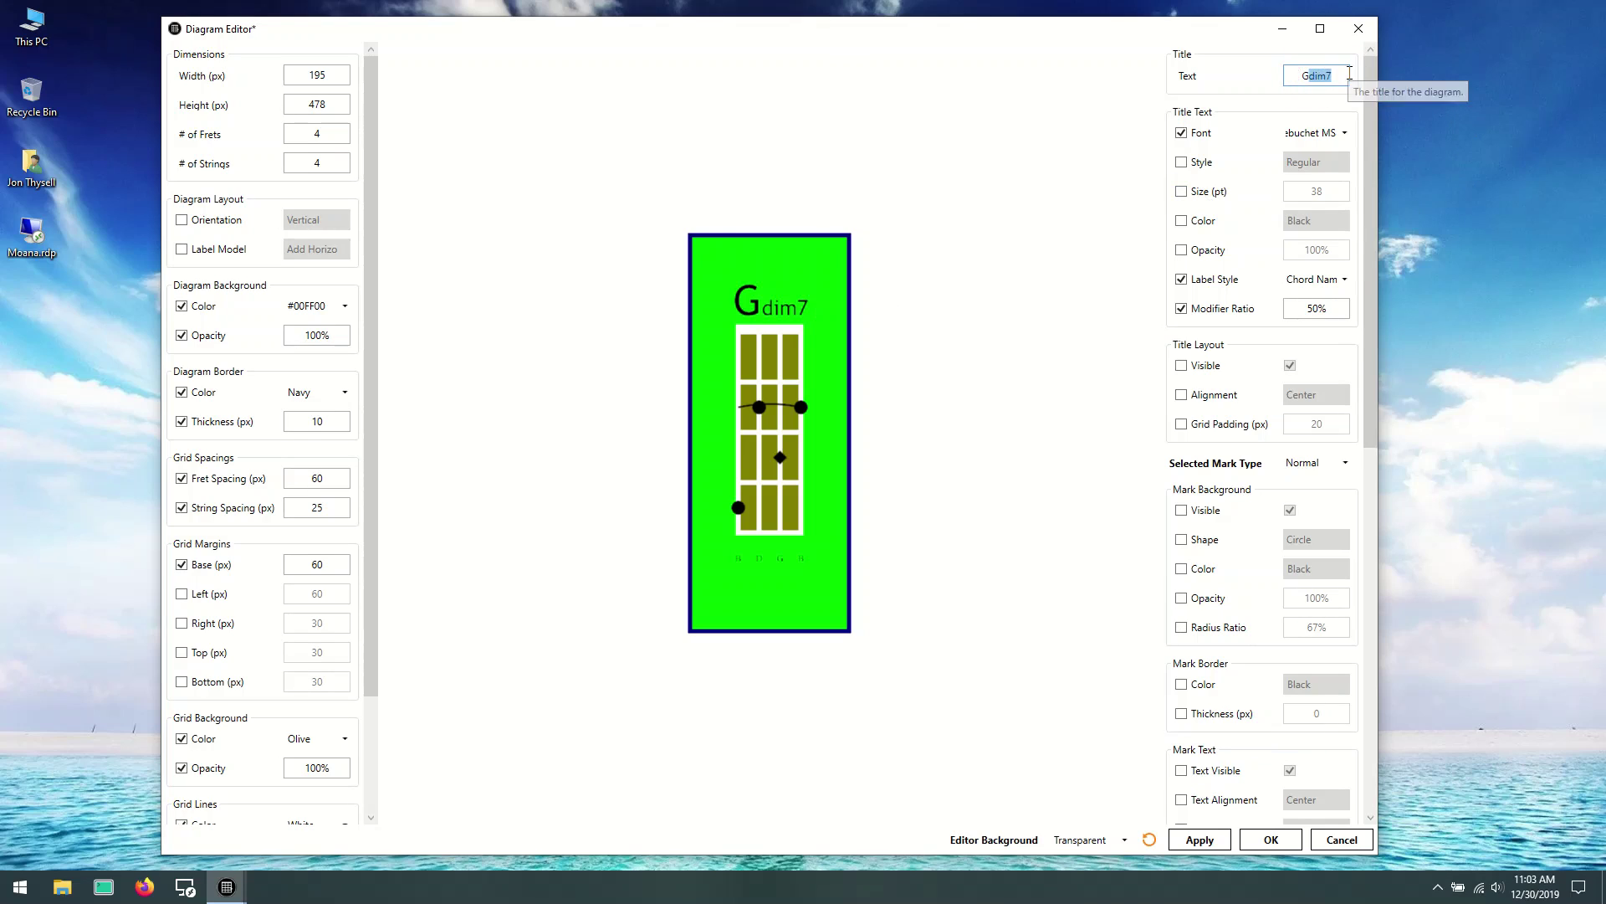
key(Delete)
key(Delete)
key(Delete)
key(Delete)
text(maj)
click(1053, 298)
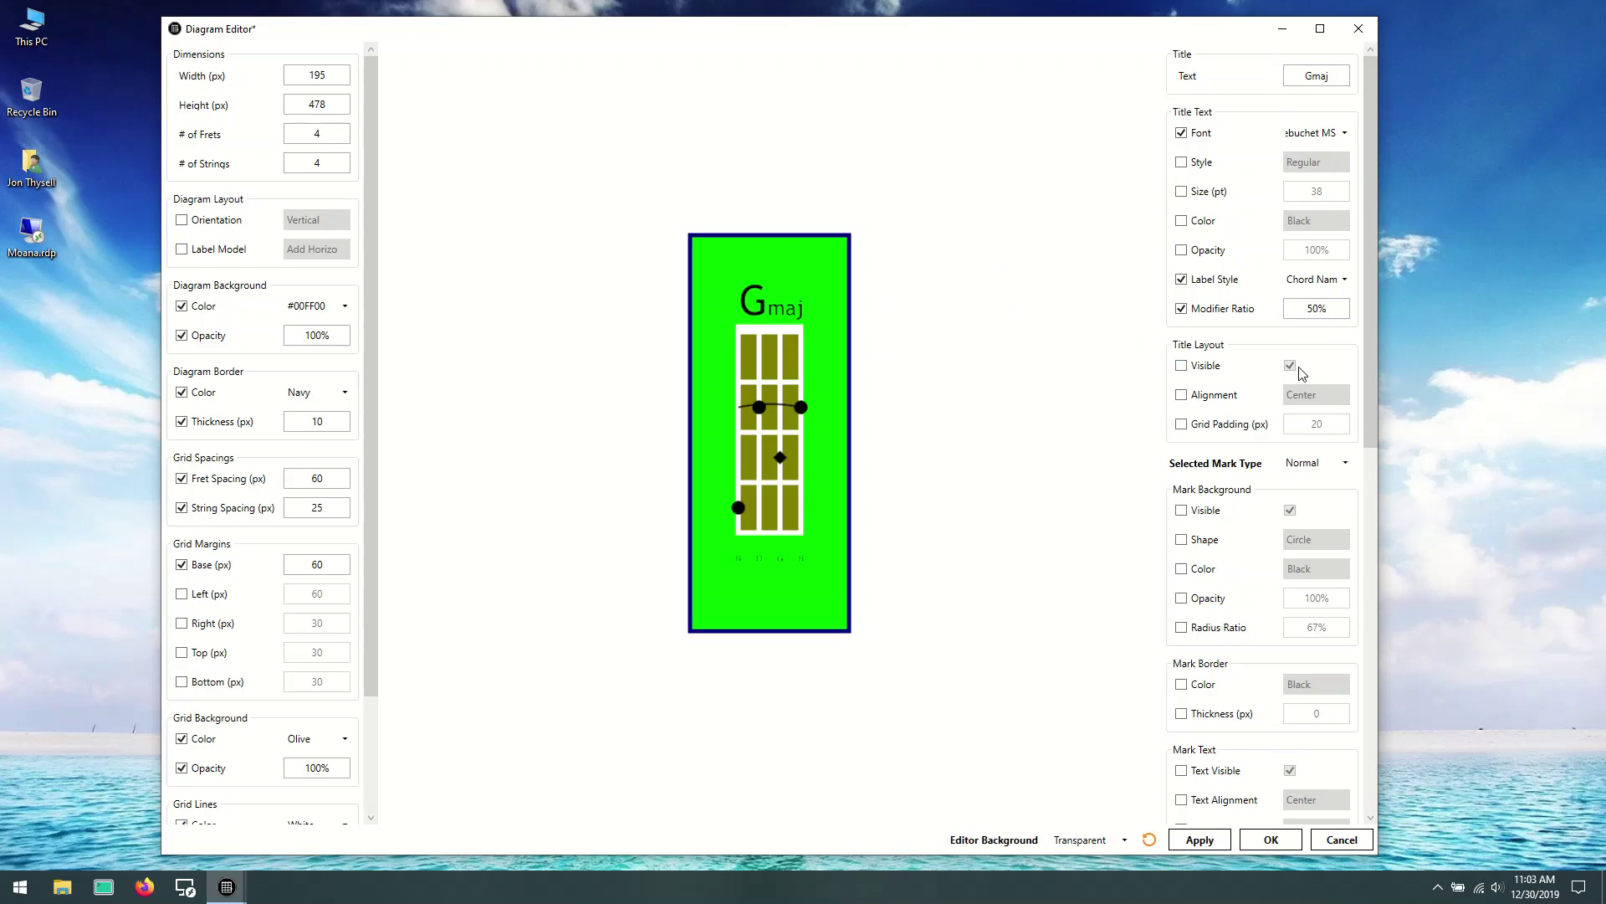
Step: Override the title's visibility, hide the title and show it again
click(1182, 366)
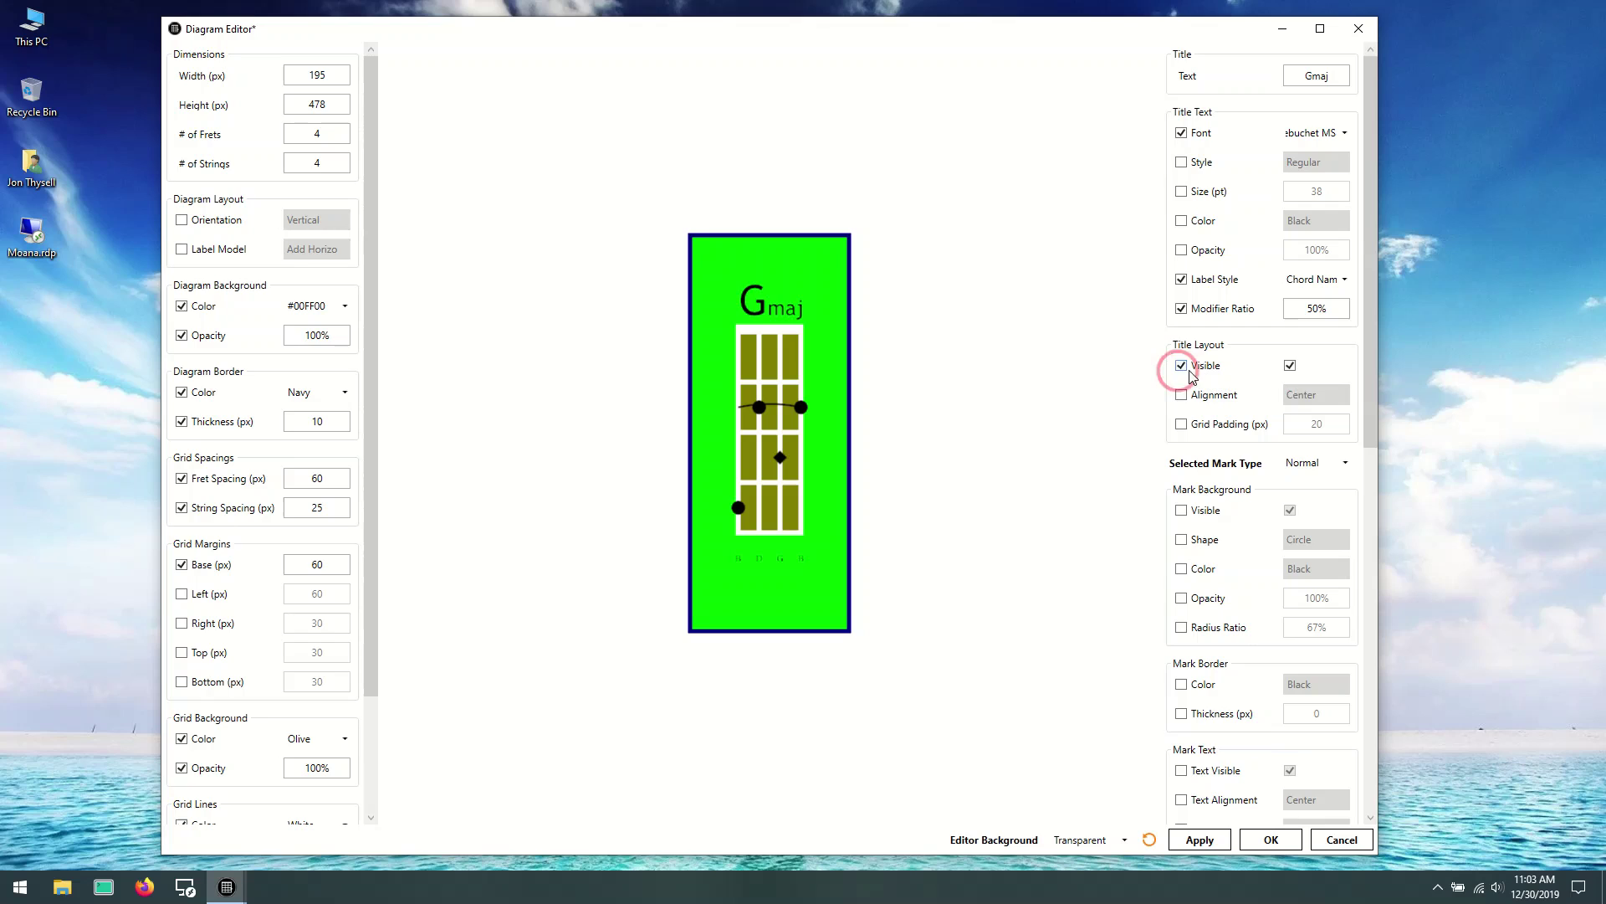
click(1291, 367)
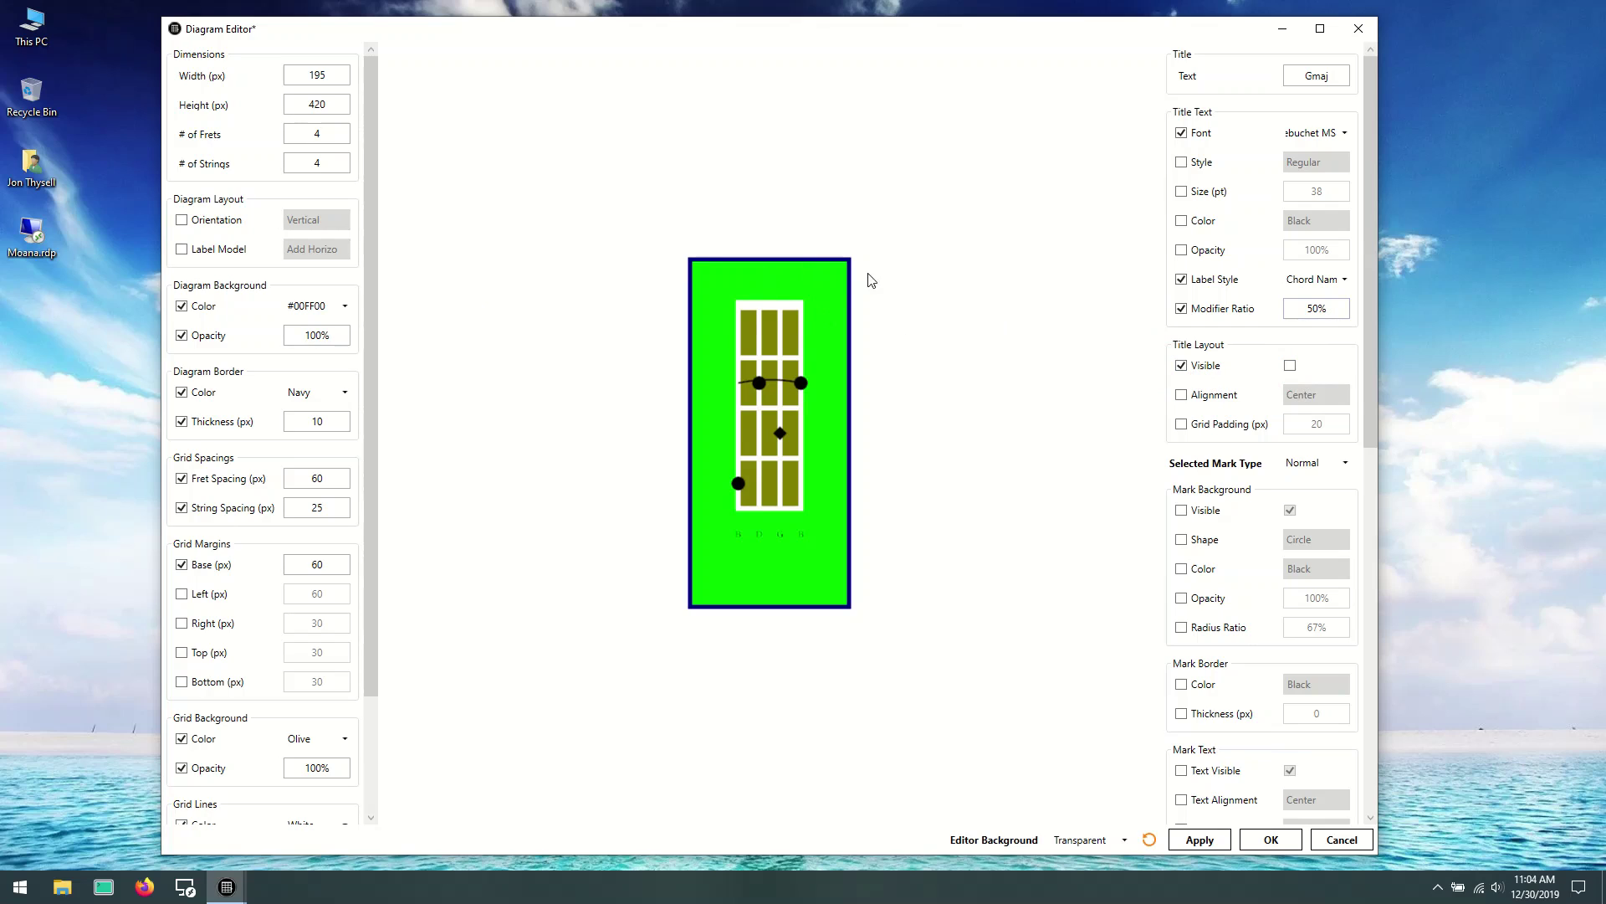
click(1291, 368)
click(1289, 372)
click(1290, 367)
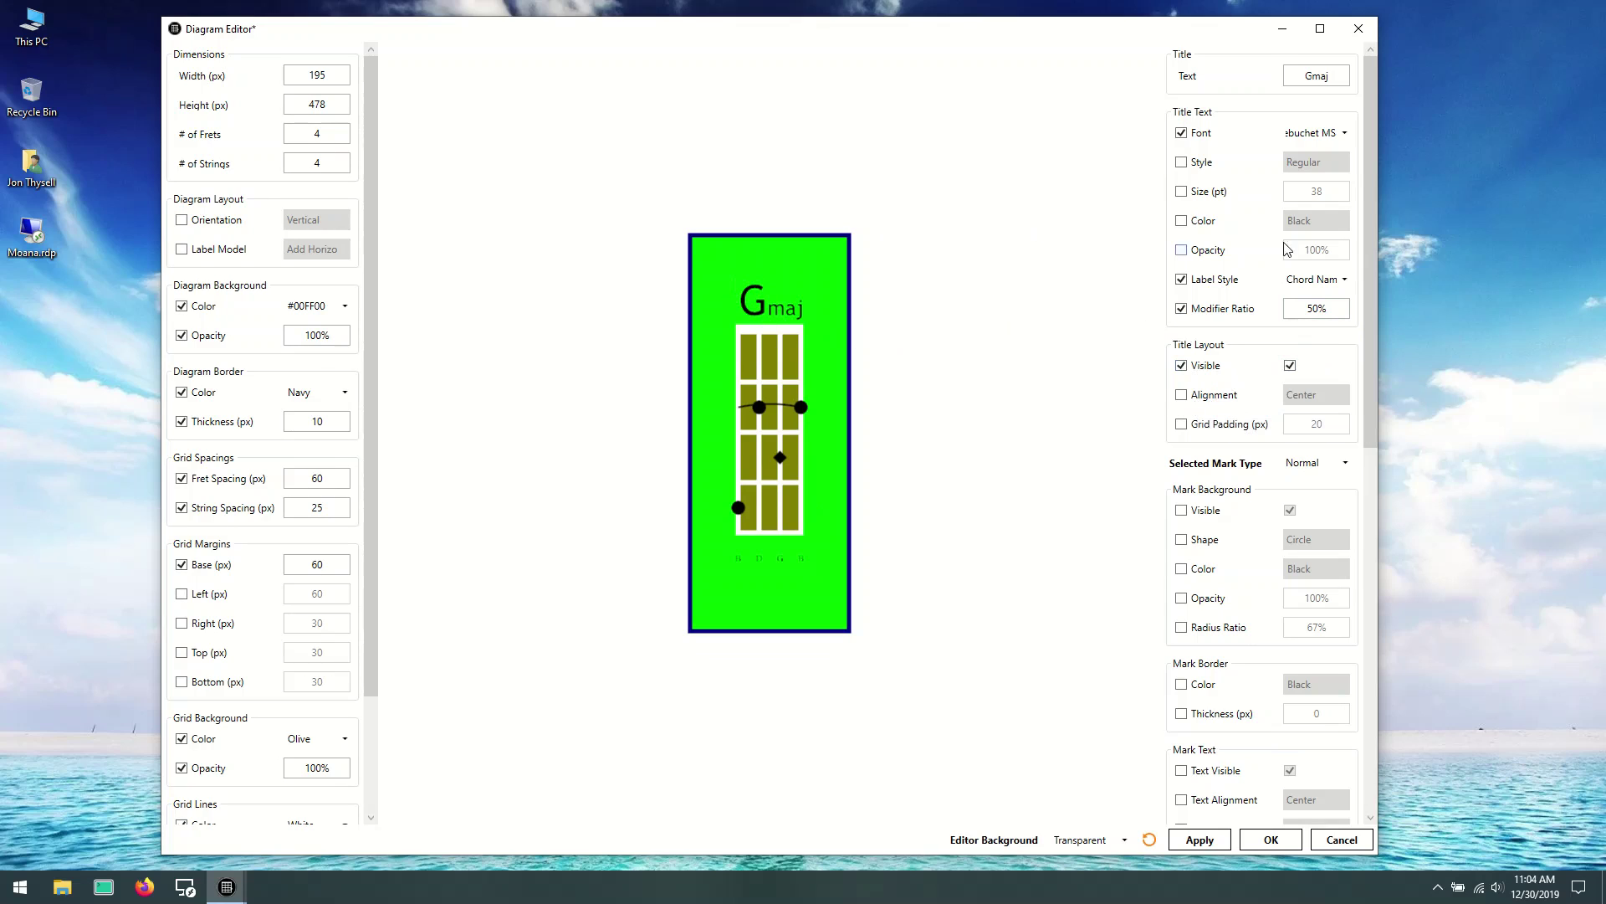
Step: Override the title's alignment, trying Left and Right, and set it to Center
click(1223, 396)
click(1346, 394)
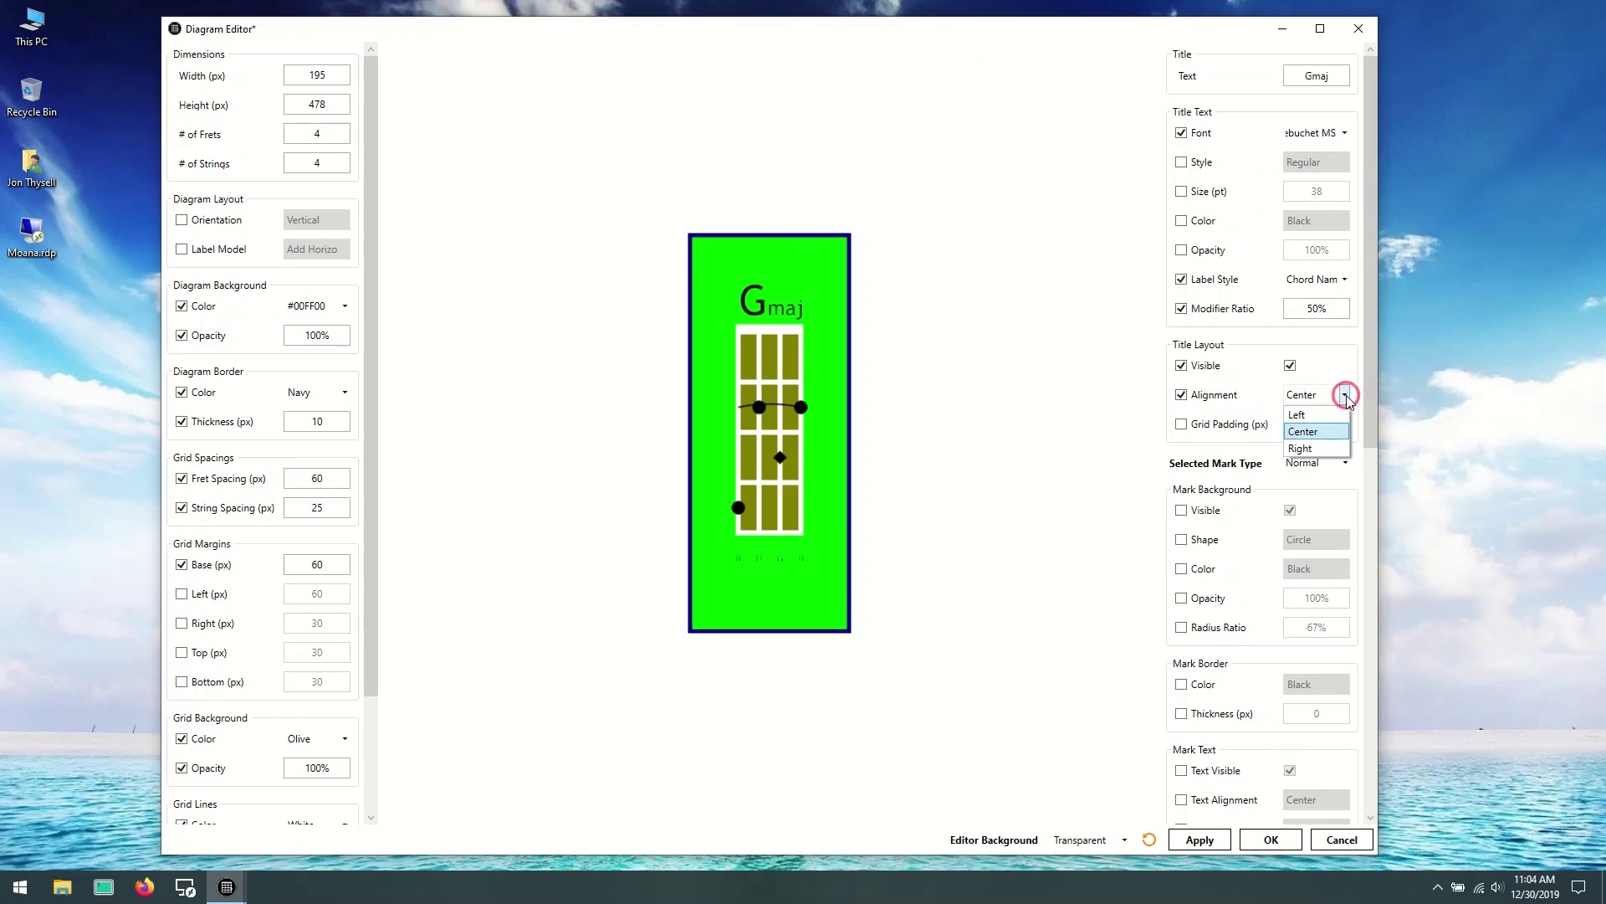
click(1307, 419)
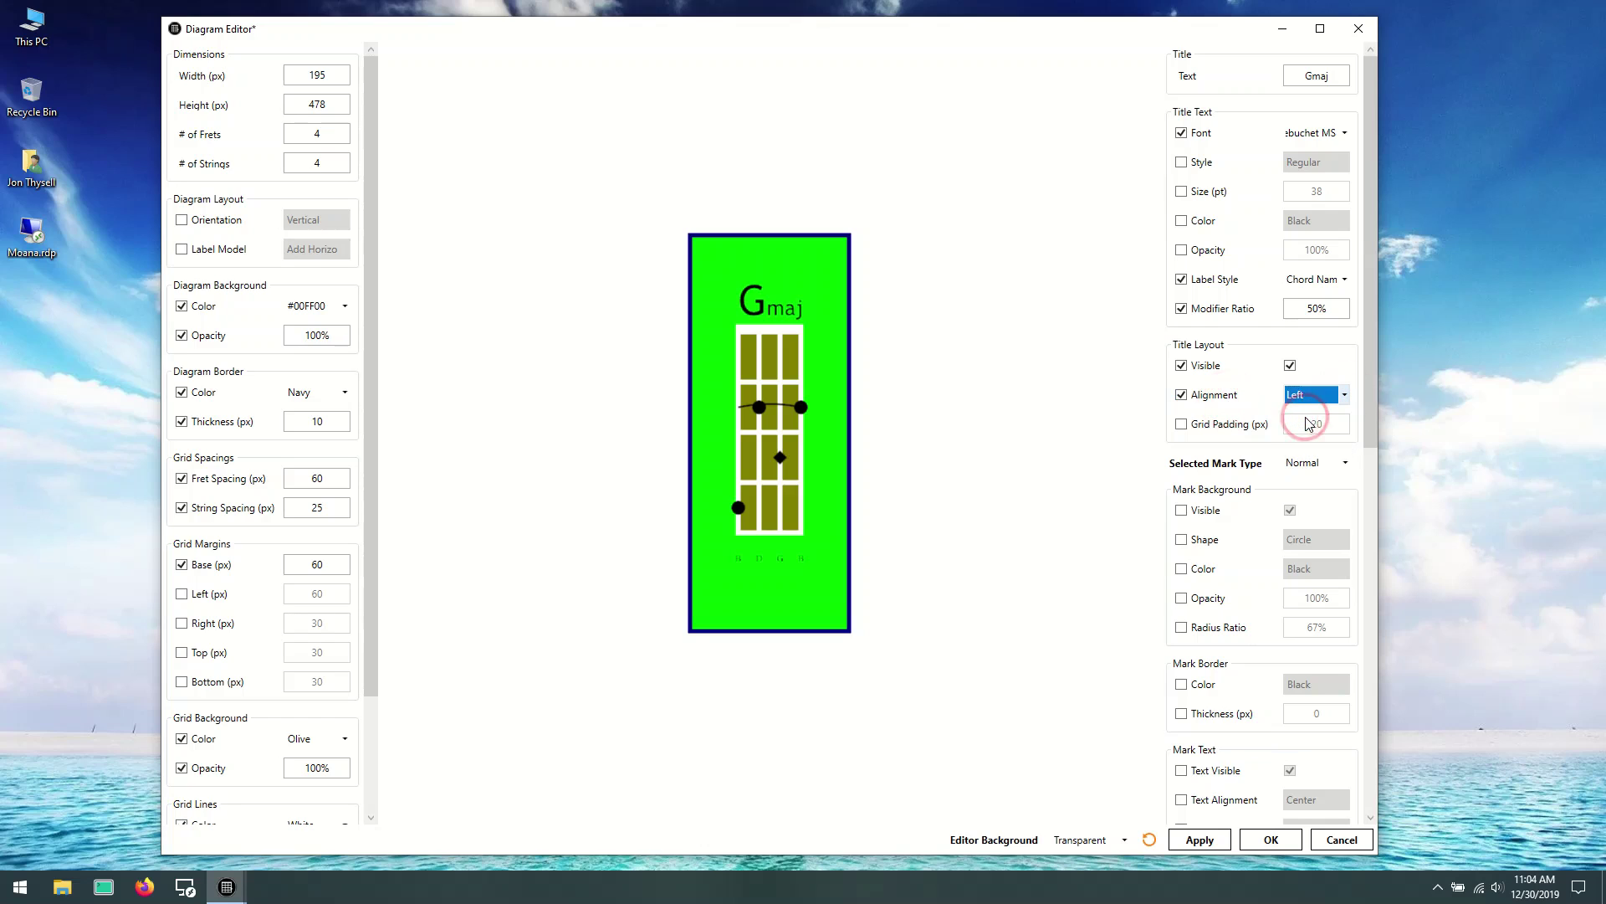
click(1345, 394)
click(1321, 449)
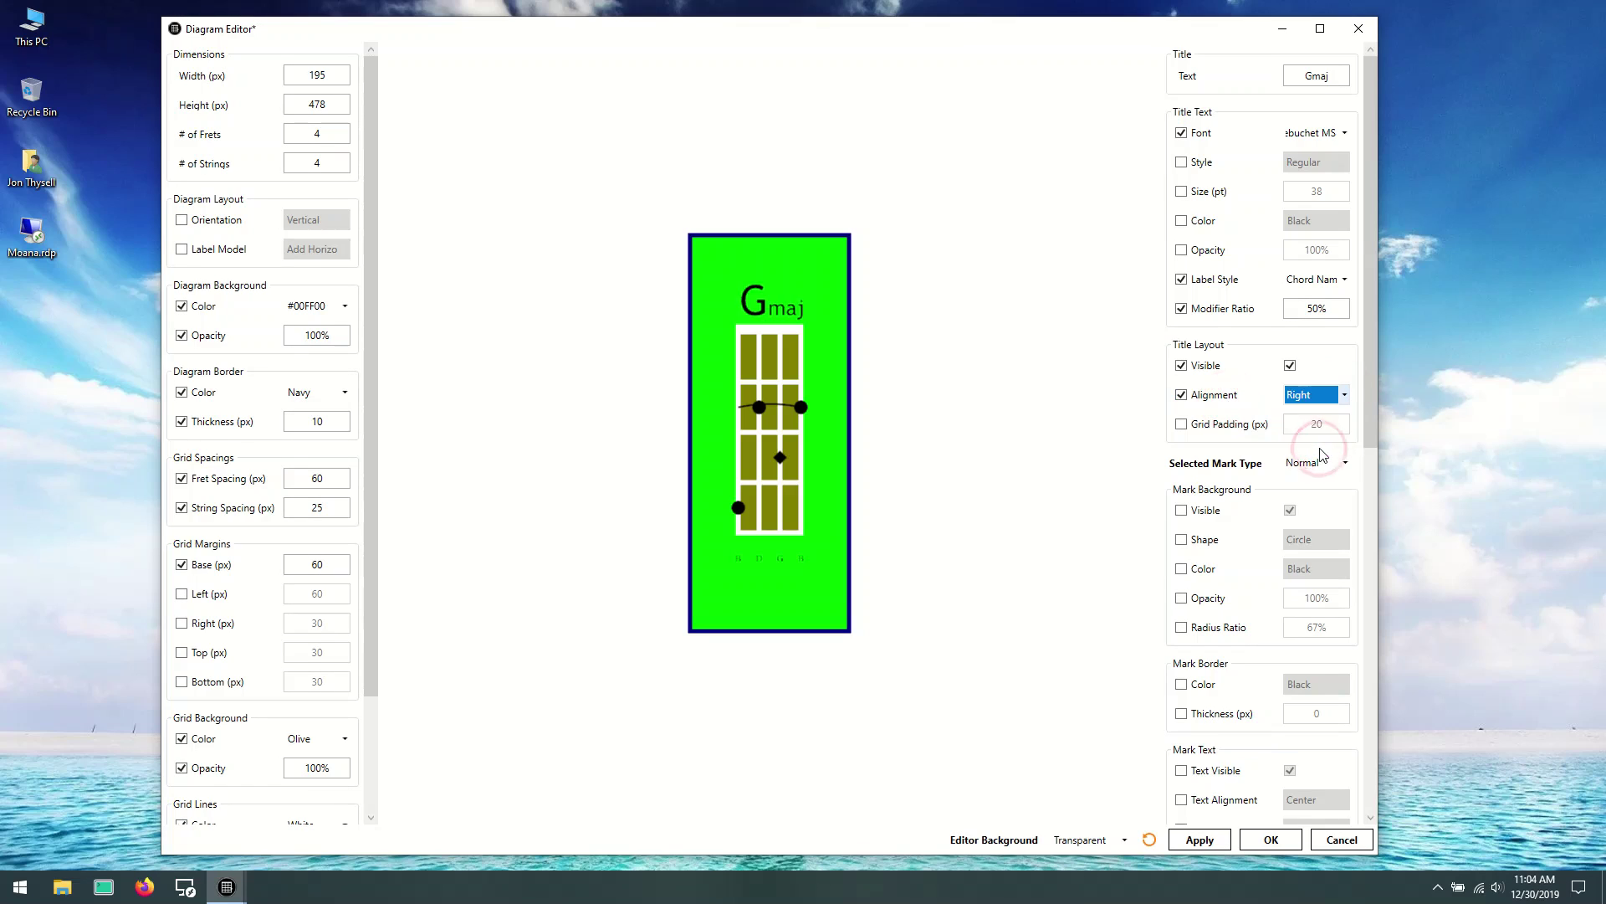
click(1344, 395)
click(1313, 430)
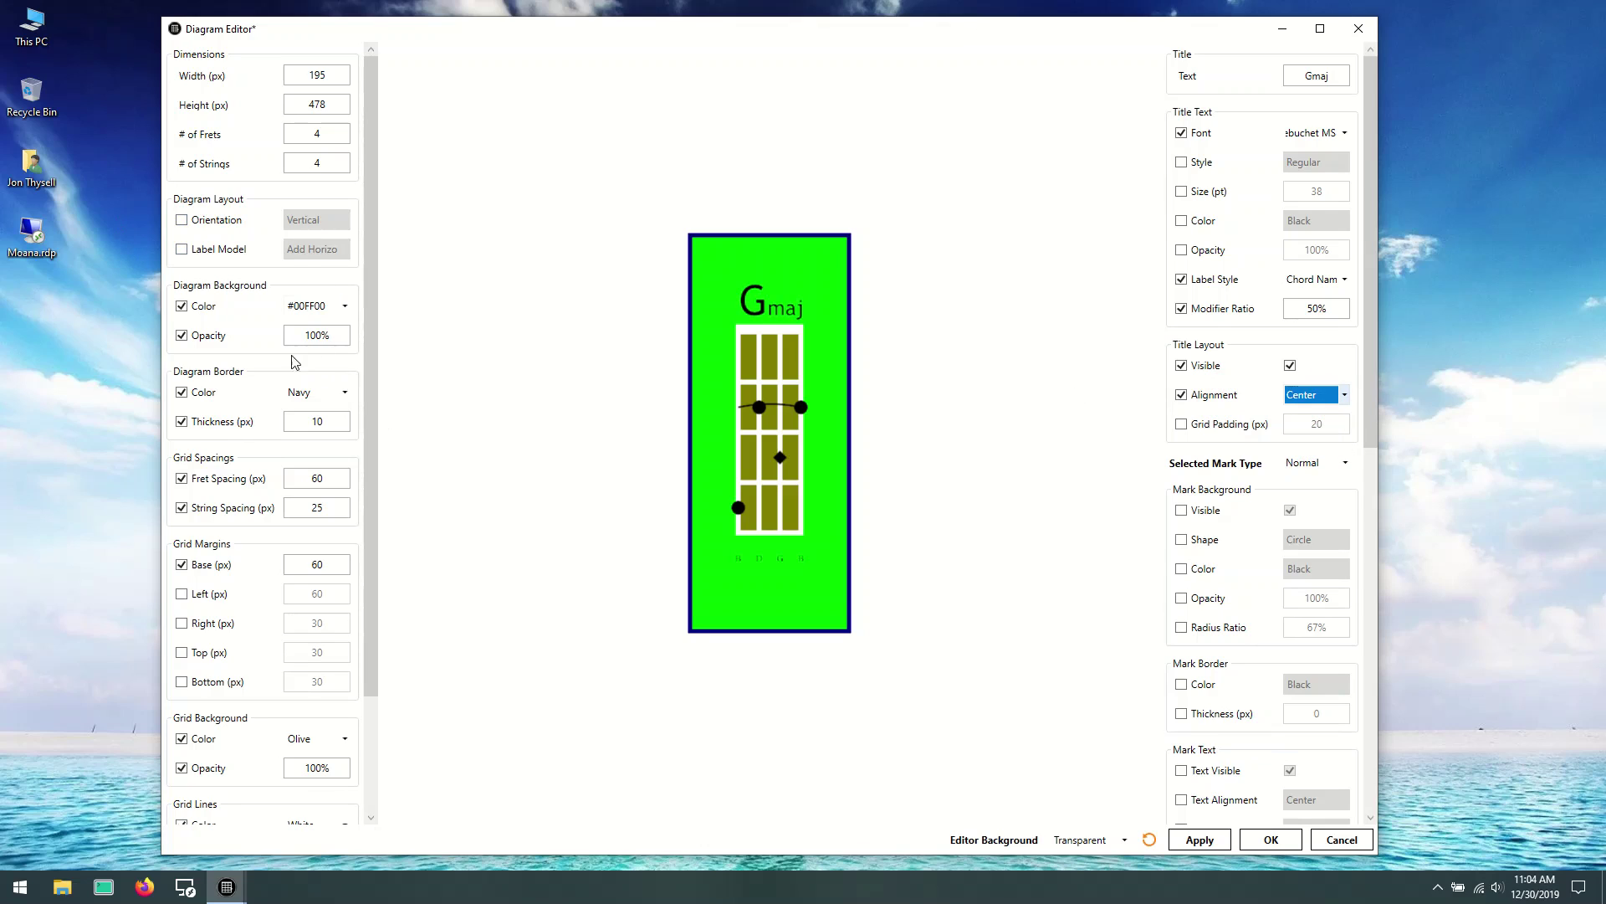
Step: Remove the string spacing override so the grid uses its default spacing
click(319, 507)
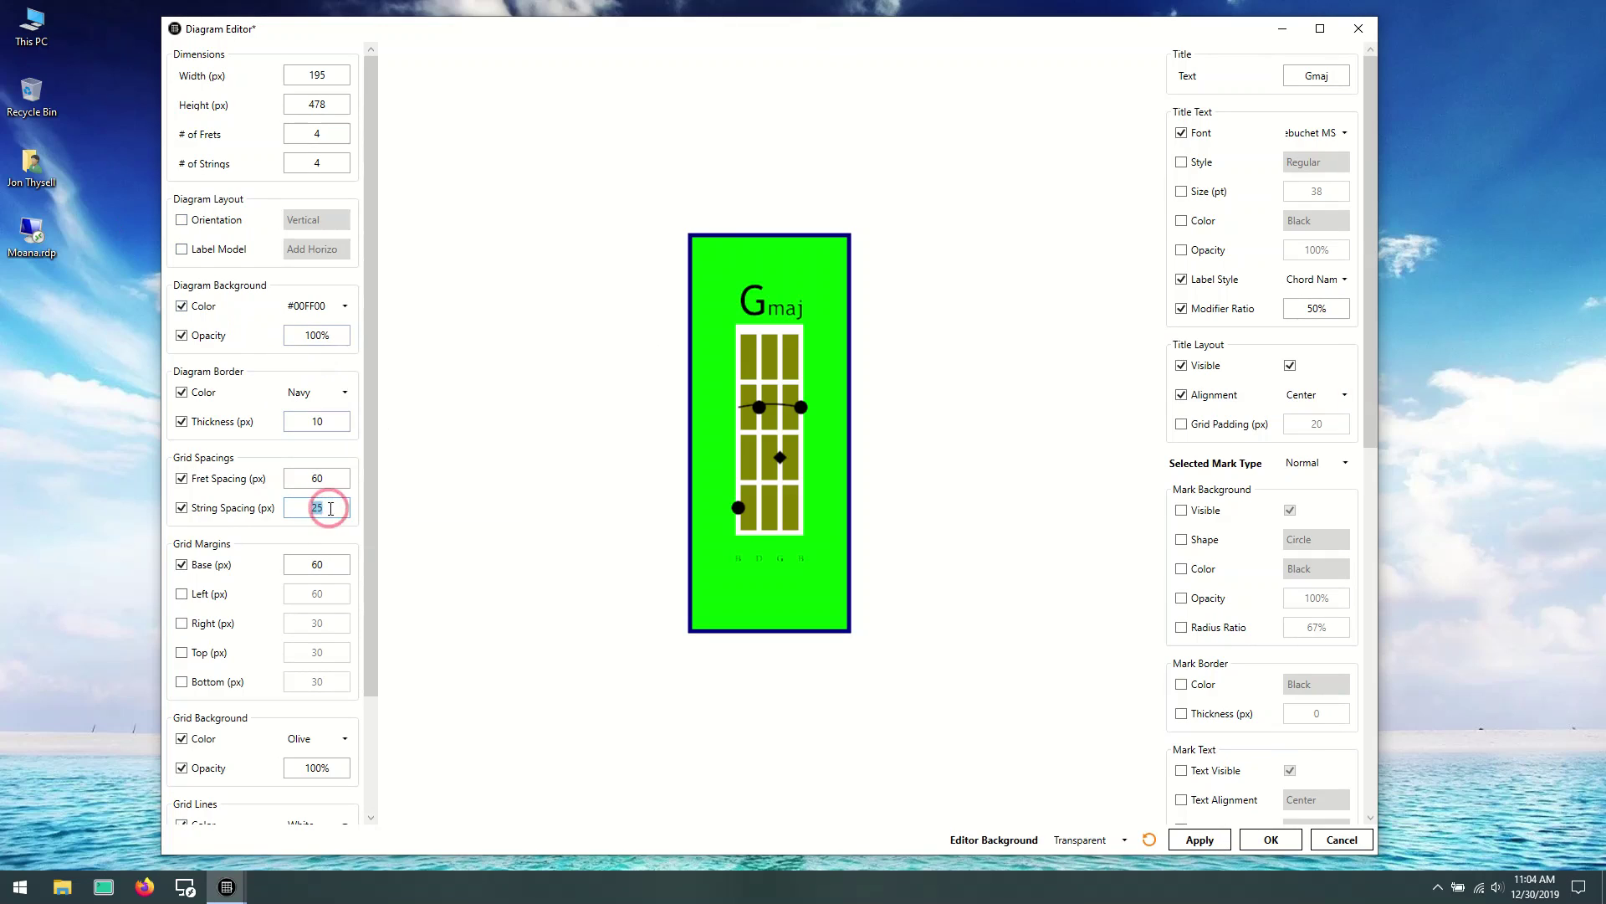
click(207, 507)
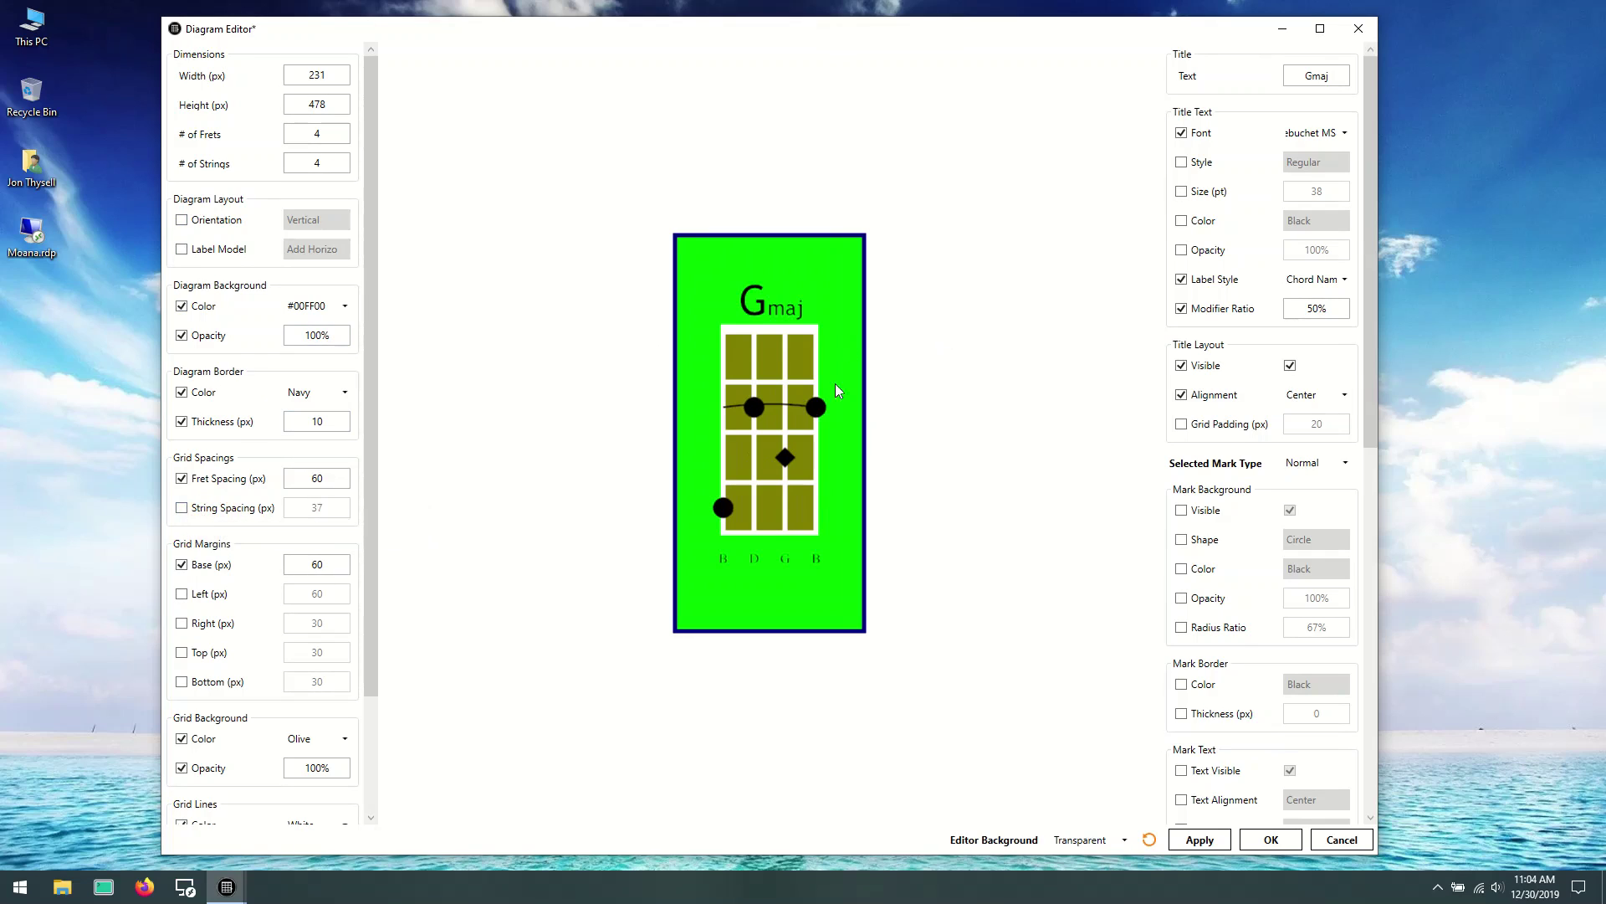
Step: Shorten the title text so that it reads "G"
click(1339, 75)
click(1340, 74)
key(BackSpace)
key(BackSpace)
key(BackSpace)
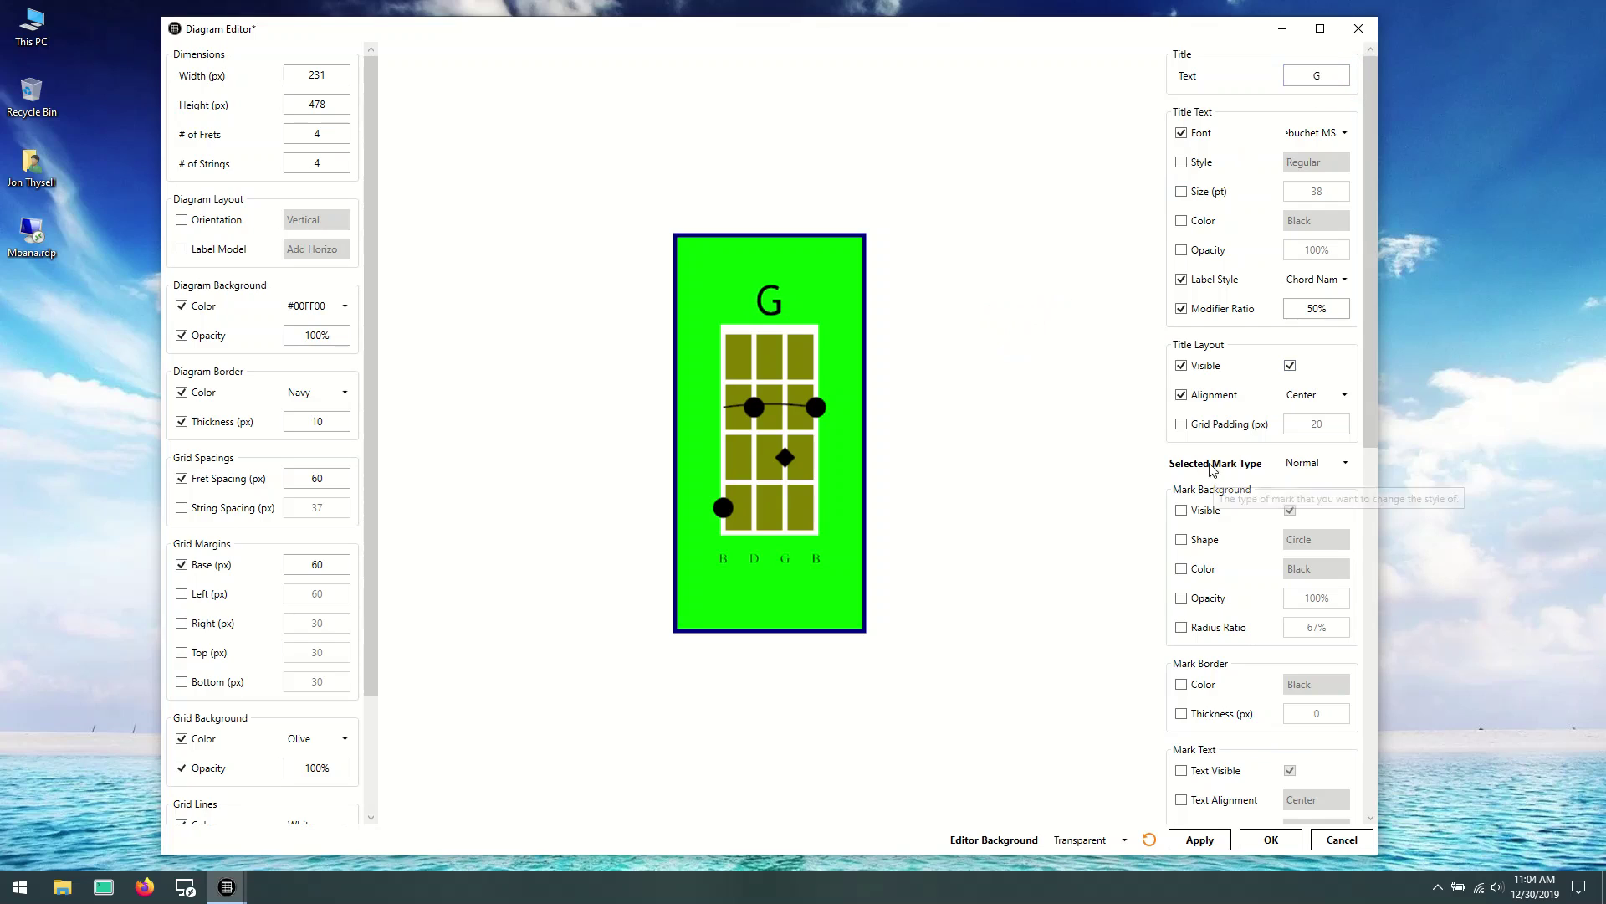
Step: Try the Left and Right alignments for the G title
click(1342, 395)
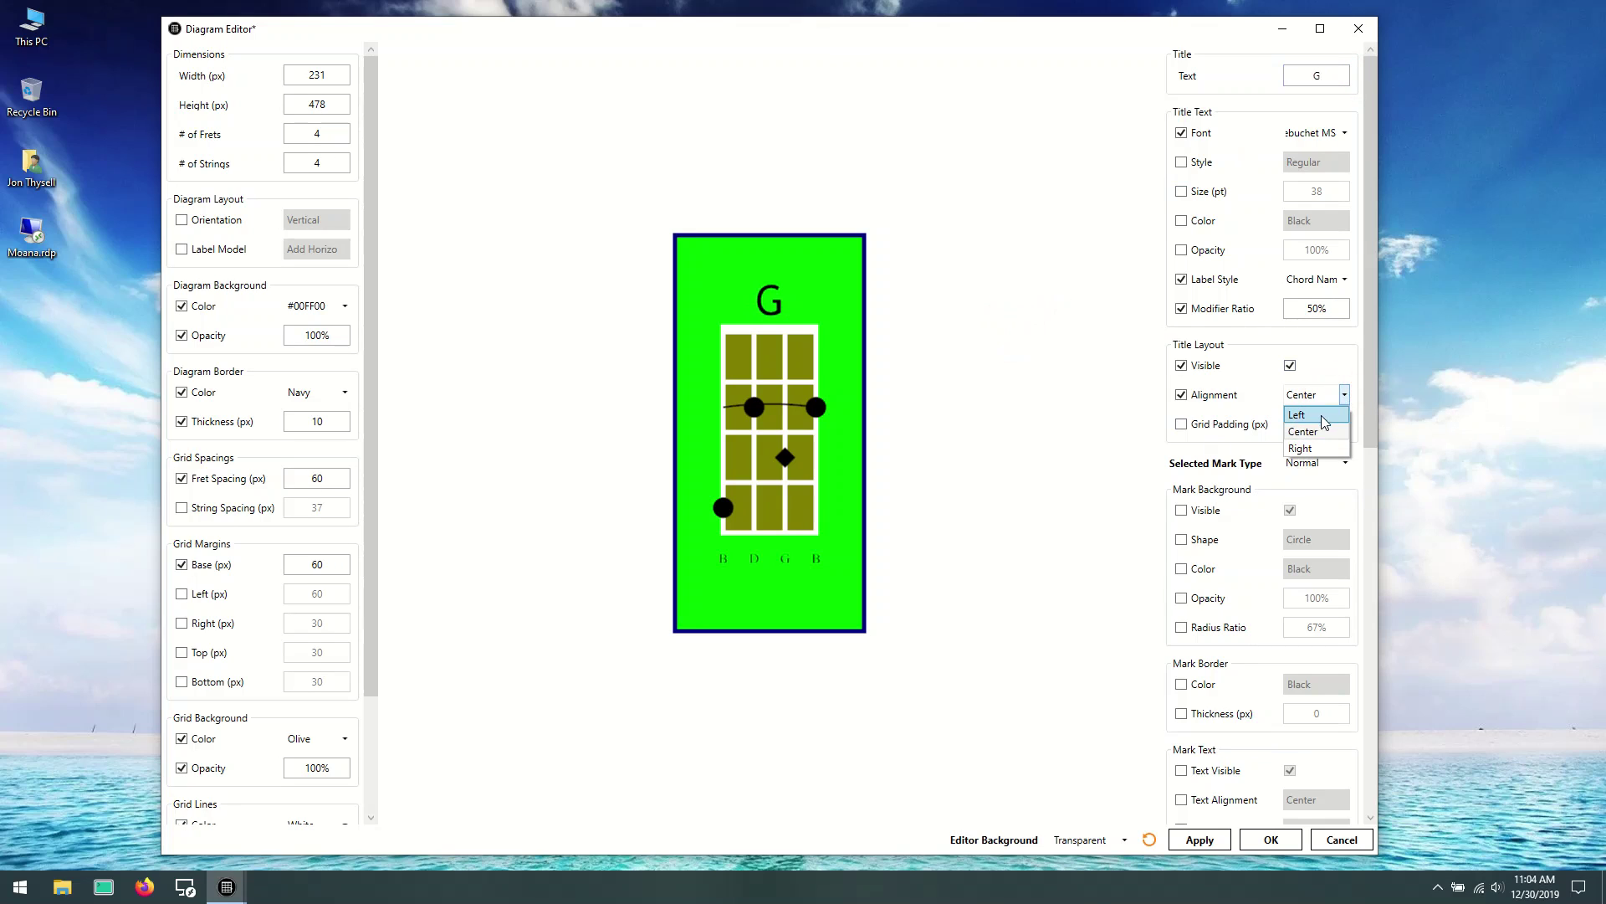
click(1322, 416)
click(1312, 397)
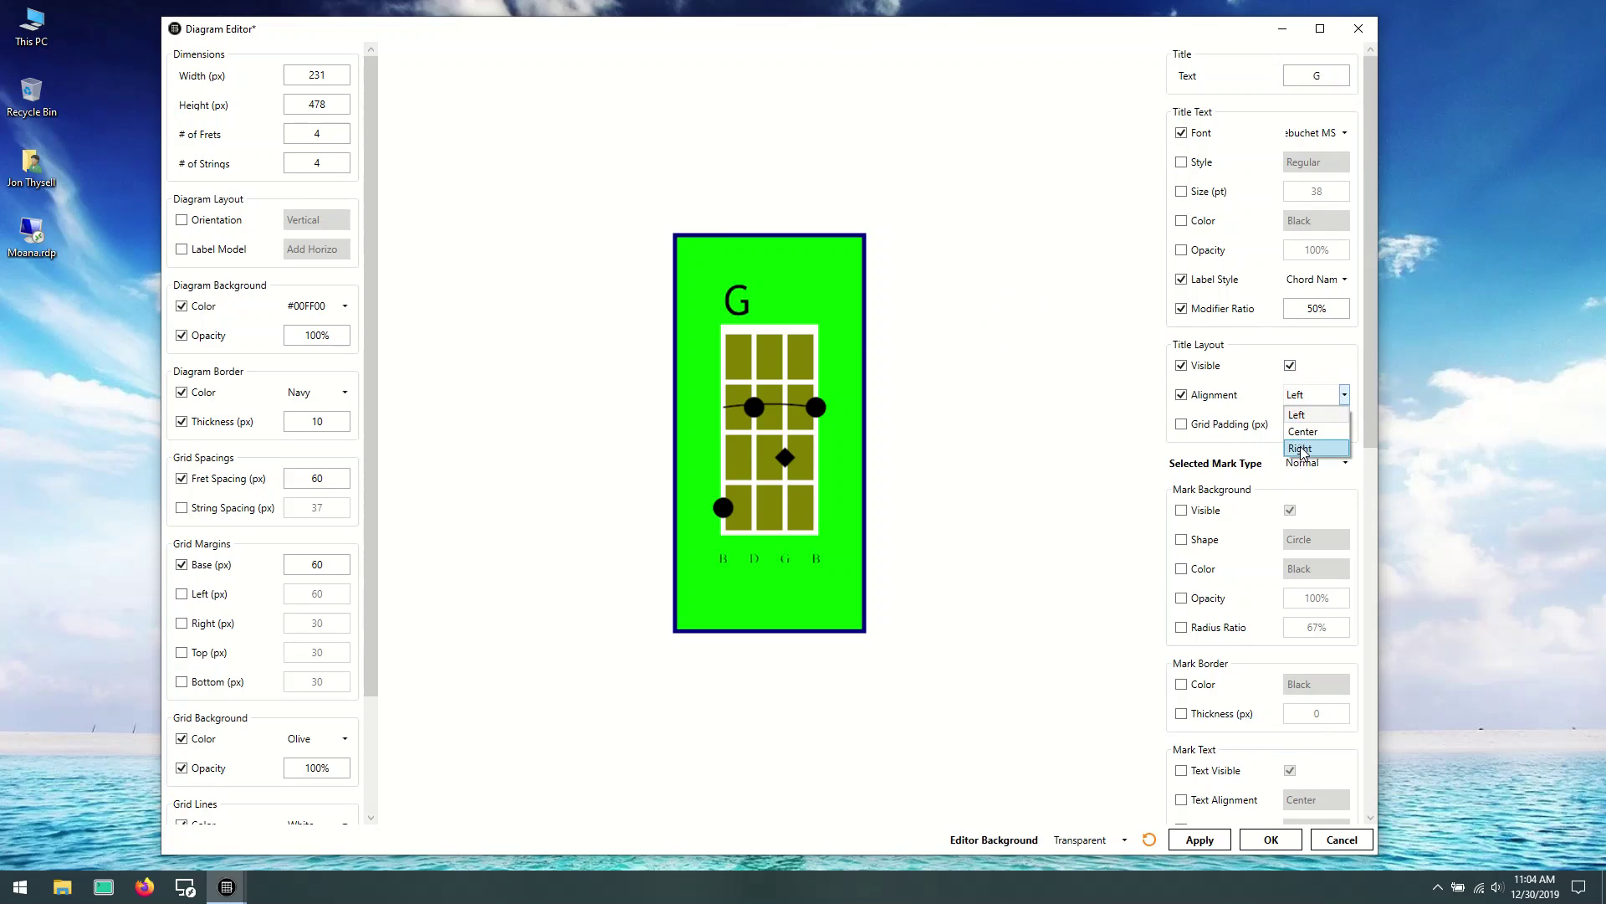
click(1302, 449)
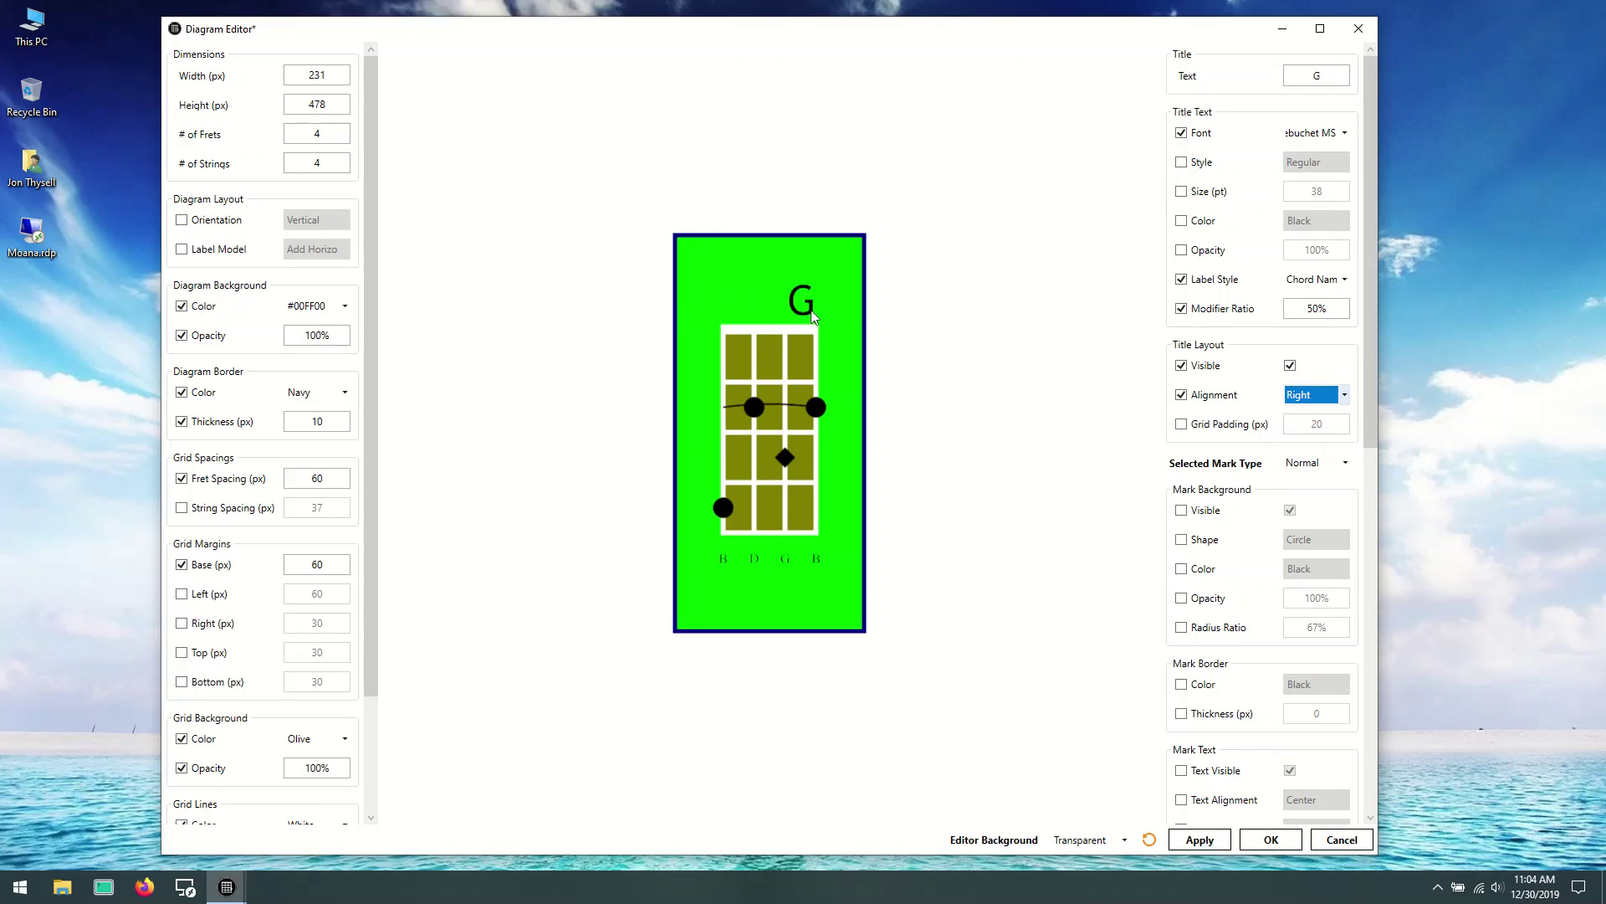
click(1322, 400)
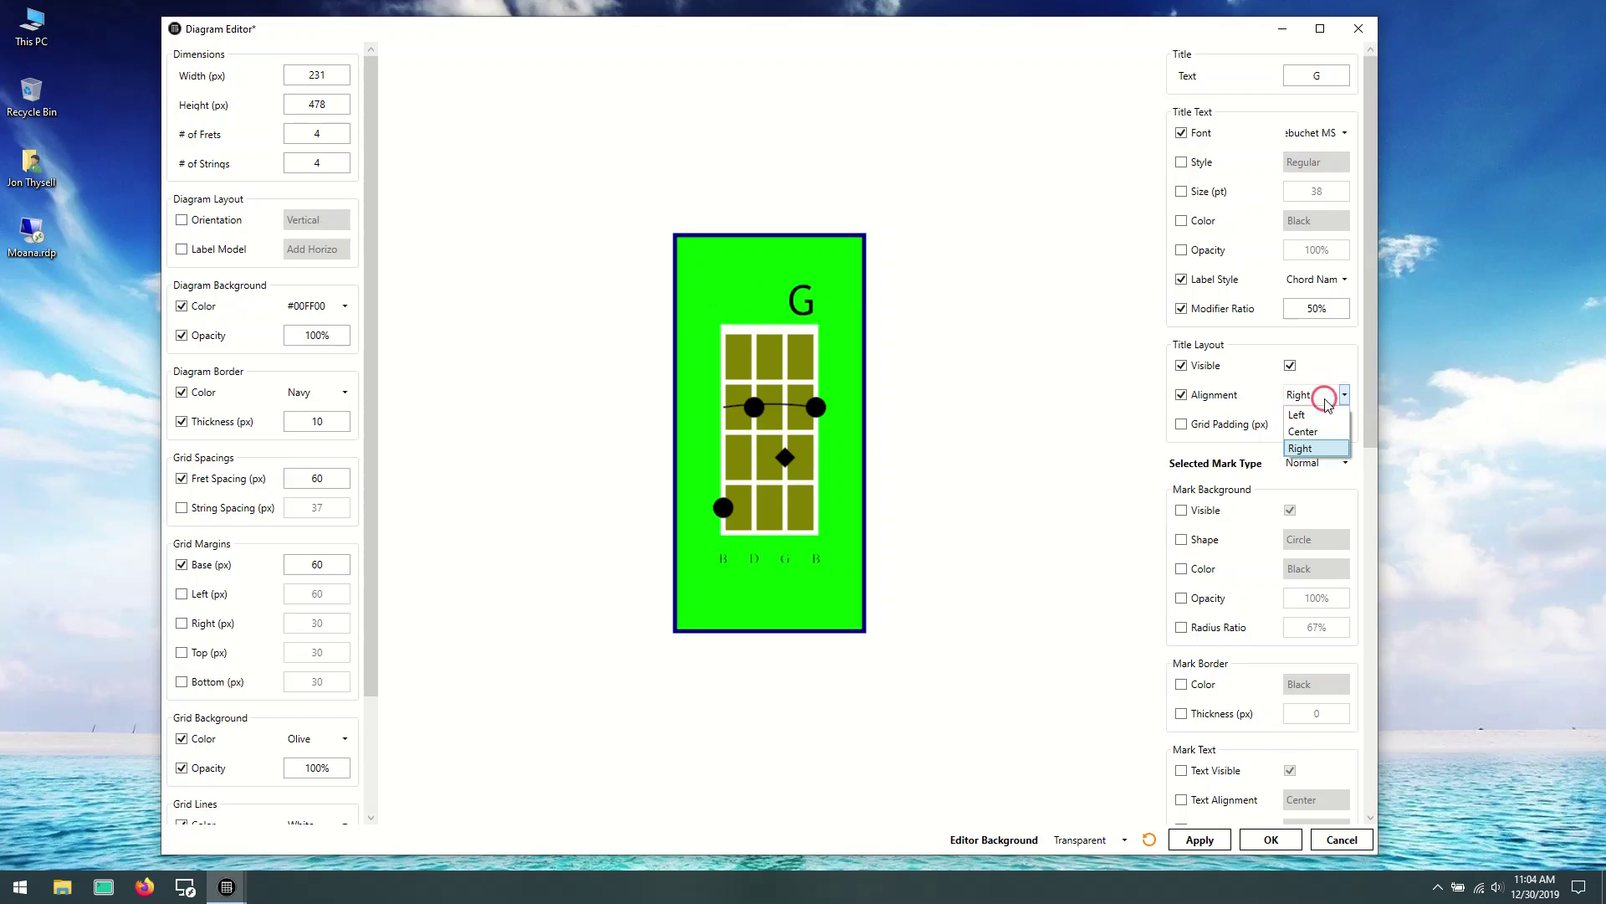
click(1112, 383)
Step: Remove the alignment and visibility overrides from the title layout
click(1182, 395)
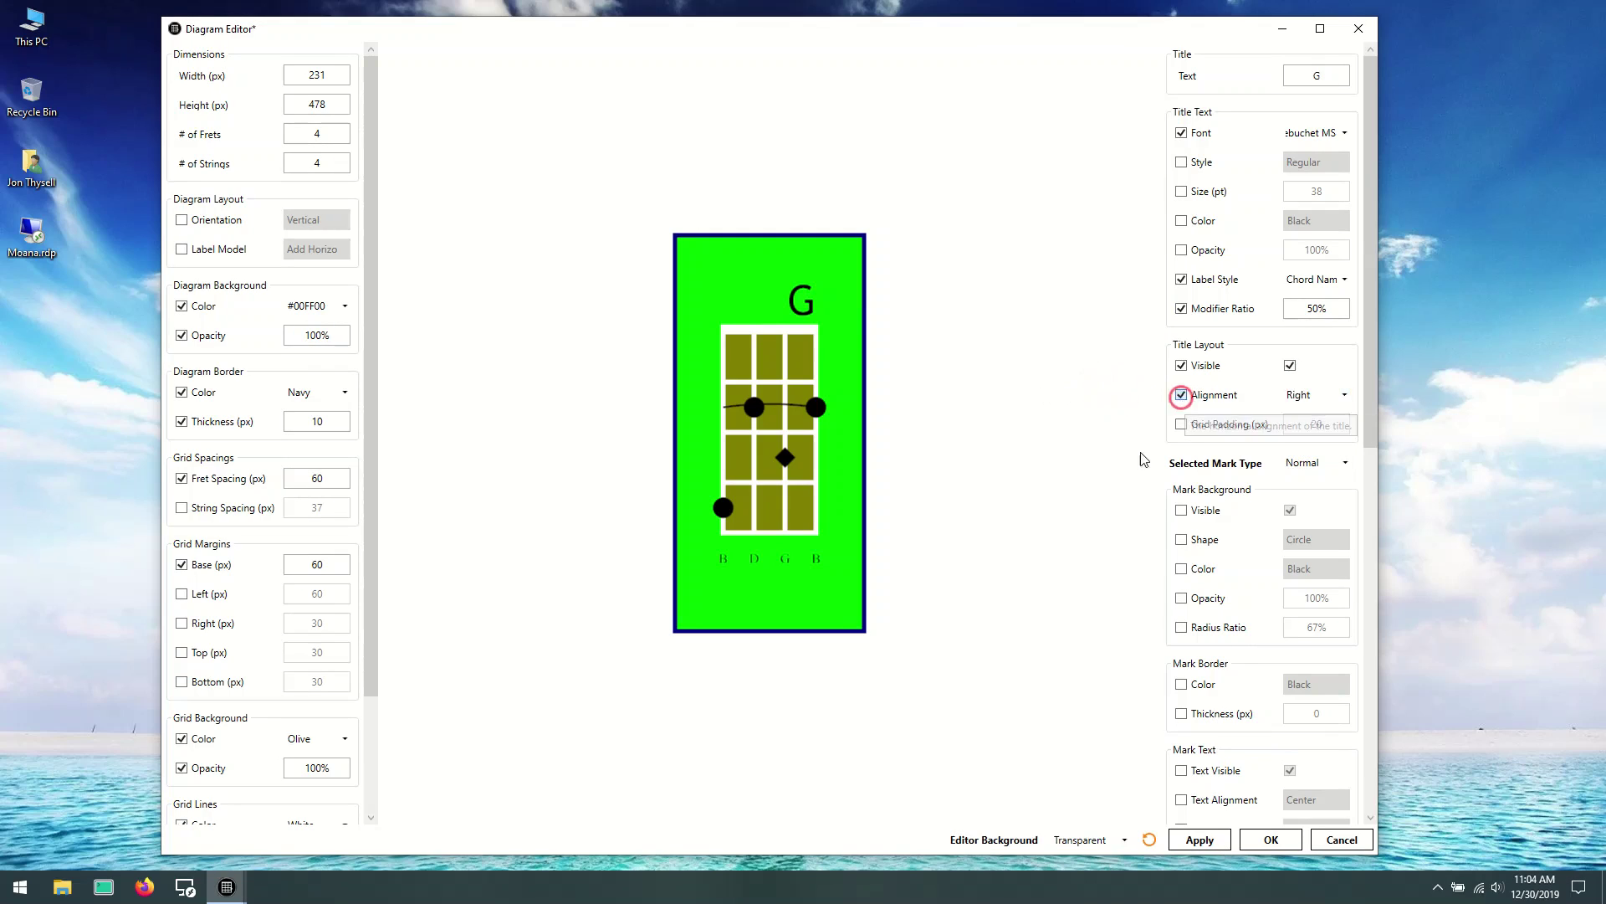
click(1183, 367)
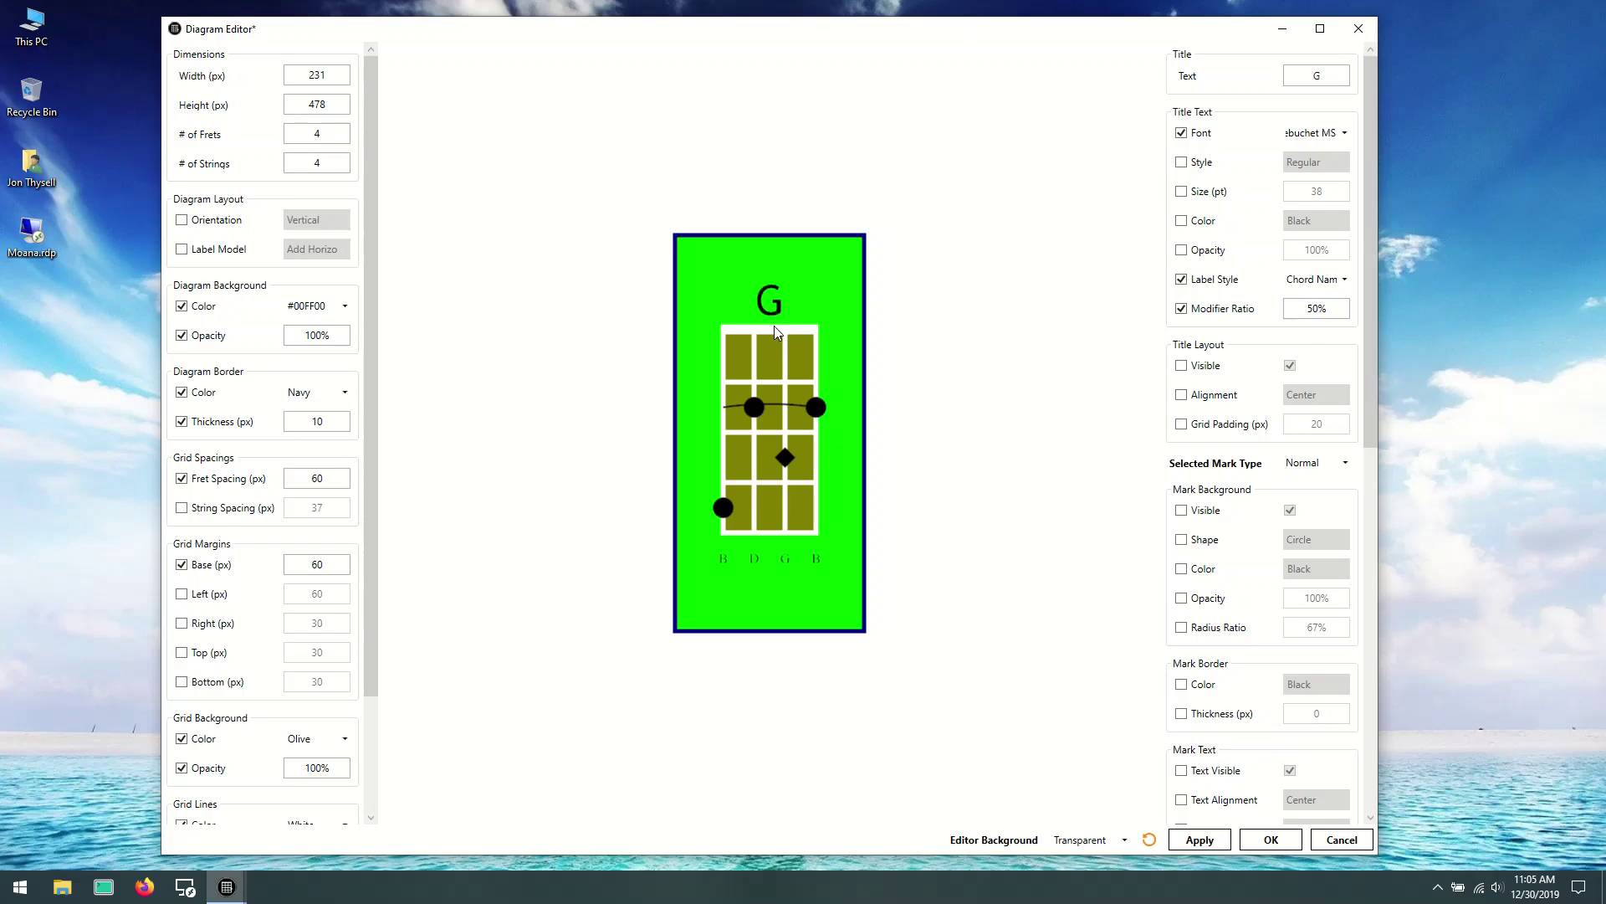
Step: Override the title's grid padding and set it to 40 px
click(1250, 424)
click(1328, 423)
text(40)
click(1057, 430)
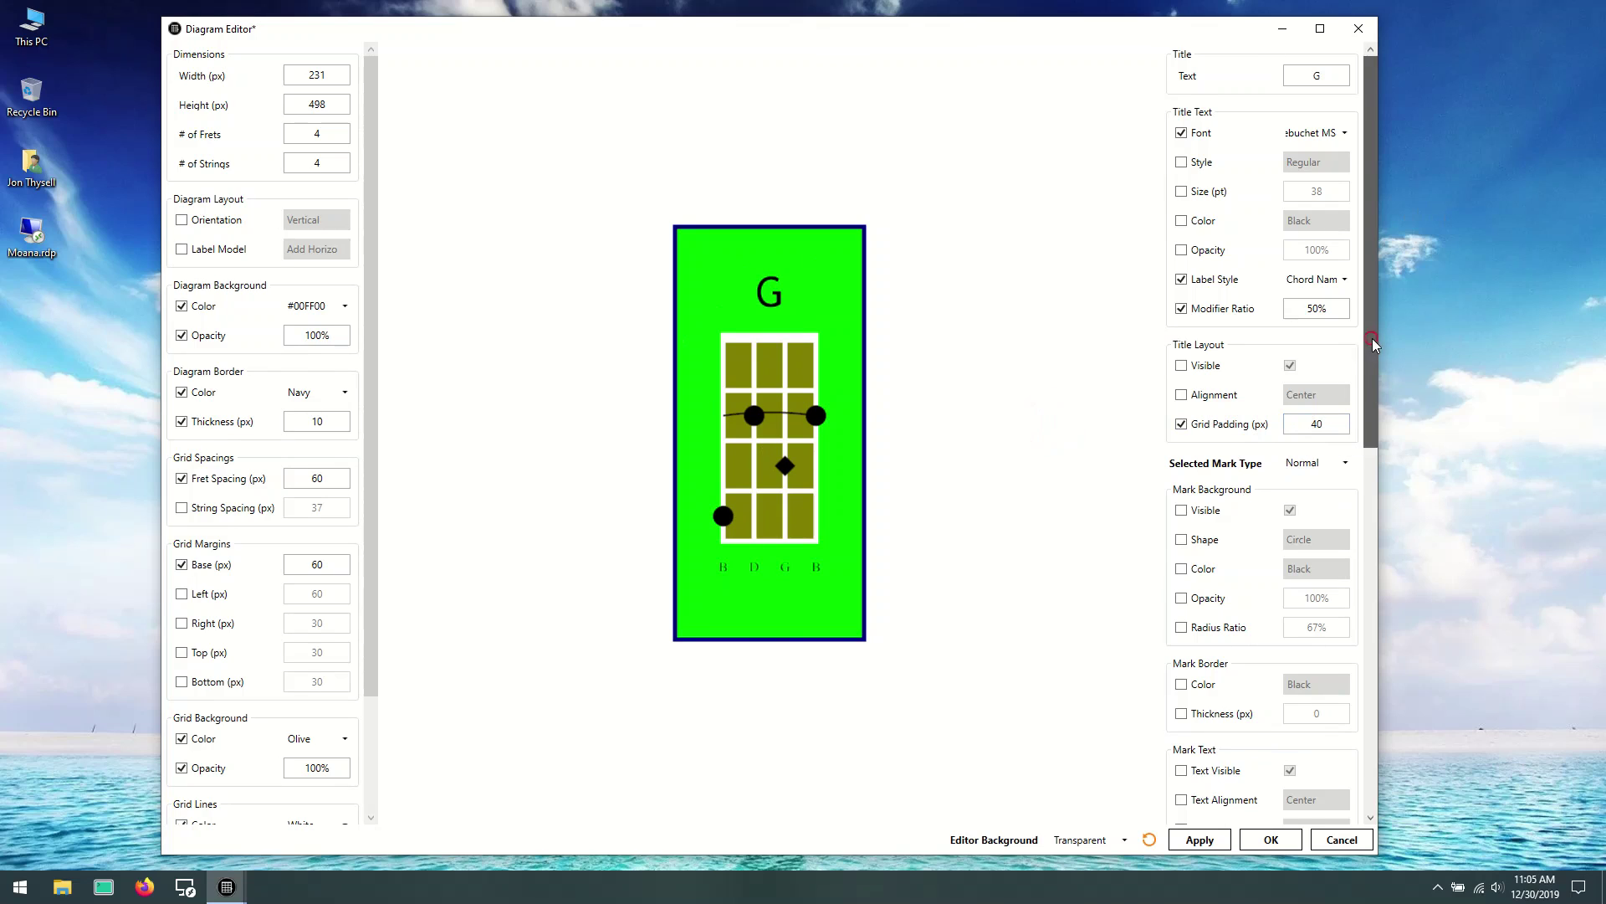
Step: Review the mark types that can be selected for styling and keep Normal selected
drag(1372, 338, 1372, 345)
drag(1375, 366, 1372, 409)
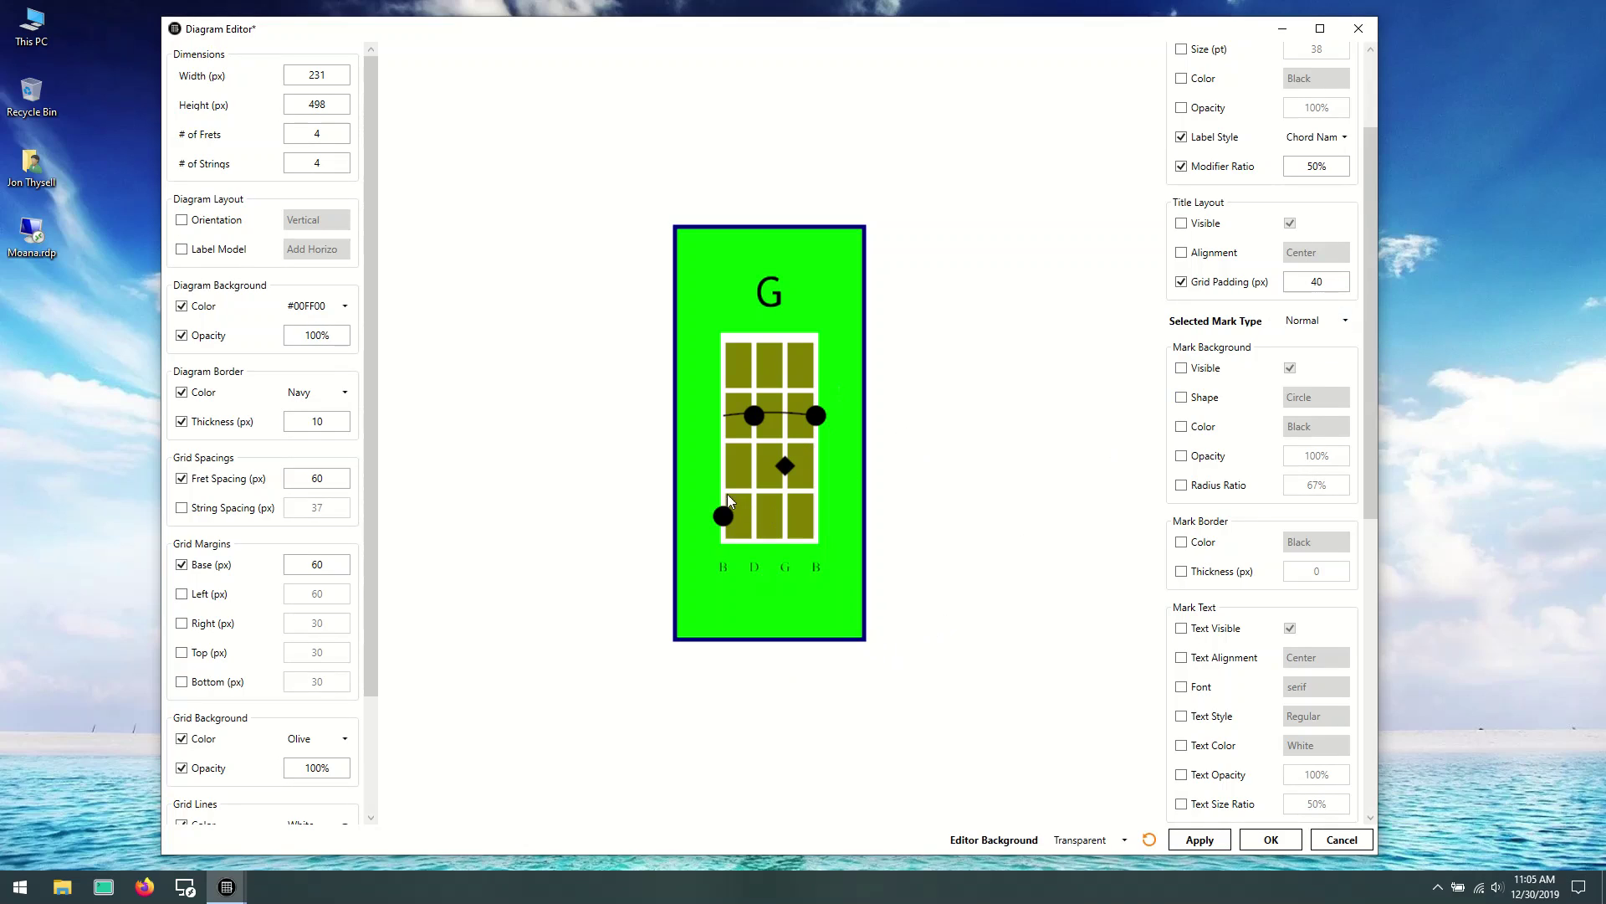
mouse_move(1368, 187)
mouse_down()
mouse_move(1378, 221)
mouse_move(1367, 192)
mouse_up()
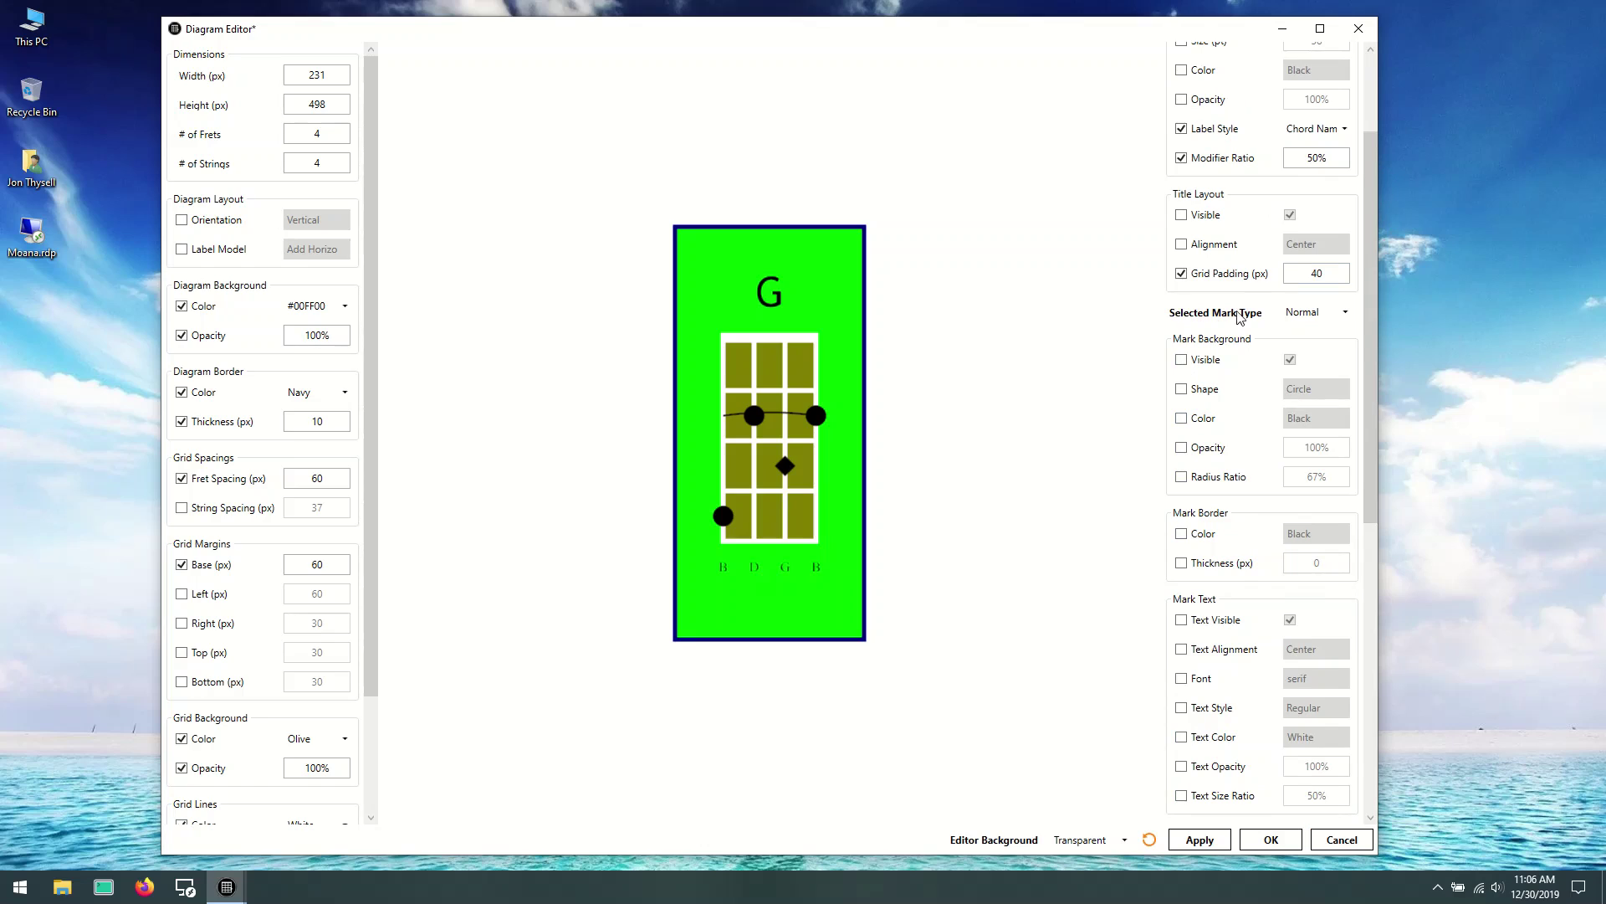
click(1310, 319)
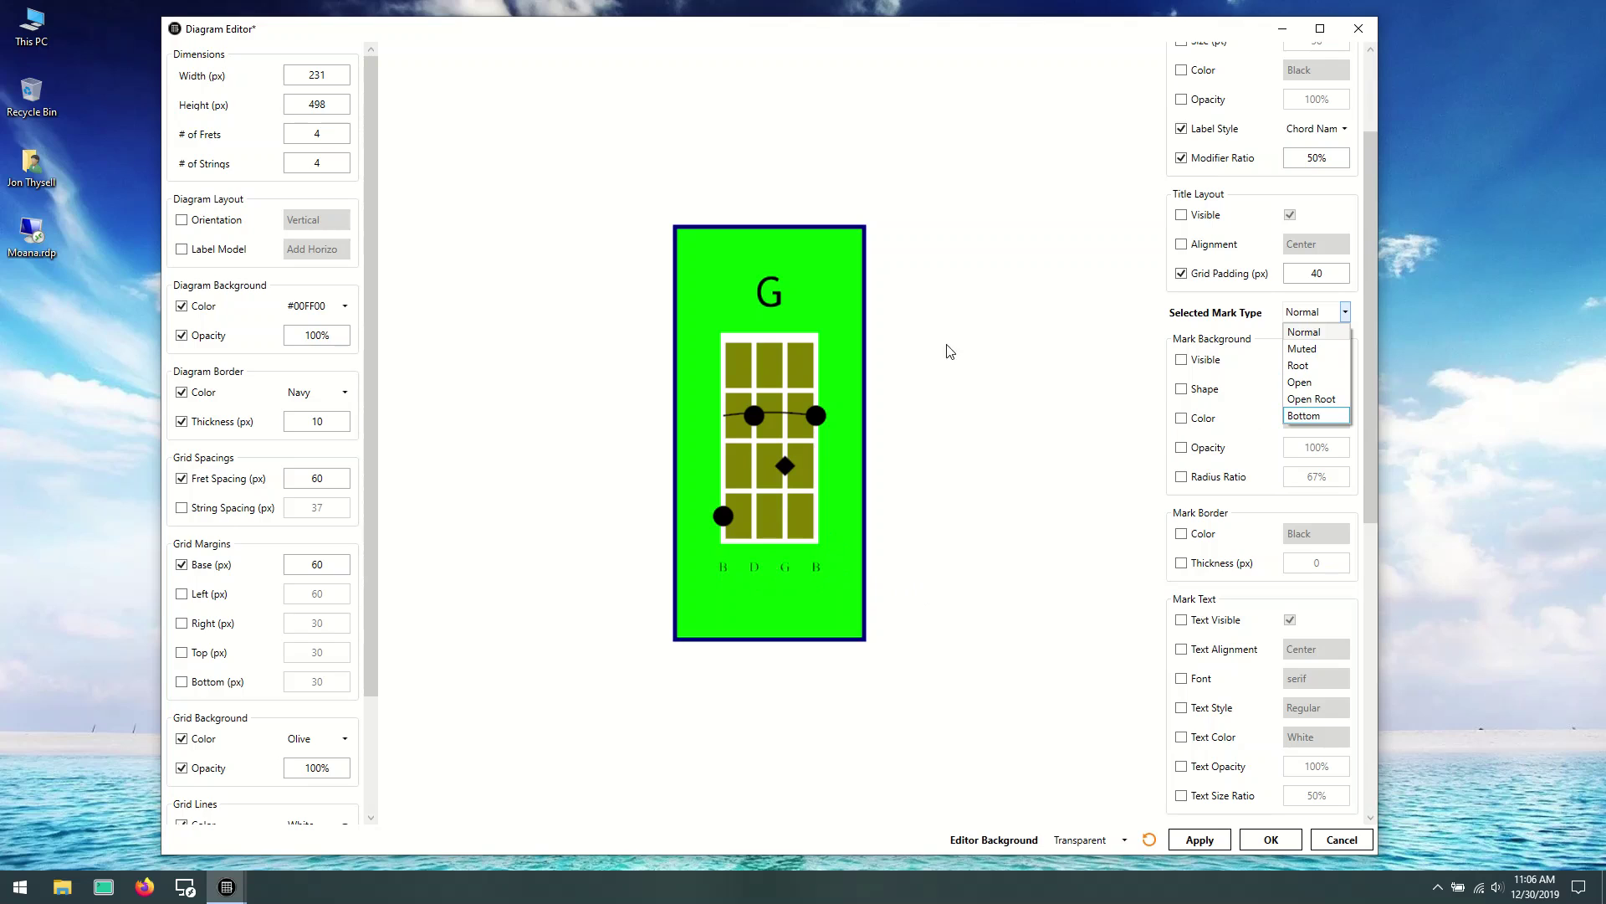
click(1039, 317)
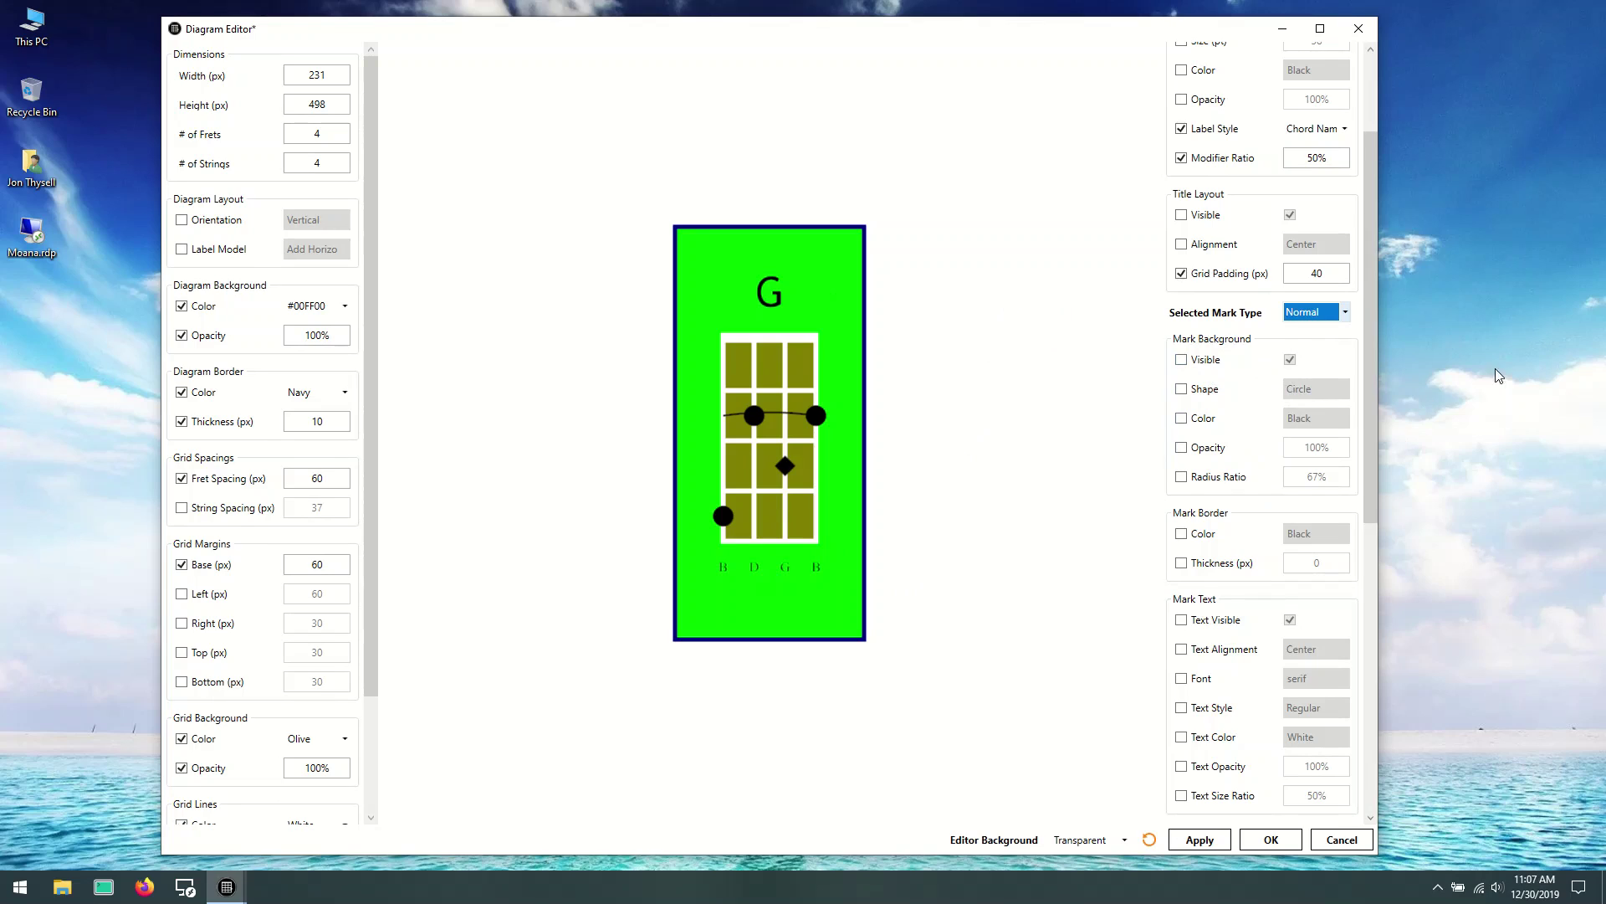
Step: Override the visibility of the Normal marks to hide them, and remove that override again
click(1207, 363)
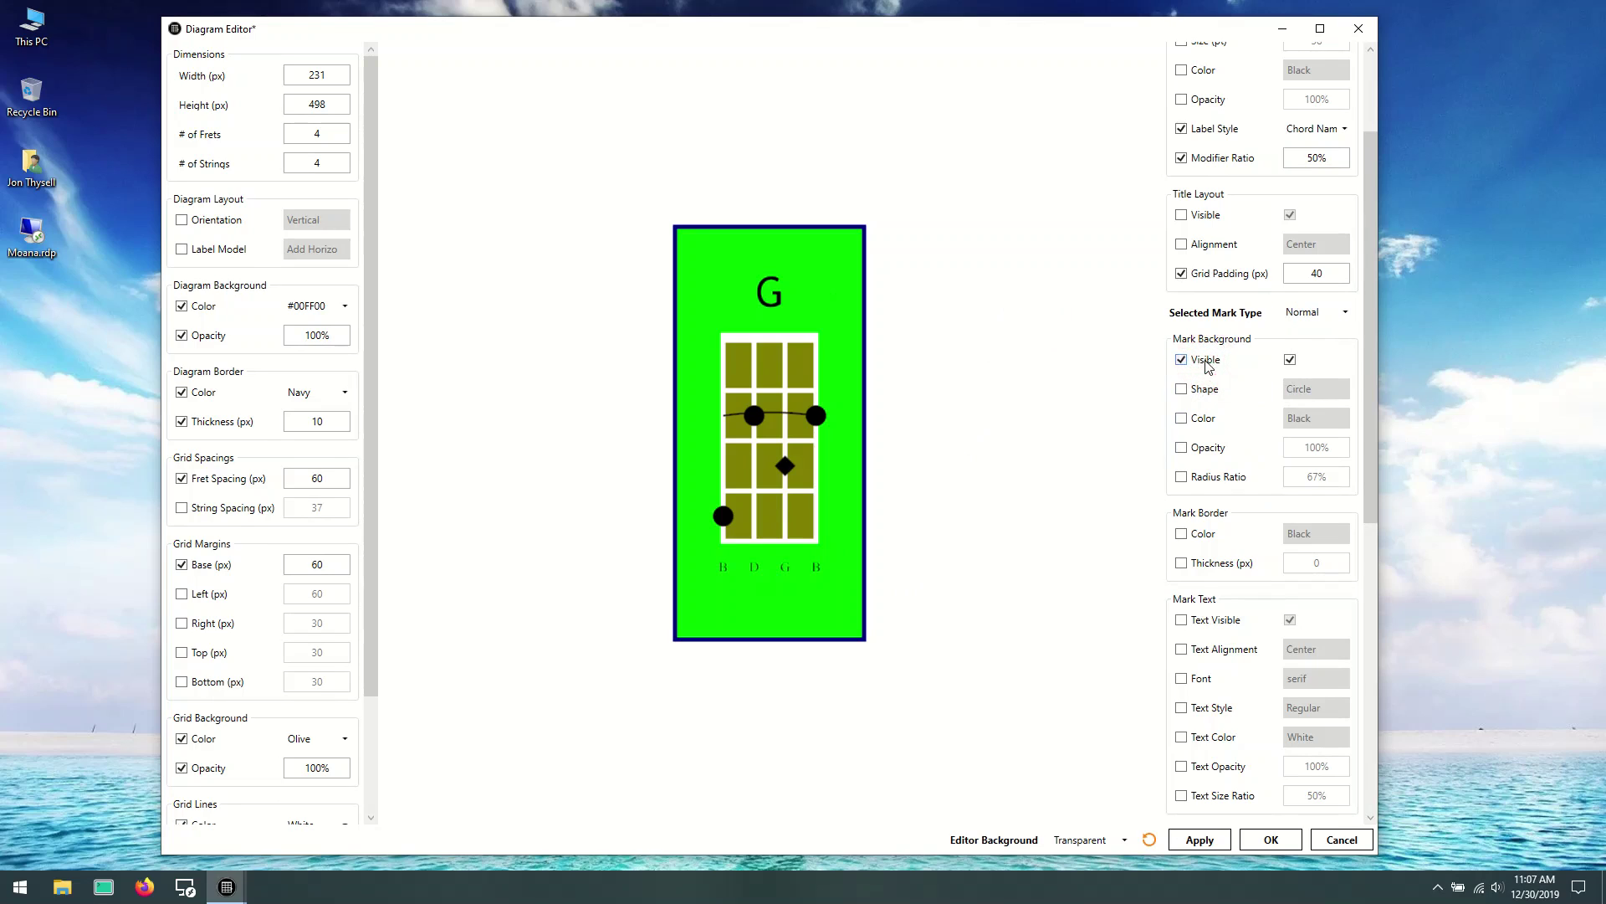
click(1290, 360)
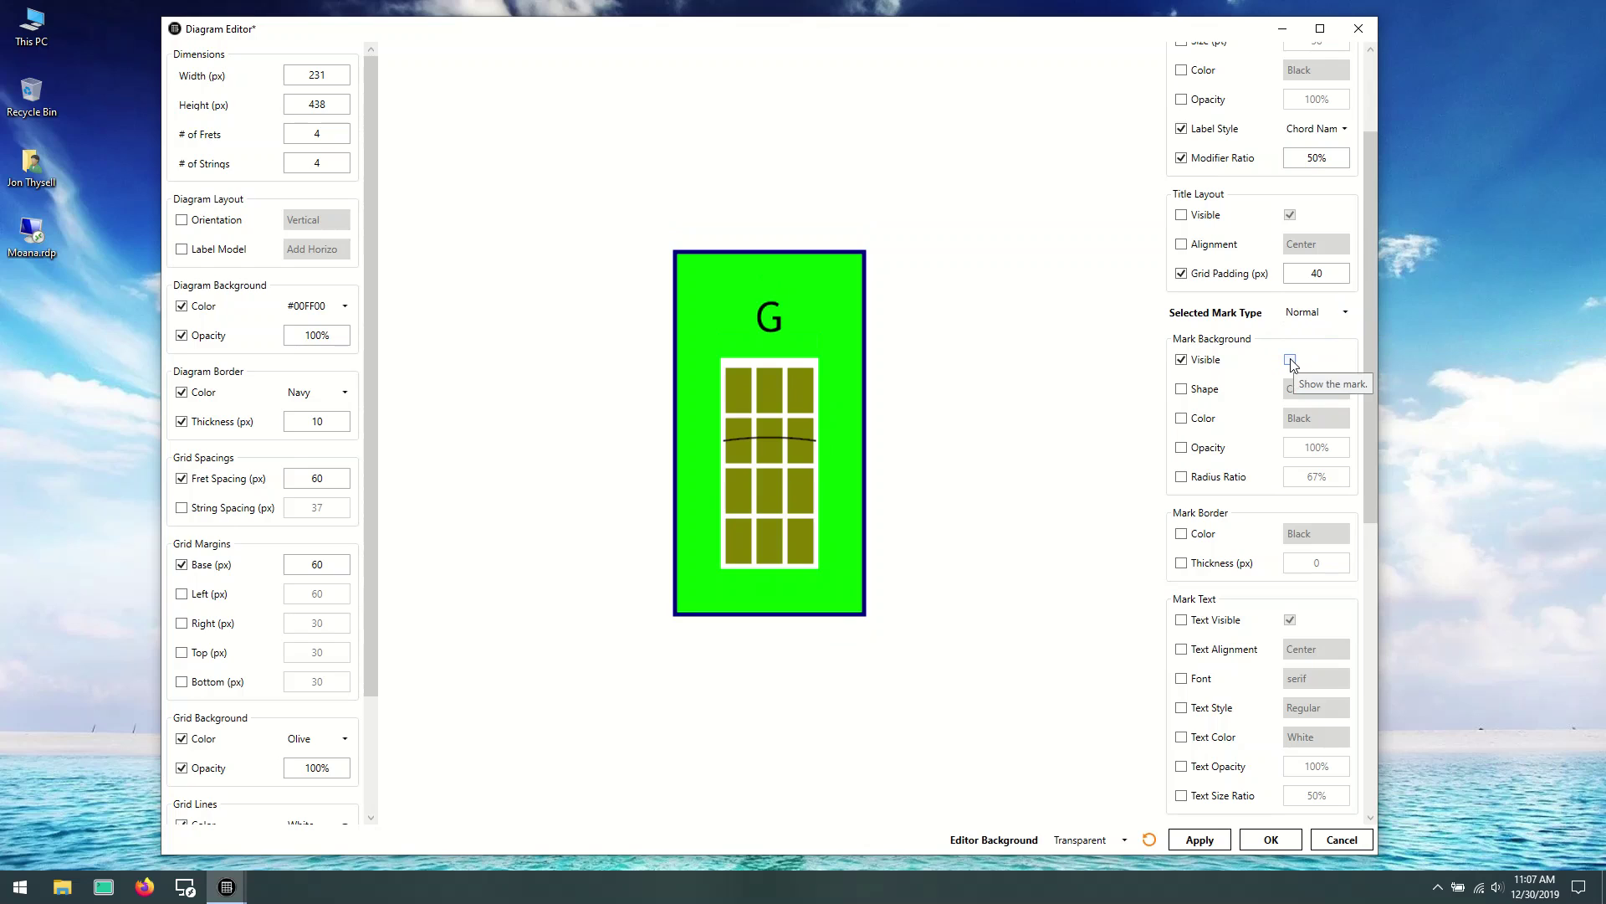
click(1202, 361)
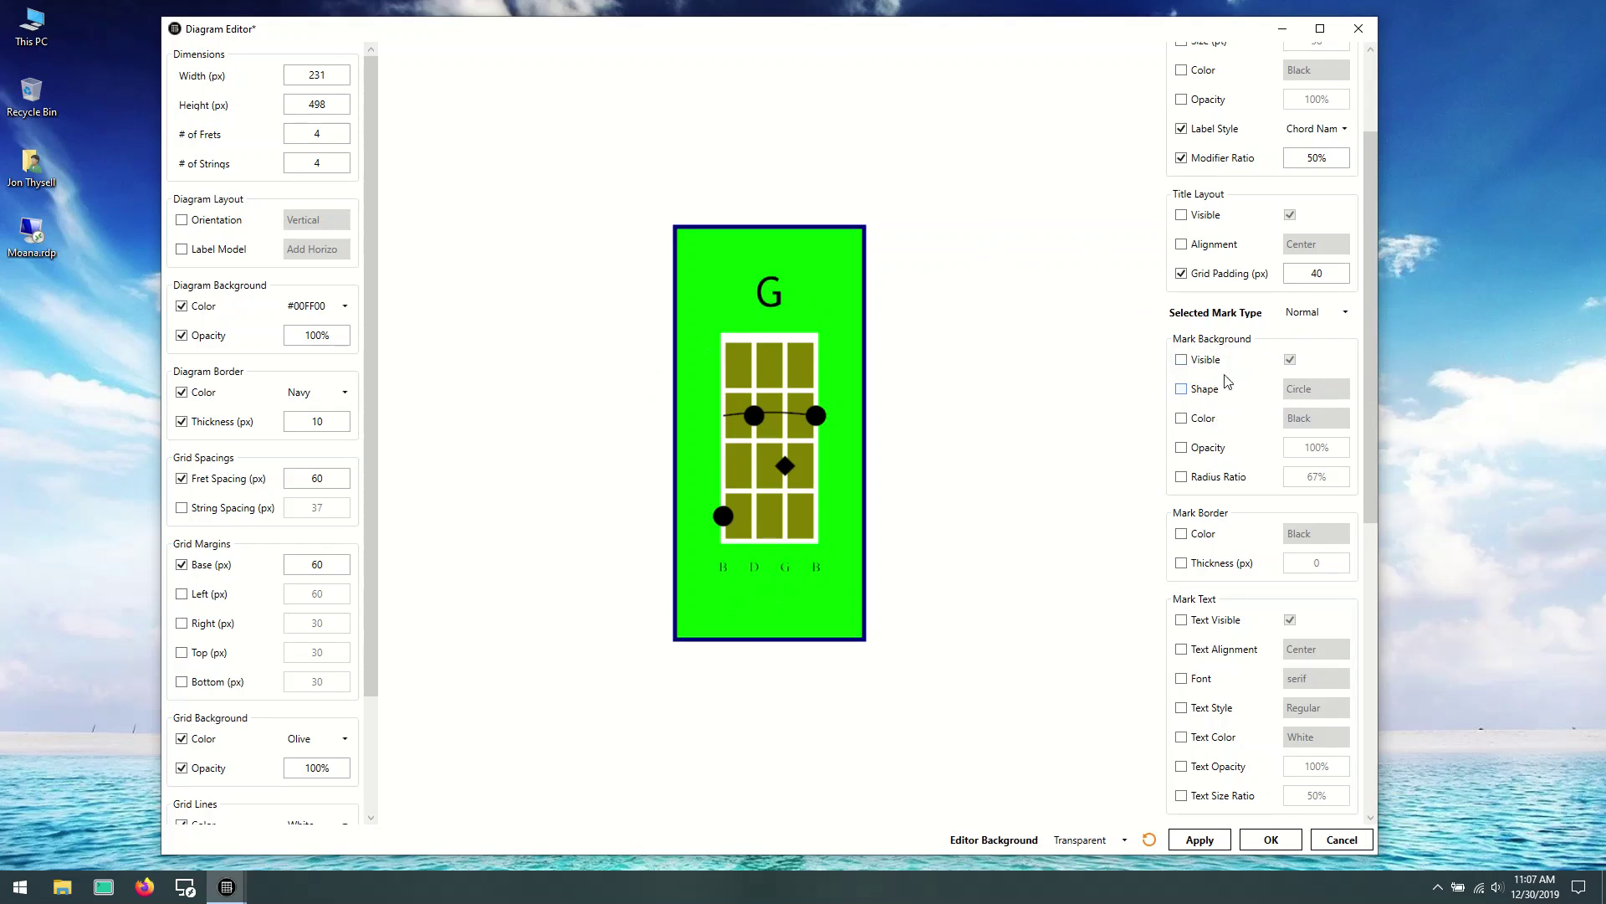
Step: Override the Normal mark shape, trying Square, Diamond, X and None, and set it to Circle
click(1182, 389)
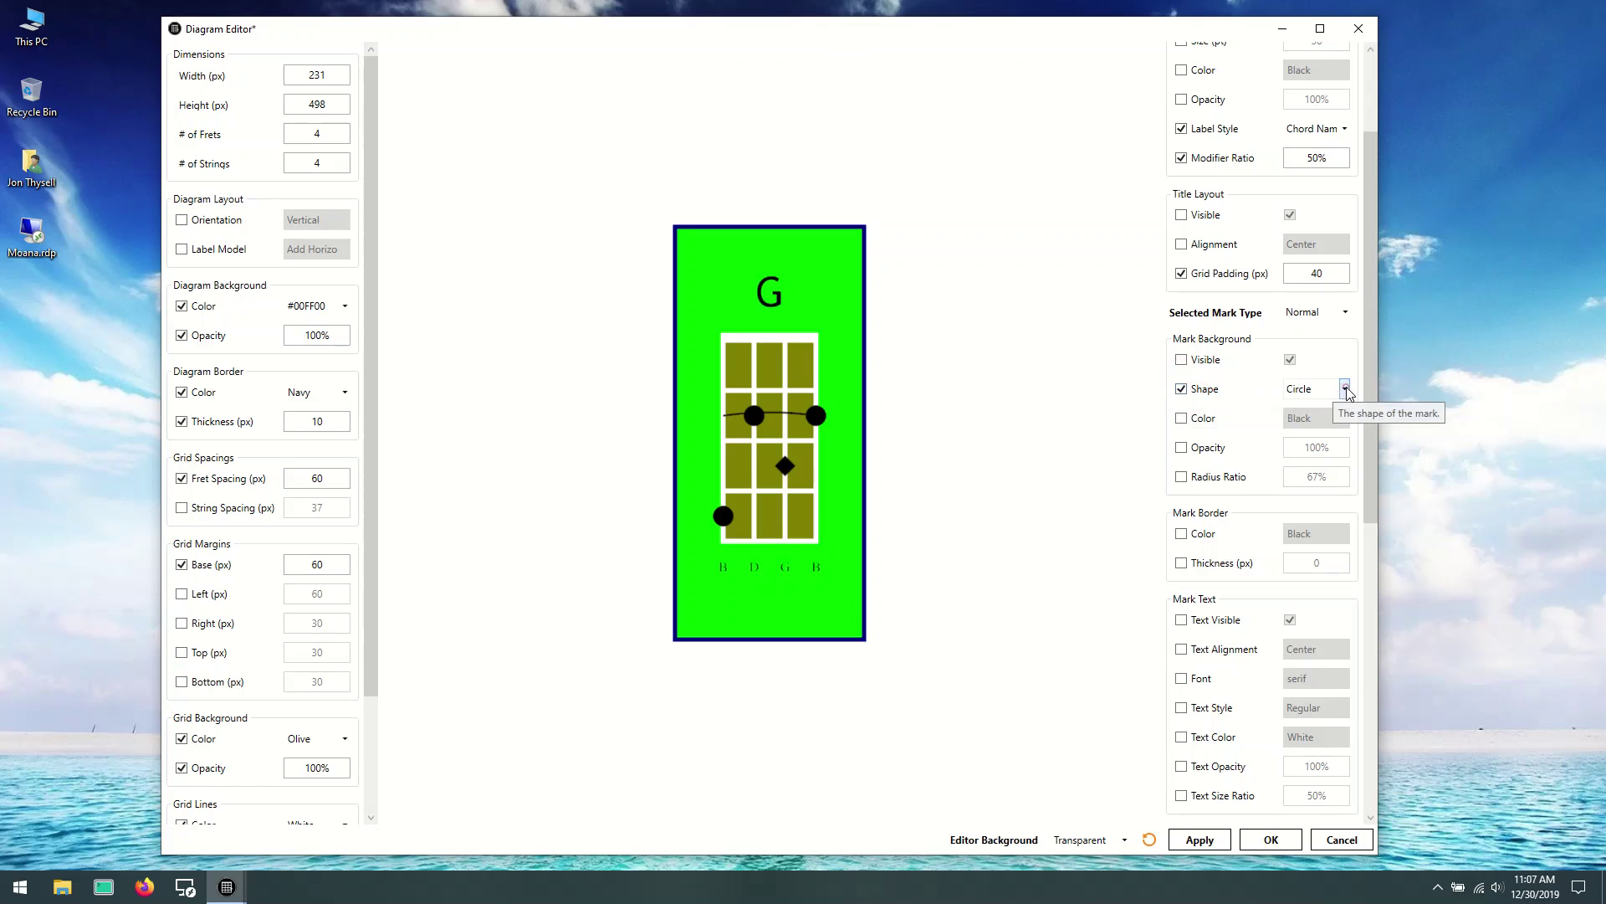
click(1345, 391)
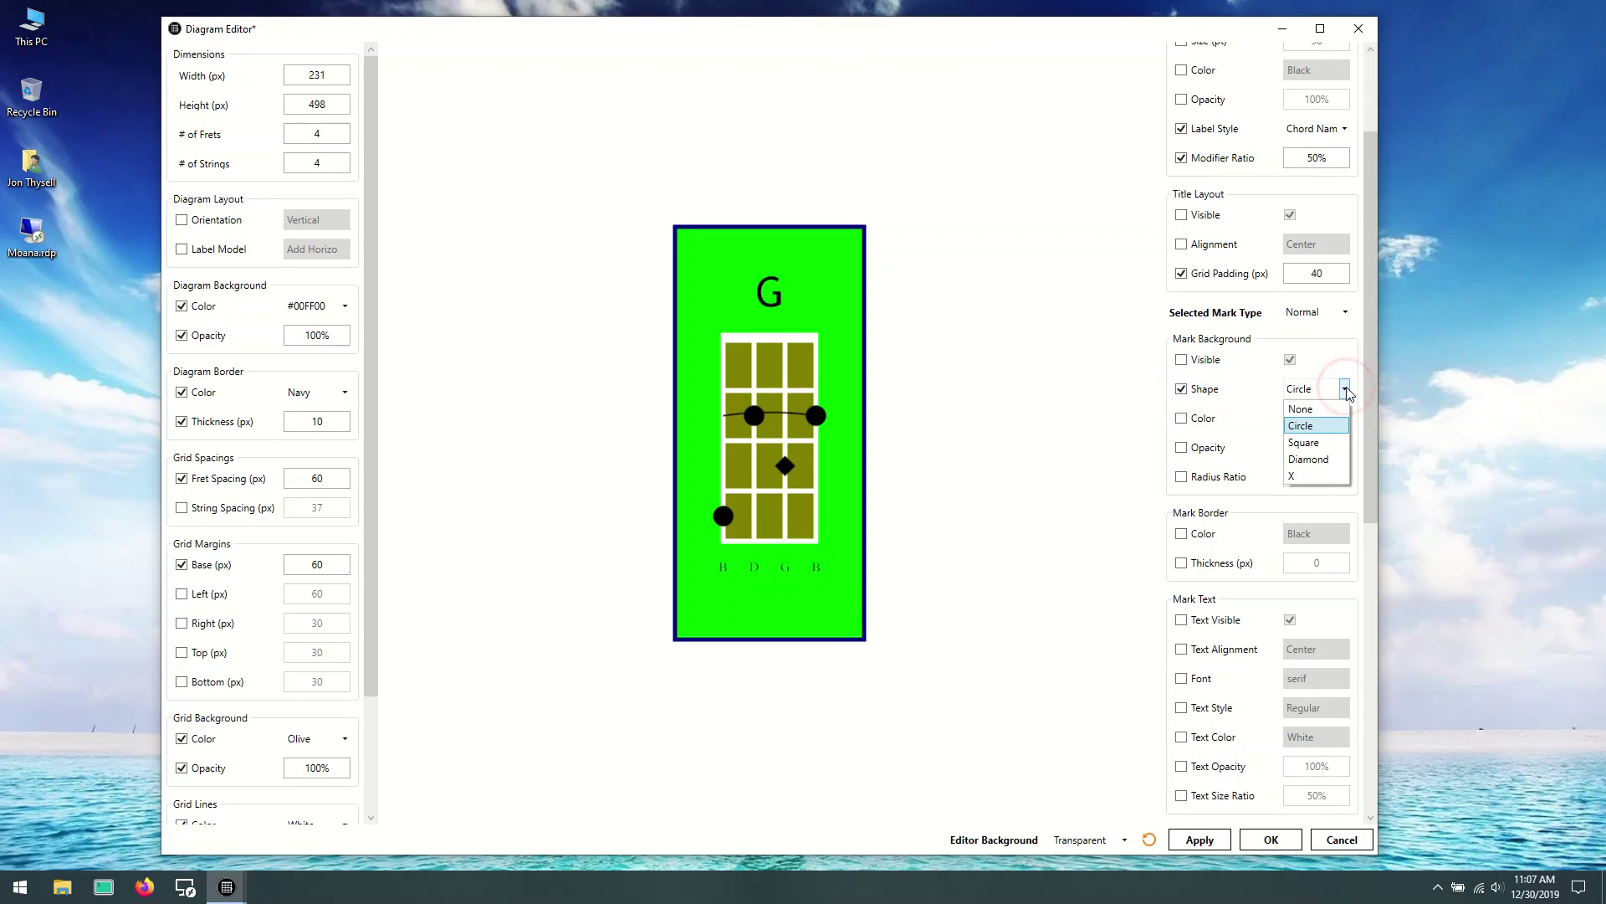
click(1317, 445)
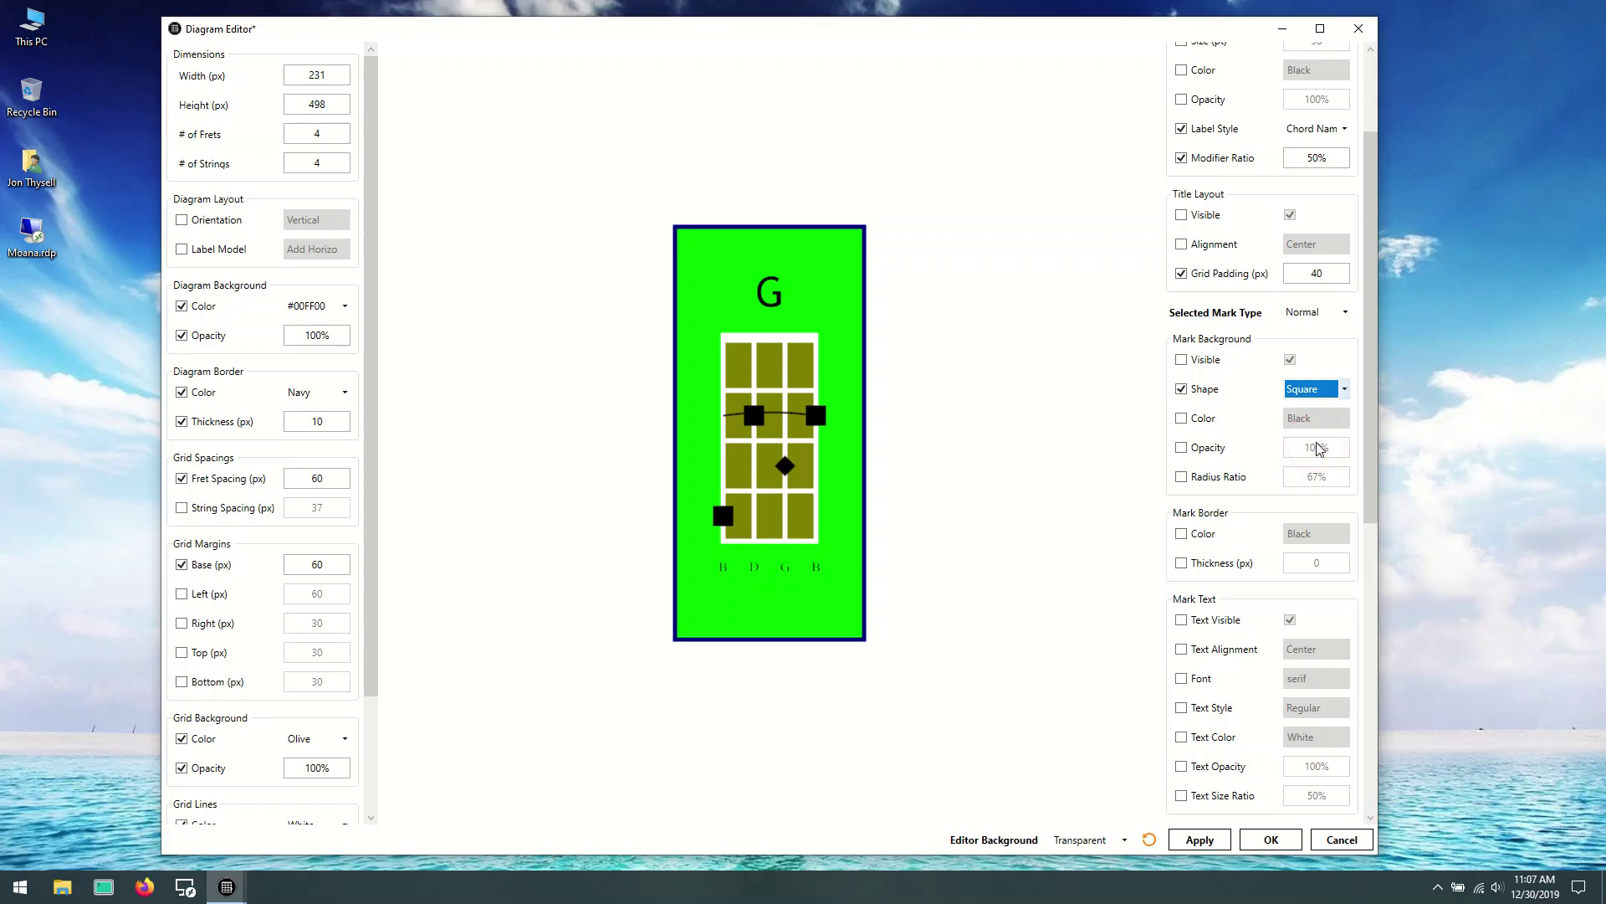
click(1345, 389)
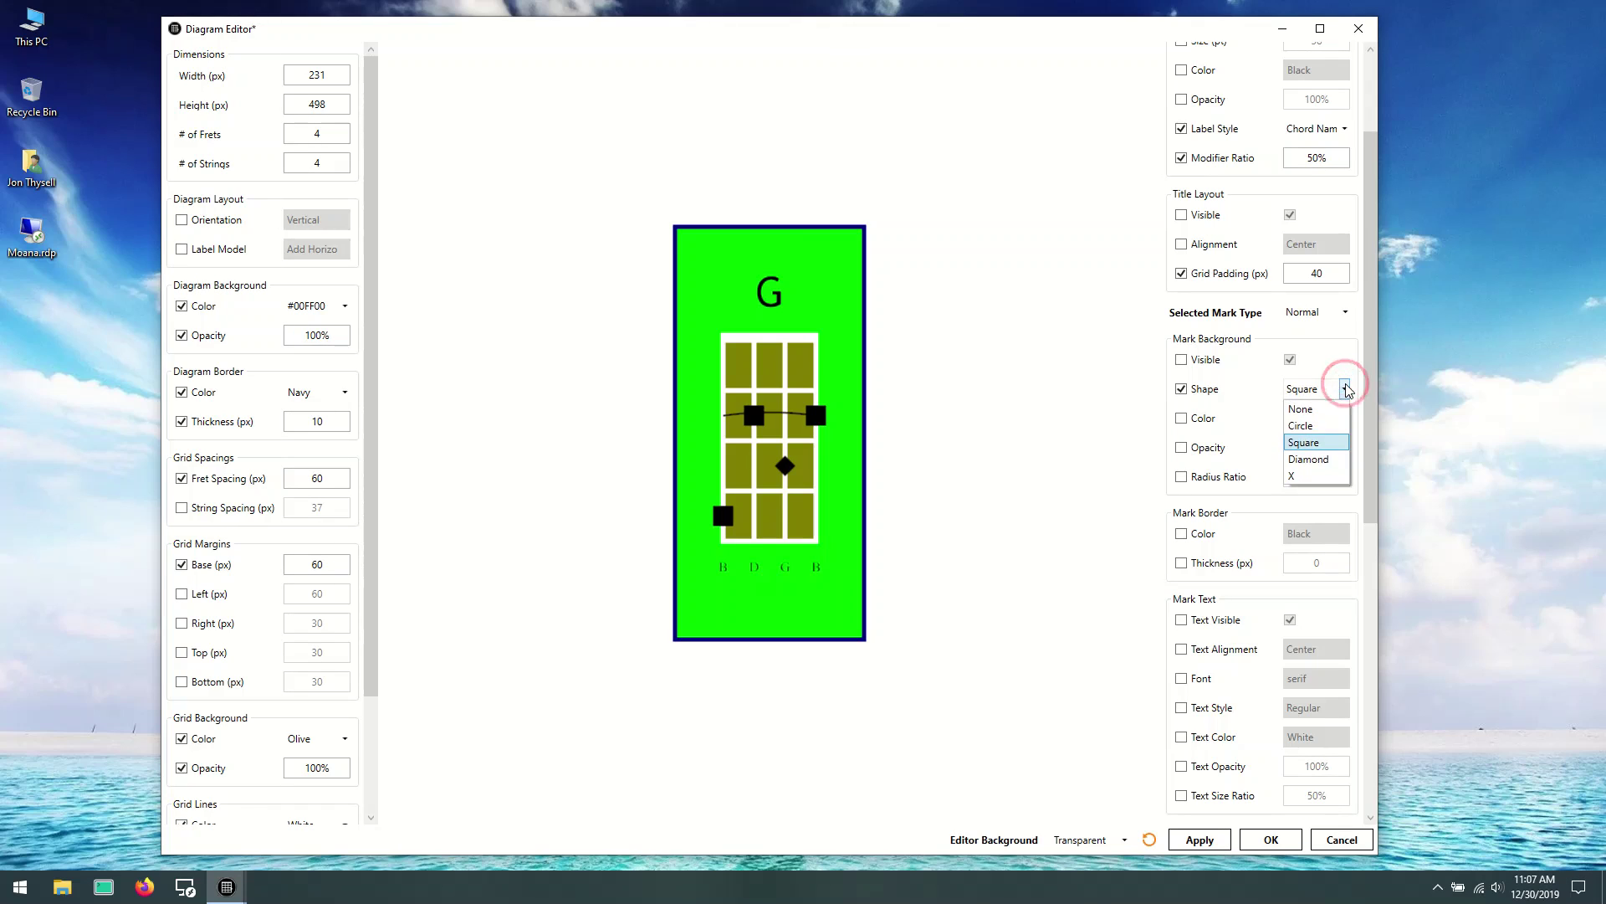
click(1319, 466)
click(1343, 390)
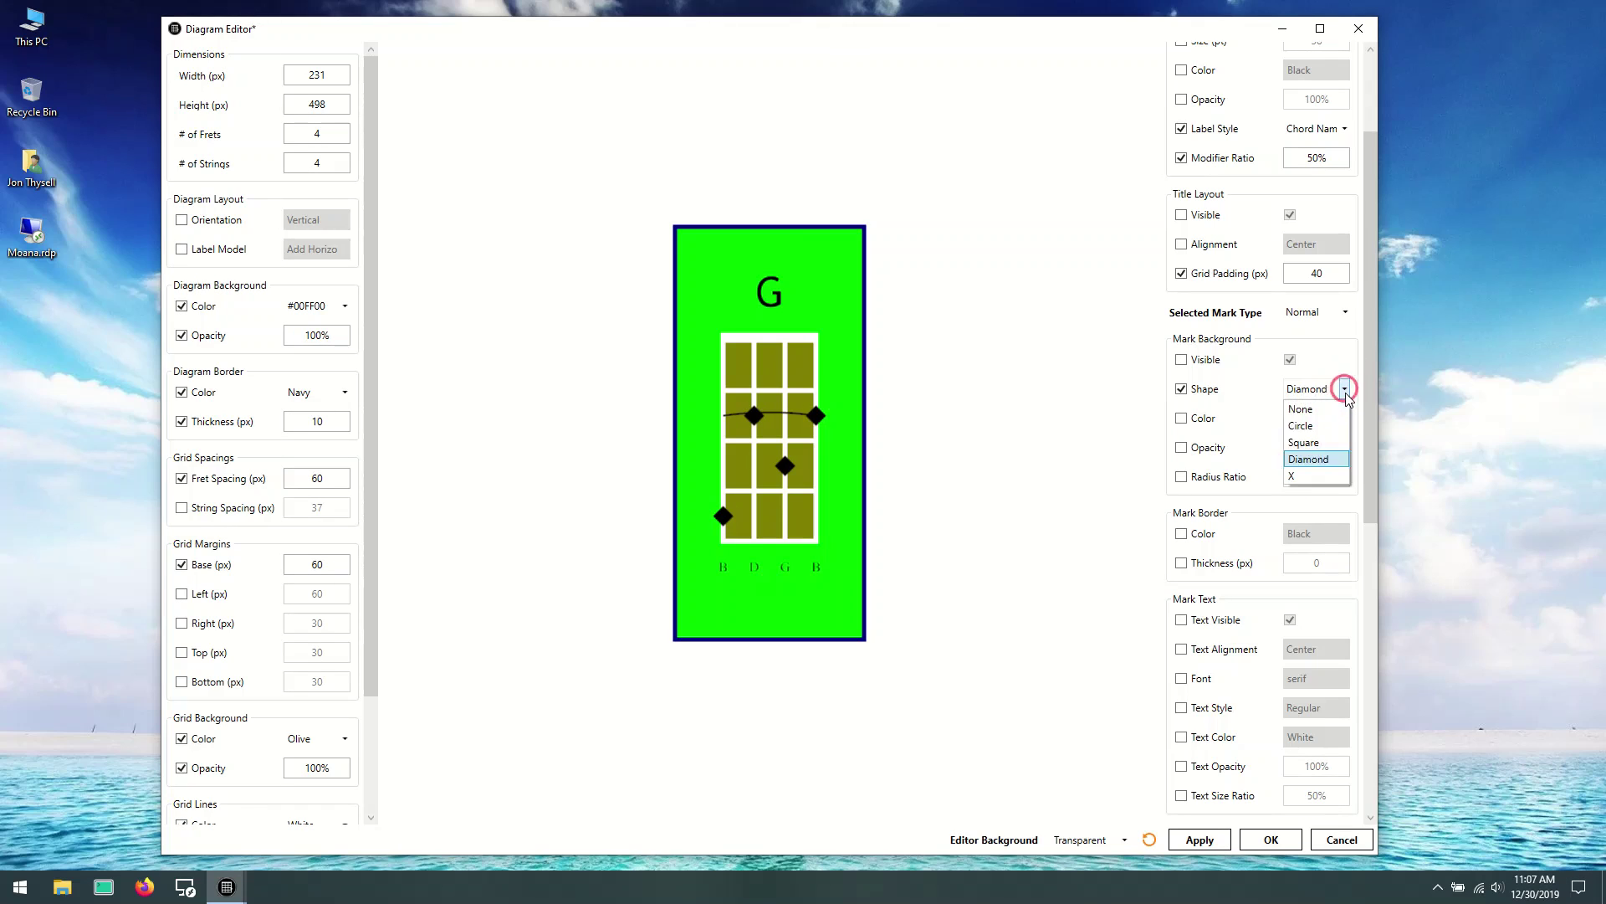
click(1316, 485)
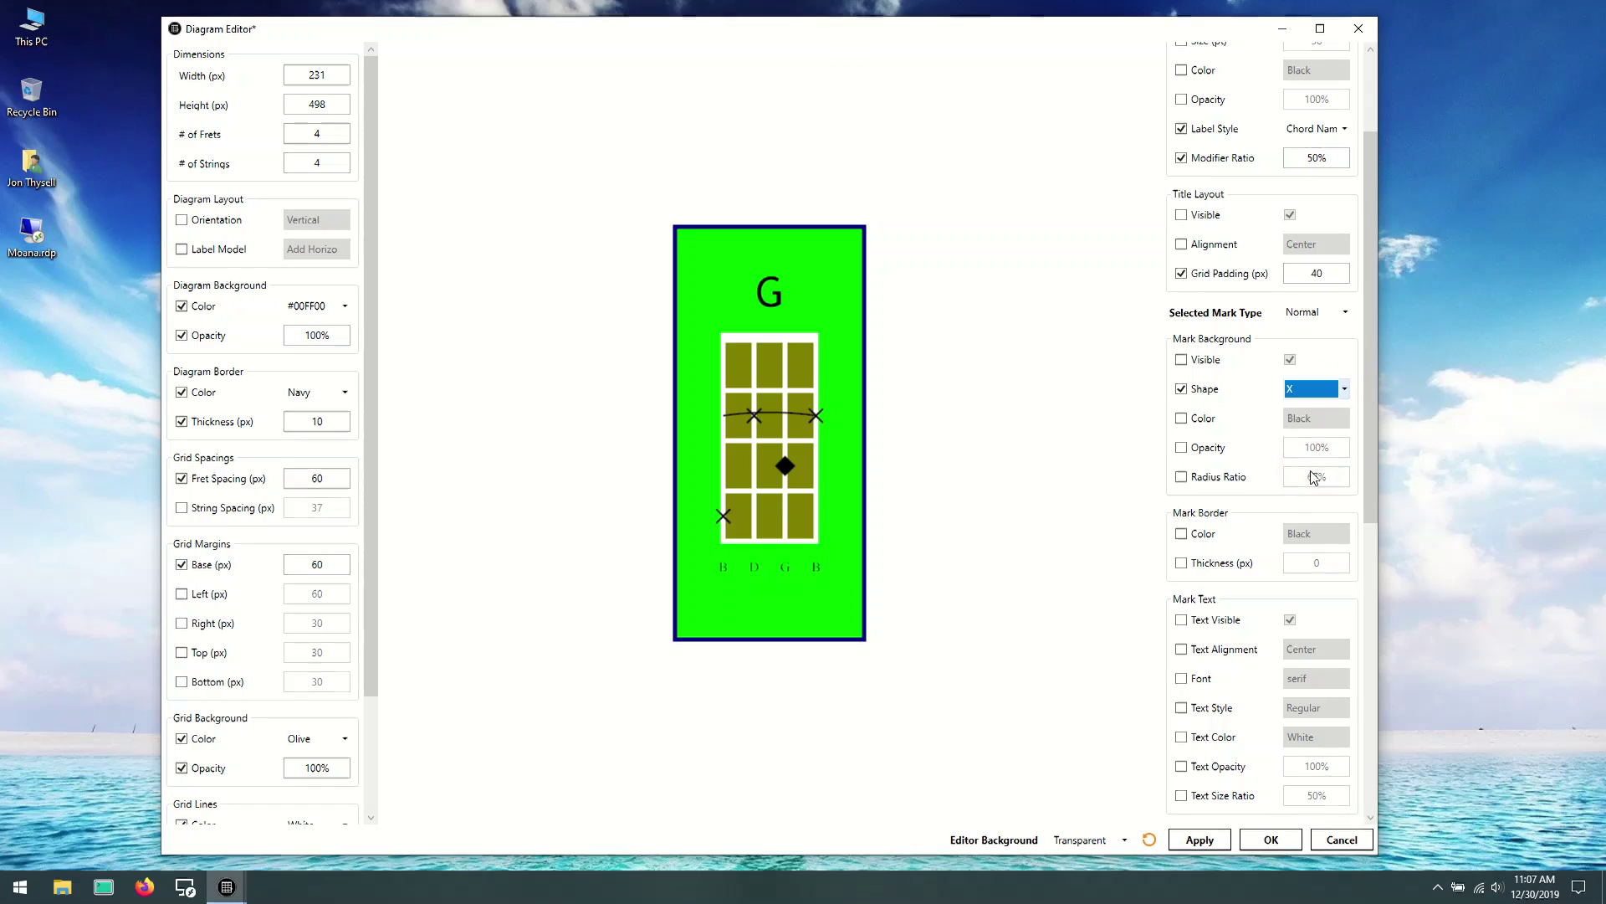
click(1342, 392)
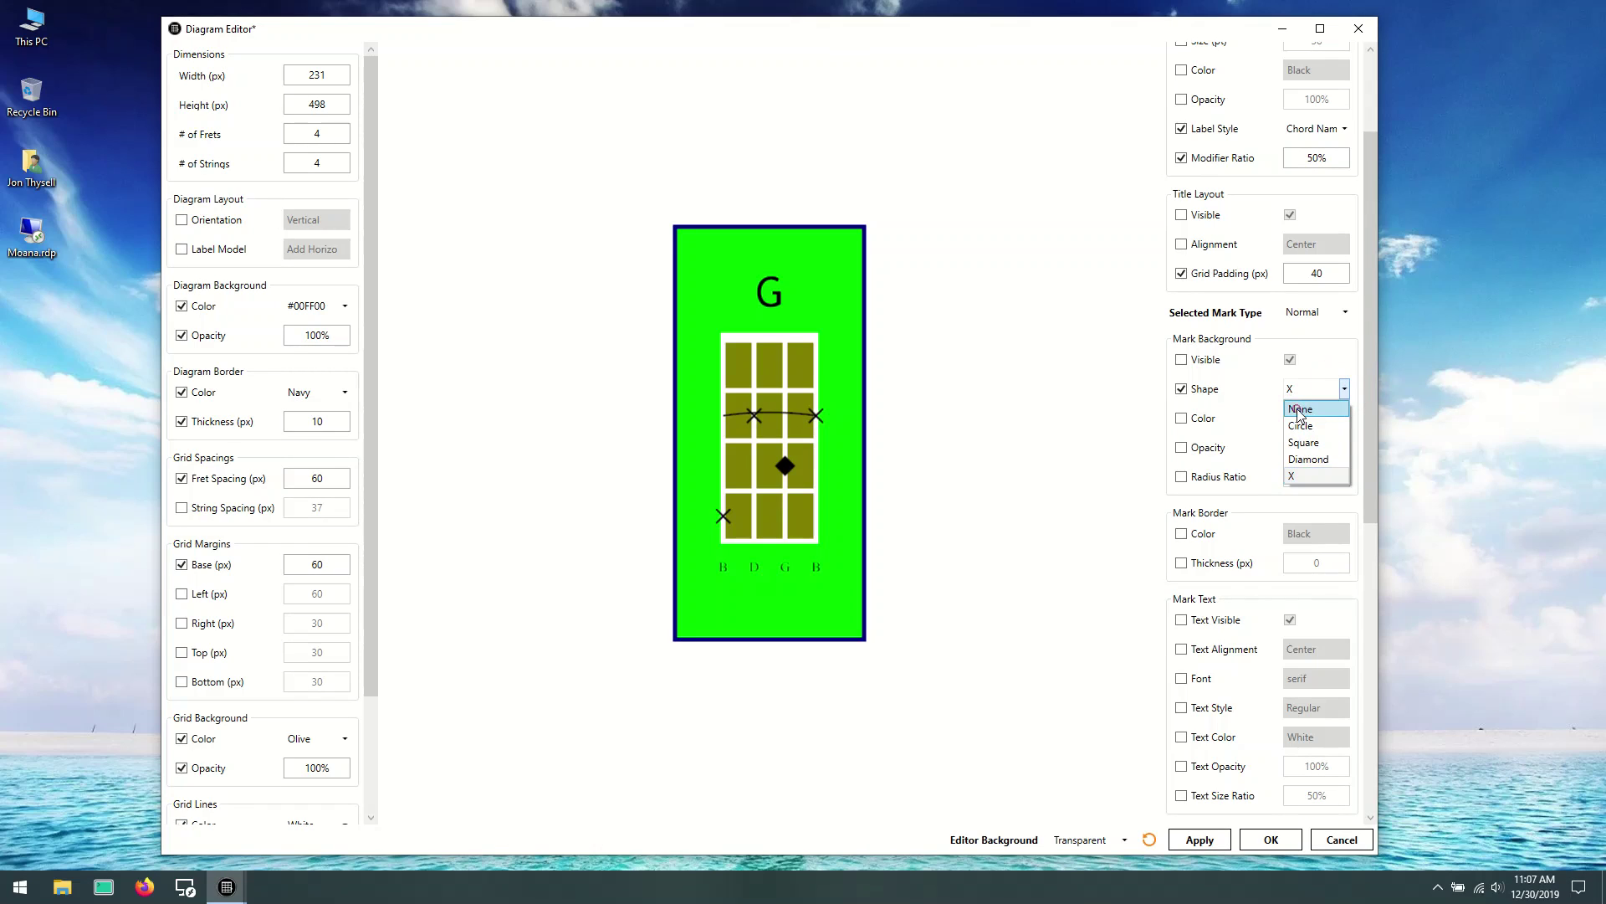
click(1299, 409)
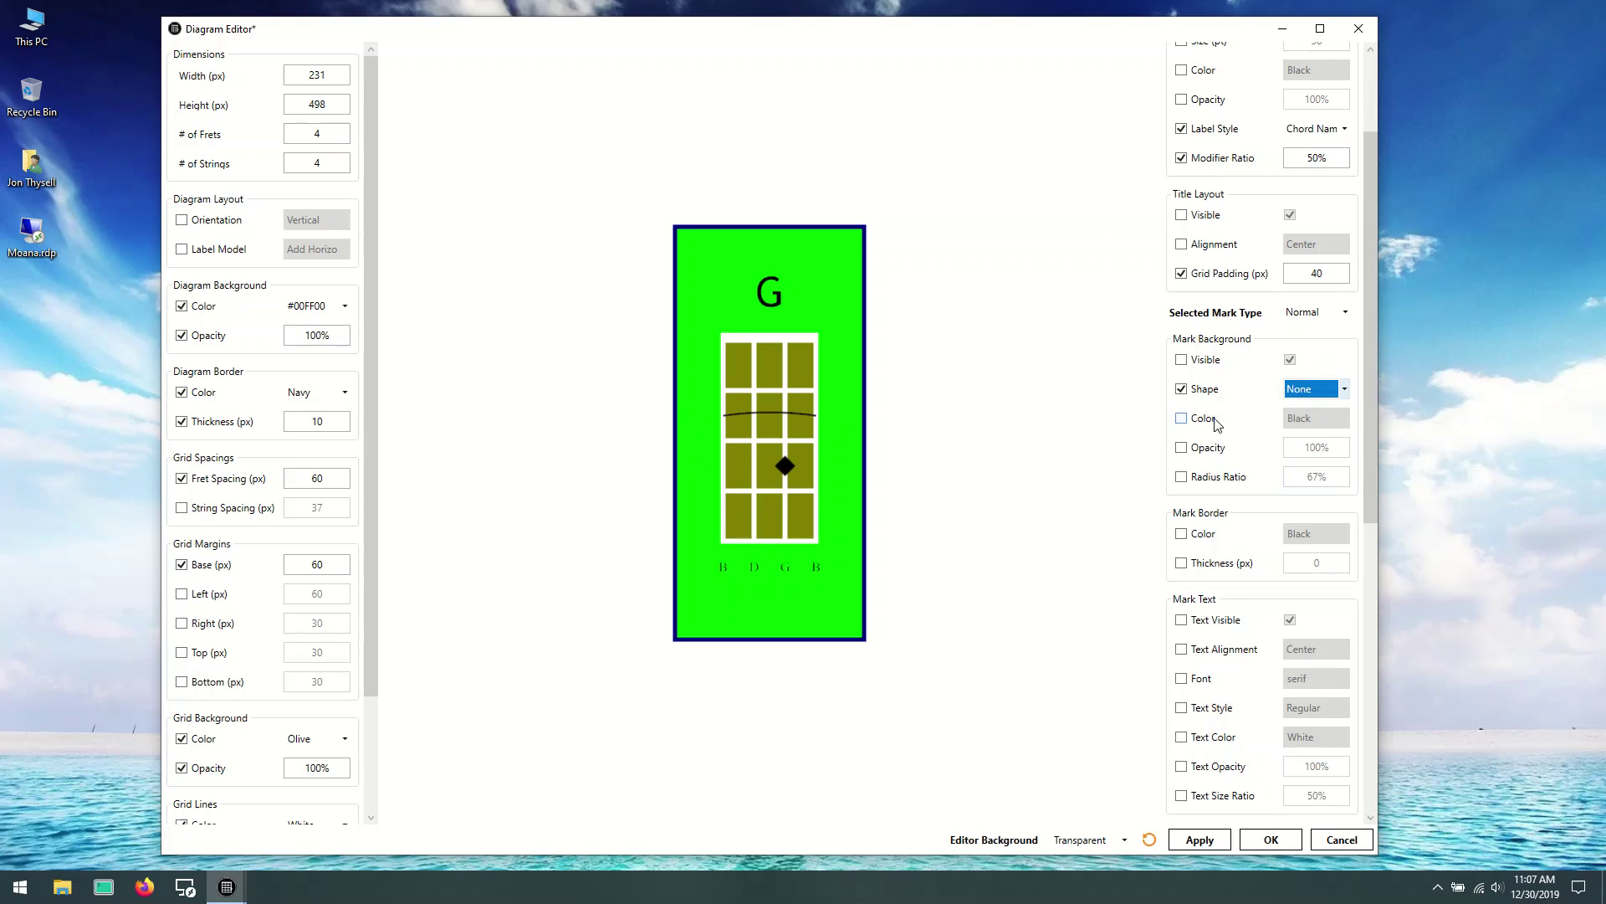
click(1343, 390)
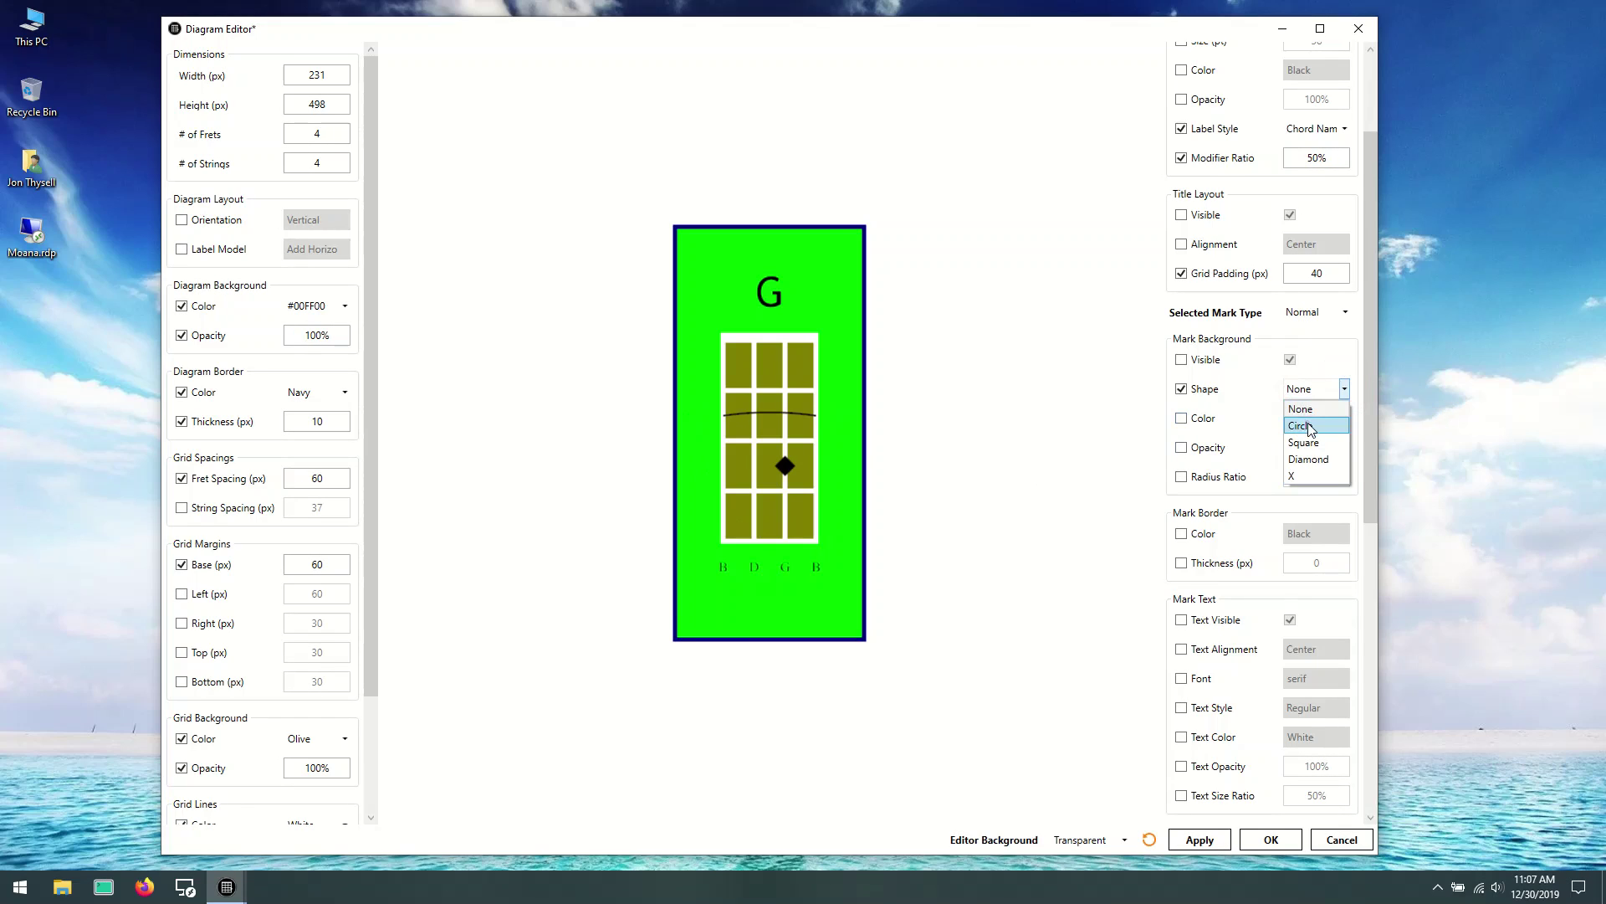
click(1307, 426)
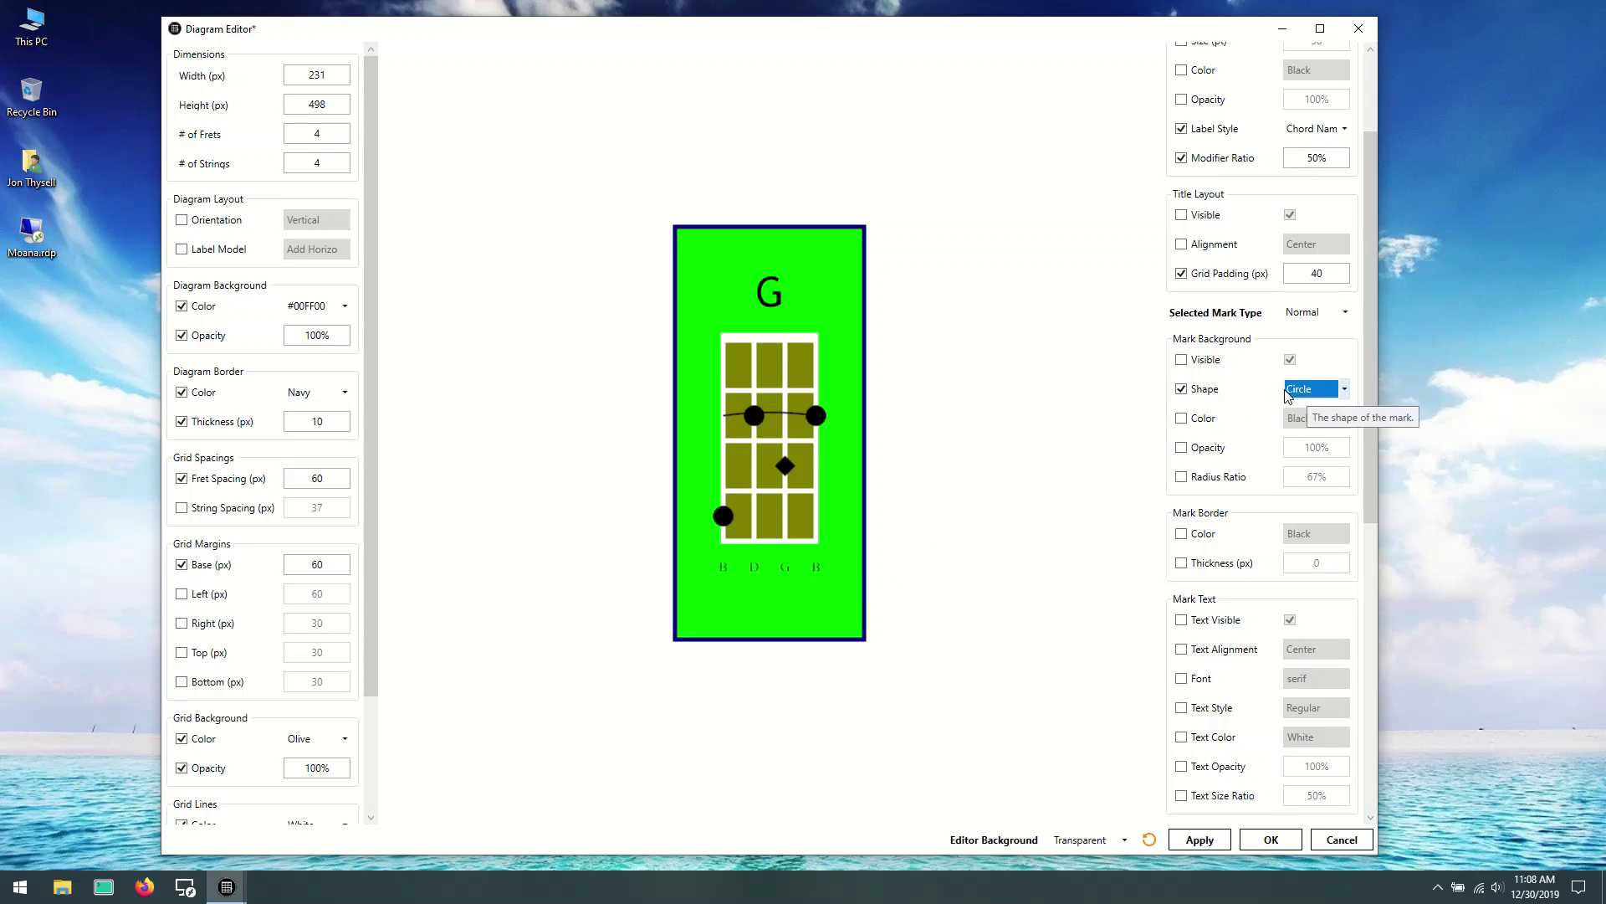
Step: Override the background color of the Normal marks and set it to Aqua
click(1206, 417)
click(1323, 423)
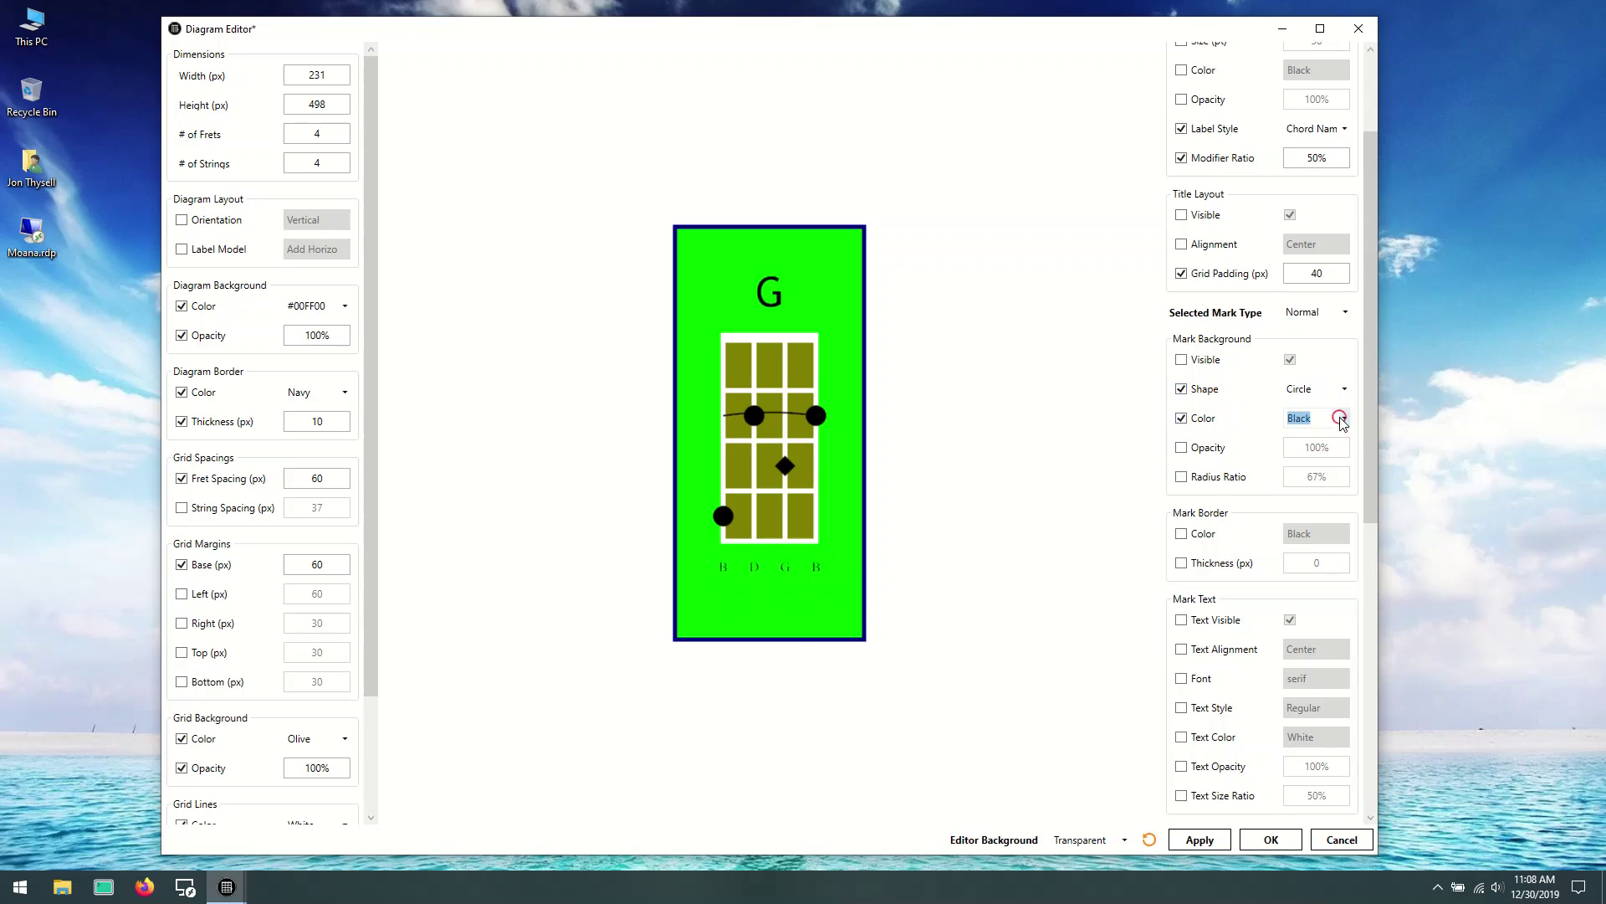
click(1344, 417)
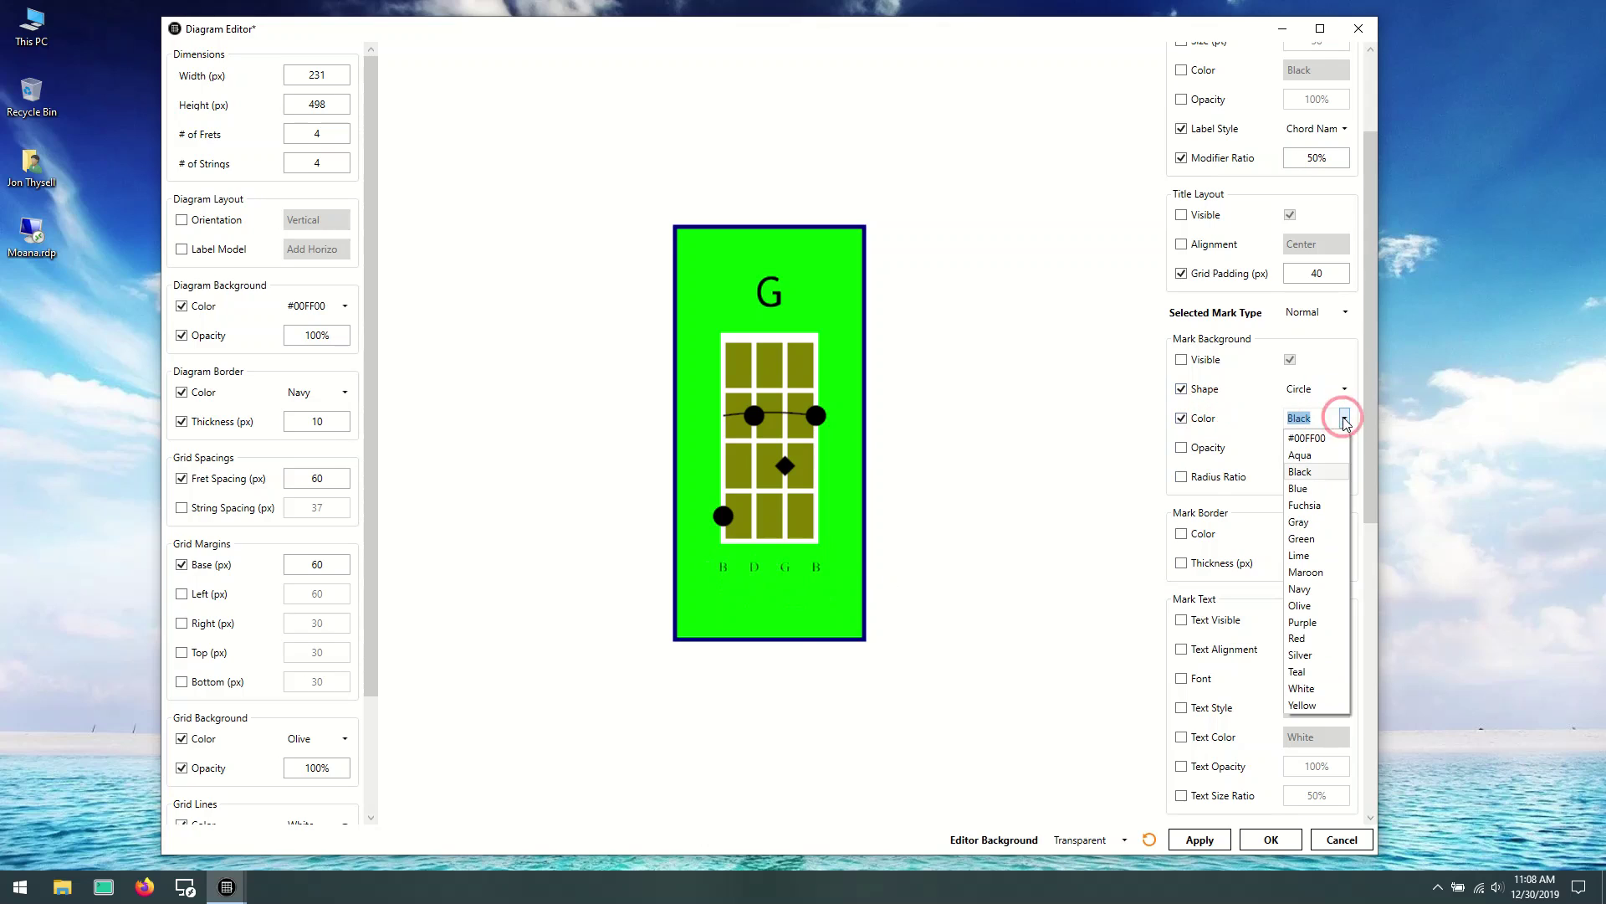
click(1310, 456)
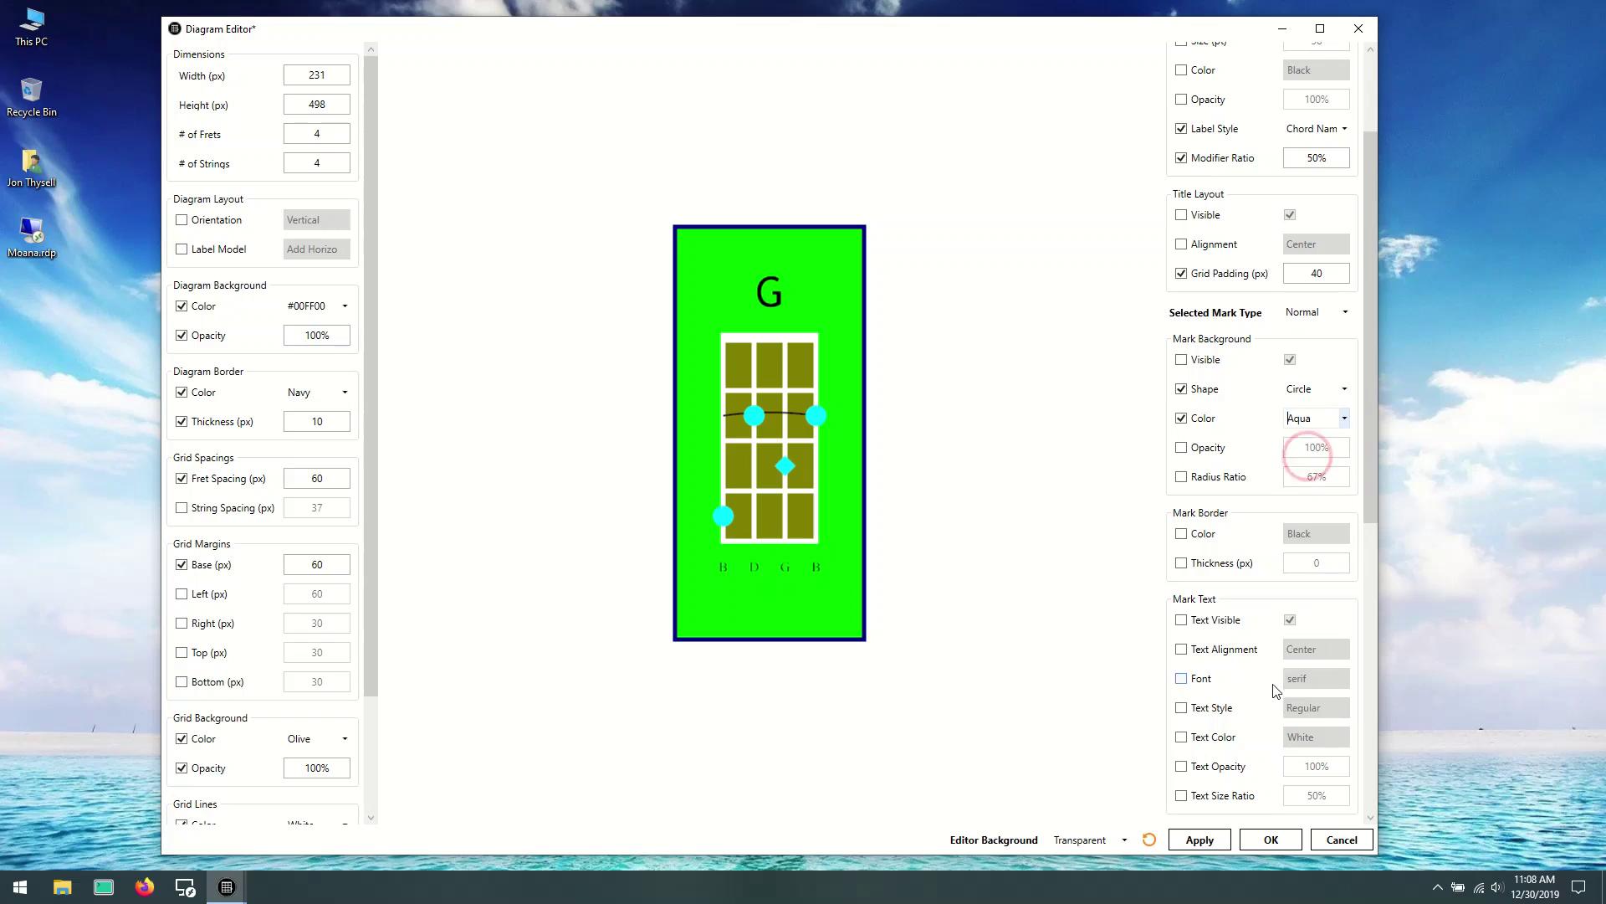
Step: Override the Normal marks' background opacity at 50%, toggling the override off and on to compare, and leave it at 50%
click(1206, 447)
double_click(1303, 447)
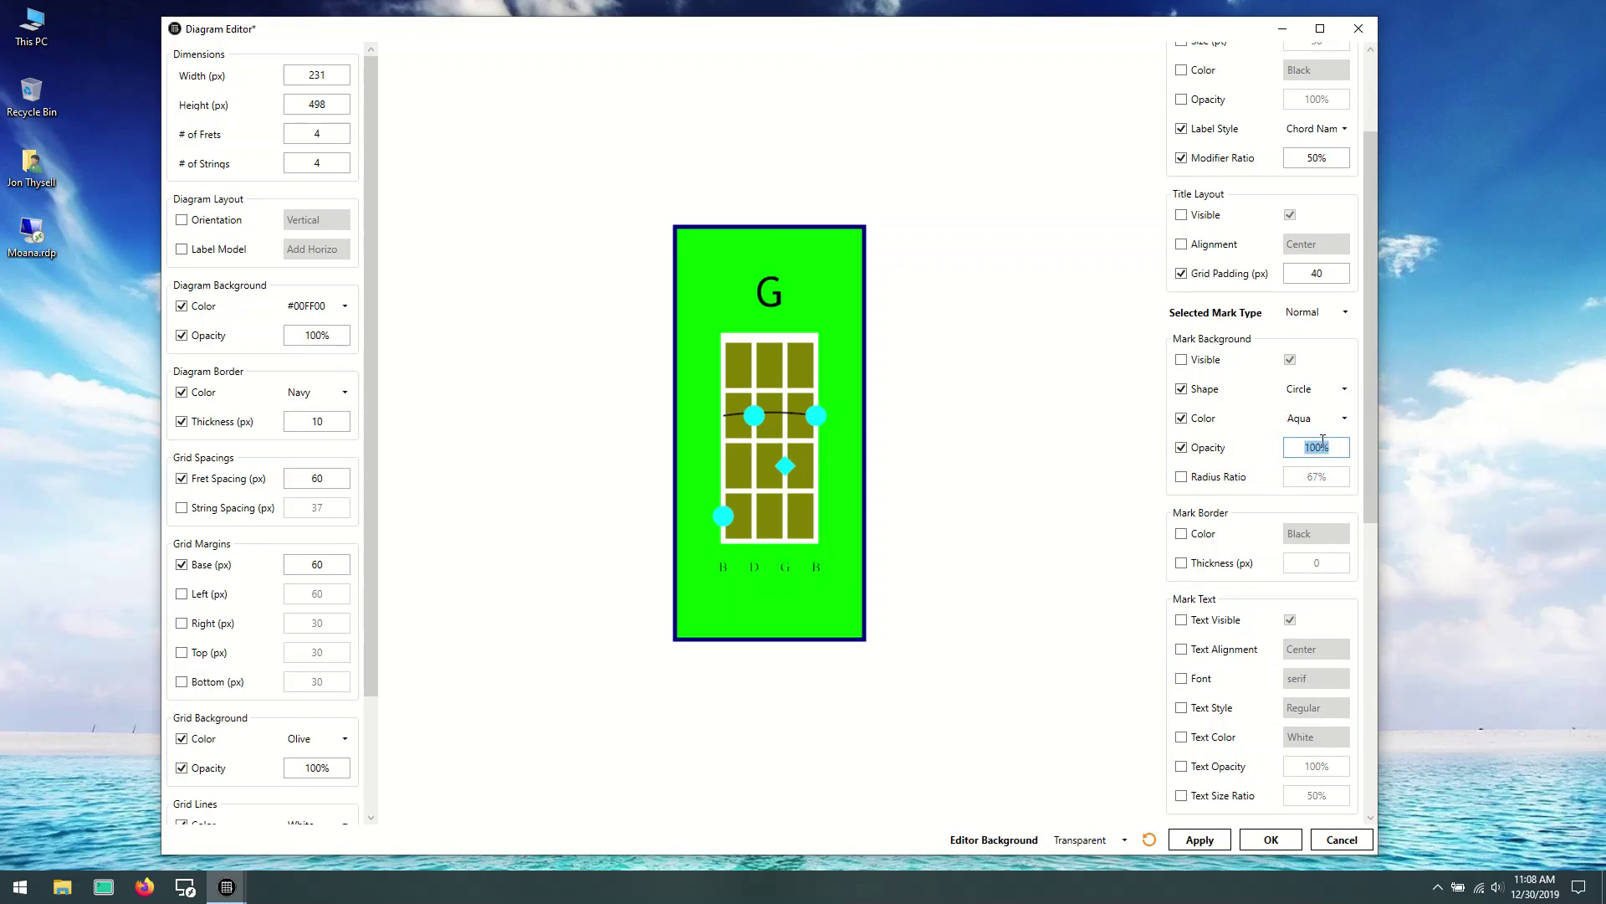
text(50)
click(1181, 447)
click(1322, 441)
click(1181, 447)
double_click(1330, 448)
text(50)
click(1355, 452)
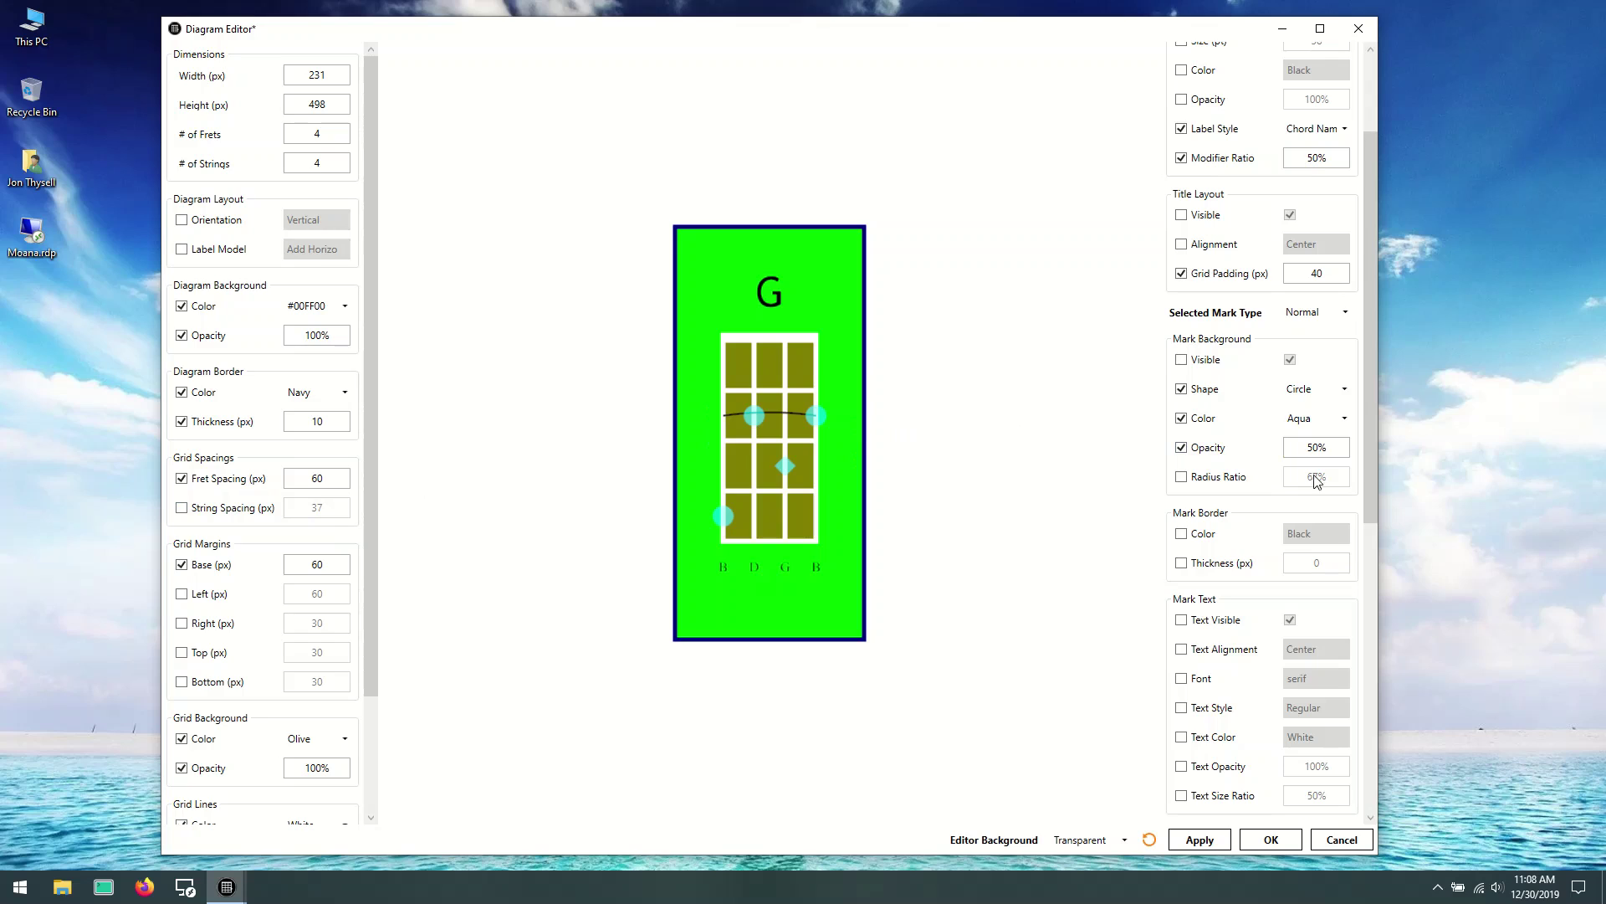
Step: Override the radius ratio of the Normal marks and set it to 100%
click(1182, 476)
double_click(1308, 476)
key(BackSpace)
text(100)
click(1245, 497)
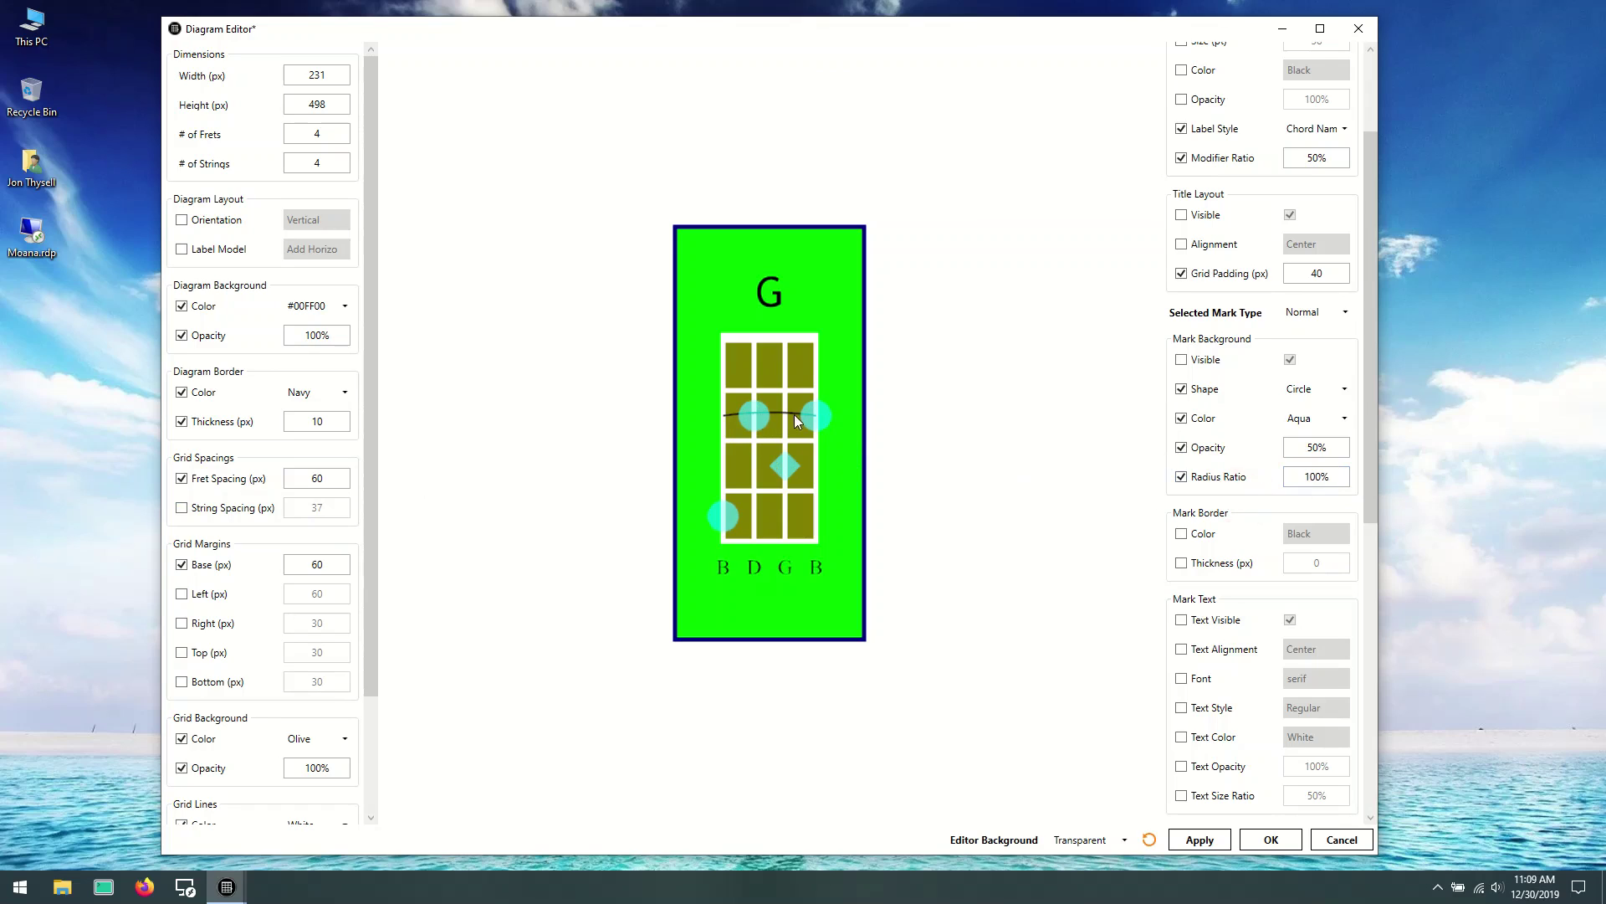
Step: Try to set the radius ratio of the Normal marks to 200%
click(1315, 476)
double_click(1315, 476)
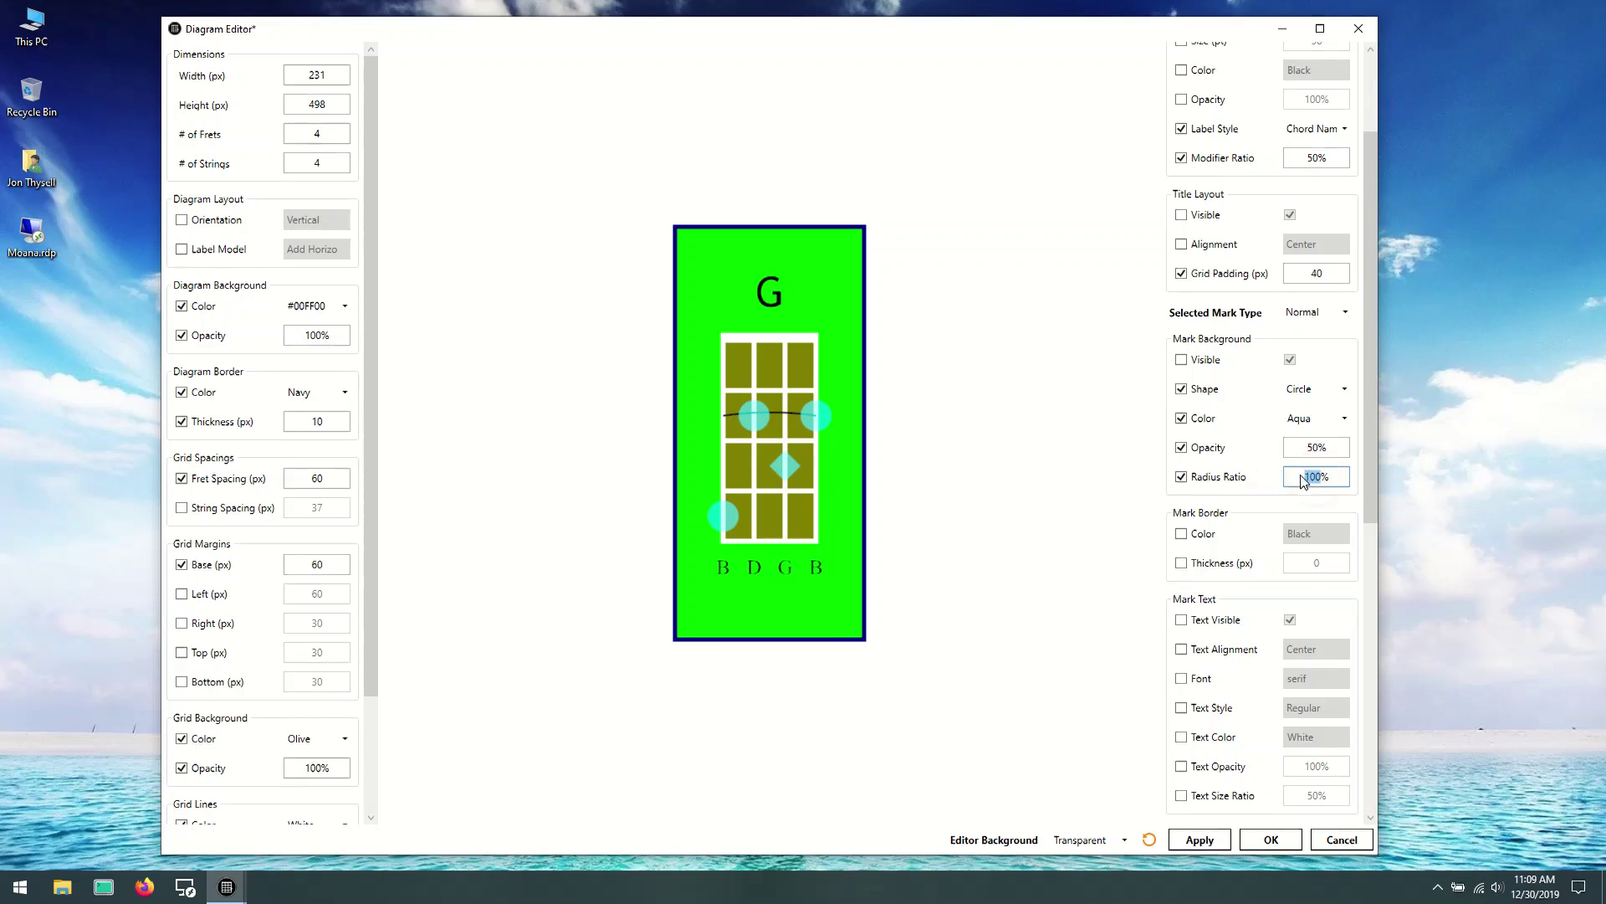
text(200)
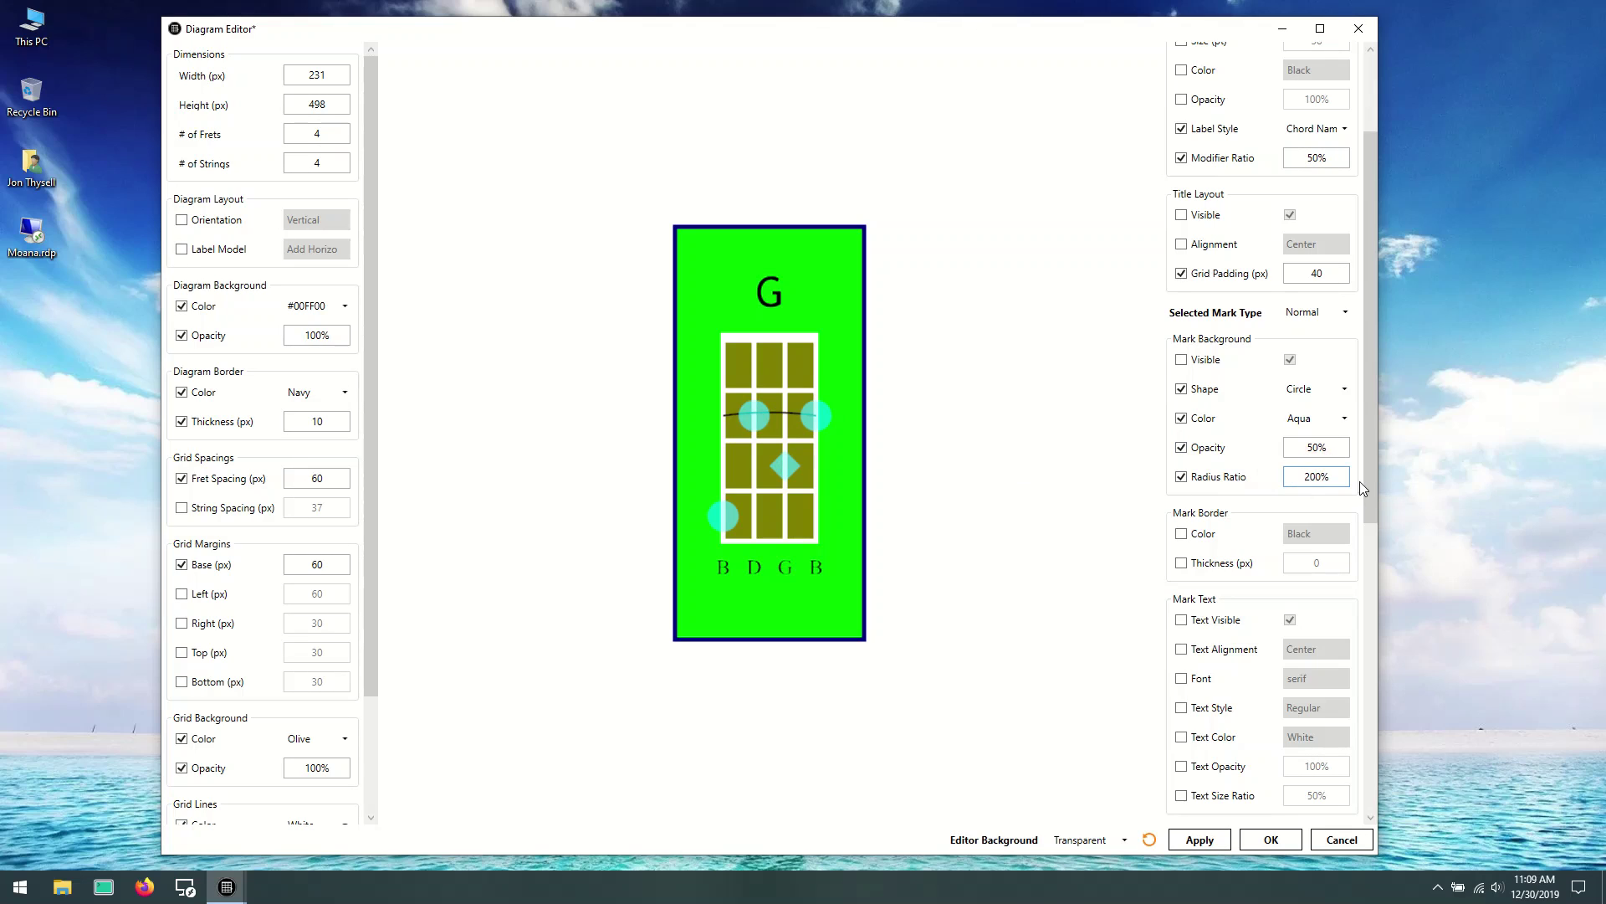
click(1127, 503)
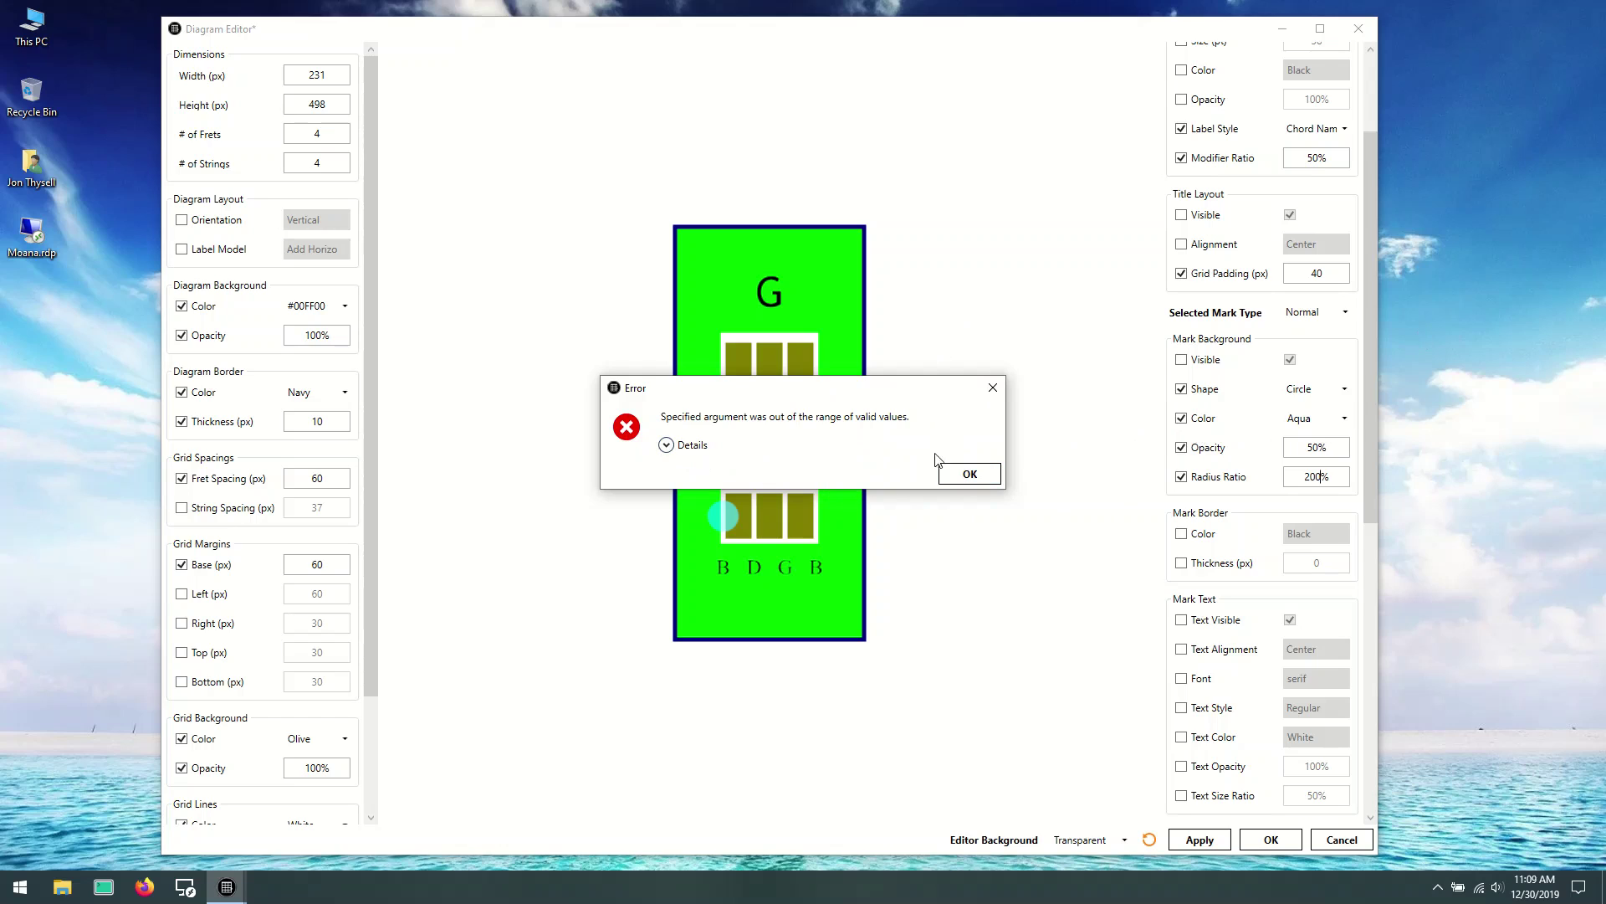
click(963, 474)
Step: Set the radius ratio of the Normal marks to 33%, and remove the radius ratio override
double_click(1316, 477)
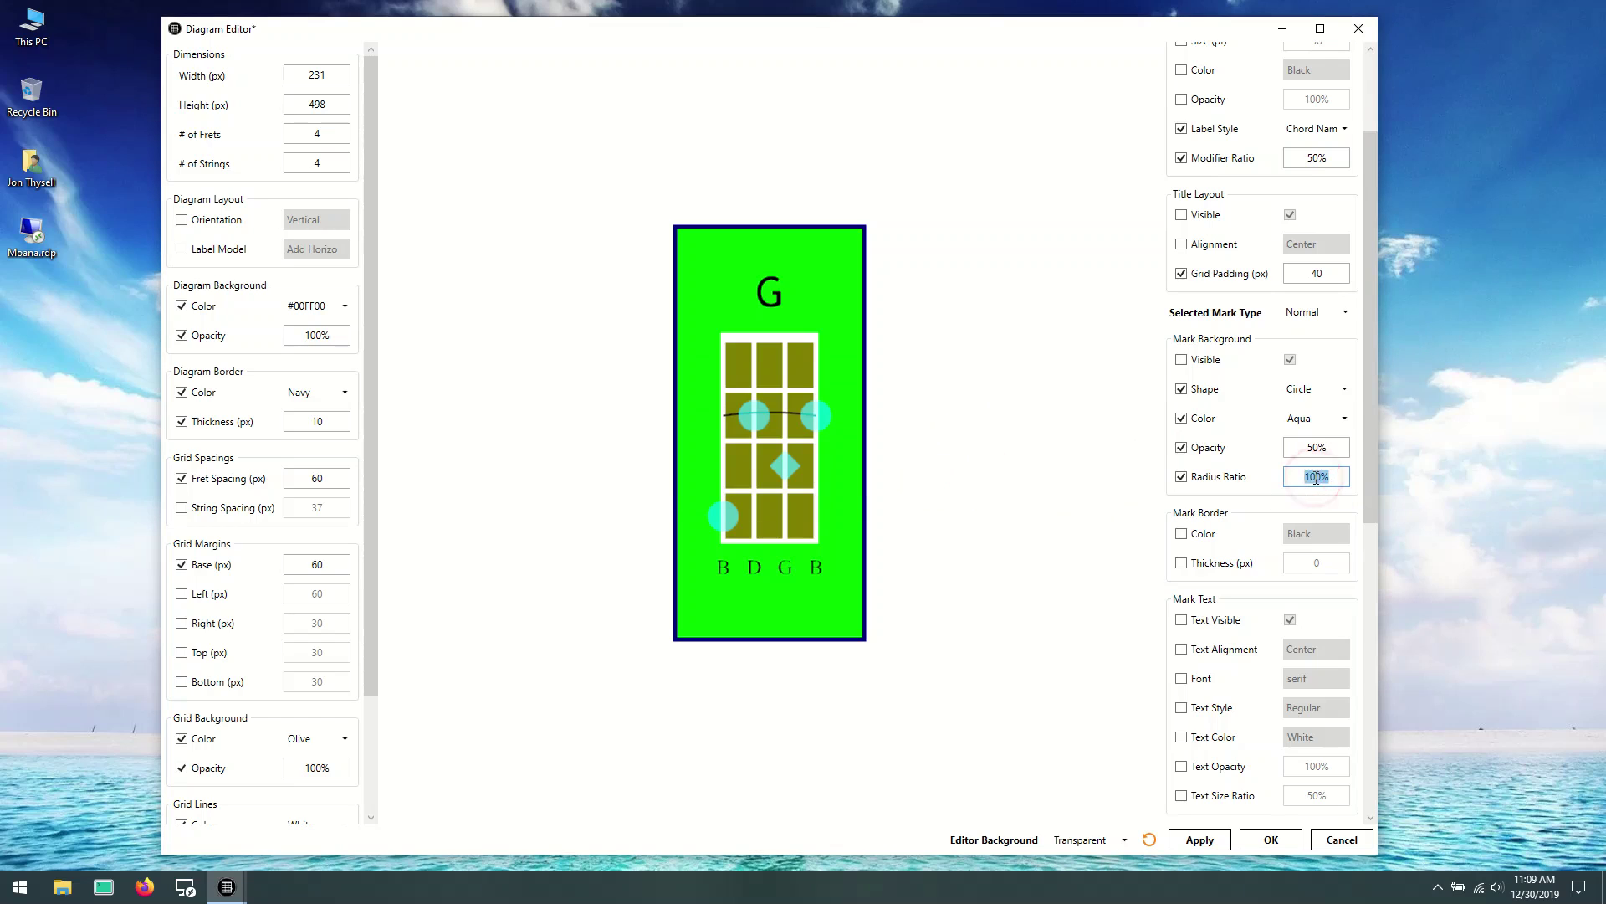
click(1316, 477)
double_click(1316, 476)
text(33)
click(1144, 490)
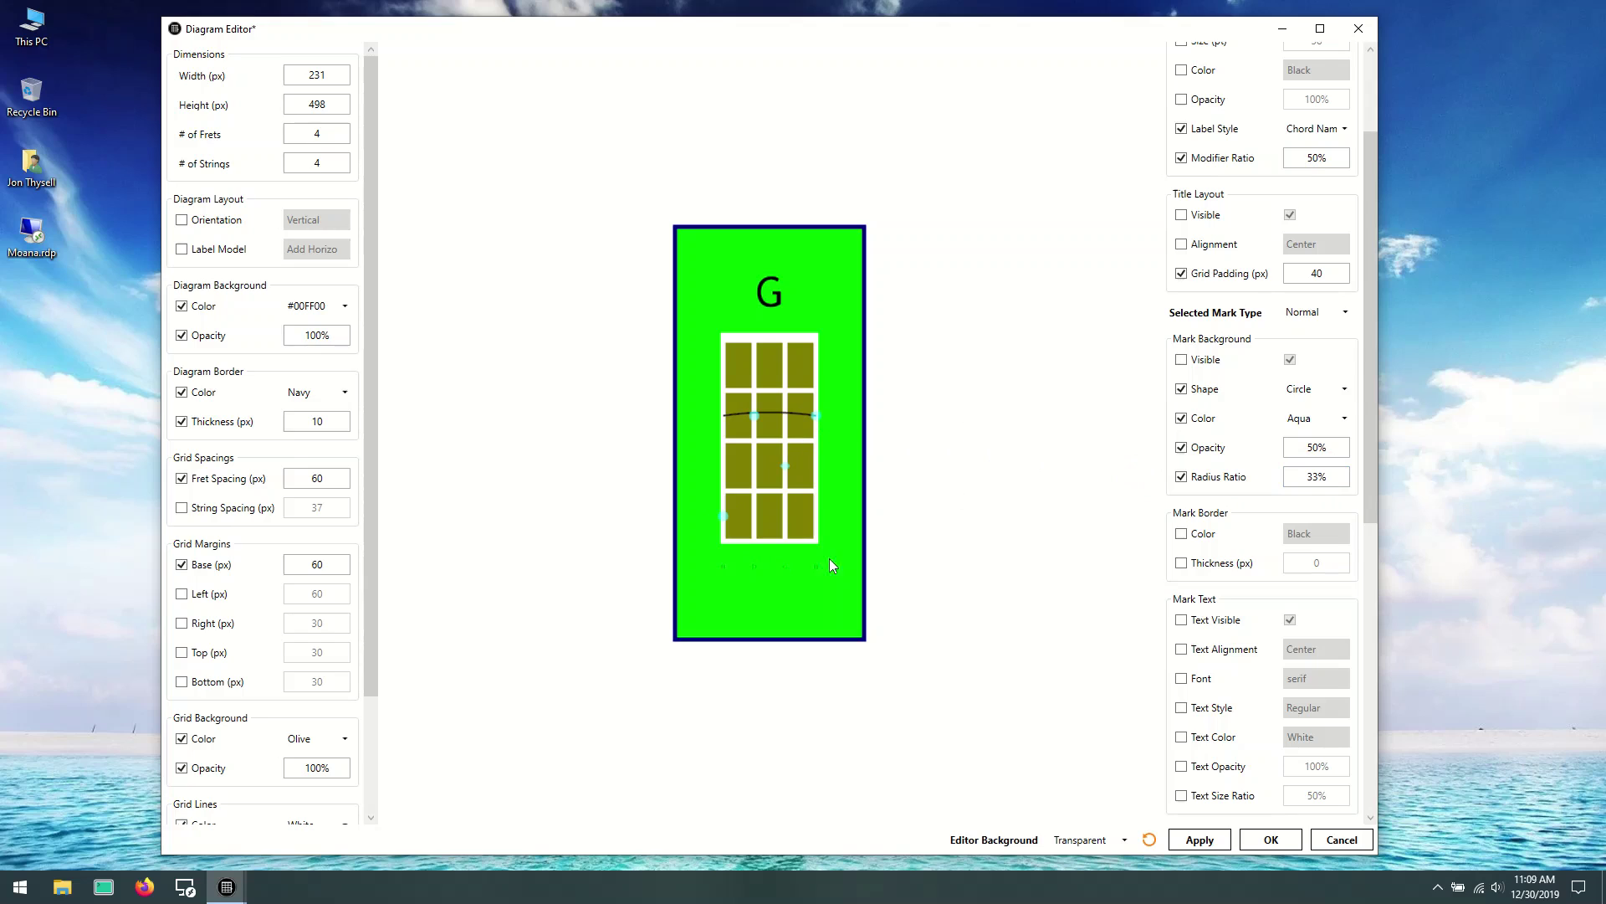
click(1193, 480)
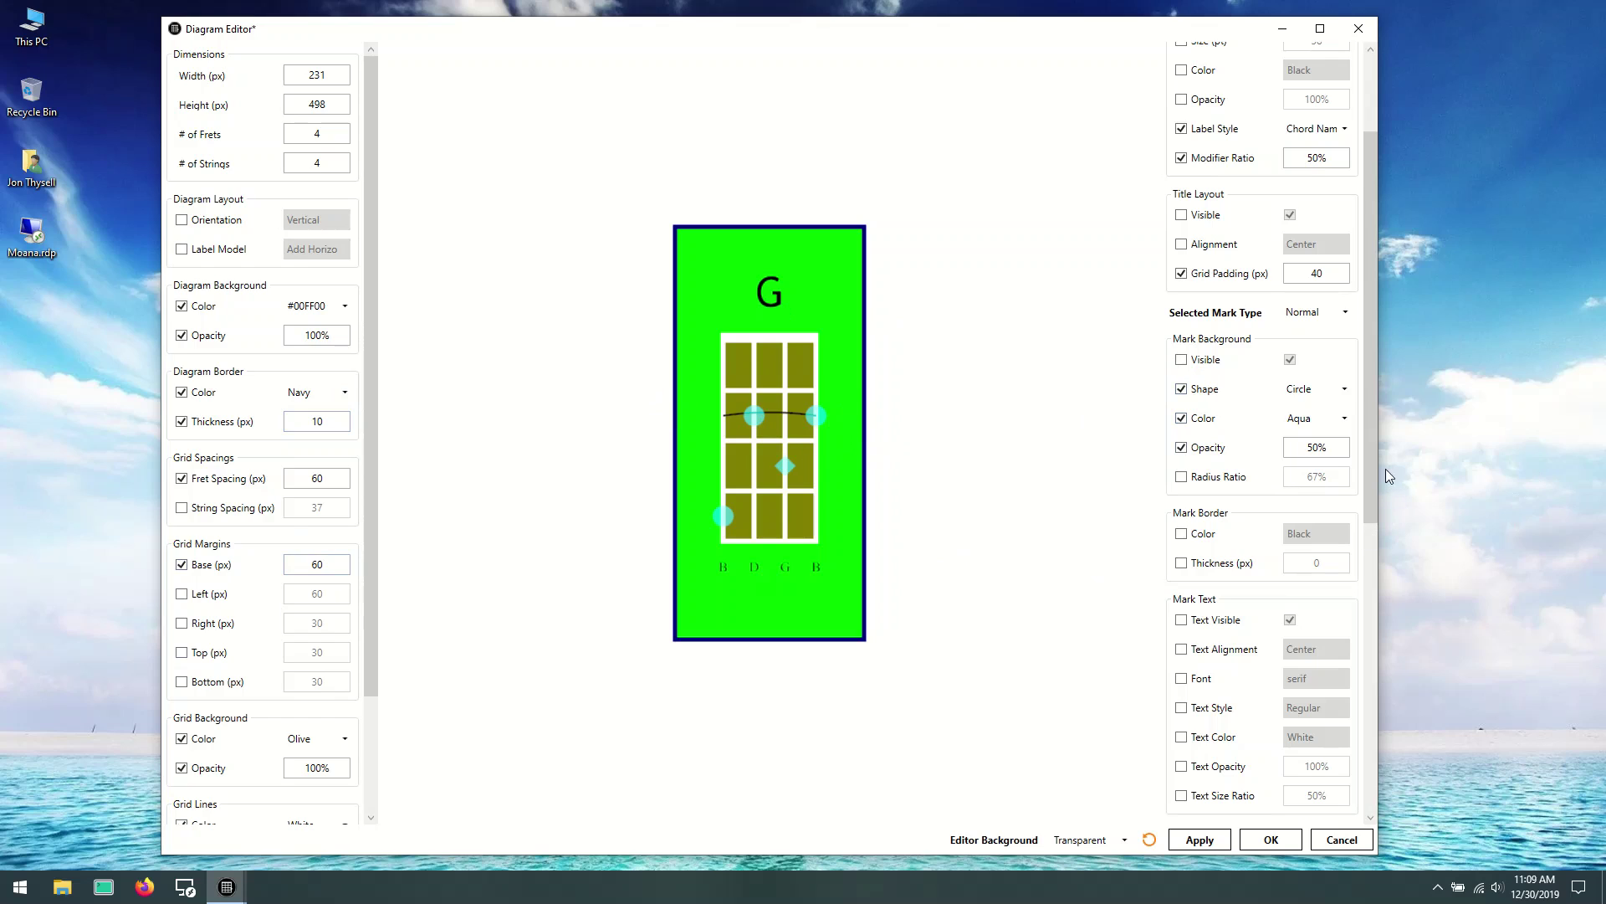
Step: Override the border of the Normal marks with a thickness of 5 px and the color Purple
drag(1372, 469, 1378, 498)
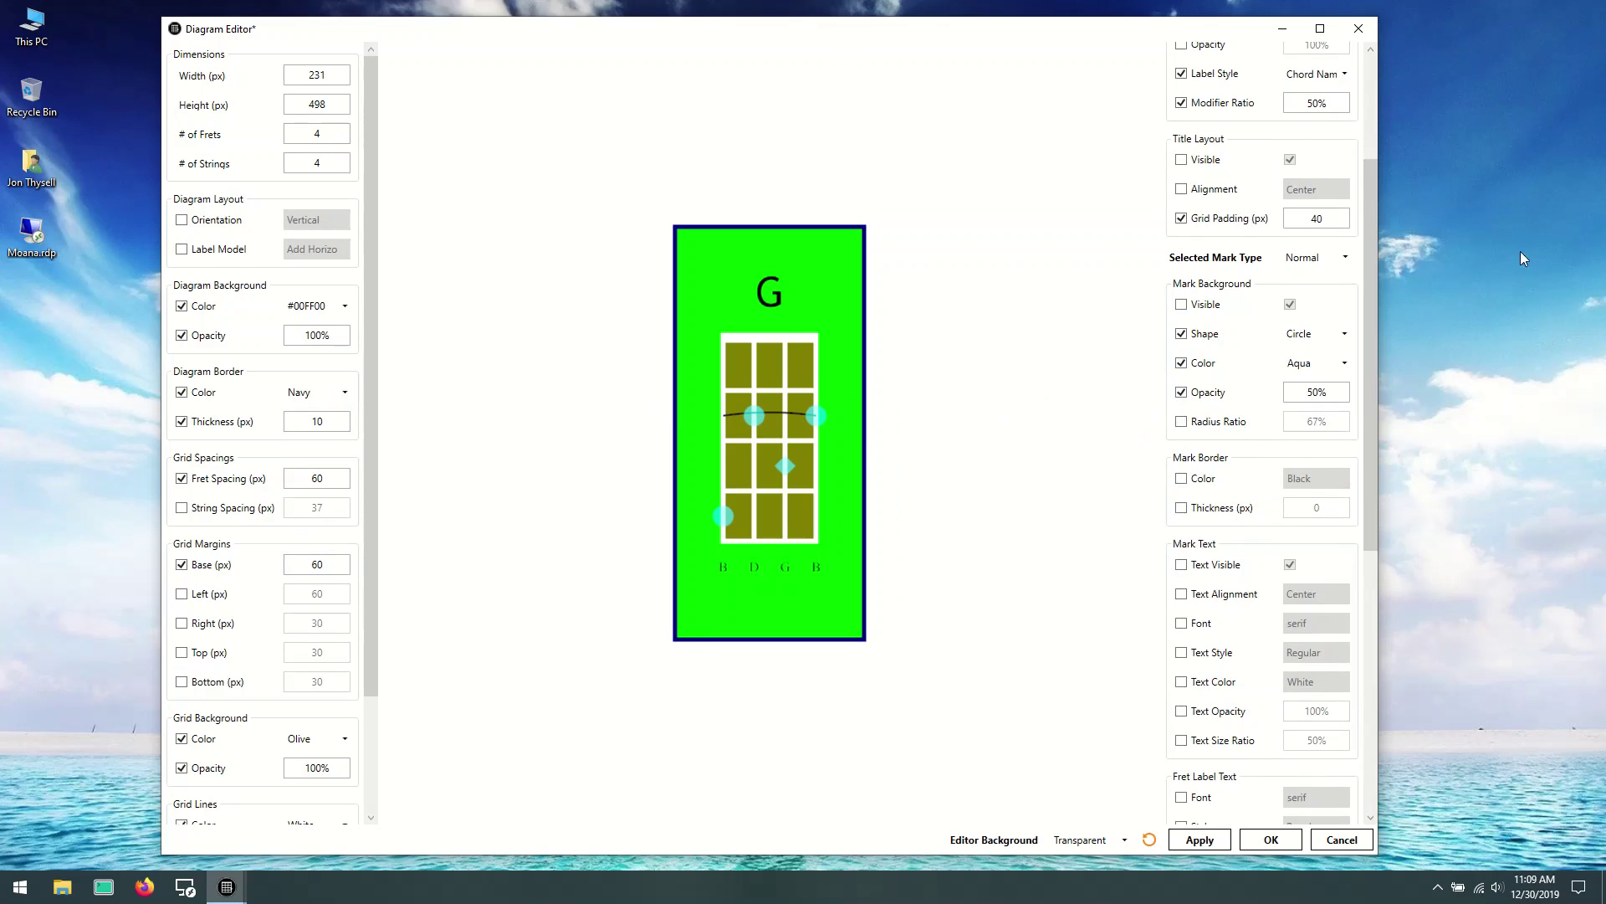
click(1210, 509)
double_click(1334, 506)
text(5)
click(1358, 510)
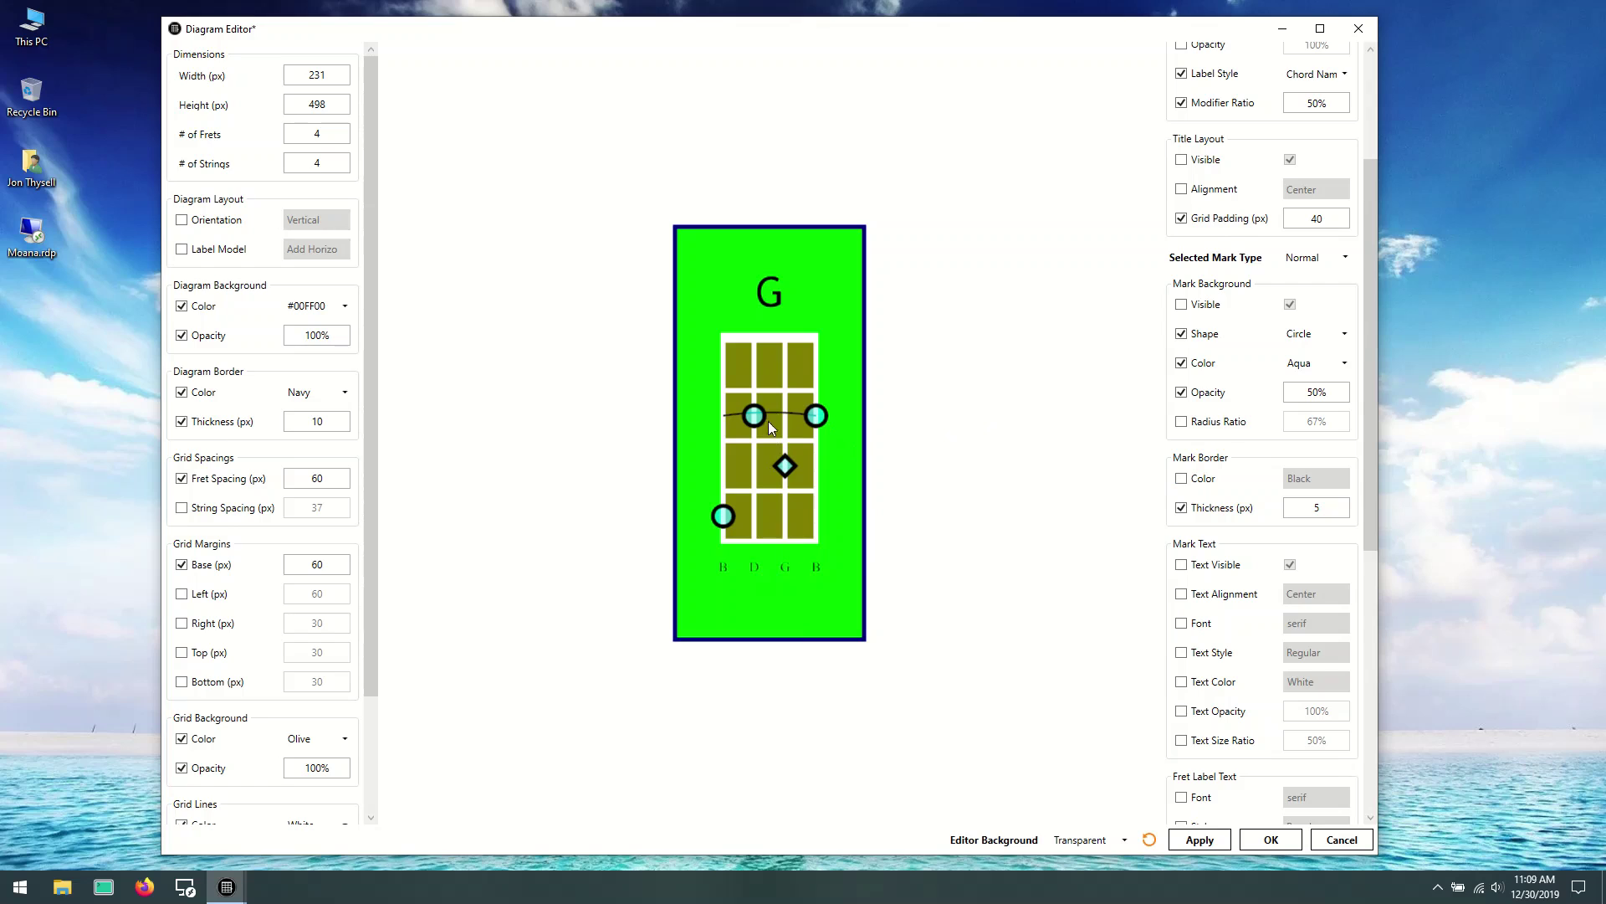
click(1202, 480)
click(1345, 479)
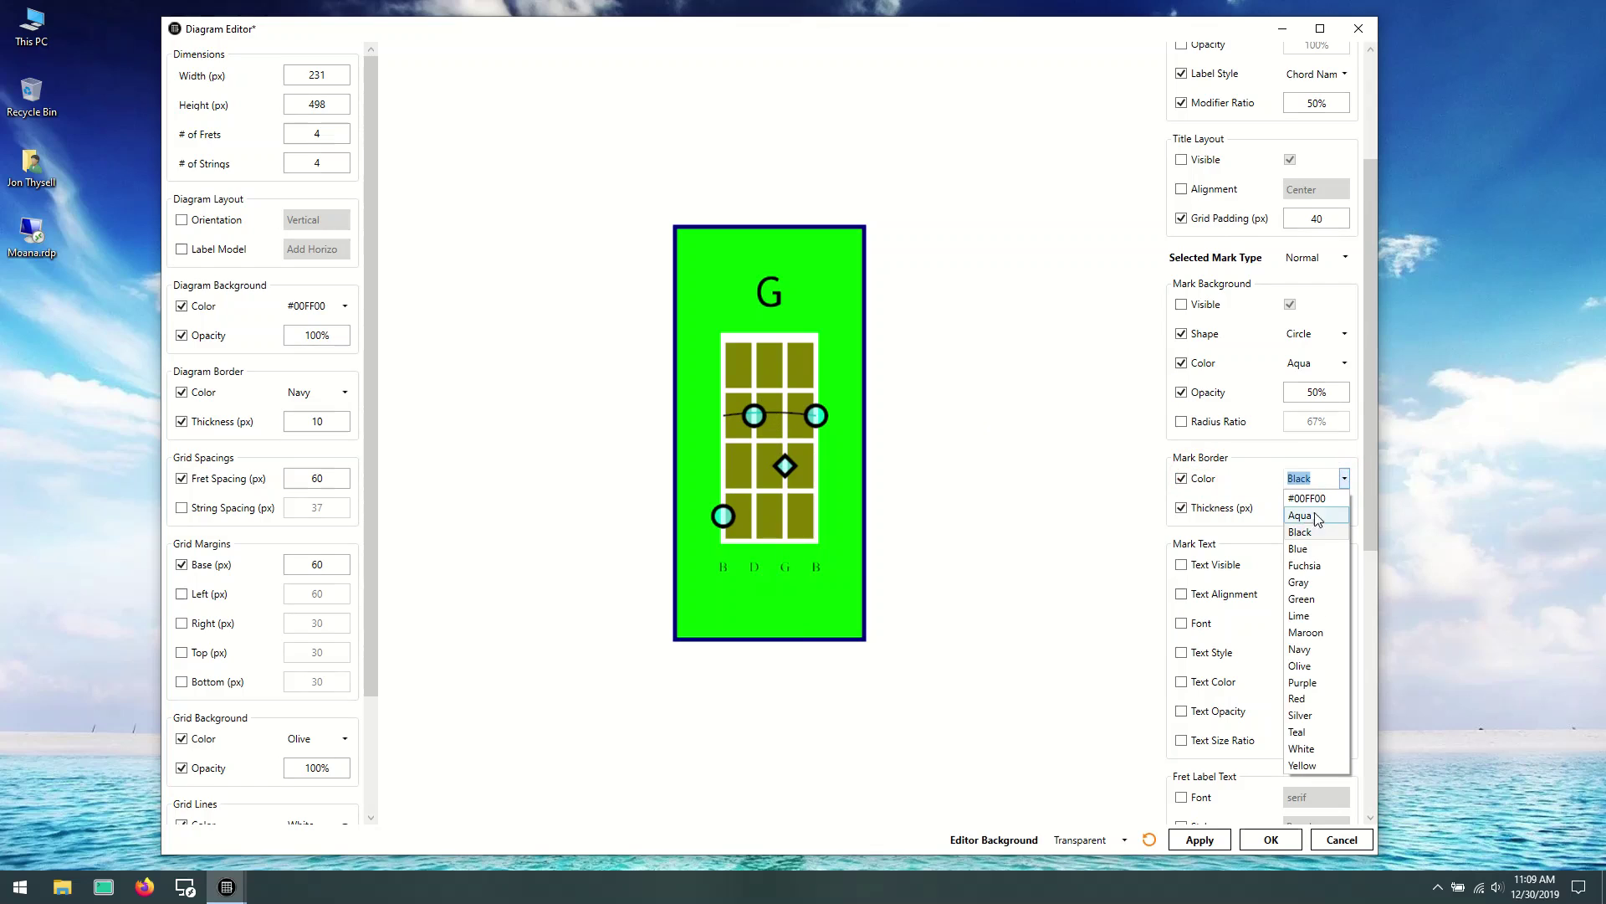
click(1310, 681)
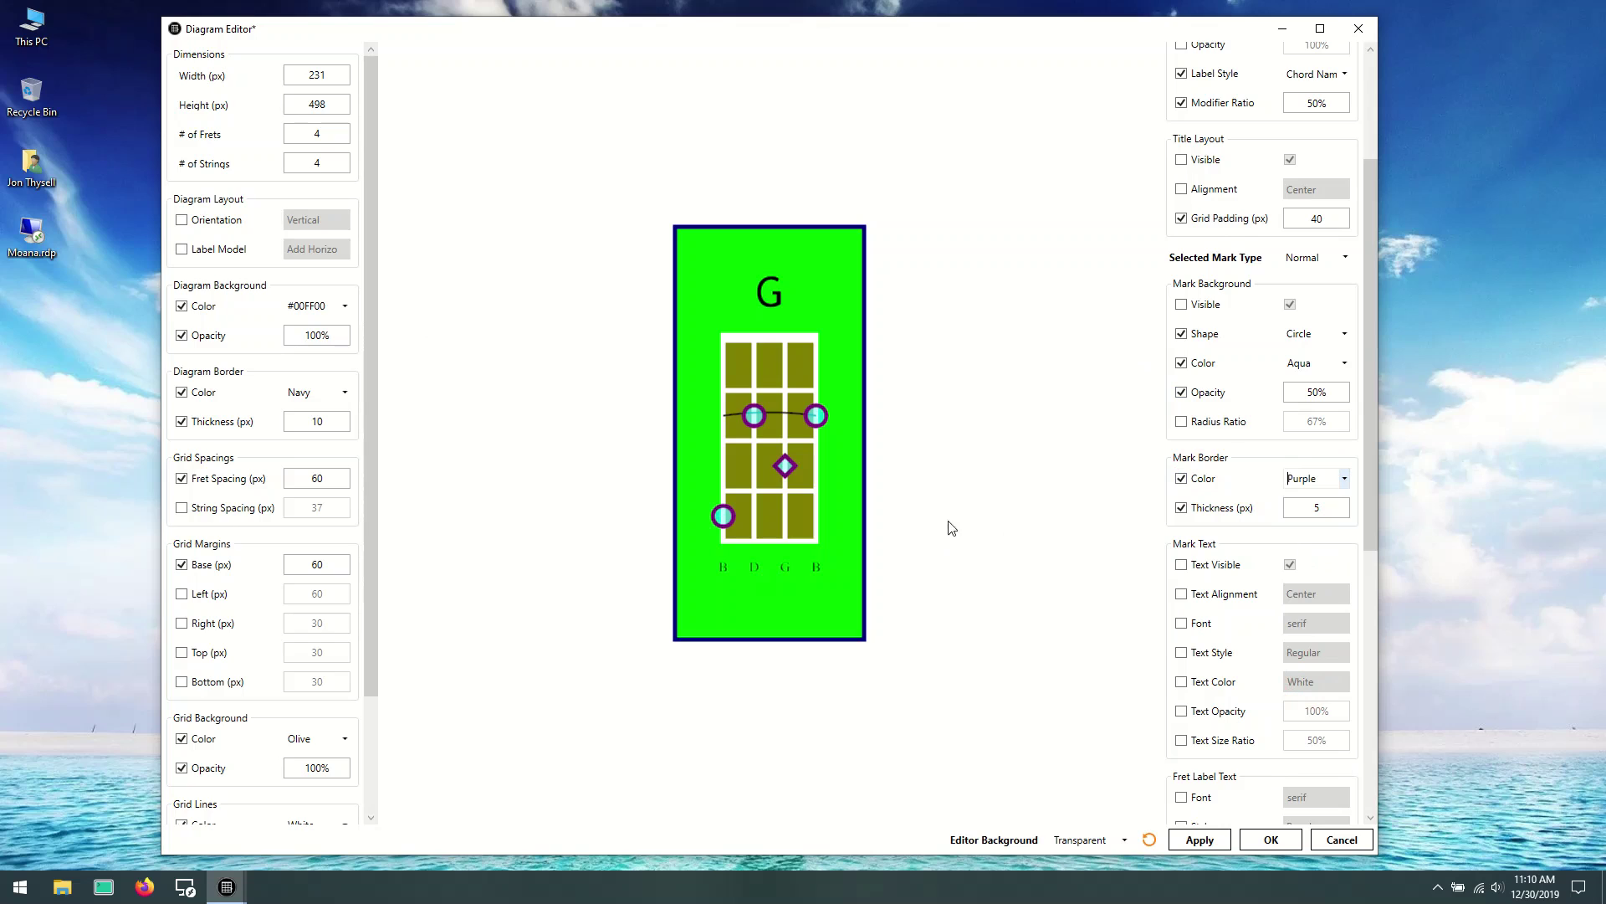
Step: Override the text size ratio of the Normal marks at 100%, and remove the override again
scroll(1373, 469, down, 1)
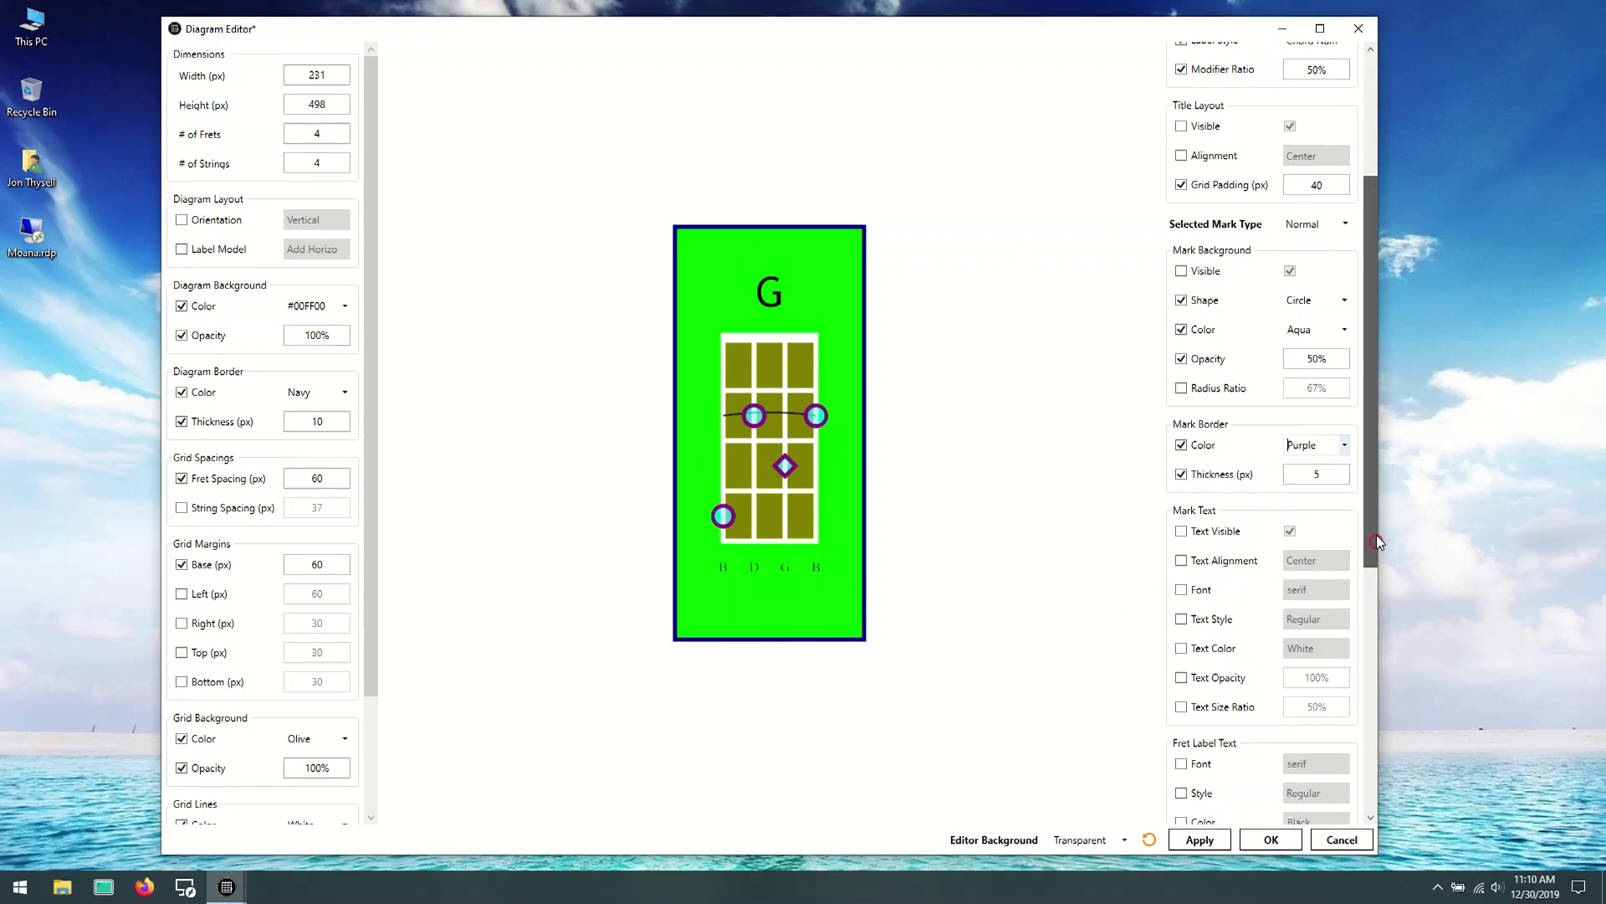
scroll(1378, 532, up, 1)
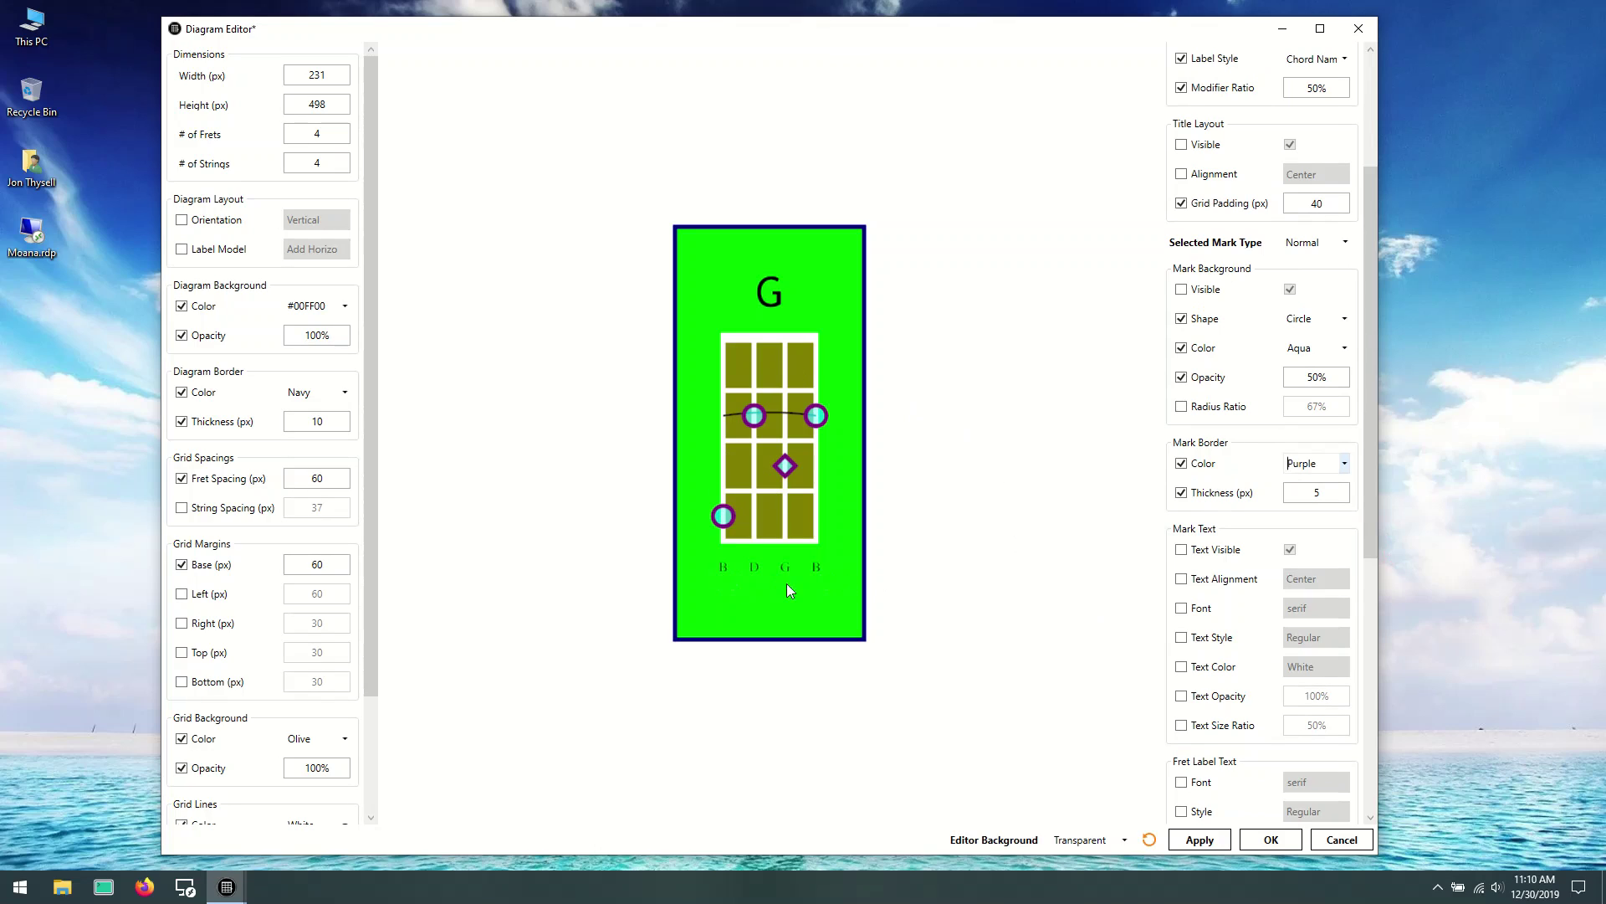
scroll(1182, 604, down, 1)
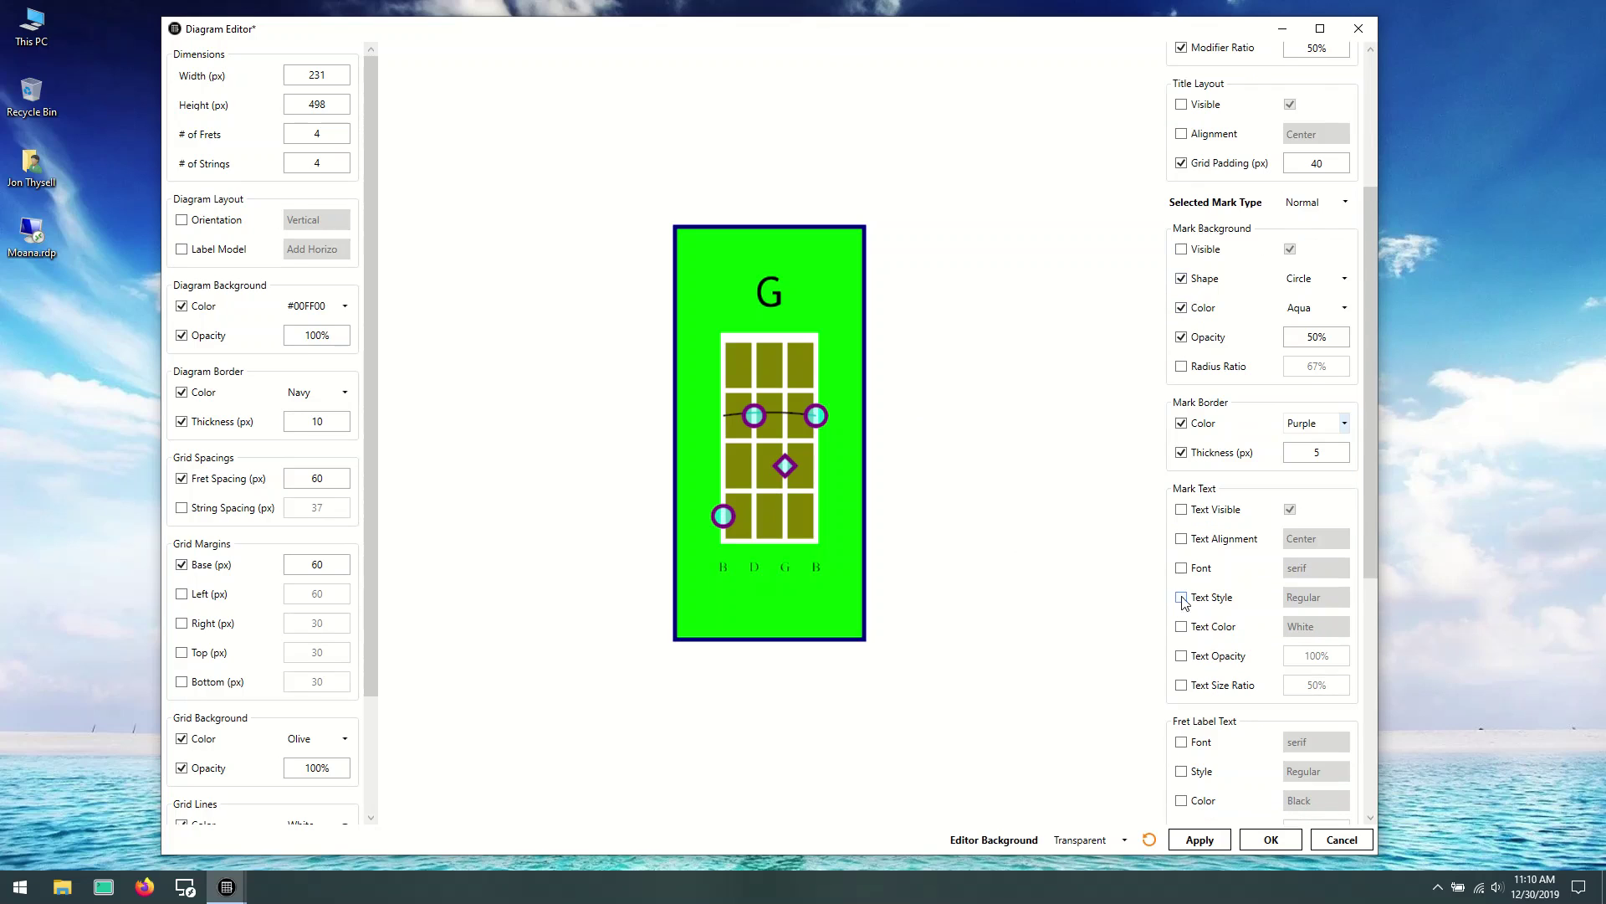
click(1229, 685)
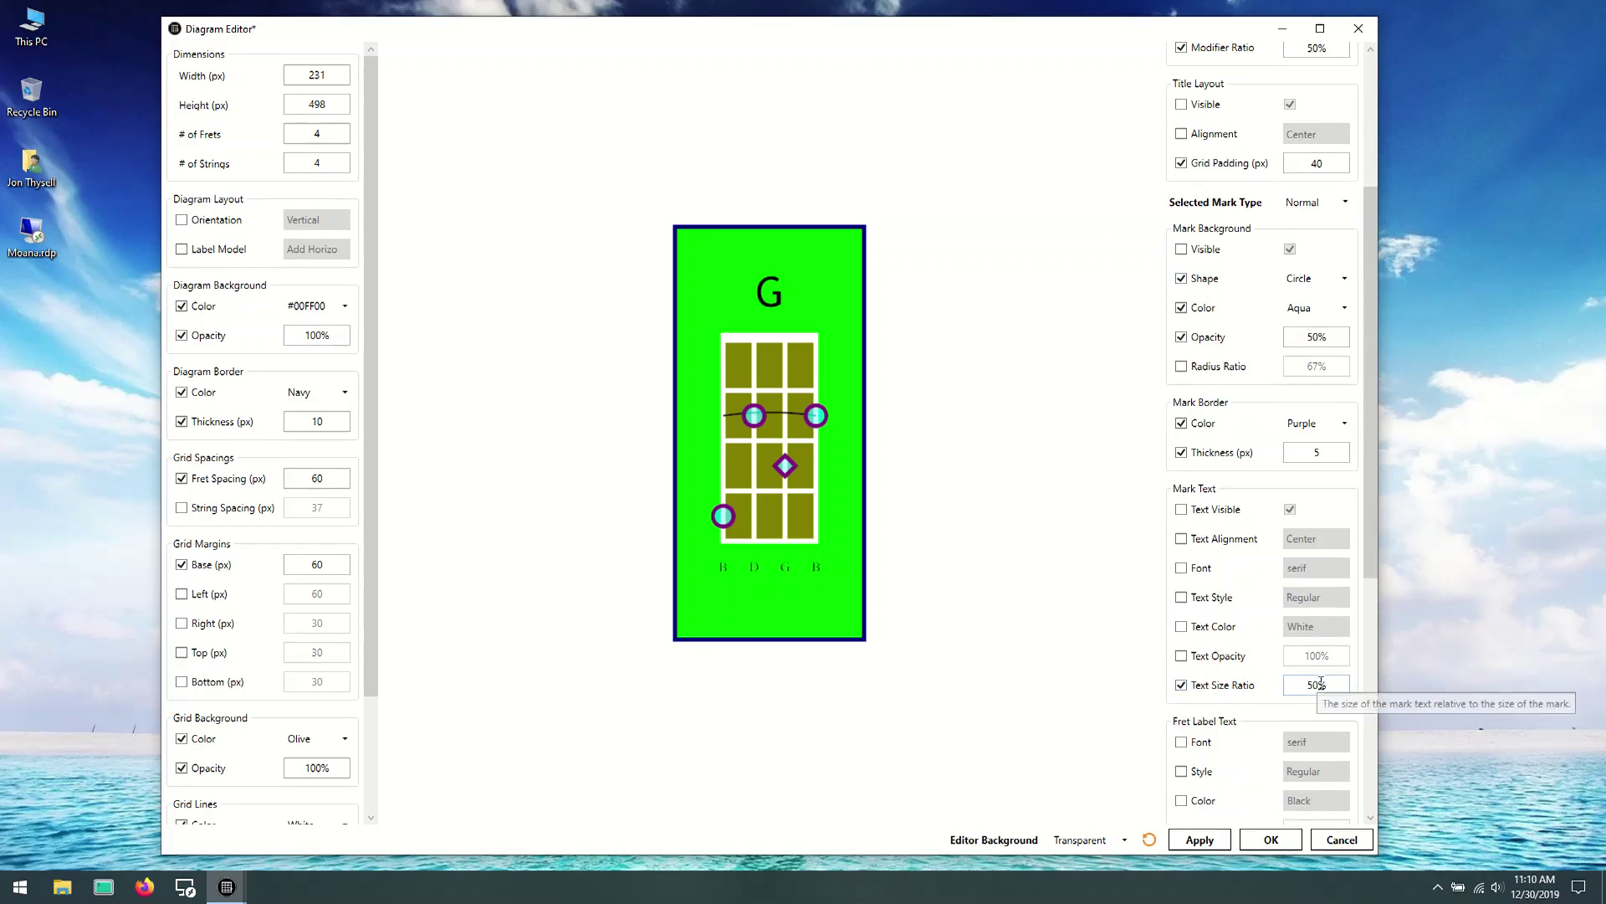
drag(1321, 683, 1309, 686)
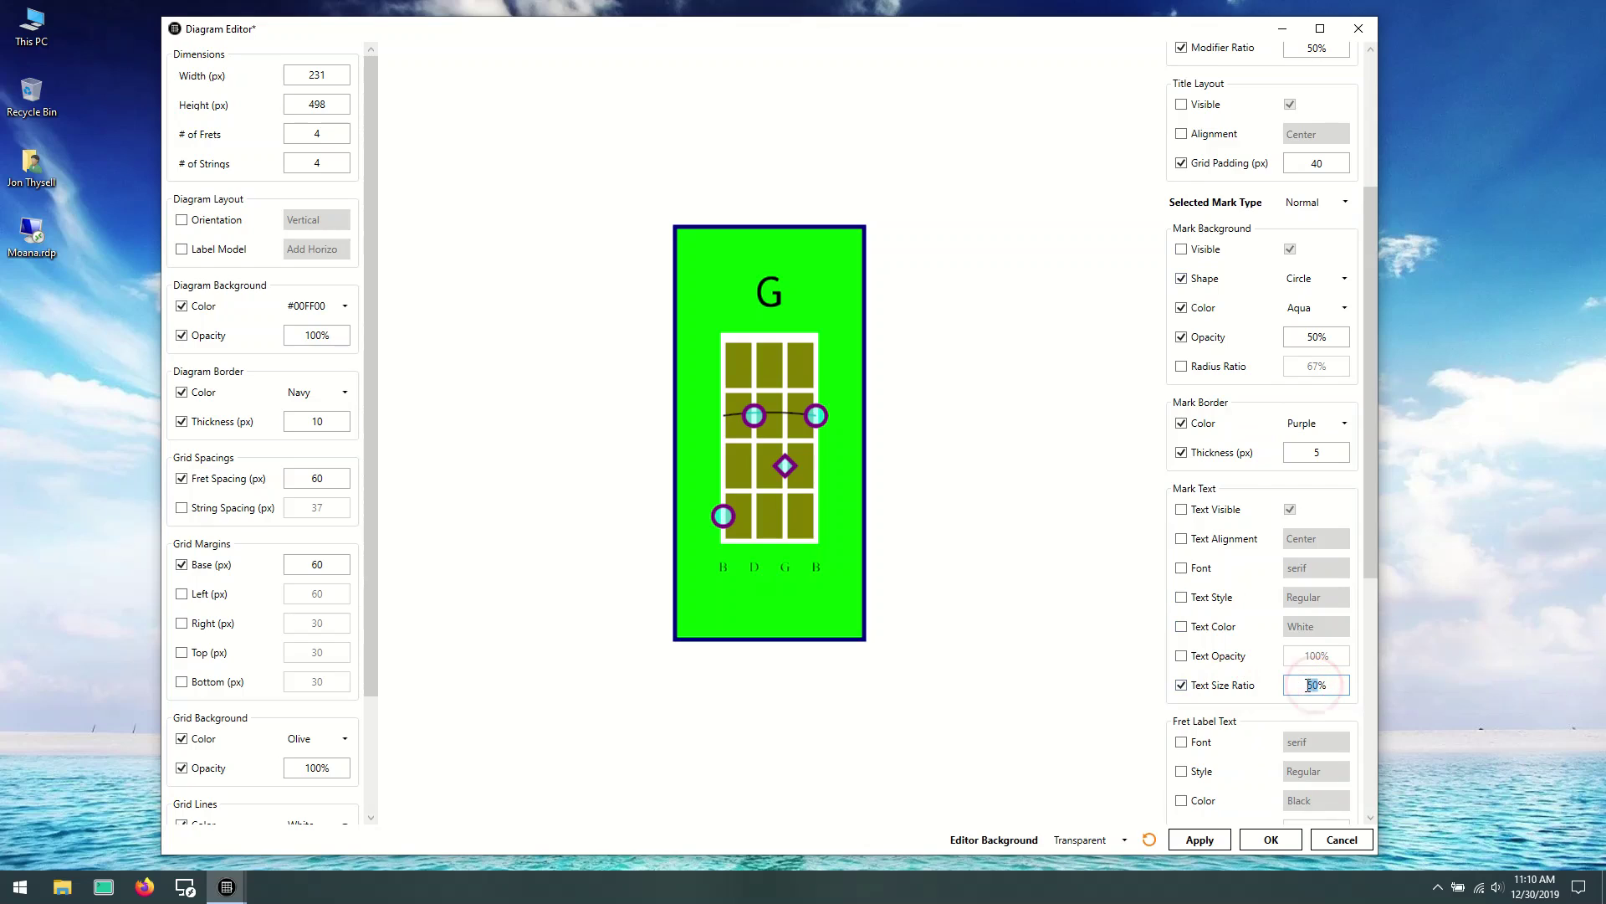
text(100)
click(1359, 686)
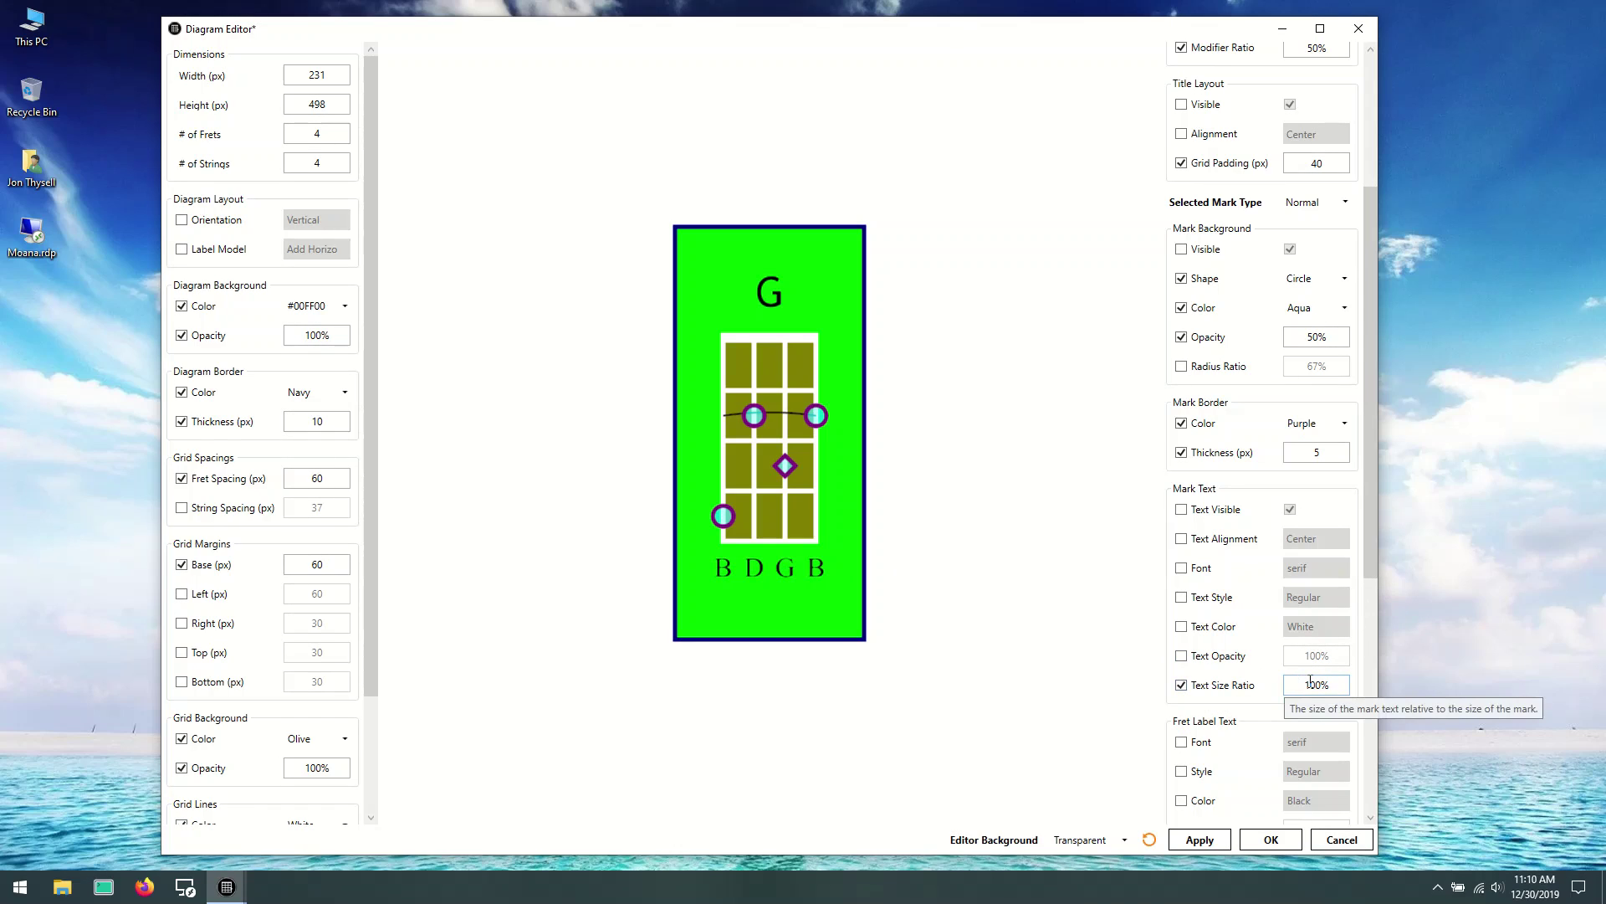
click(1181, 686)
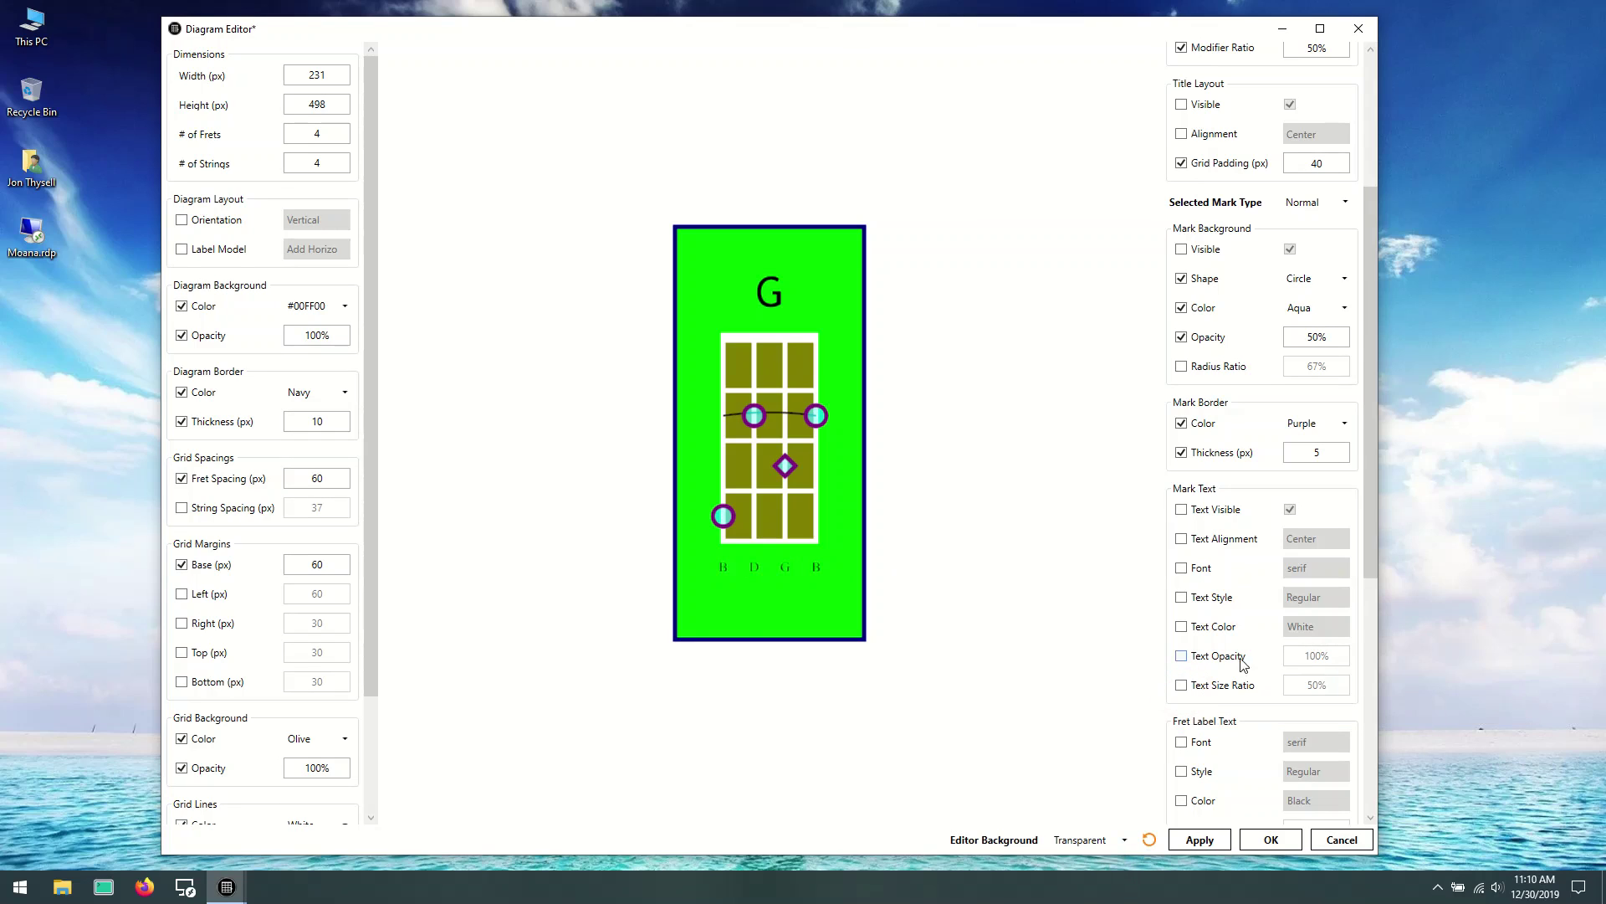
Step: Override the text opacity of the Normal marks, trying 500 and settling on 50%
click(1182, 656)
click(1312, 656)
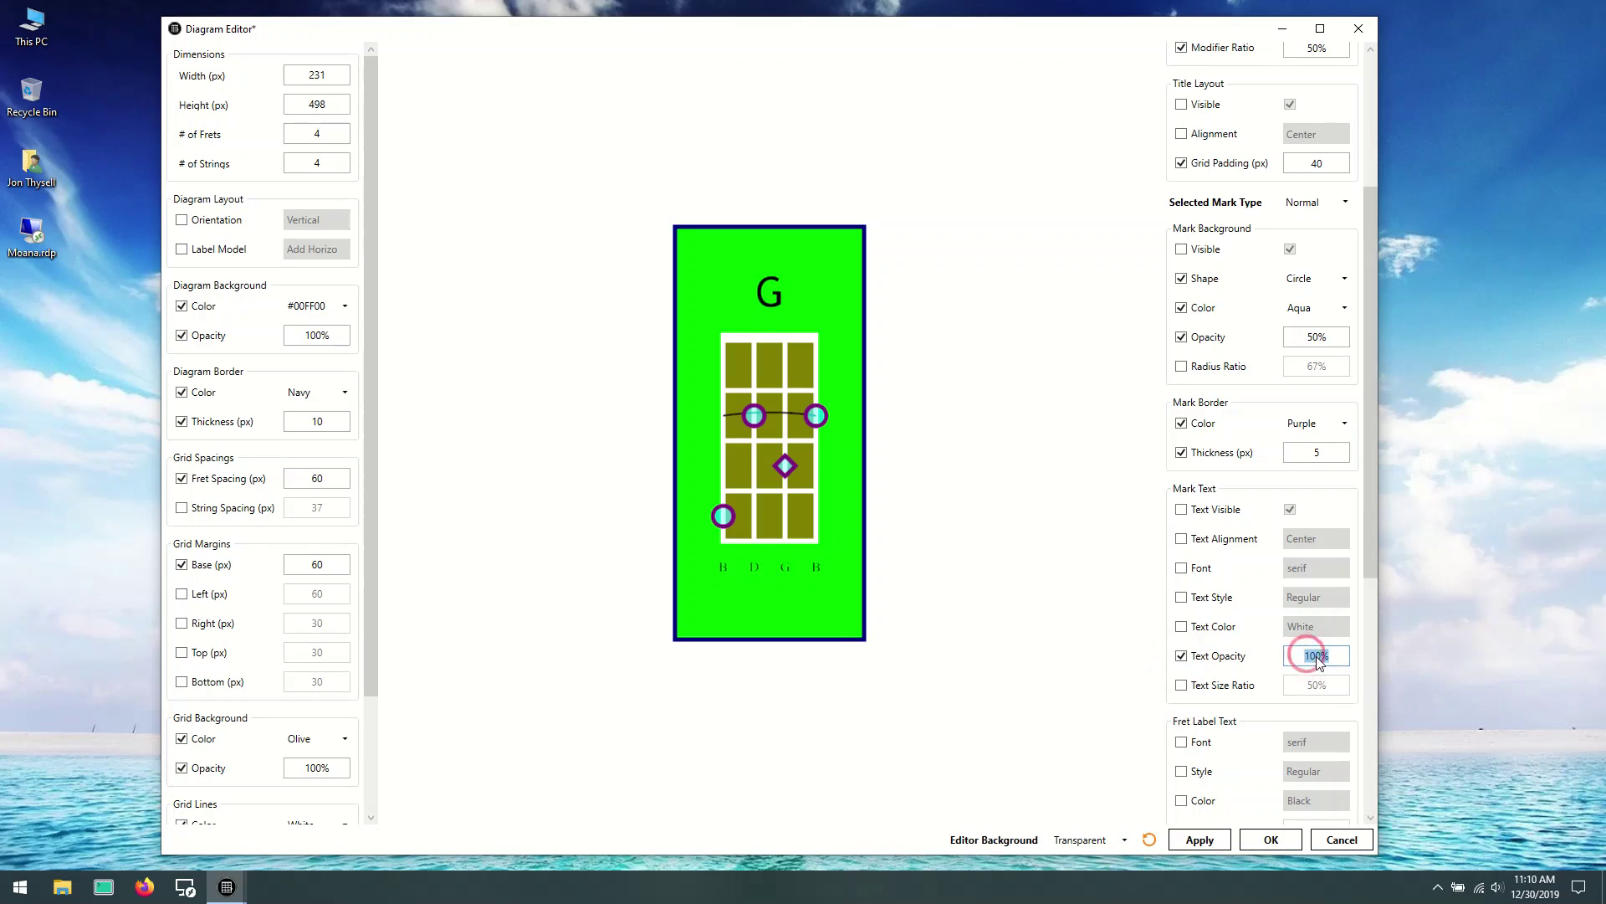
text(500)
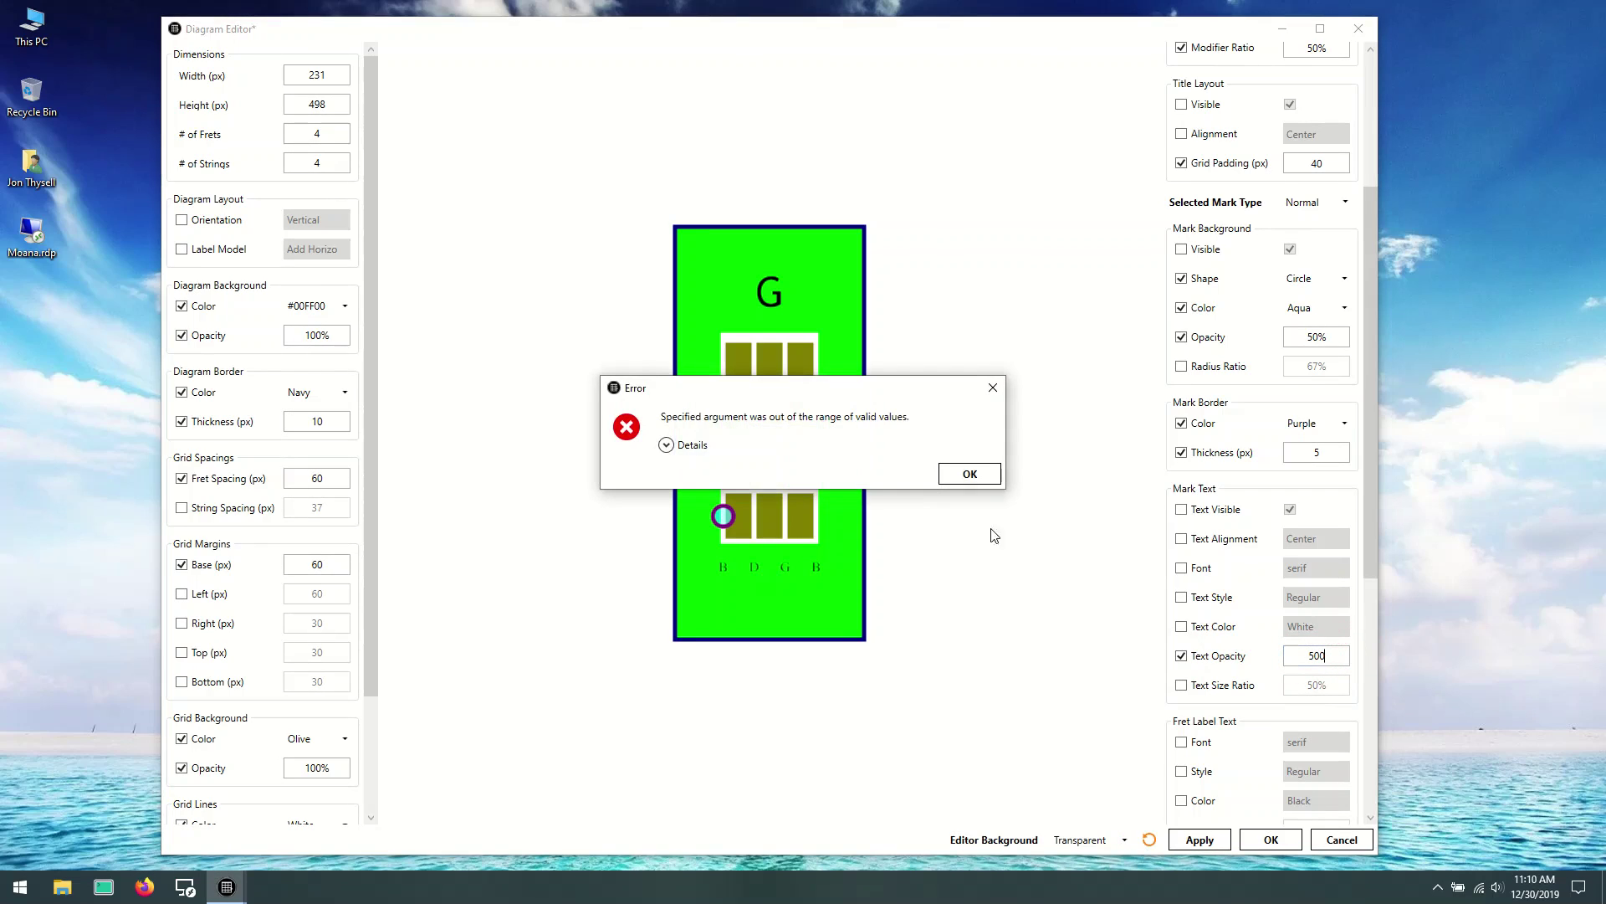
click(995, 476)
click(1312, 655)
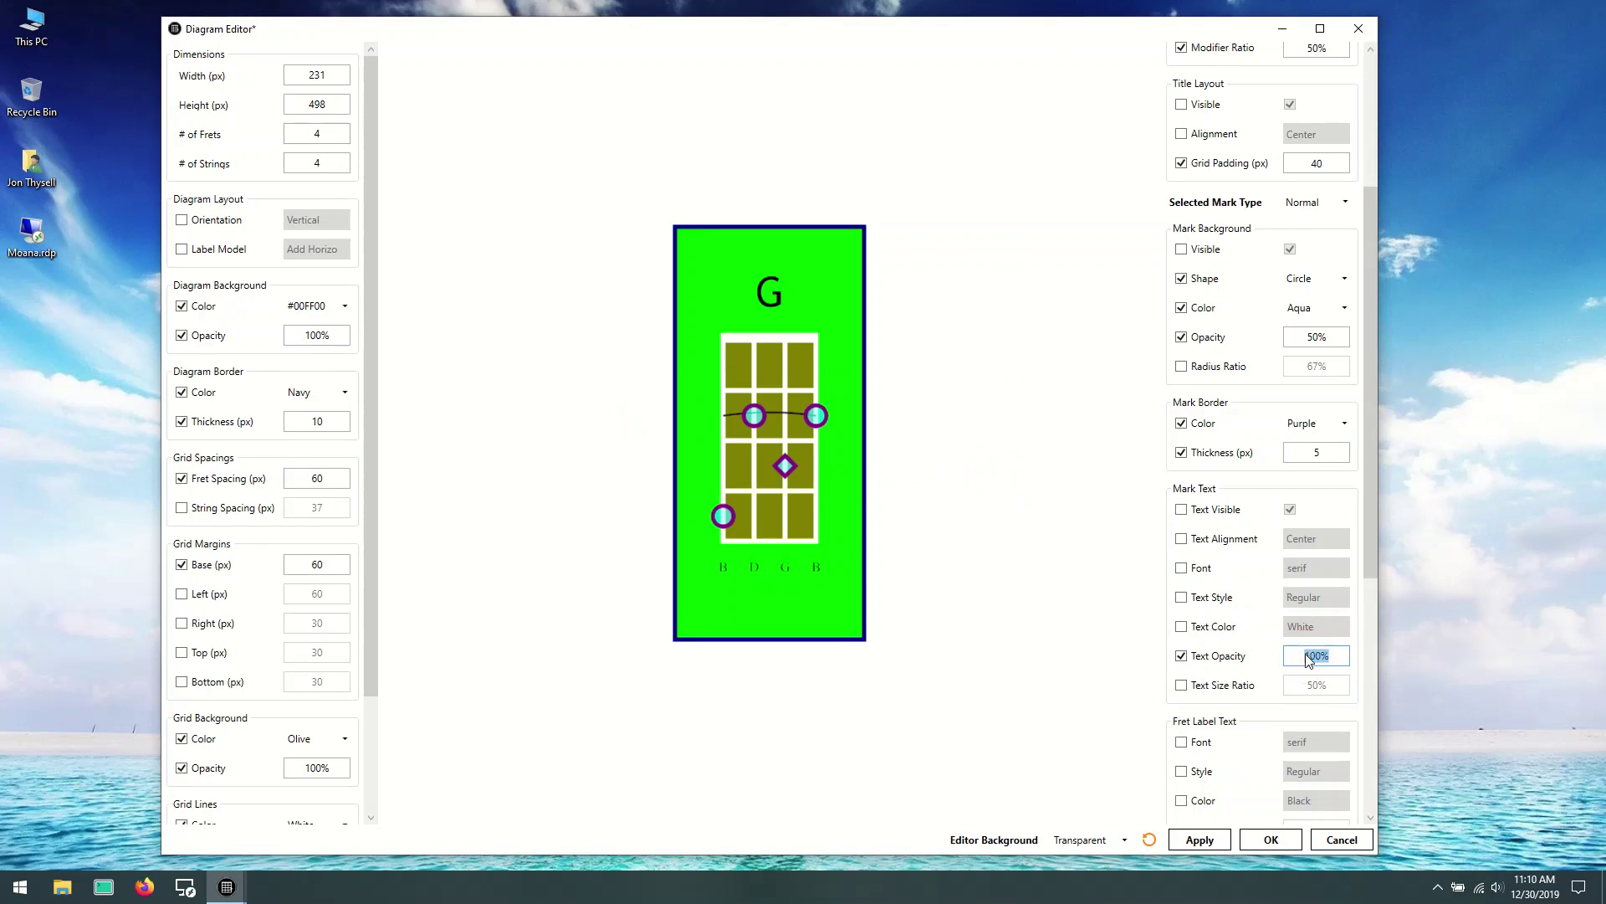
text(50)
click(1356, 657)
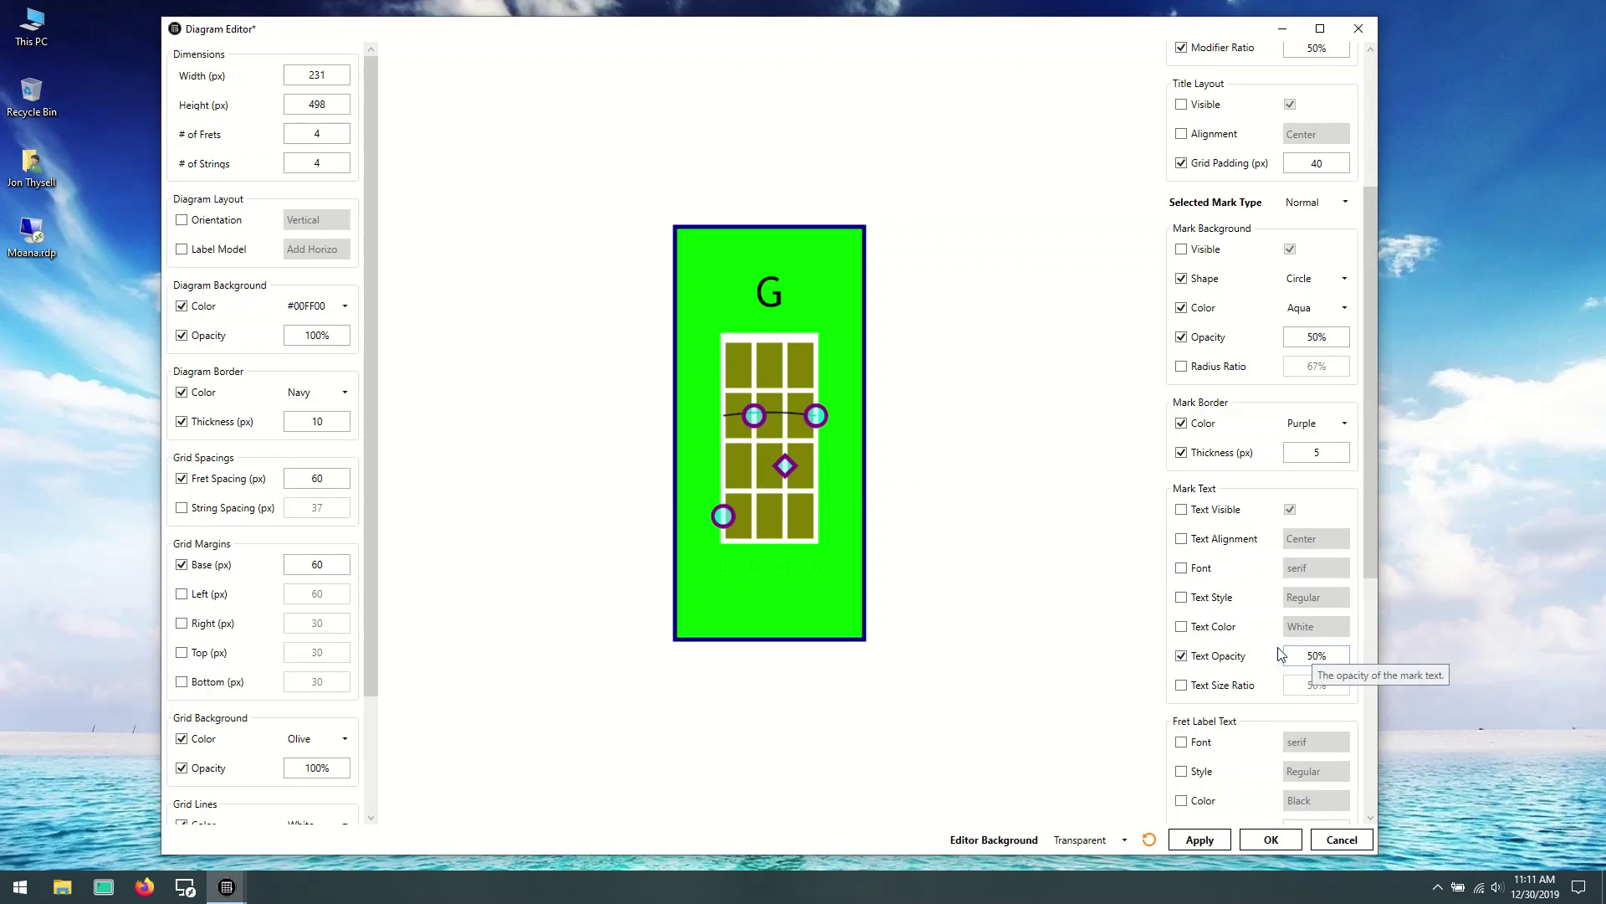
Step: Override the text color of the Normal marks and set it to Teal
click(1181, 626)
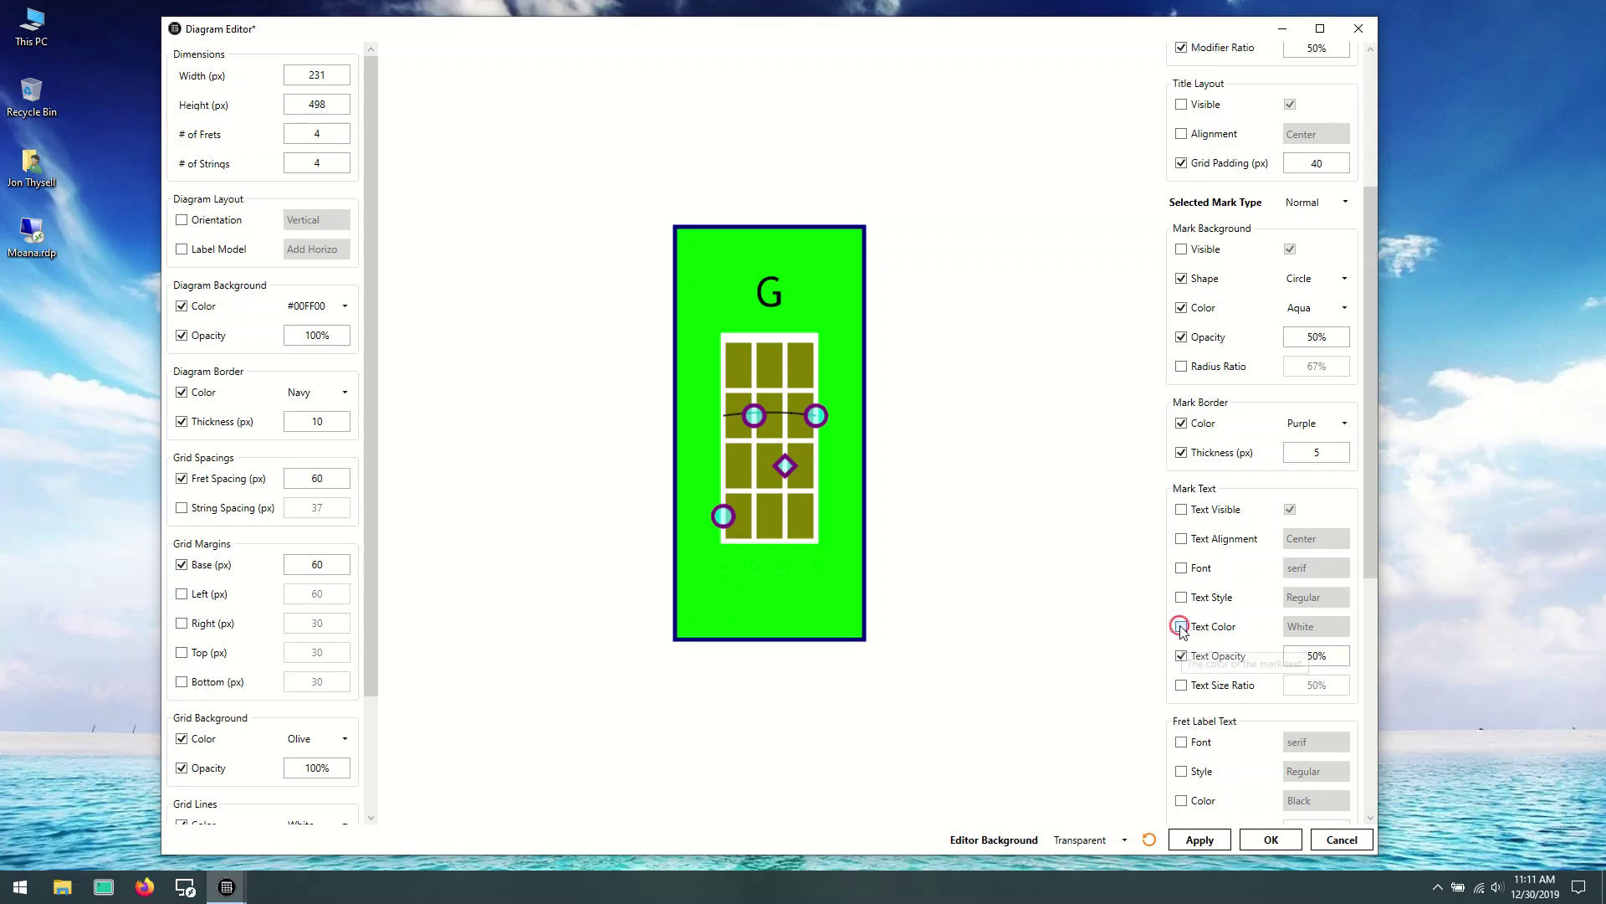
click(1341, 624)
click(1345, 626)
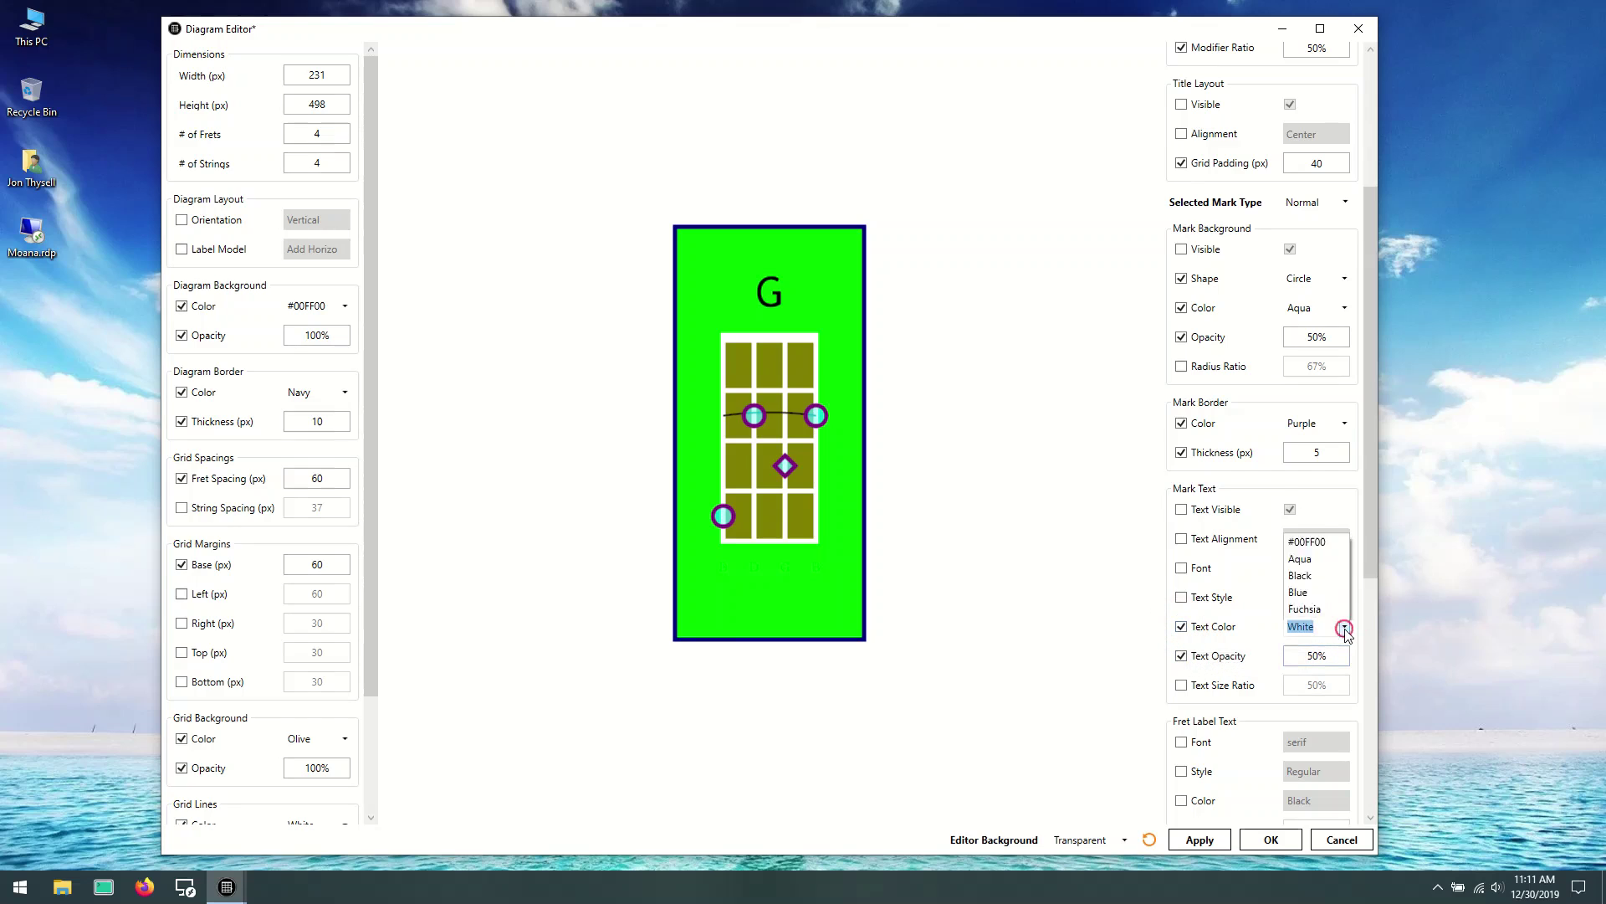
click(1297, 573)
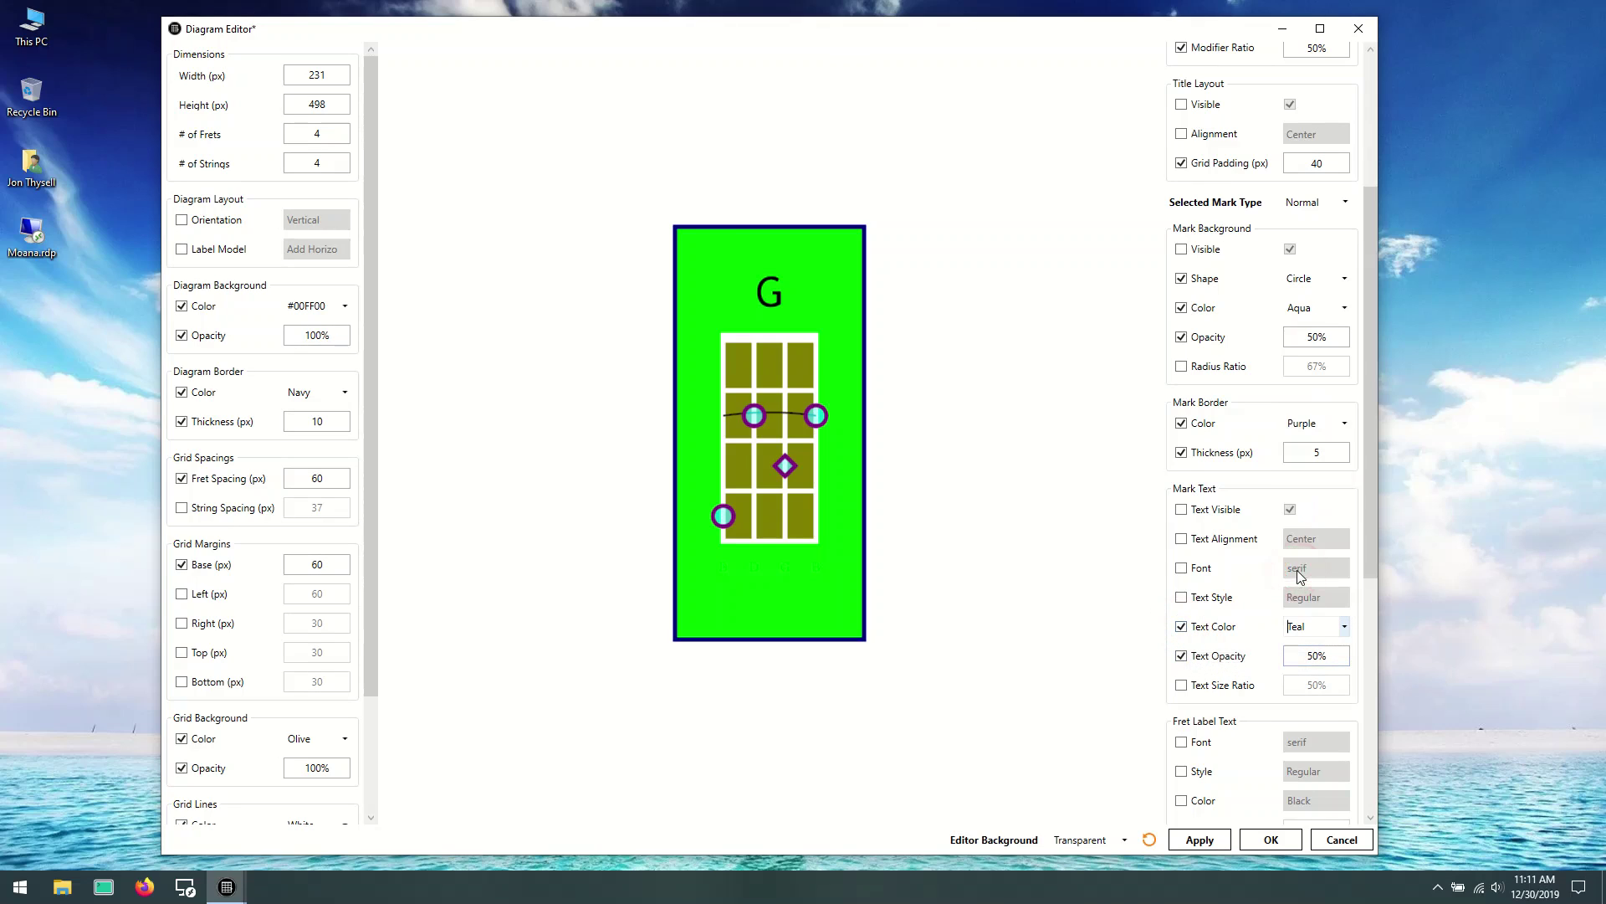
Step: Turn on the text style override for the Normal marks, and clear their text opacity, color and style overrides
click(1233, 596)
click(1220, 656)
drag(1373, 497, 1377, 520)
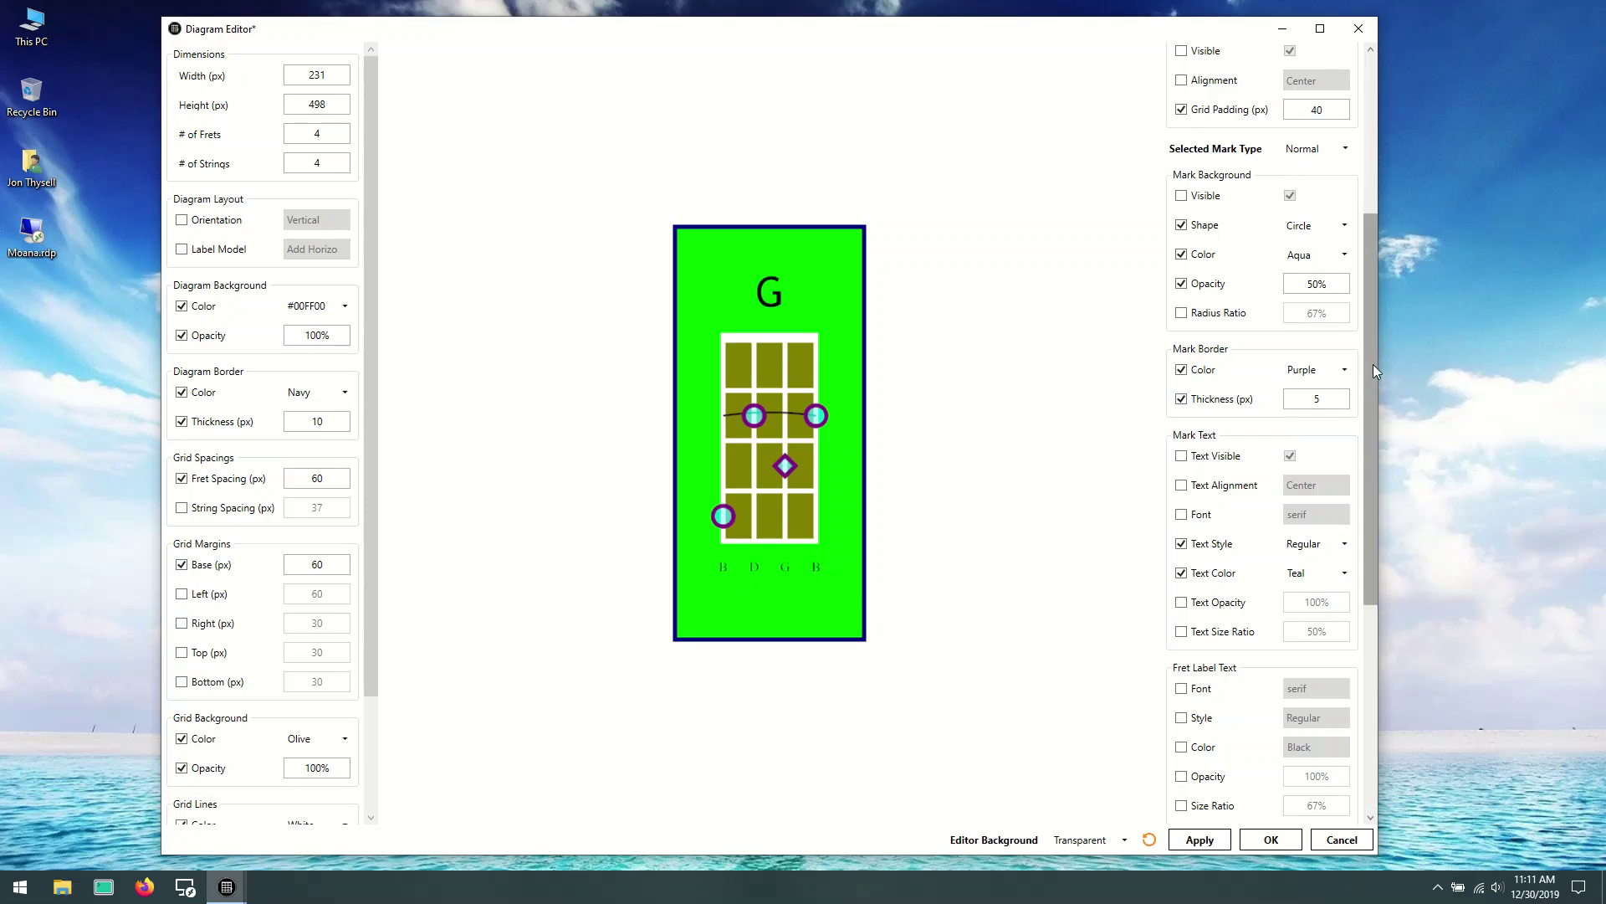
drag(1370, 370, 1377, 343)
click(1182, 641)
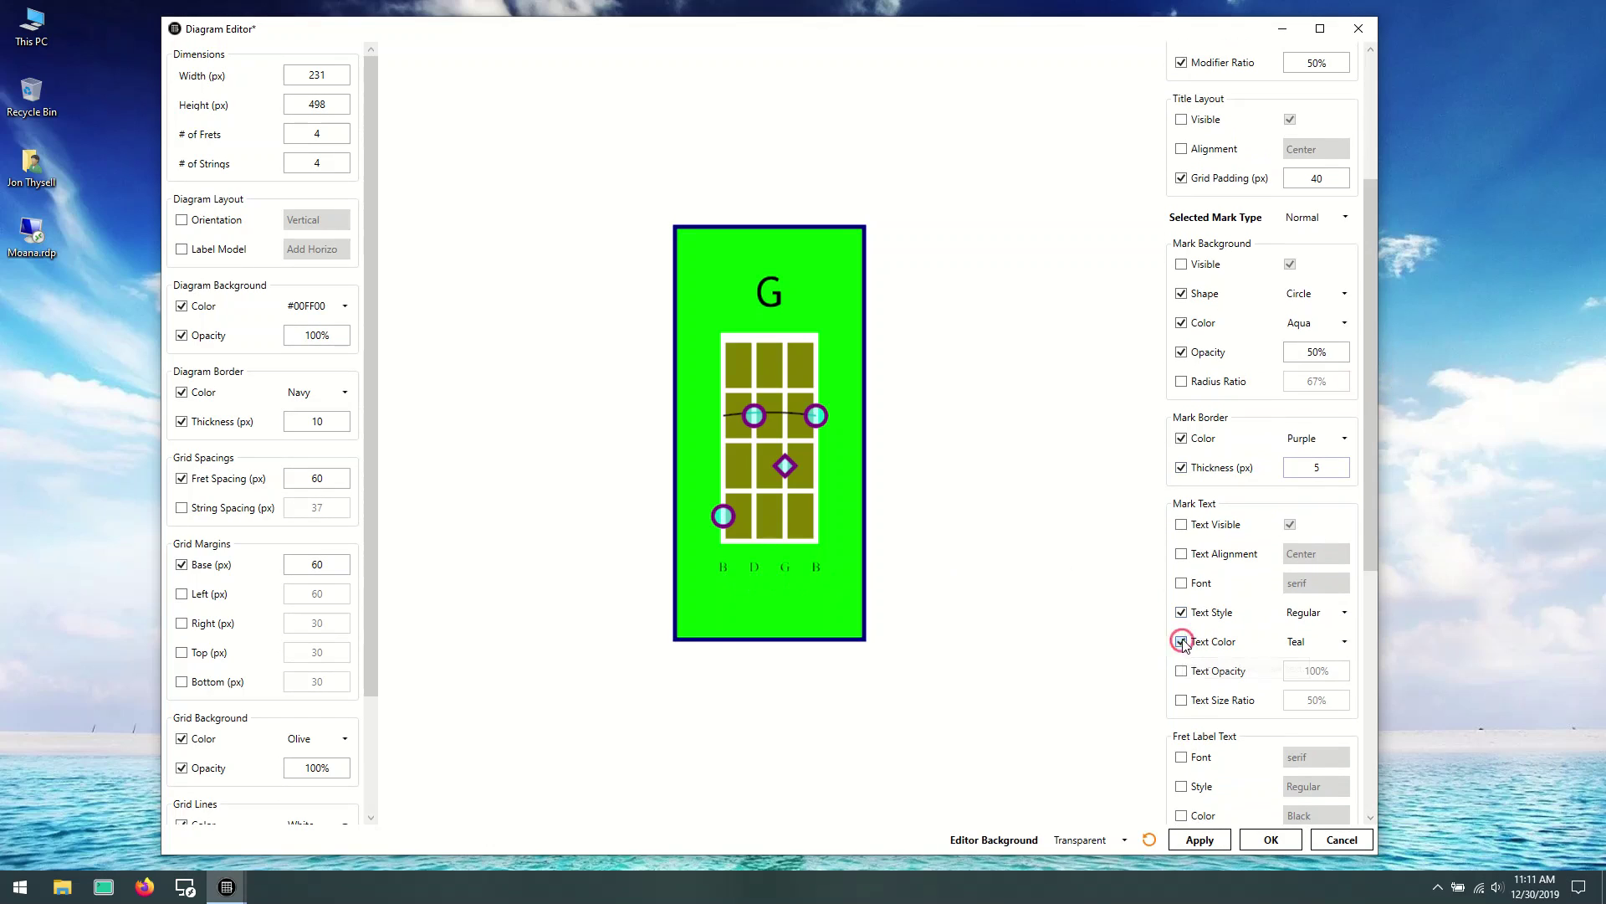
click(1183, 612)
Step: Clear the Normal marks' overrides for border thickness and color and for background opacity, color and shape
drag(1373, 525, 1369, 489)
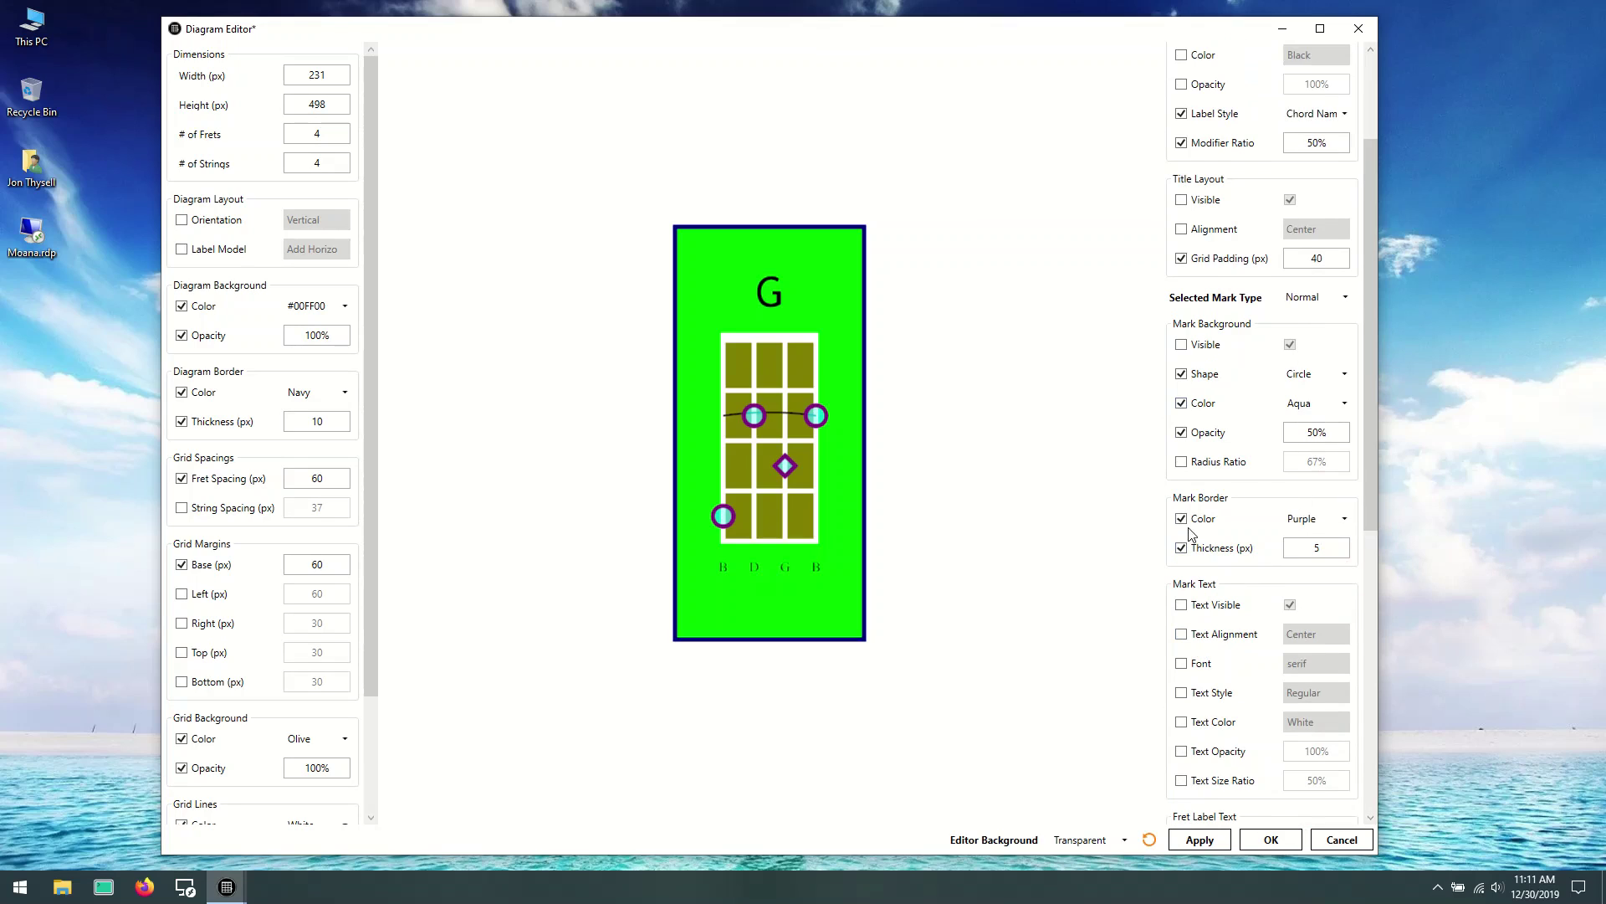
click(1182, 548)
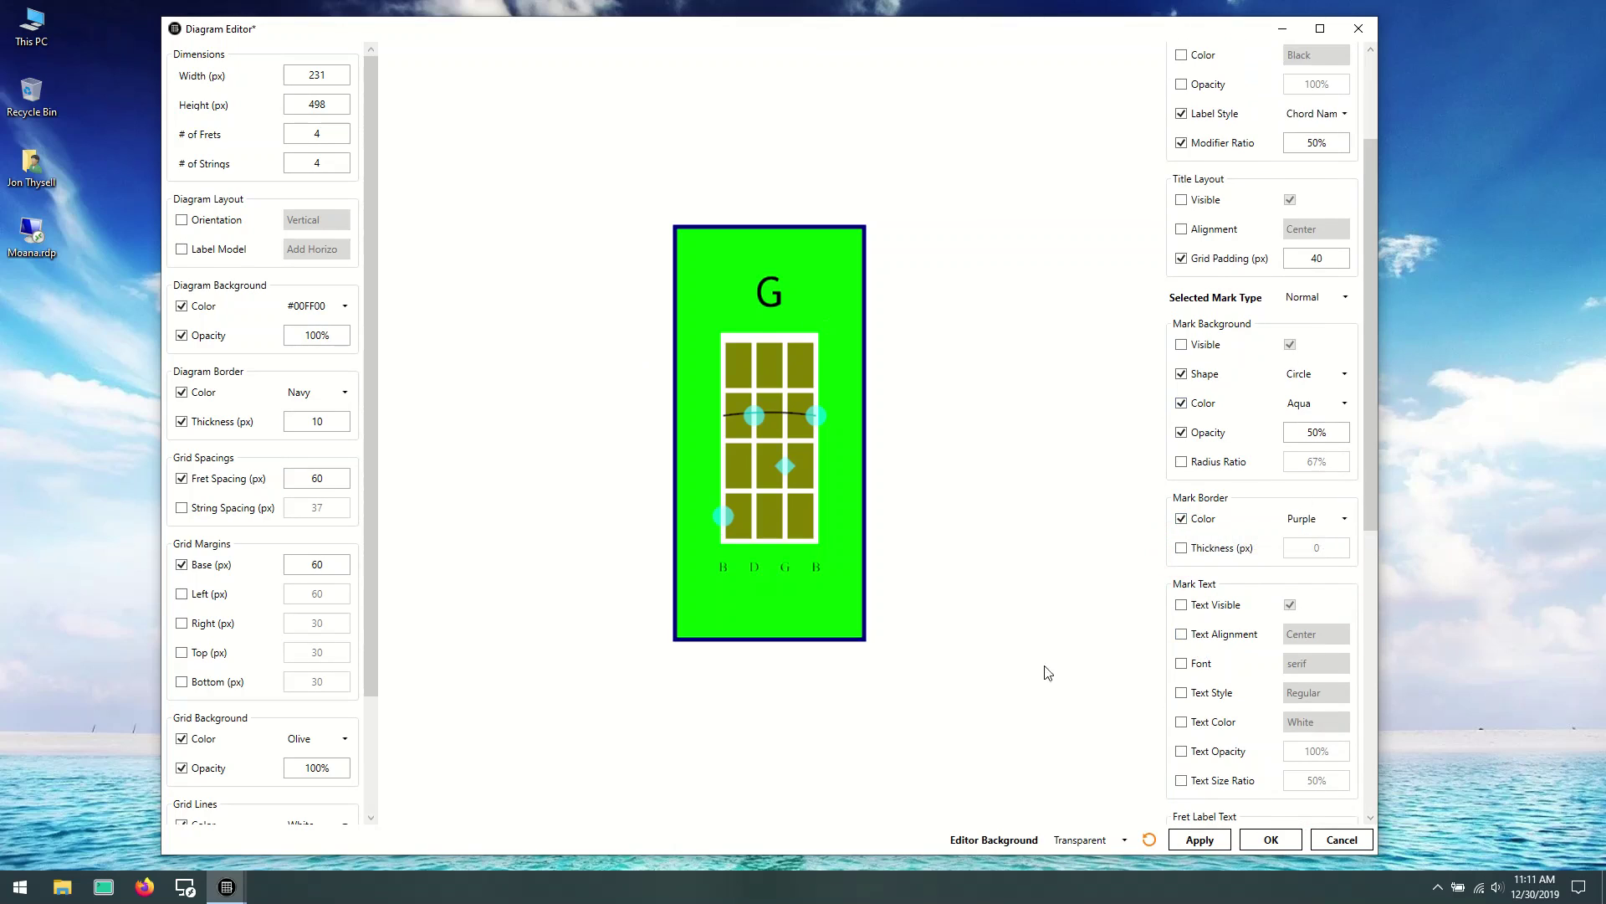
click(1182, 518)
click(1182, 432)
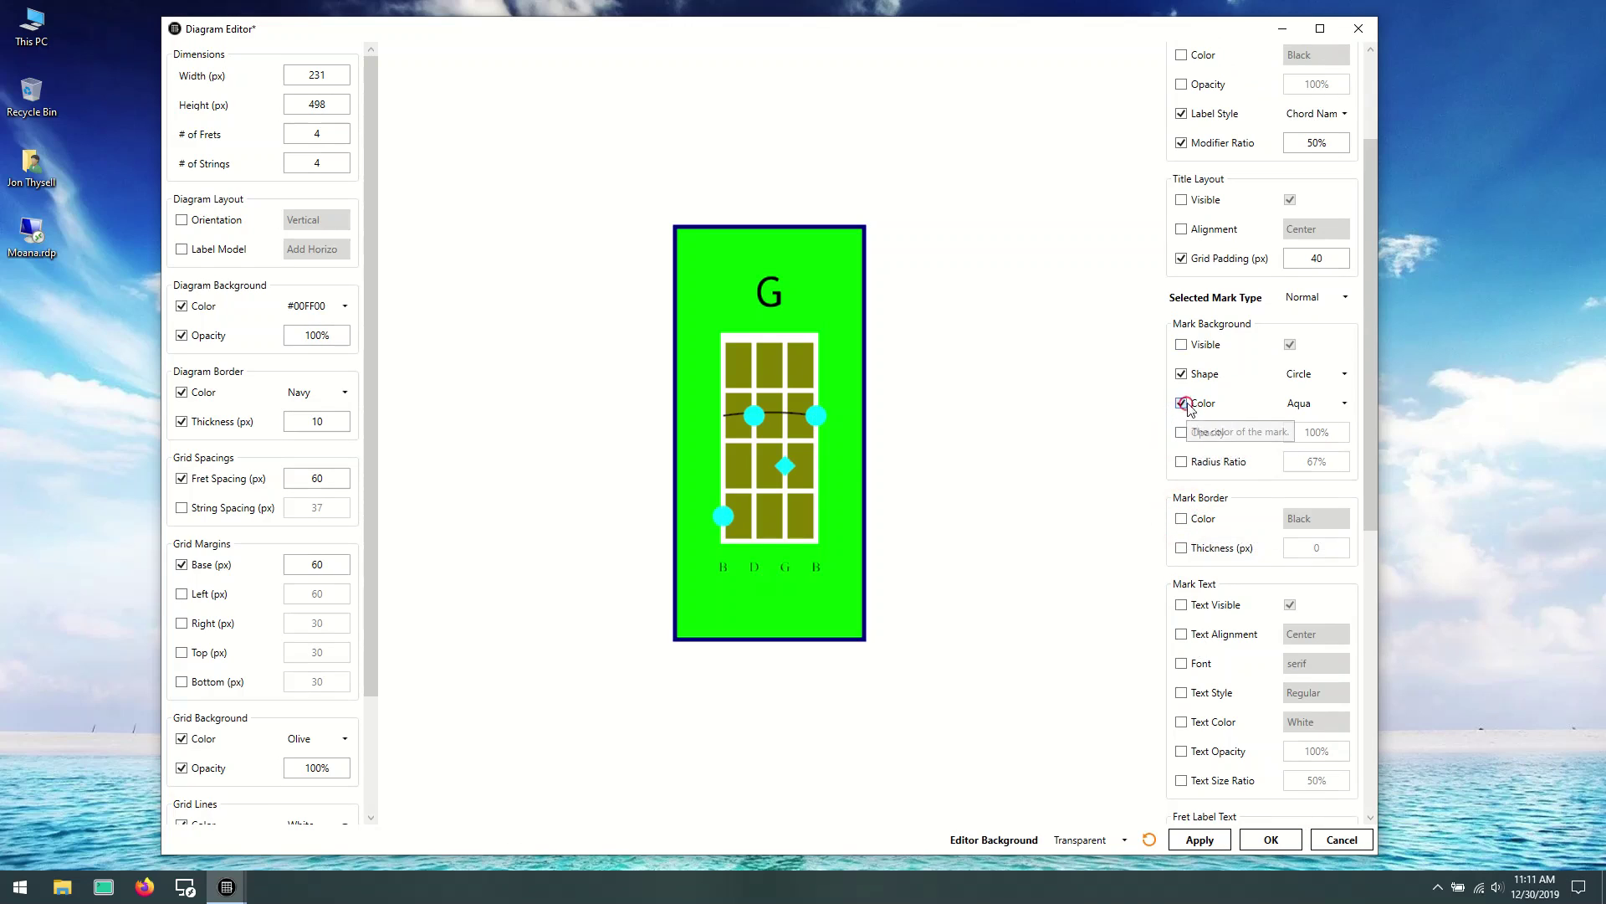
click(1181, 402)
click(1182, 374)
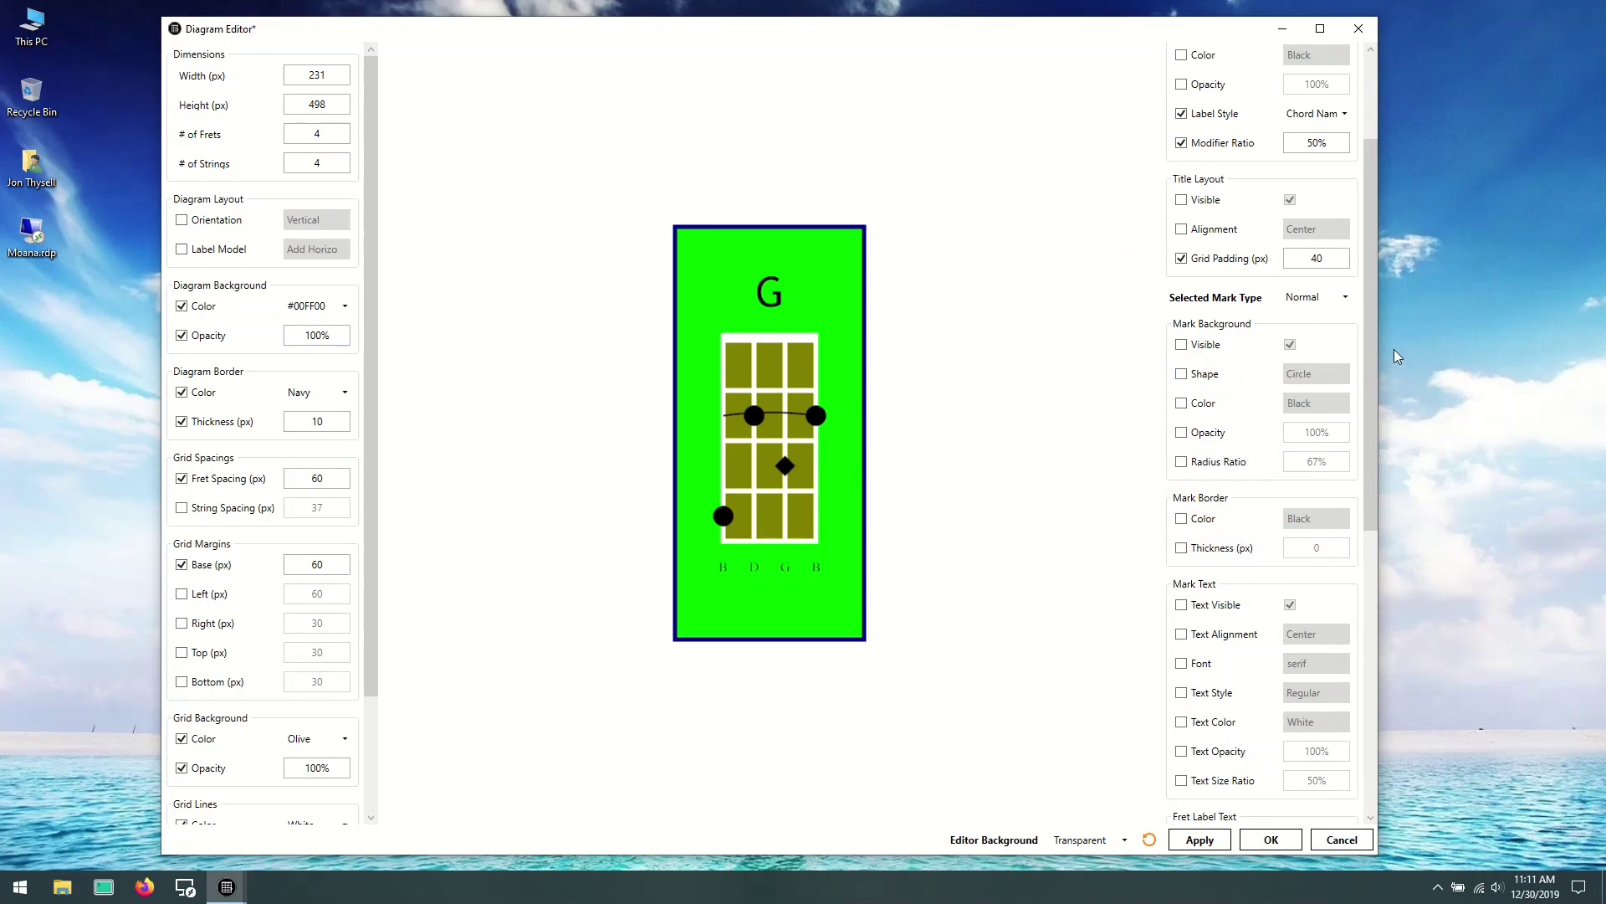
Step: Edit the mark on the second string at the second fret and set its text to D
drag(1375, 348, 1273, 346)
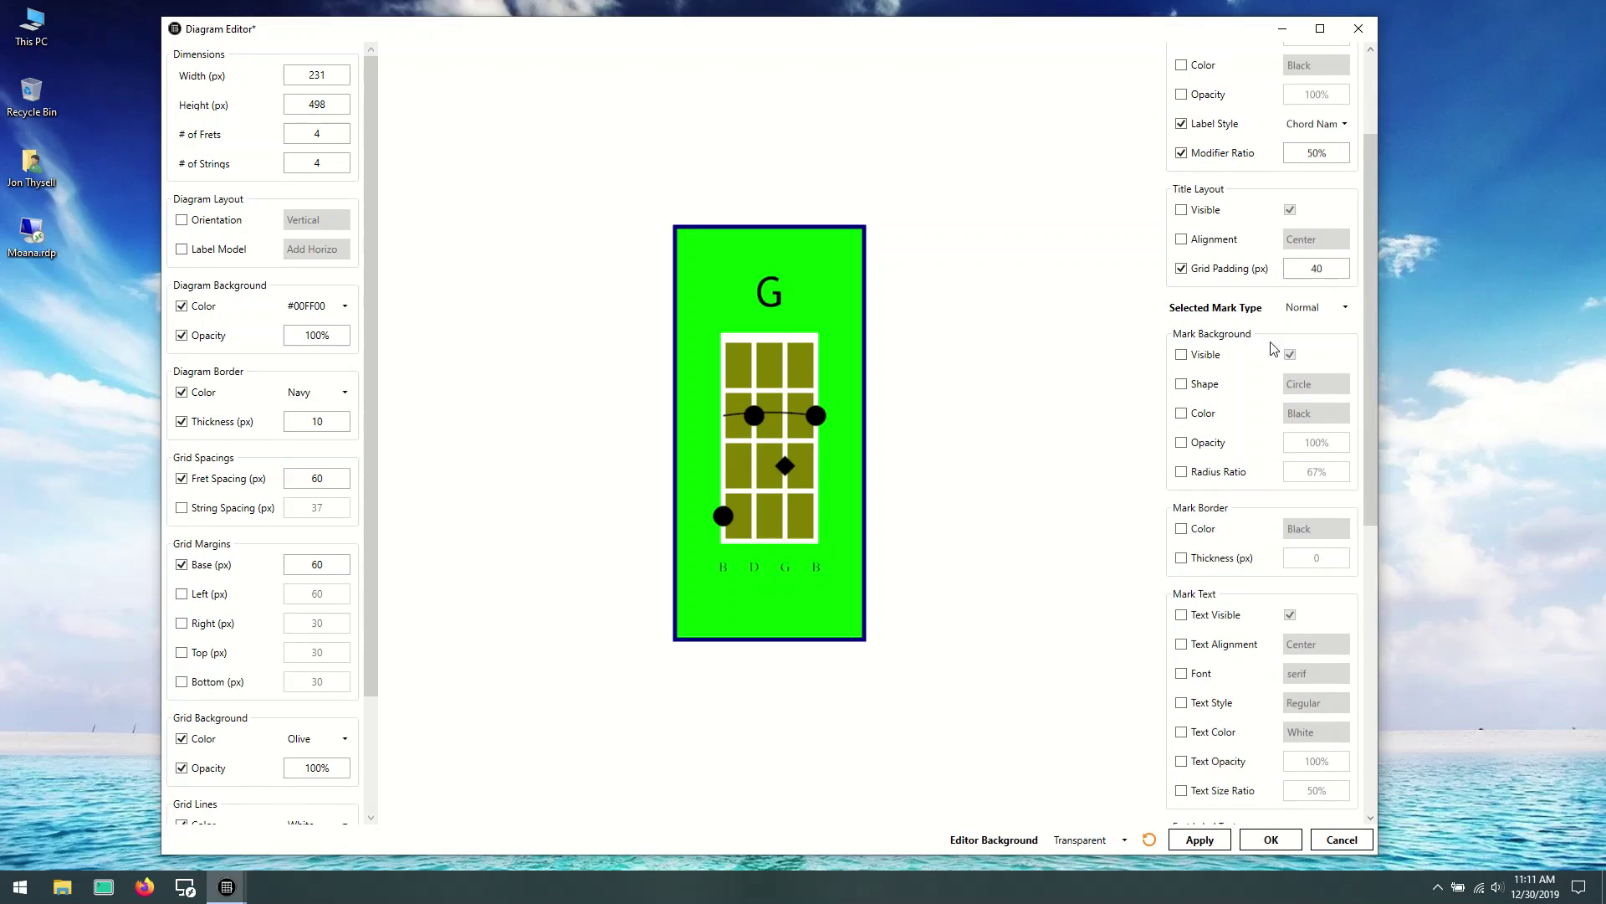
right_click(756, 416)
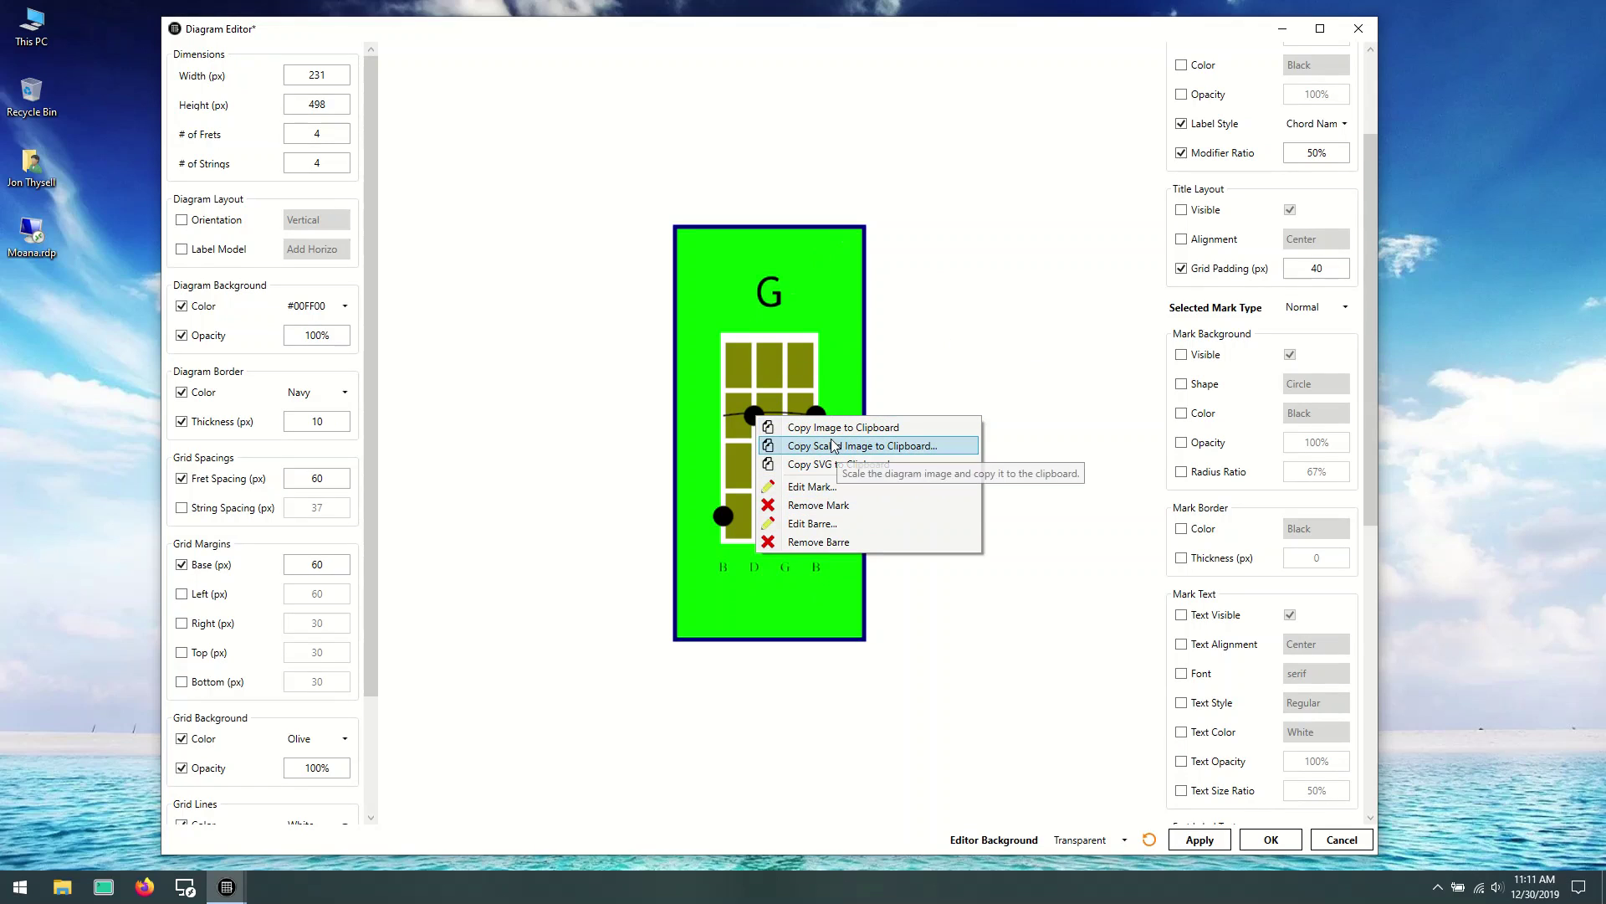
click(806, 487)
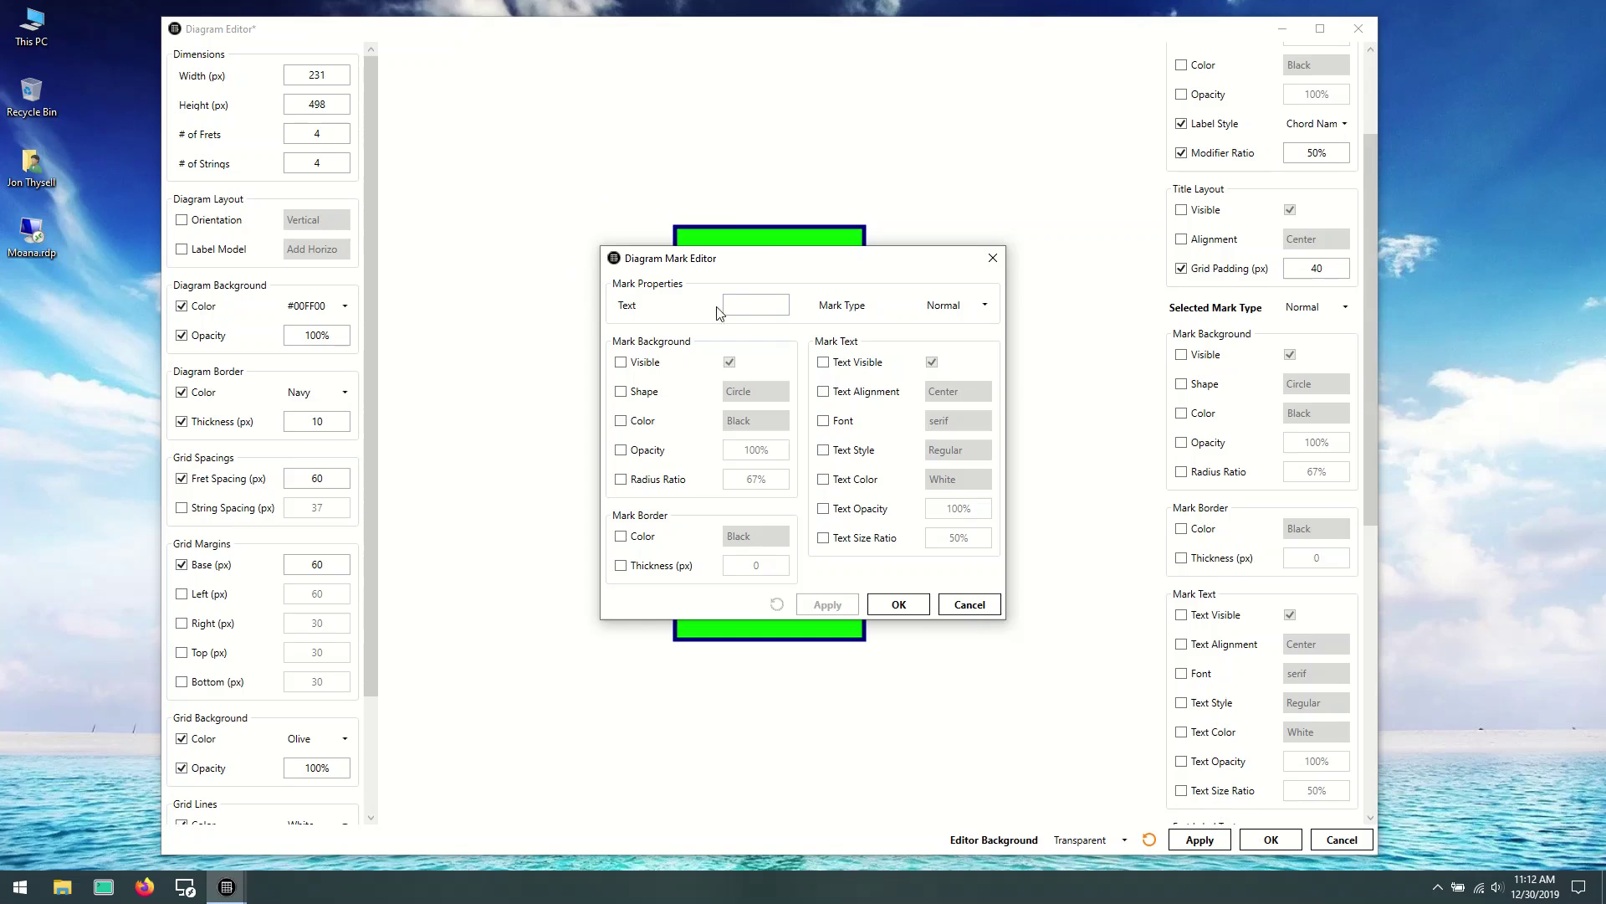
drag(726, 258, 1024, 135)
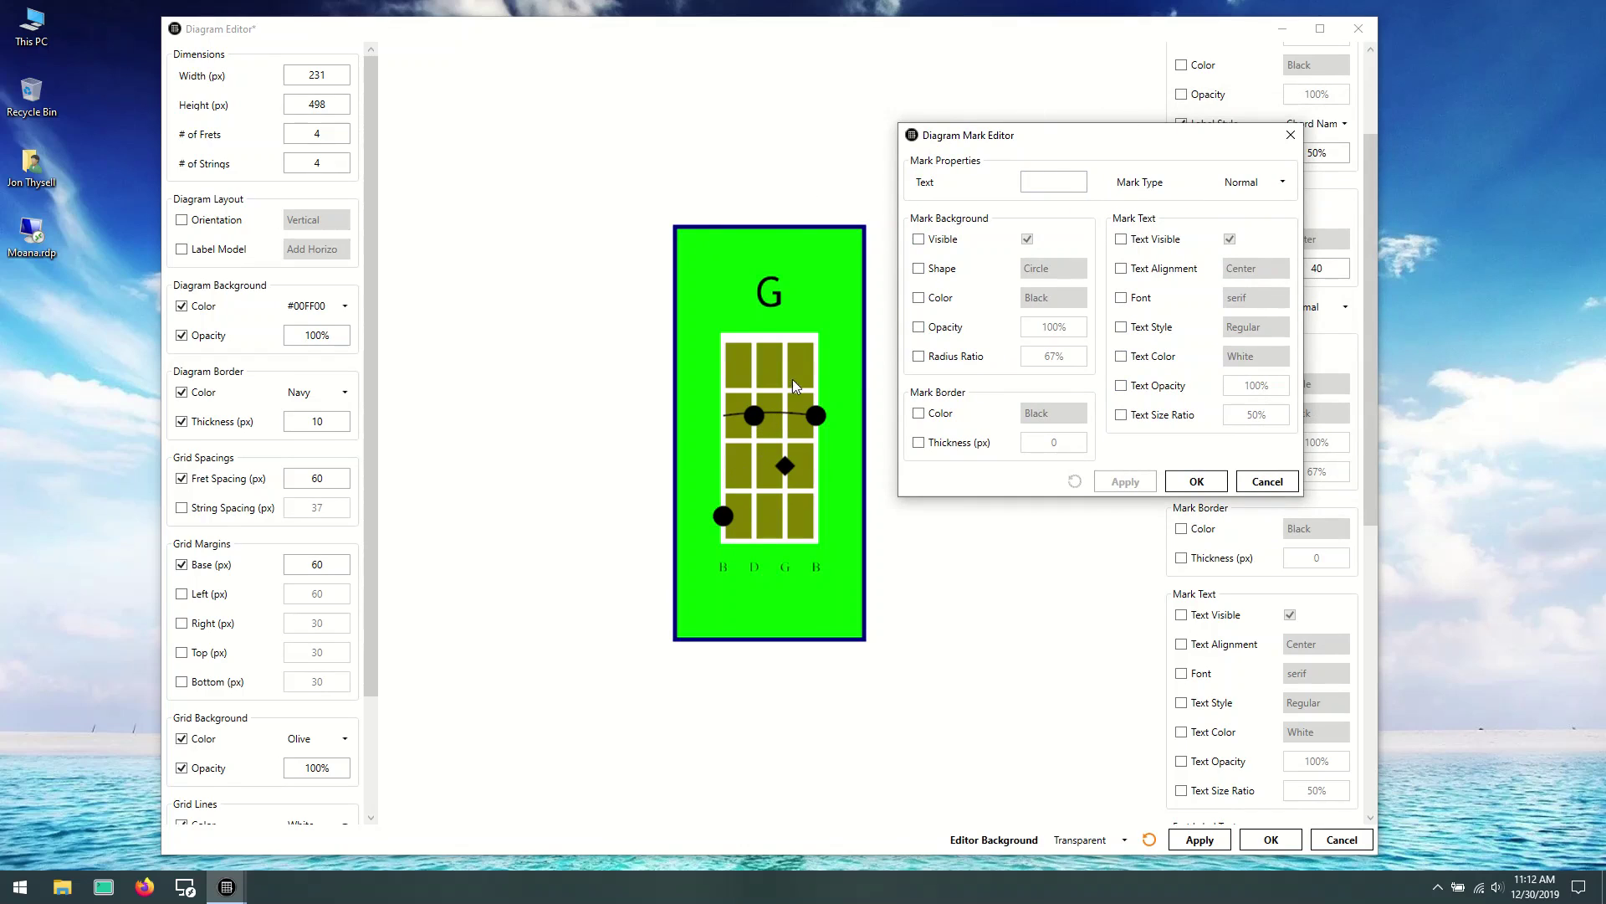
click(1061, 180)
click(1206, 482)
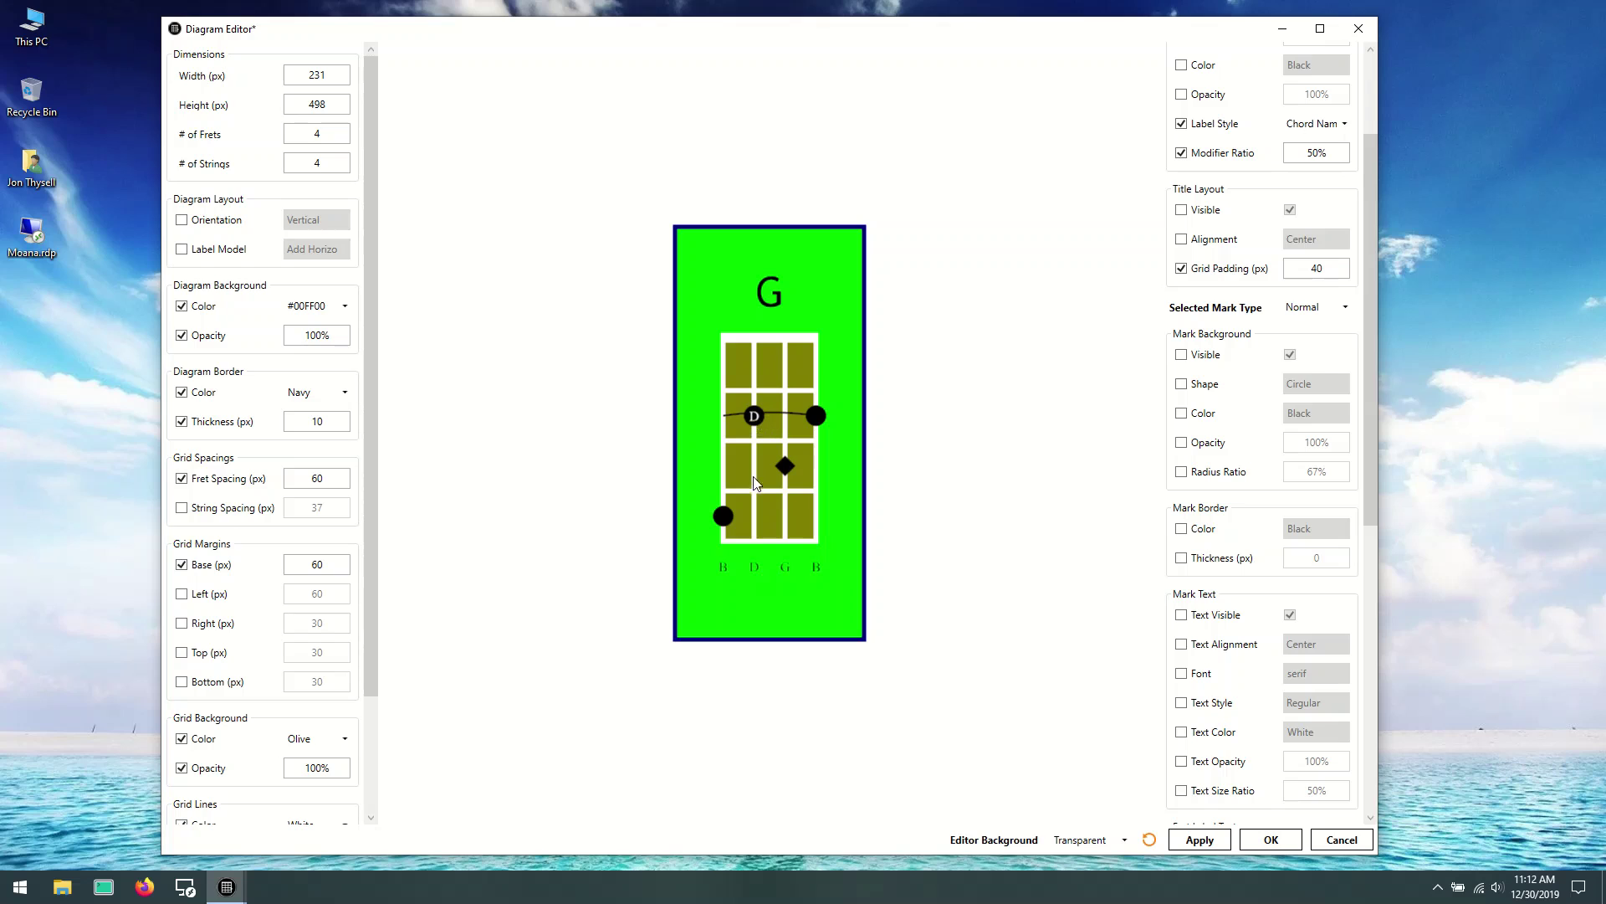
Step: Reopen the mark labelled D to review its properties, and cancel without changing anything
right_click(756, 415)
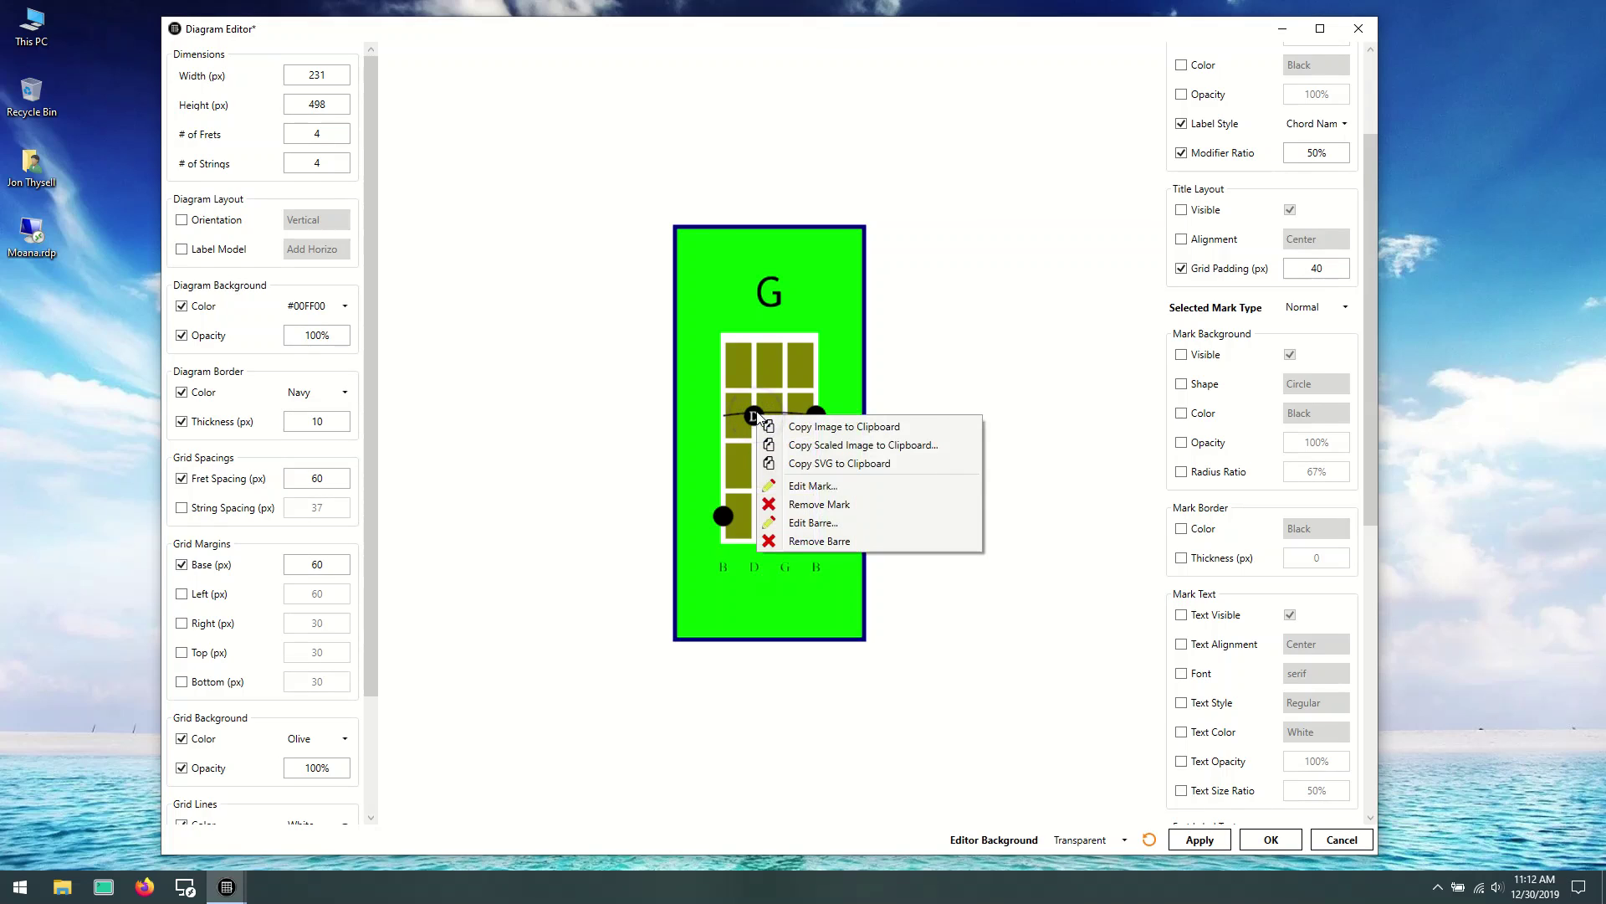
click(808, 487)
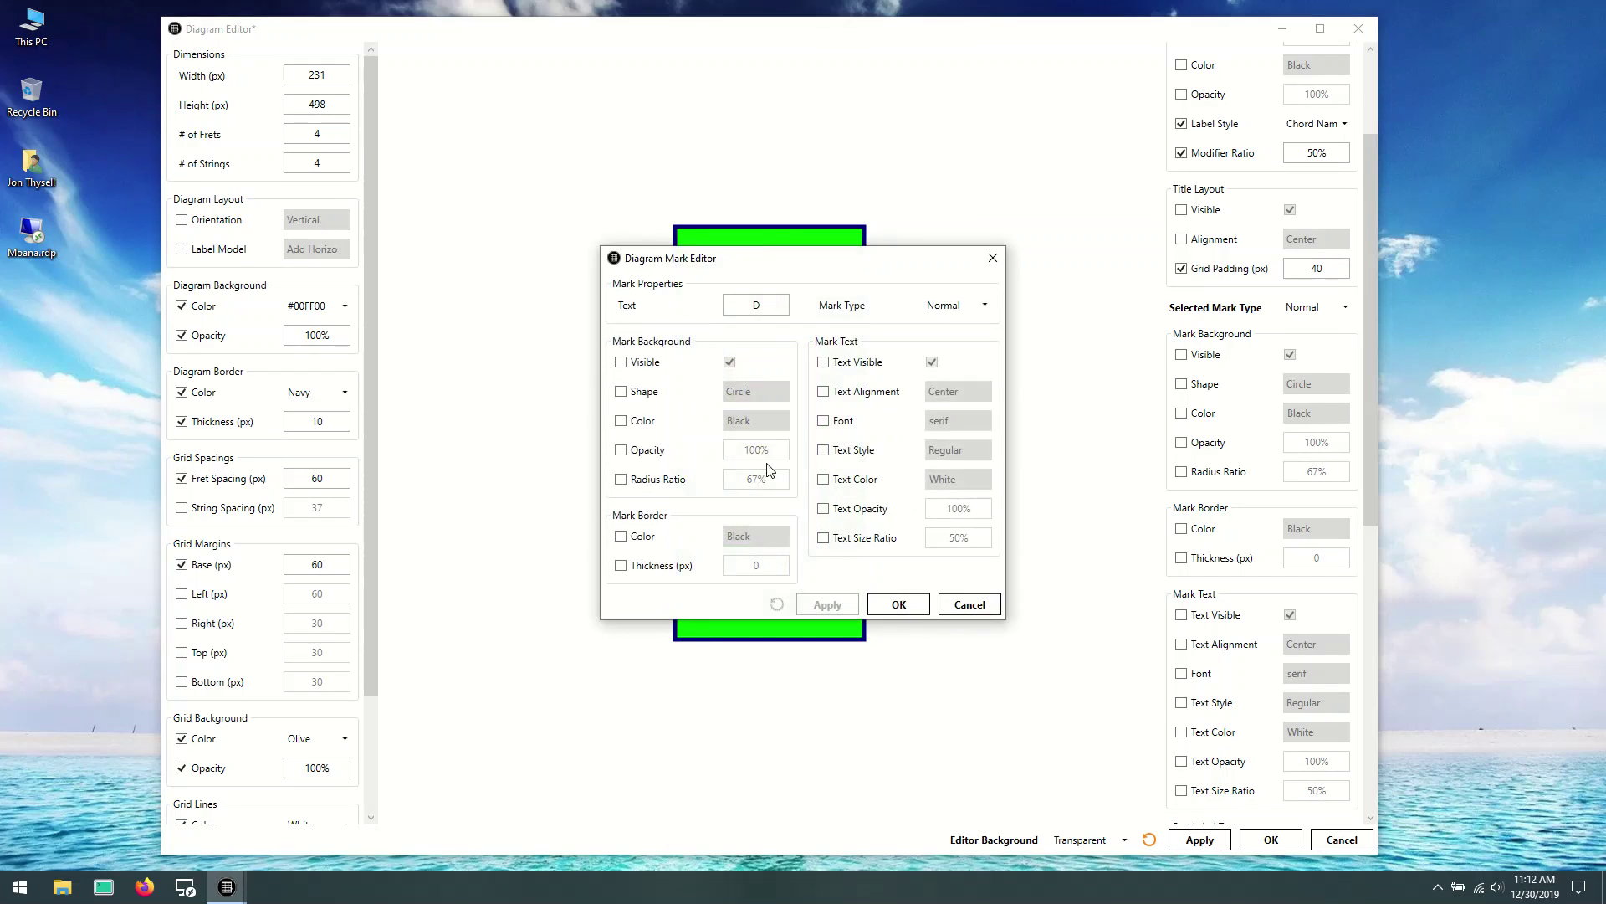
click(987, 606)
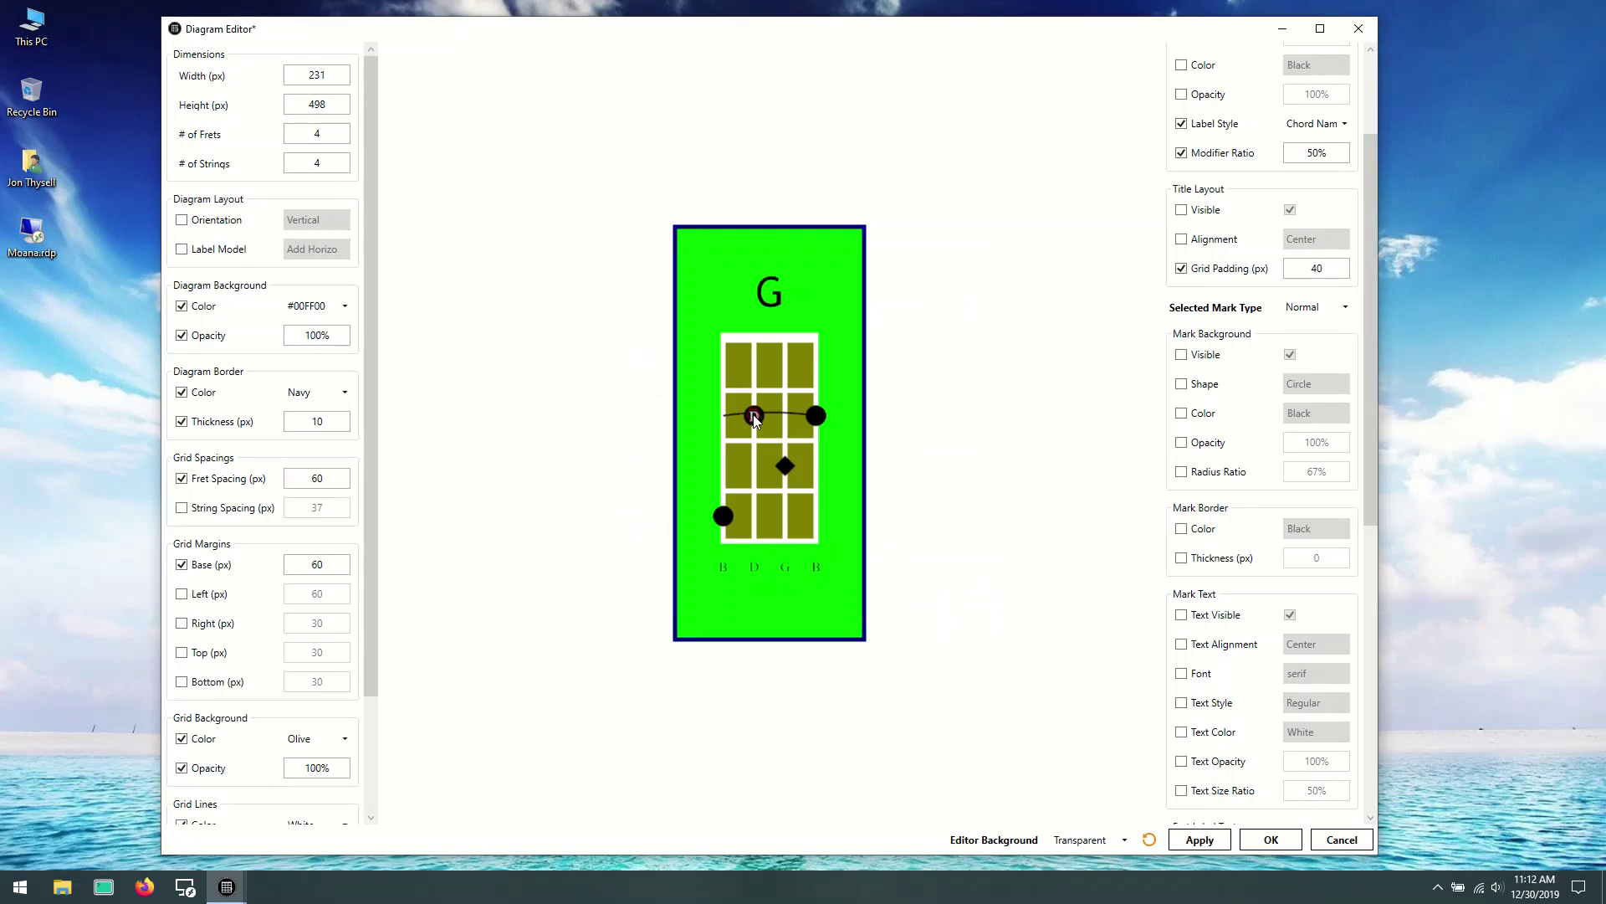
Step: Override the text color of the individual mark labelled D with #00FF00 and accept the change
double_click(753, 416)
drag(717, 263, 1047, 183)
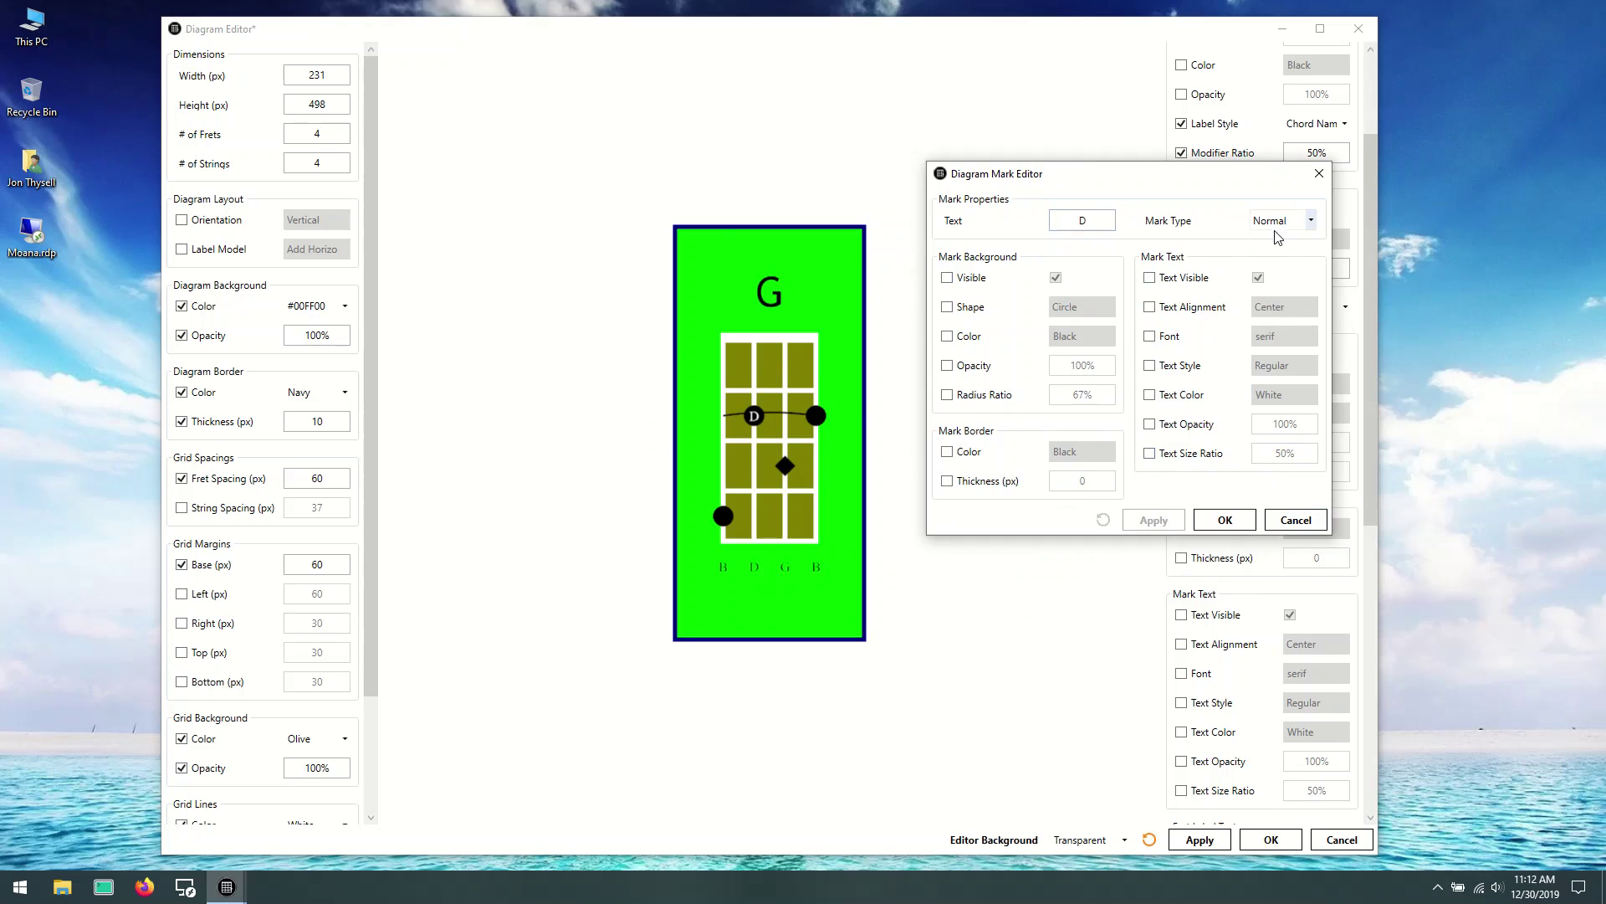
double_click(1064, 223)
drag(1092, 174, 1074, 172)
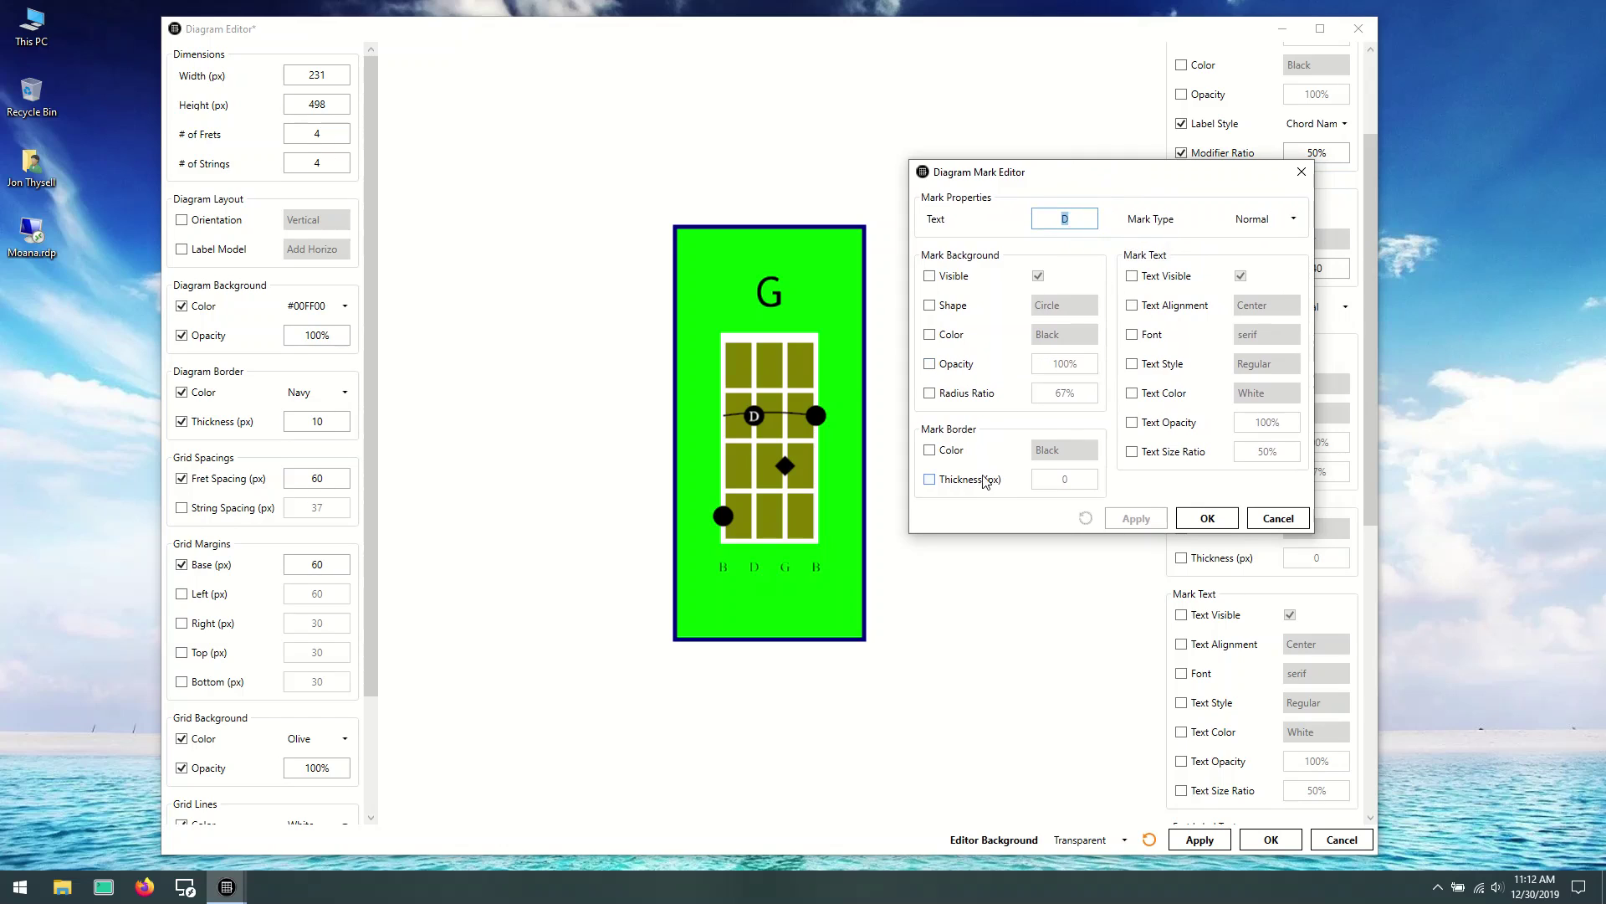
click(1170, 395)
click(1295, 392)
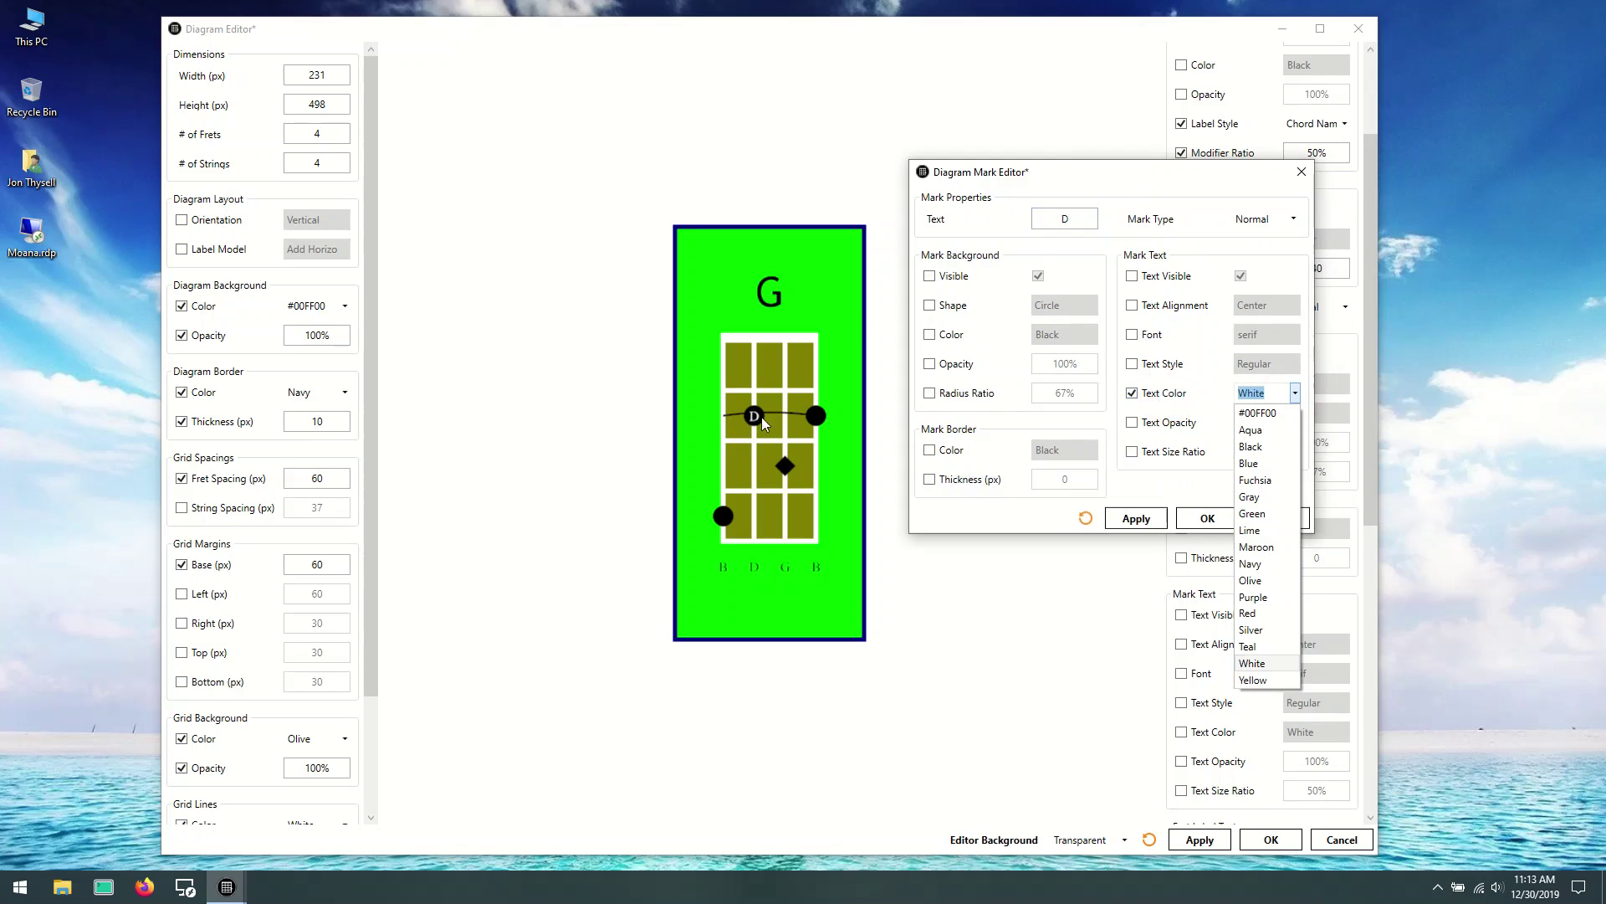
click(1260, 413)
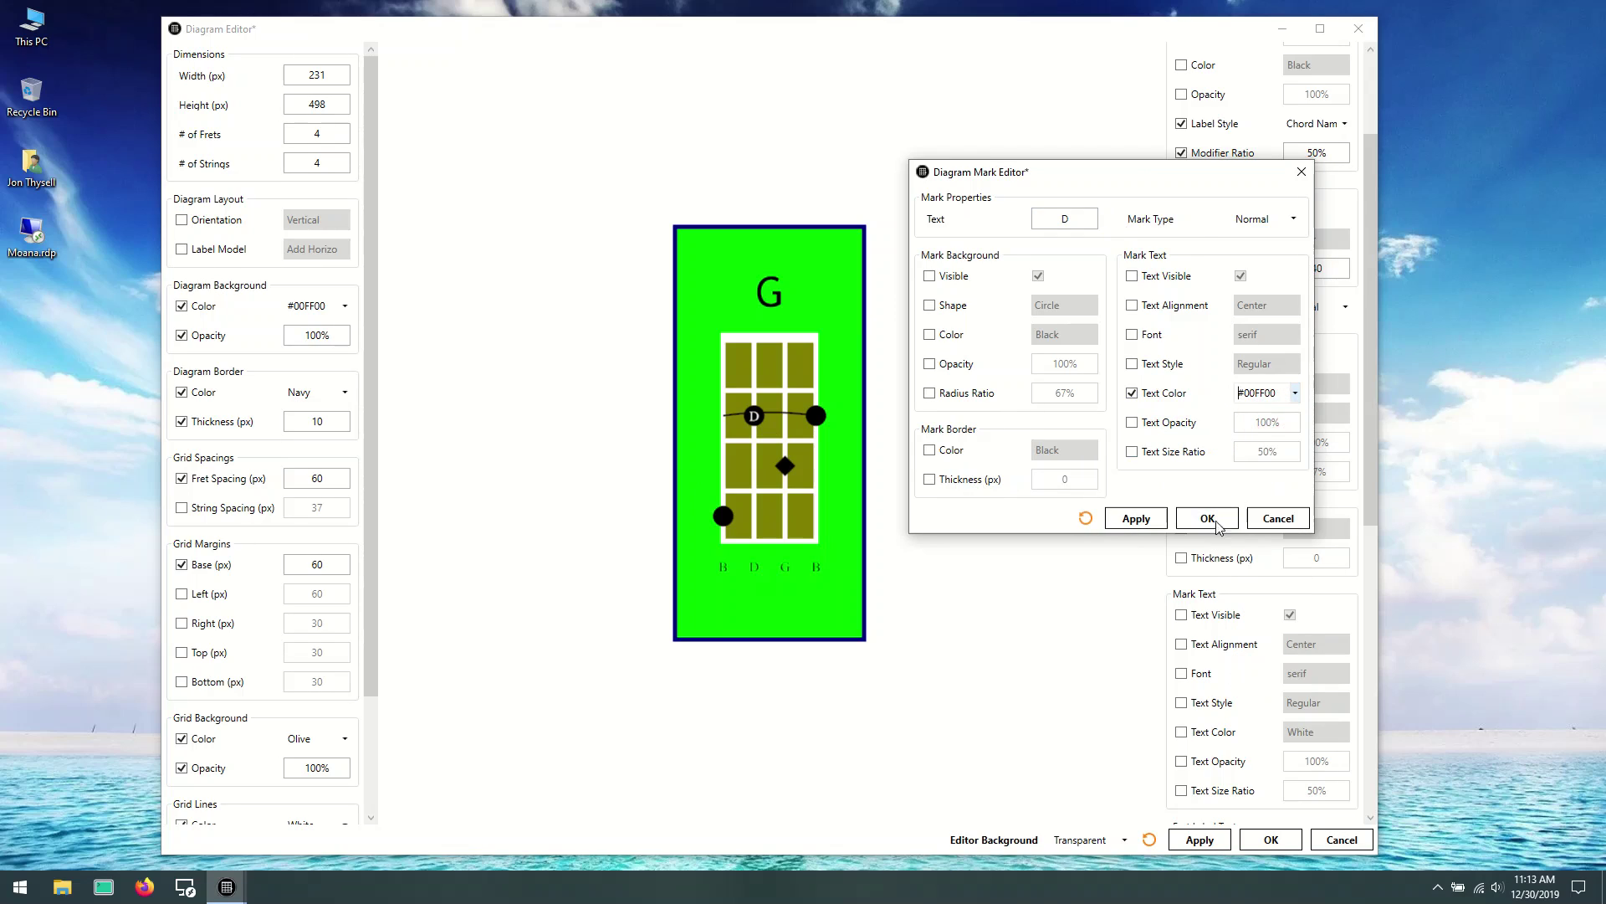
click(1207, 519)
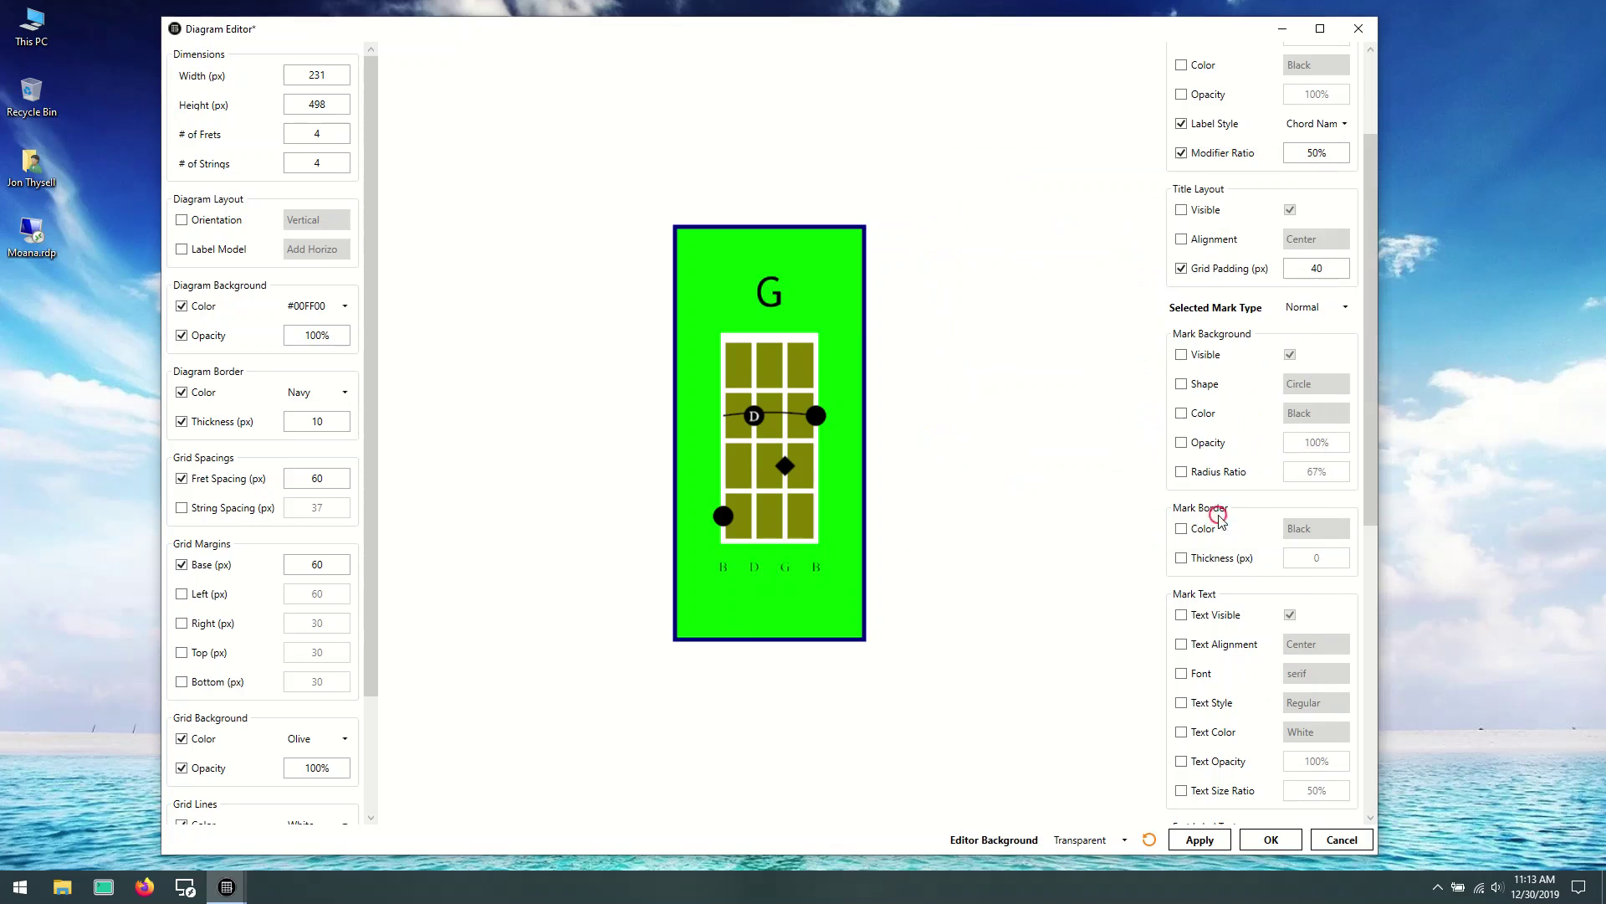
Step: Reopen the properties of the mark labelled D on the second fret
double_click(755, 416)
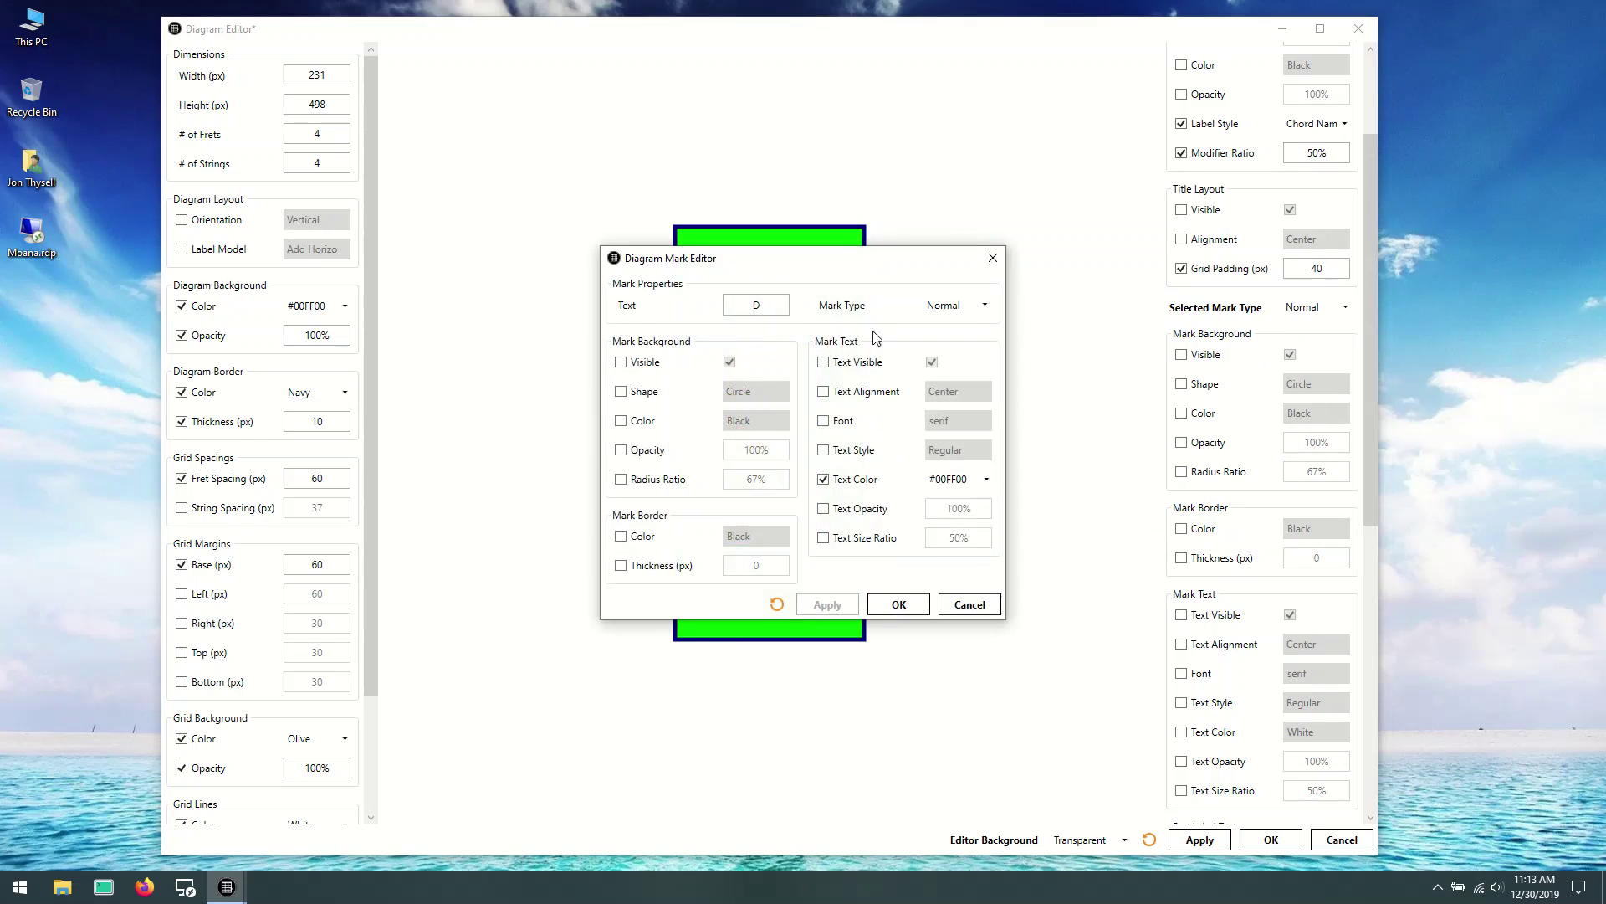
Step: Override the shape of the D mark on the second fret with Square
drag(843, 259, 1197, 120)
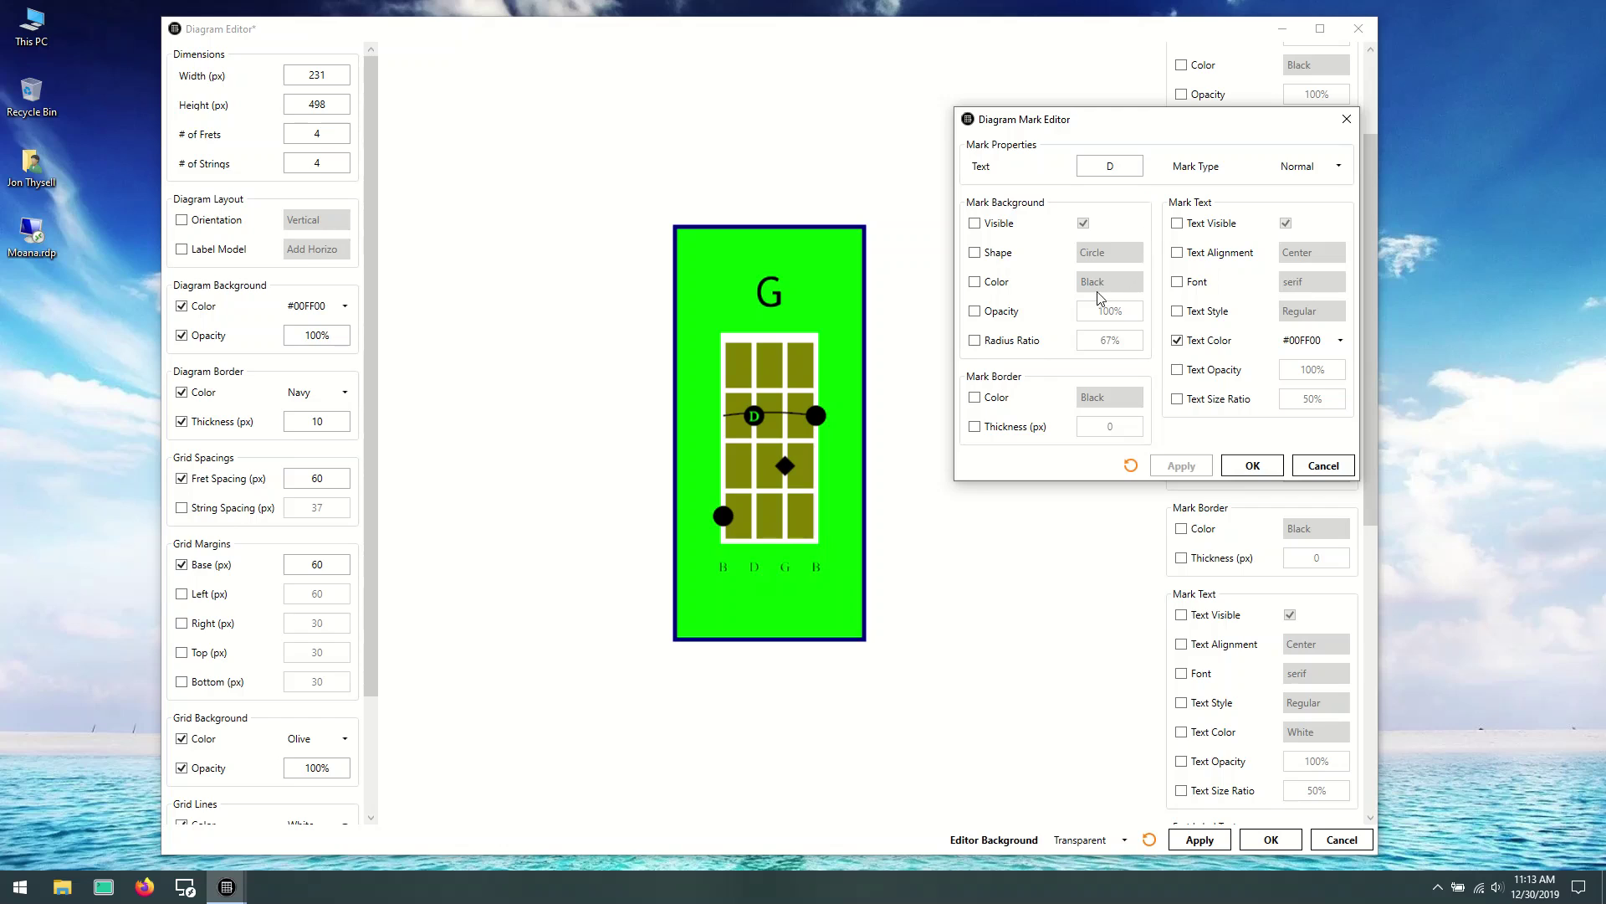
click(996, 252)
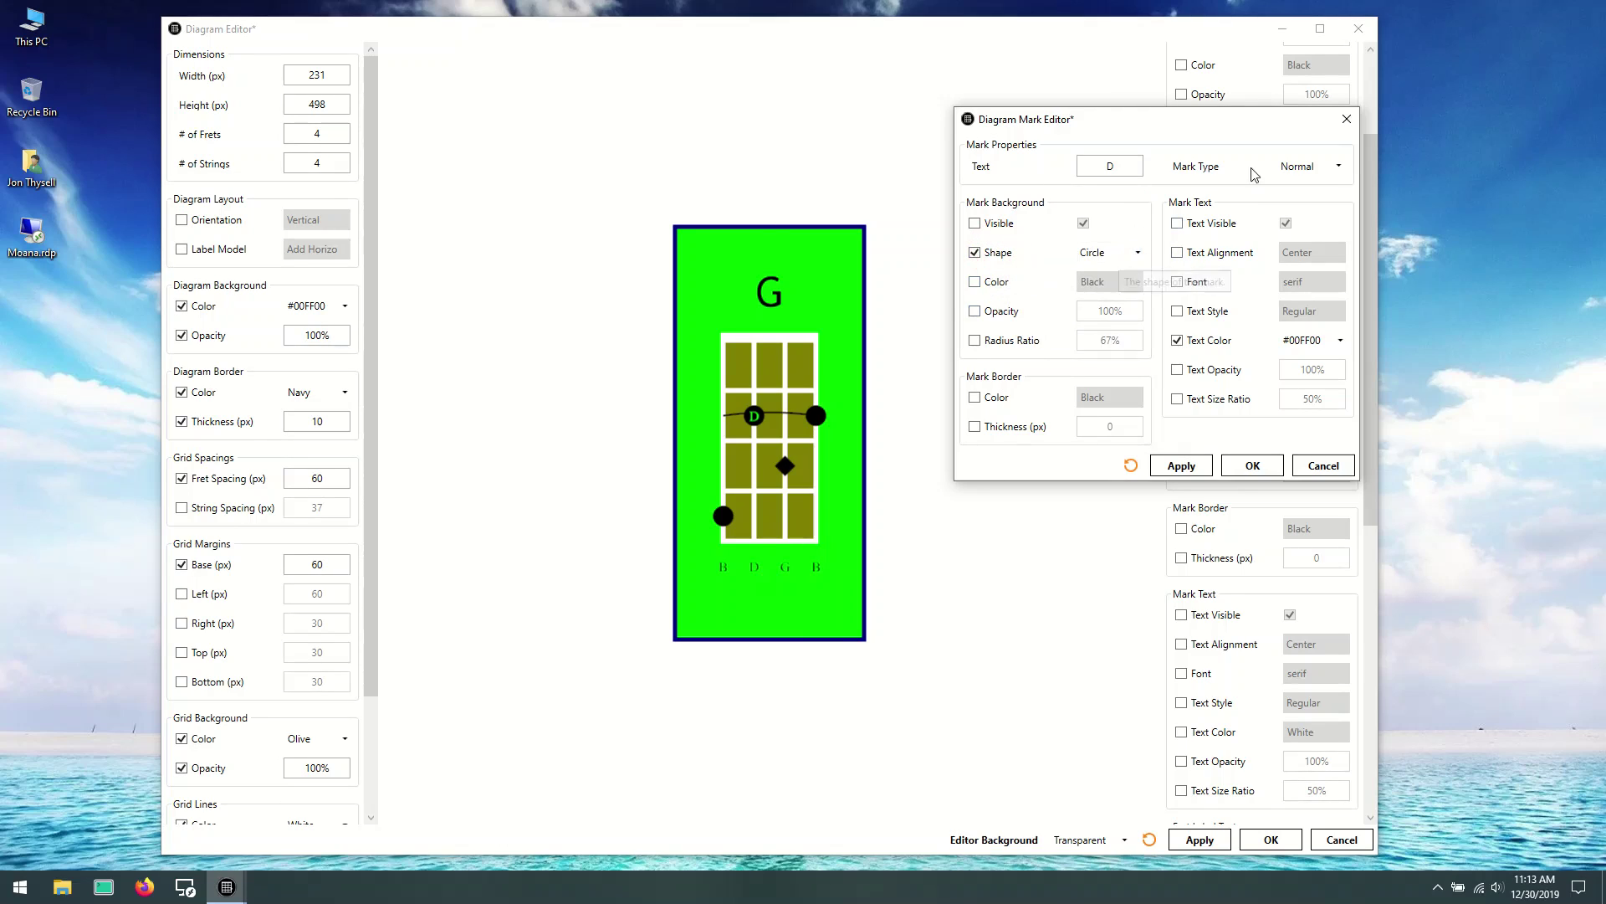
click(1139, 253)
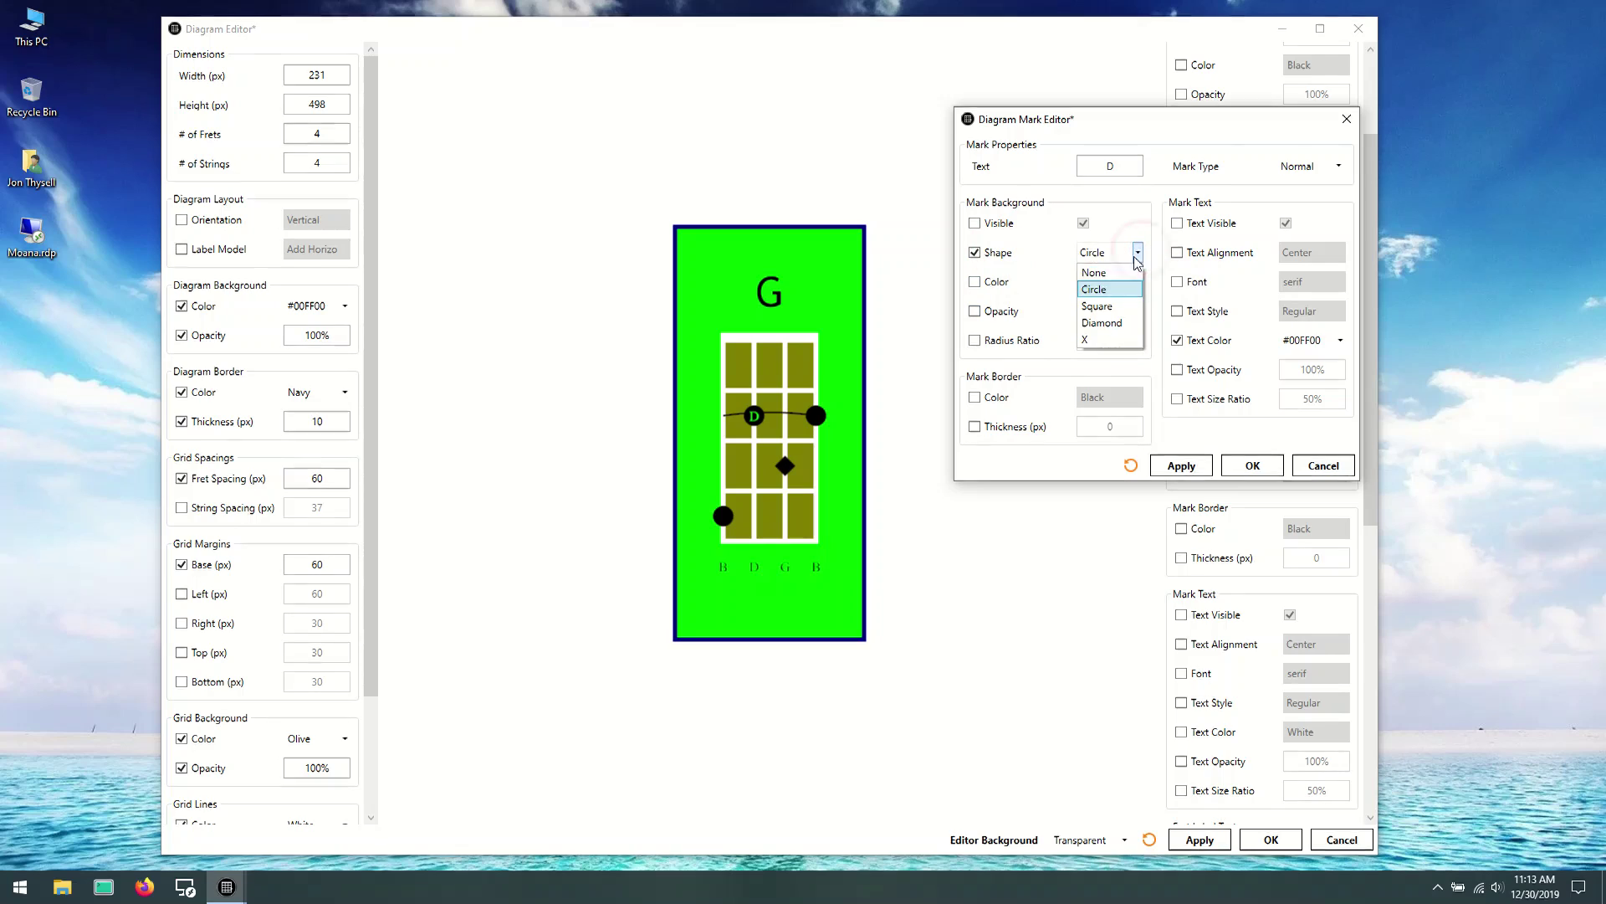
click(1114, 305)
click(1227, 474)
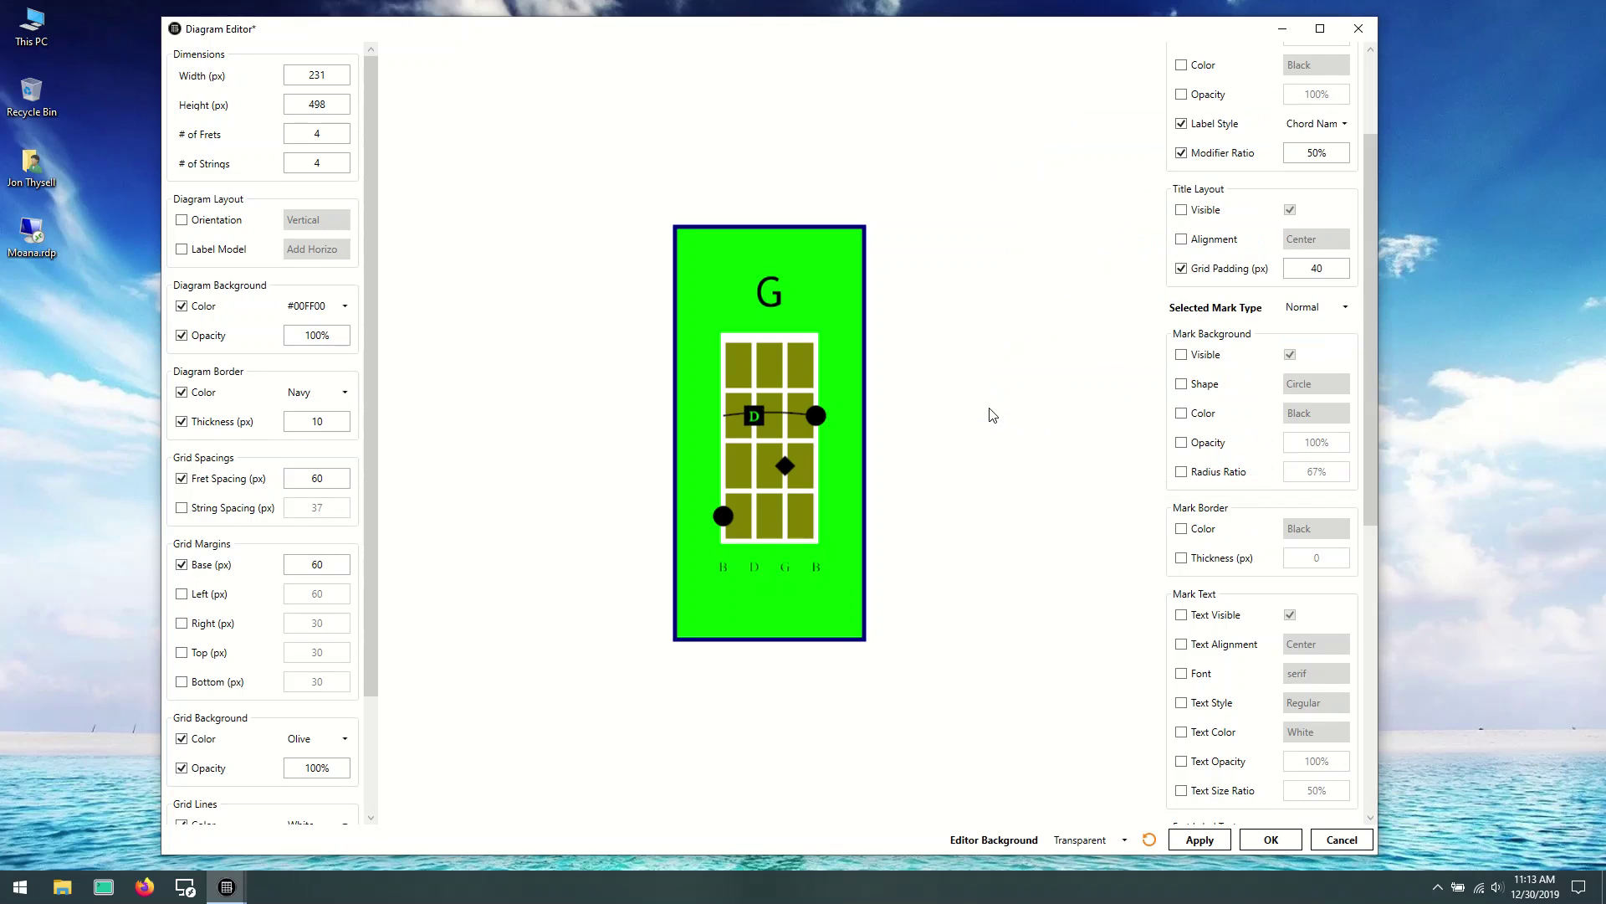
Step: Override the text style of the D mark on the second fret with Bold
right_click(761, 431)
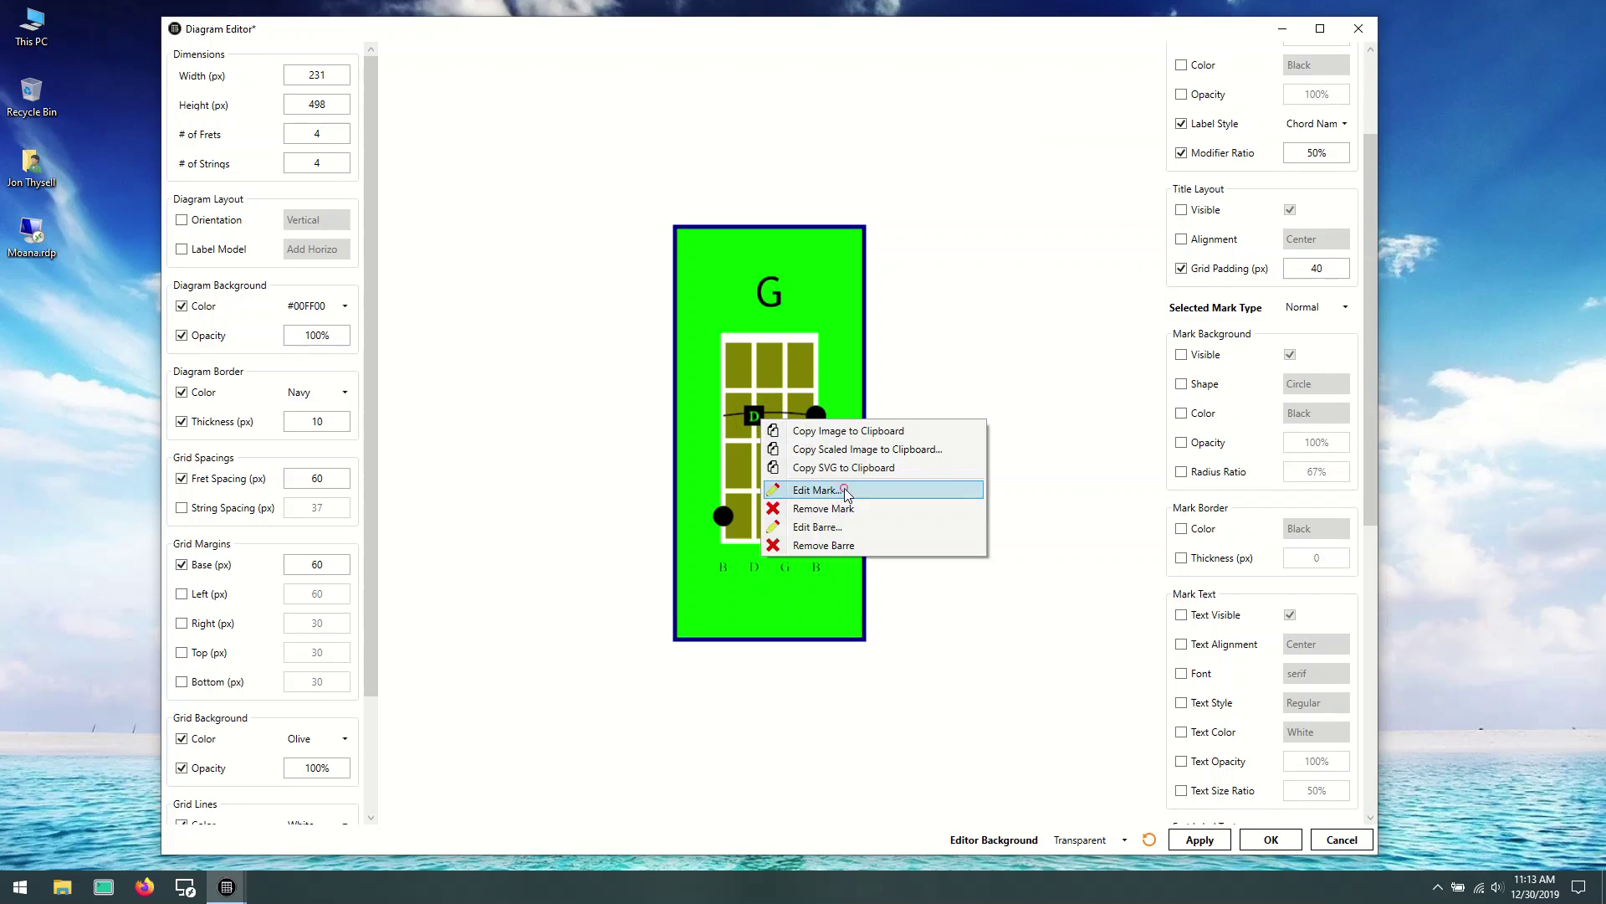
click(808, 490)
drag(837, 258, 1171, 181)
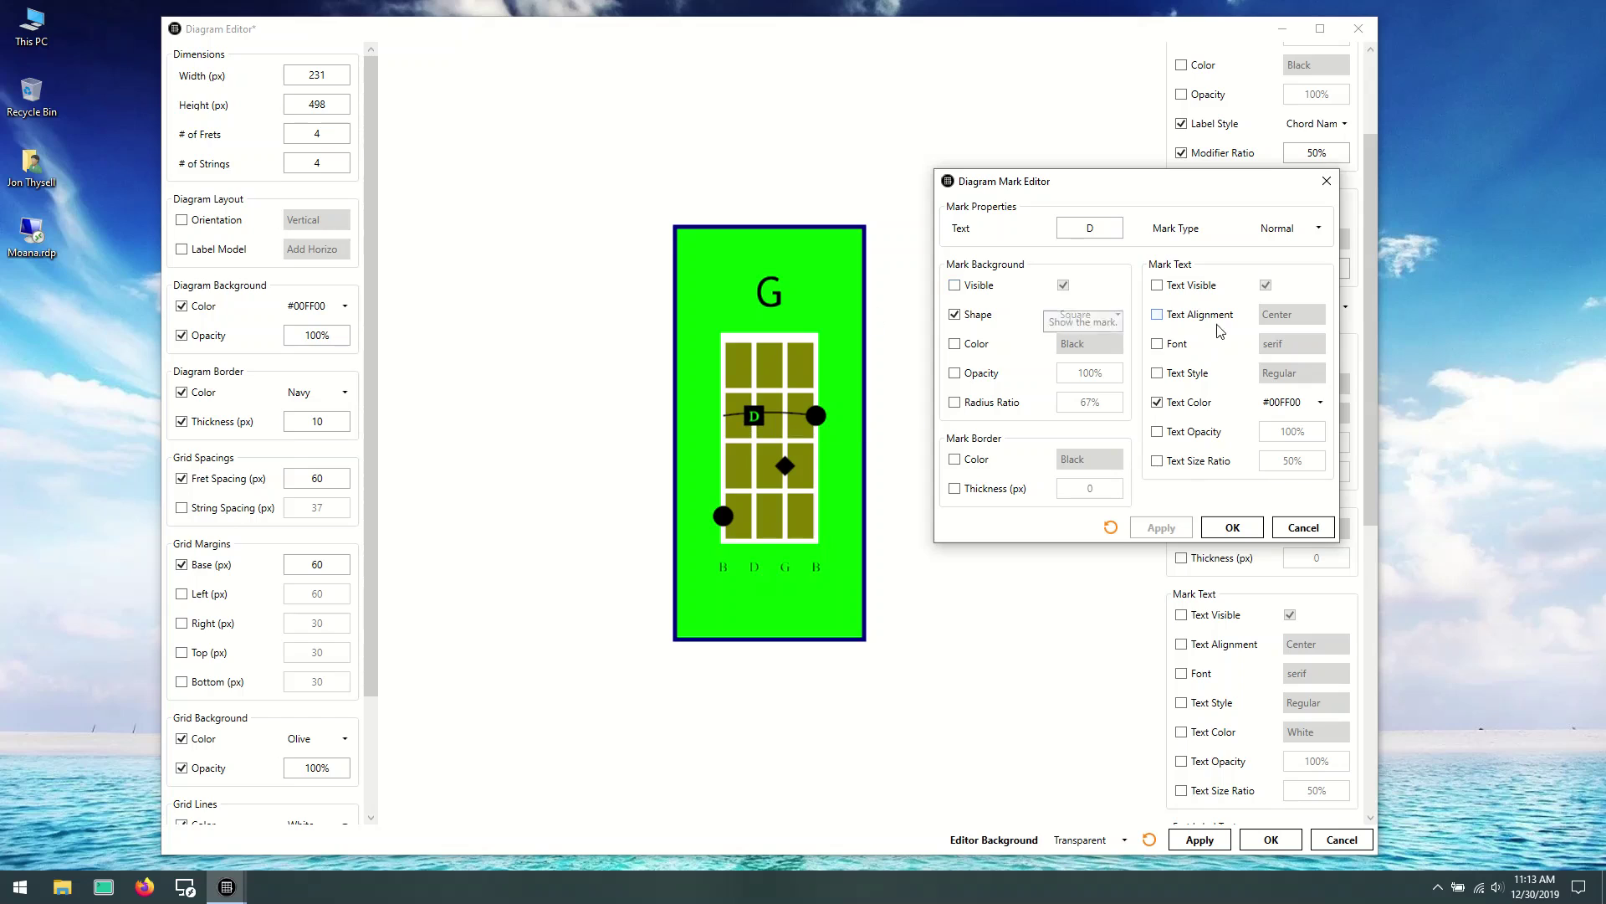
click(1203, 373)
click(1289, 372)
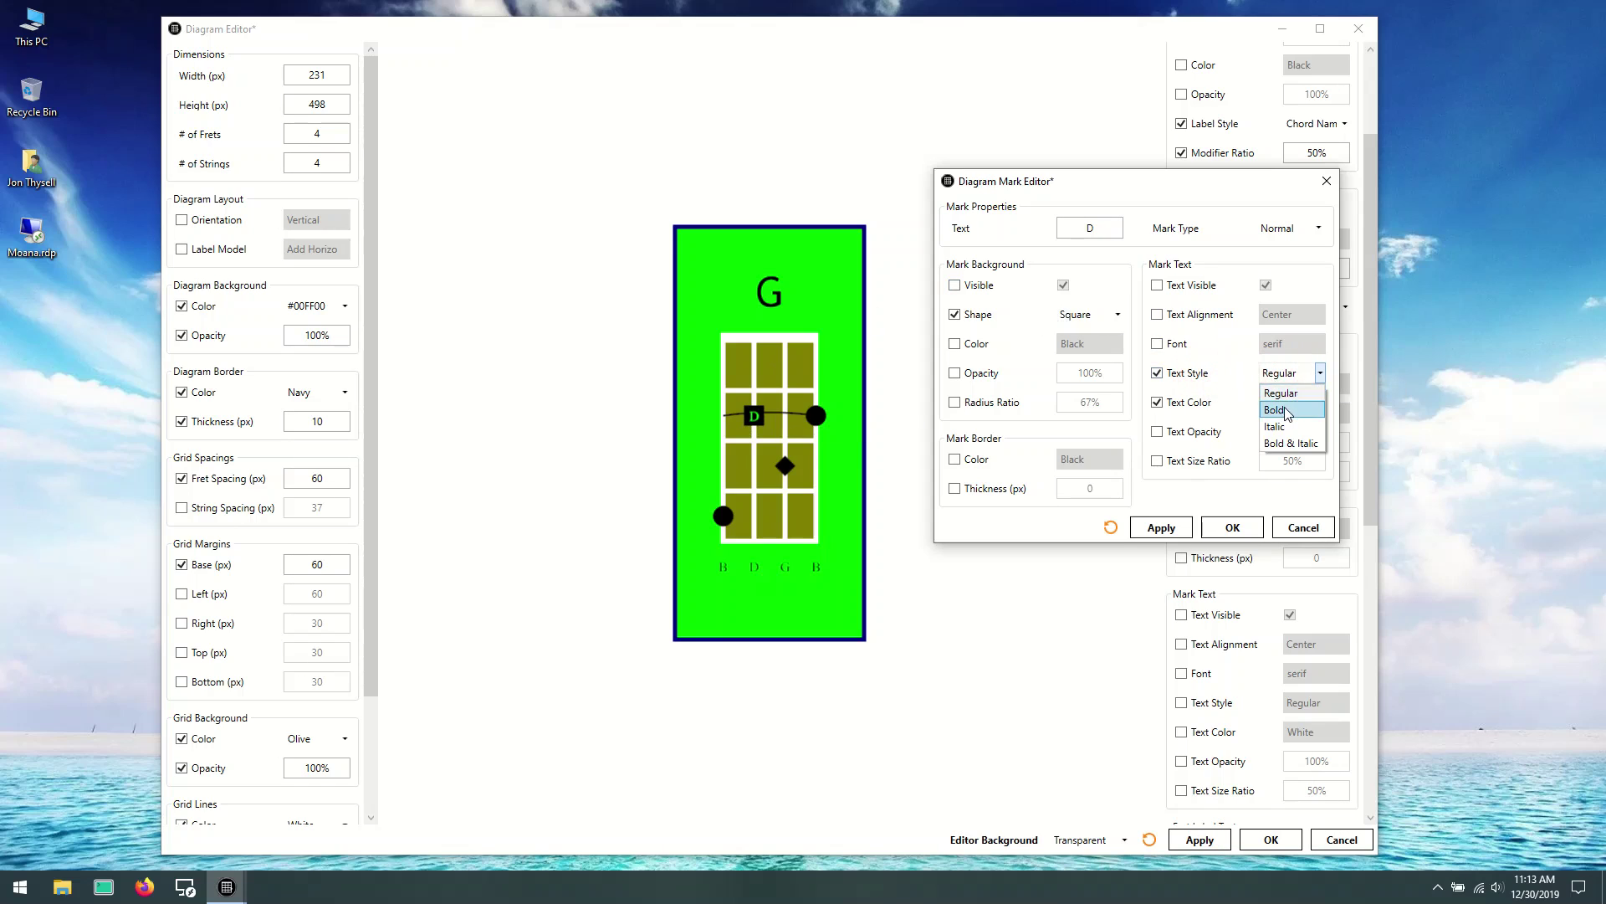
click(1285, 405)
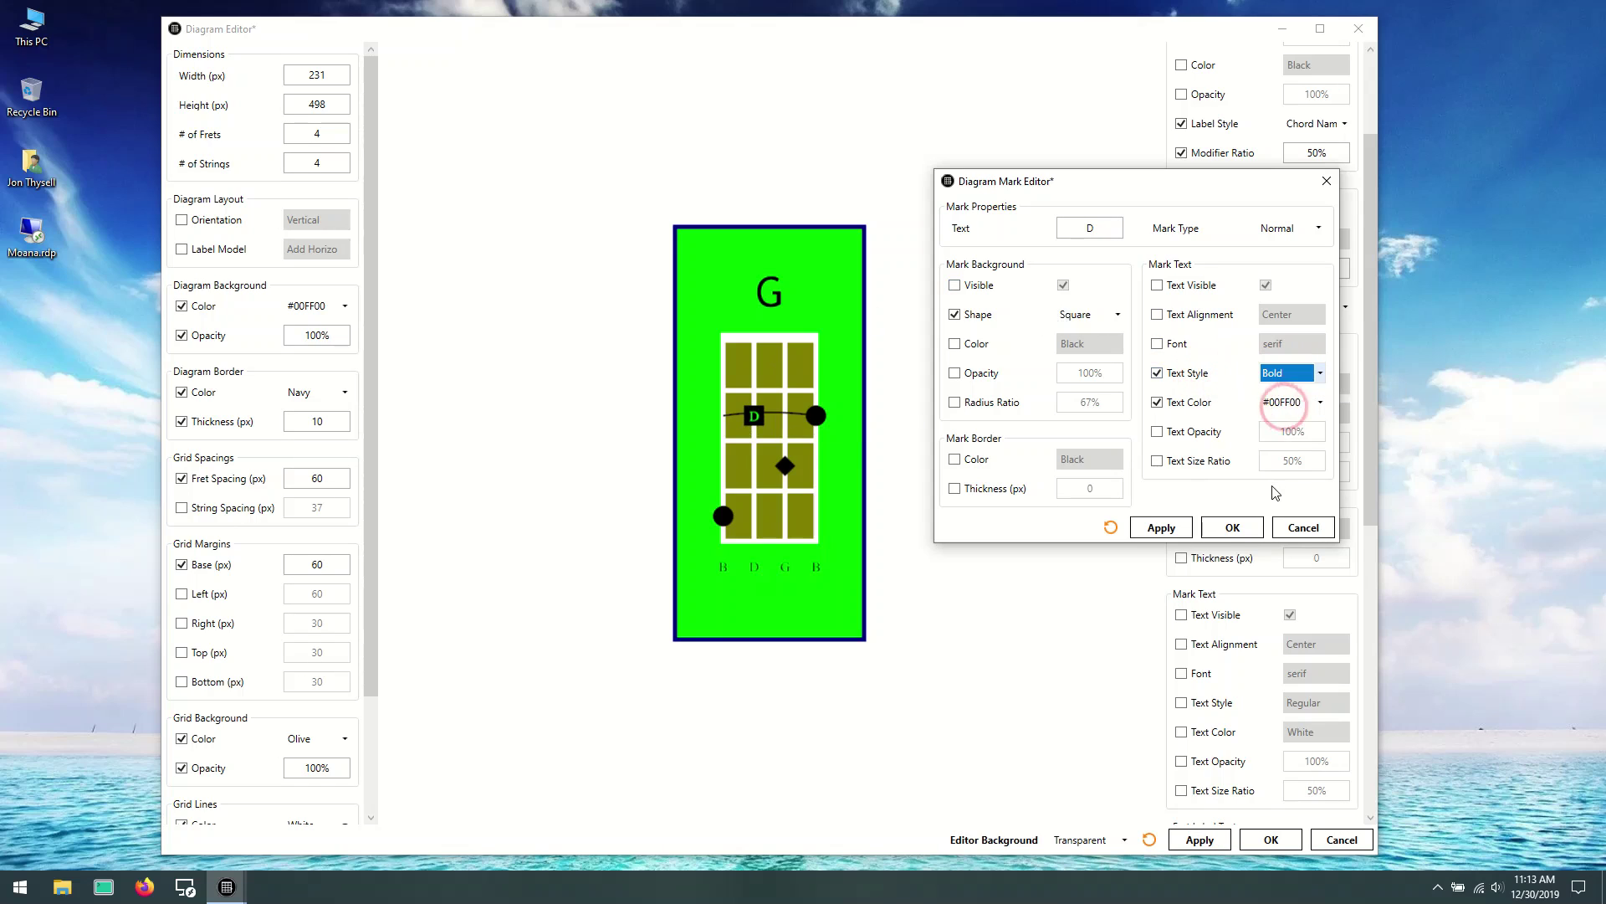
click(1231, 527)
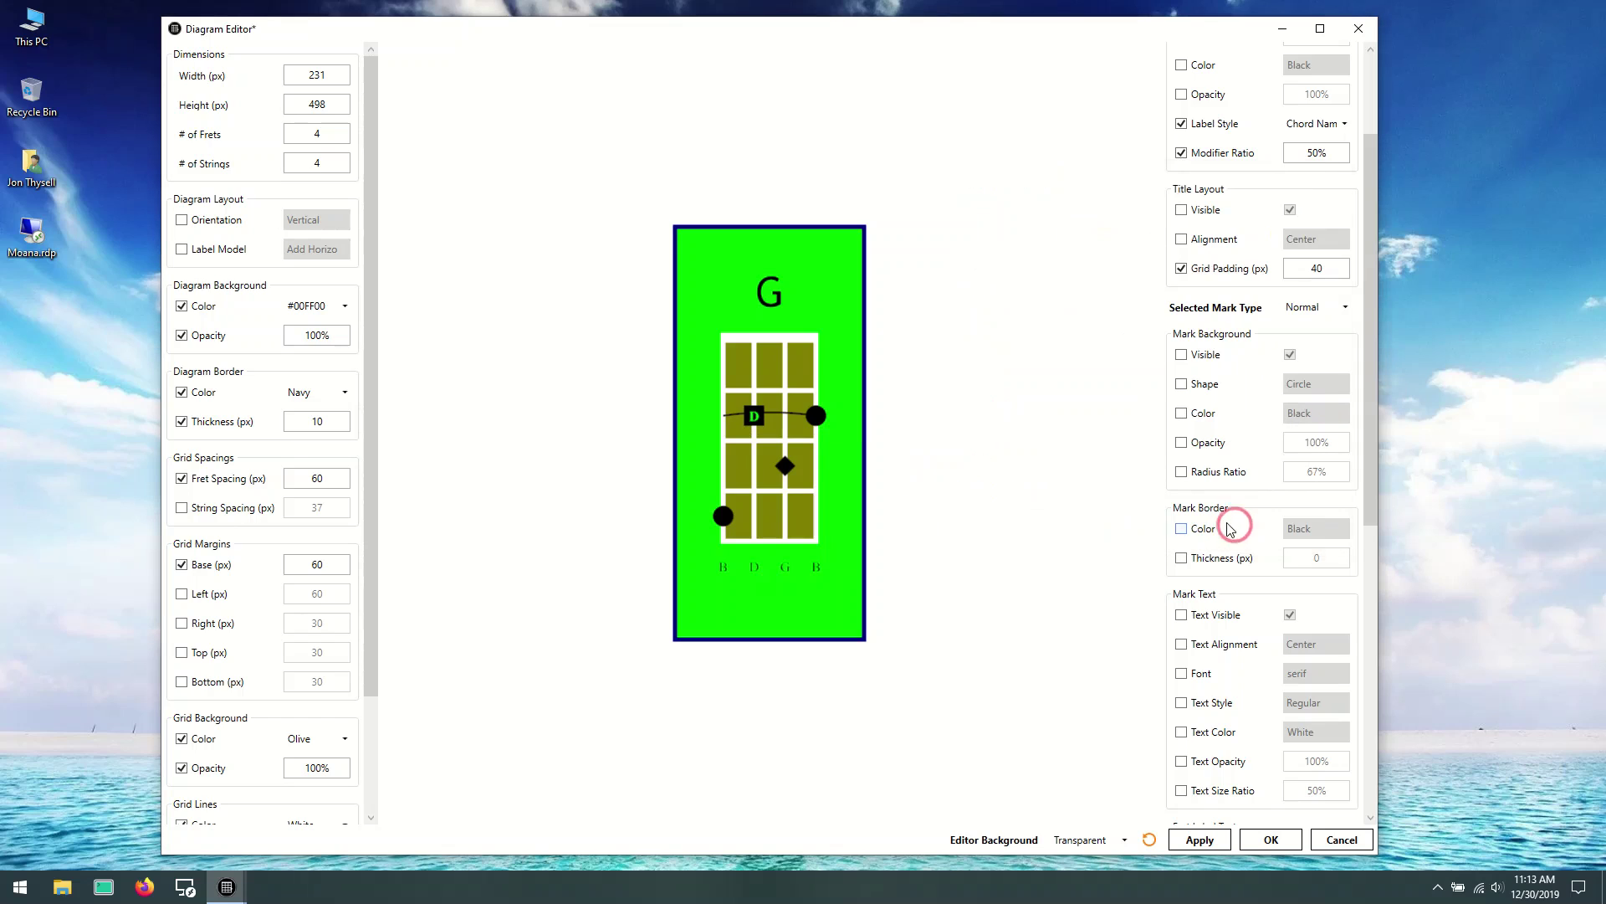
Step: Reset all overridden styles of the D mark on the second fret to their defaults
right_click(755, 421)
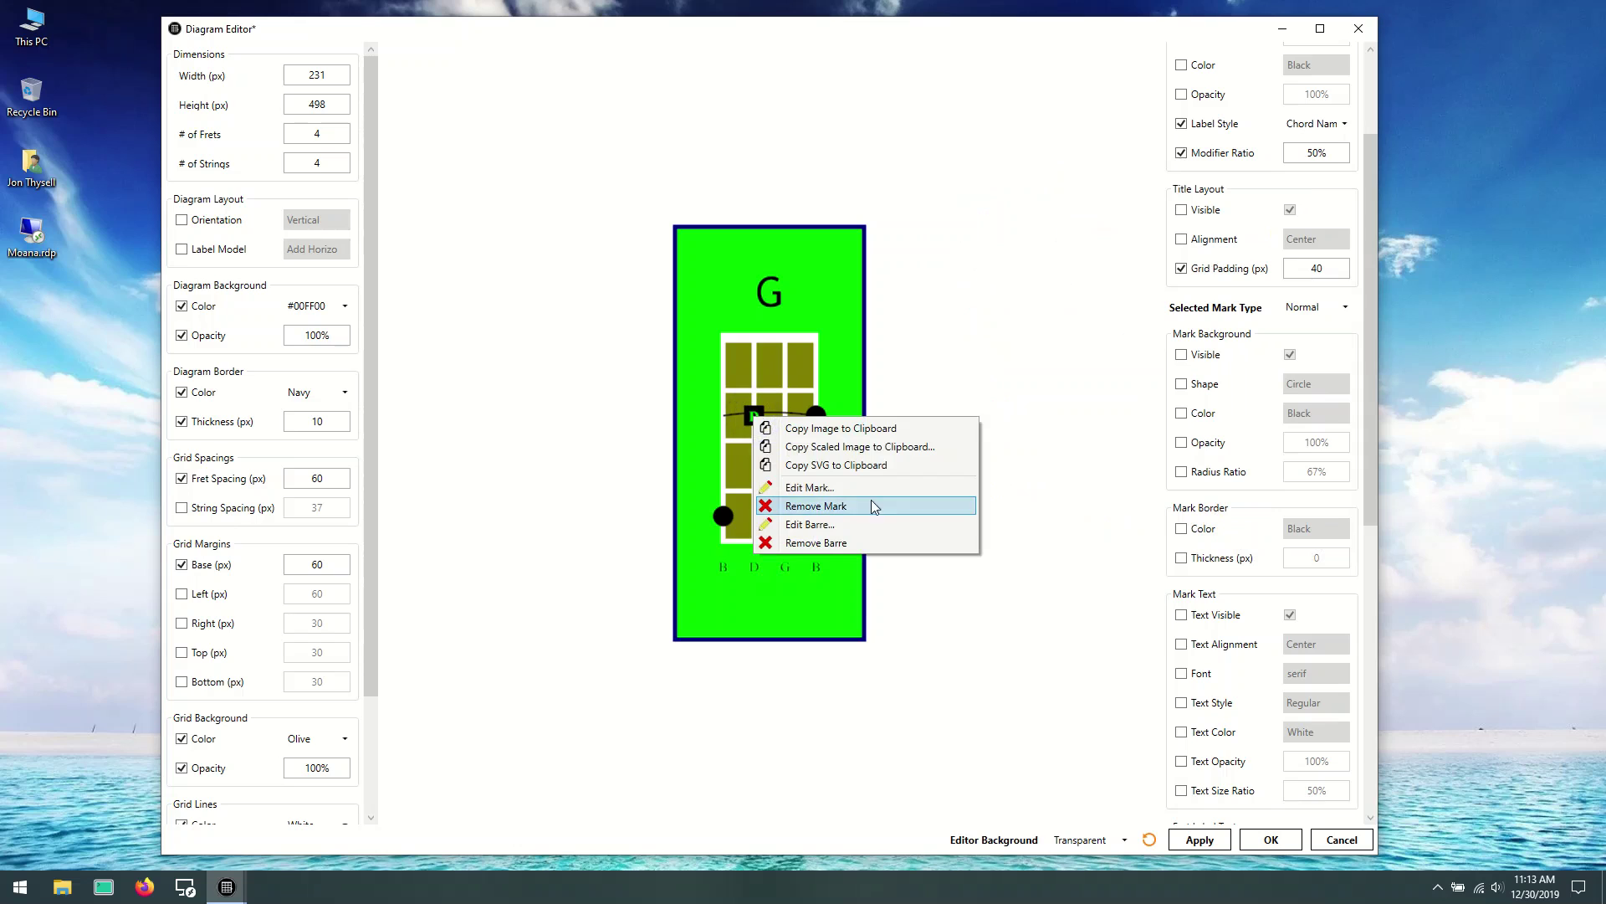
click(794, 490)
drag(751, 266, 1071, 147)
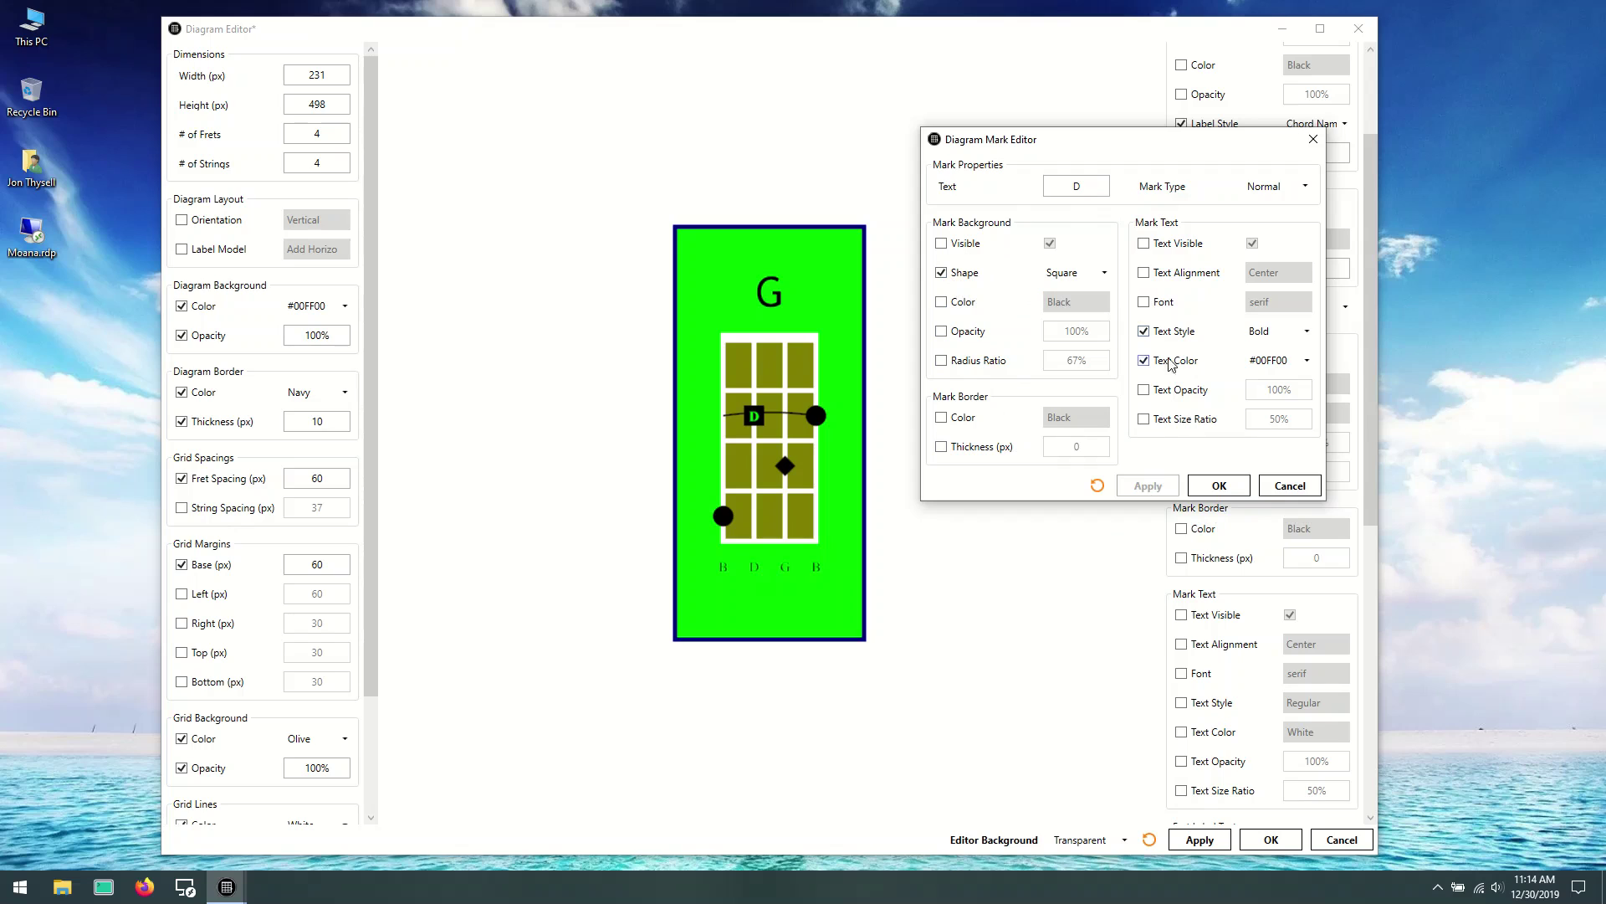
click(1098, 486)
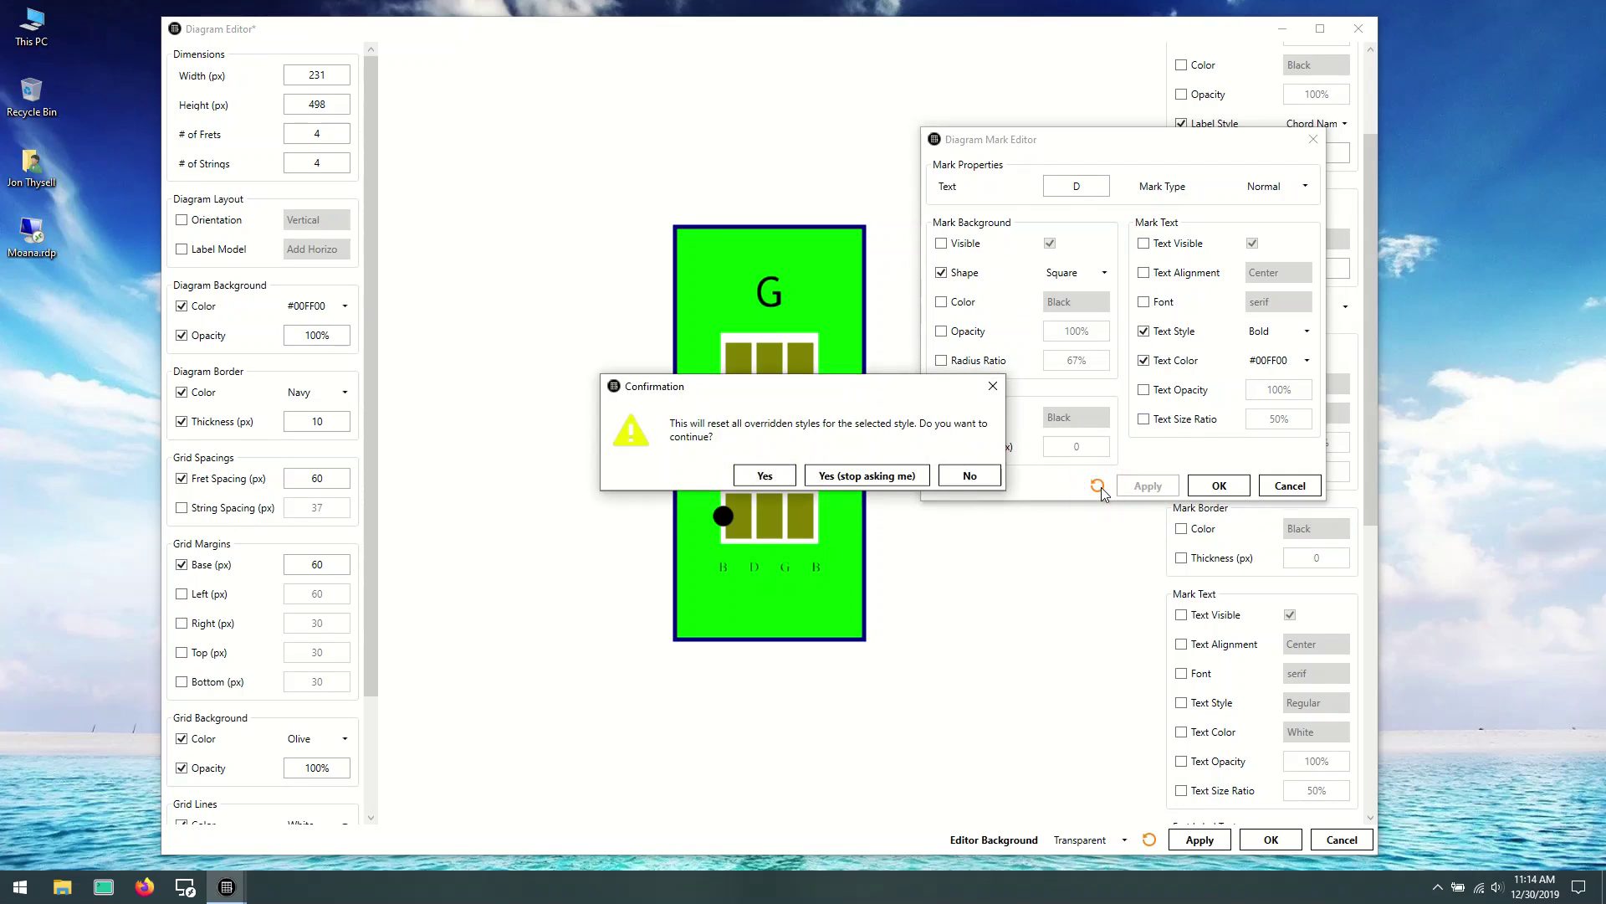
click(764, 474)
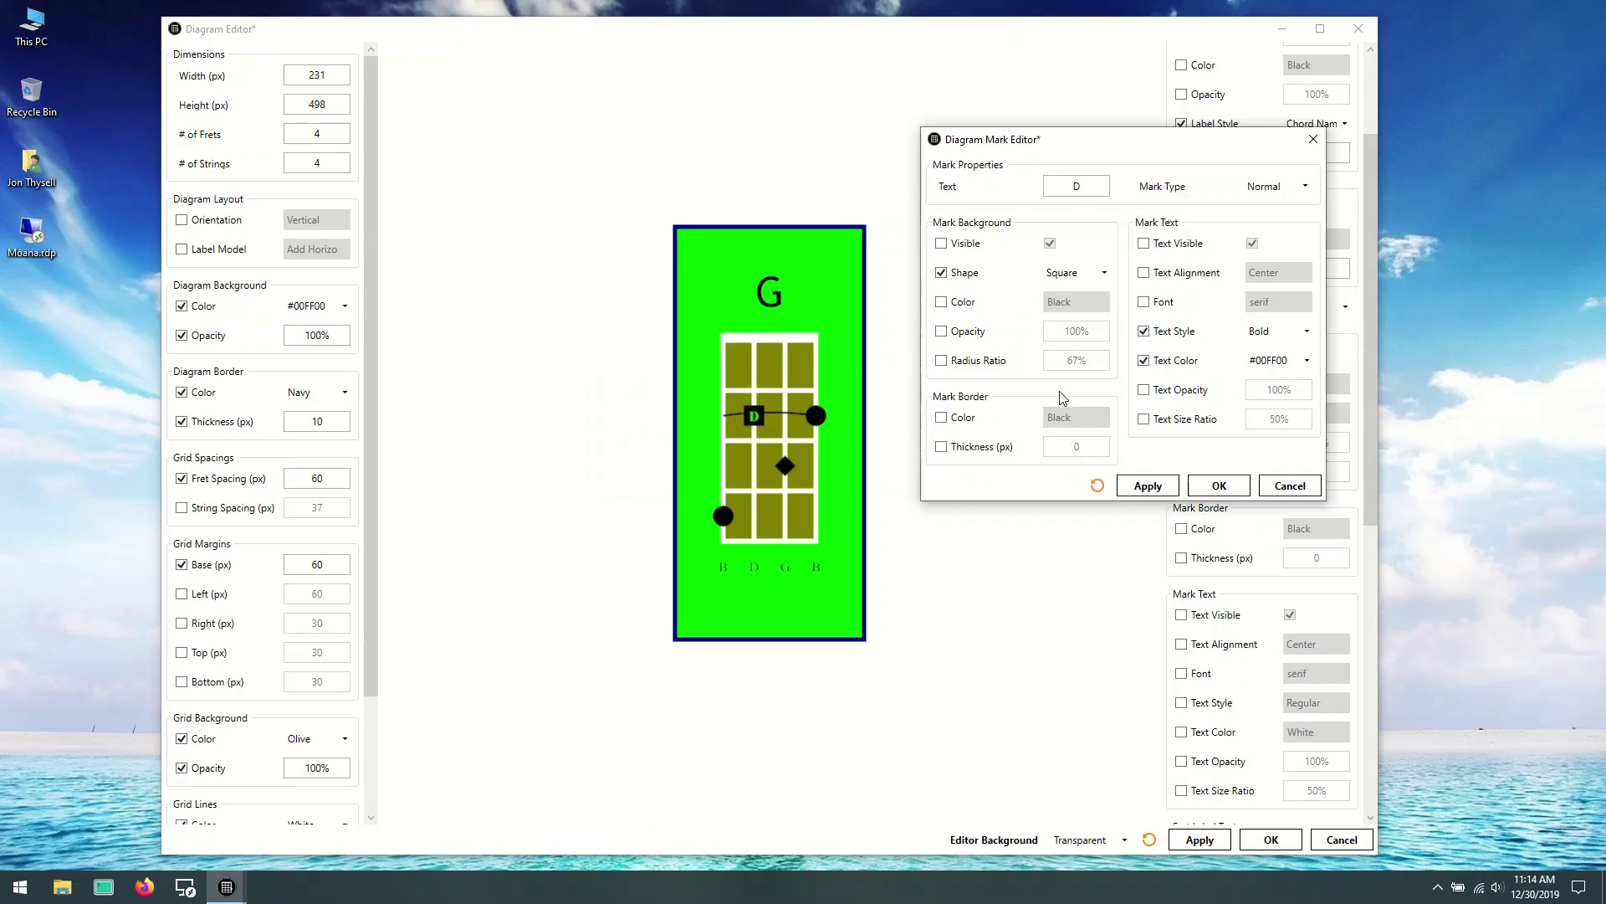
drag(1054, 149, 1046, 160)
click(1088, 496)
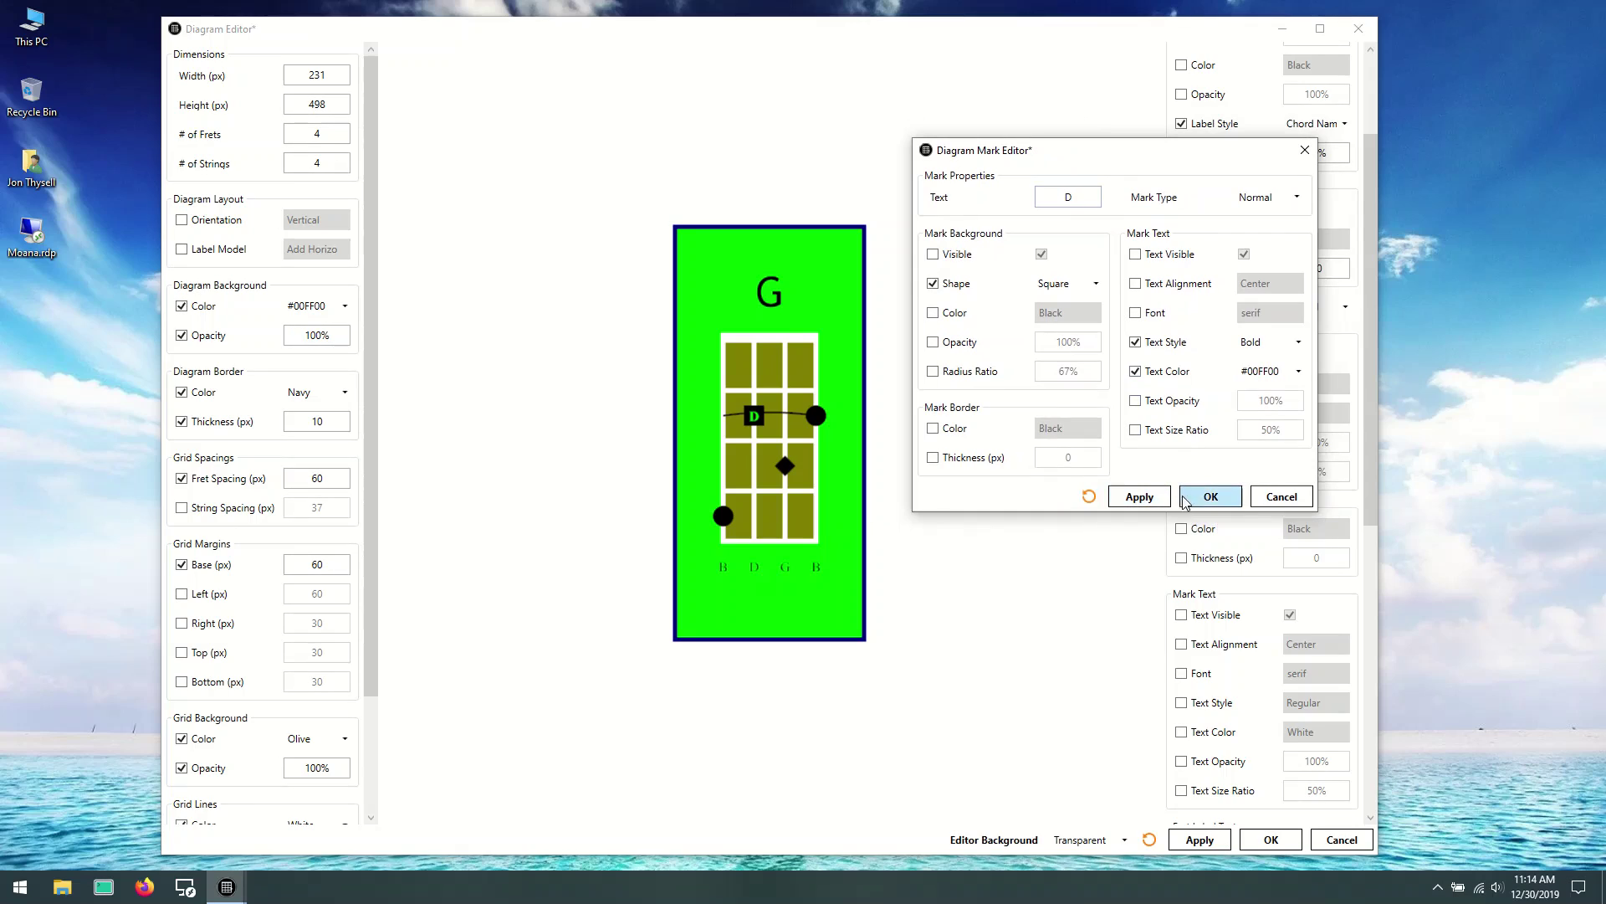
click(1215, 497)
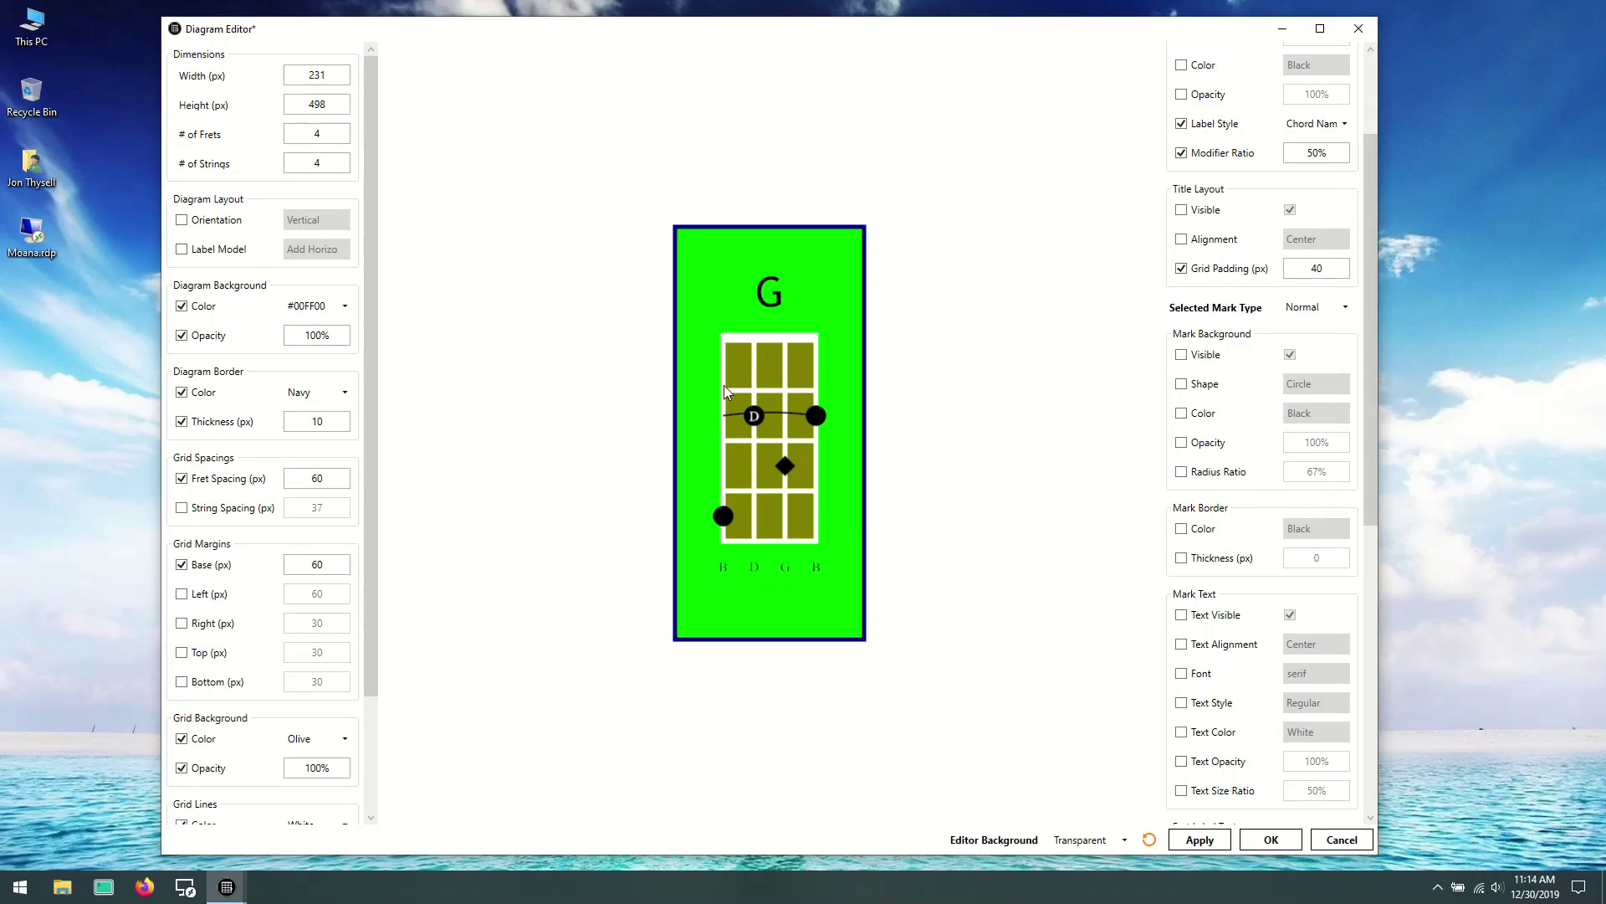
Step: Clear the text D from the second-fret mark so it has no label
double_click(754, 419)
double_click(775, 303)
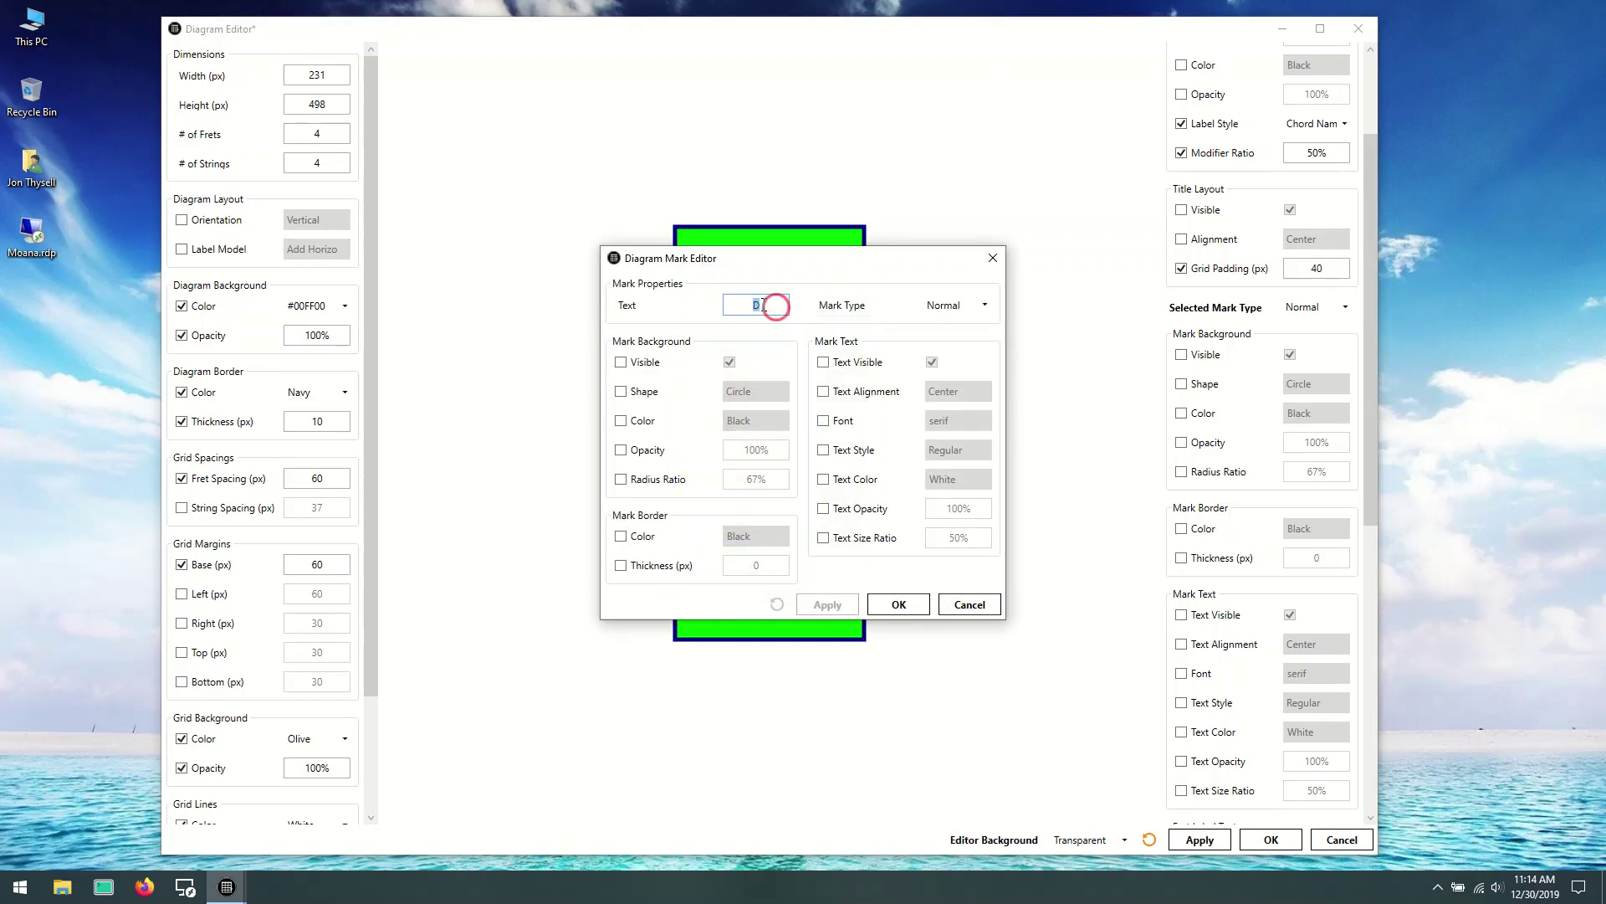
click(915, 604)
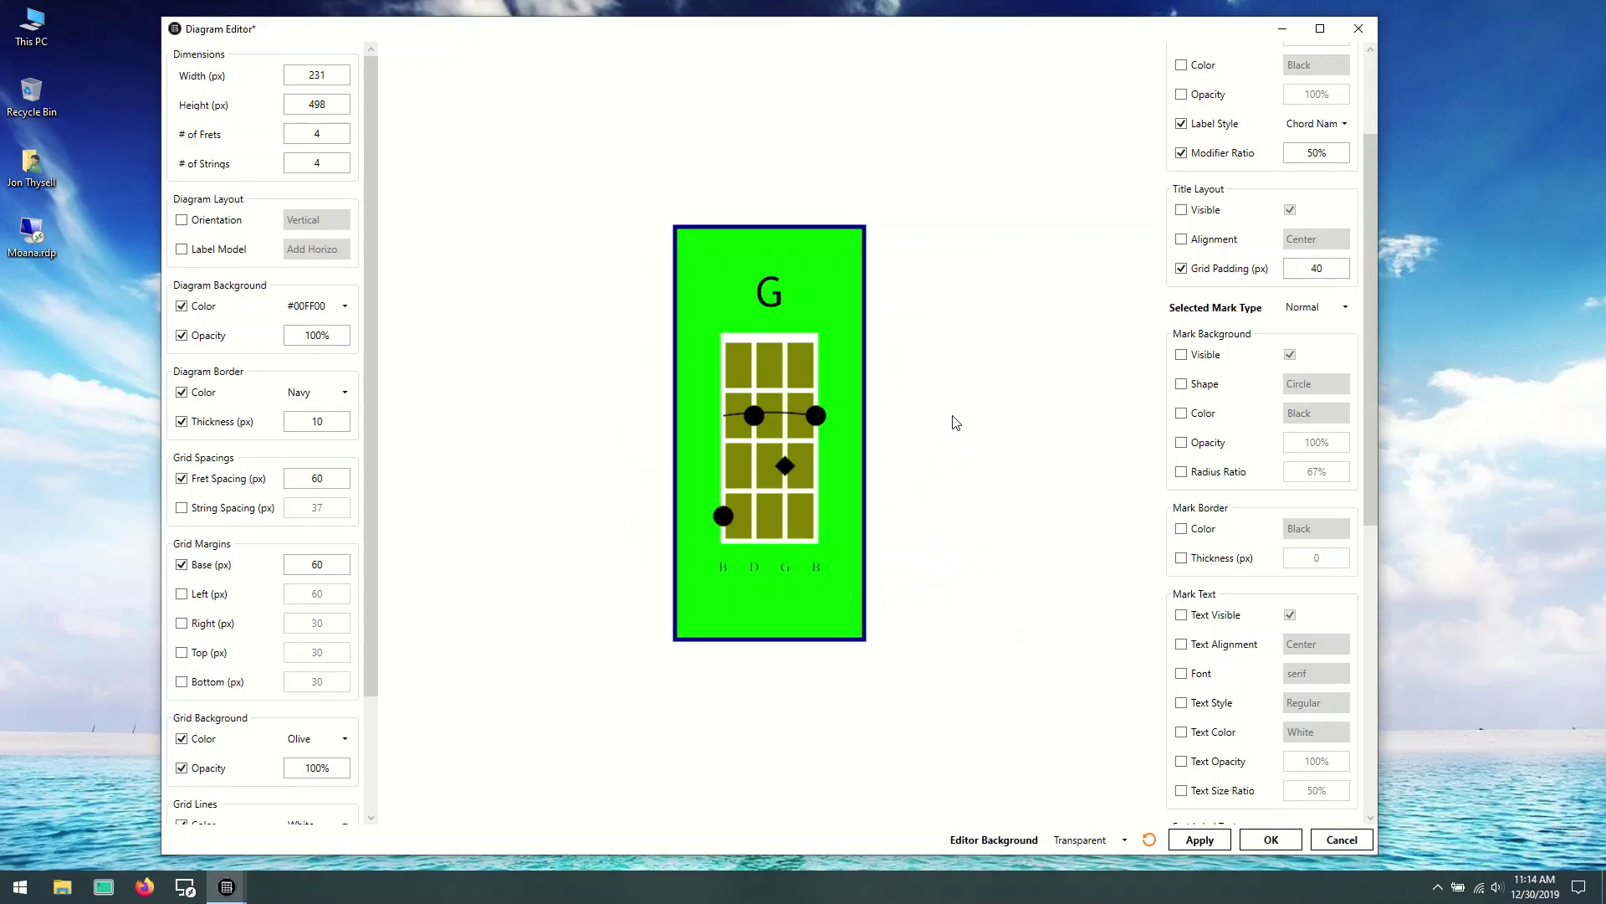
Step: Change the mark type of the B label below the leftmost string to Normal
right_click(783, 470)
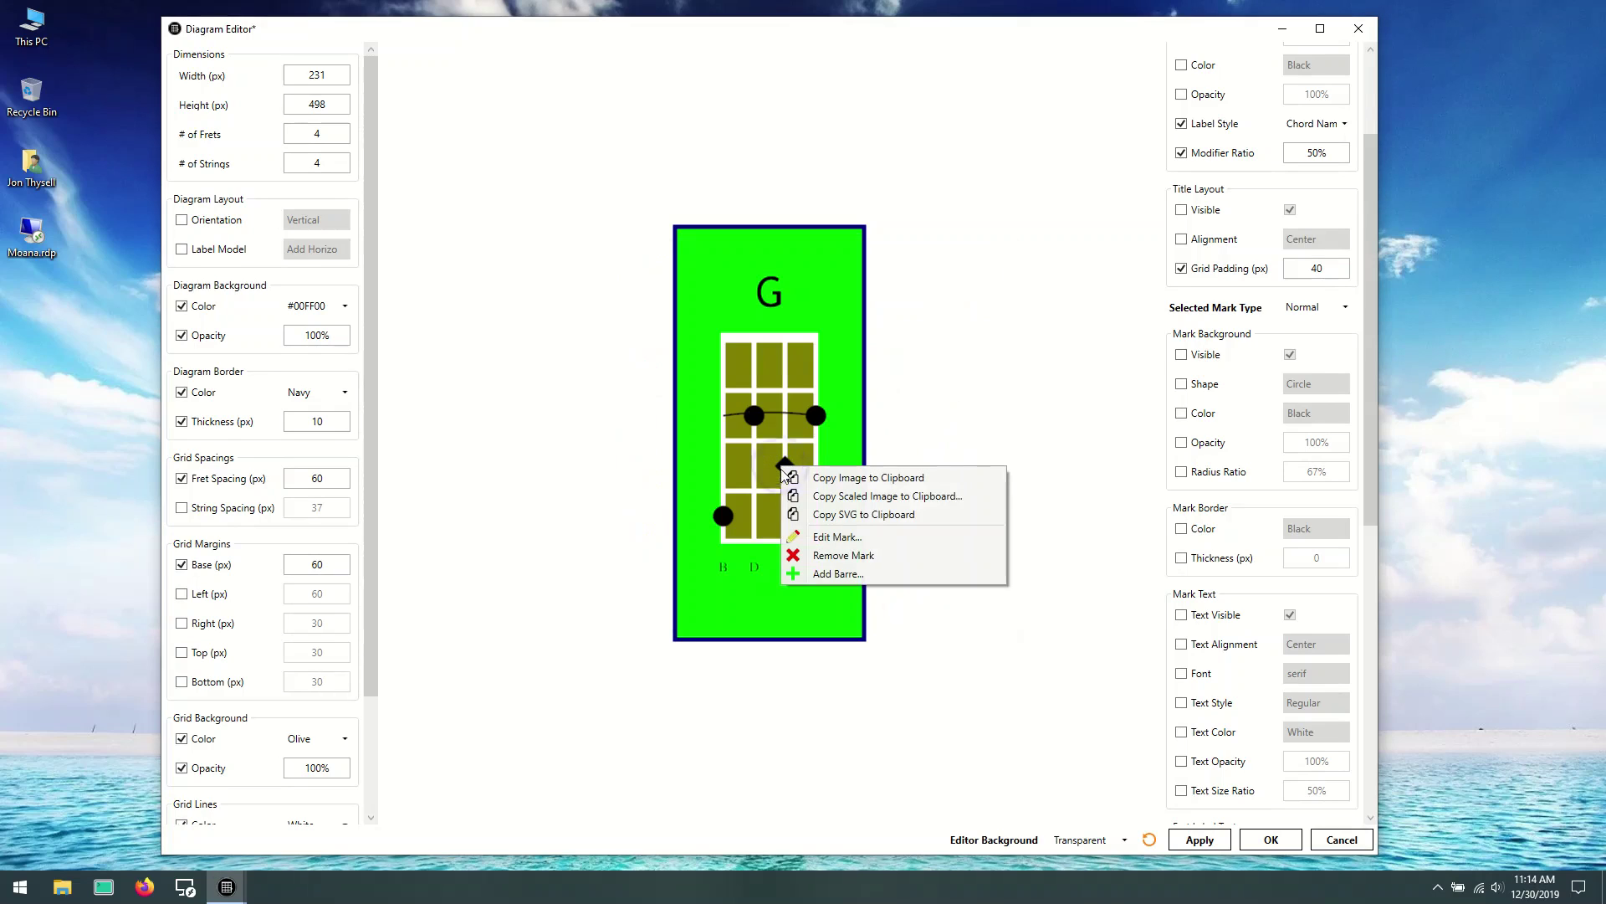
right_click(721, 571)
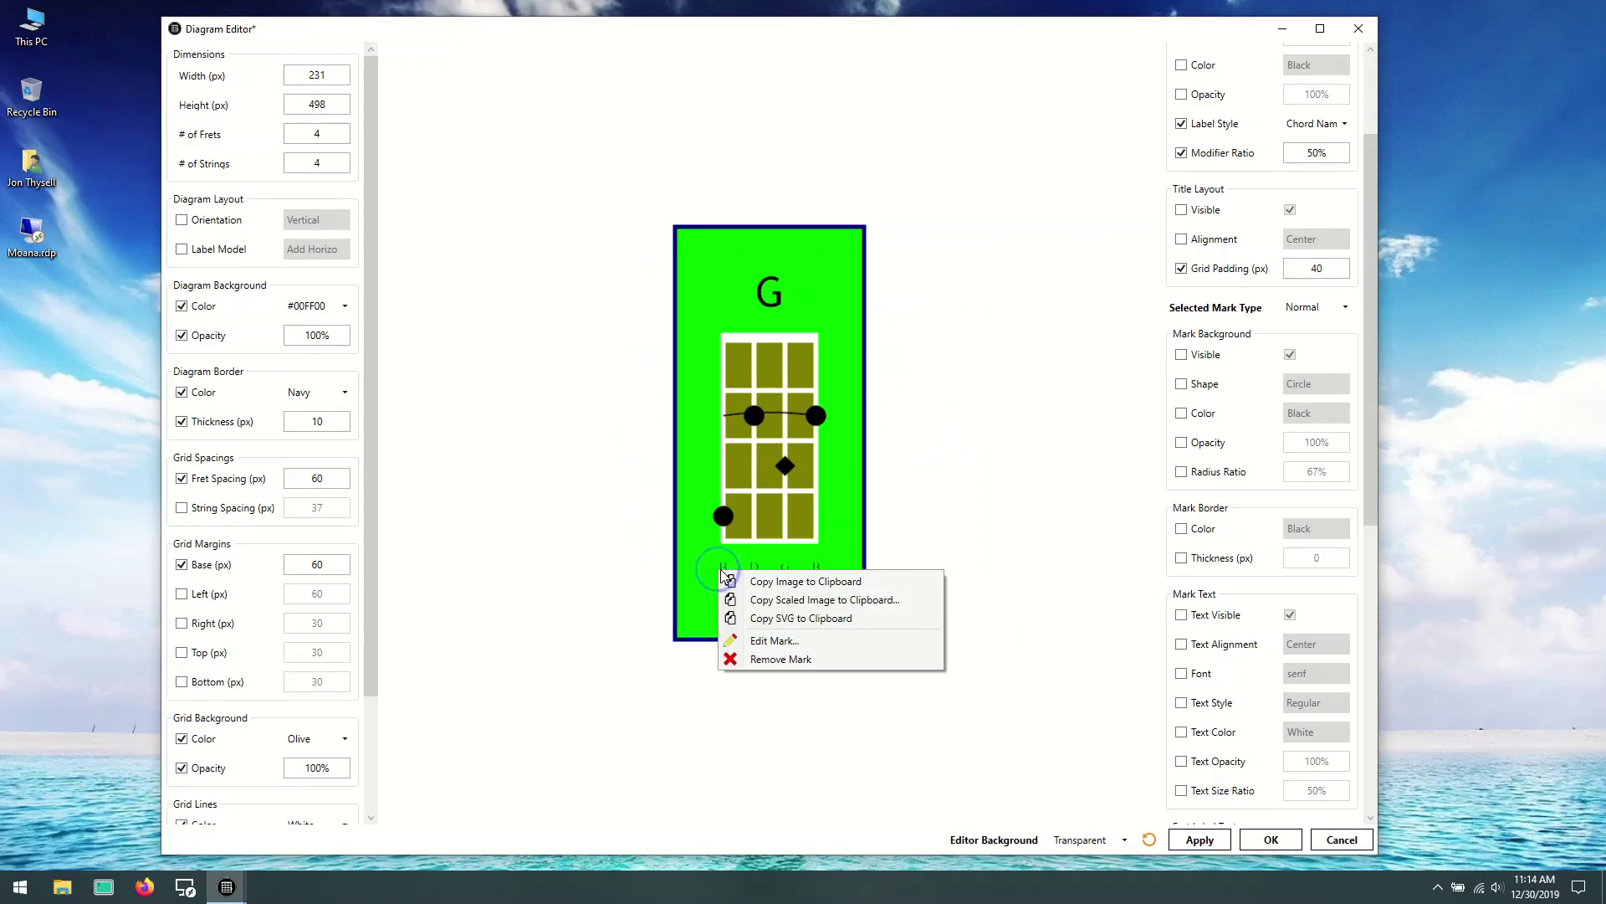
click(773, 642)
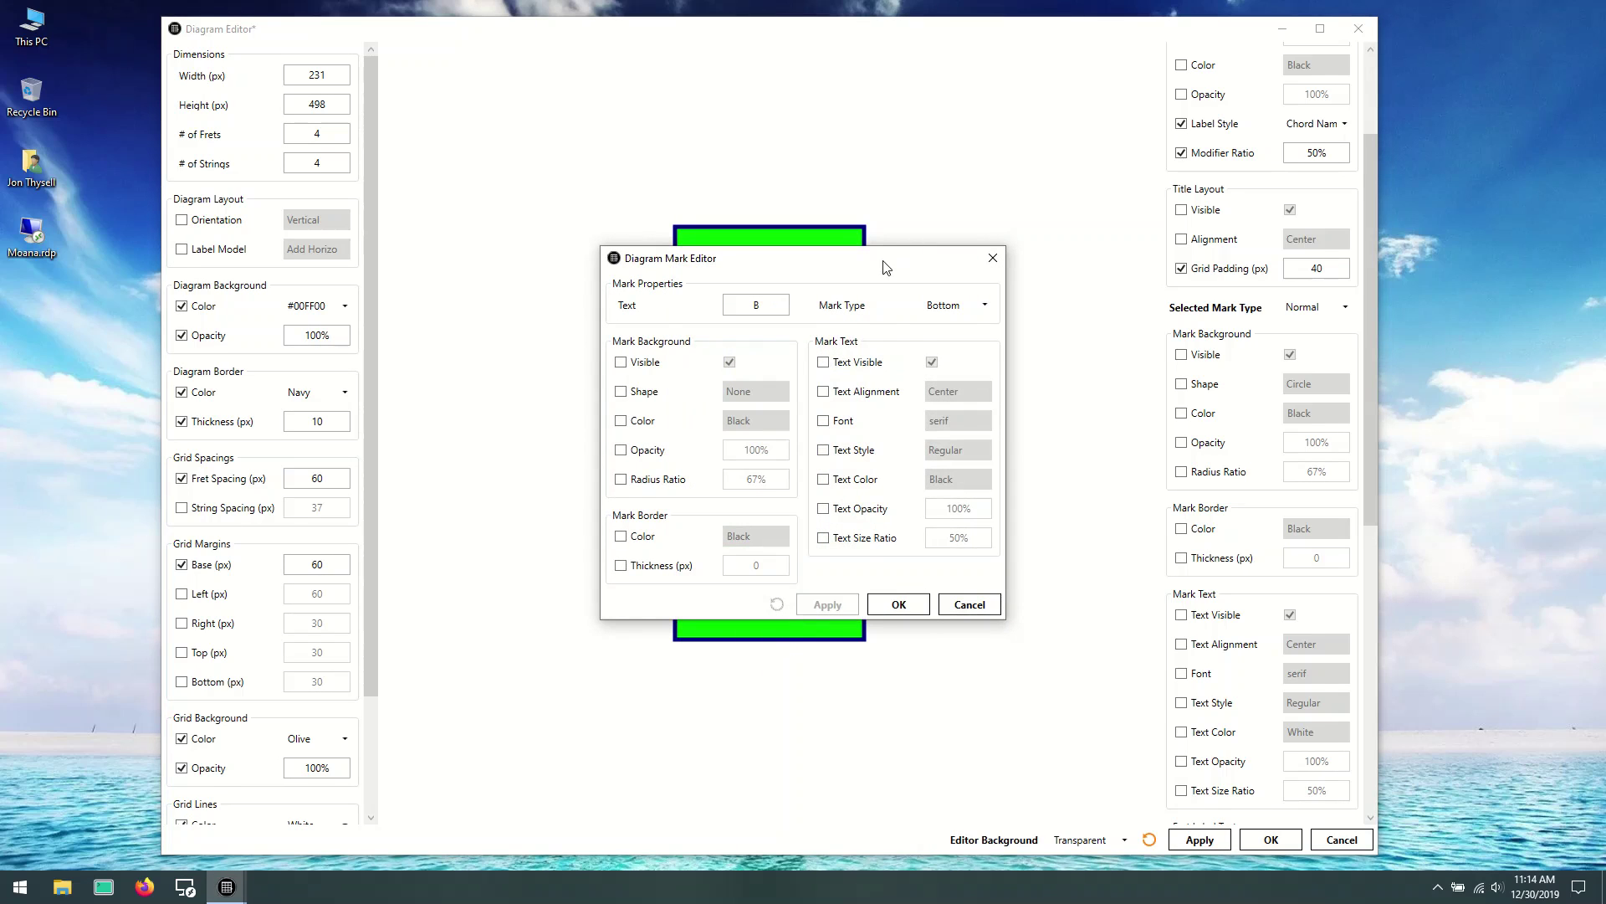
drag(886, 266, 1144, 159)
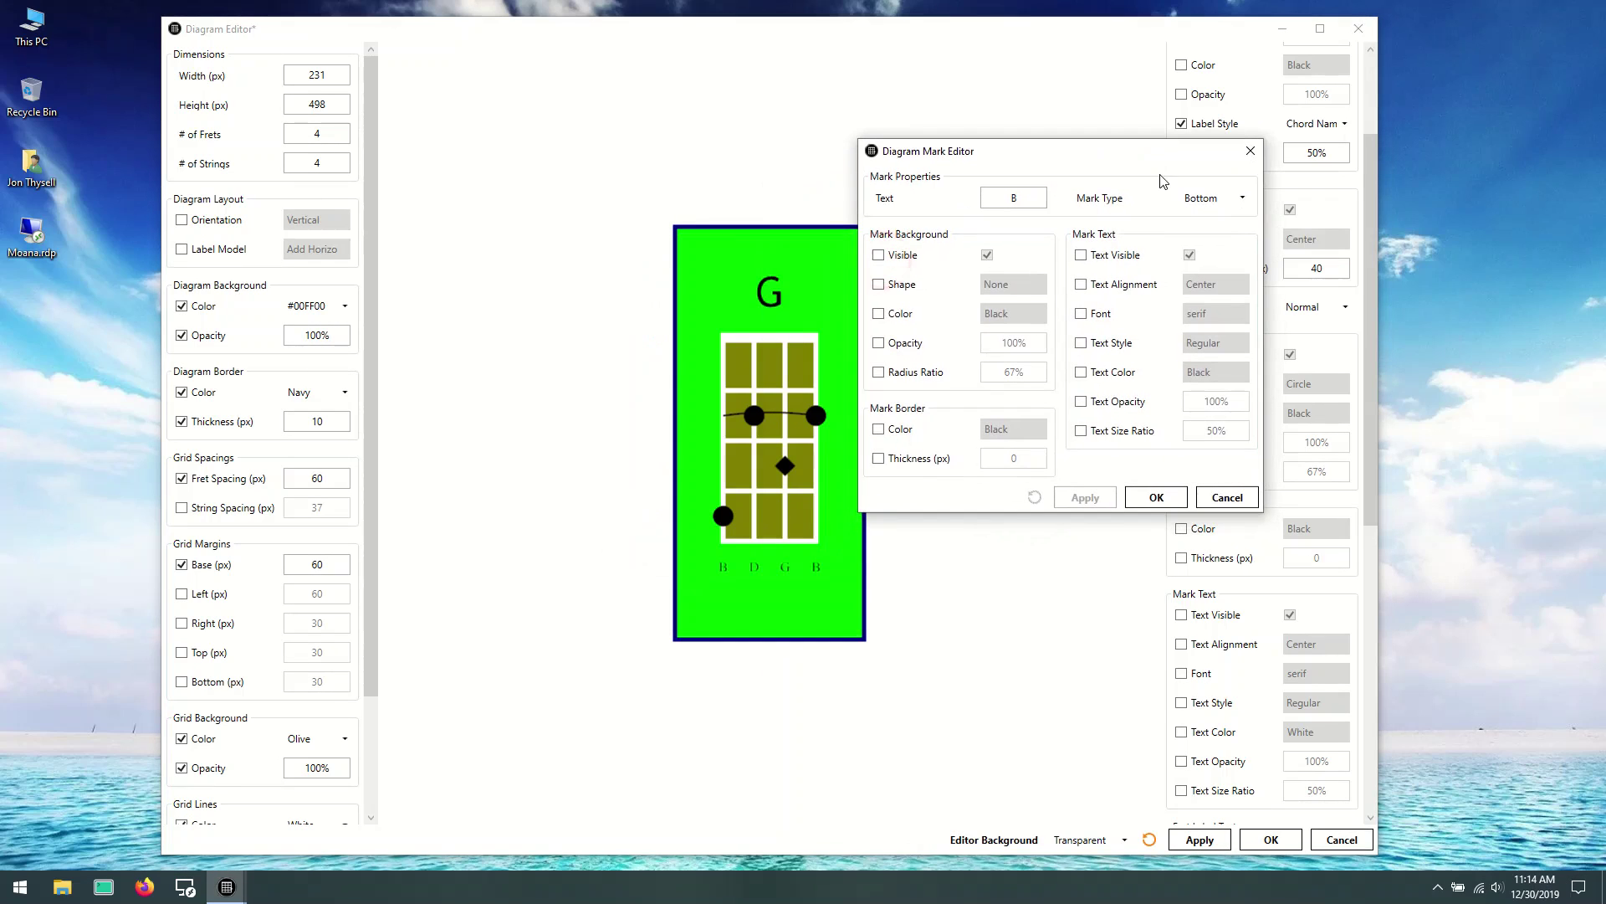
click(1244, 201)
click(1228, 224)
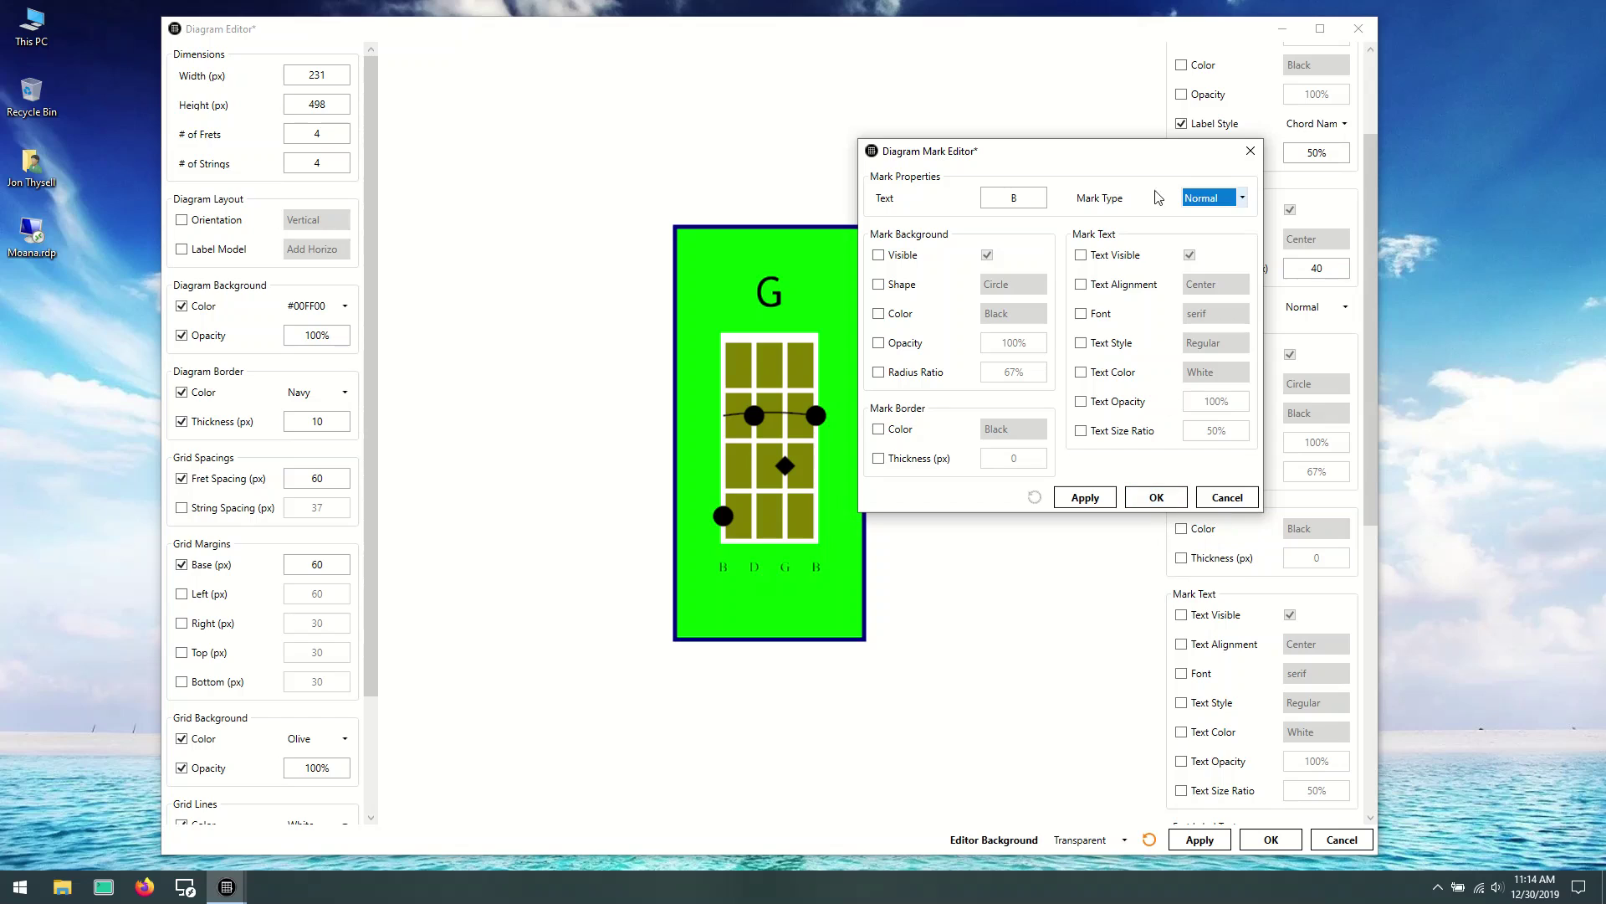
click(1155, 498)
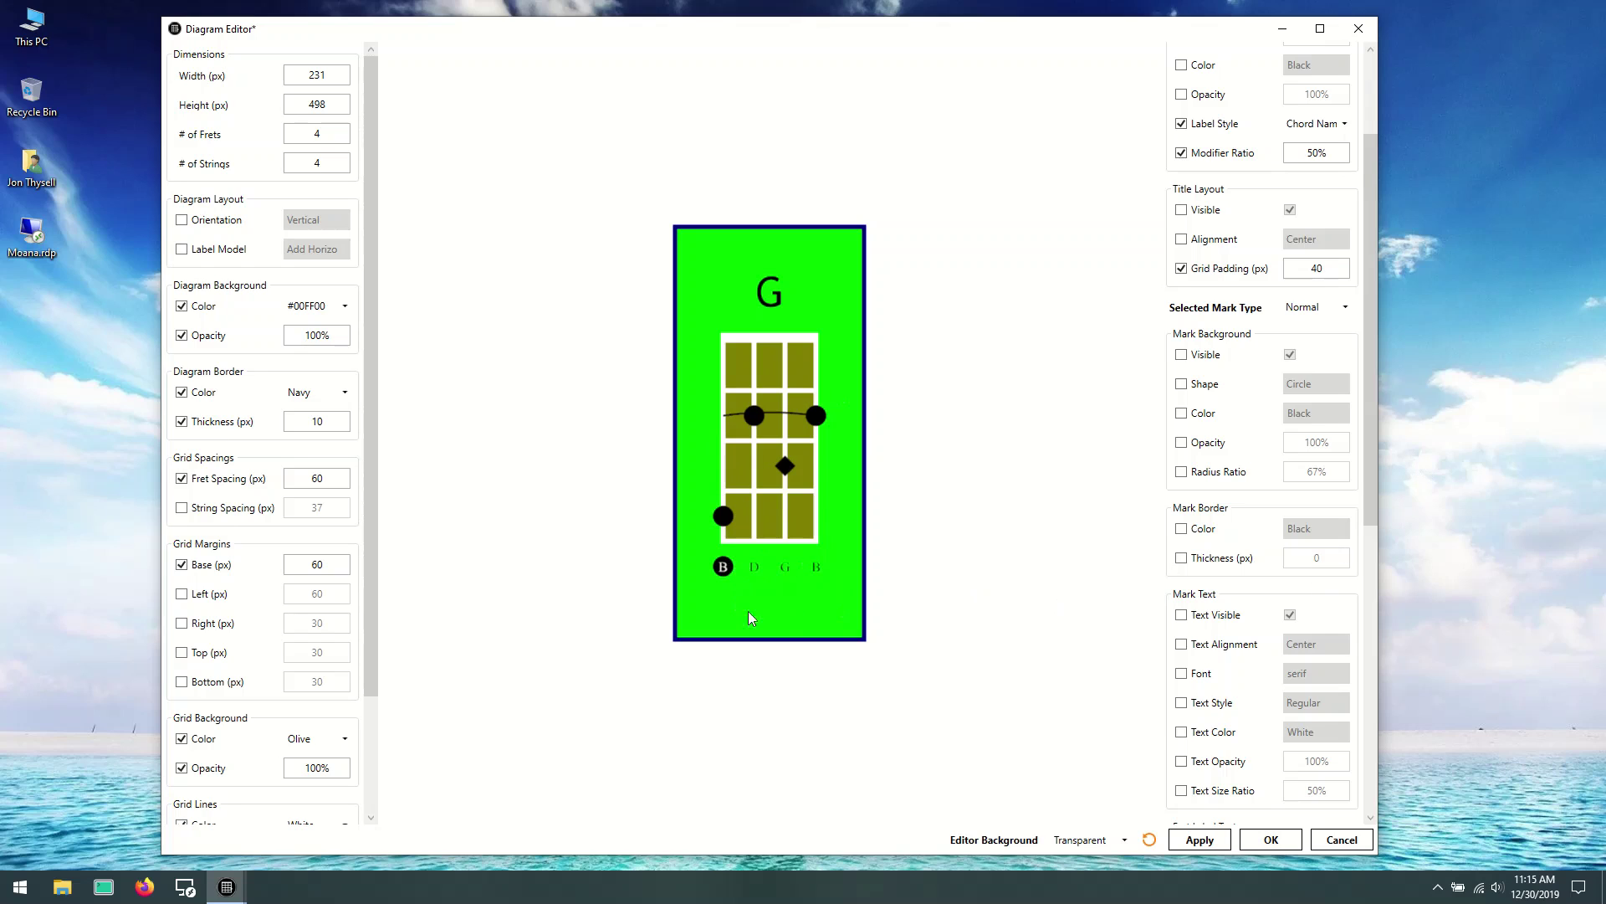
Step: Set the mark type of the B label below the leftmost string back to Bottom
double_click(724, 567)
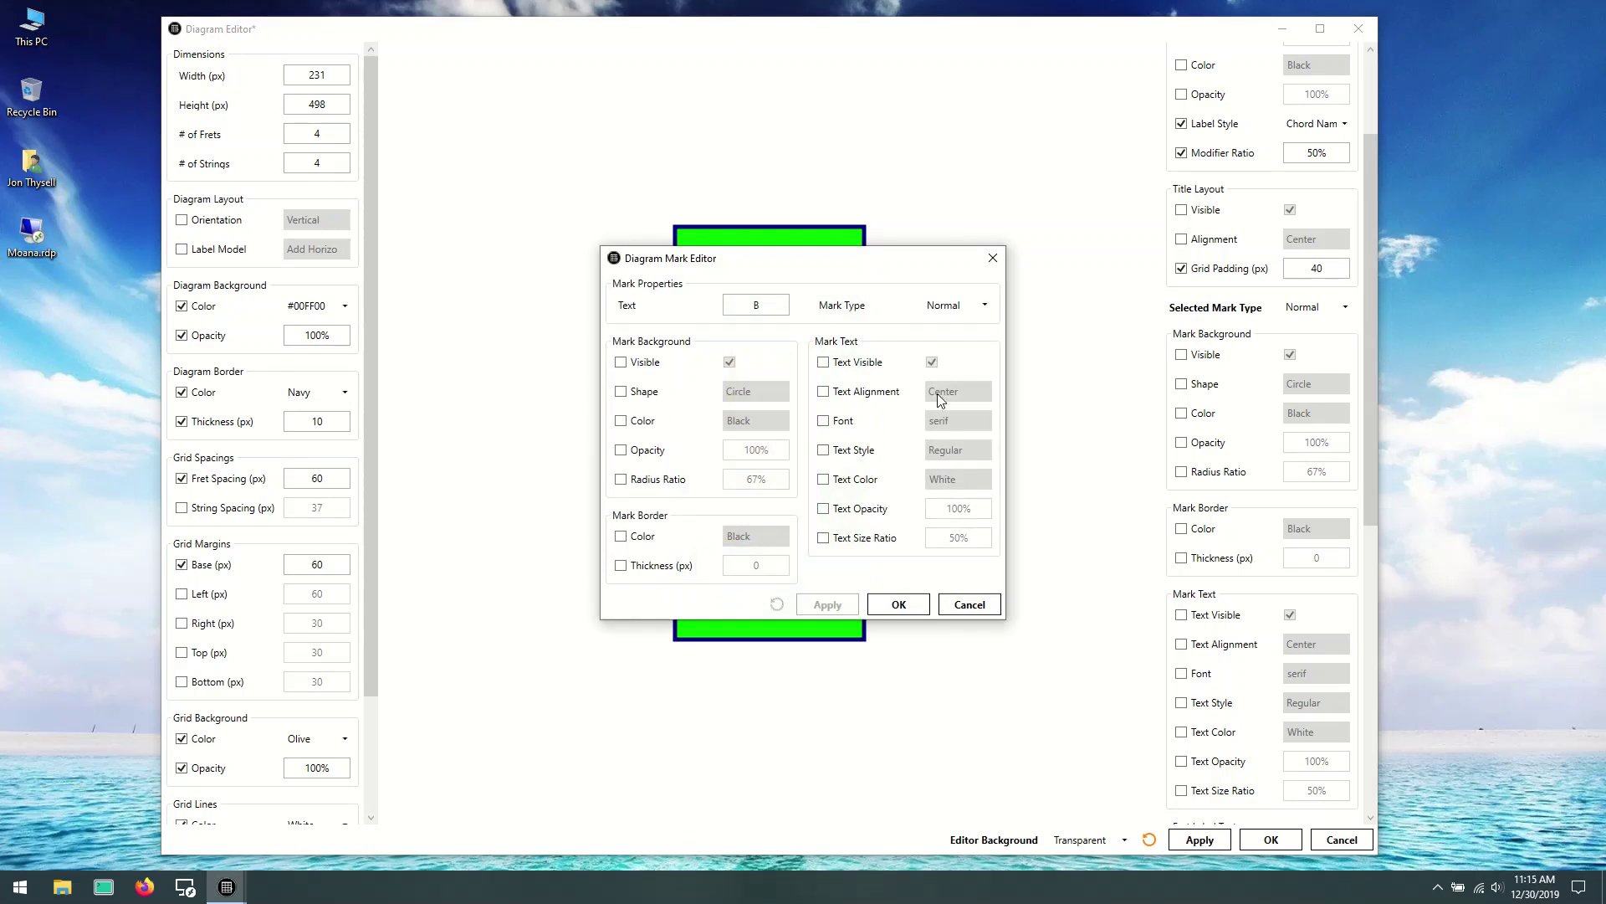
click(984, 305)
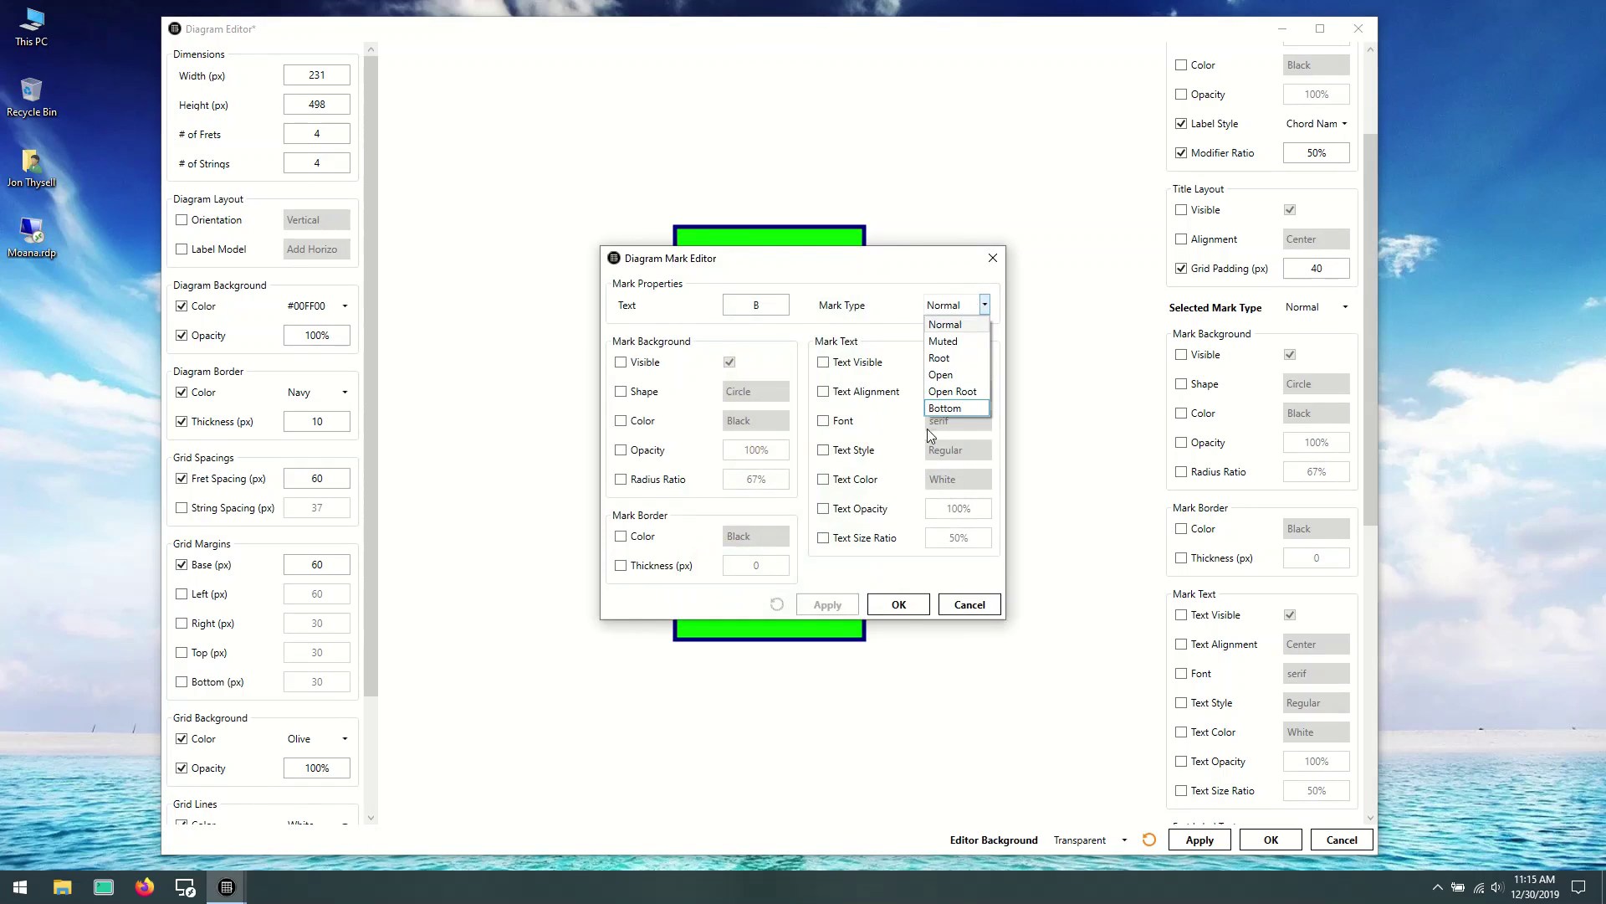
click(852, 253)
drag(873, 260, 1146, 136)
click(1231, 186)
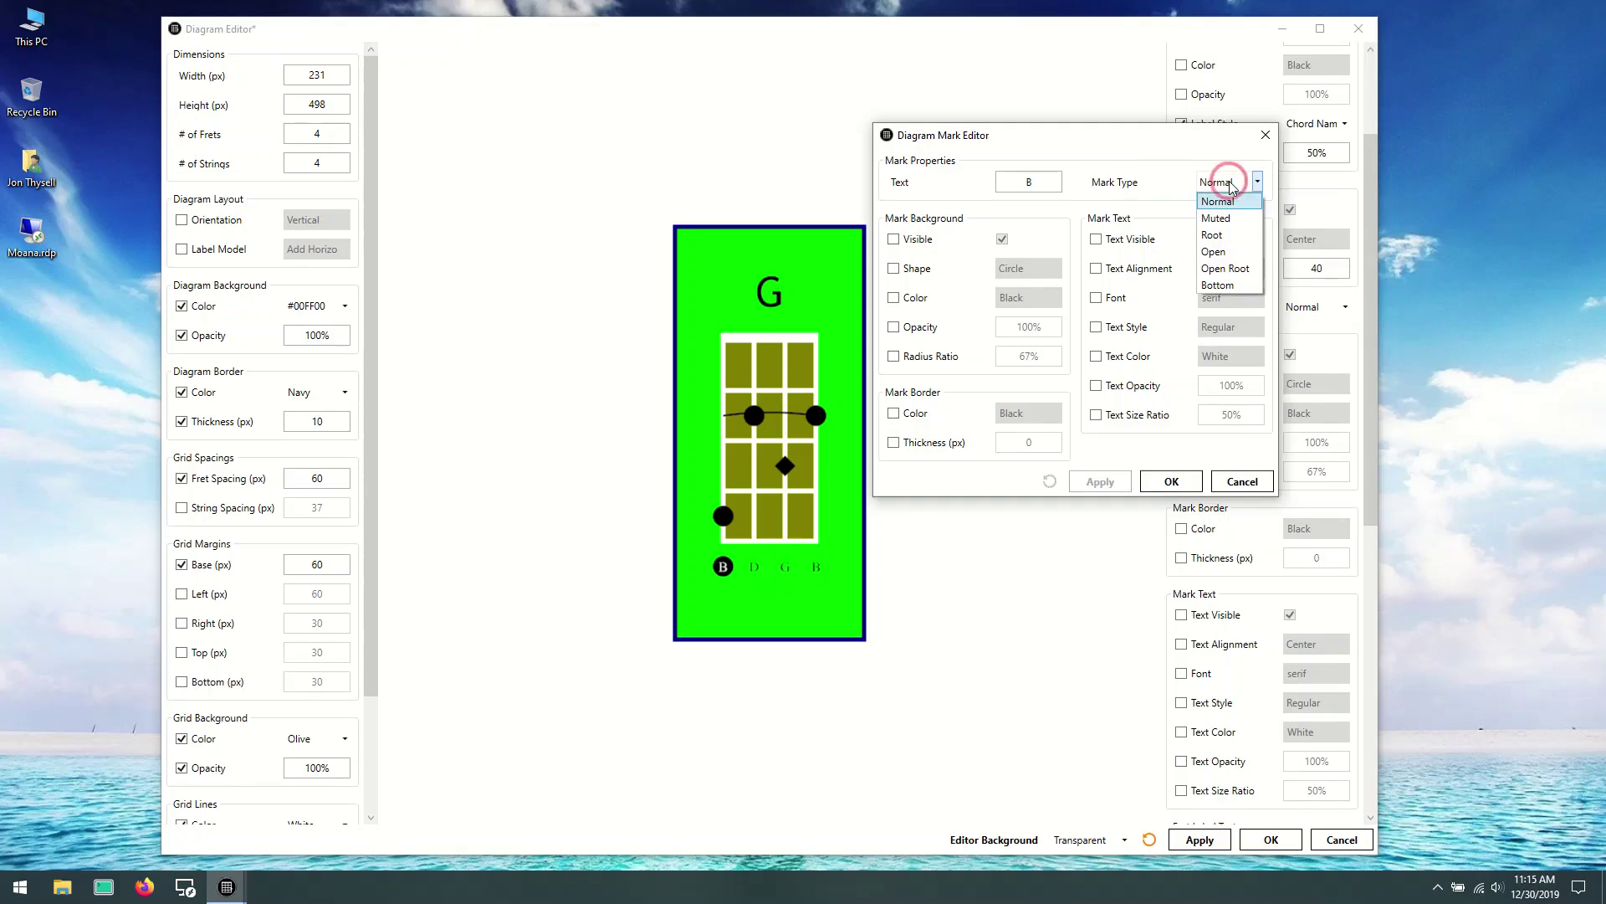
click(1215, 293)
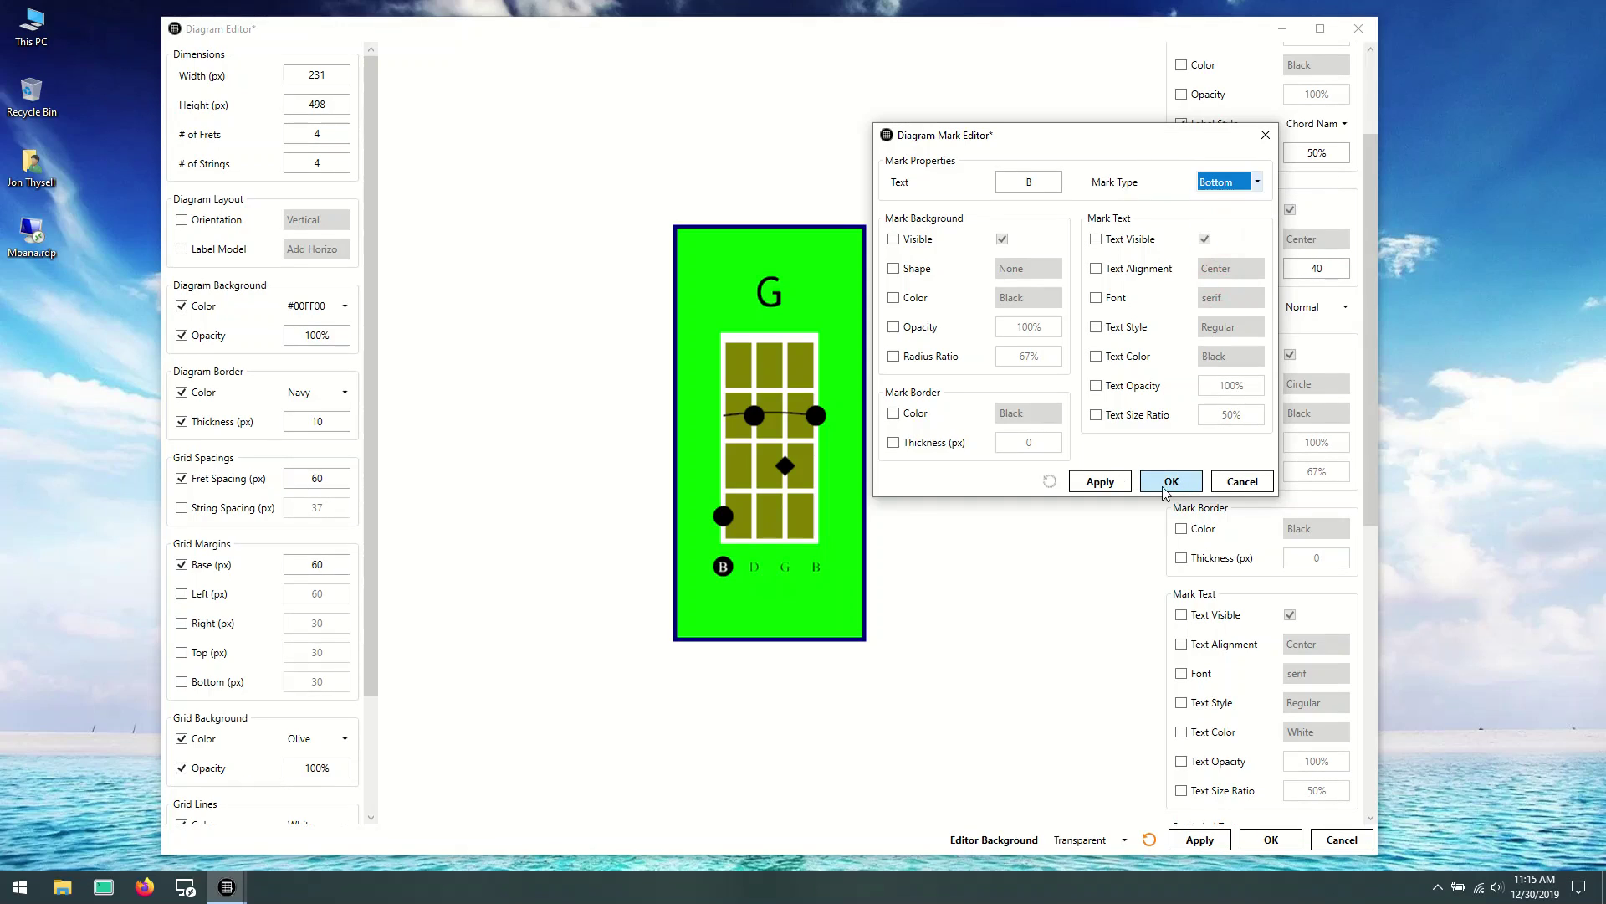
click(1168, 482)
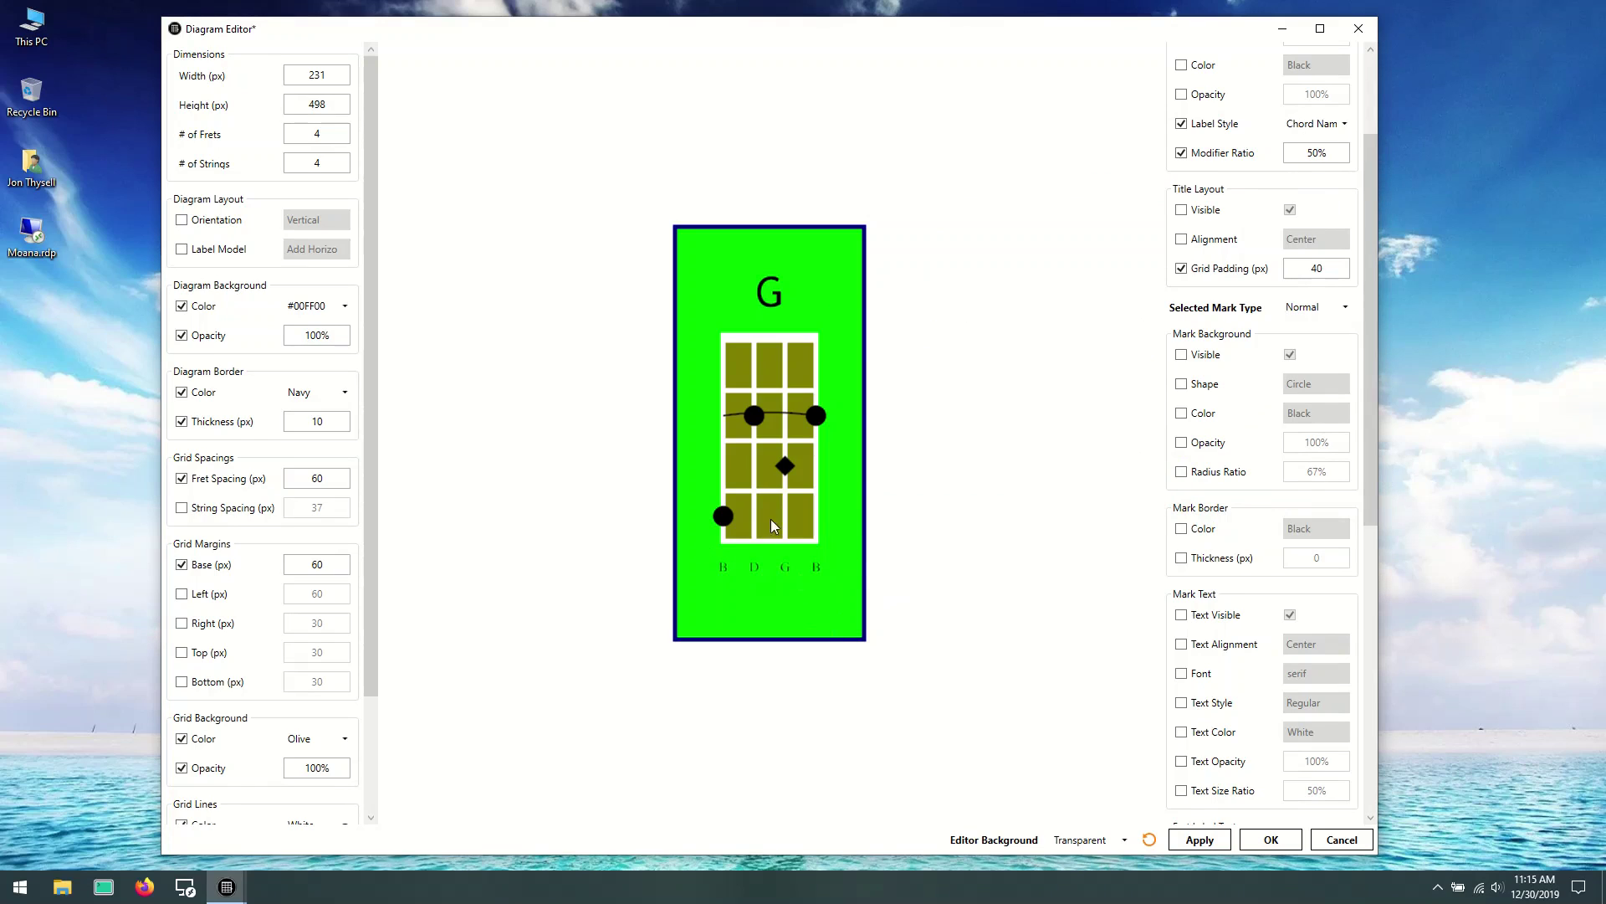
Step: Replace the fourth-fret mark on the leftmost string with an Open mark without text above the grid
right_click(725, 523)
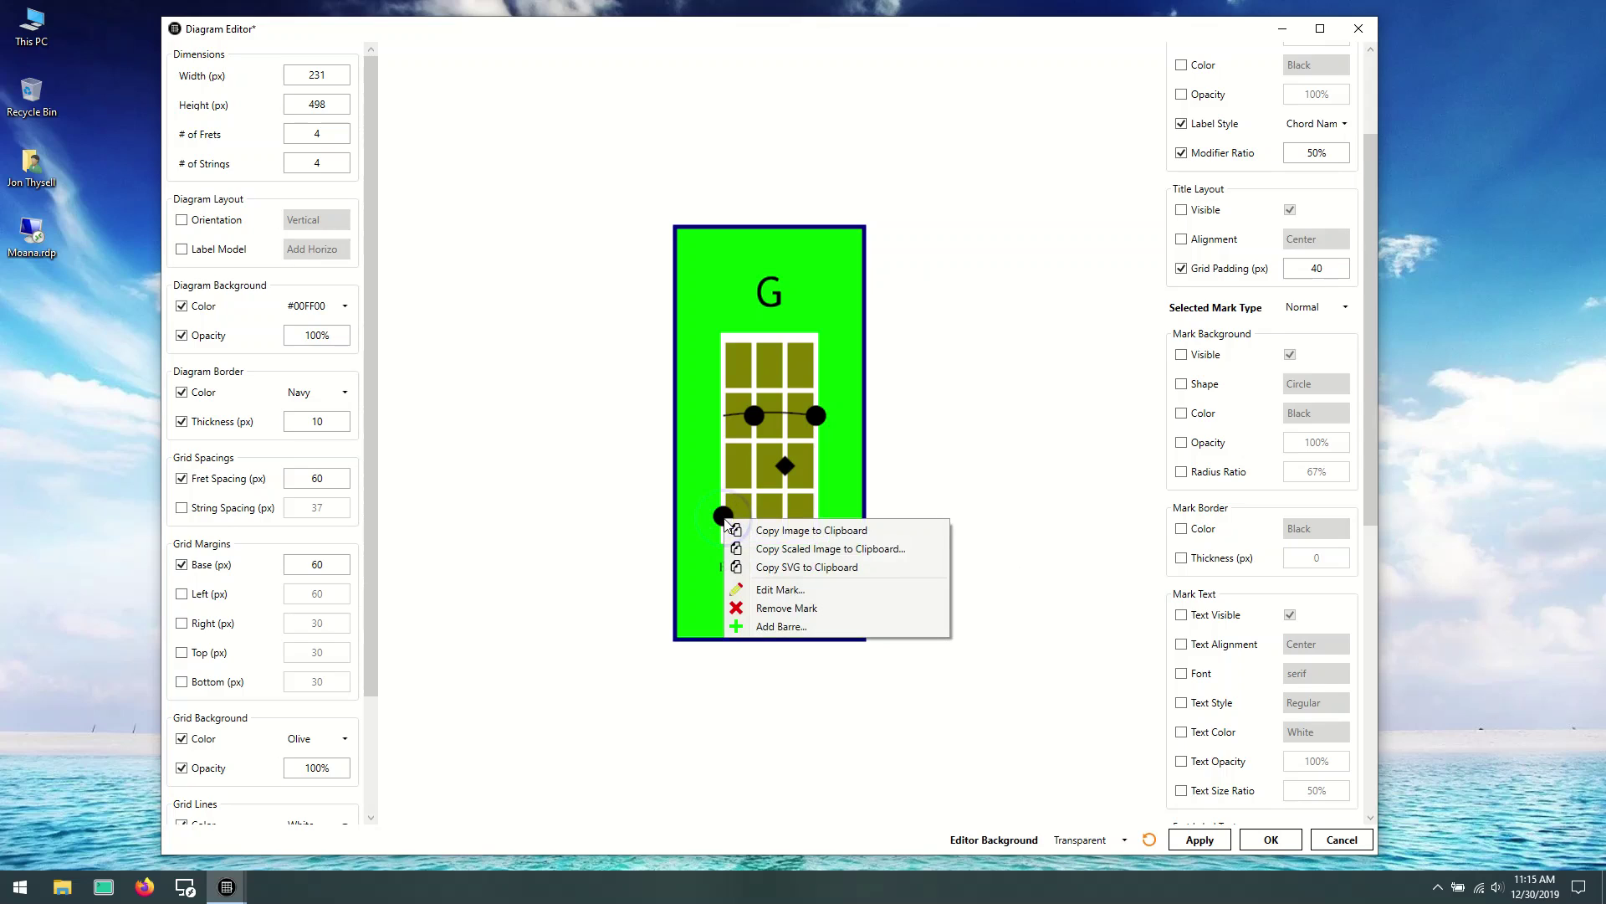
click(771, 609)
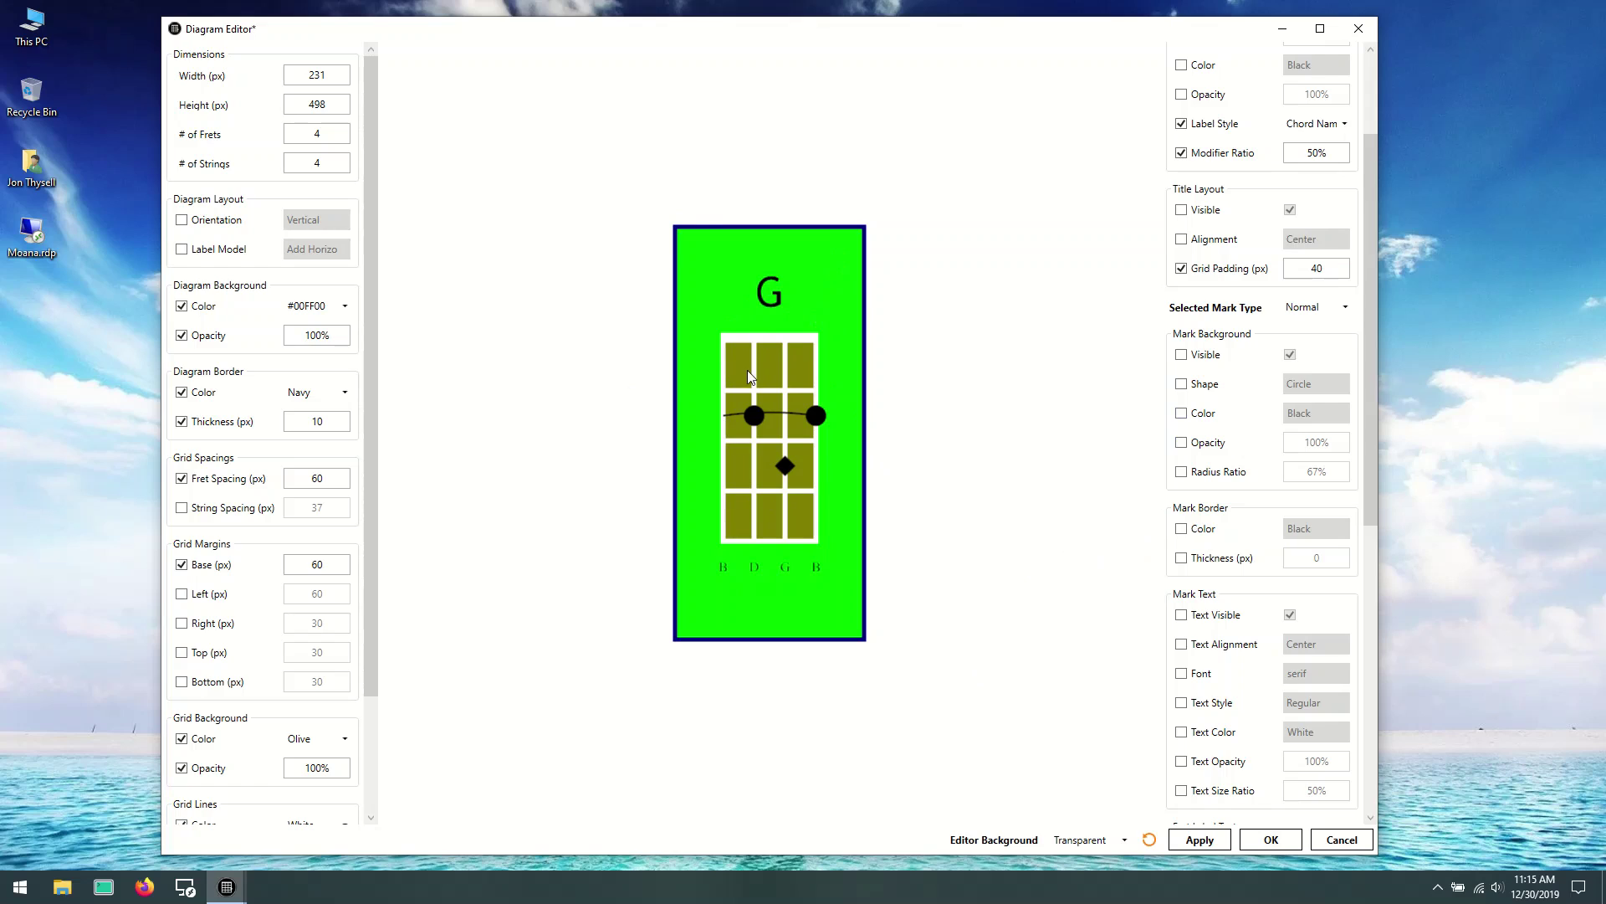
right_click(725, 320)
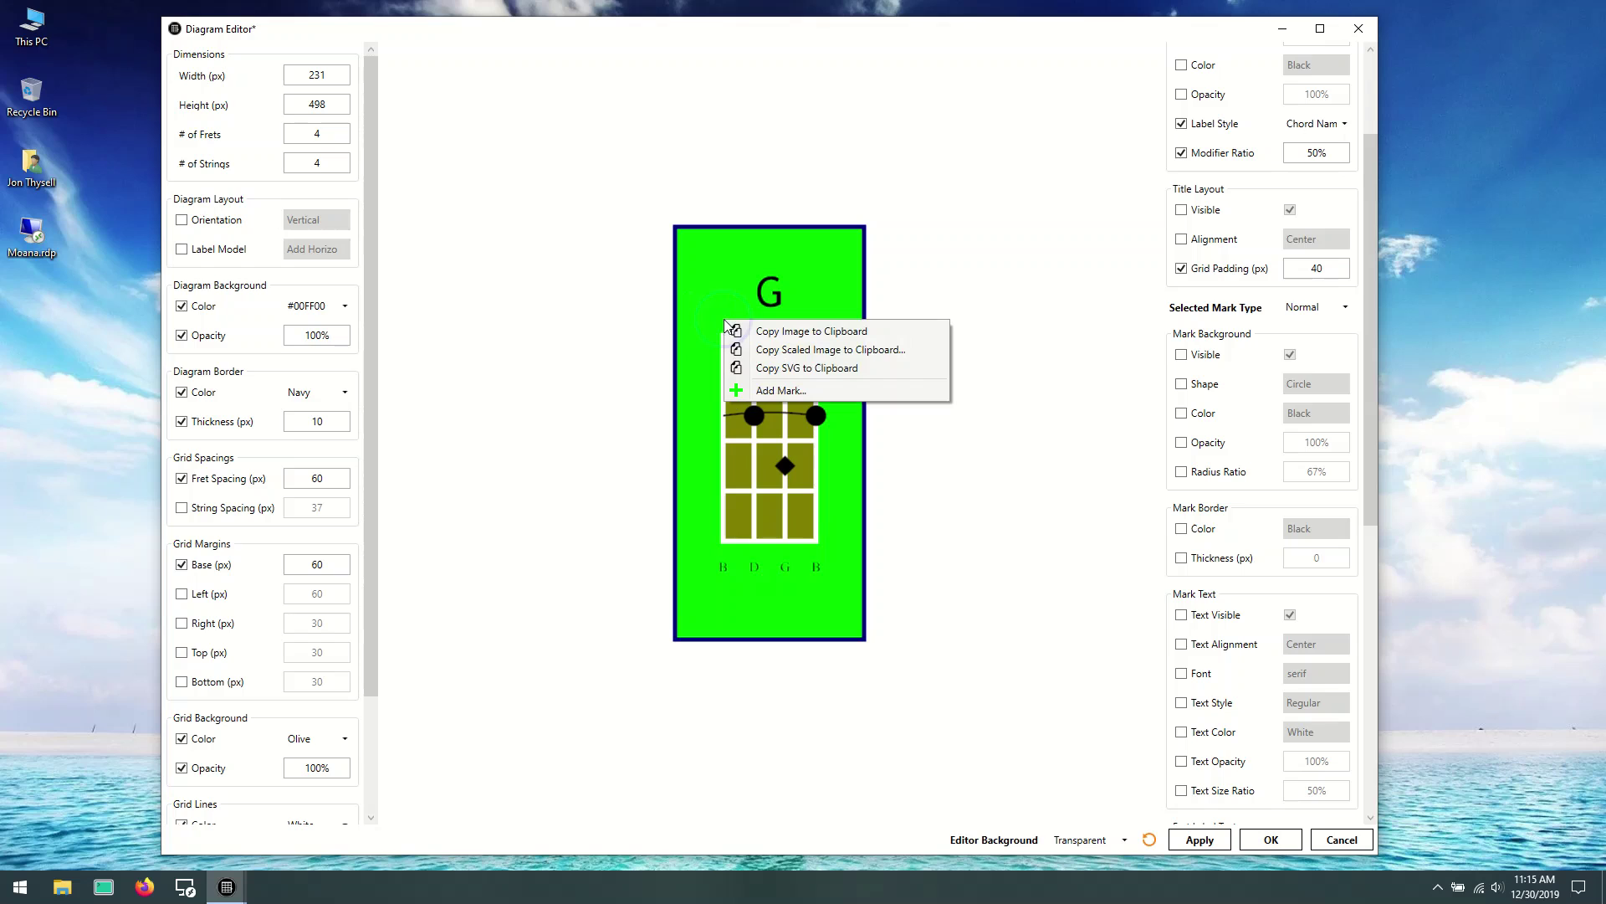
click(765, 391)
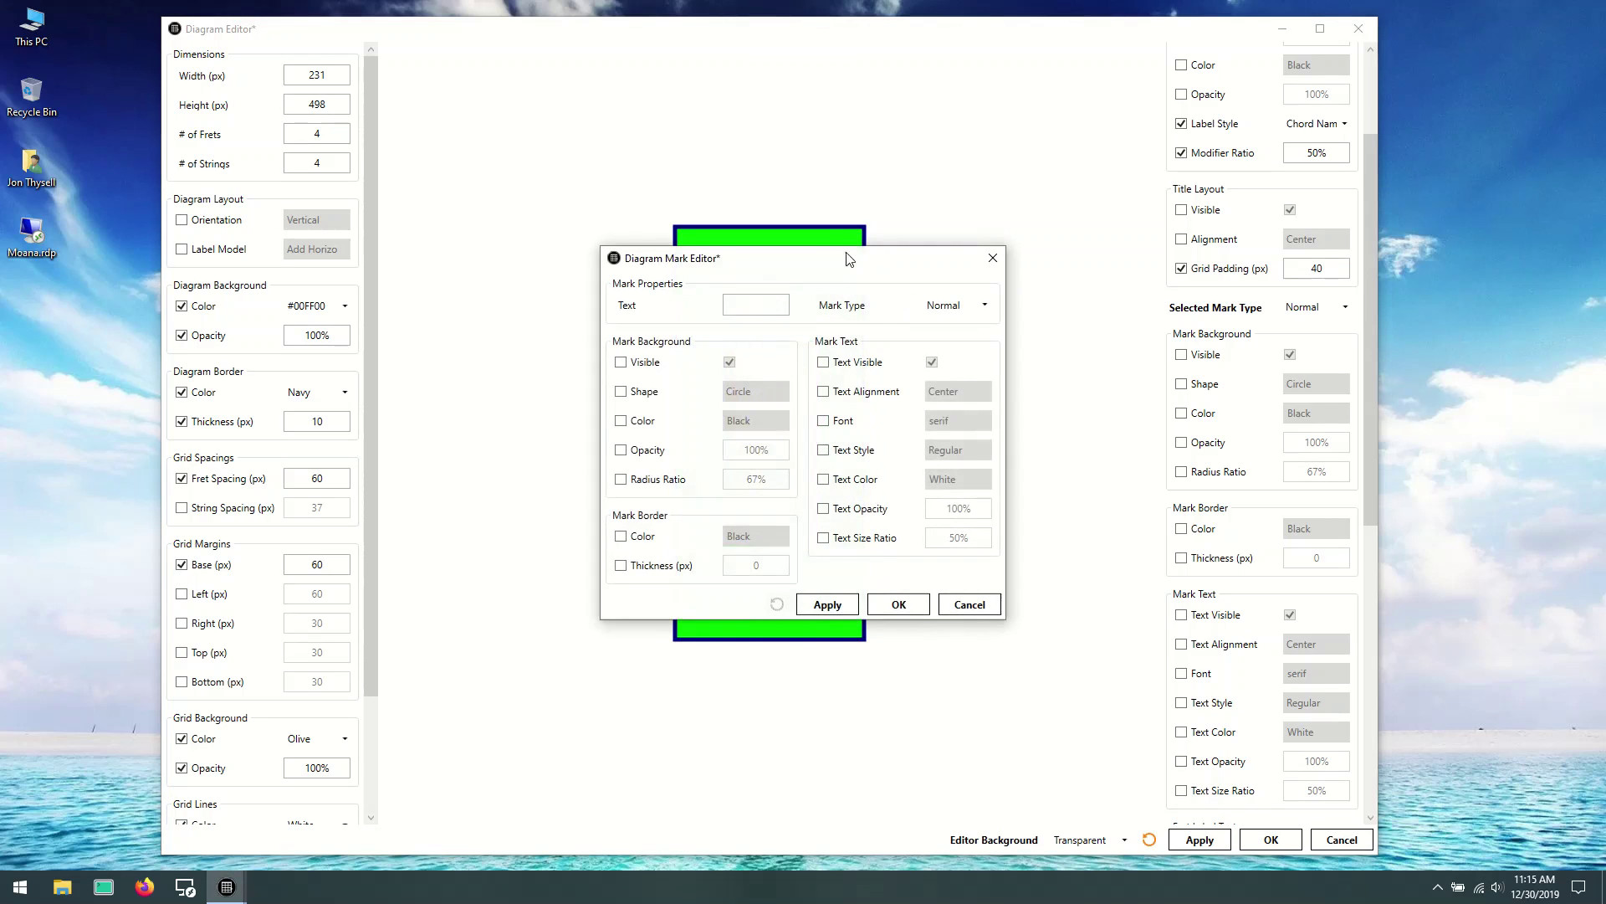
drag(847, 258, 1174, 289)
click(1309, 334)
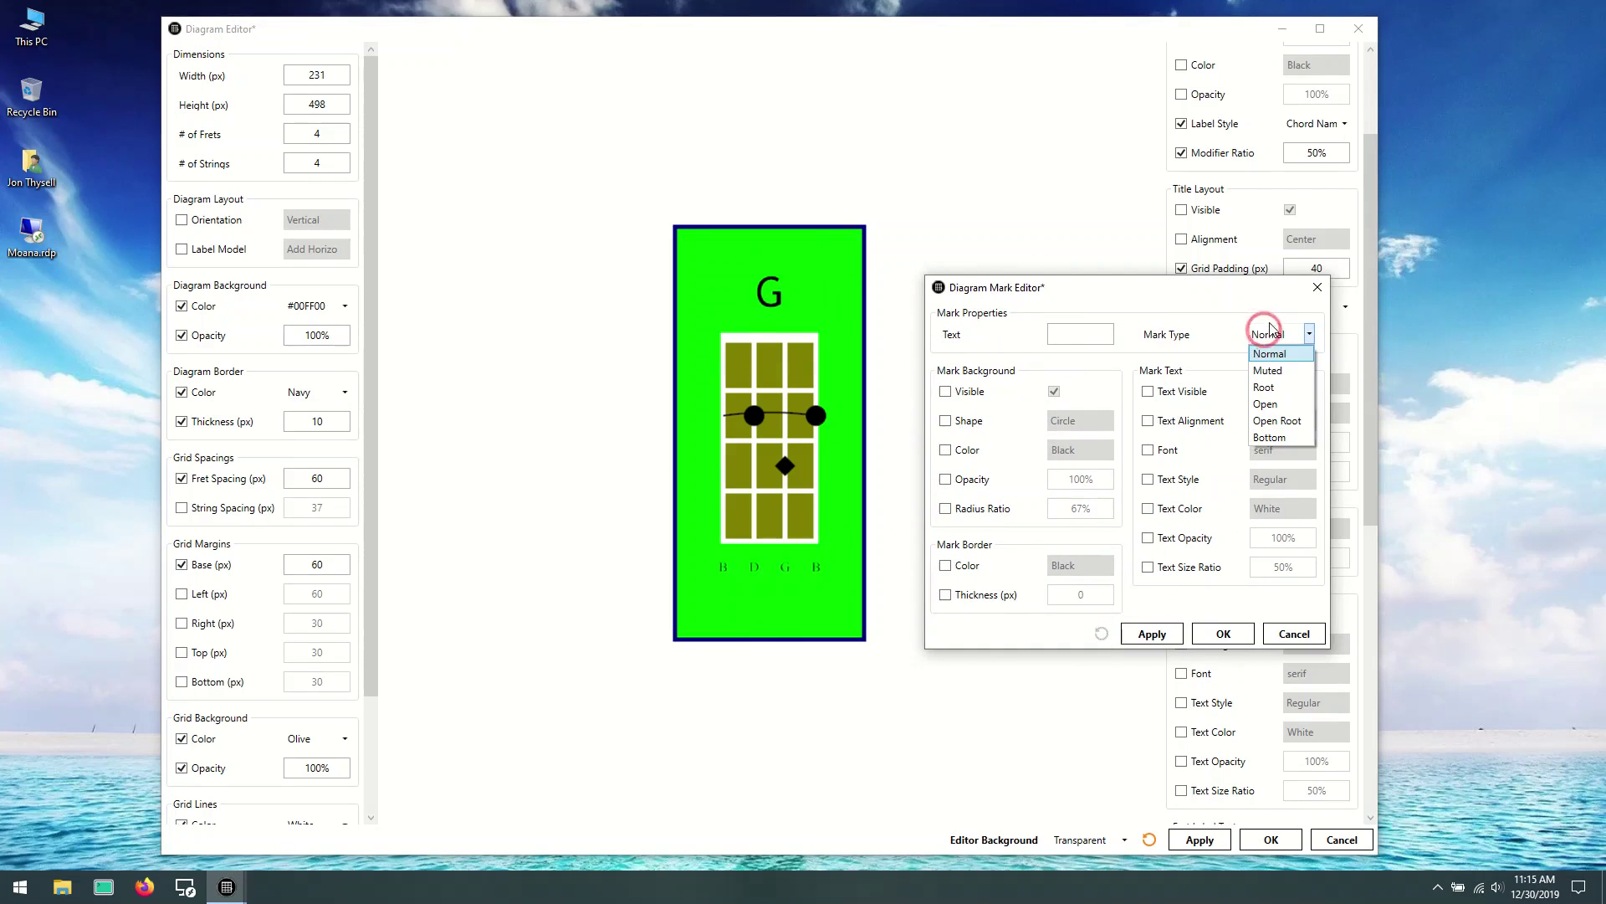
click(1276, 407)
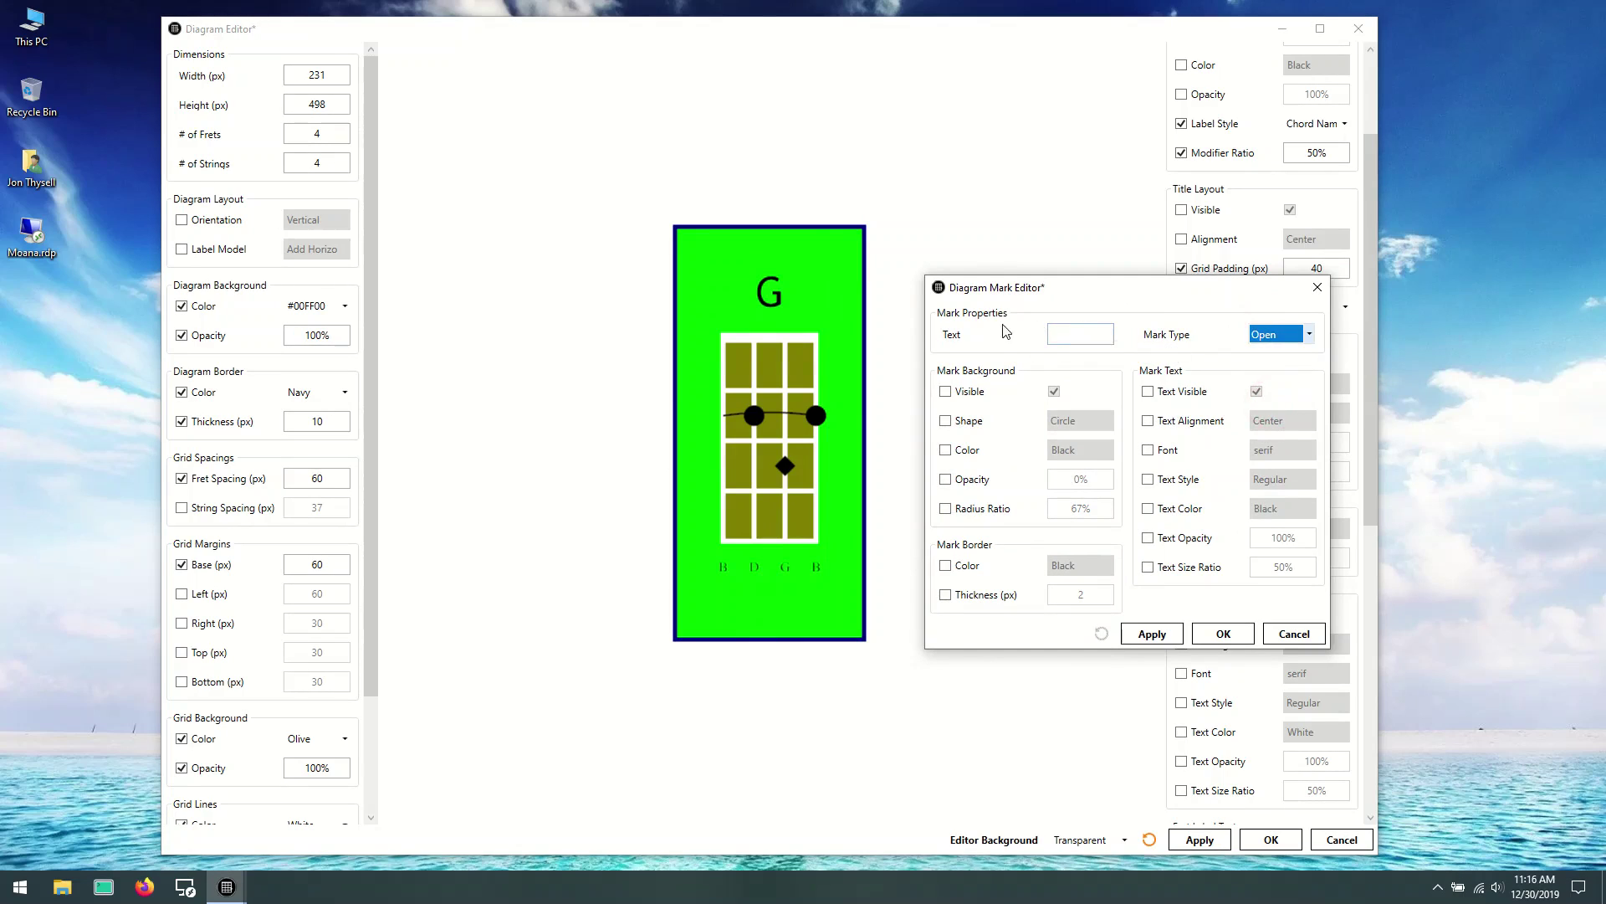
click(1223, 634)
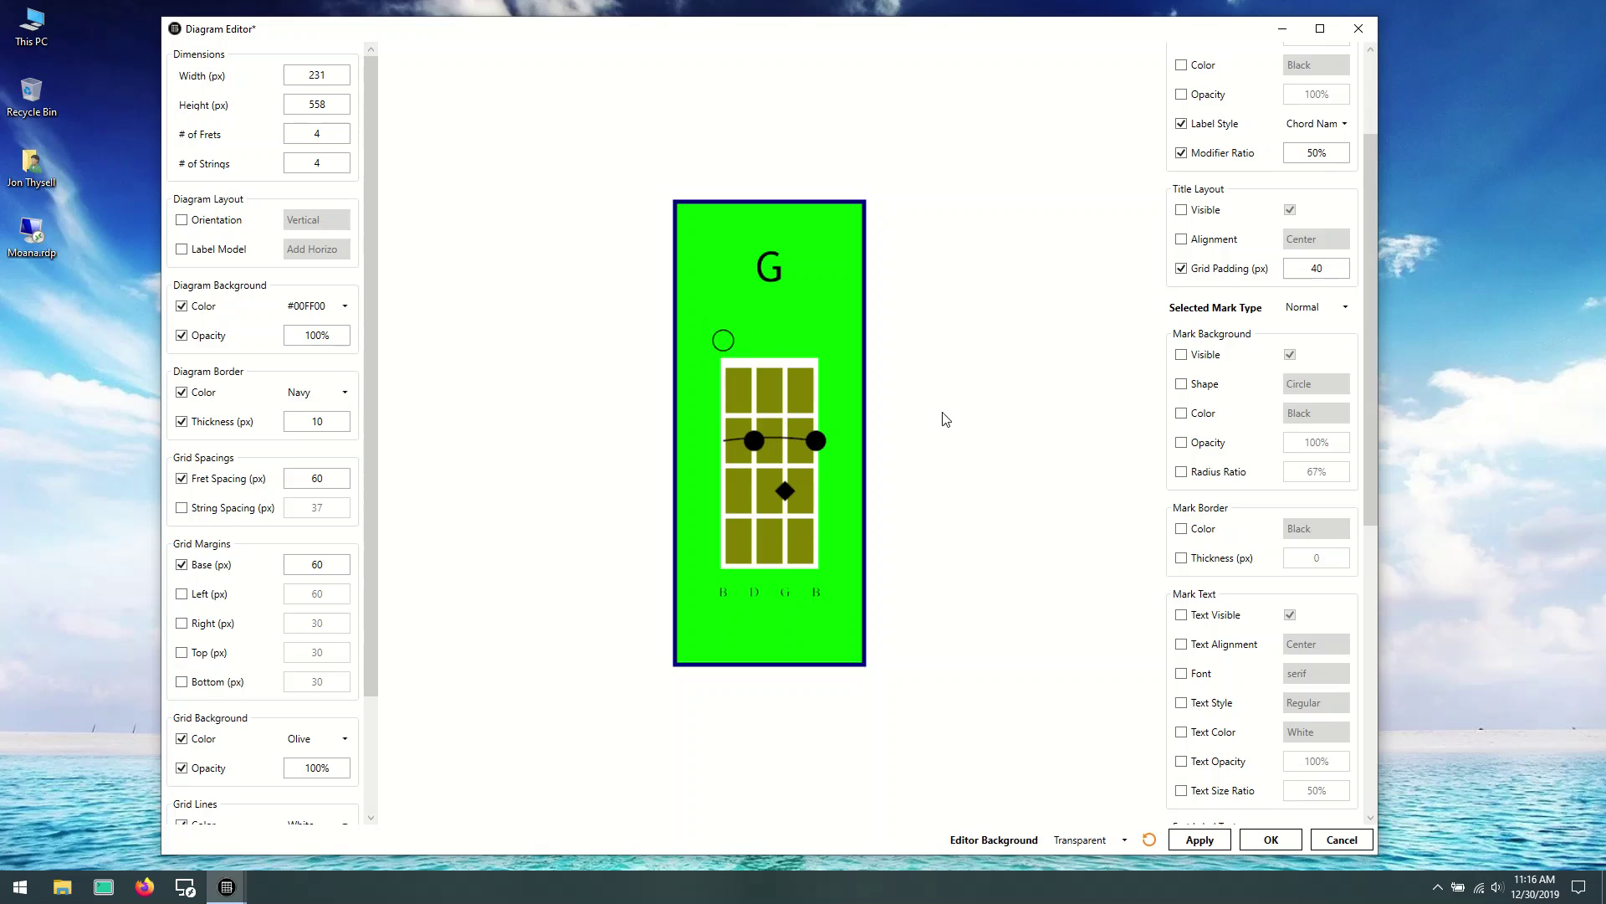
Step: Override the arc ratio of the second-fret barre and set it to 100%
drag(1373, 326, 1386, 626)
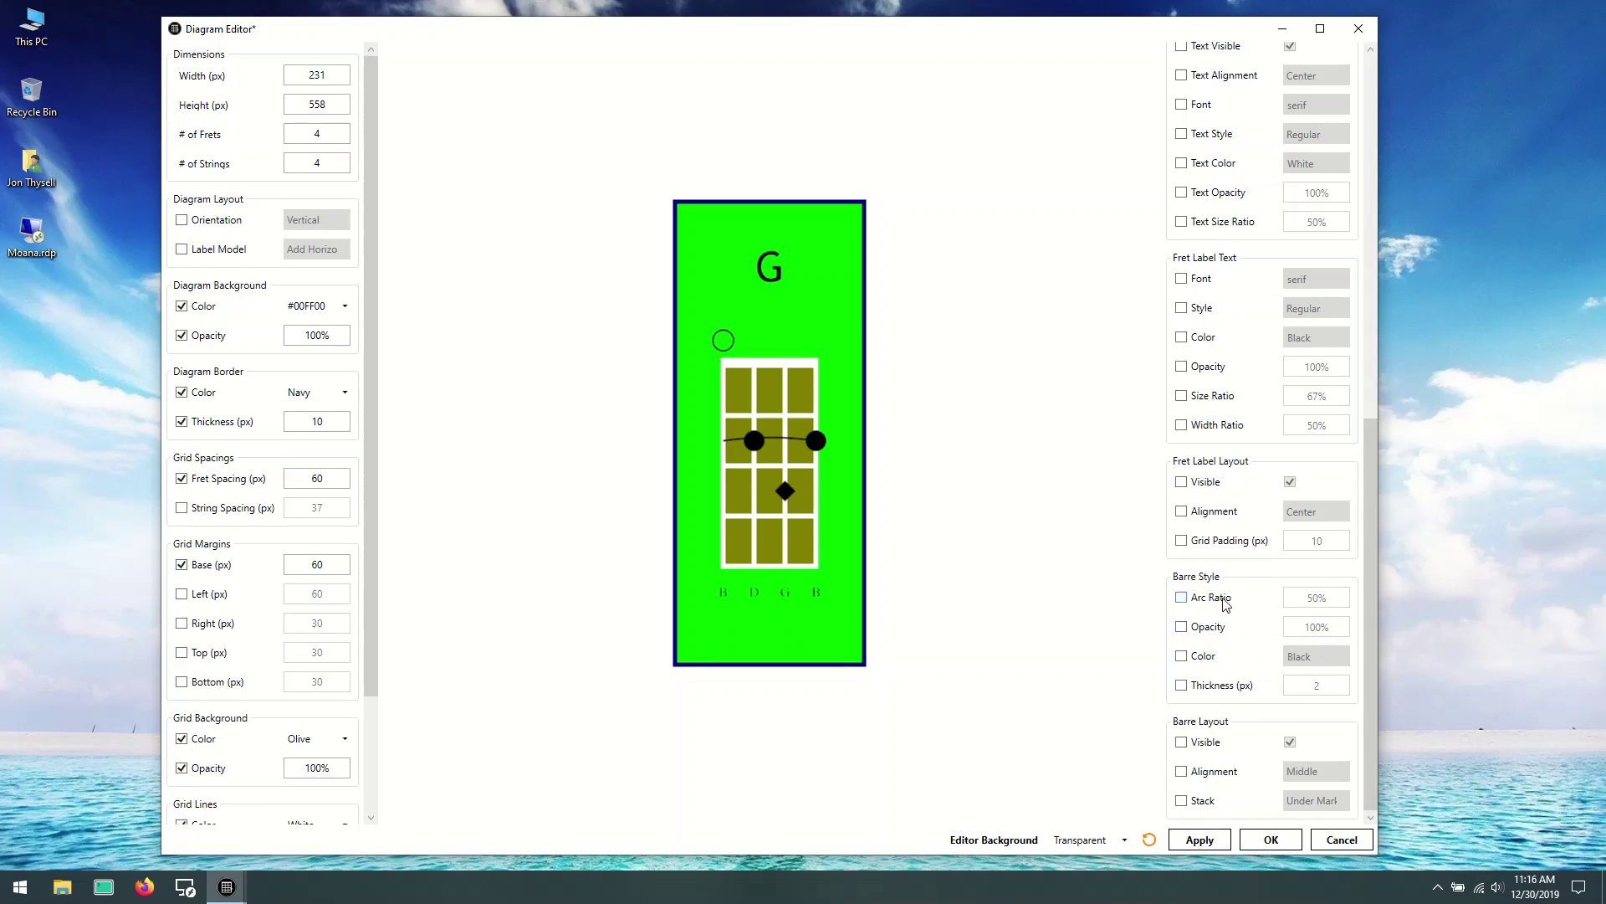
right_click(735, 439)
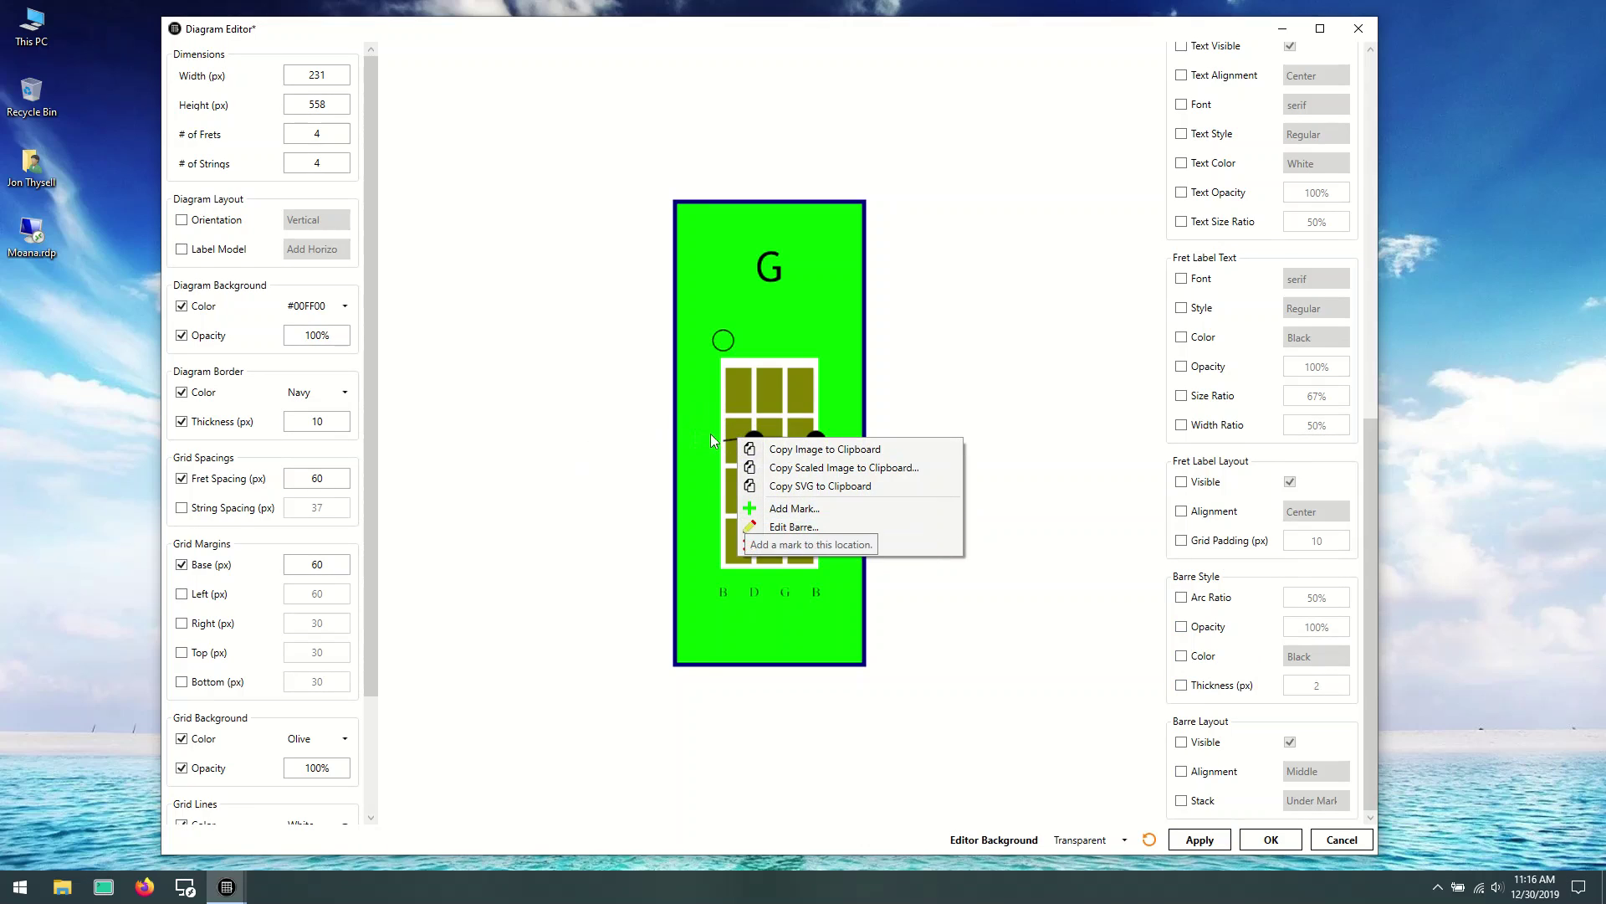
click(730, 444)
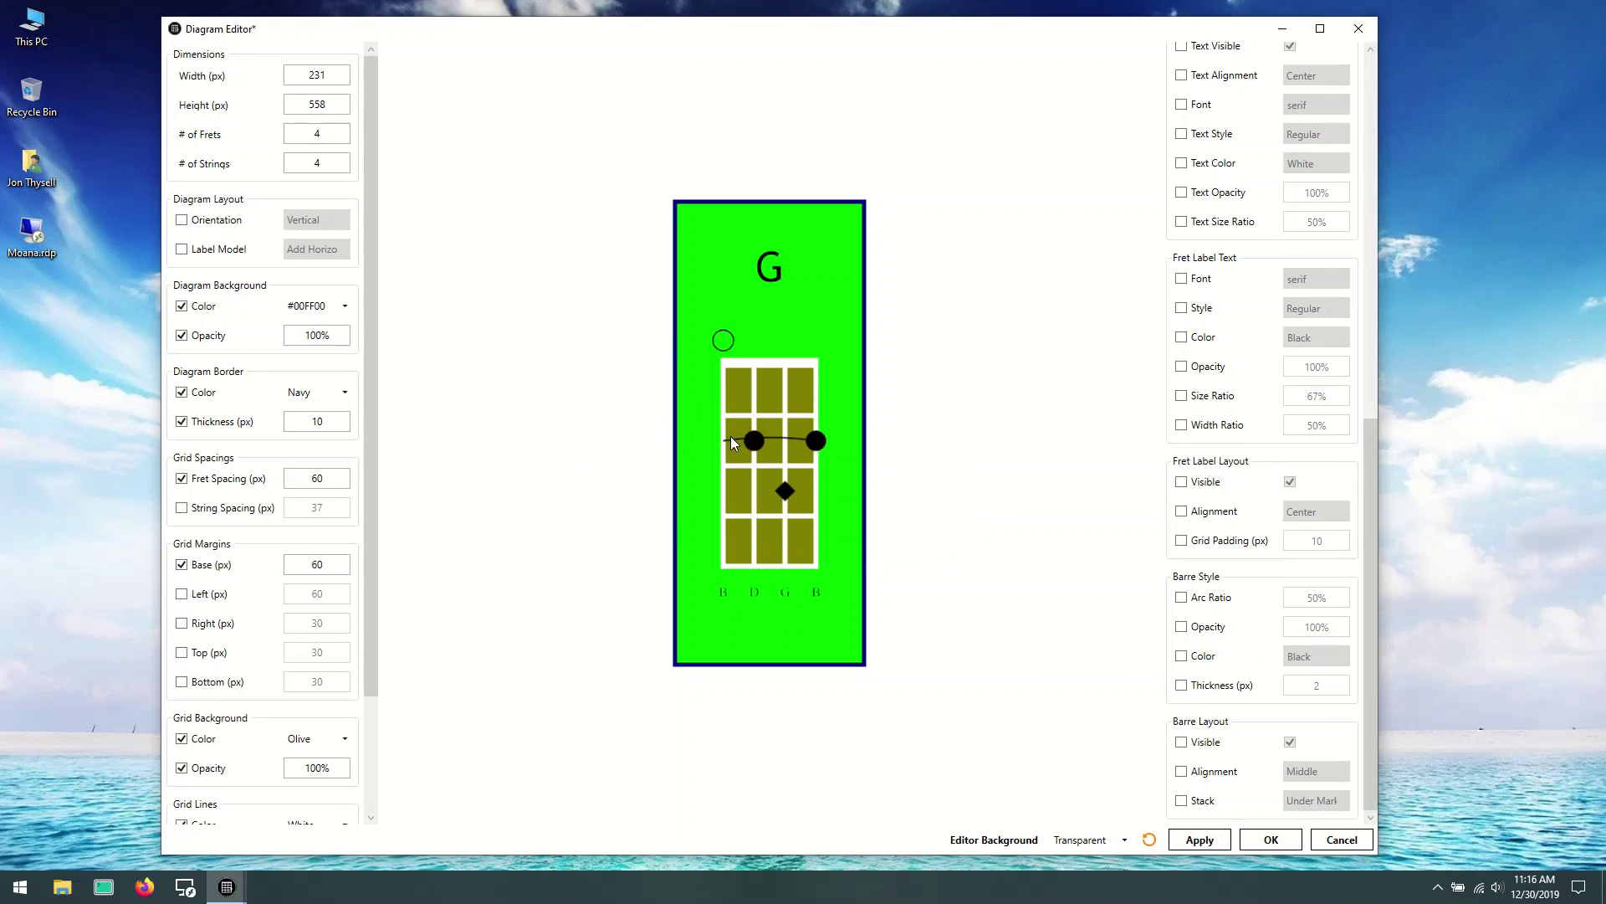
double_click(735, 436)
drag(715, 340, 1002, 250)
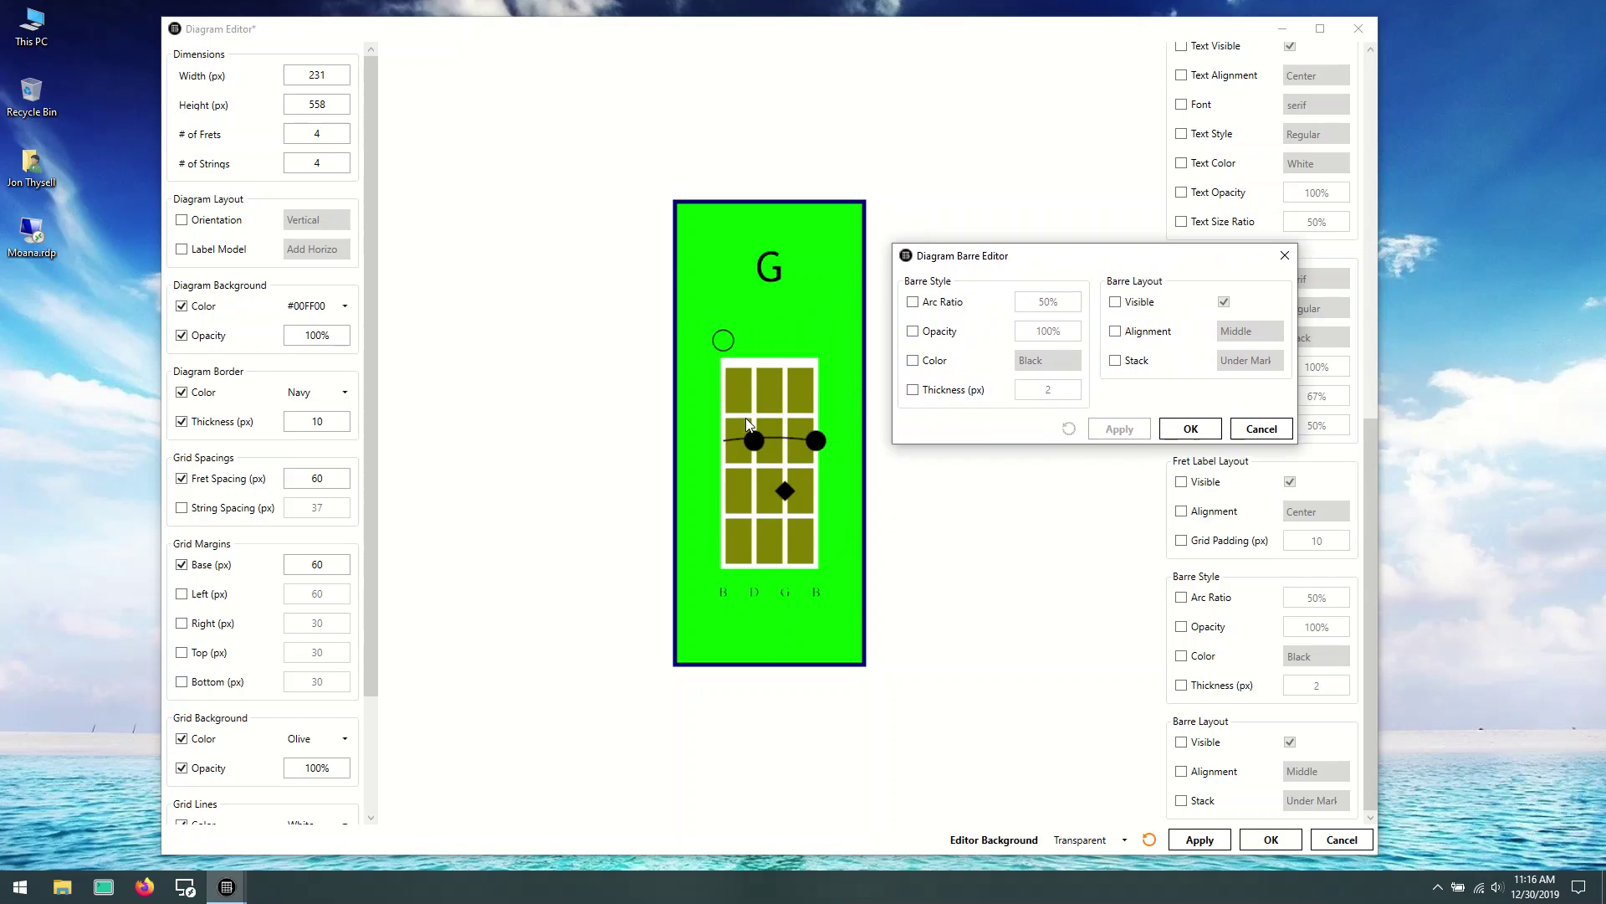
click(944, 302)
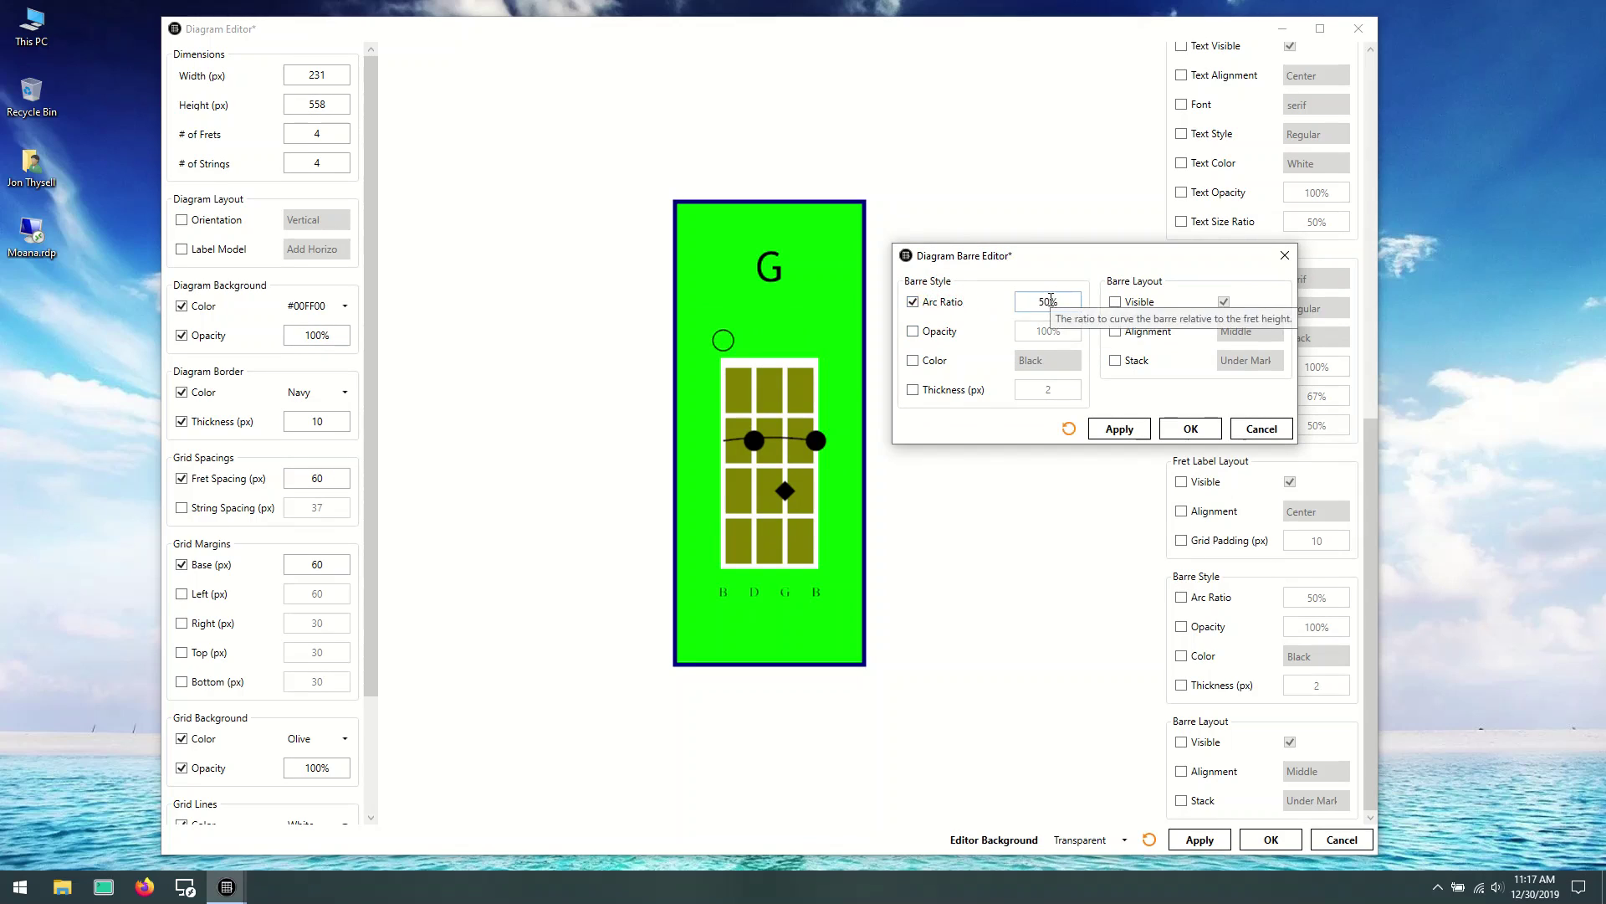
click(1047, 302)
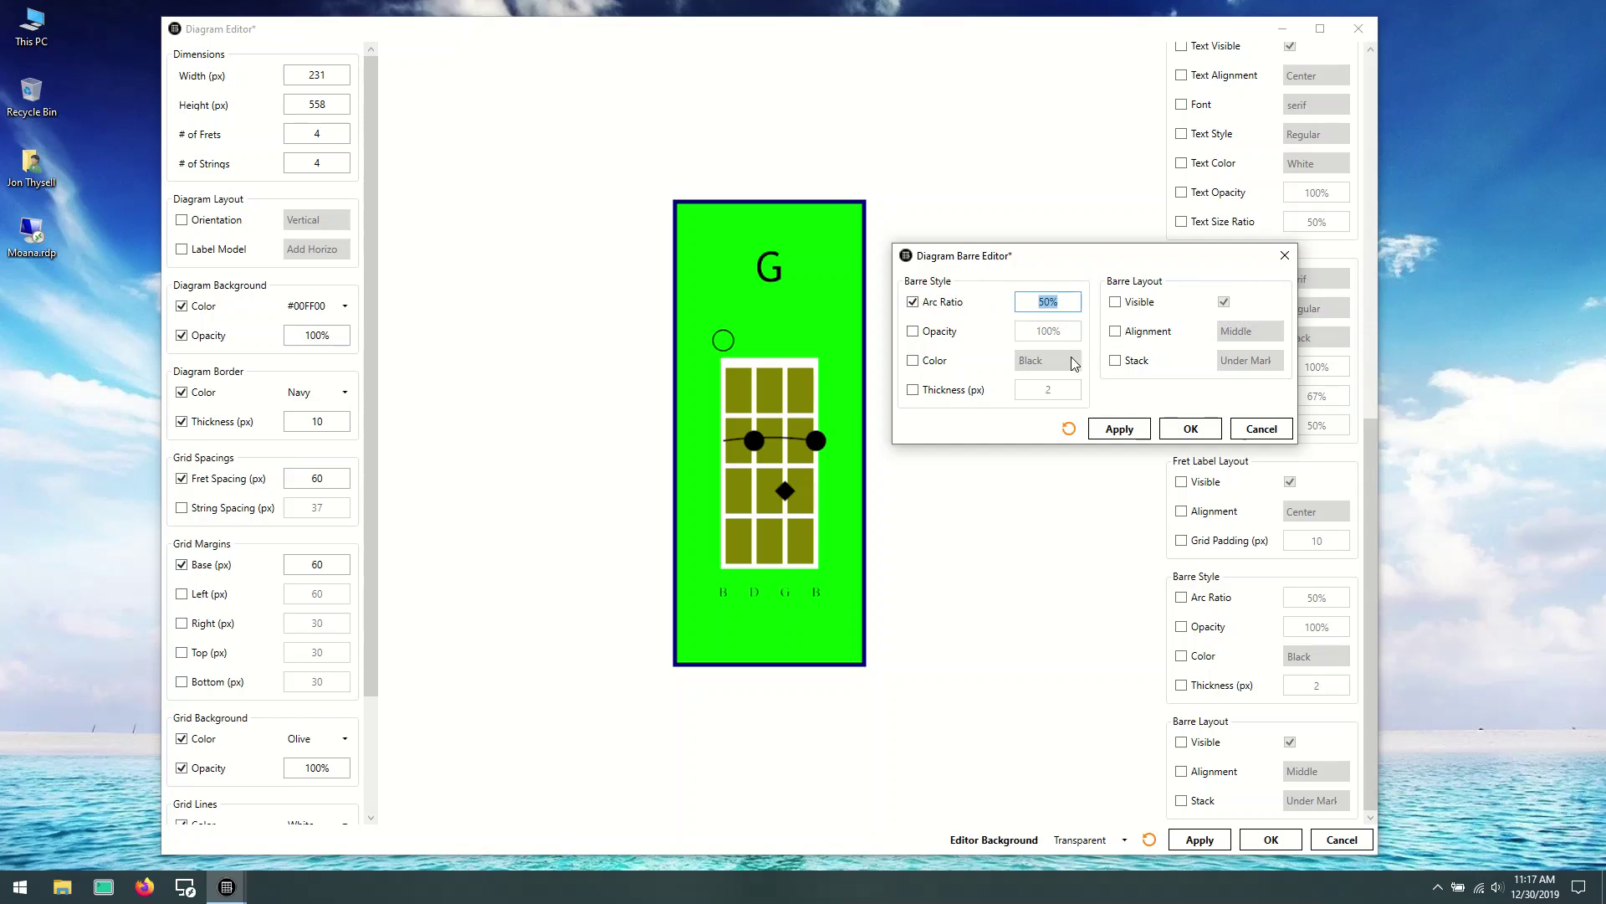
text(100)
click(1191, 428)
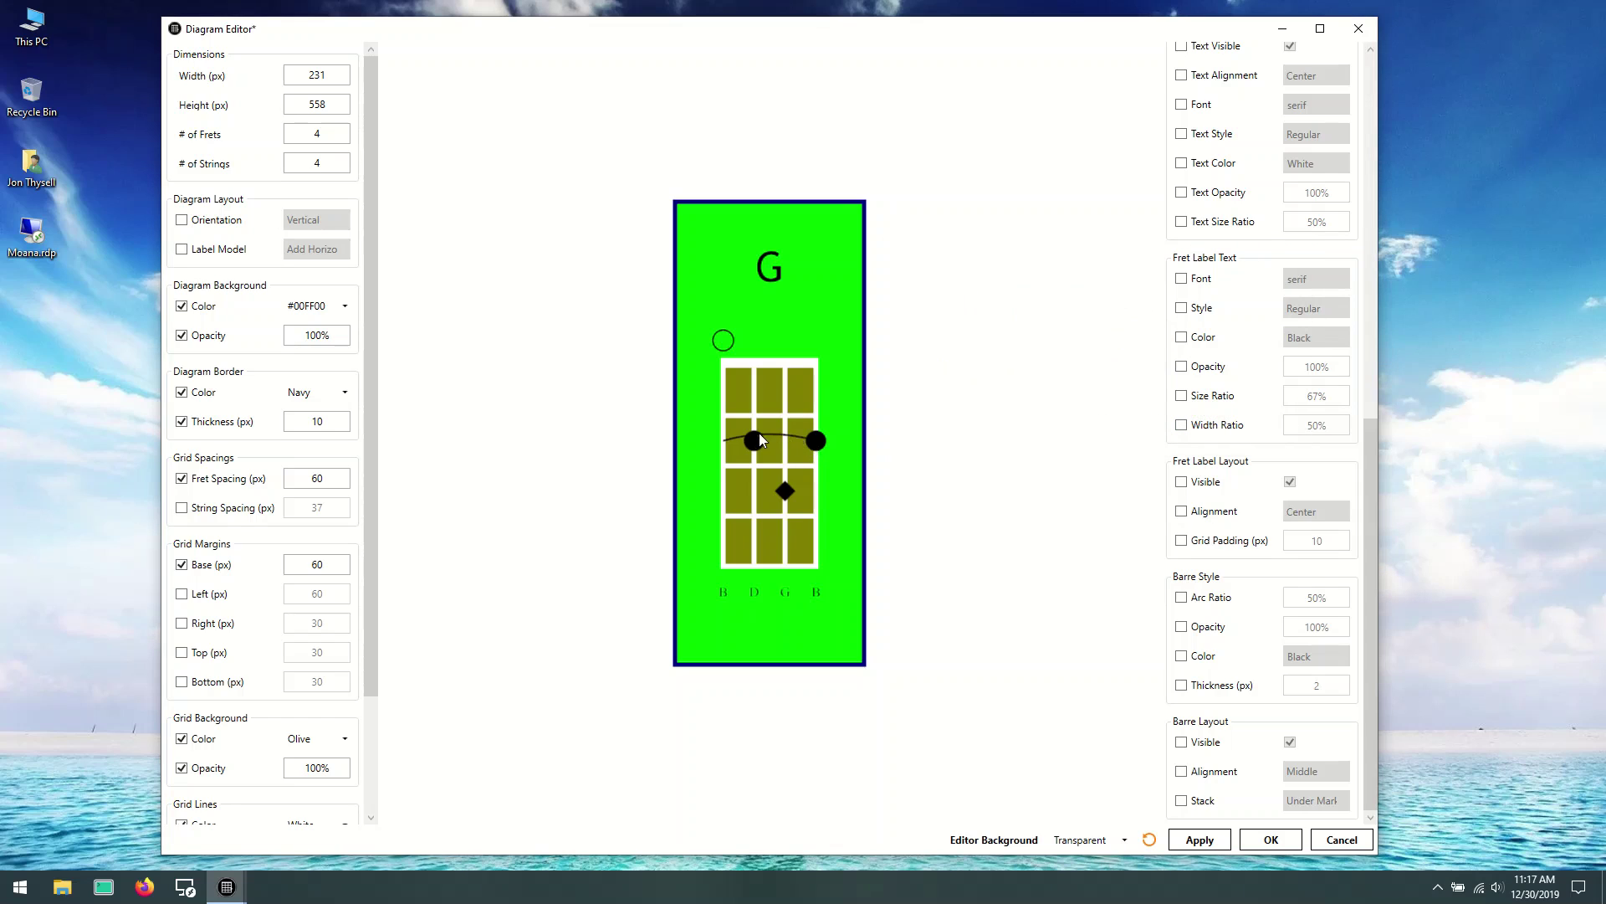
Step: Flatten the second-fret barre by setting its arc ratio to 0%
right_click(730, 441)
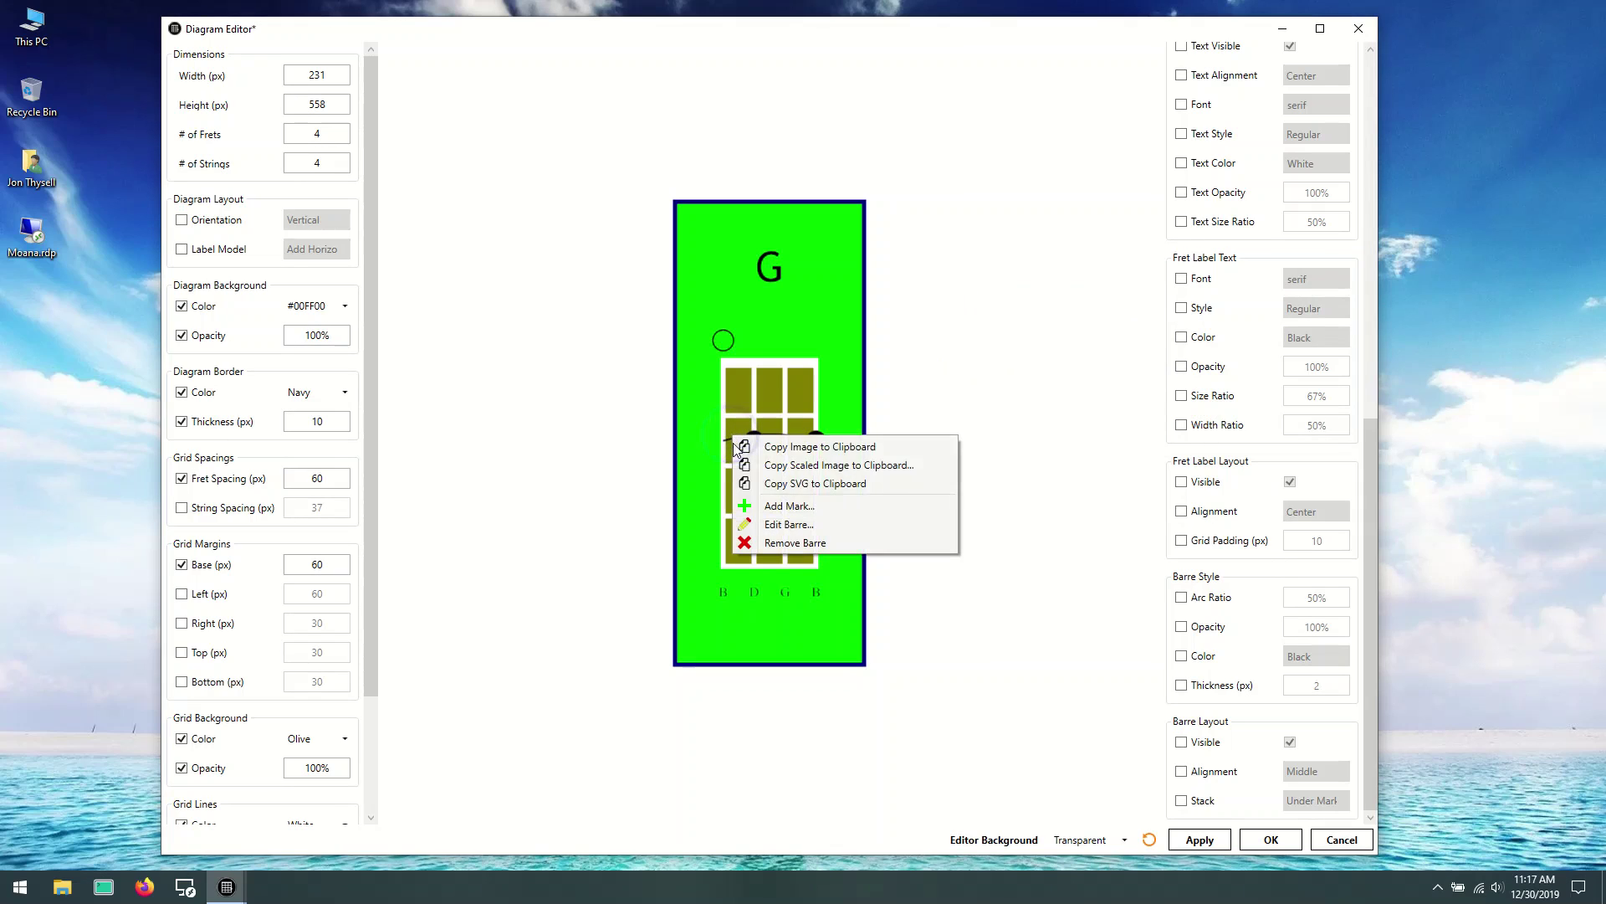
click(780, 526)
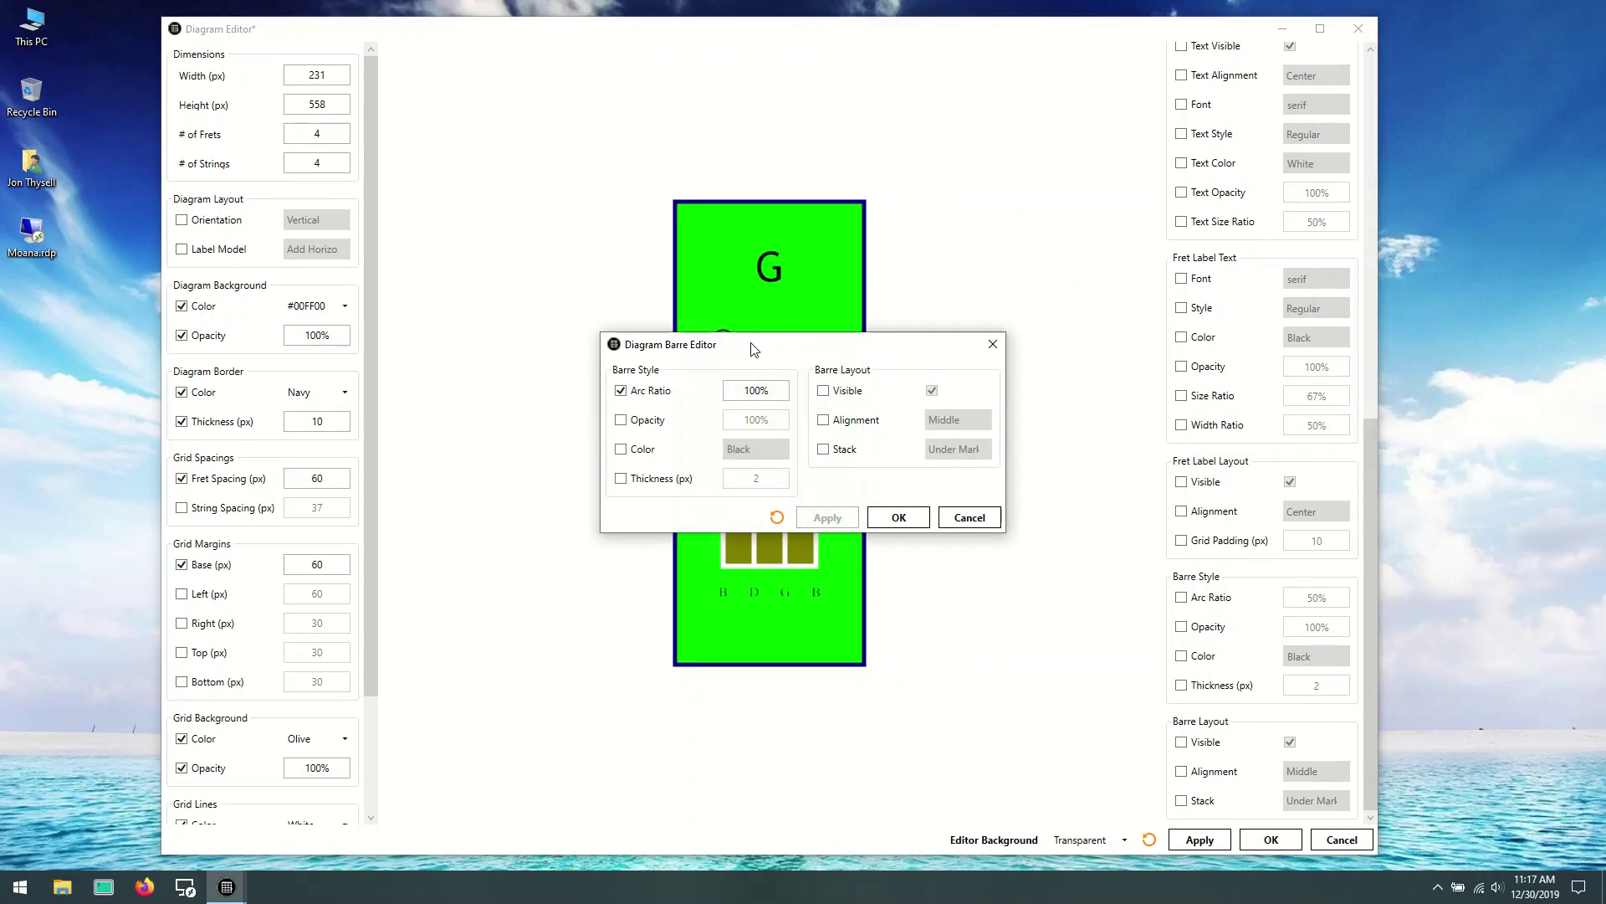
drag(752, 343, 1155, 297)
click(1174, 345)
text(0)
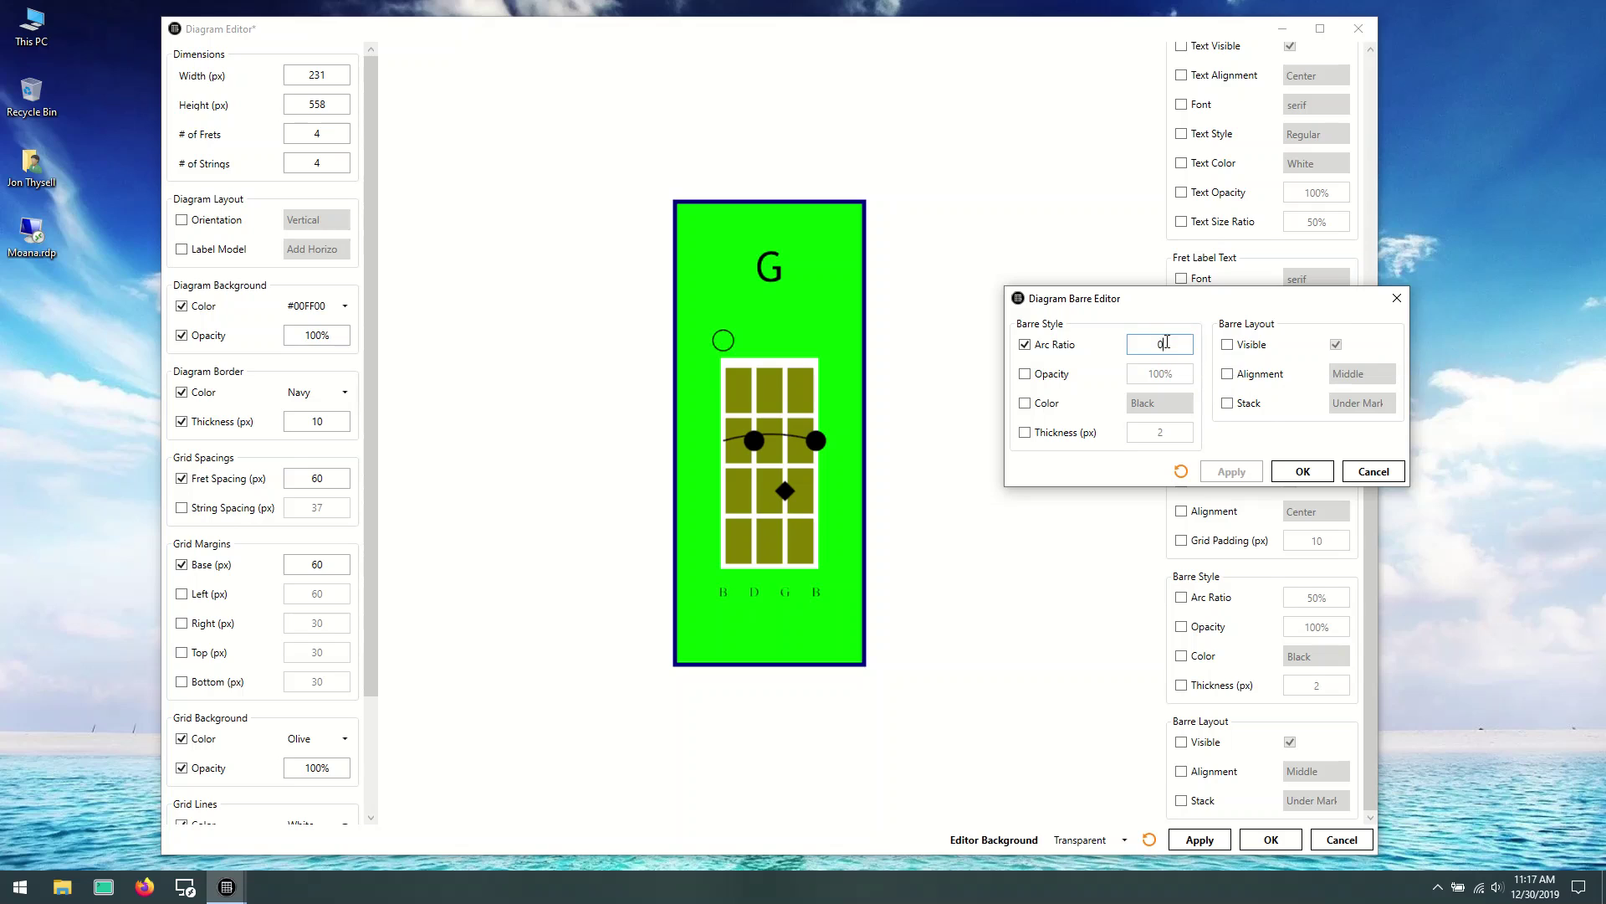
click(1301, 471)
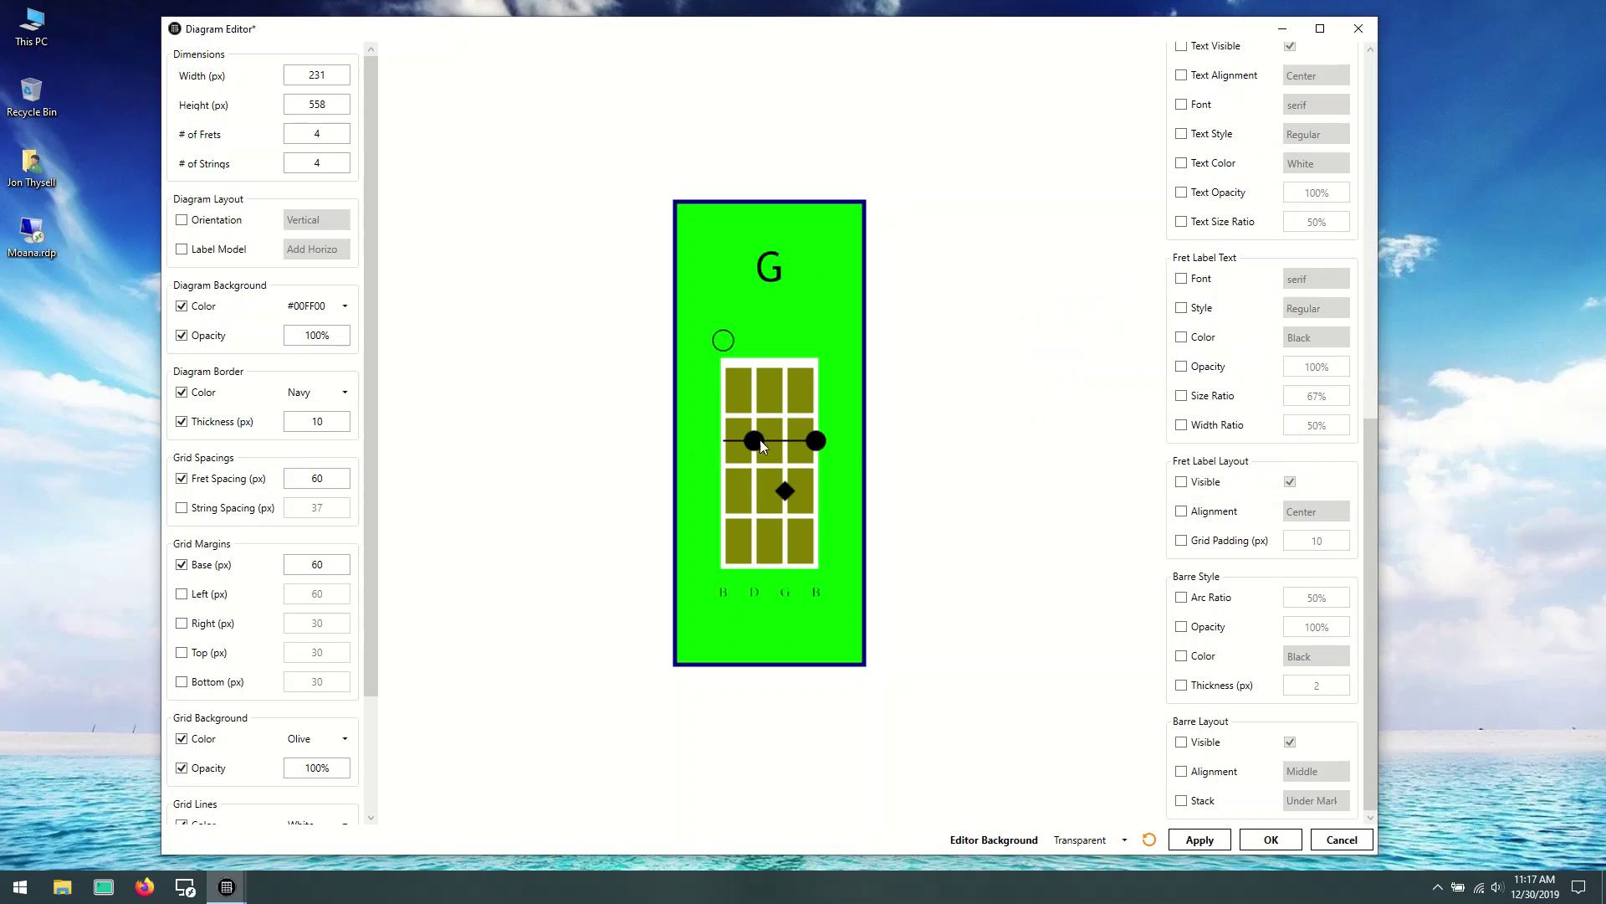
Step: Override the thickness of the second-fret barre and set it to 5 px
right_click(731, 441)
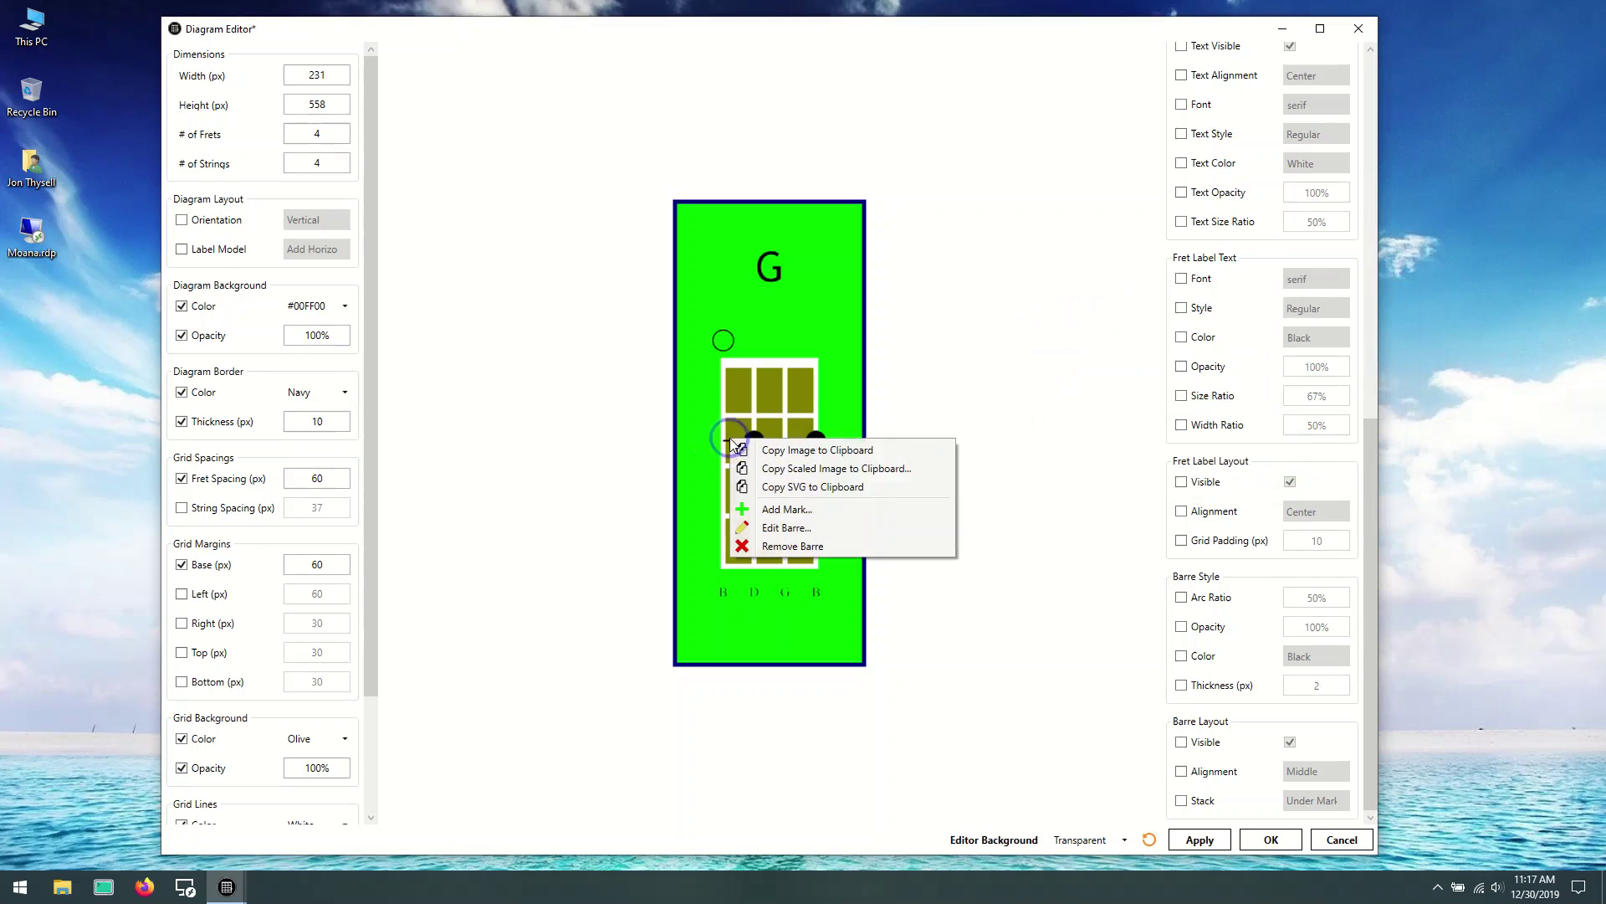
click(778, 529)
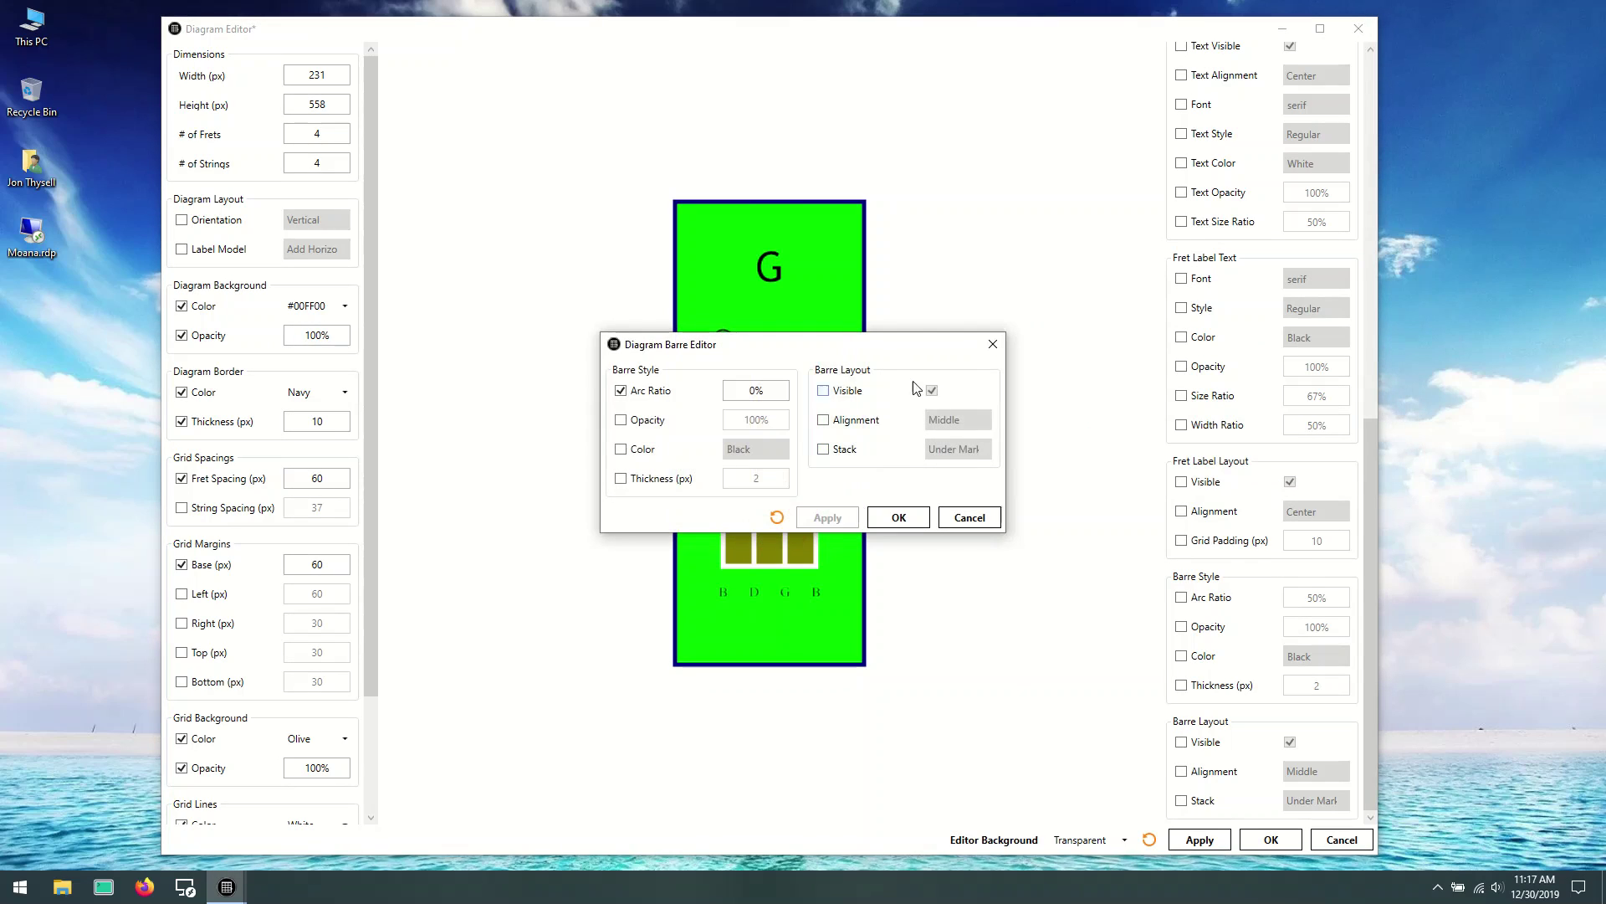
drag(871, 338, 1182, 165)
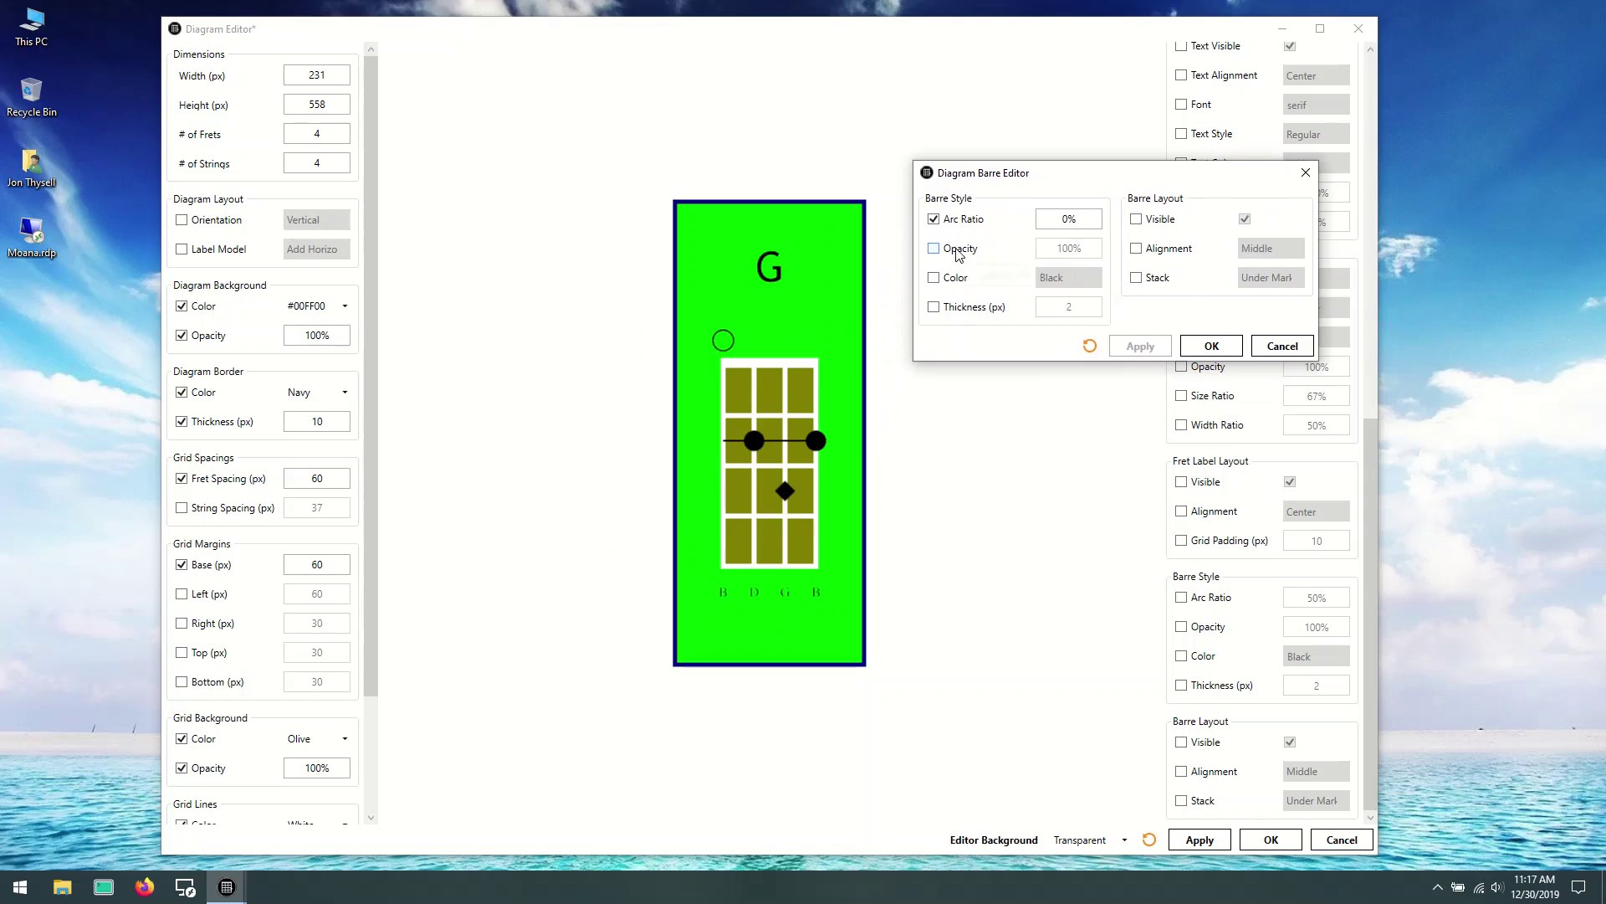
click(962, 307)
click(1074, 307)
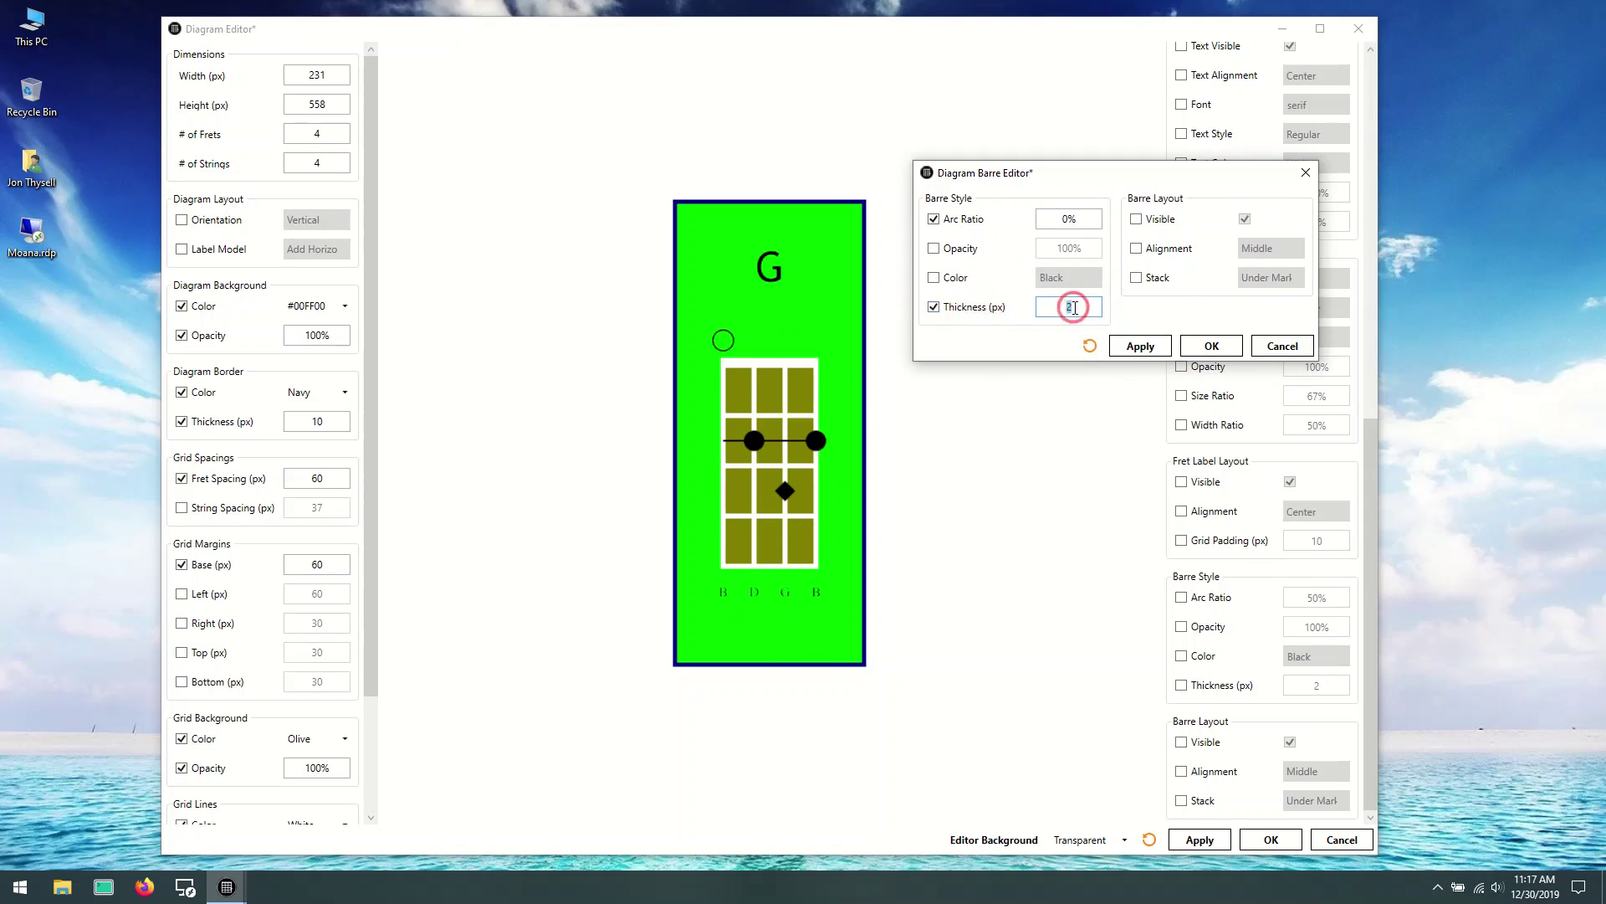
text(5)
click(1220, 347)
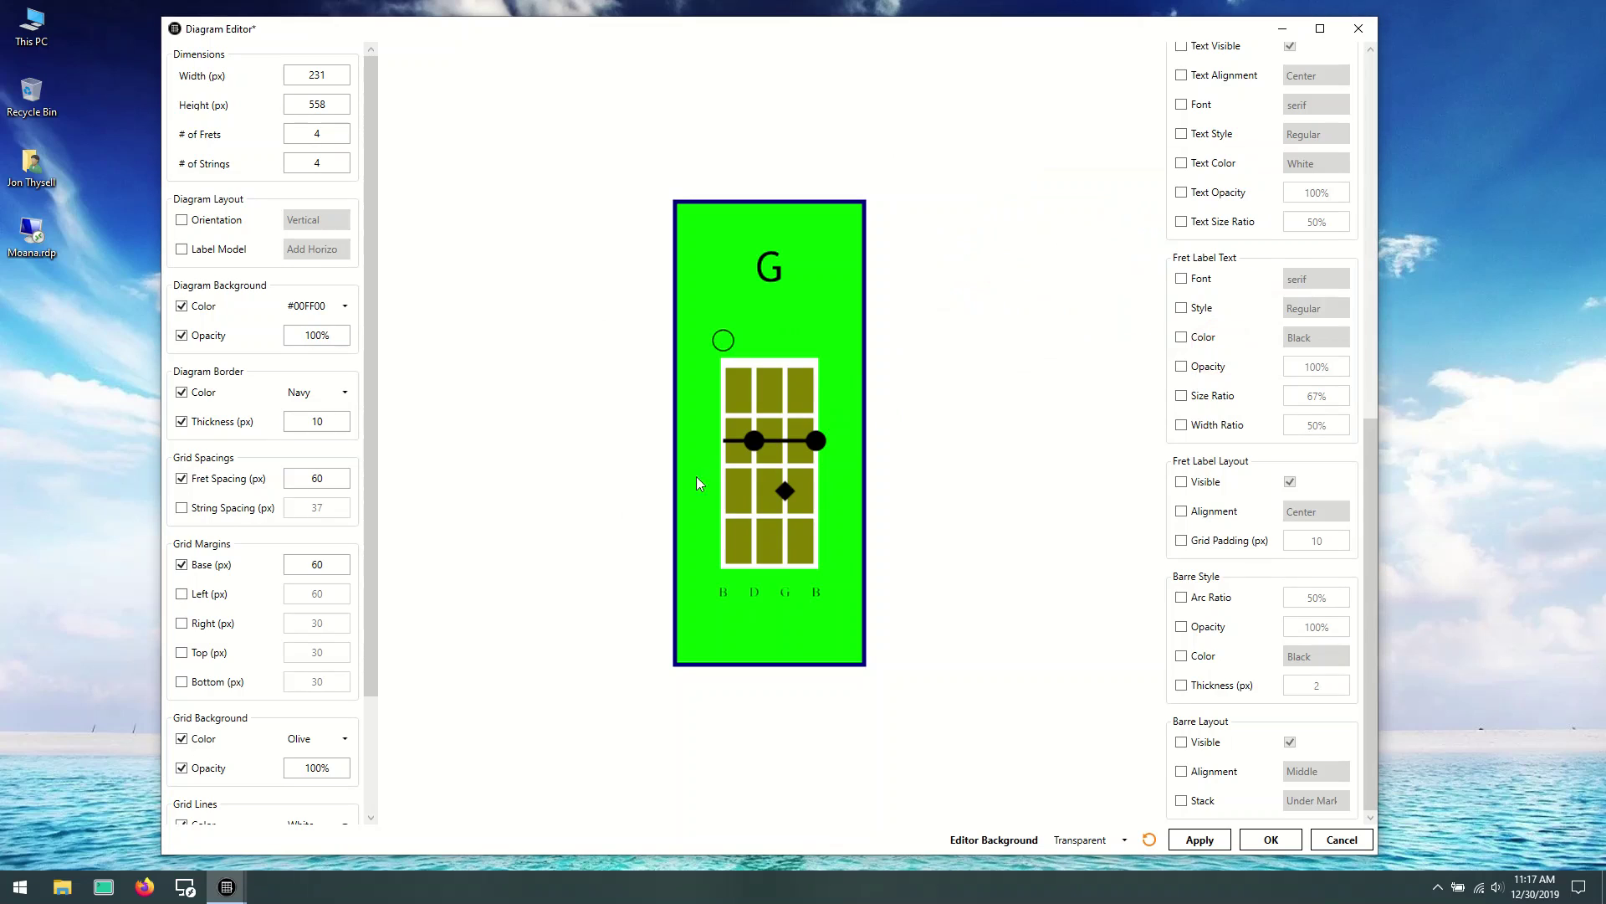
Step: Override the vertical alignment of the second-fret barre and set it to Top
right_click(740, 444)
click(791, 529)
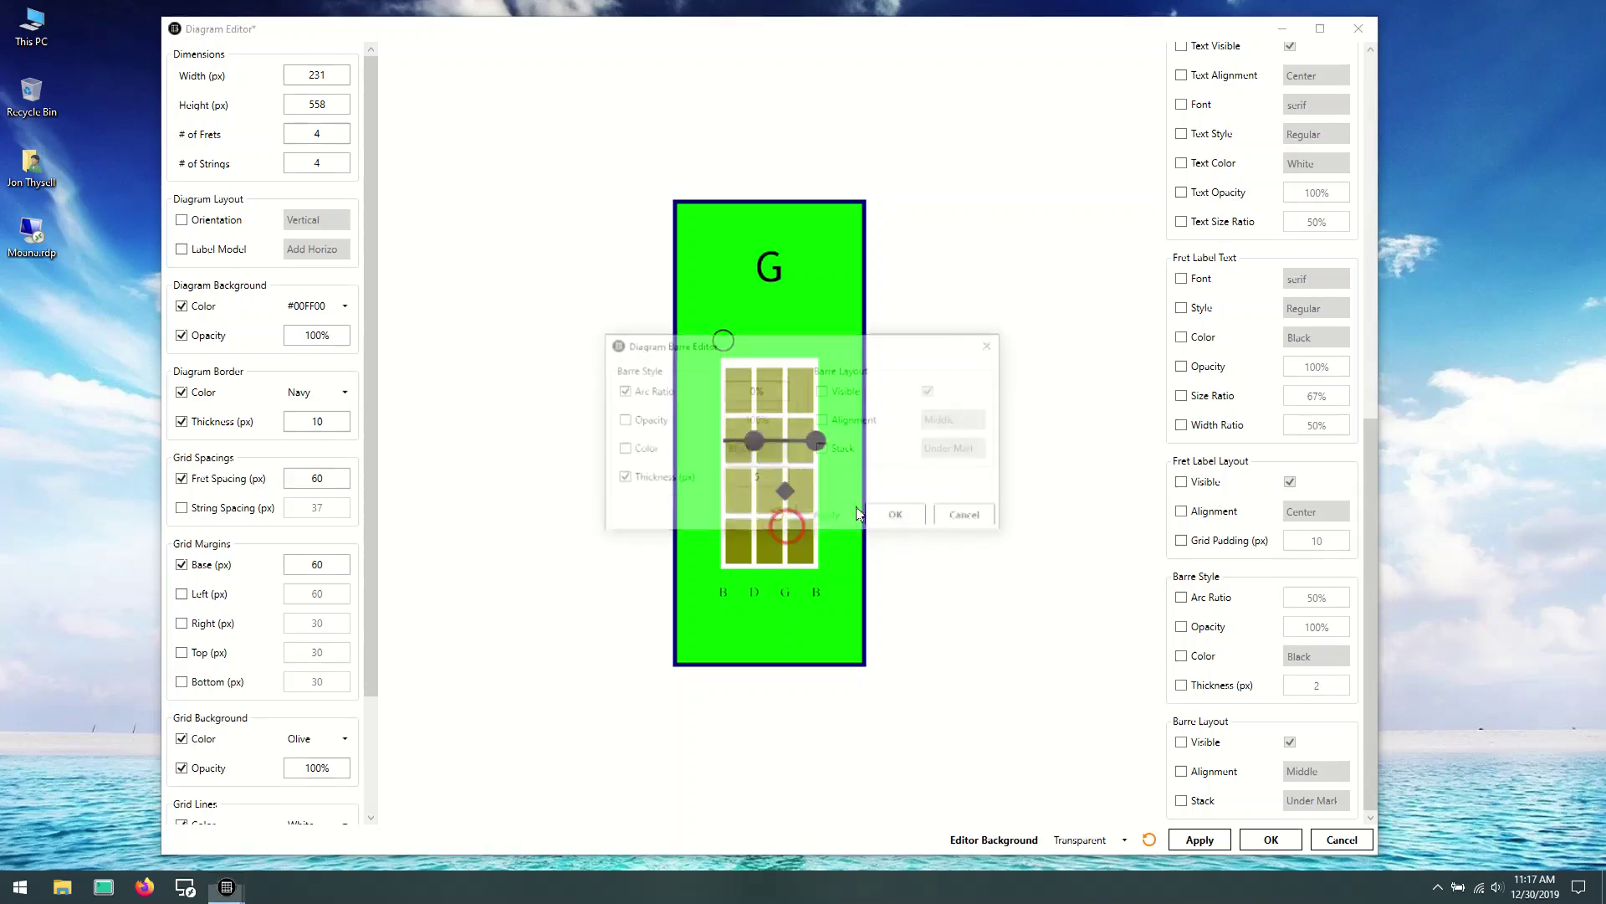
drag(842, 346, 1110, 191)
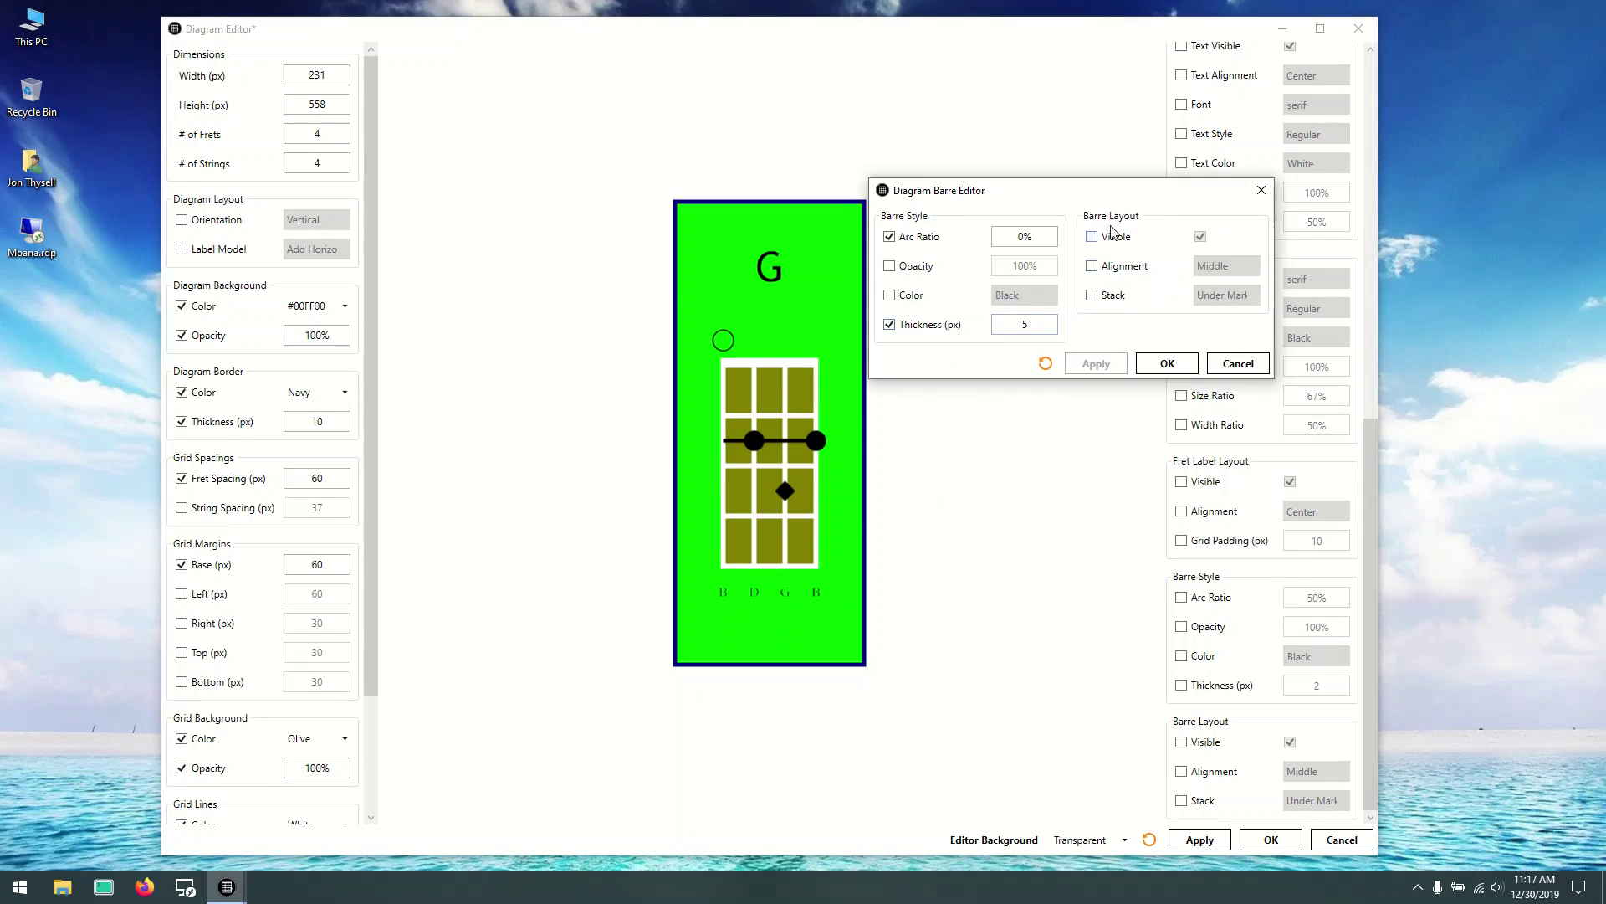
click(1125, 267)
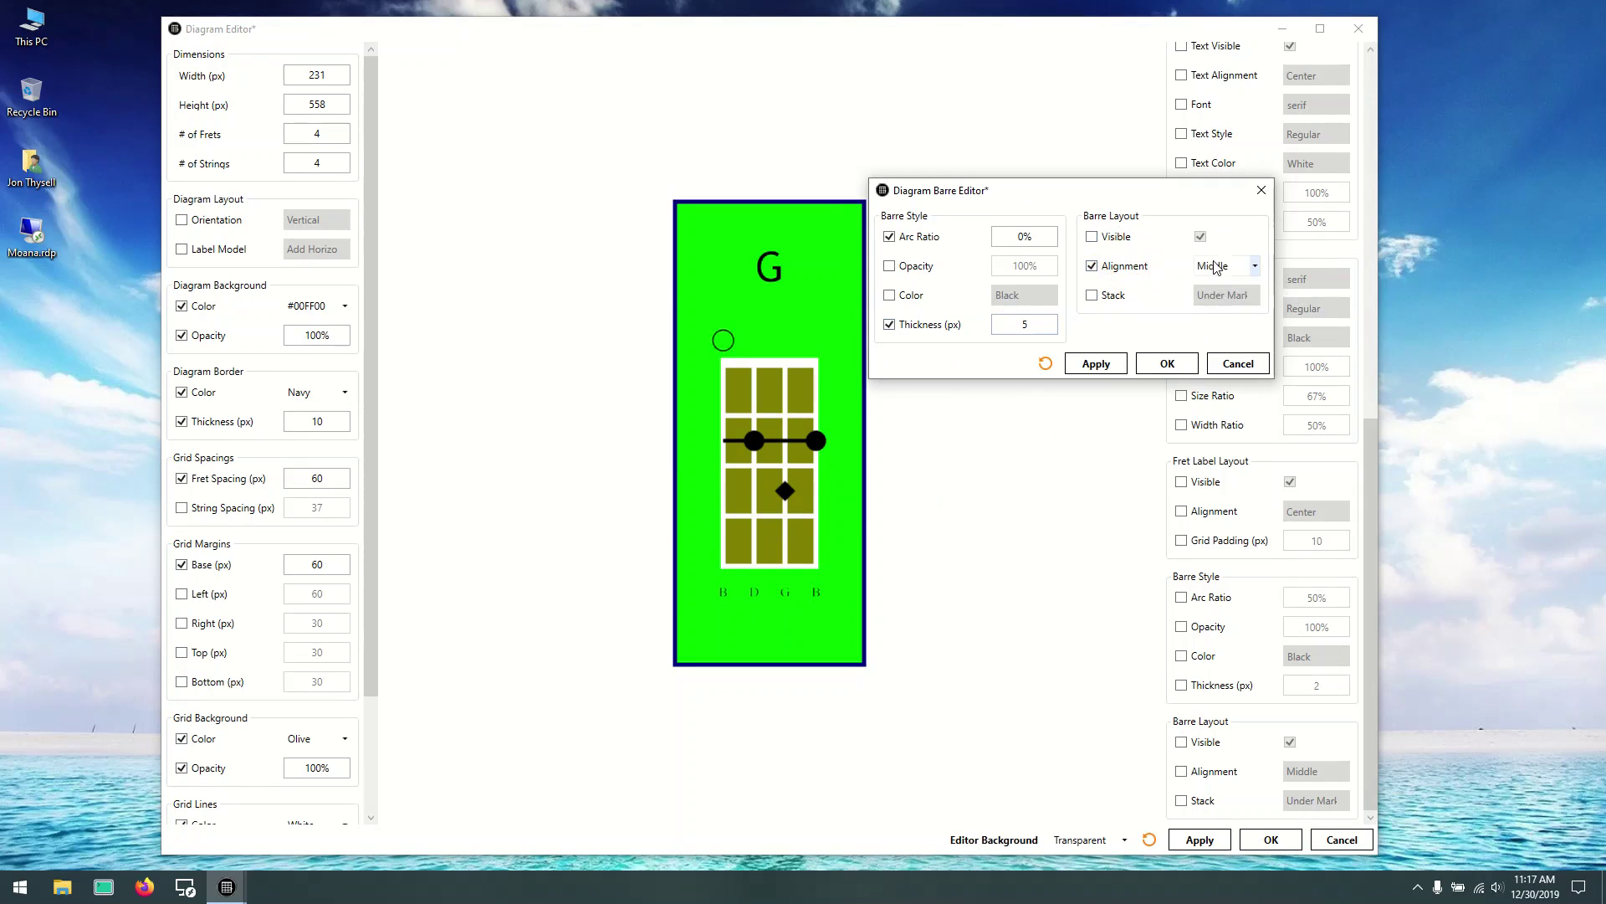
click(1215, 266)
click(1209, 282)
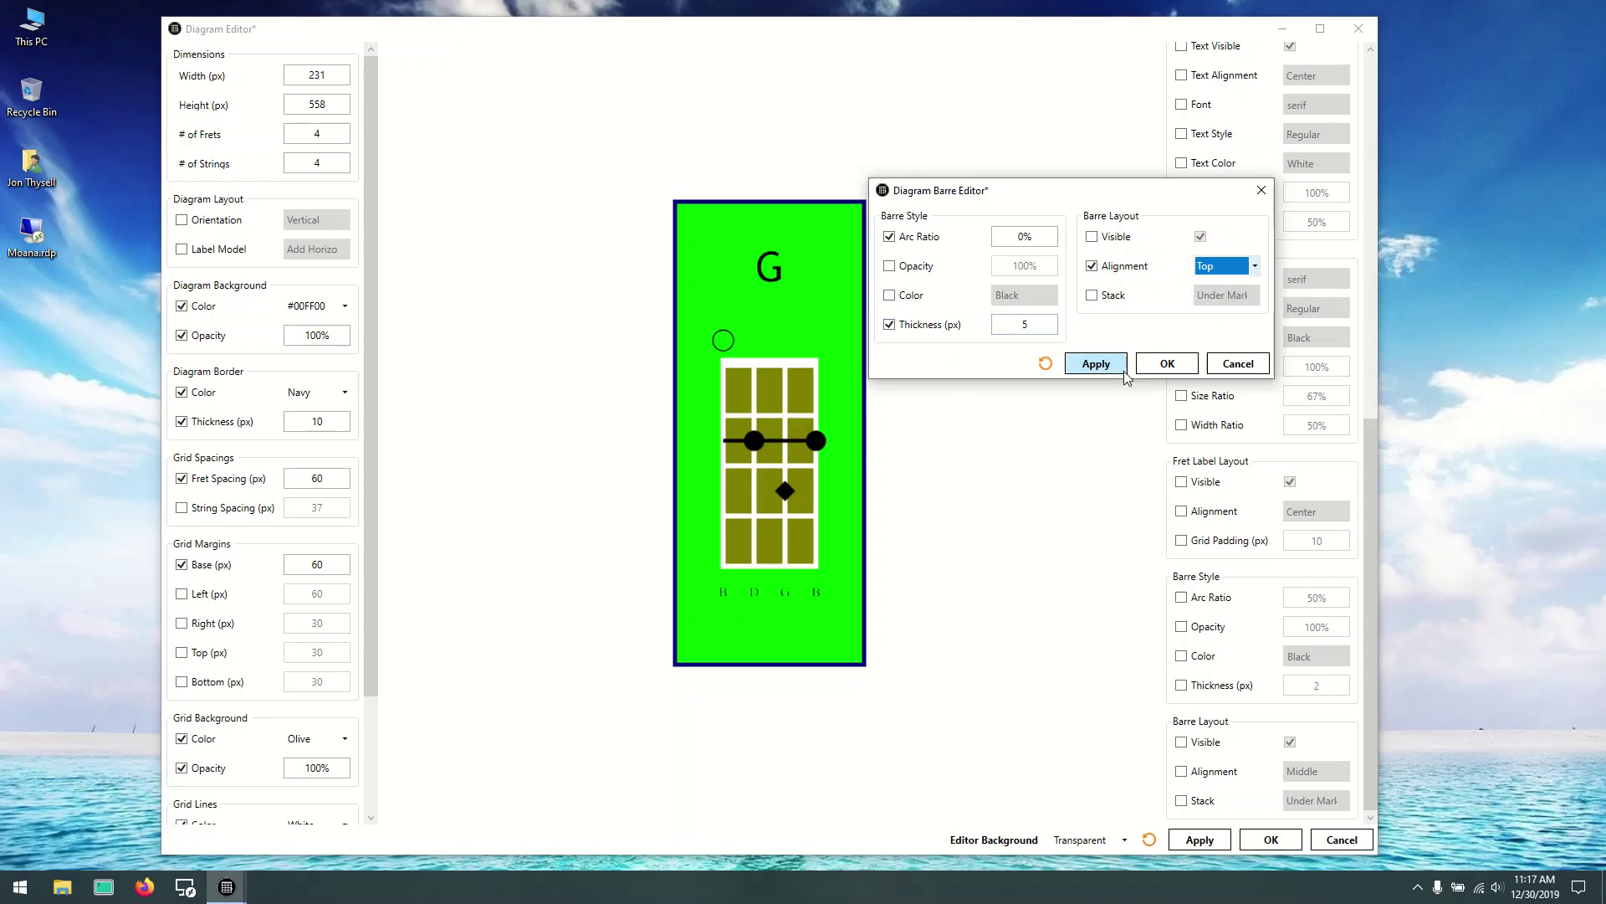
click(1168, 364)
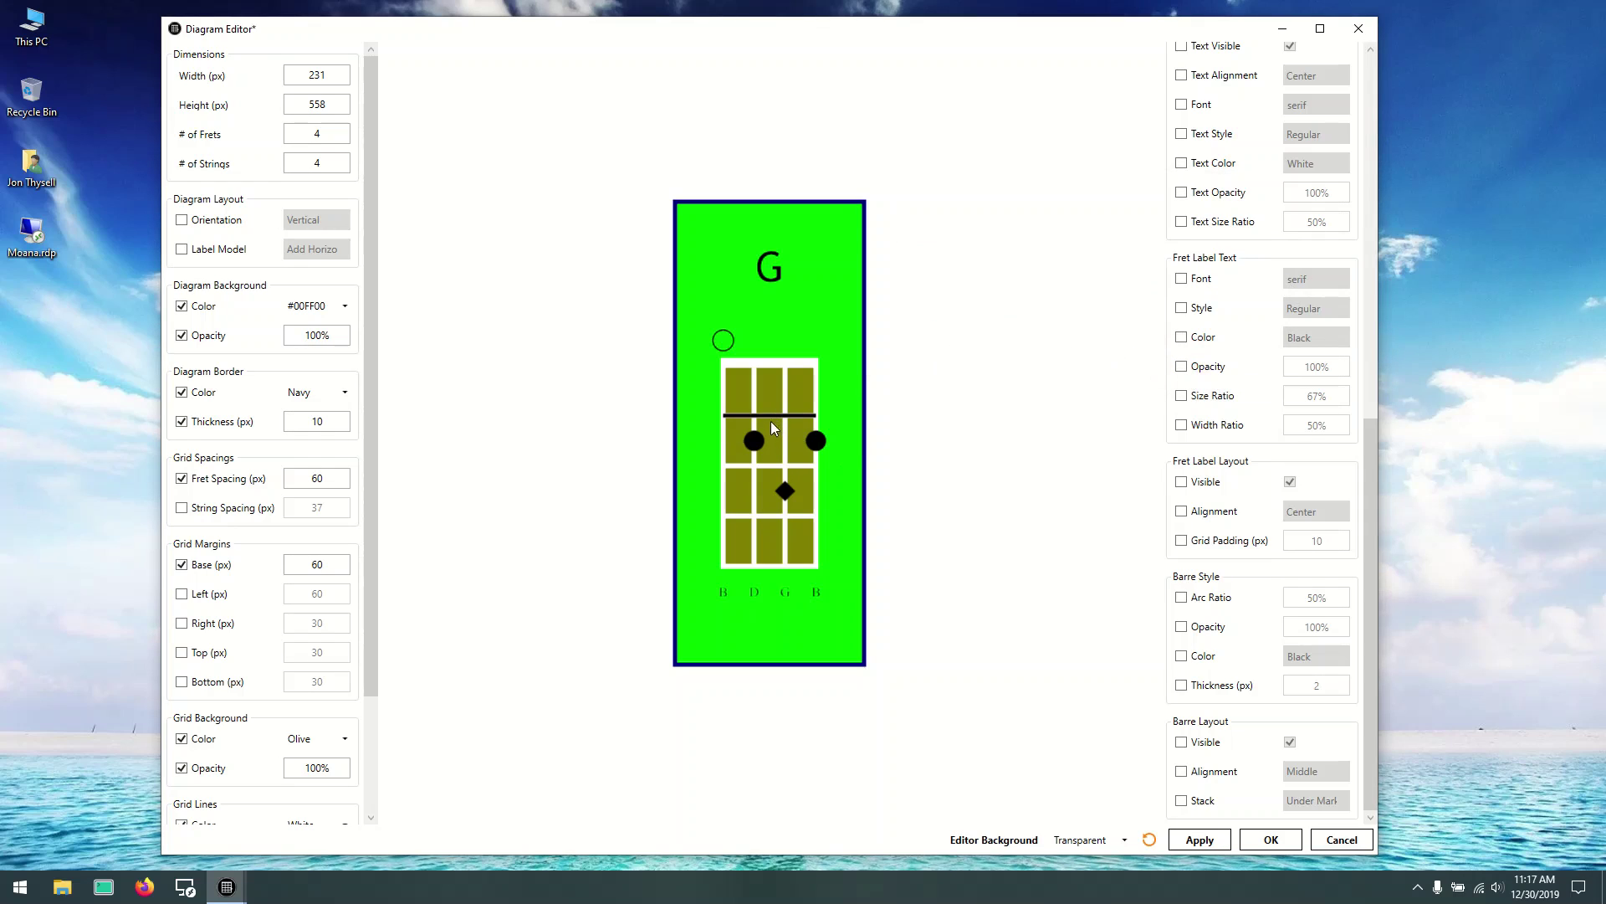
Step: Change the vertical alignment of the second-fret barre to Bottom
right_click(774, 423)
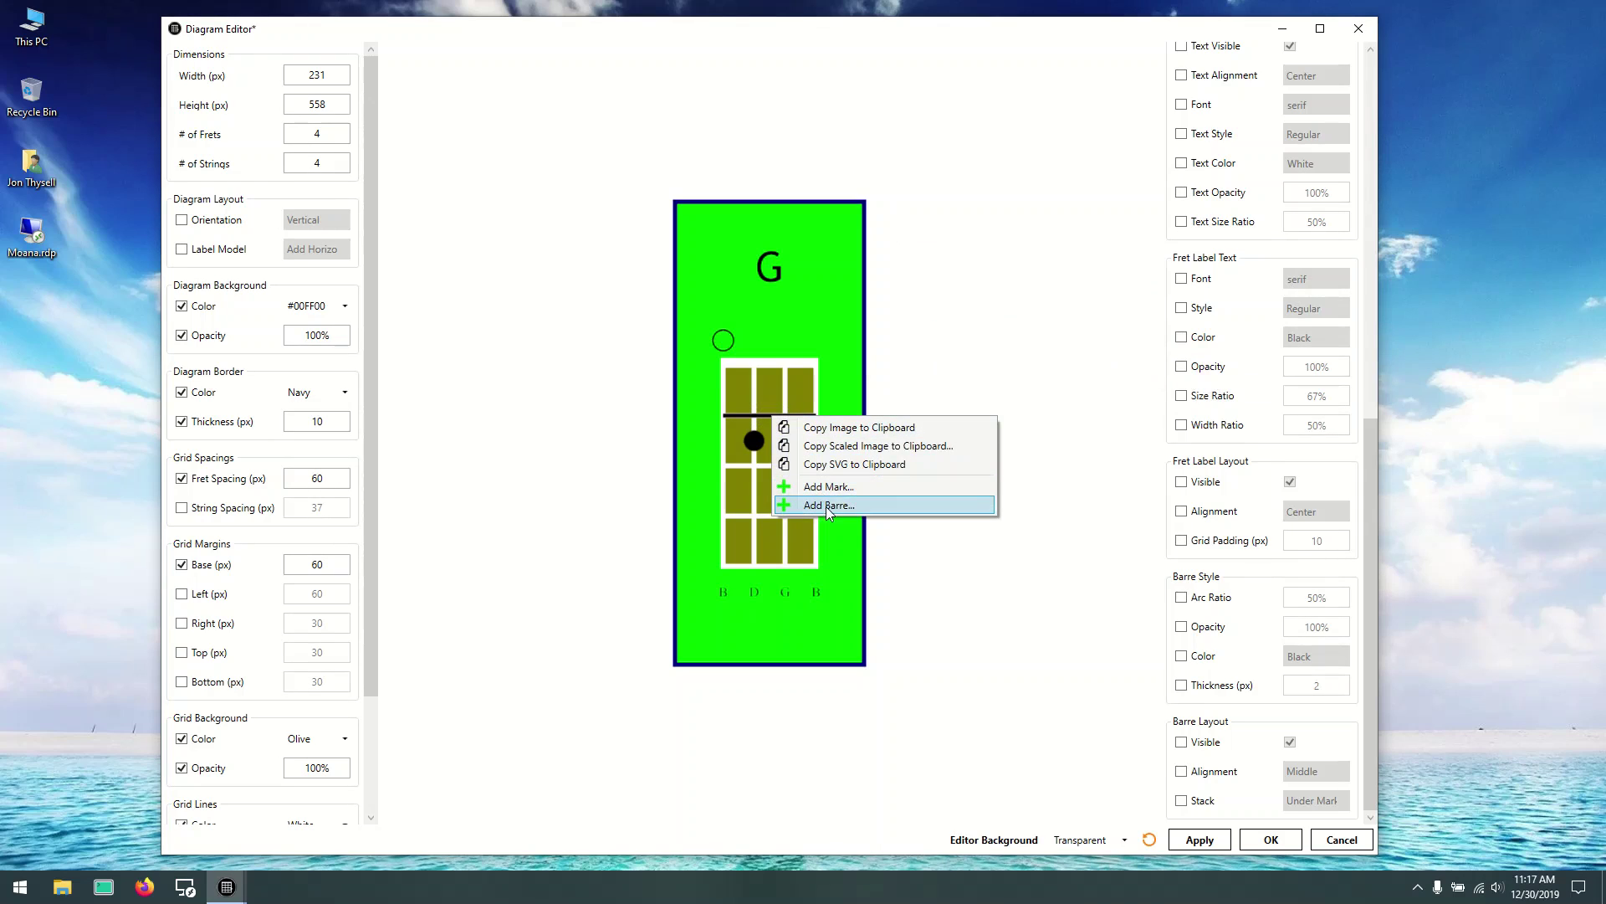
right_click(742, 432)
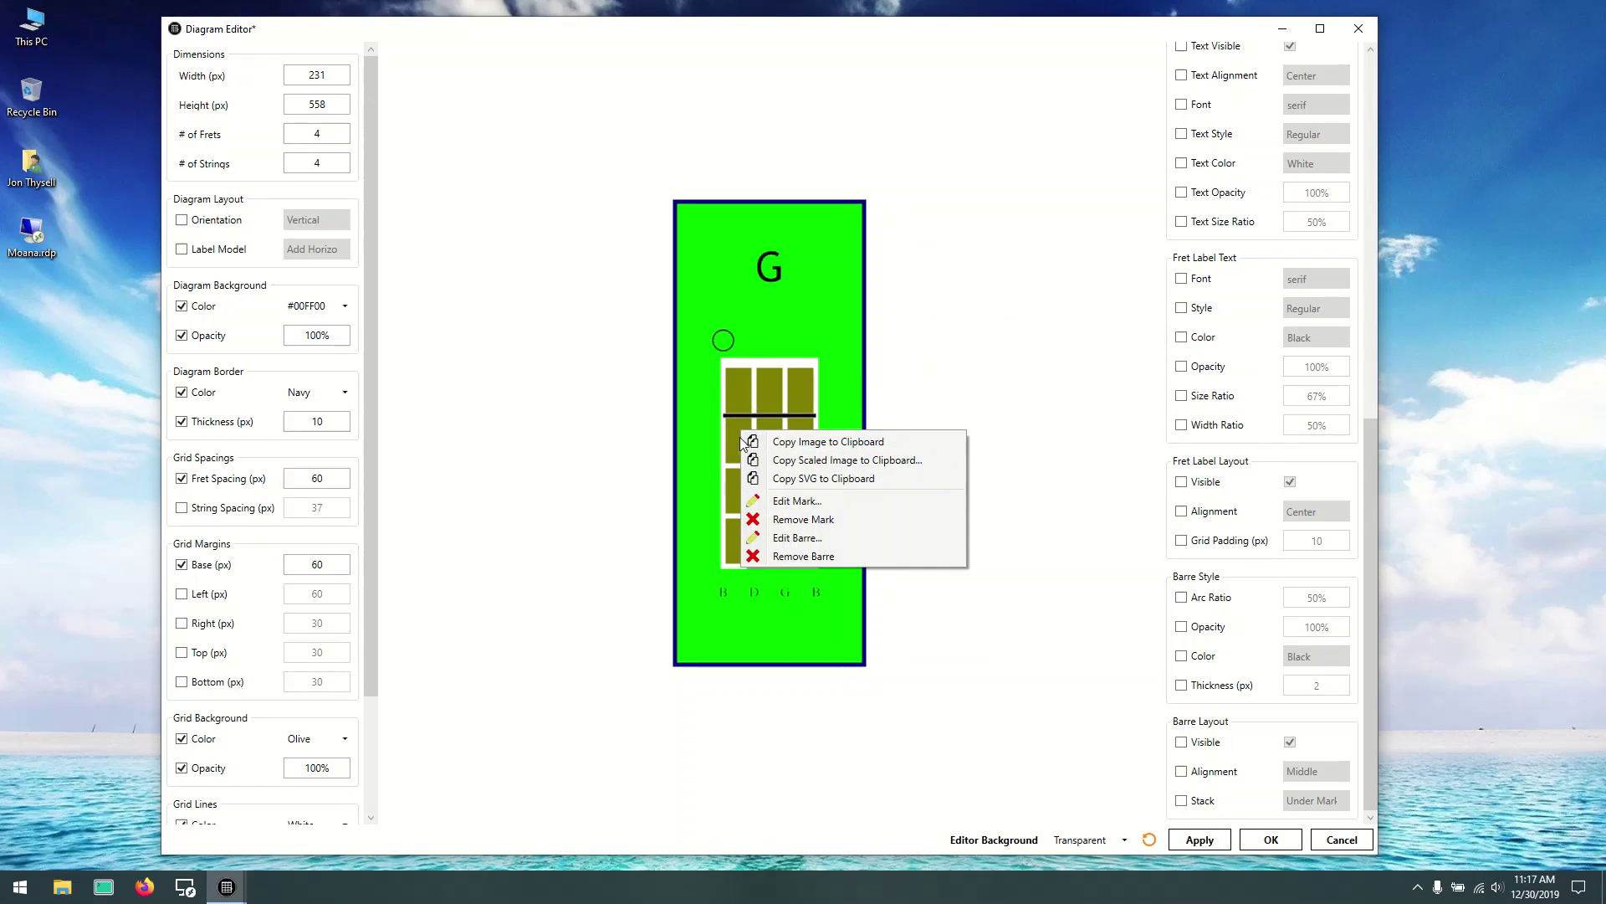
key(Escape)
right_click(735, 414)
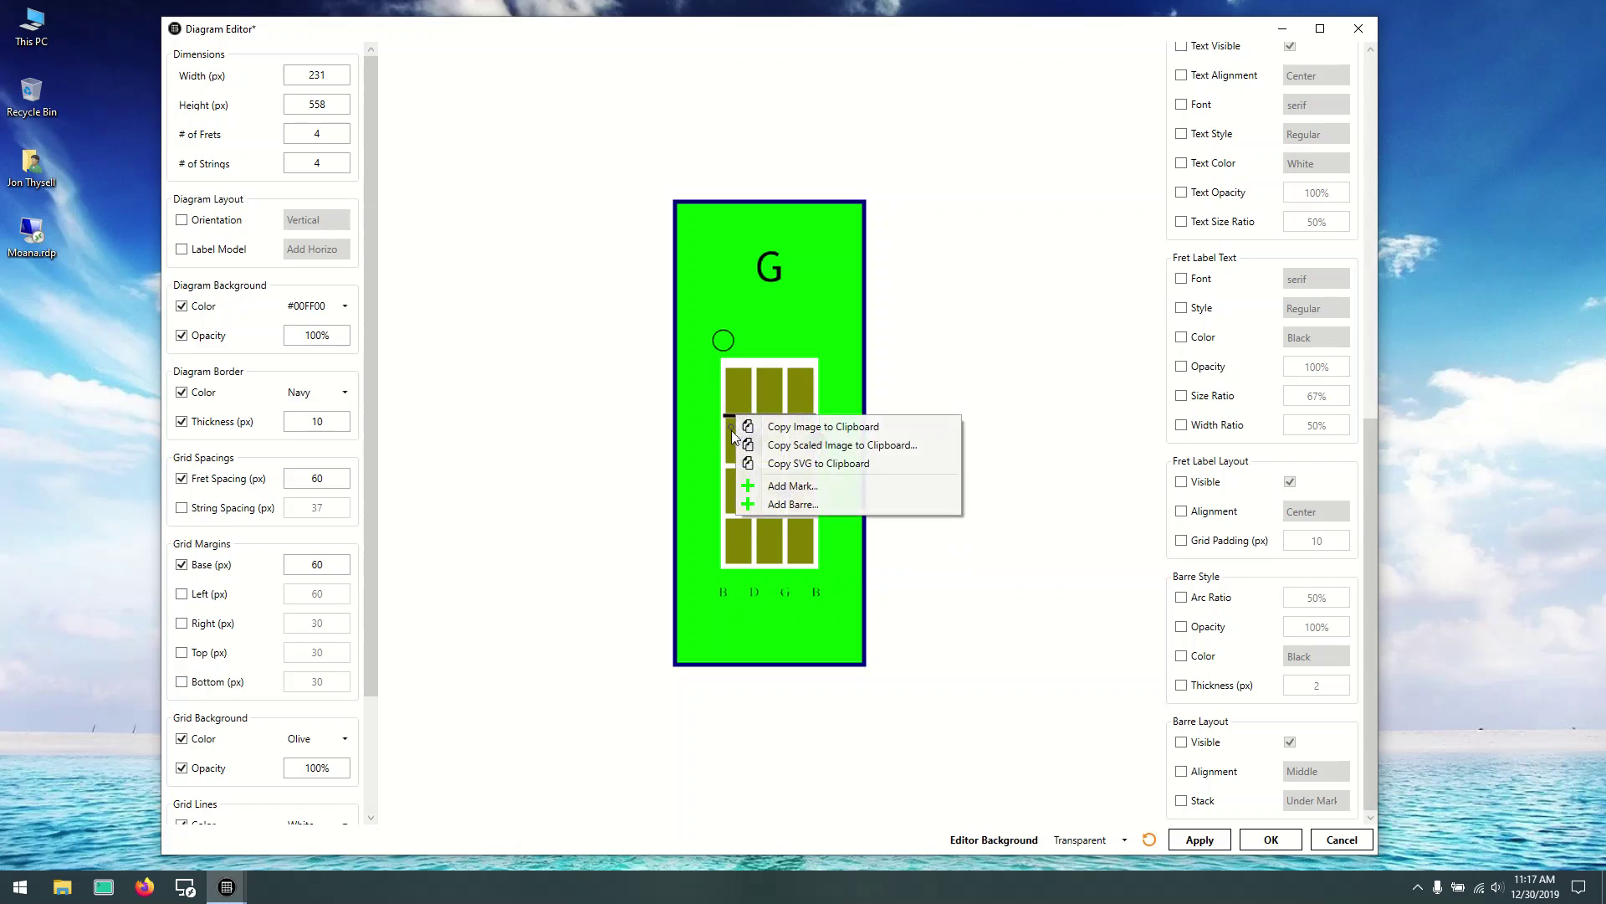
right_click(734, 434)
click(790, 524)
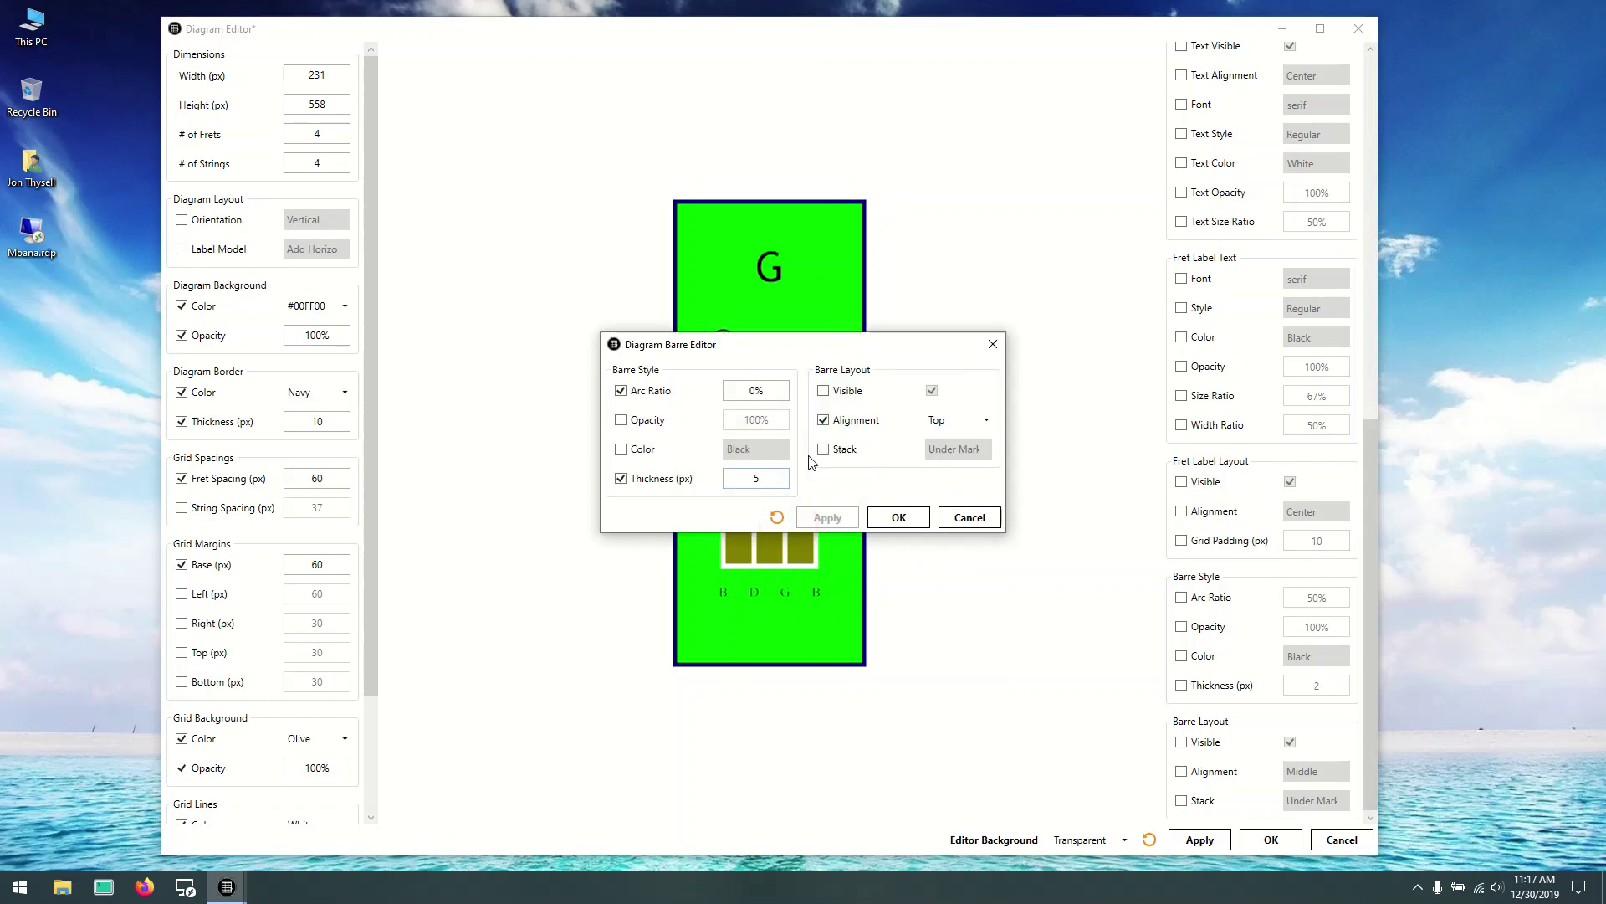
drag(863, 345, 1210, 229)
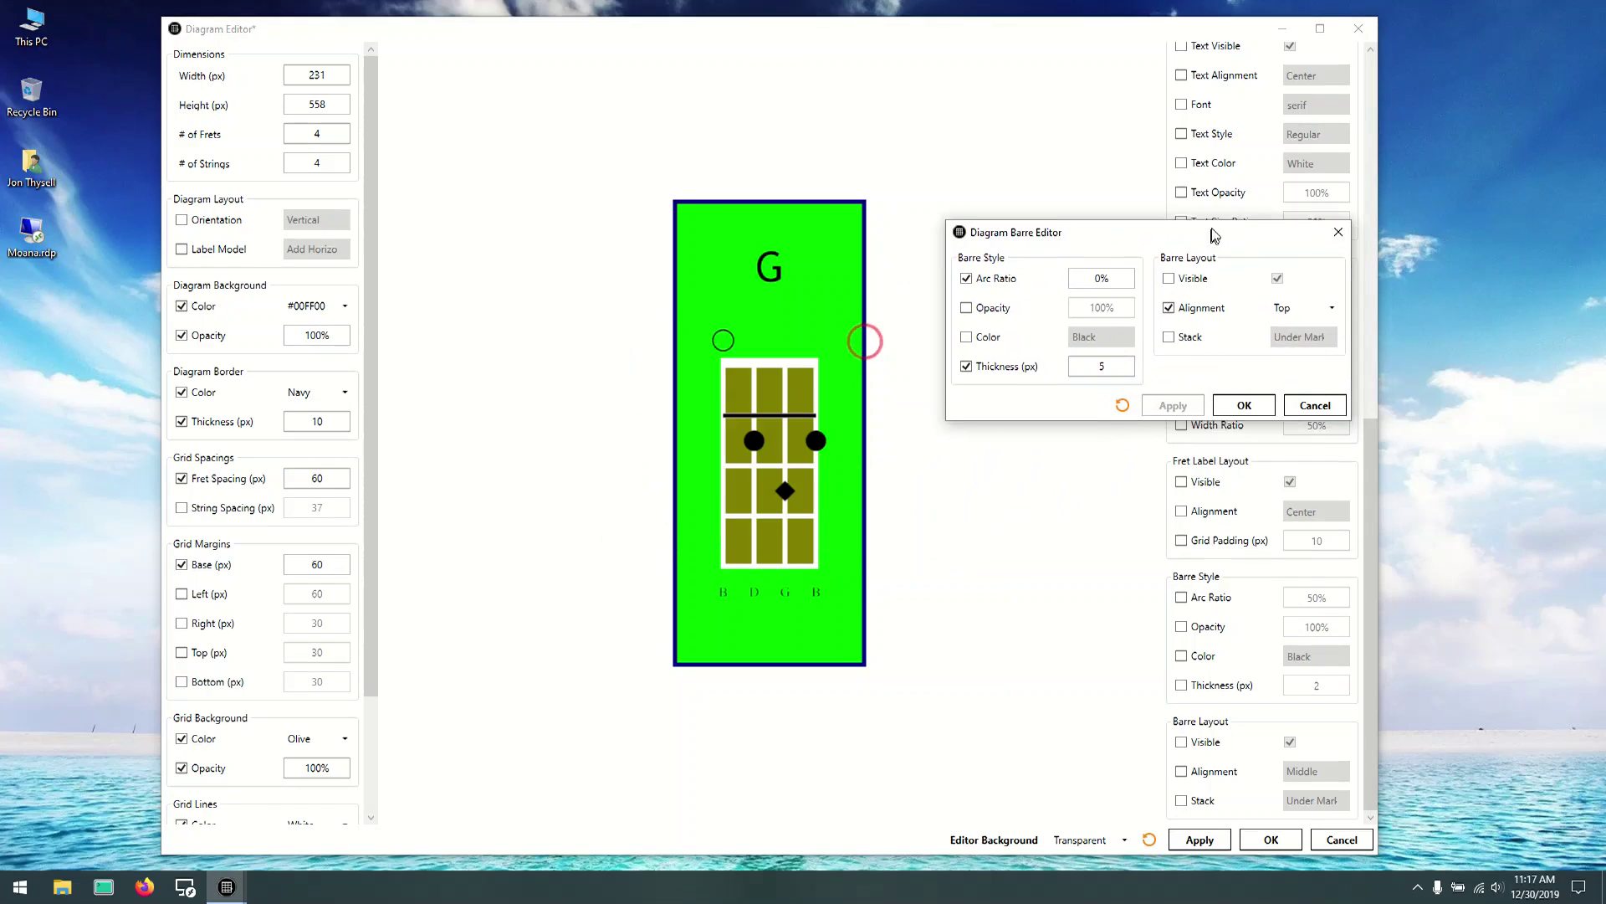
click(1332, 304)
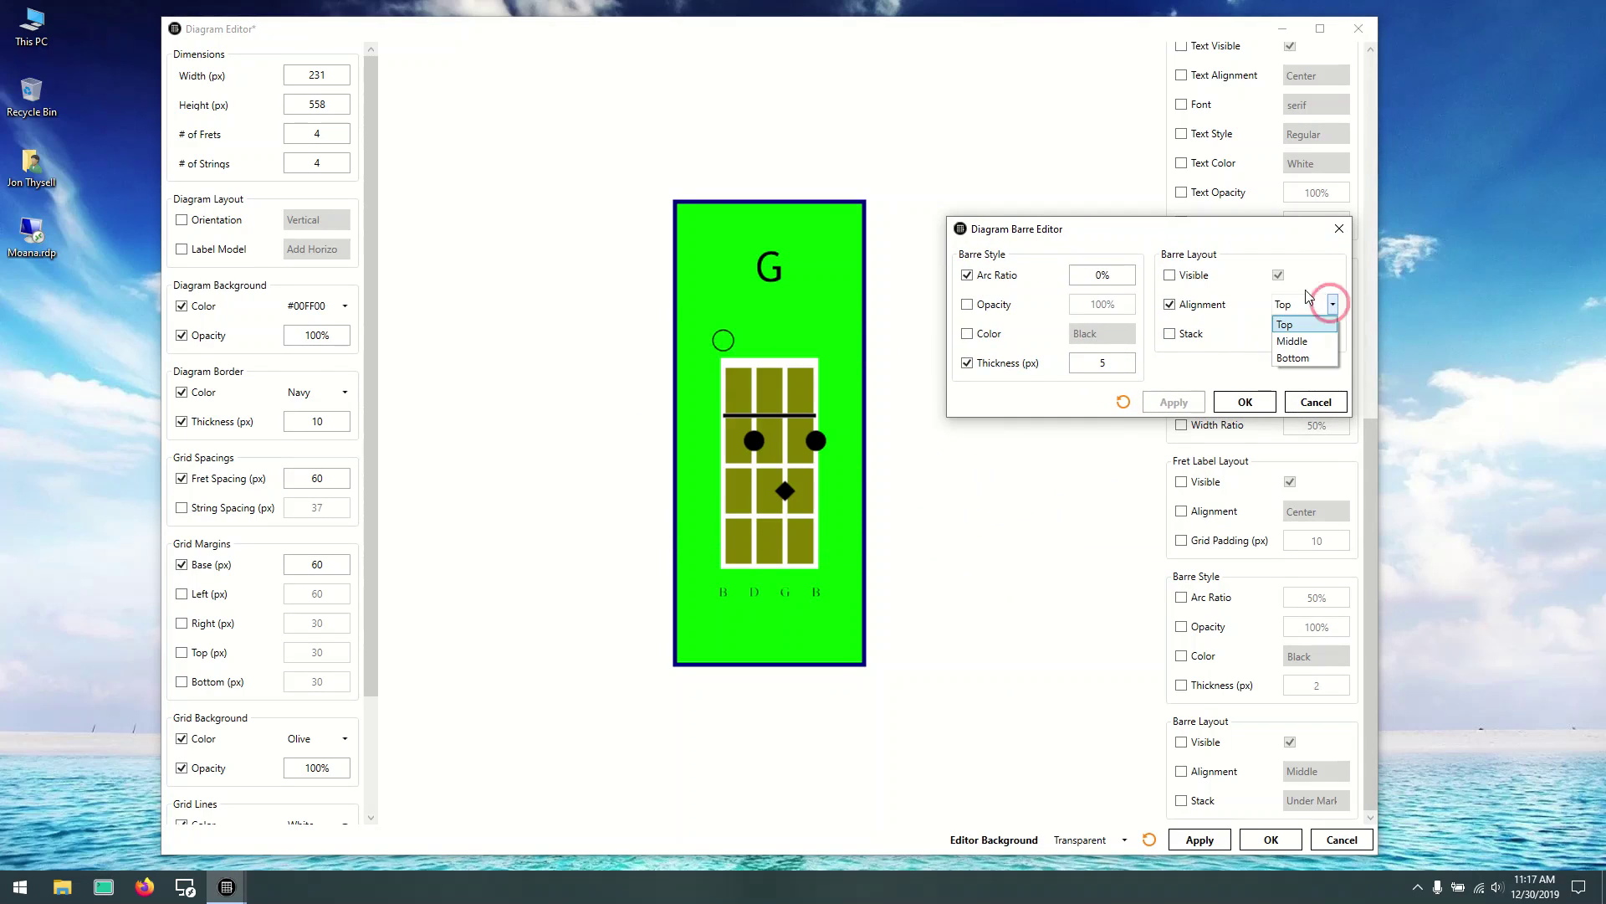
click(1308, 341)
click(1245, 402)
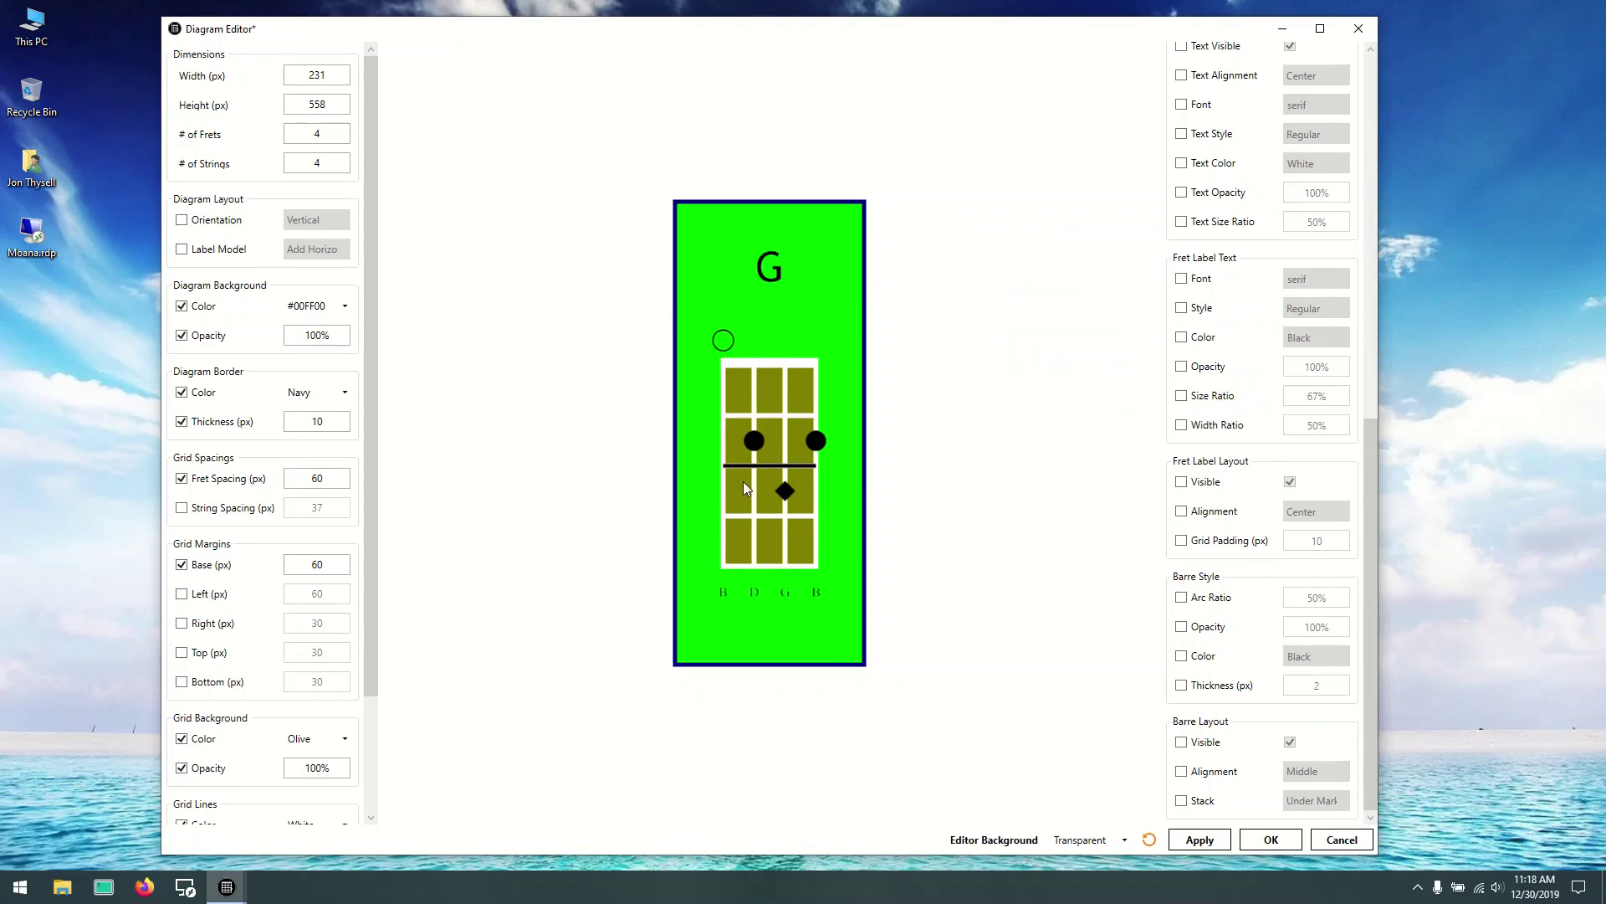
Step: Return the second-fret barre to its default Middle alignment
right_click(735, 448)
click(794, 533)
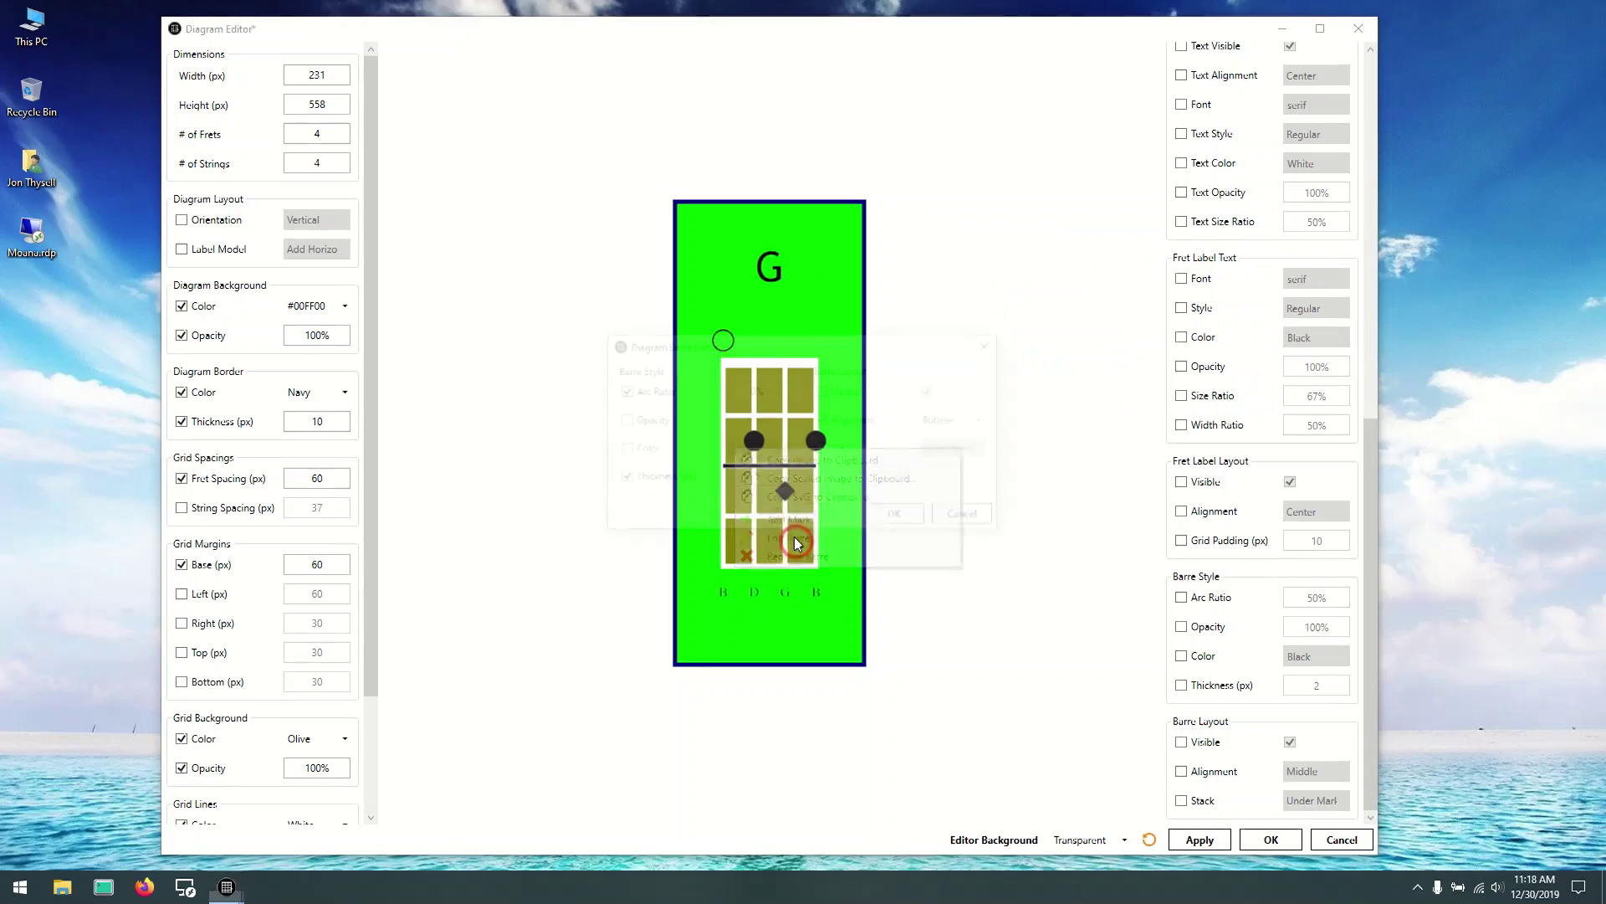
drag(824, 344, 1091, 250)
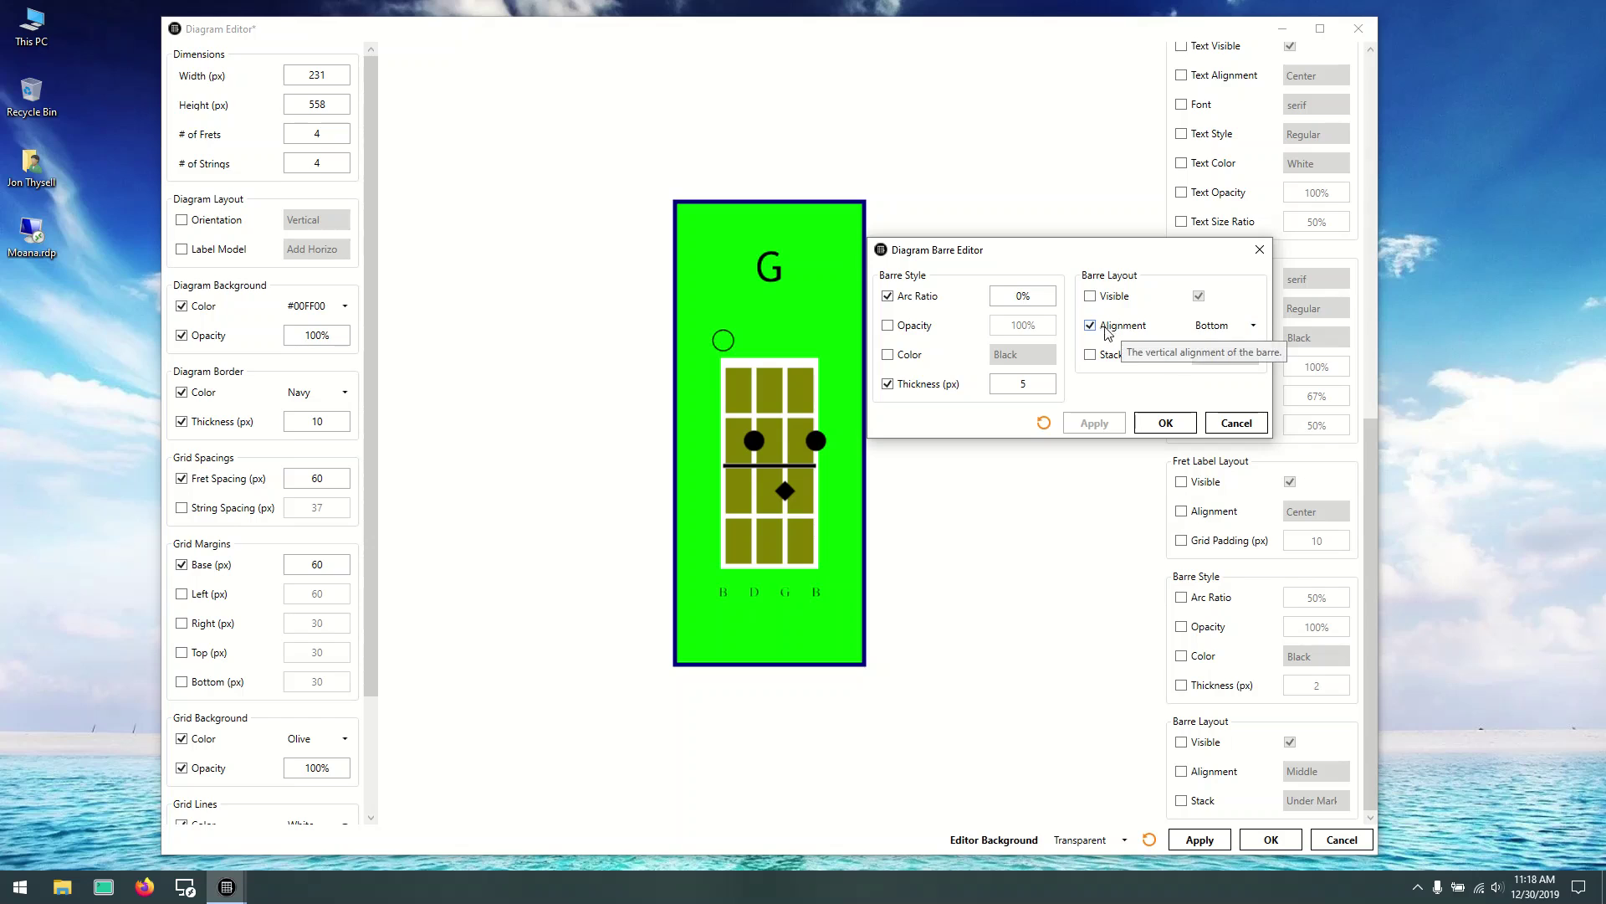
click(1130, 338)
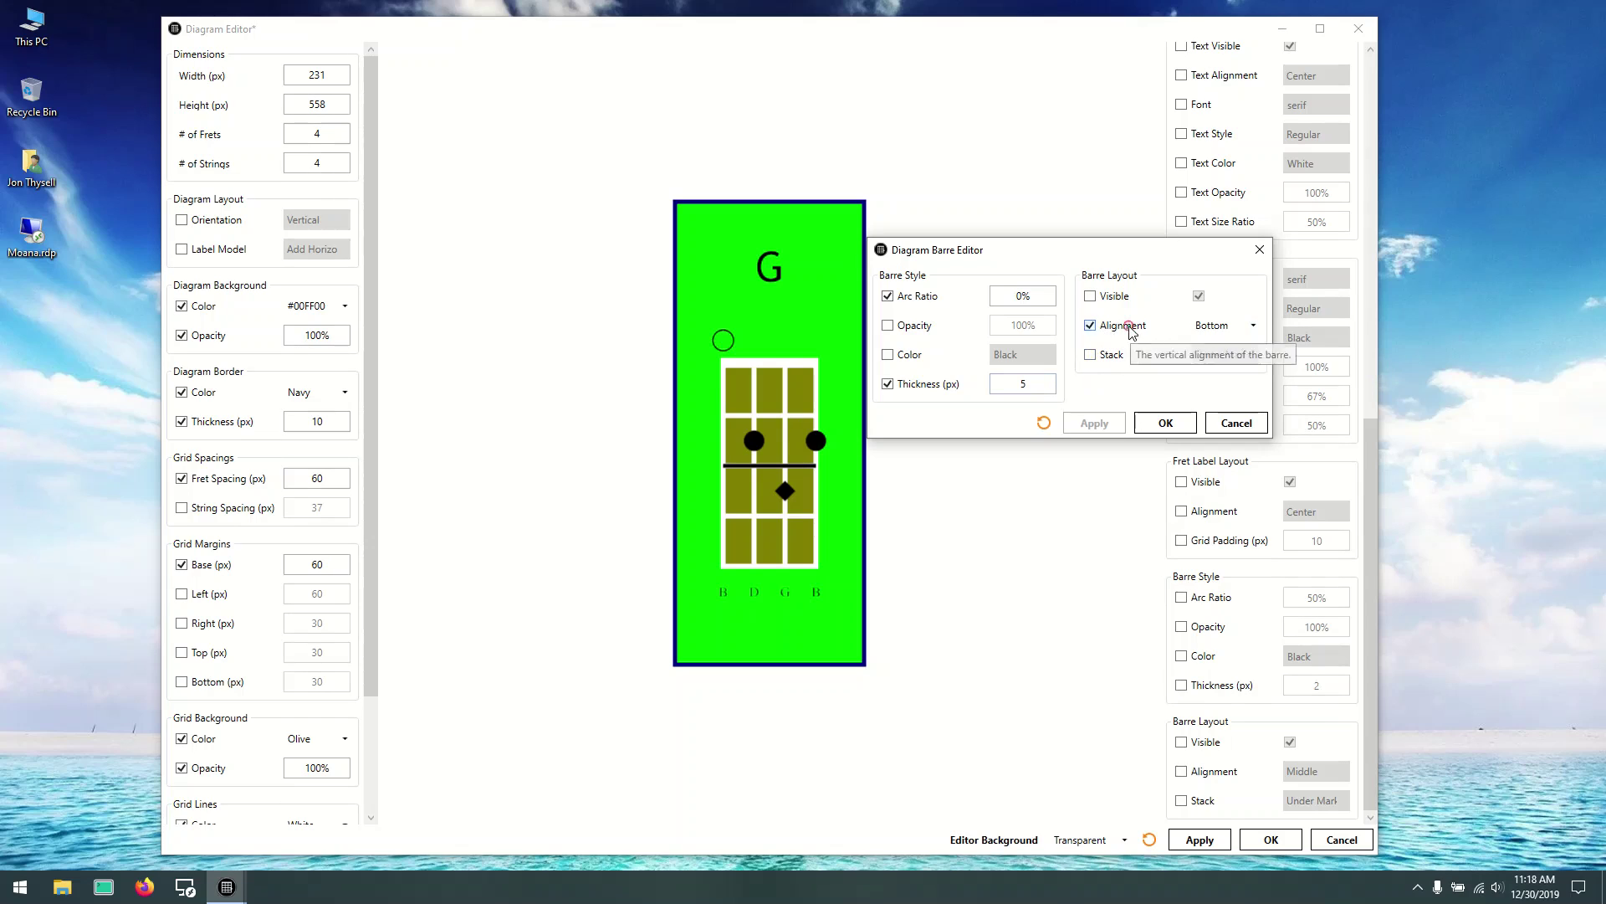
click(1165, 423)
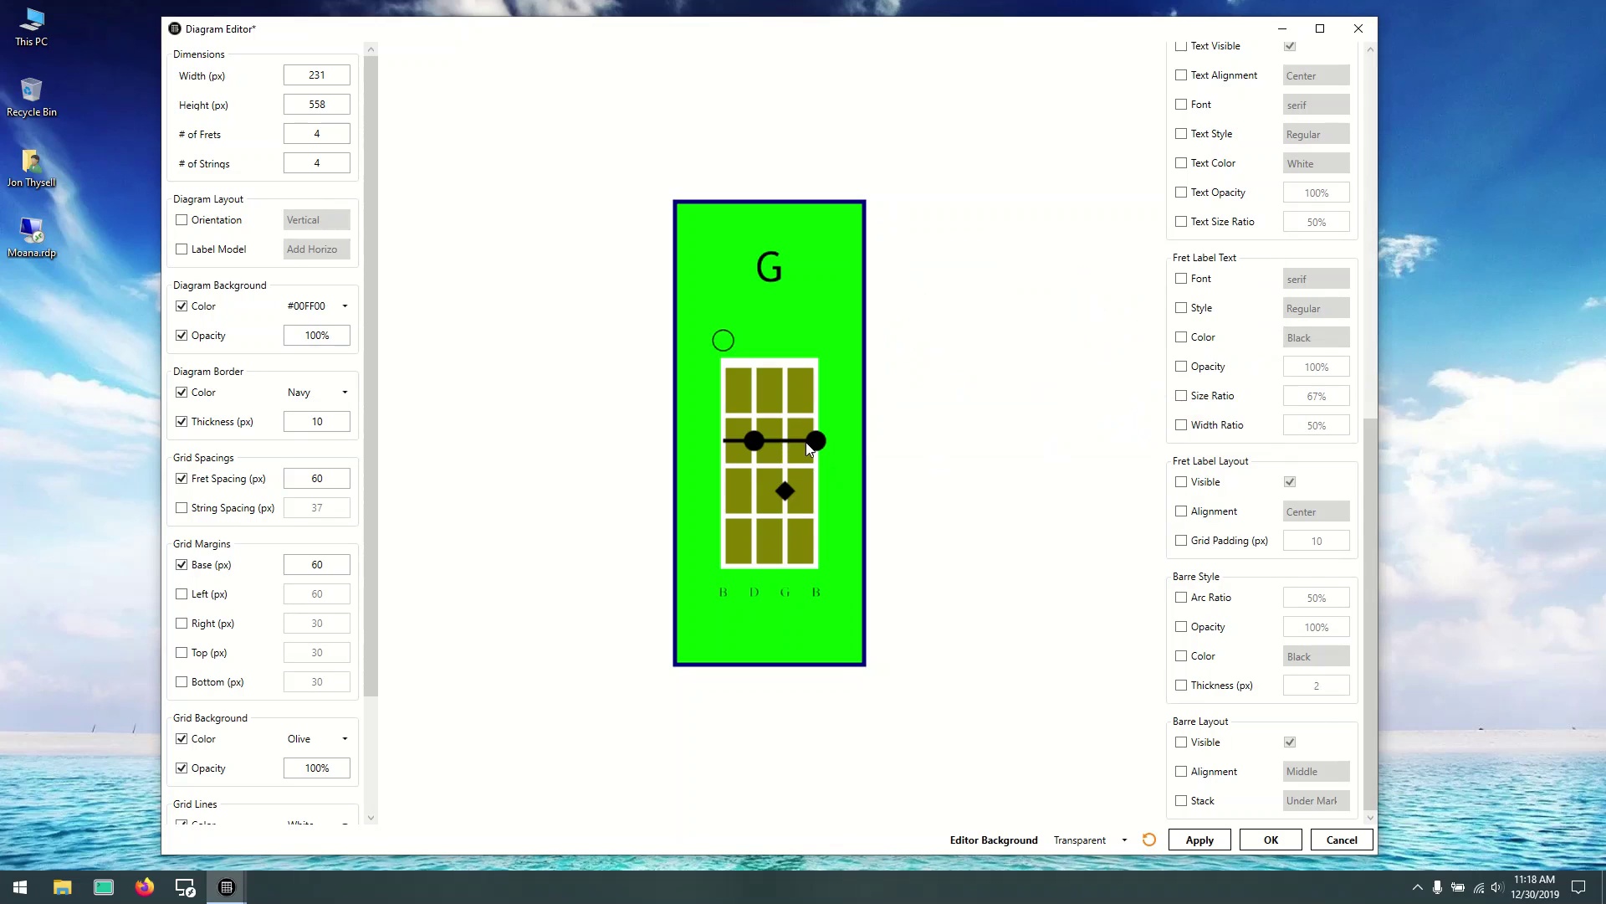
Step: Override the background color of the second-fret mark on the D string and set it to Gray
right_click(755, 450)
click(816, 514)
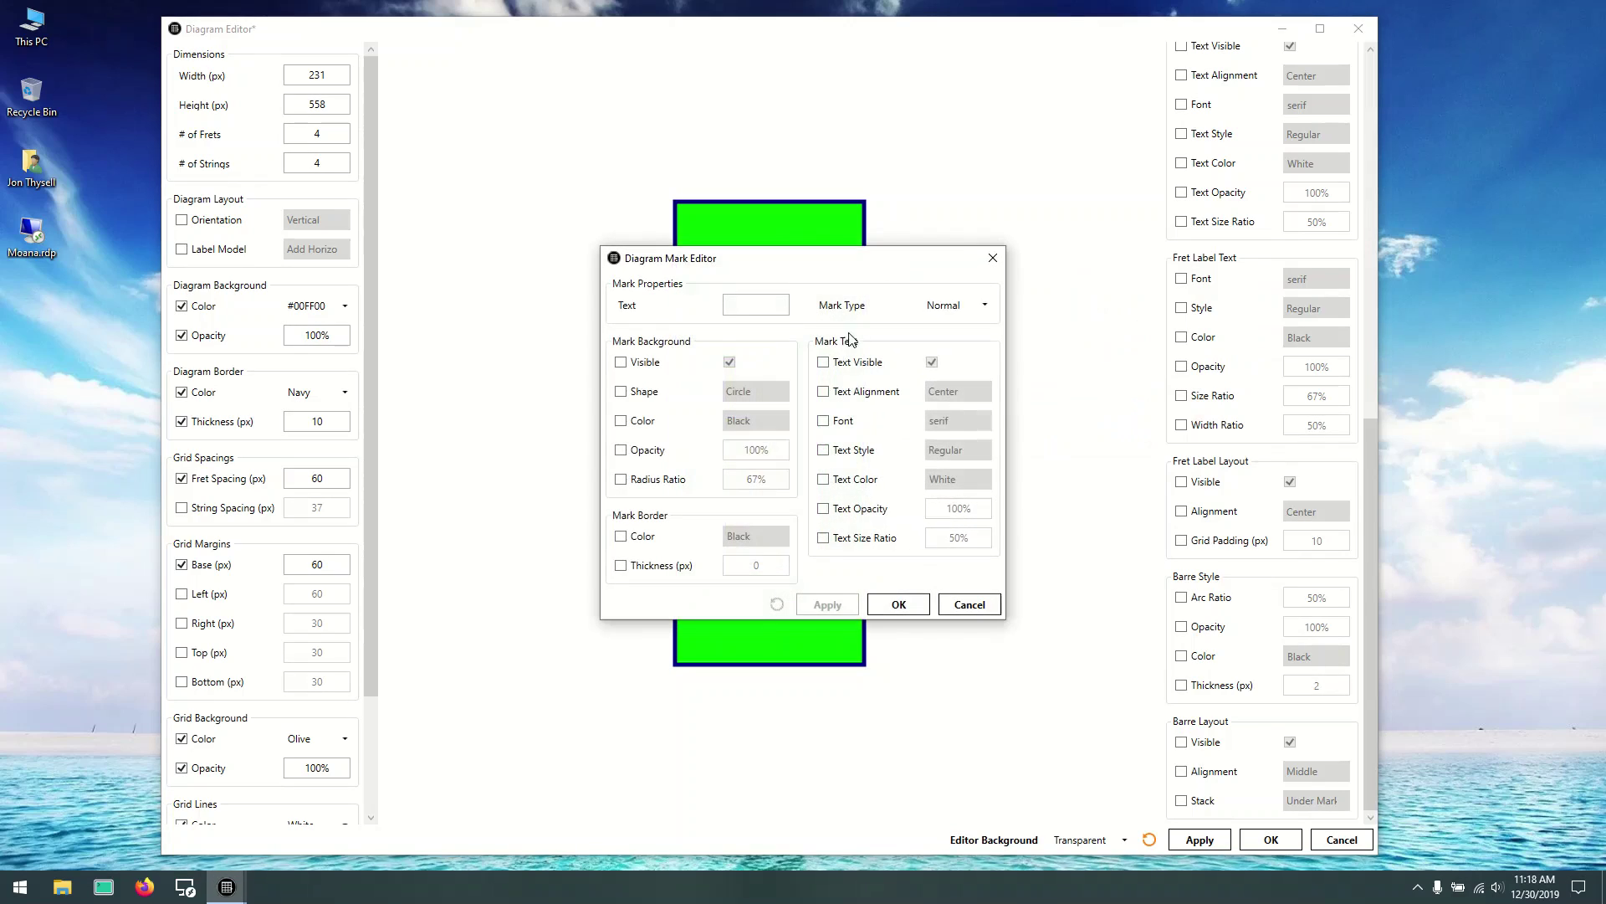
click(645, 421)
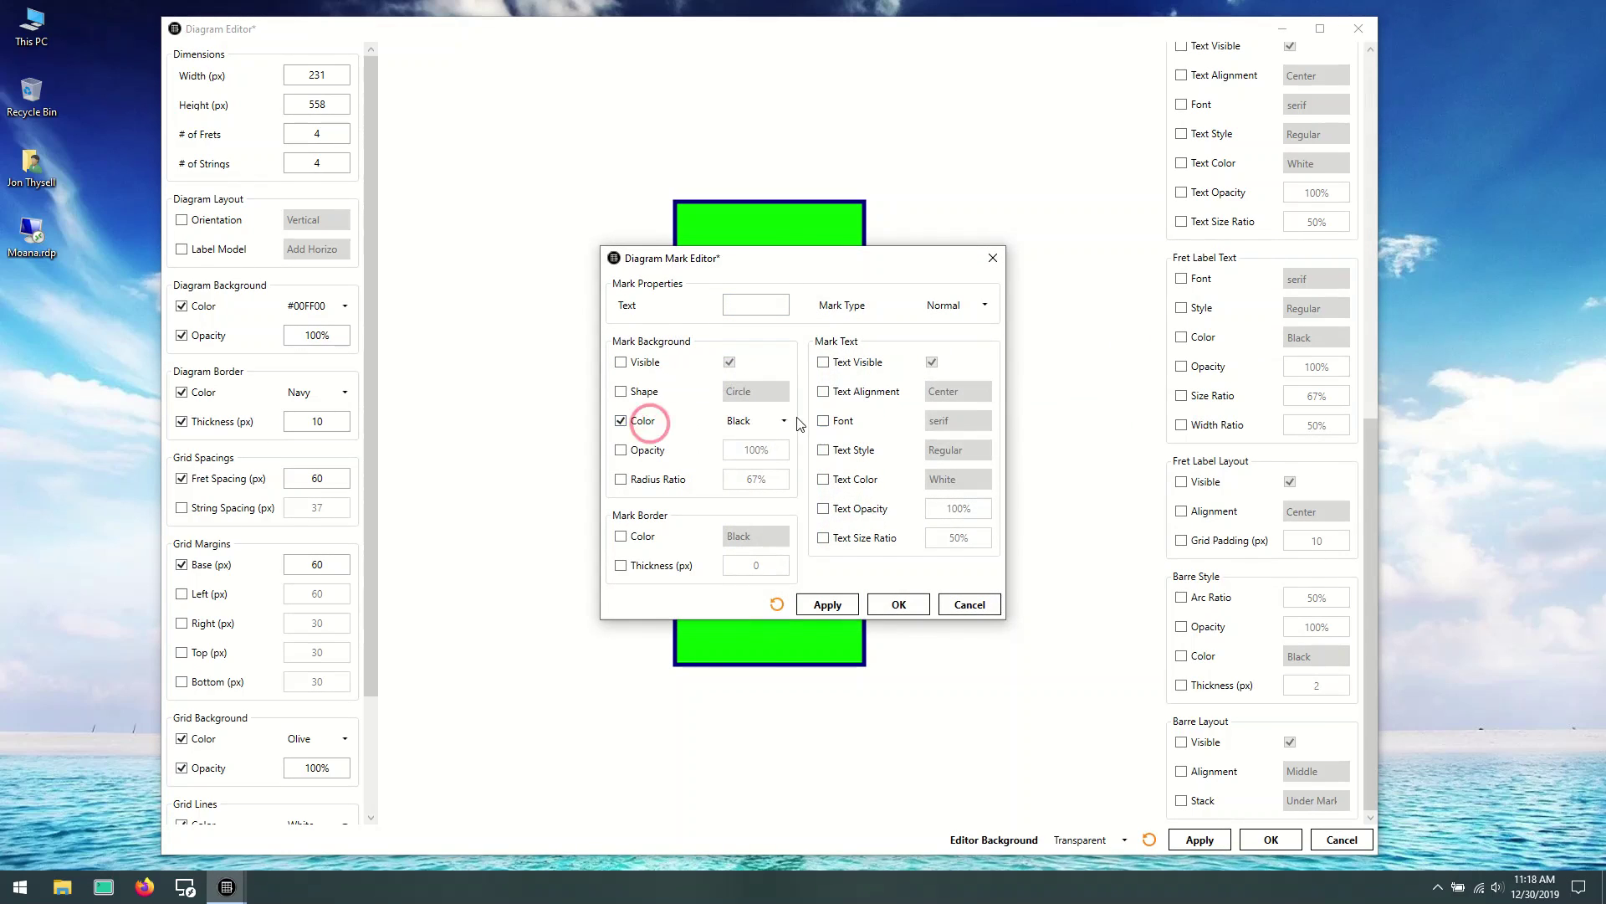
click(784, 420)
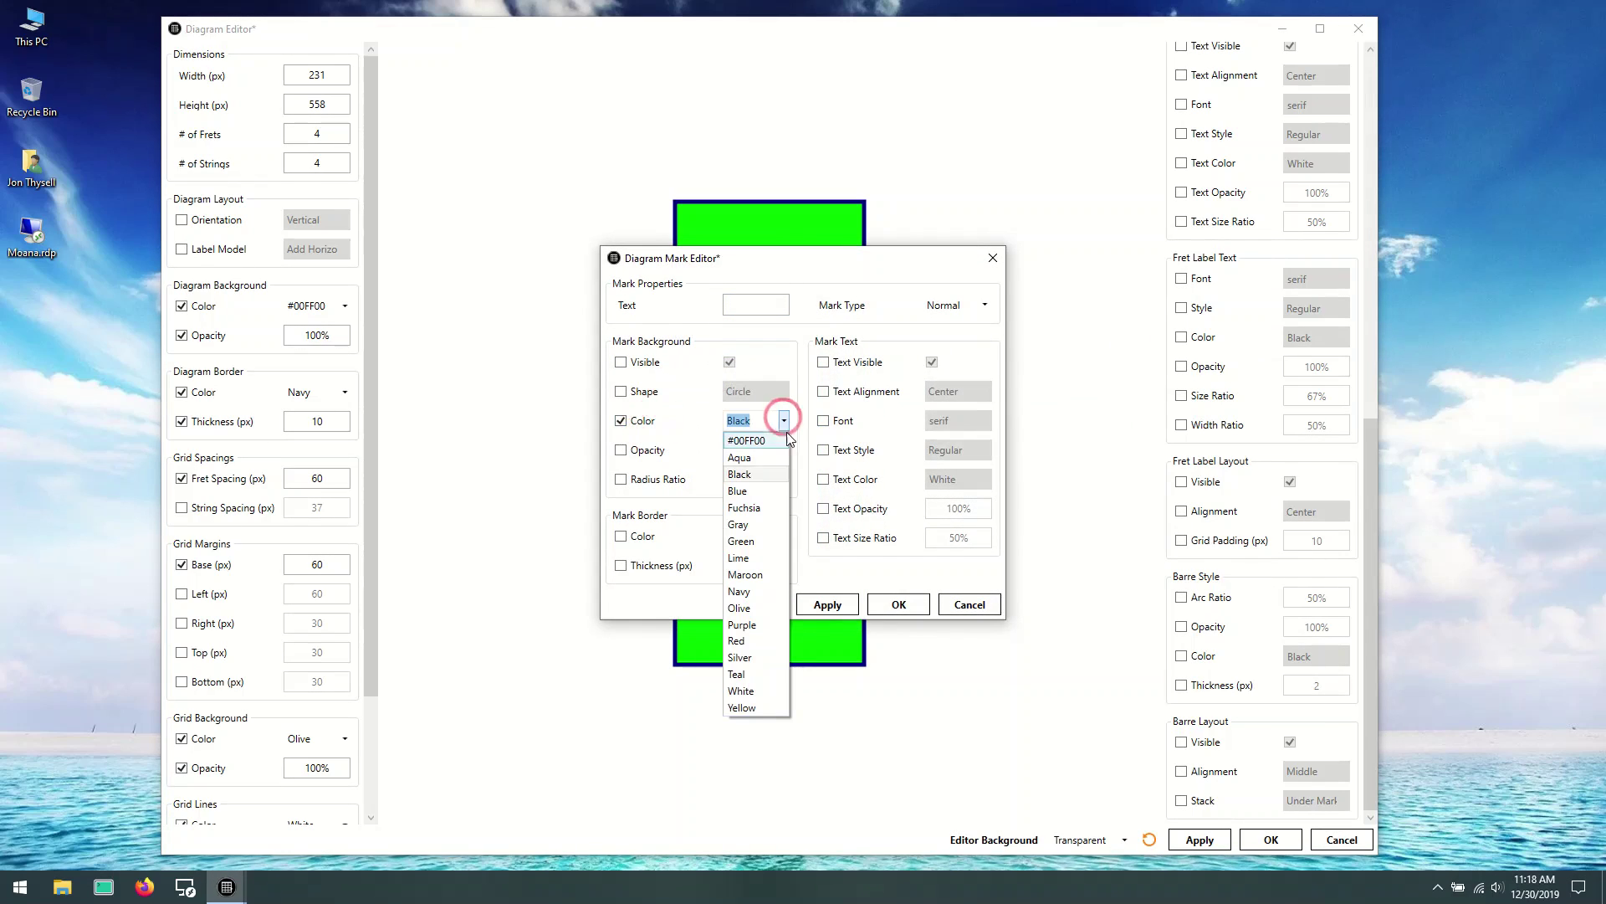
click(751, 522)
click(899, 604)
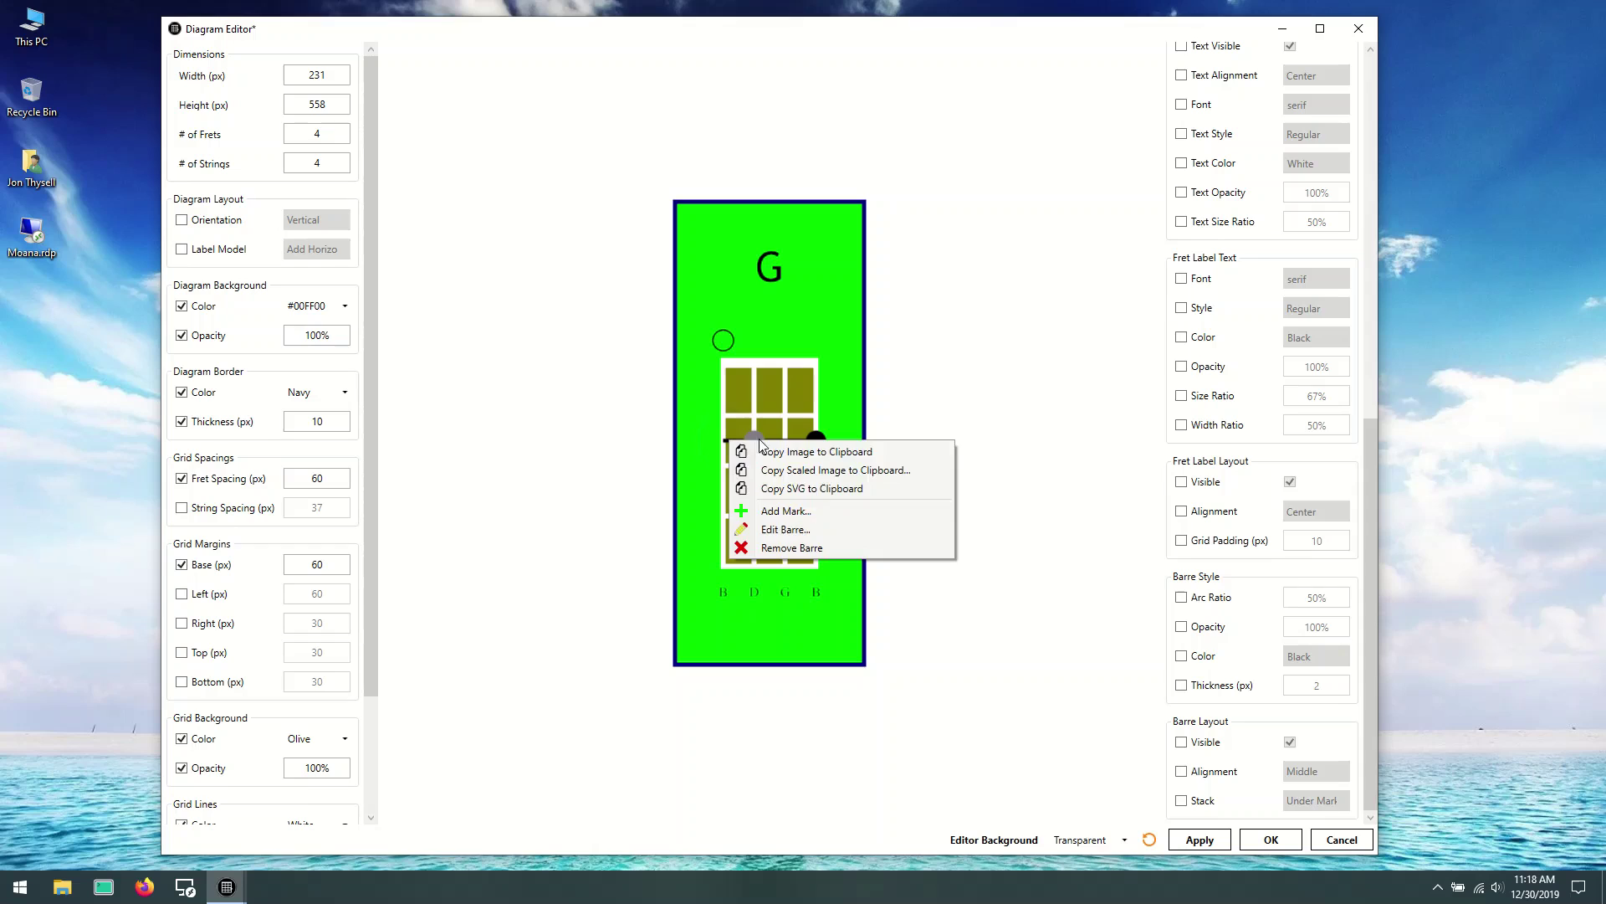
Step: Override the stacking of the second-fret barre and set it to Over Marks
click(809, 529)
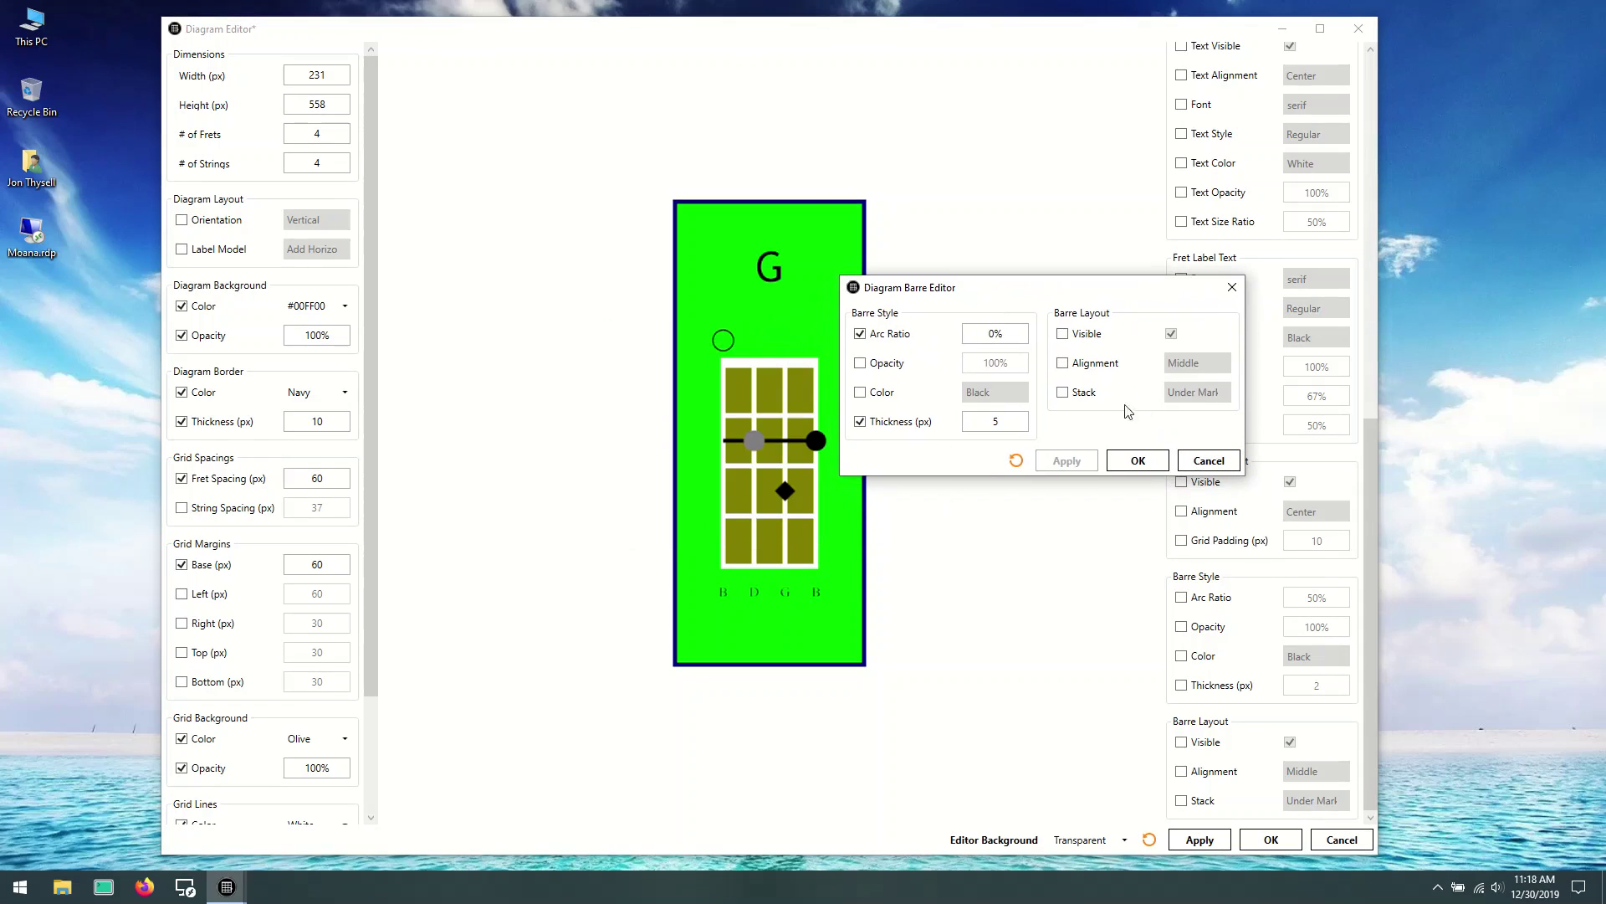
click(1071, 390)
click(1225, 393)
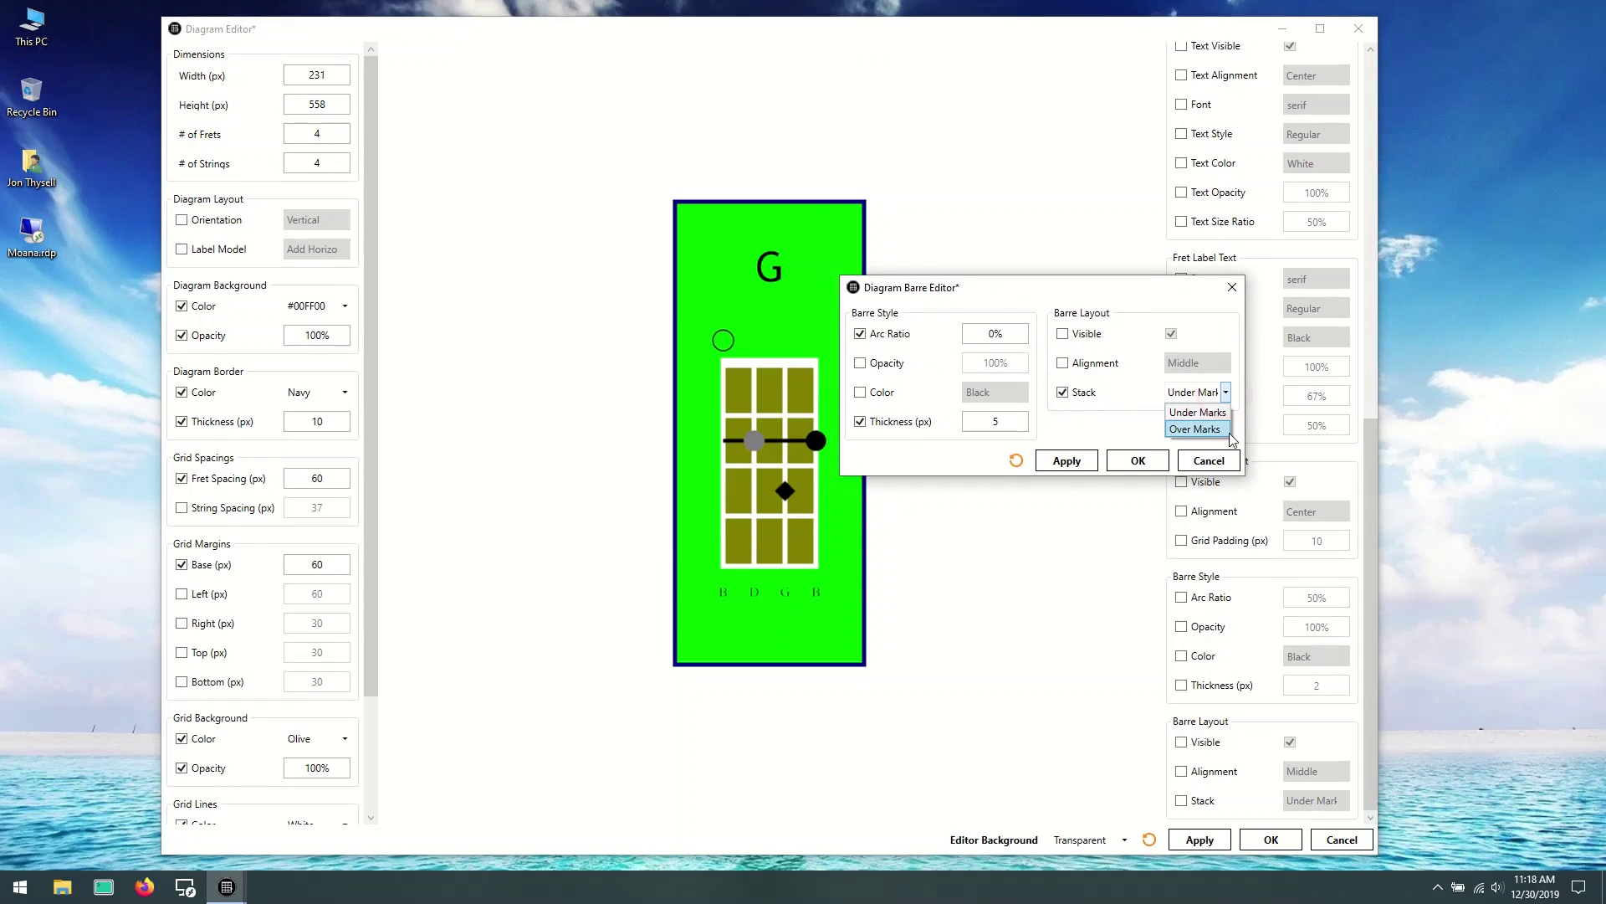
click(1212, 424)
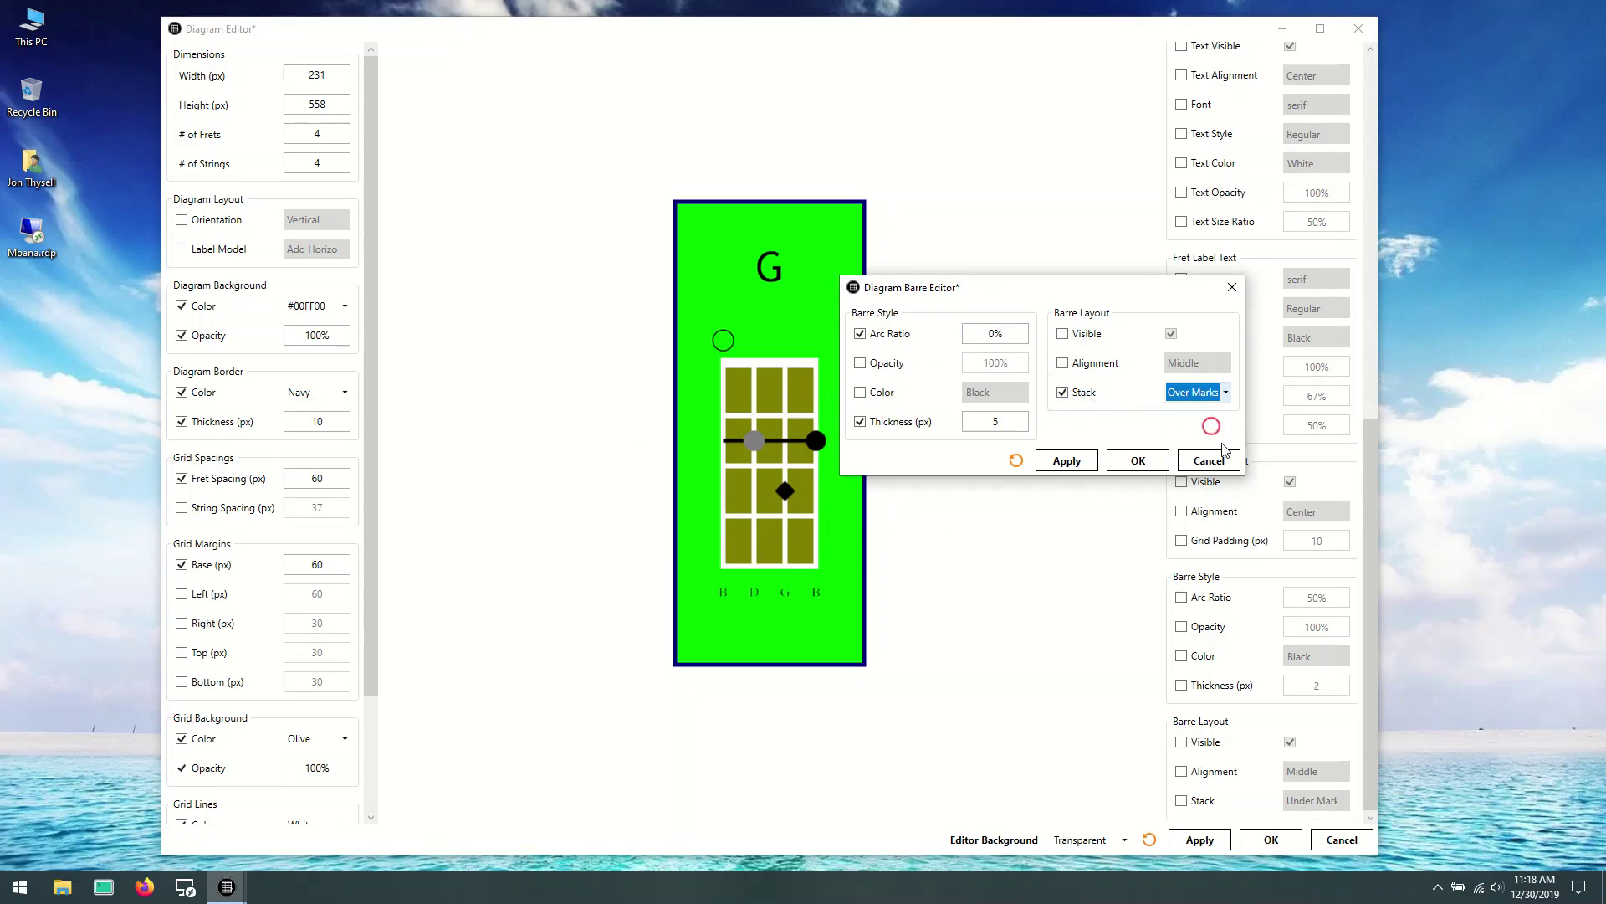
click(1139, 461)
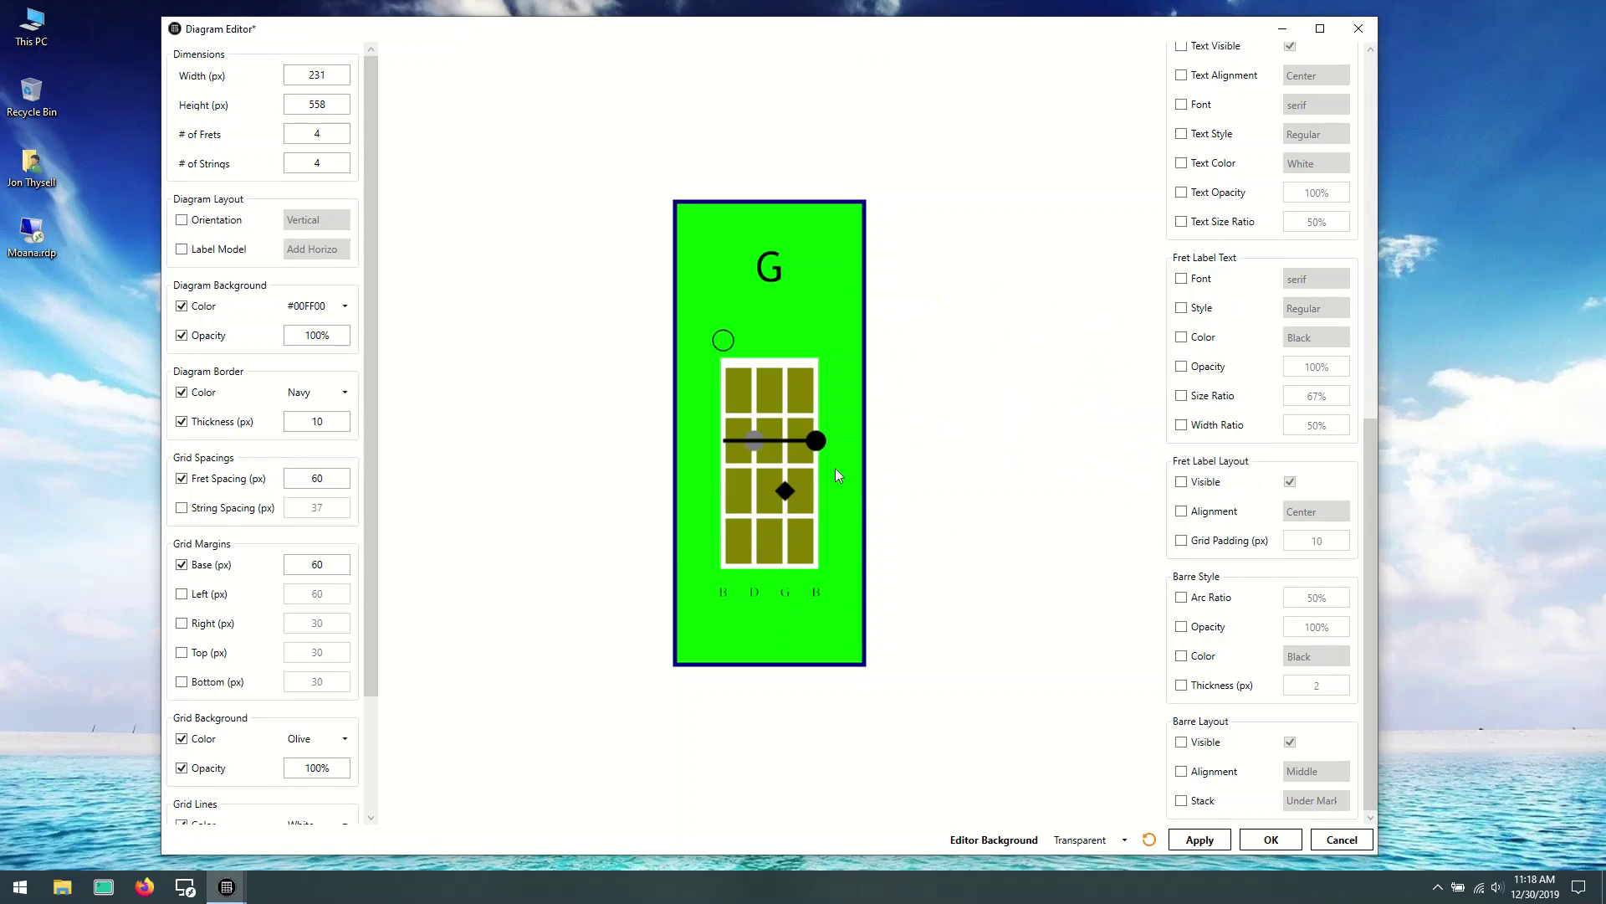
Step: Clear the stack, arc ratio and thickness overrides of the second-fret barre
right_click(734, 438)
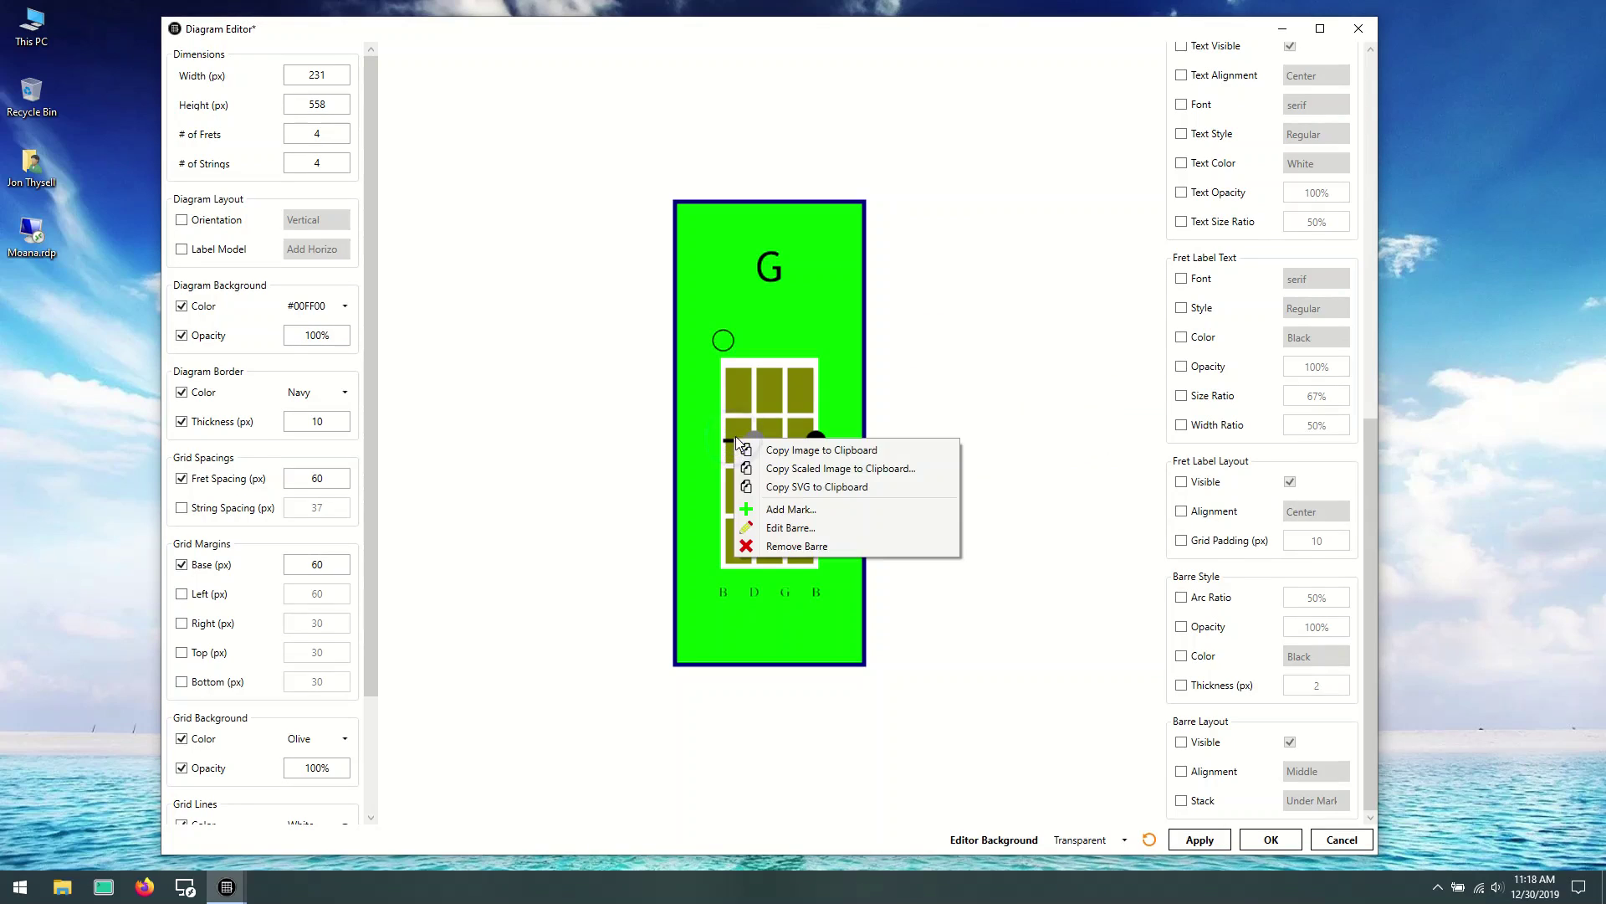
click(812, 514)
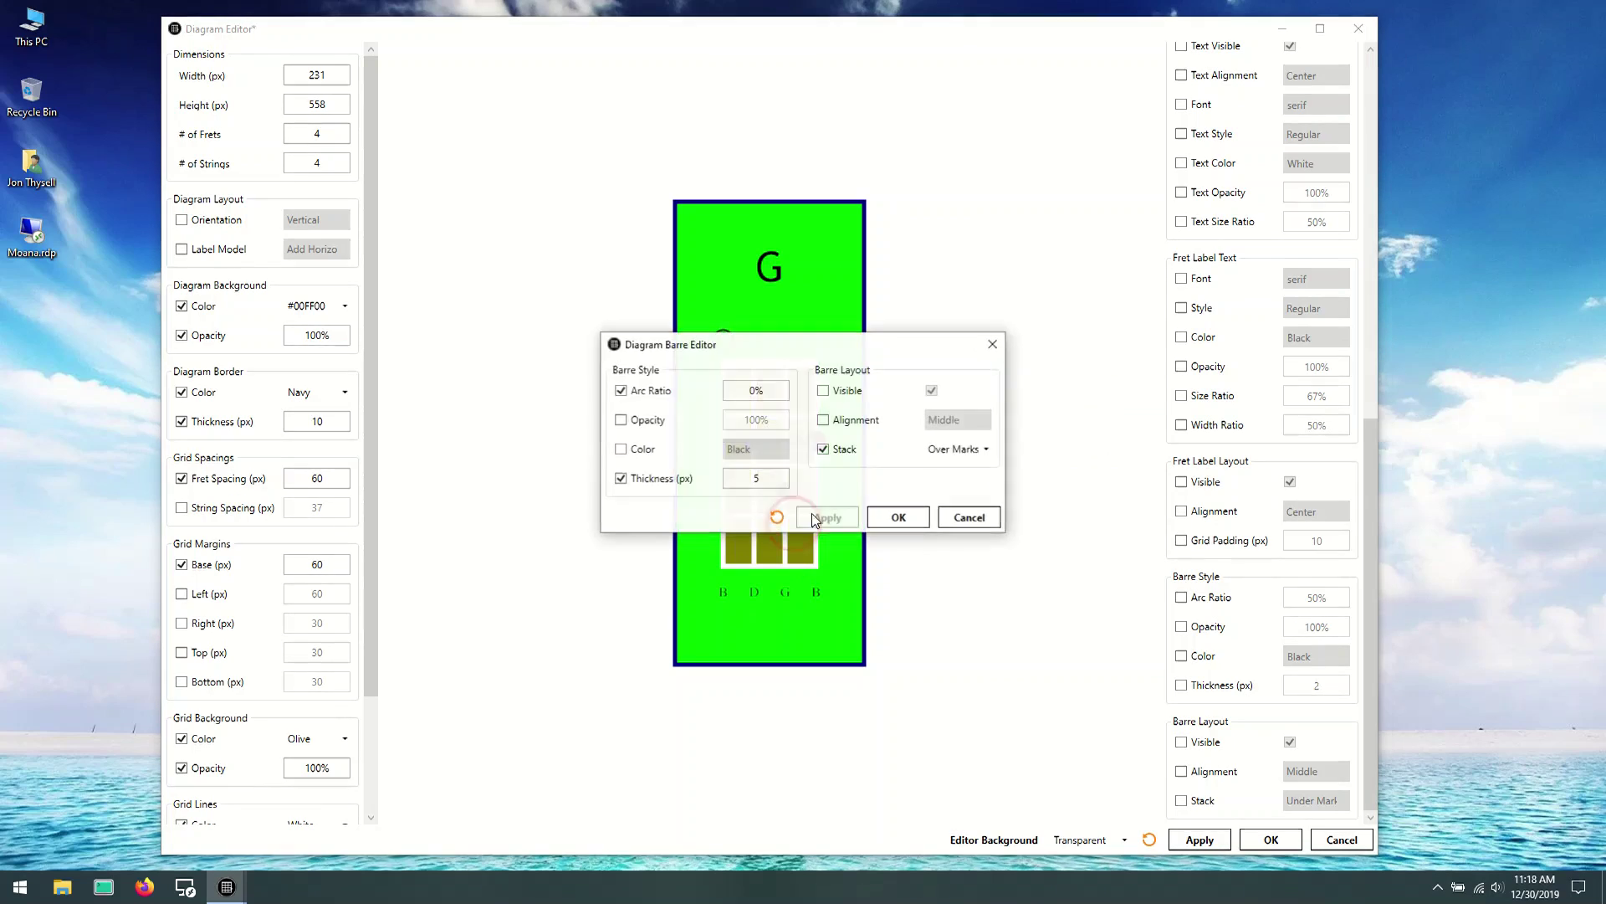
click(847, 450)
drag(841, 351, 1083, 230)
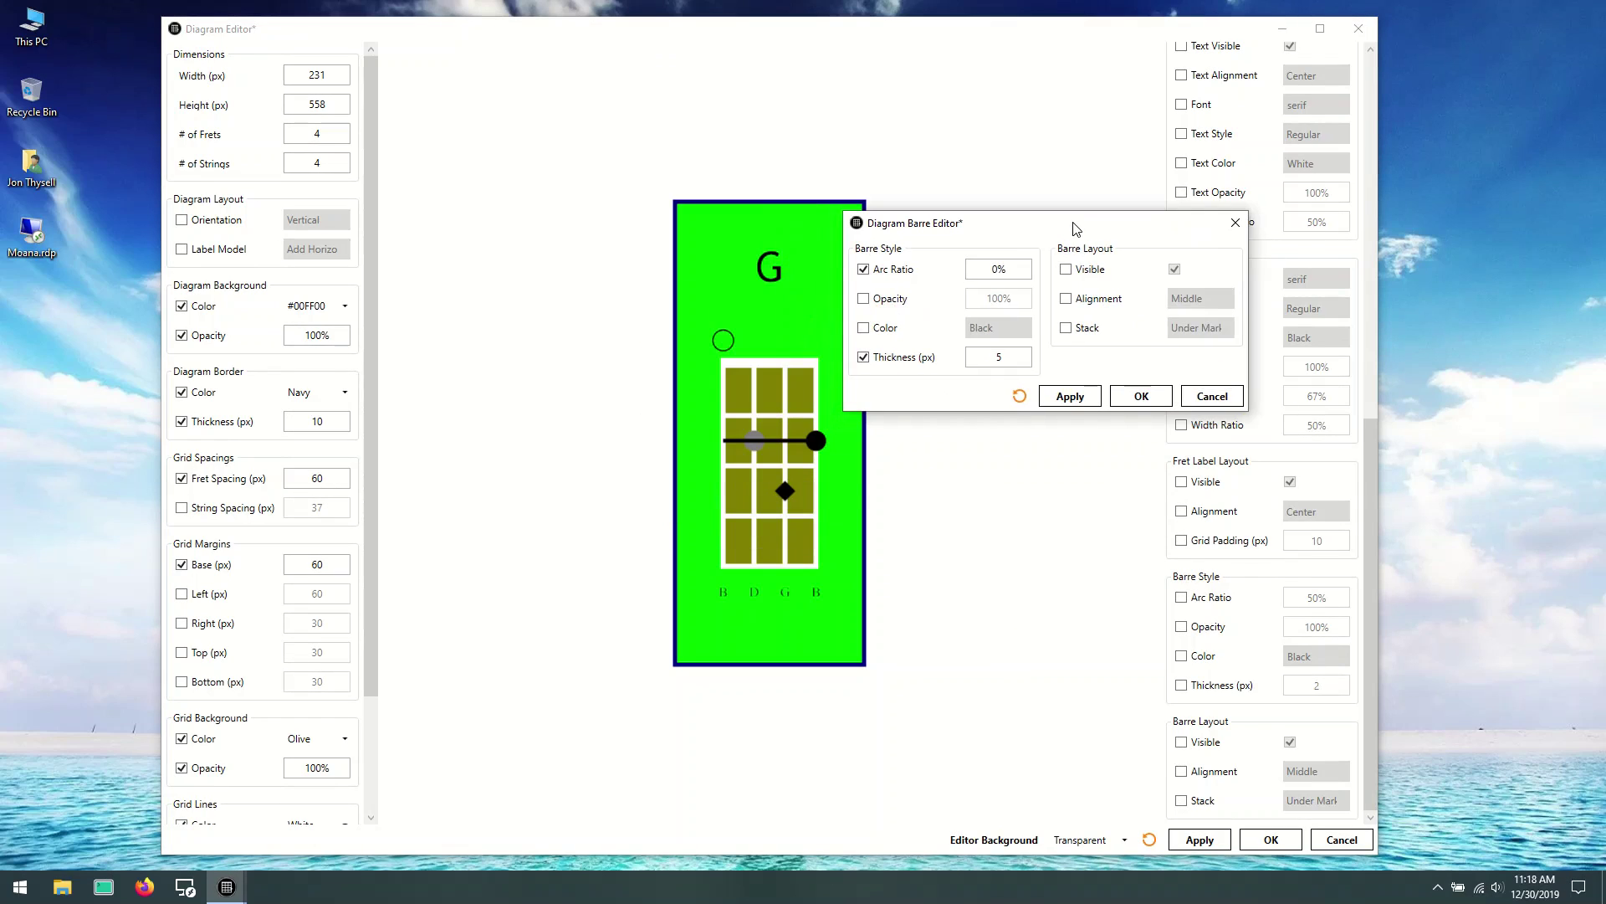
click(865, 269)
click(866, 357)
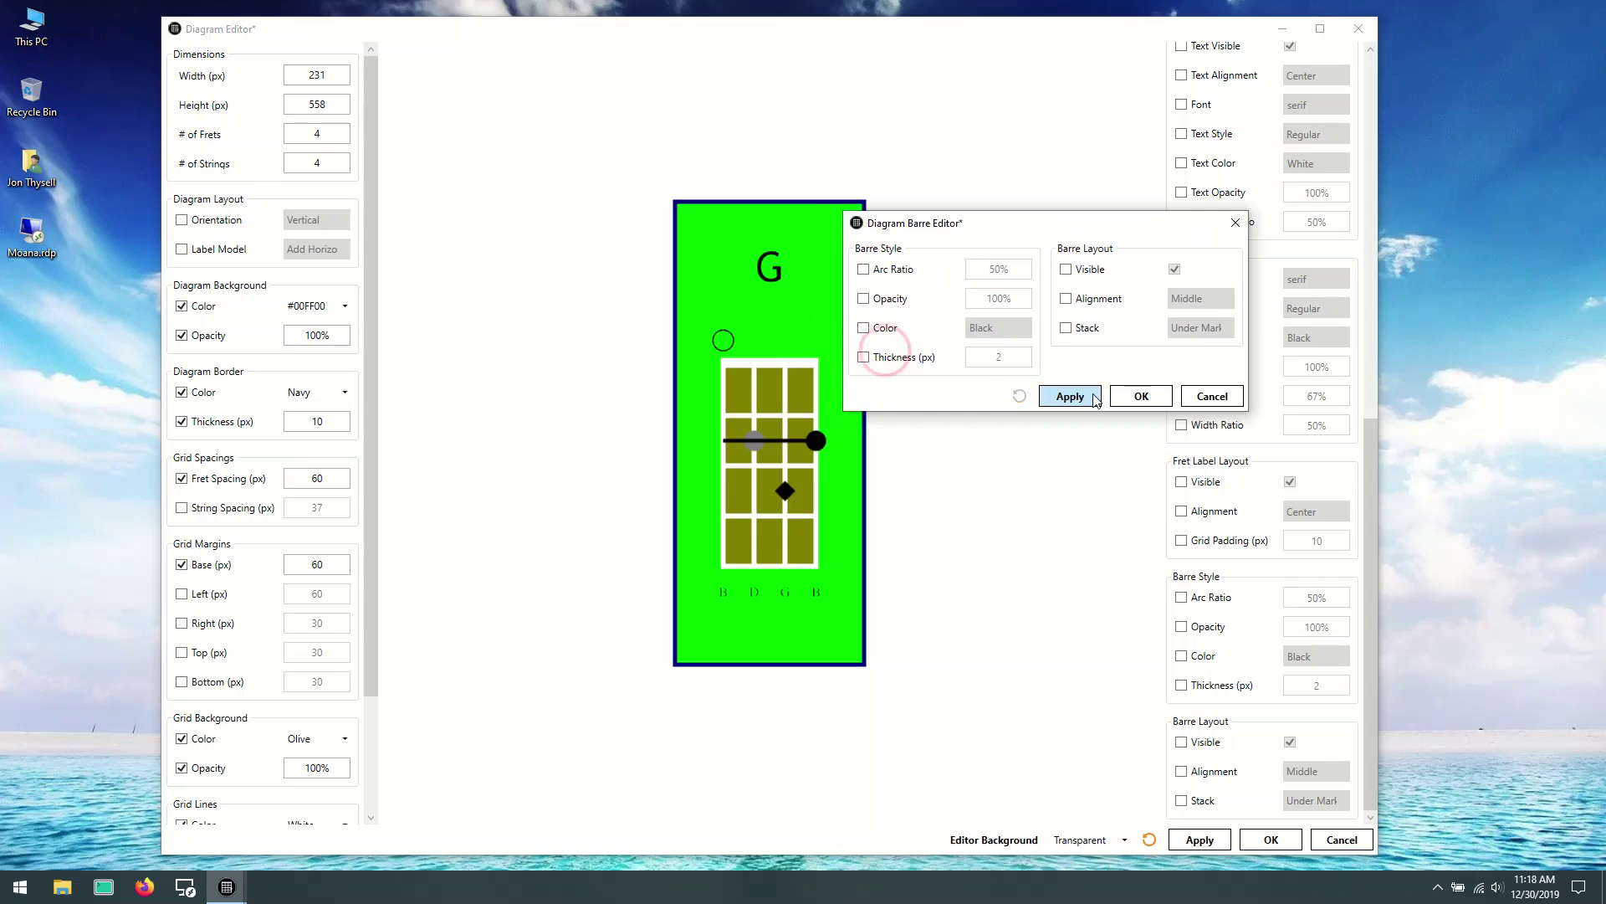
click(1141, 396)
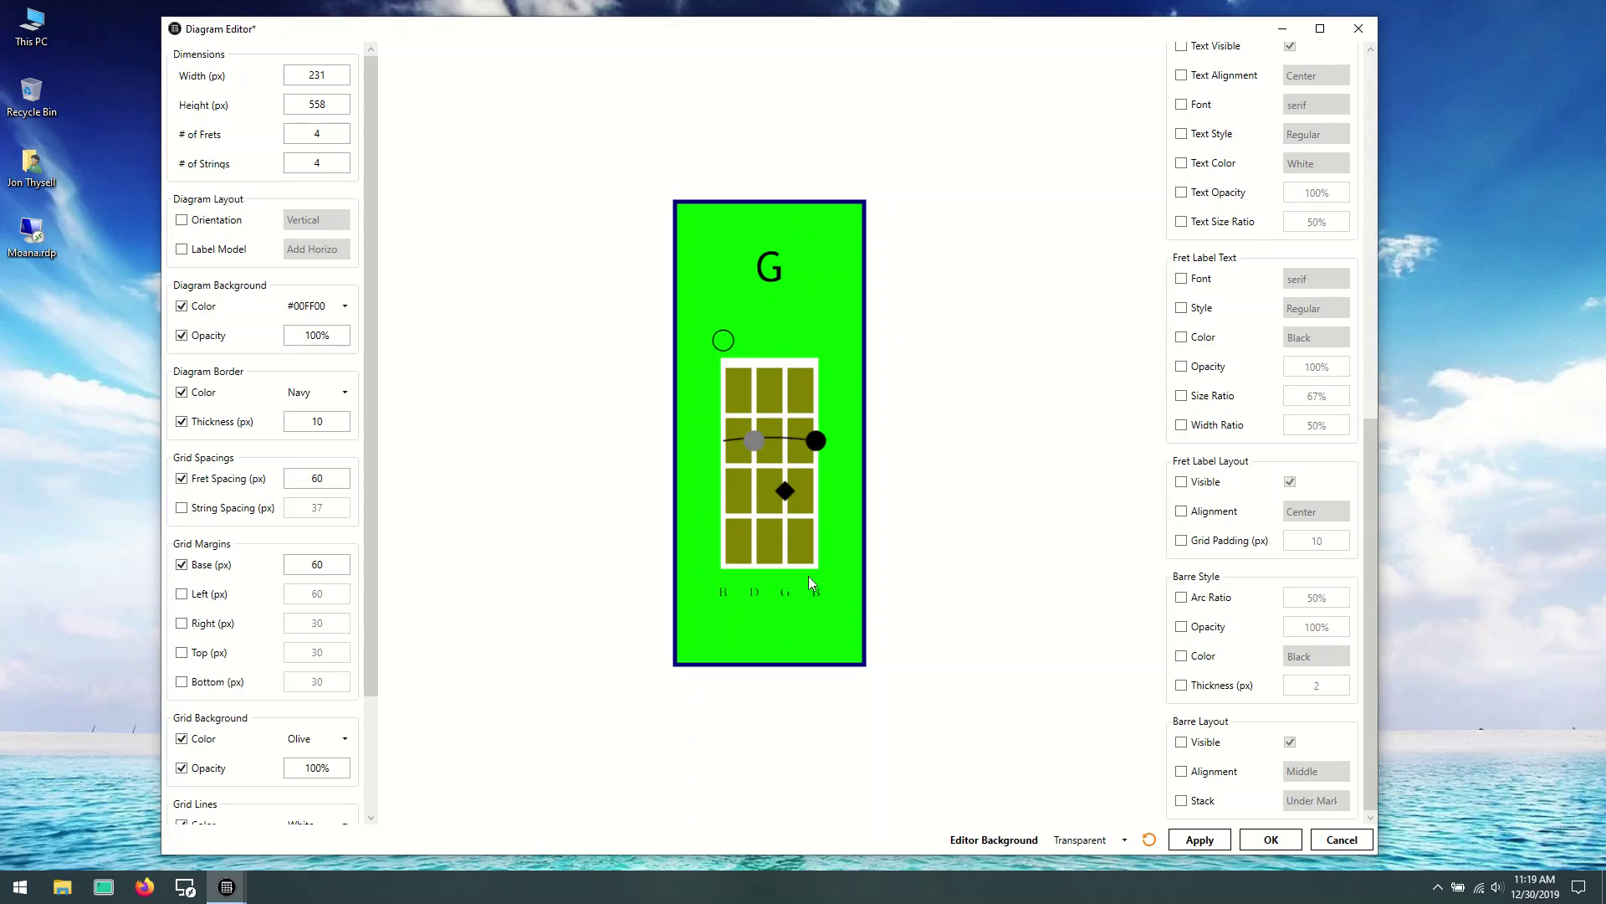
Step: Remove the second-fret barre and the open mark above the first string
right_click(736, 443)
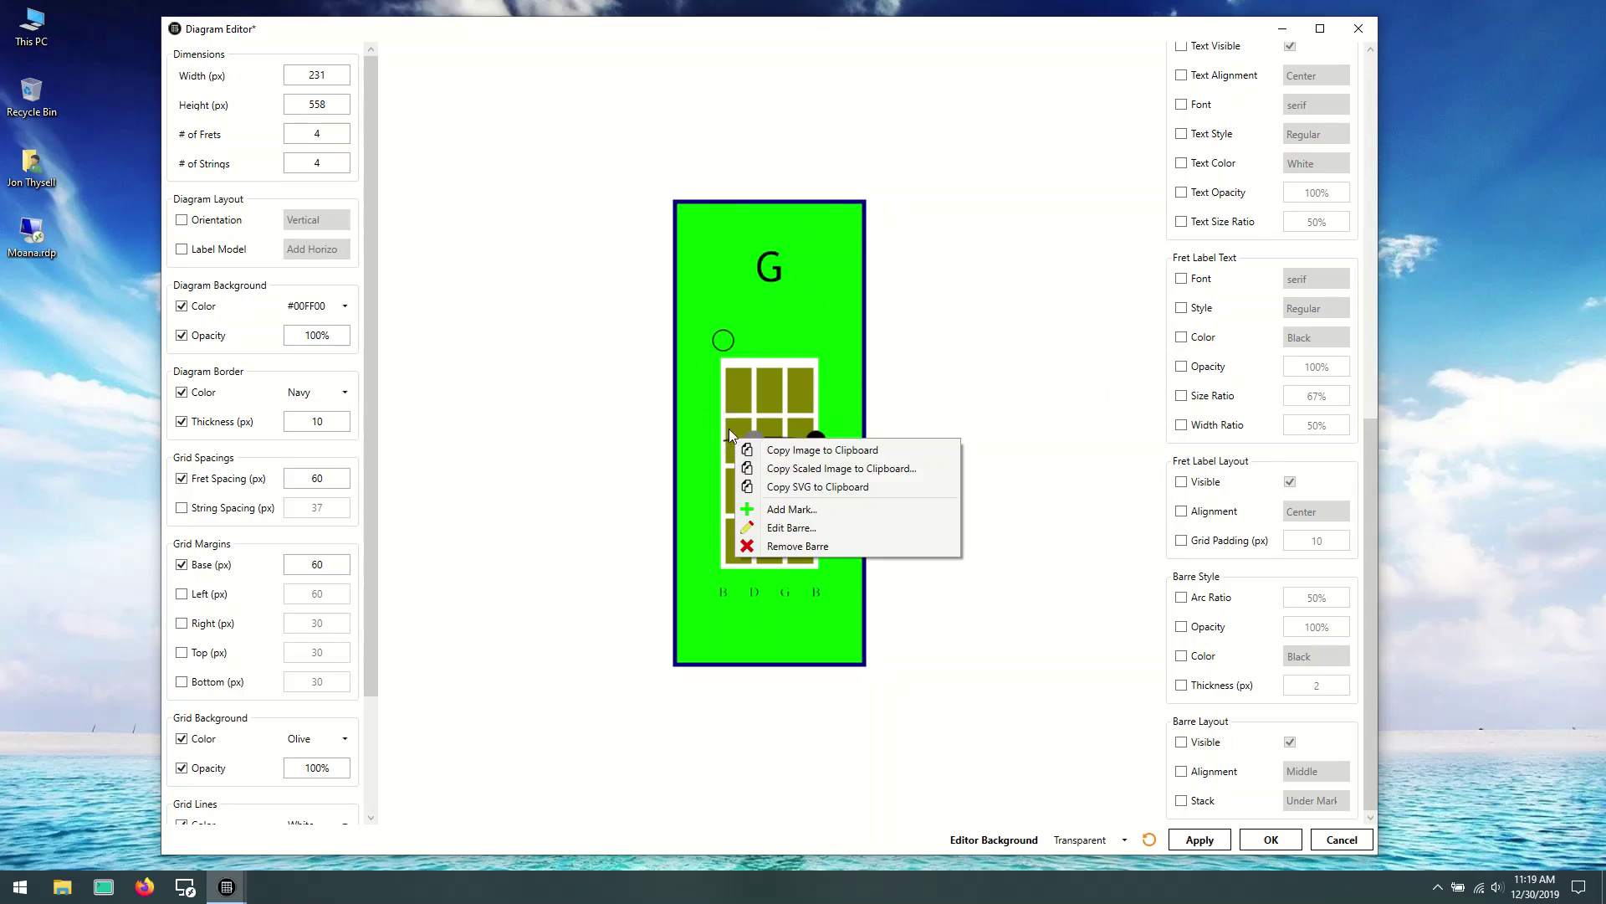
click(795, 548)
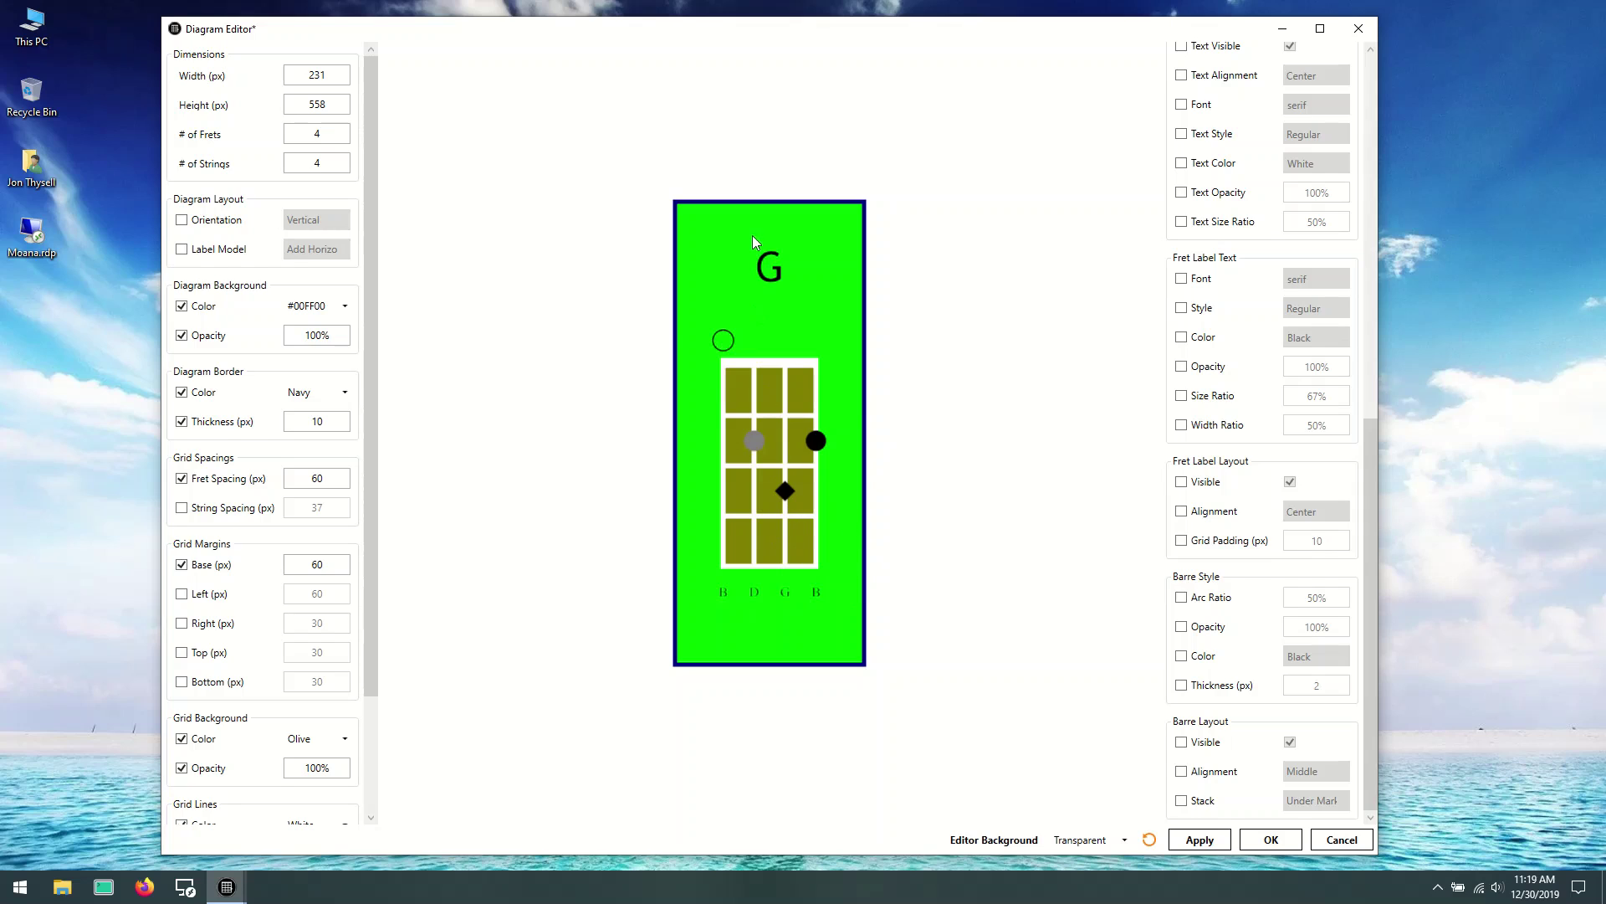
right_click(731, 350)
click(764, 440)
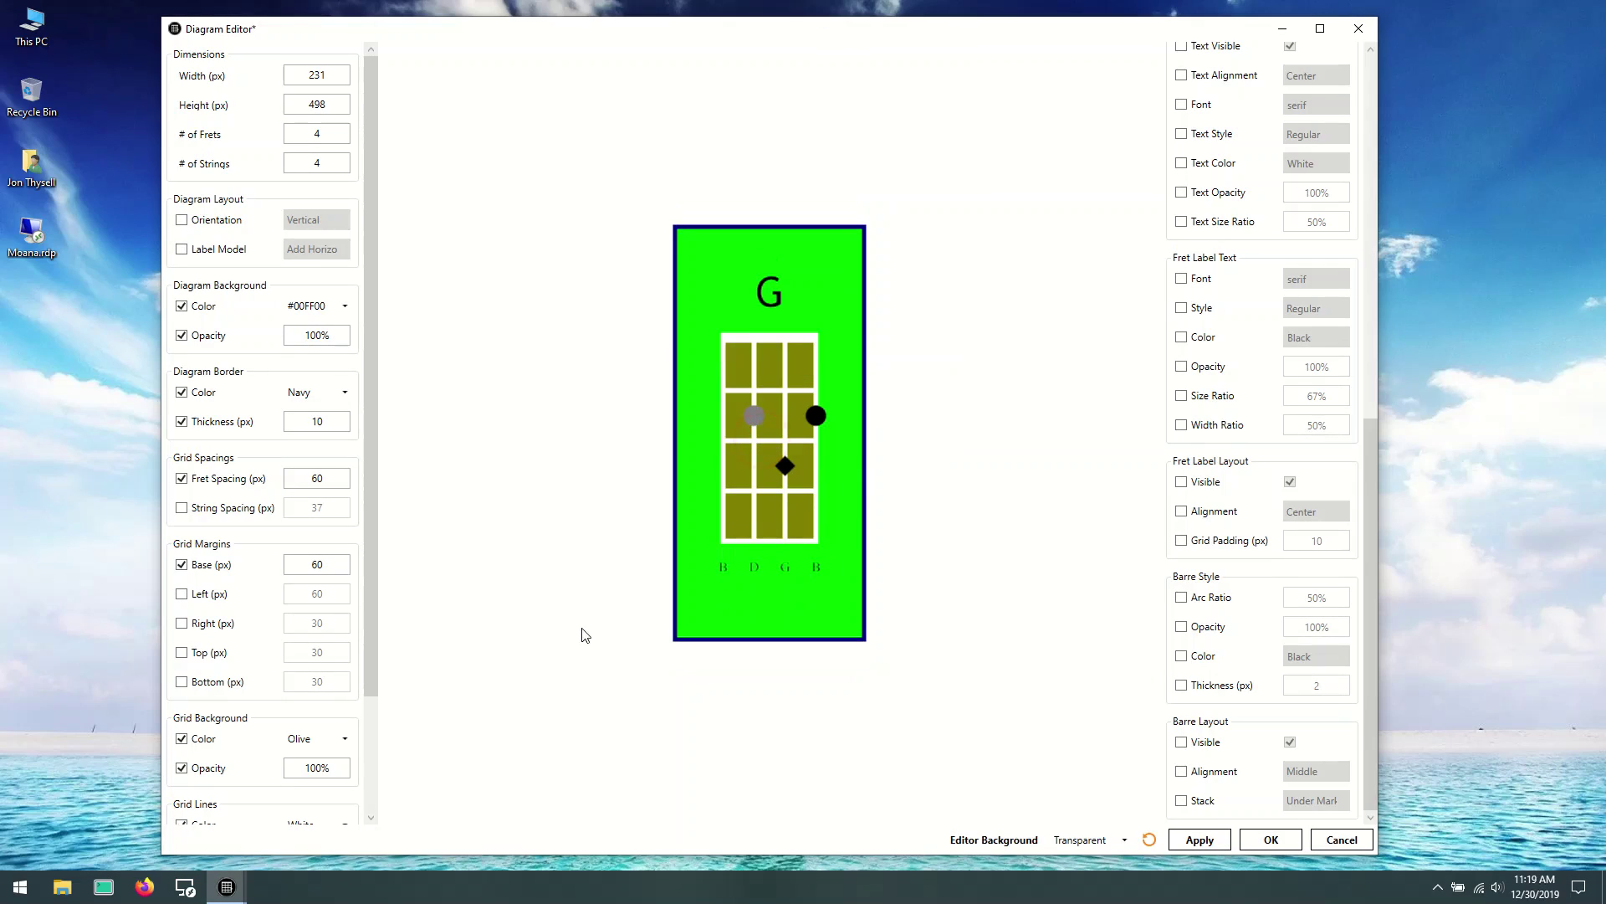
right_click(773, 417)
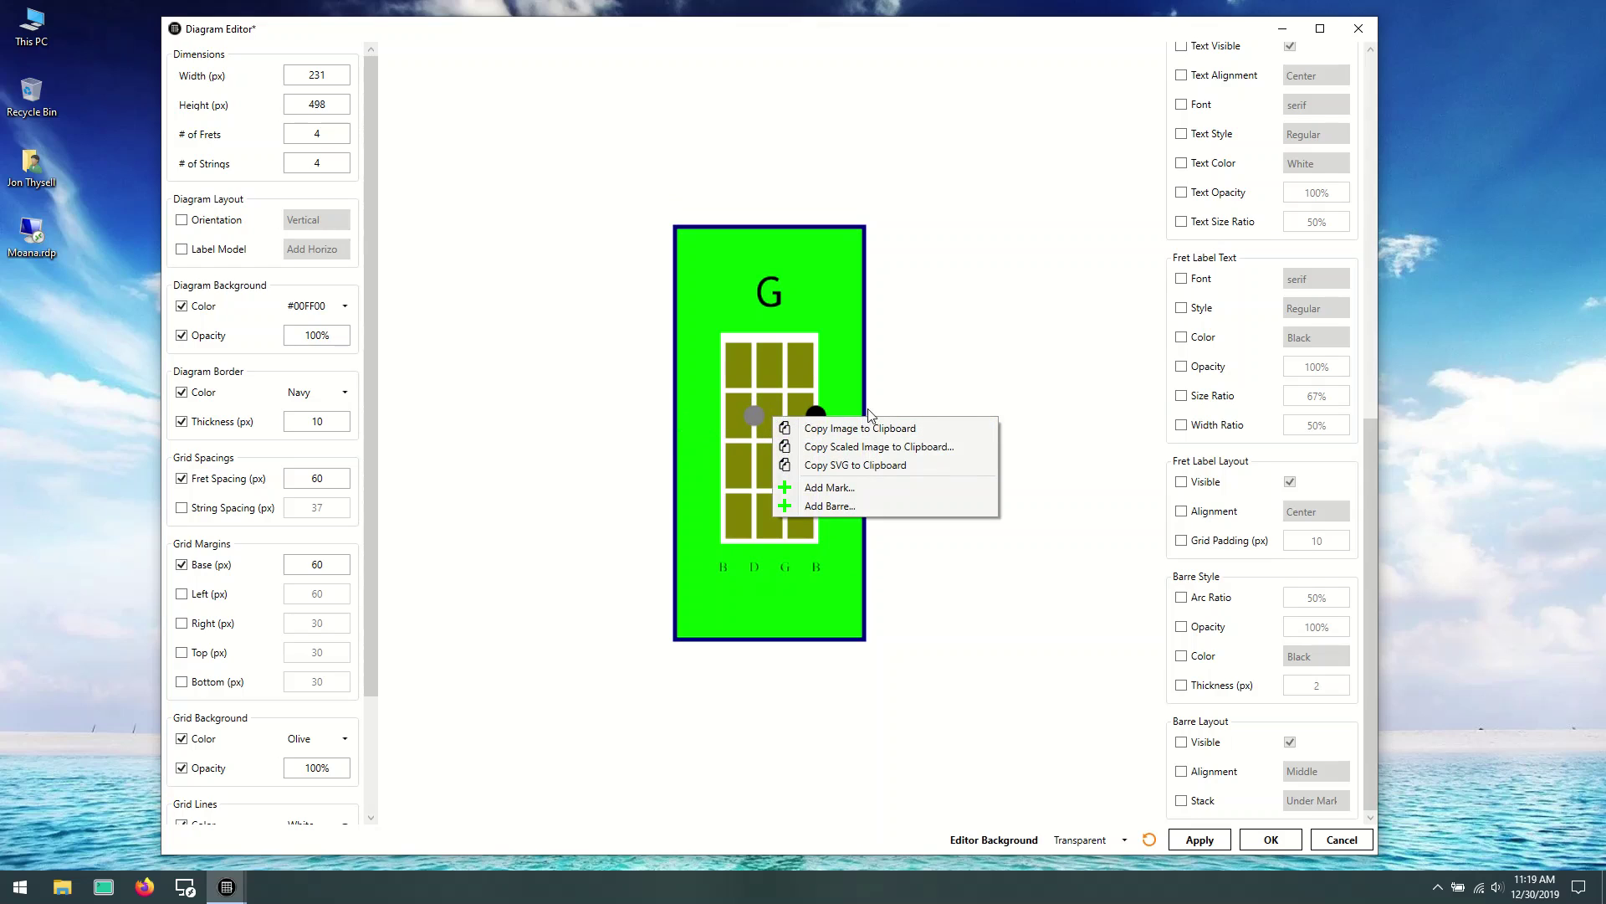
click(835, 507)
drag(770, 395, 866, 152)
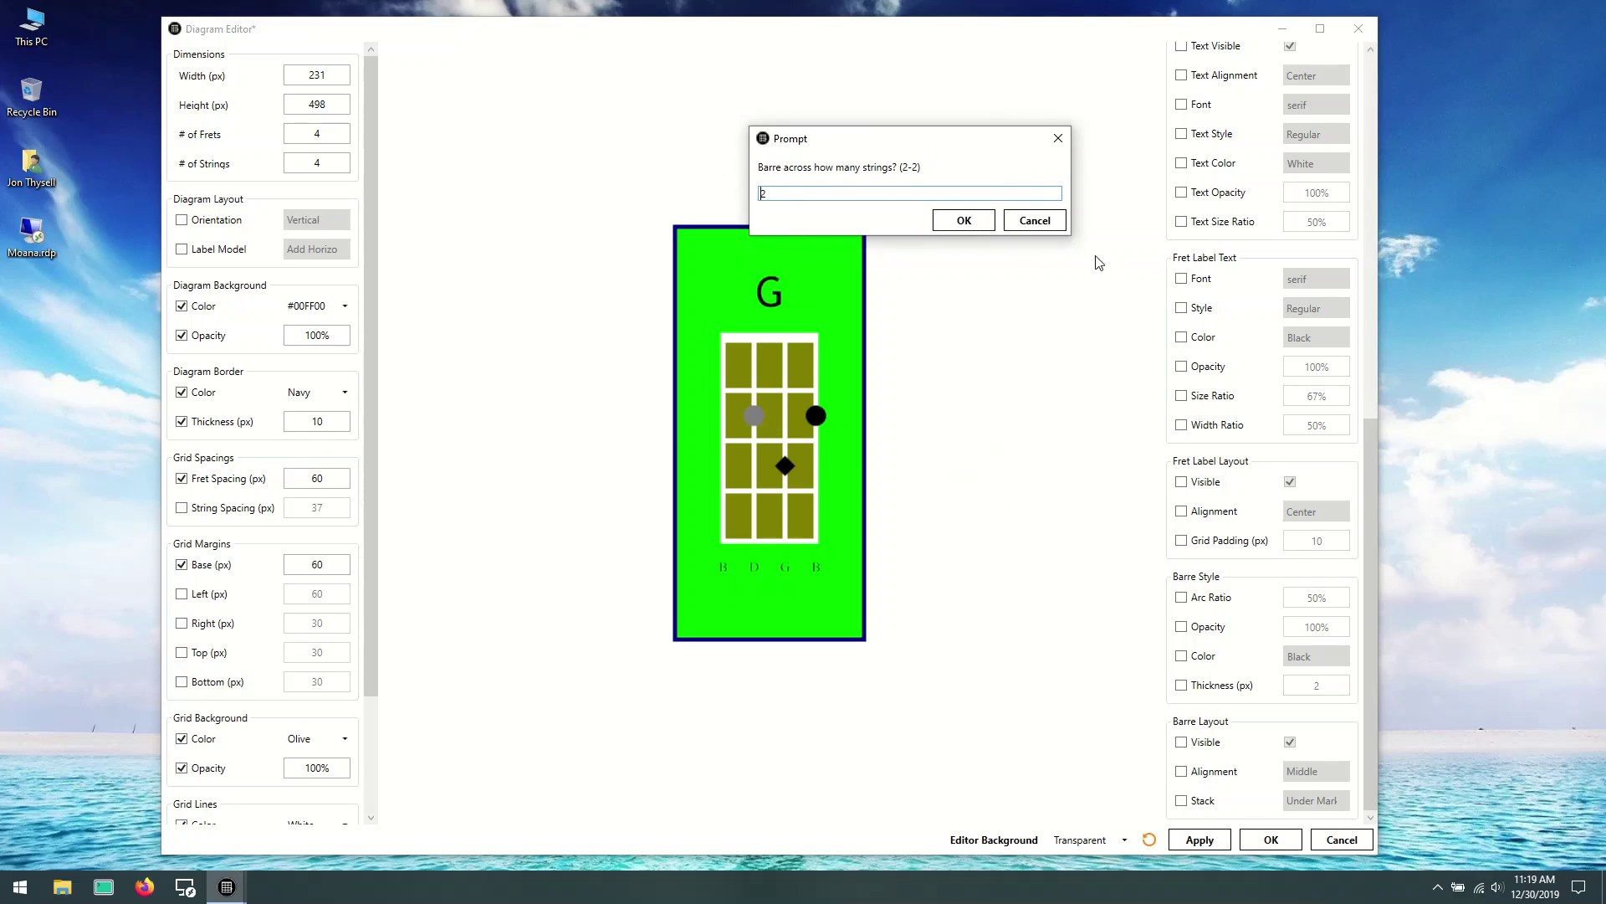
click(1035, 221)
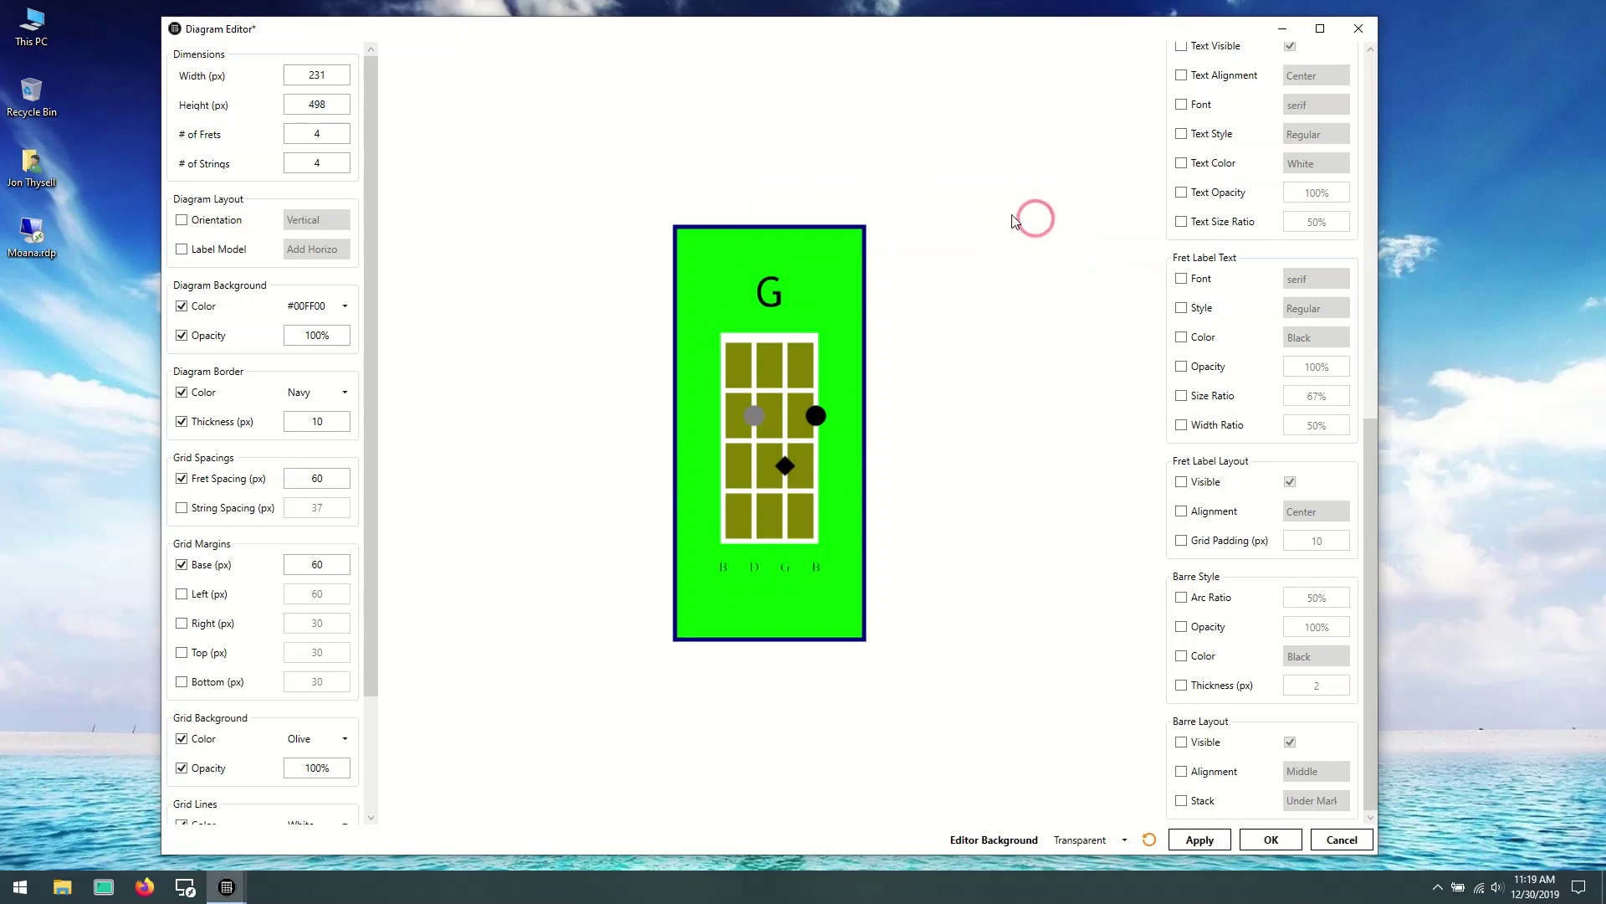
Step: Add a barre across 2 strings at the second fret, starting at the G string, with default styling
right_click(776, 415)
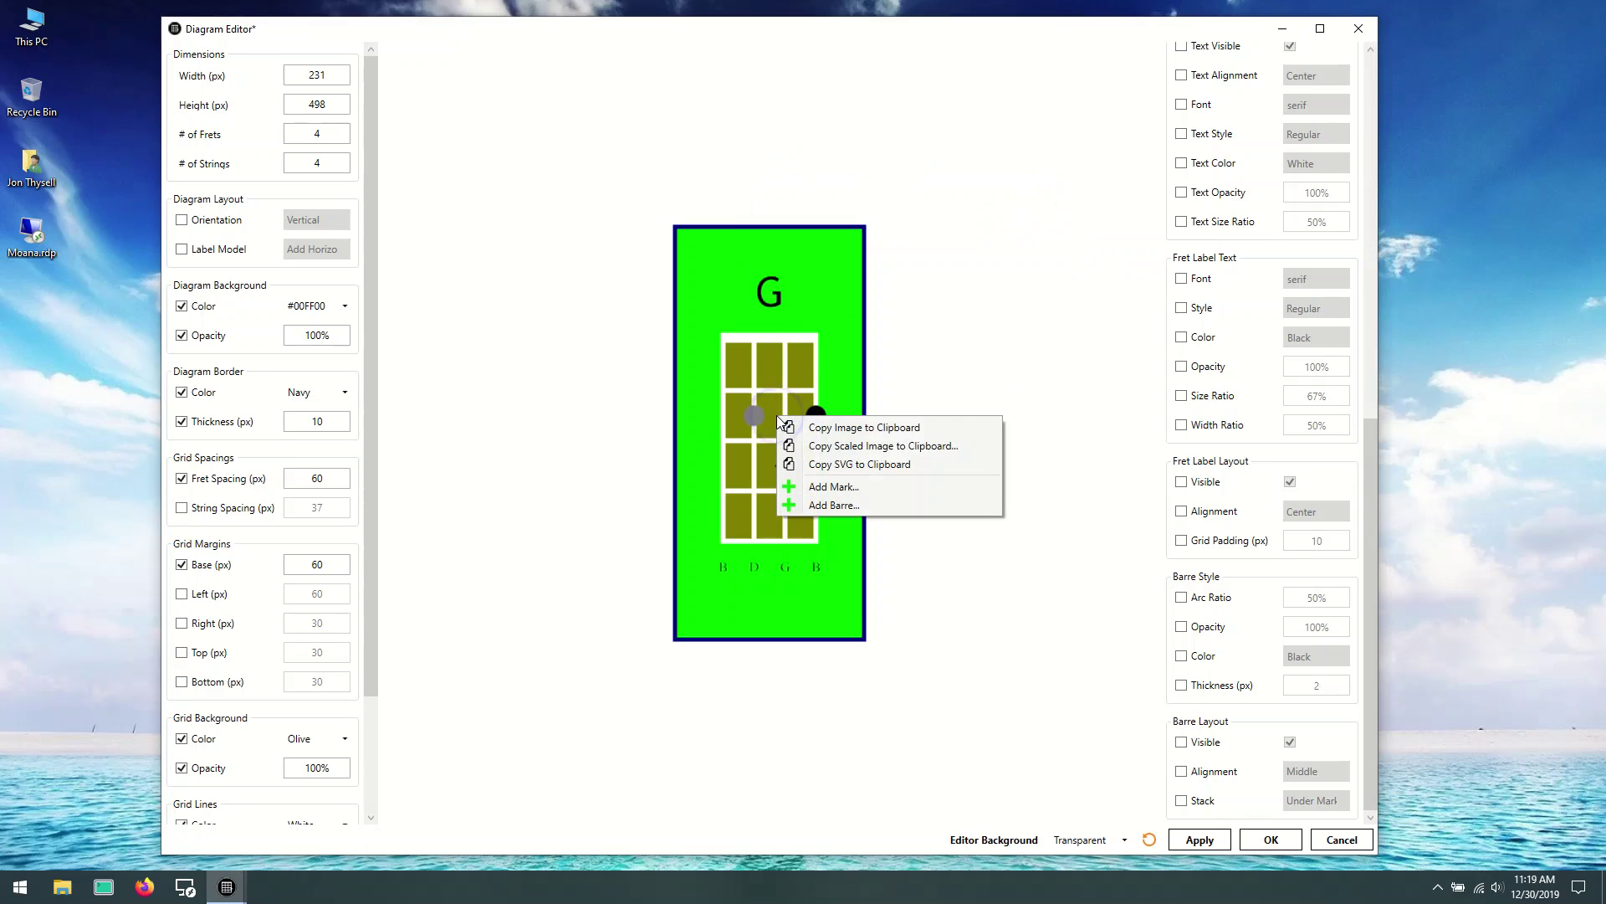
click(834, 504)
drag(804, 393, 899, 134)
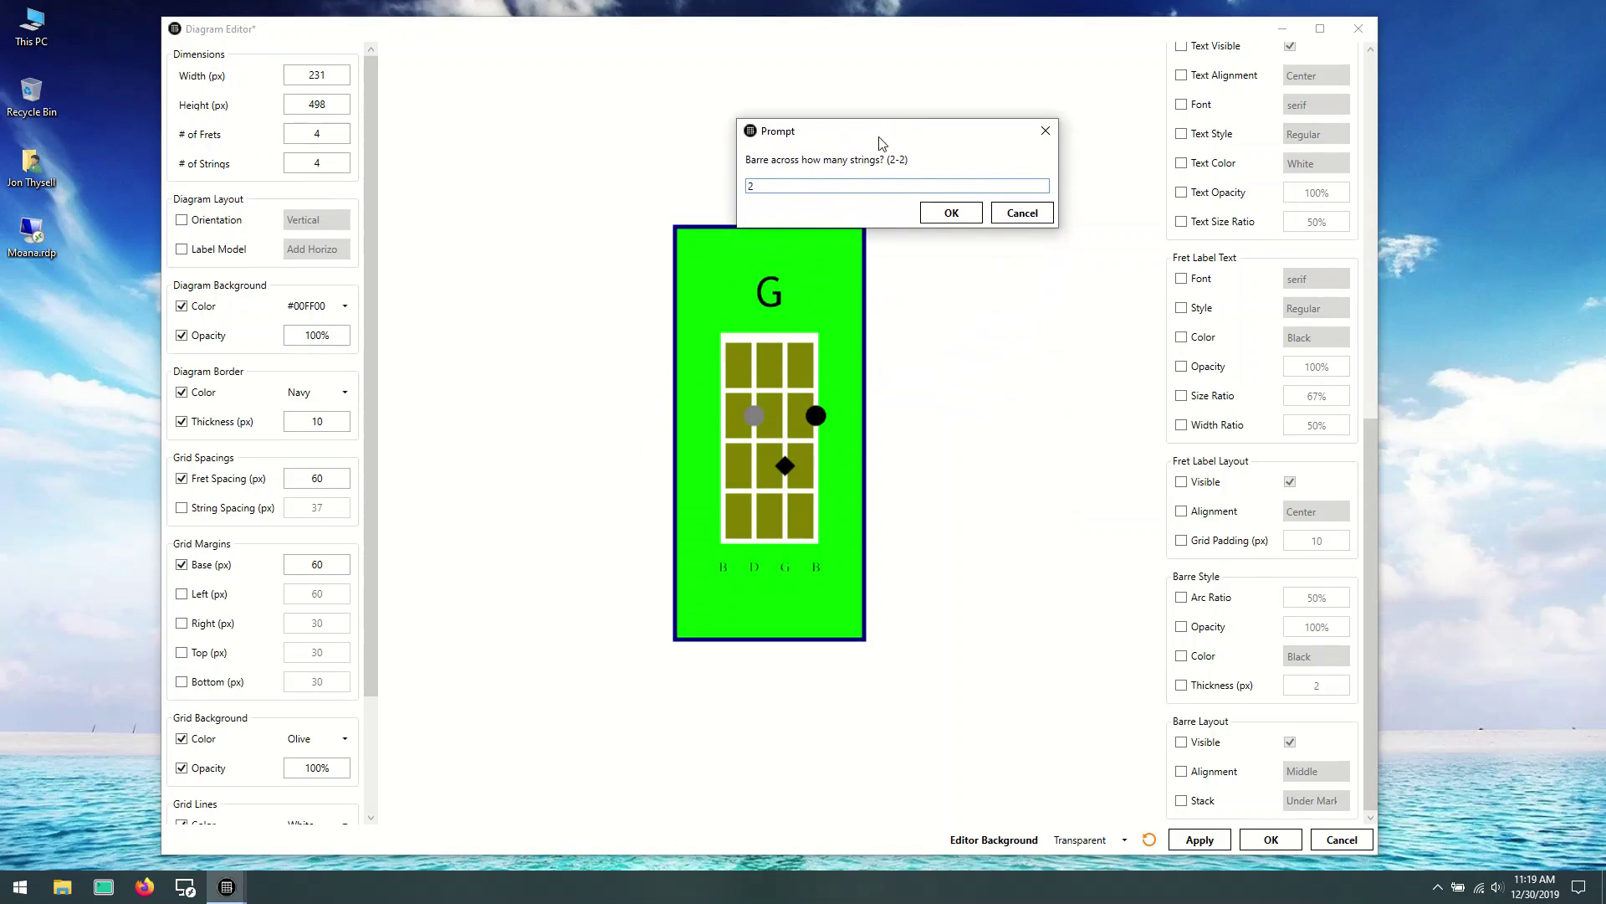
click(953, 214)
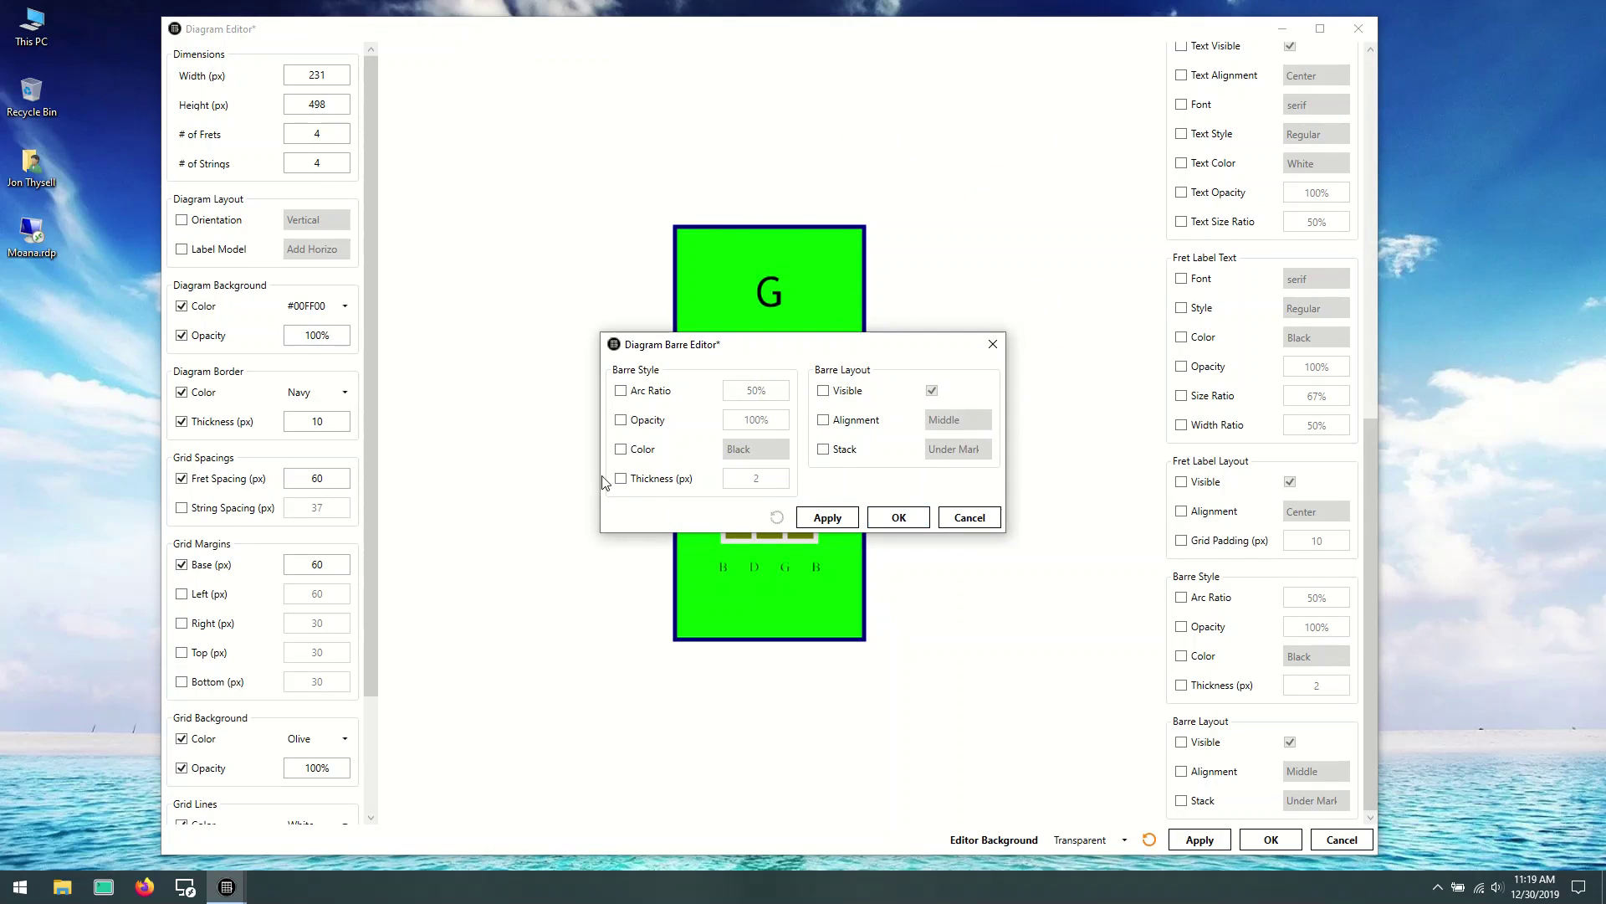
click(909, 516)
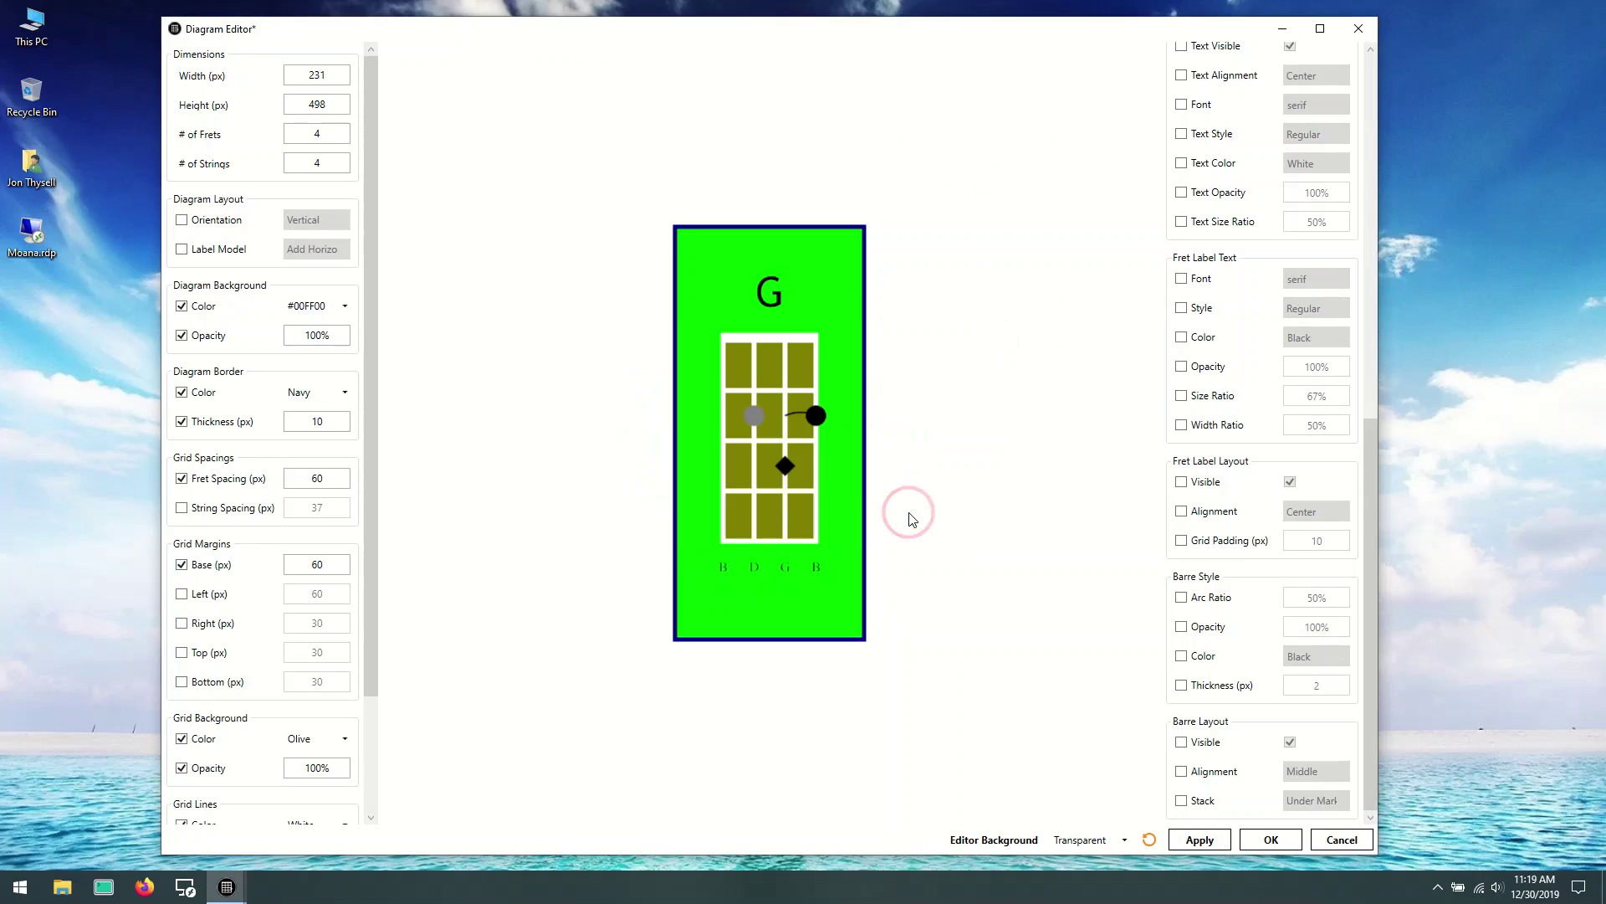
Step: Replace the two-string barre with a barre across 3 strings at the second fret, starting at the D string
right_click(796, 413)
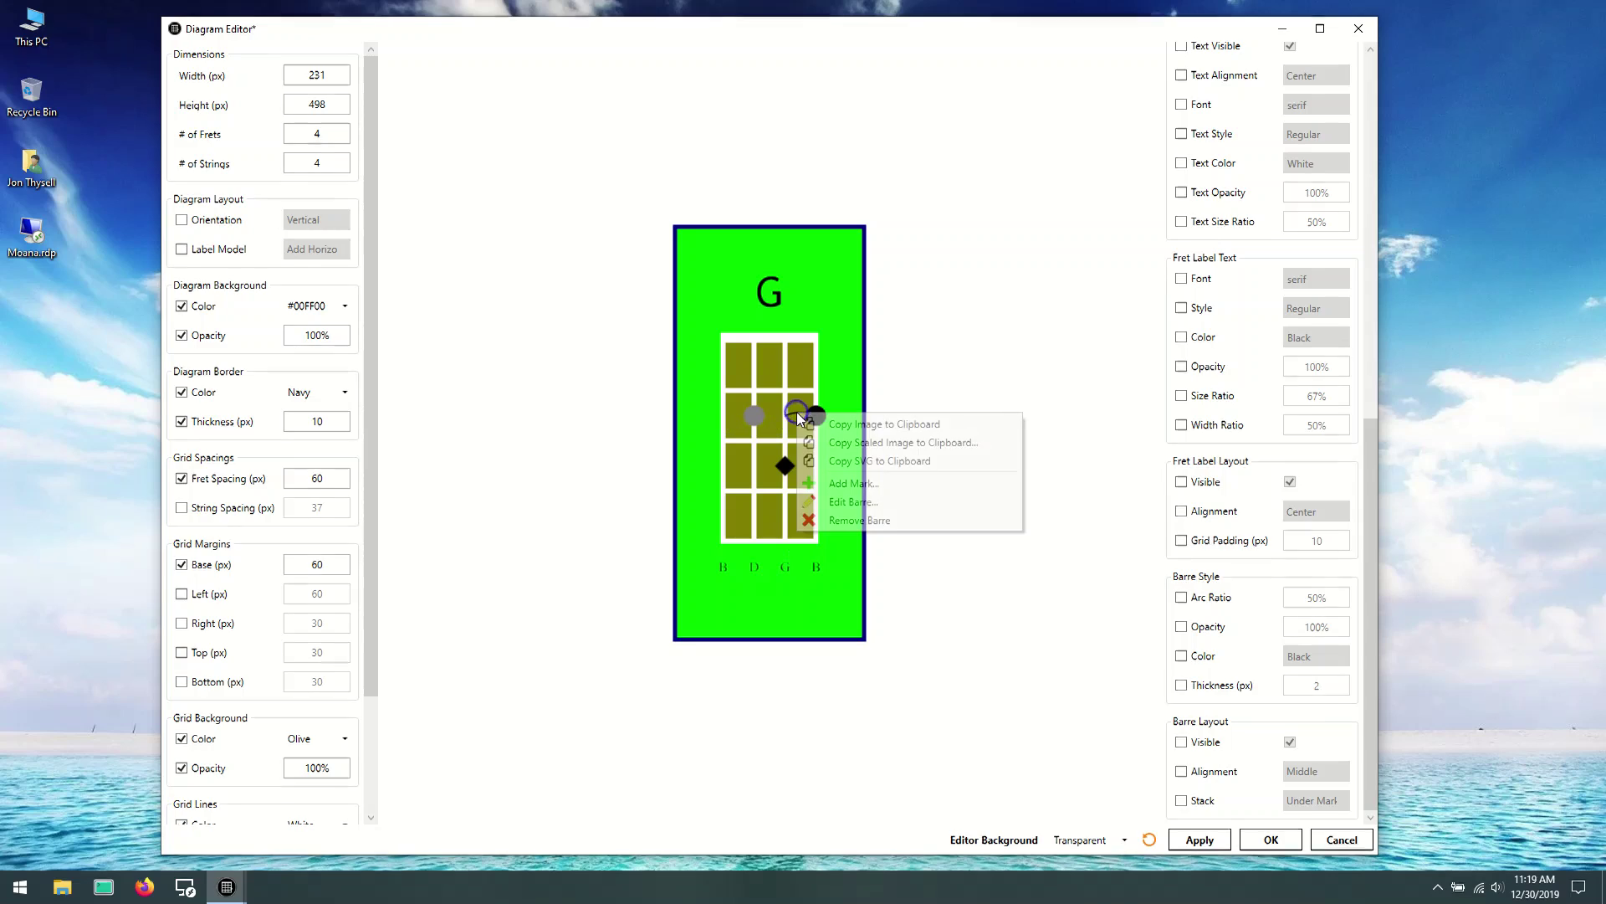
click(862, 521)
right_click(753, 419)
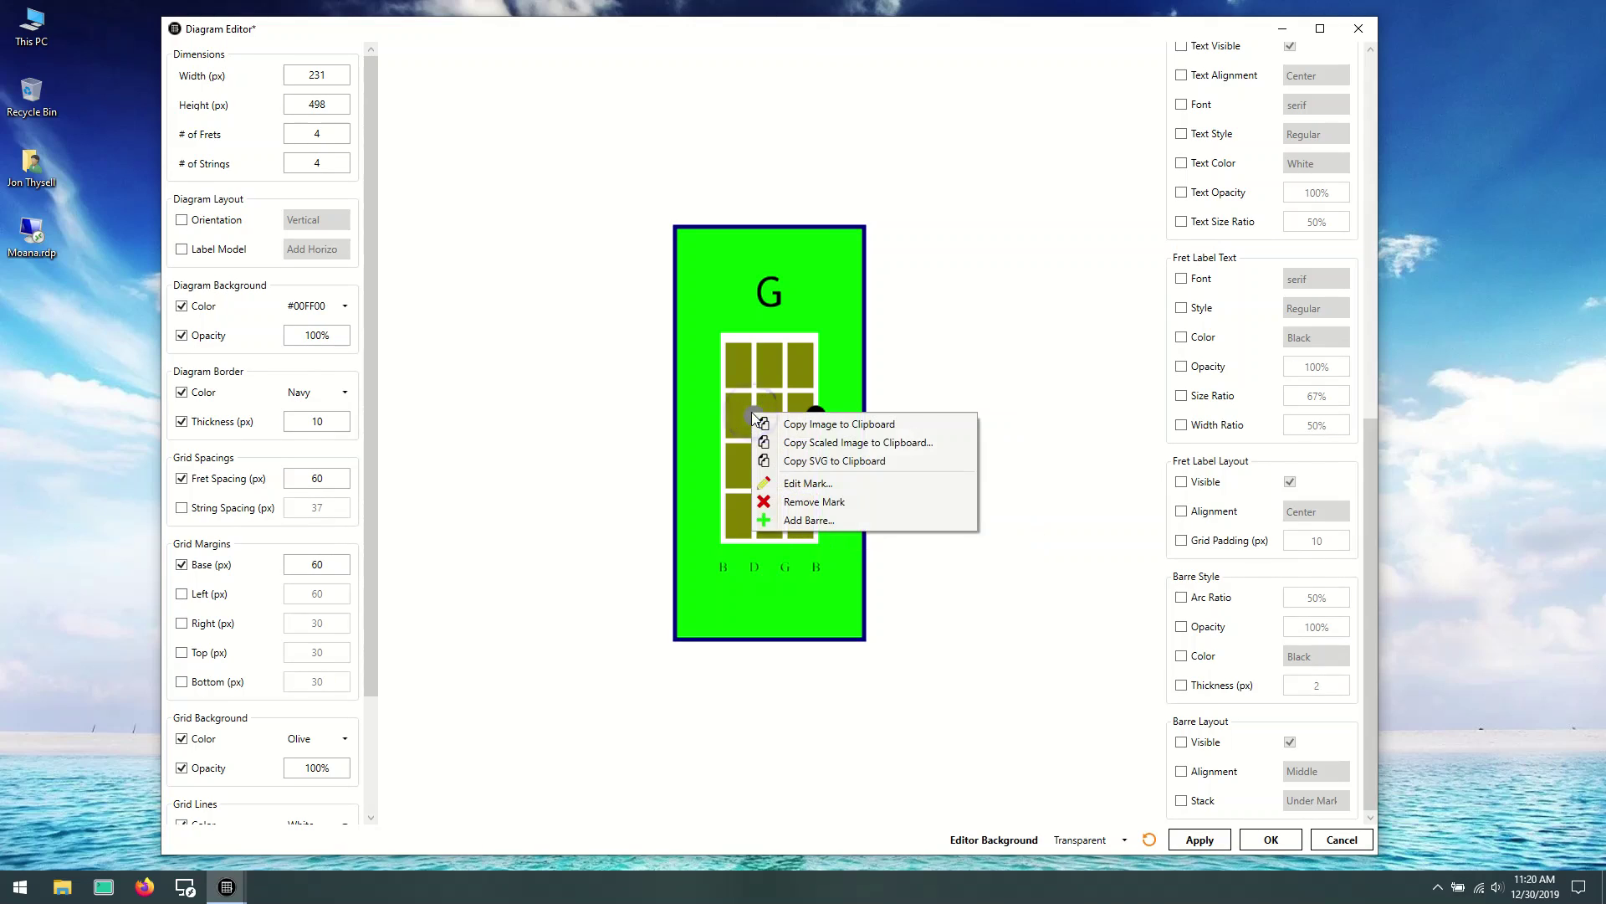
click(830, 521)
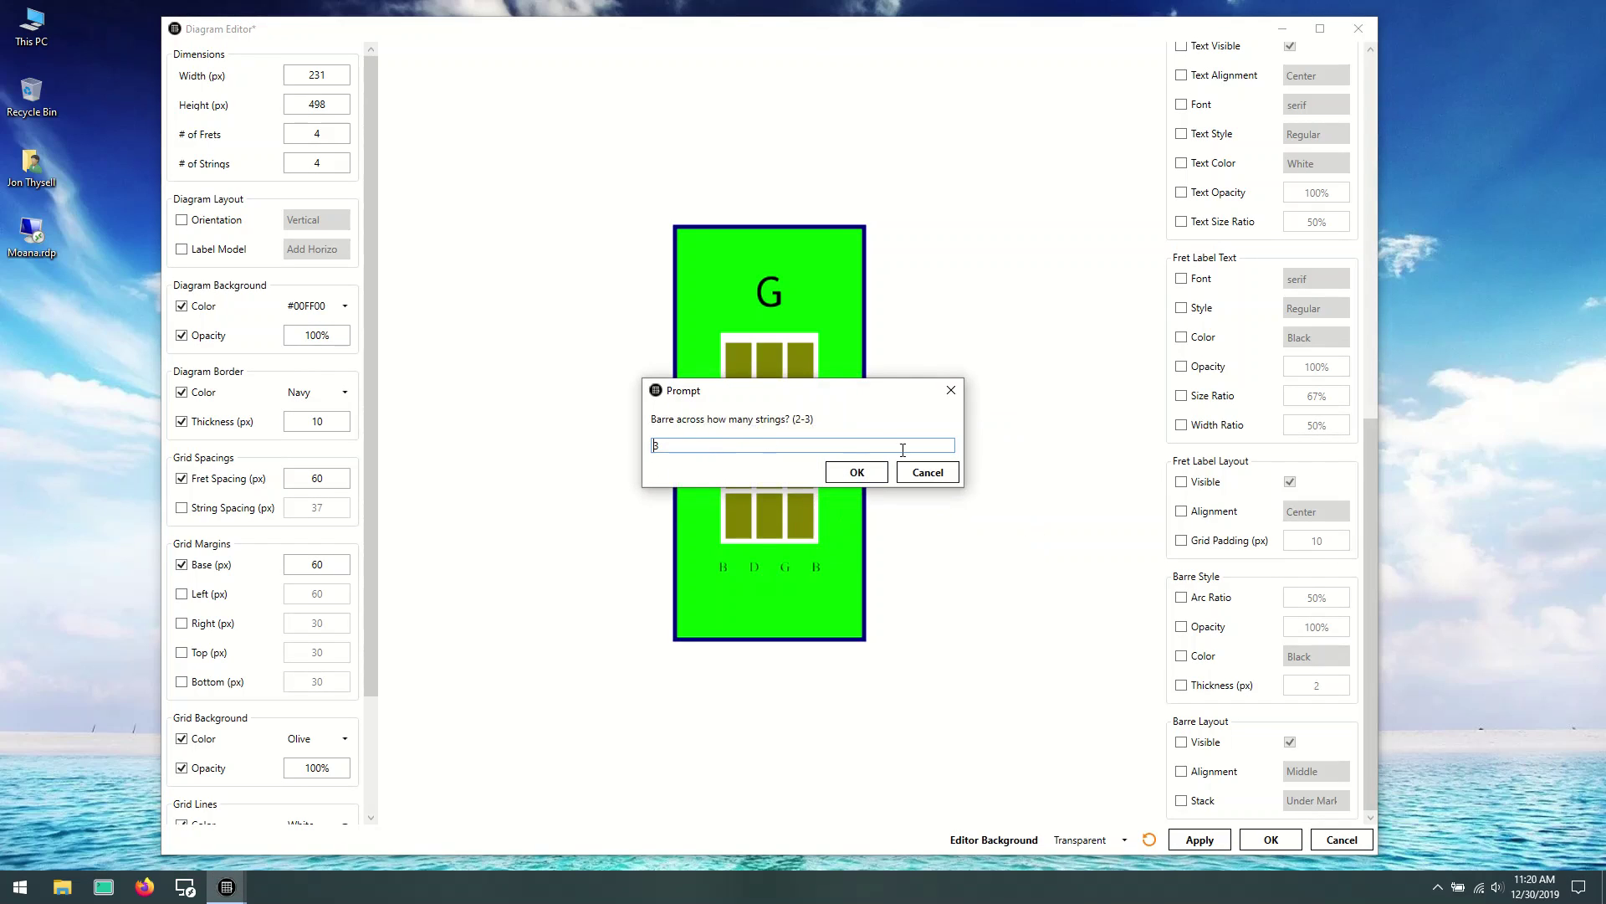
click(857, 472)
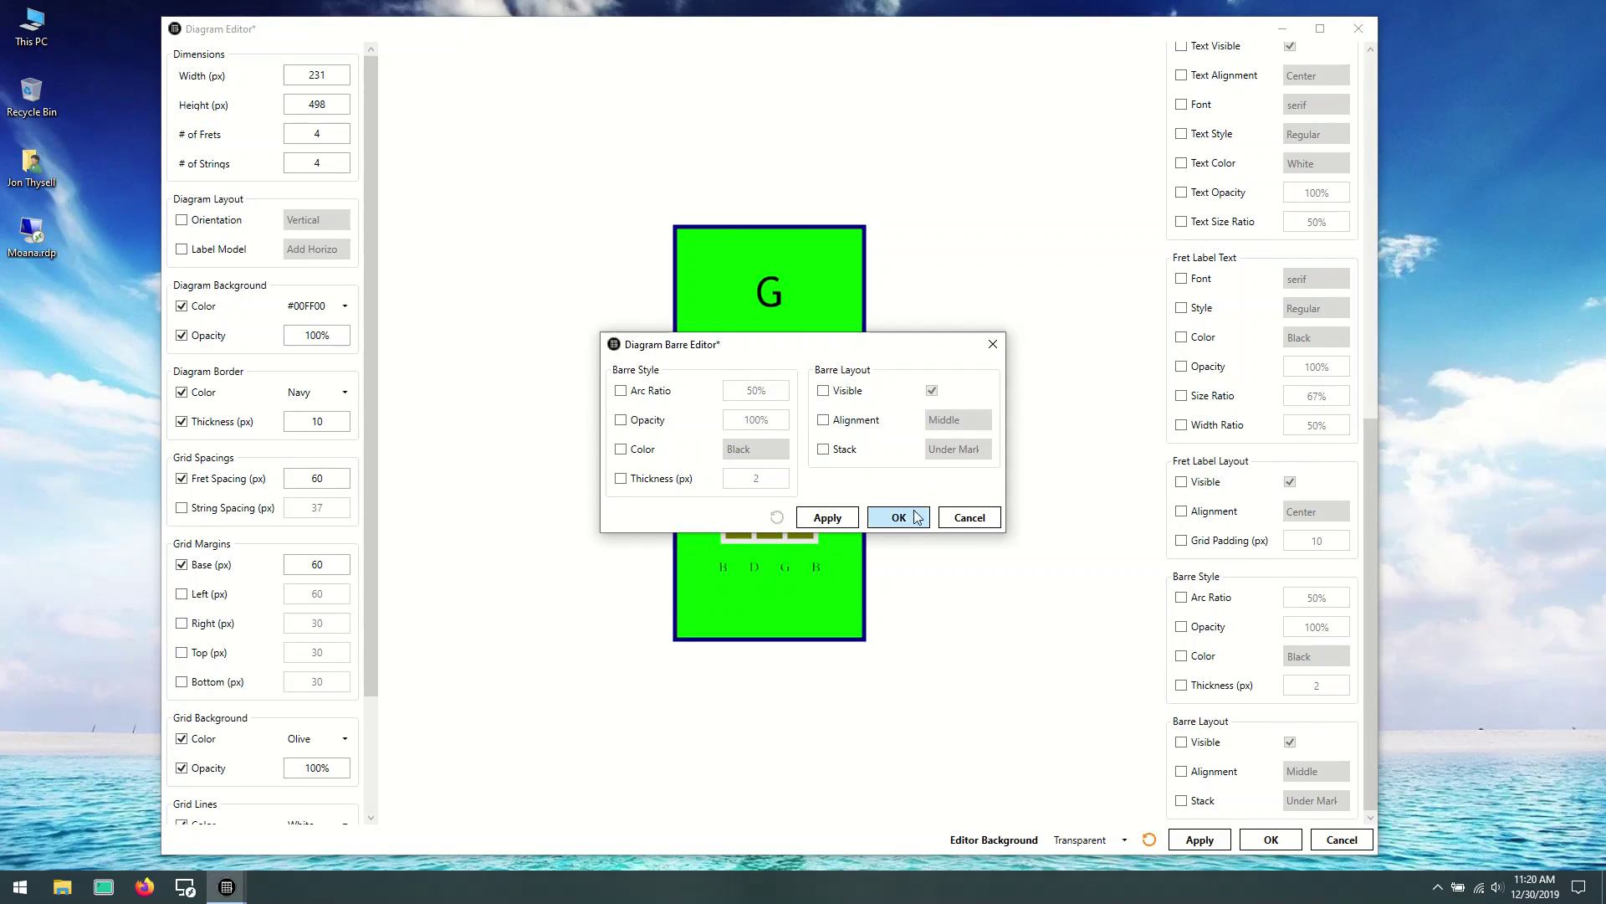
drag(753, 343, 954, 124)
click(1100, 298)
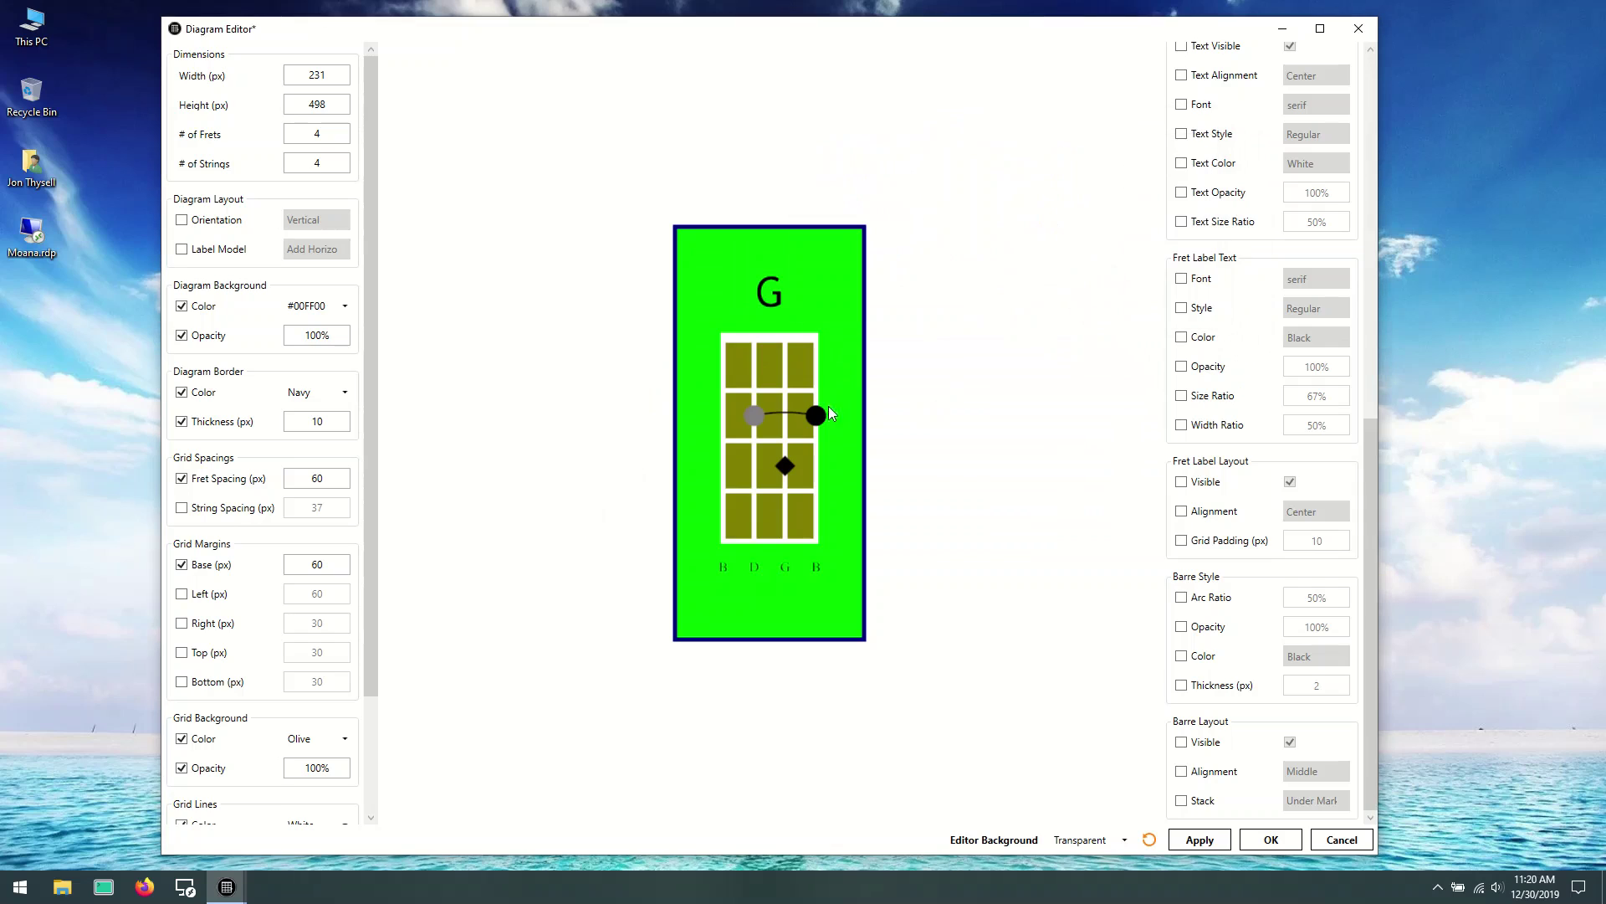
Step: Replace the three-string barre with a barre across all 4 strings at the second fret
right_click(753, 417)
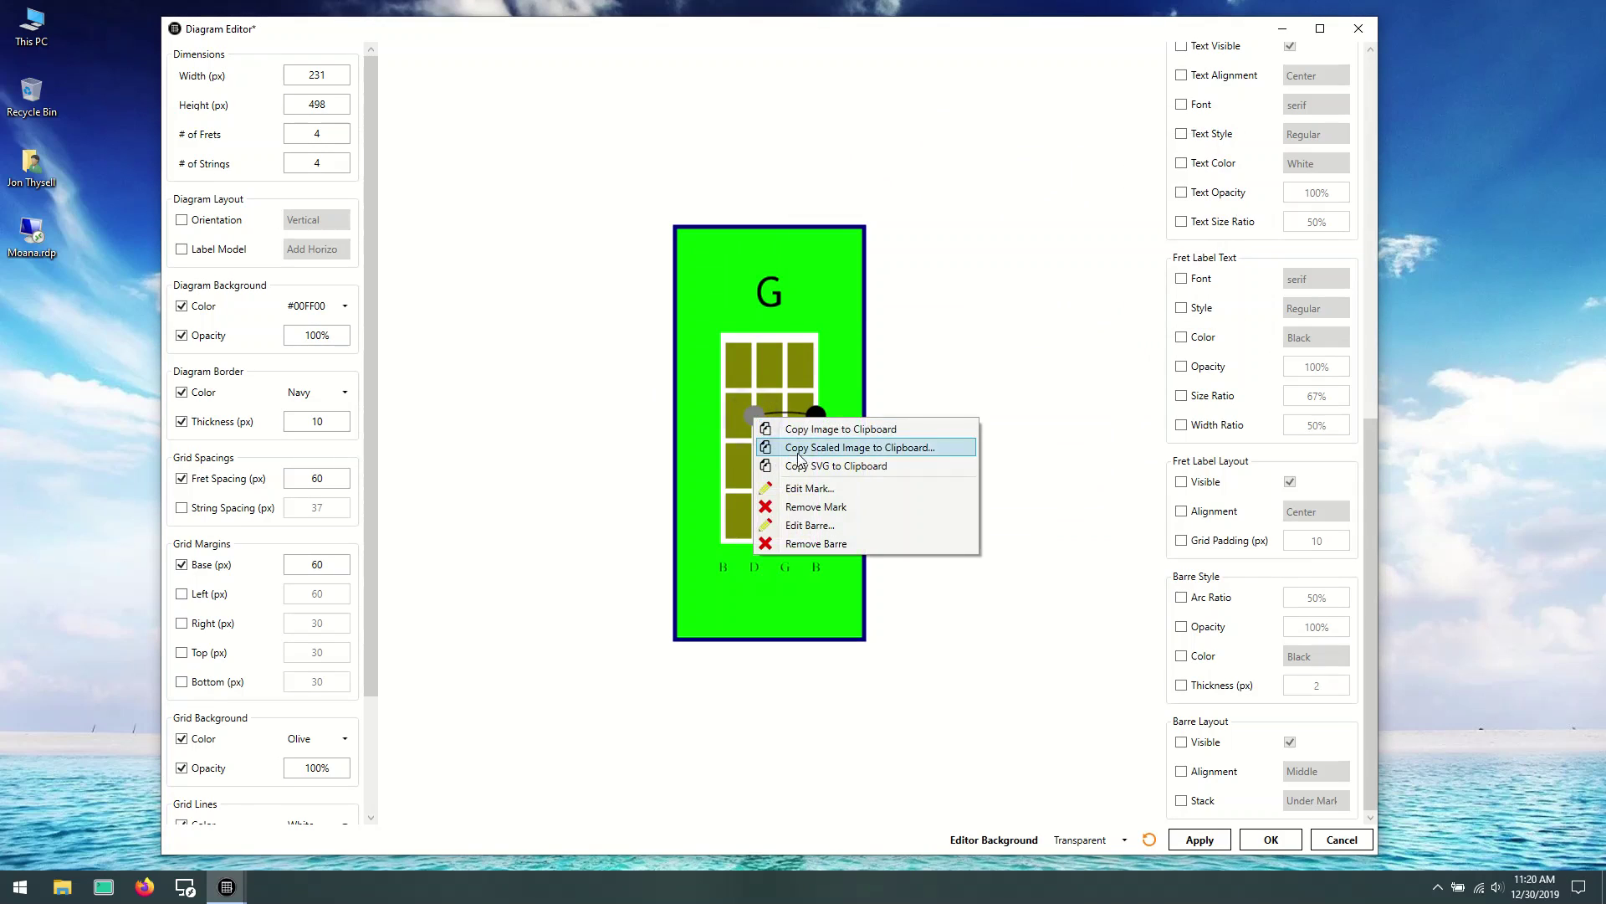
click(810, 546)
right_click(725, 420)
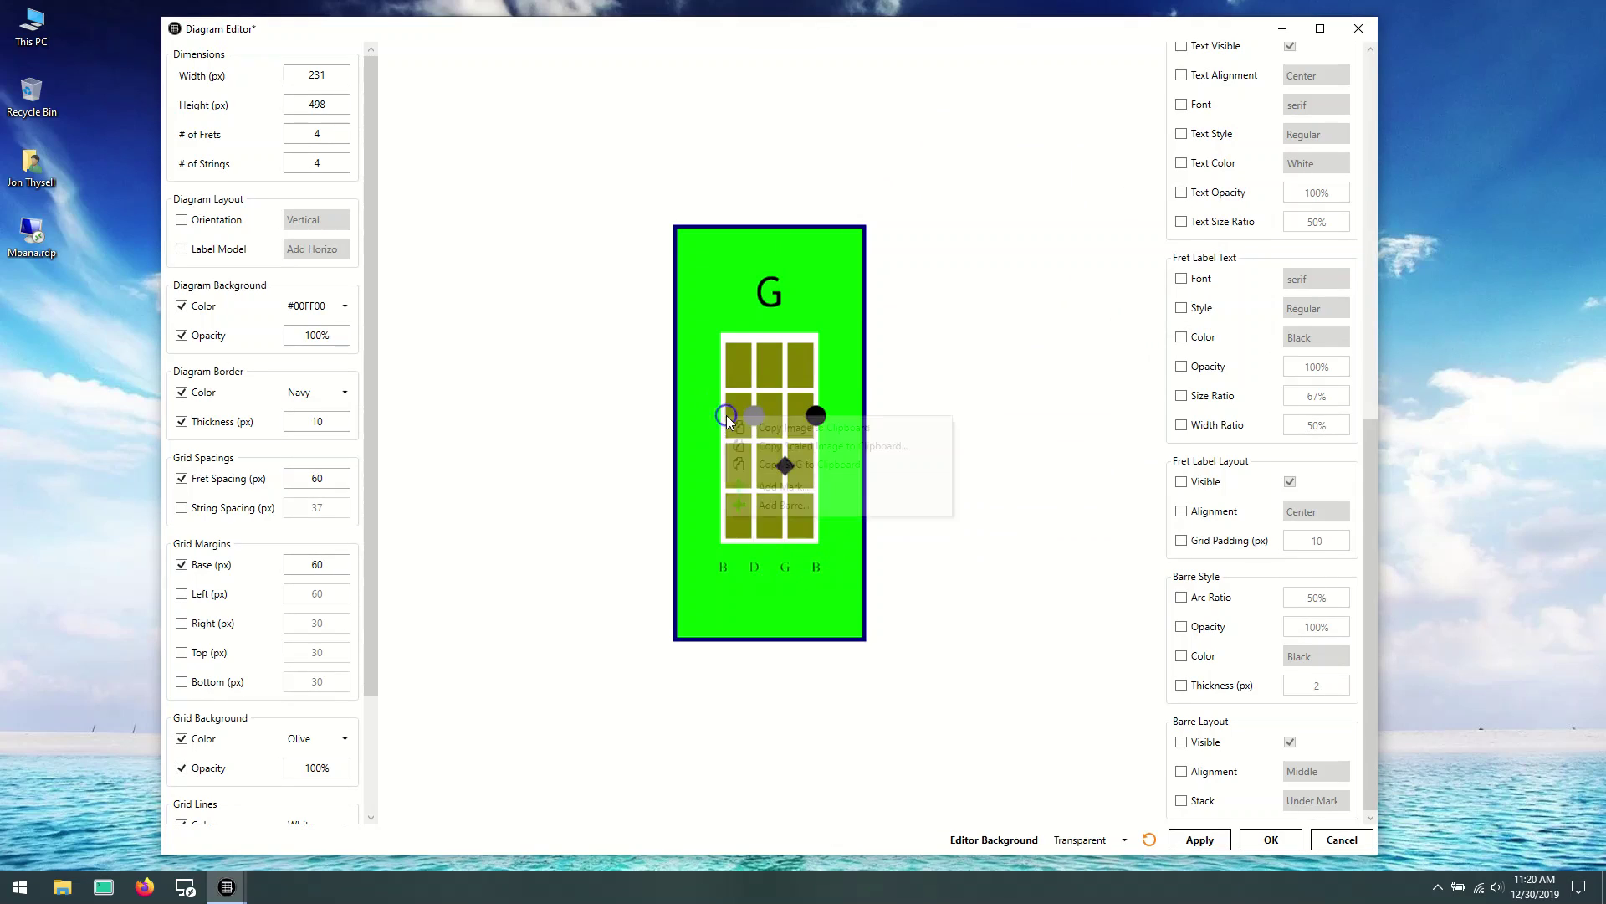
click(756, 507)
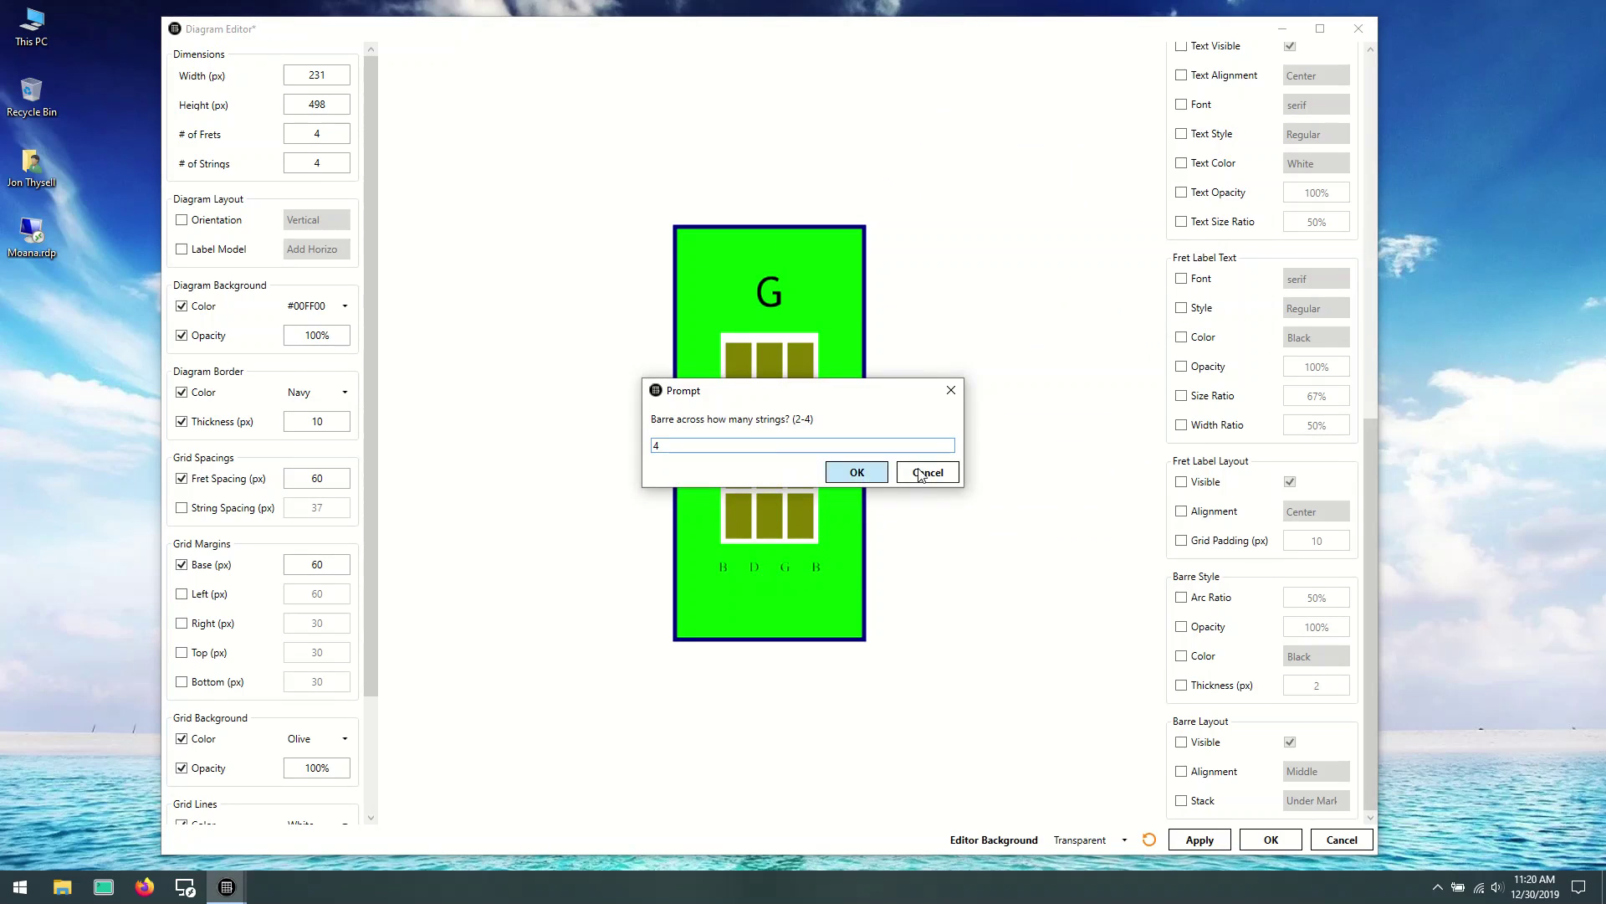
click(857, 472)
click(898, 518)
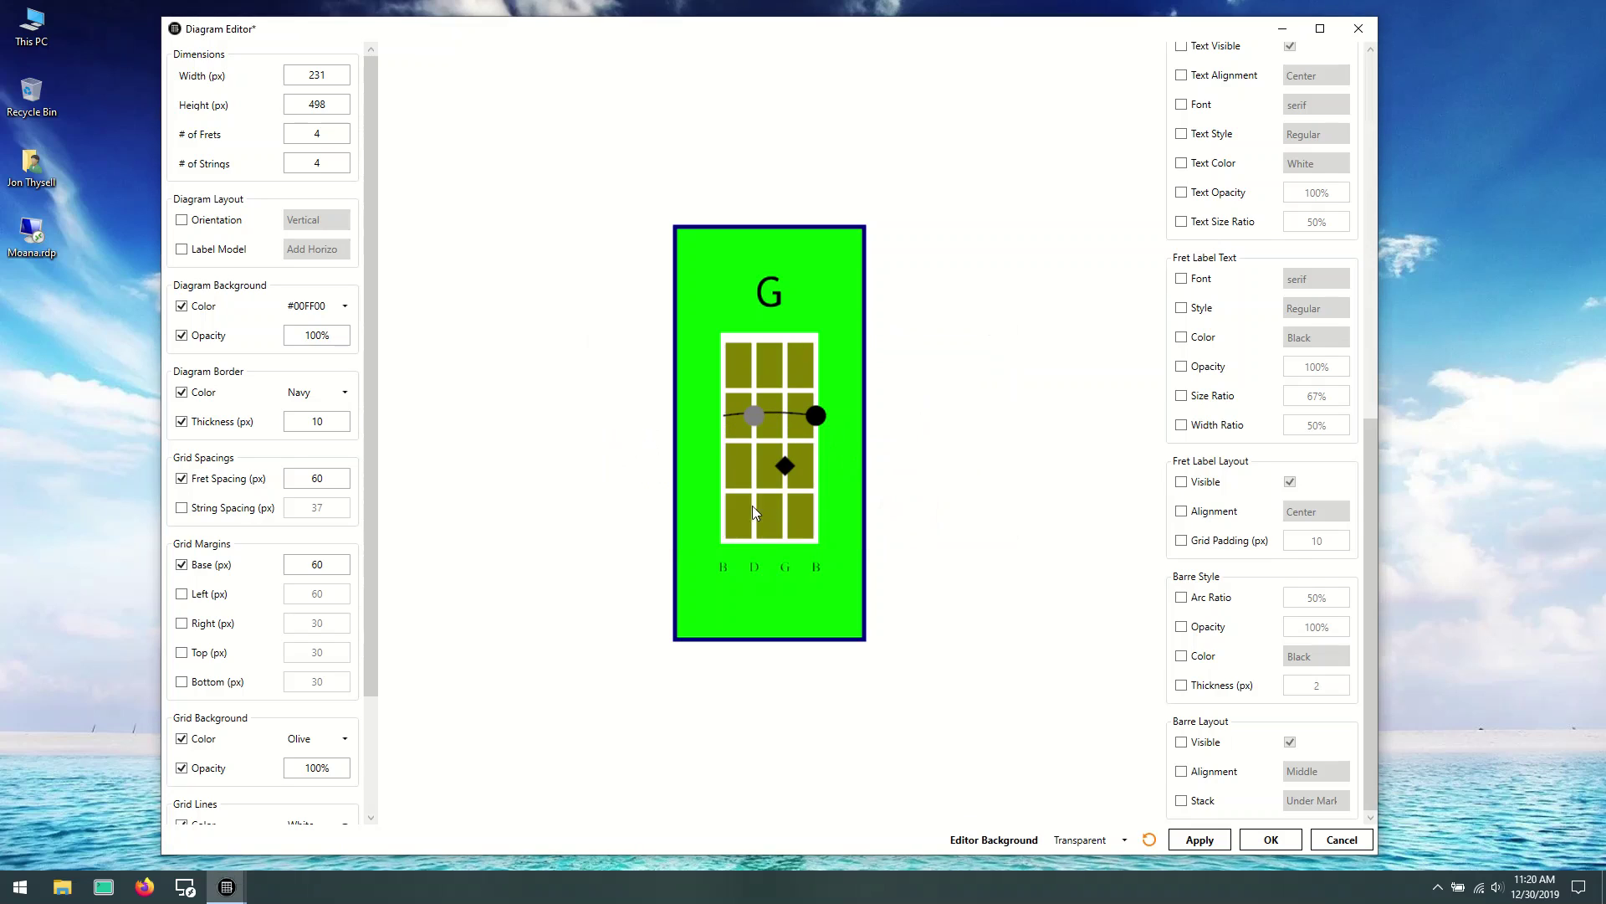
Step: Replace the second-fret barre with a barre across 2 strings, starting at the leftmost B string, with default styling
right_click(739, 416)
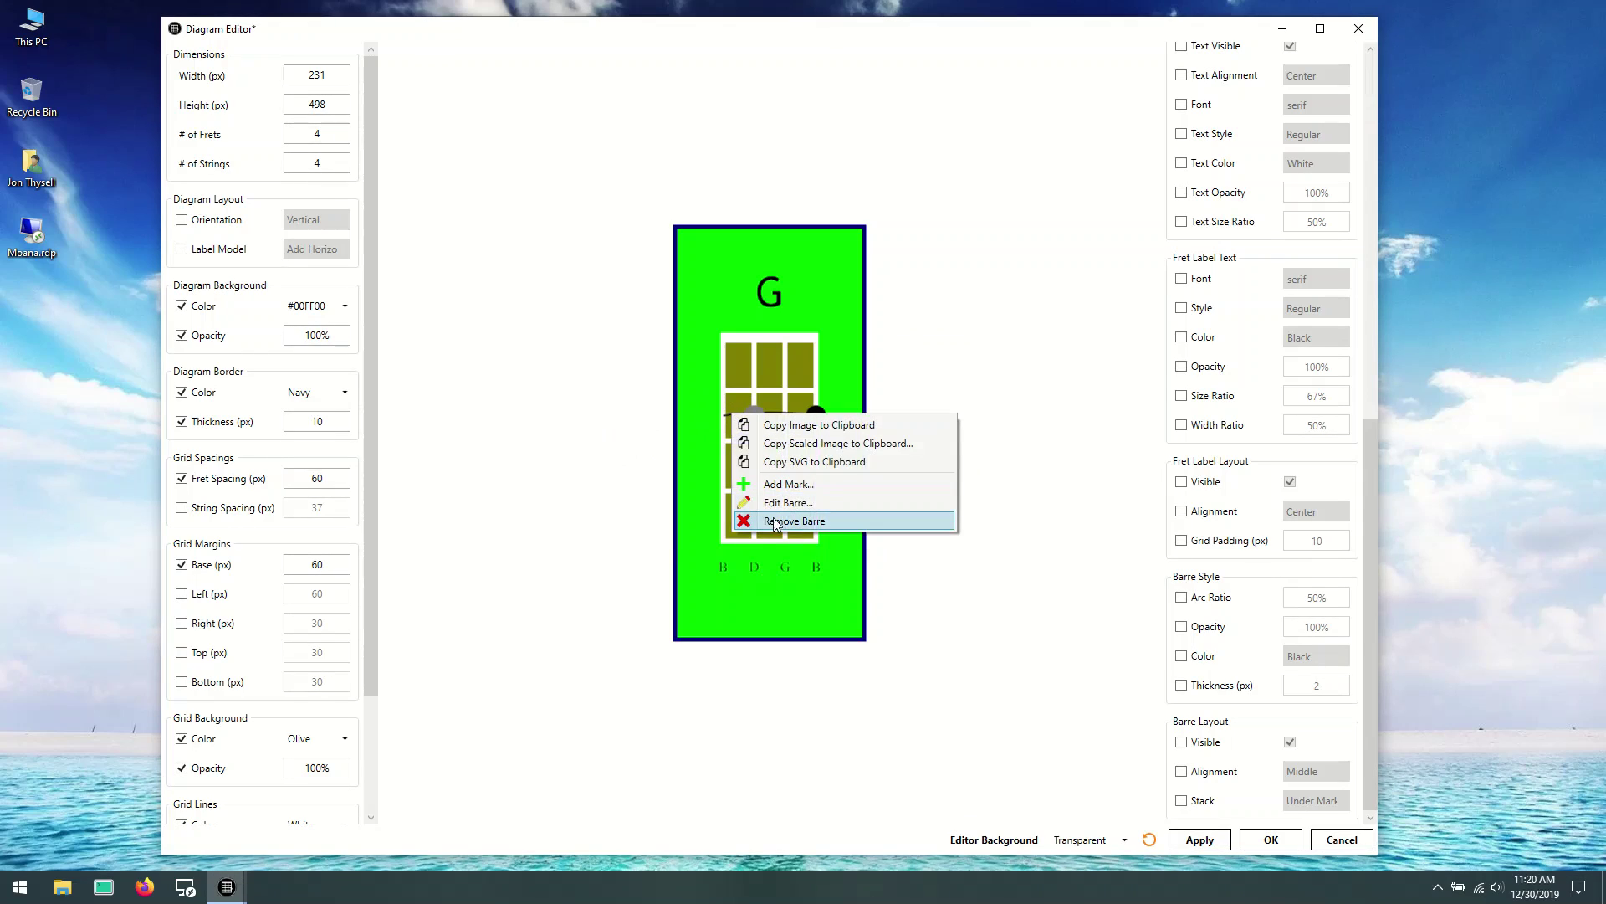
click(773, 521)
right_click(733, 418)
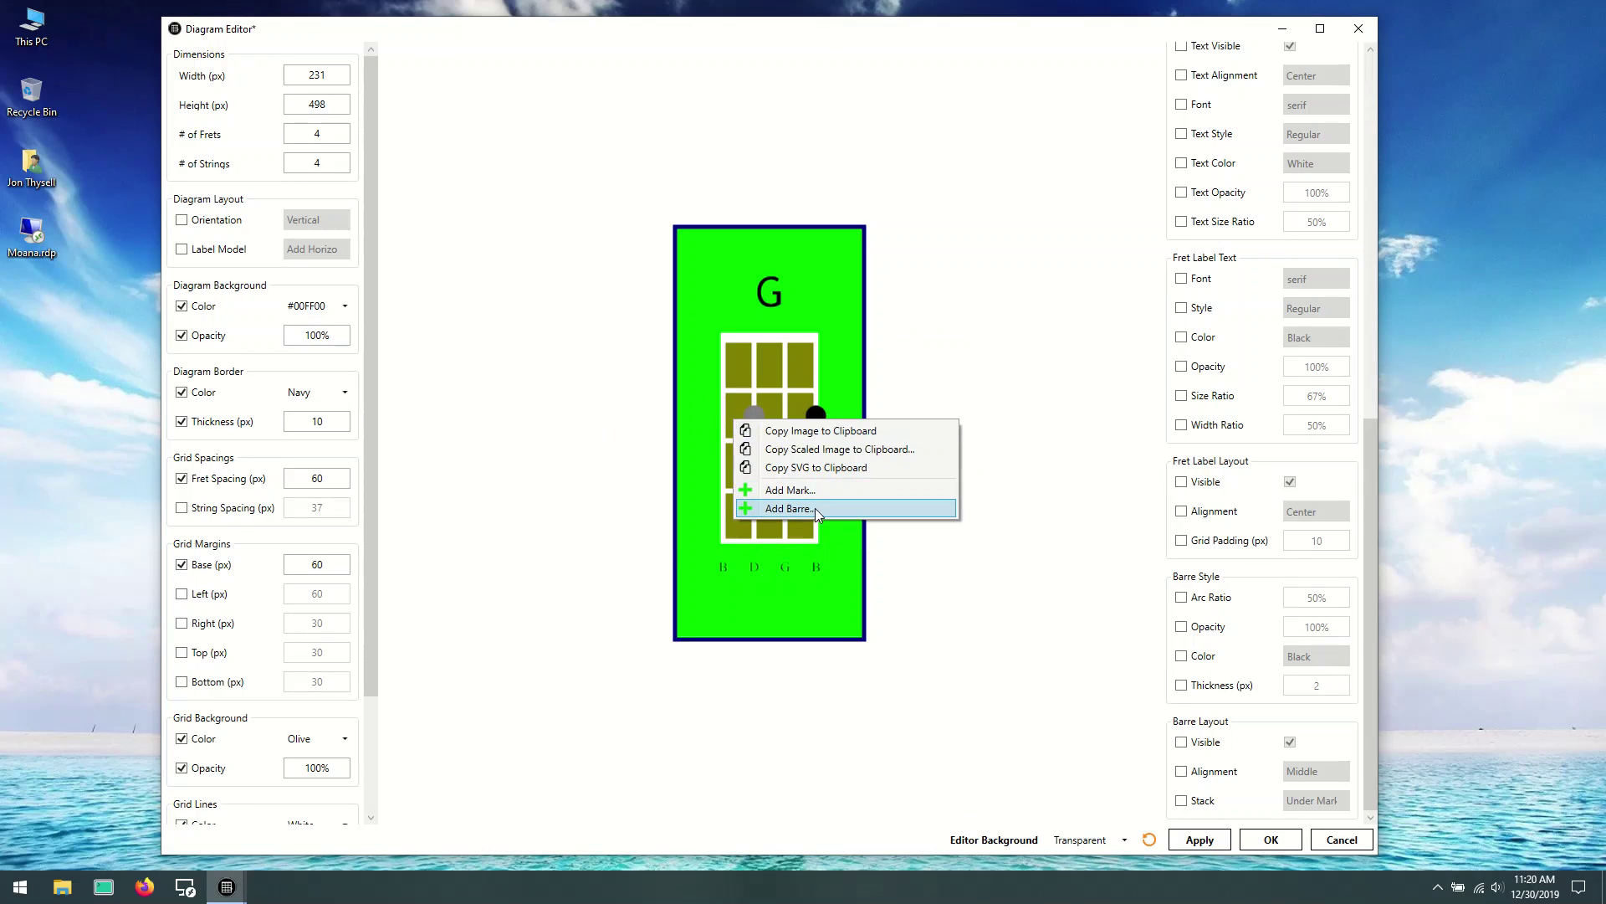
click(800, 509)
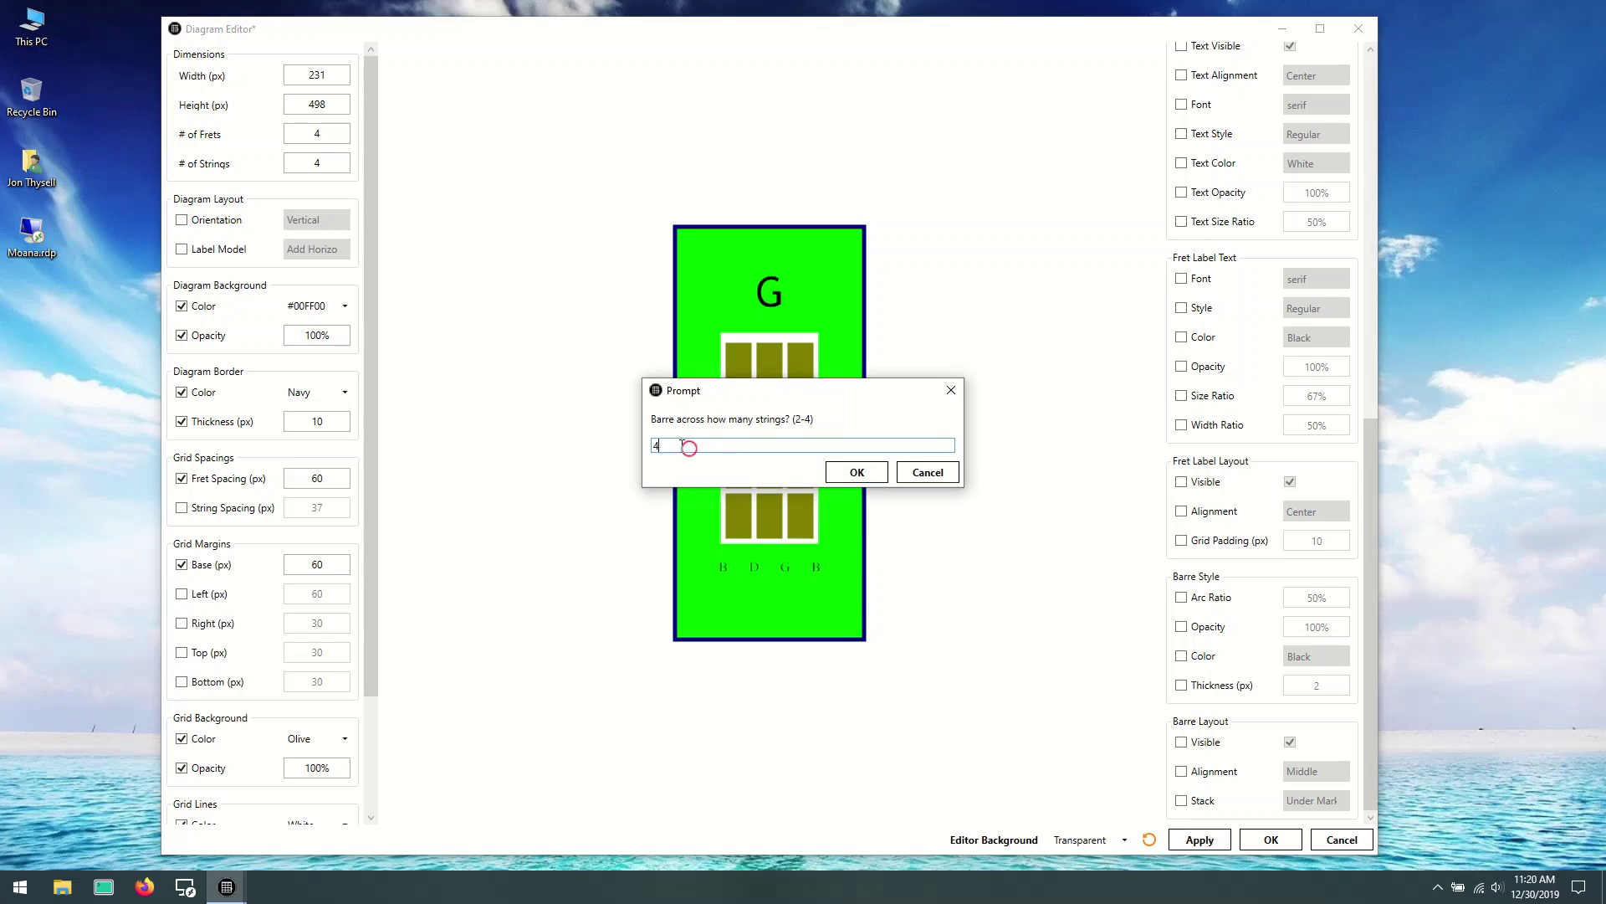
text(2)
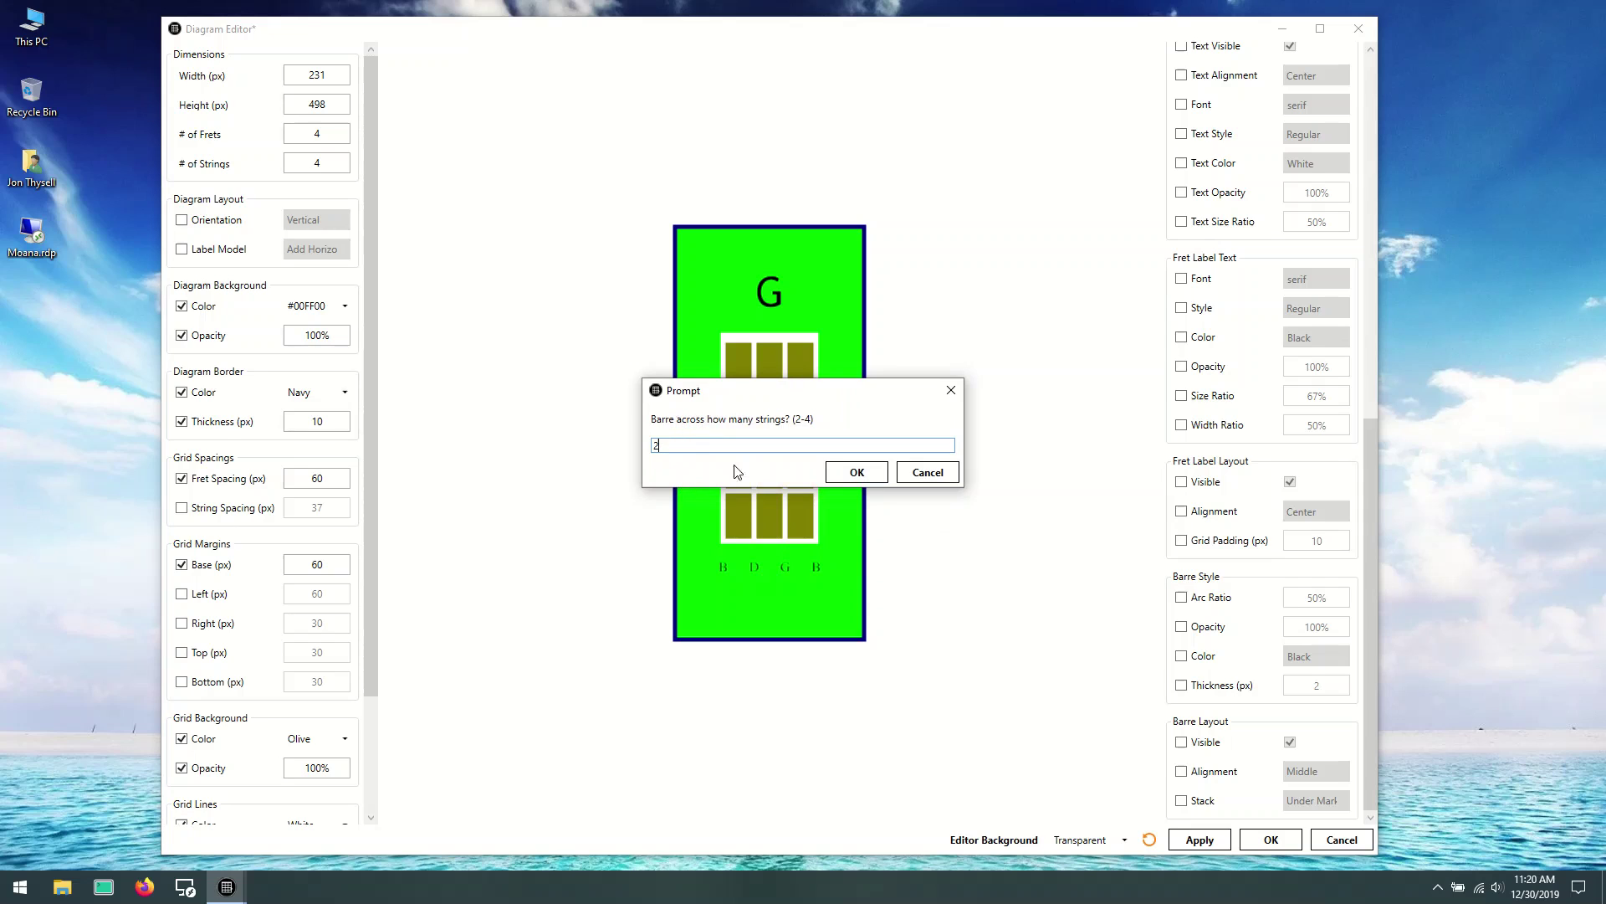
click(857, 472)
click(892, 520)
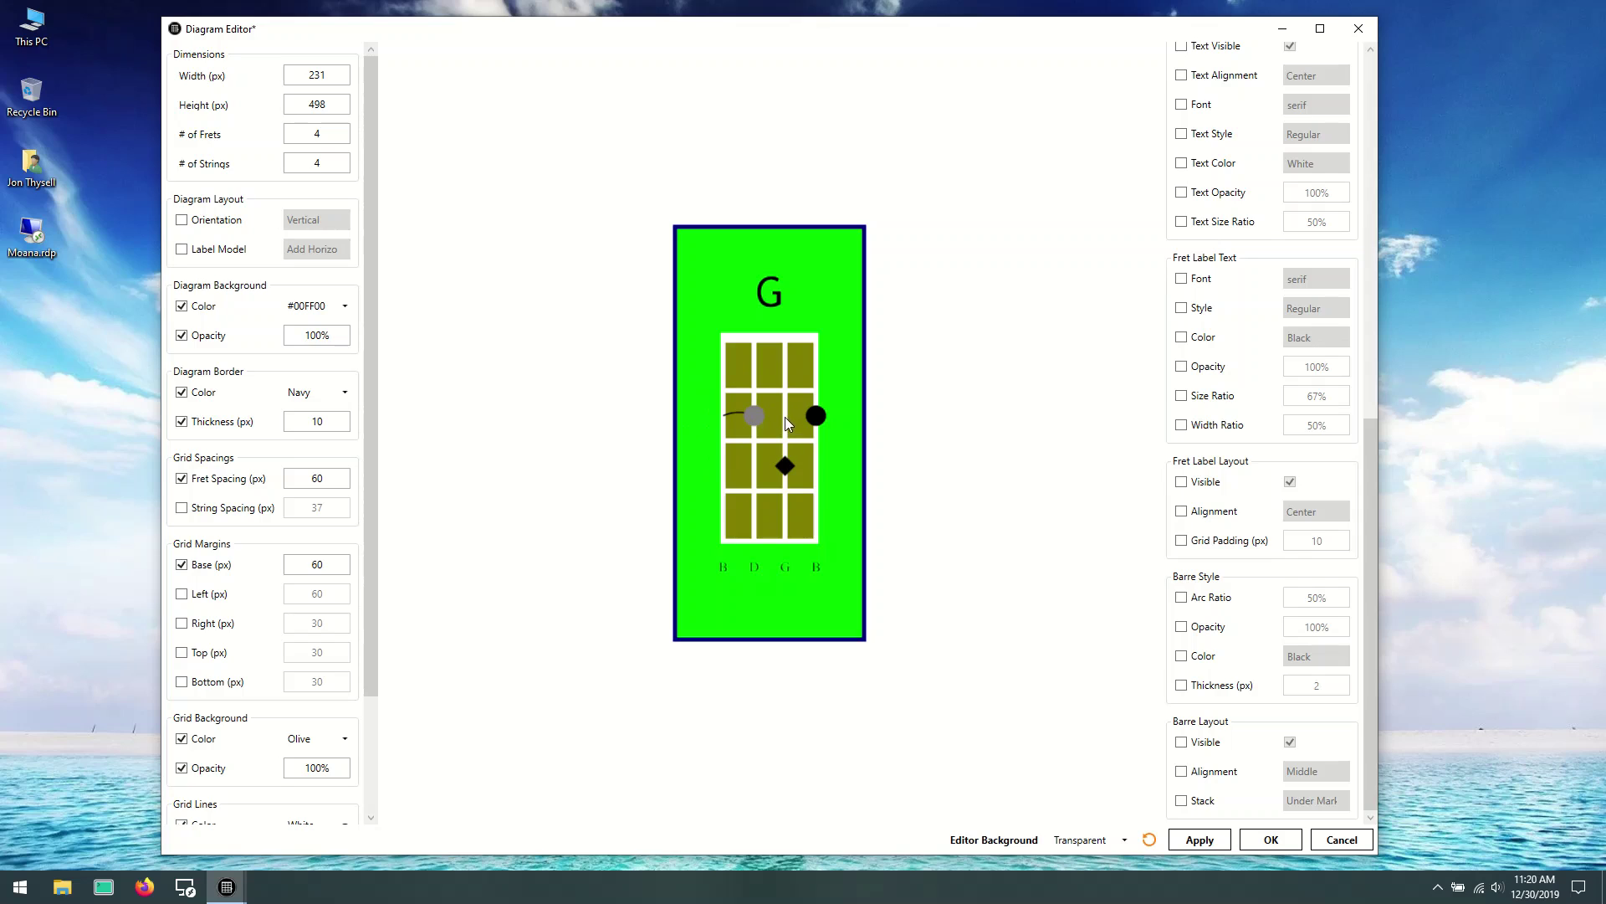
Step: Replace the two-string barre with a default-styled barre across all 4 strings at the second fret
right_click(732, 413)
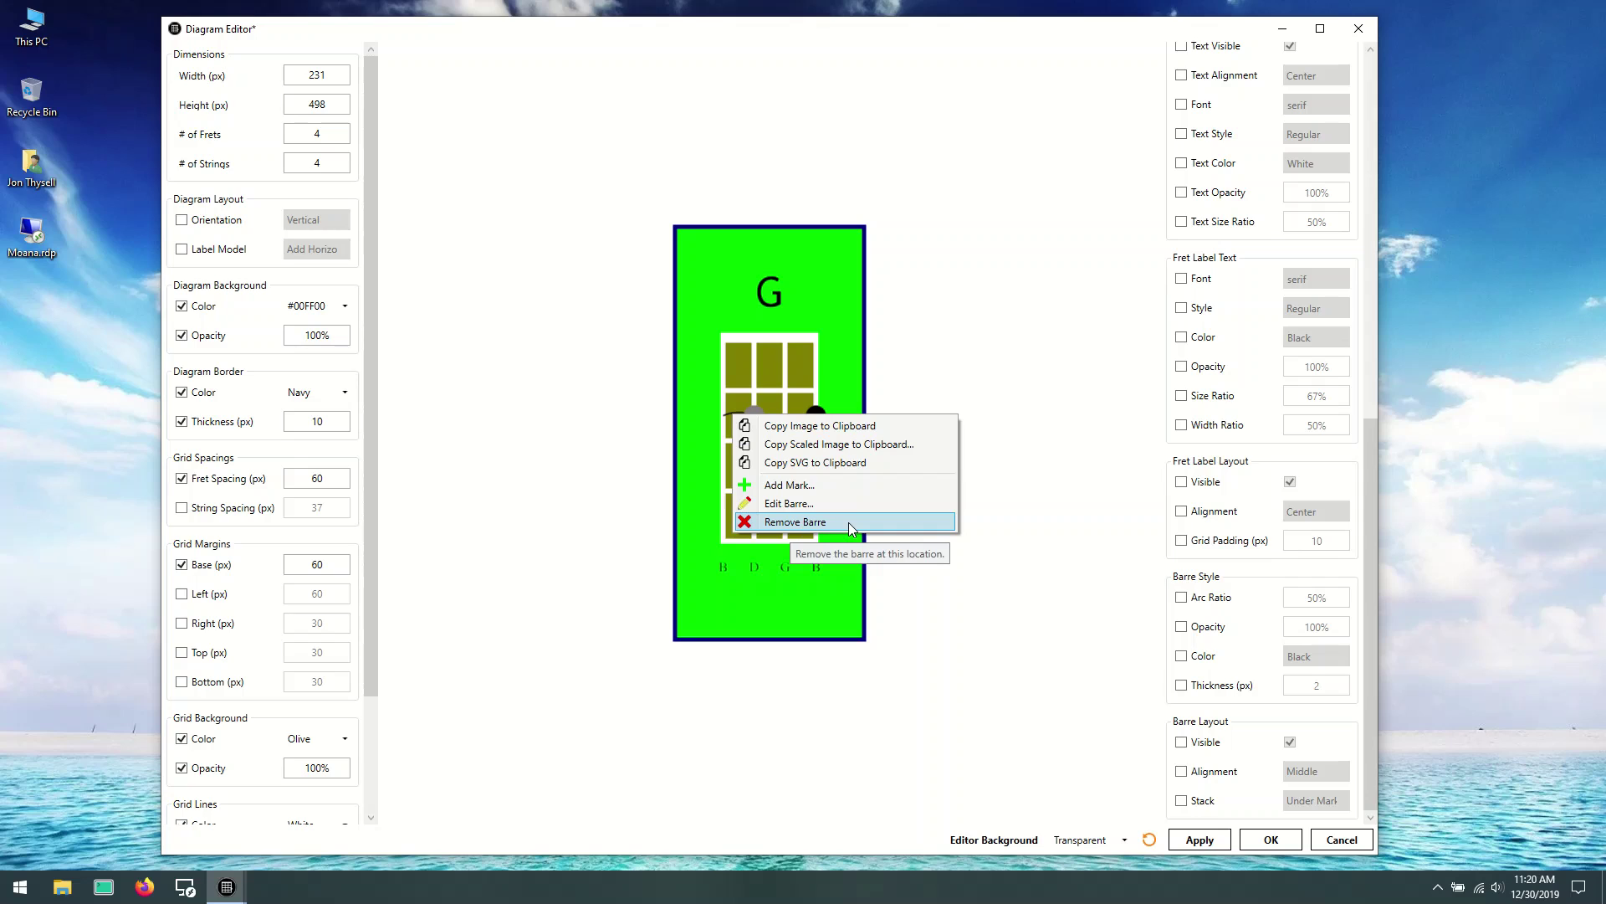
click(793, 526)
right_click(739, 419)
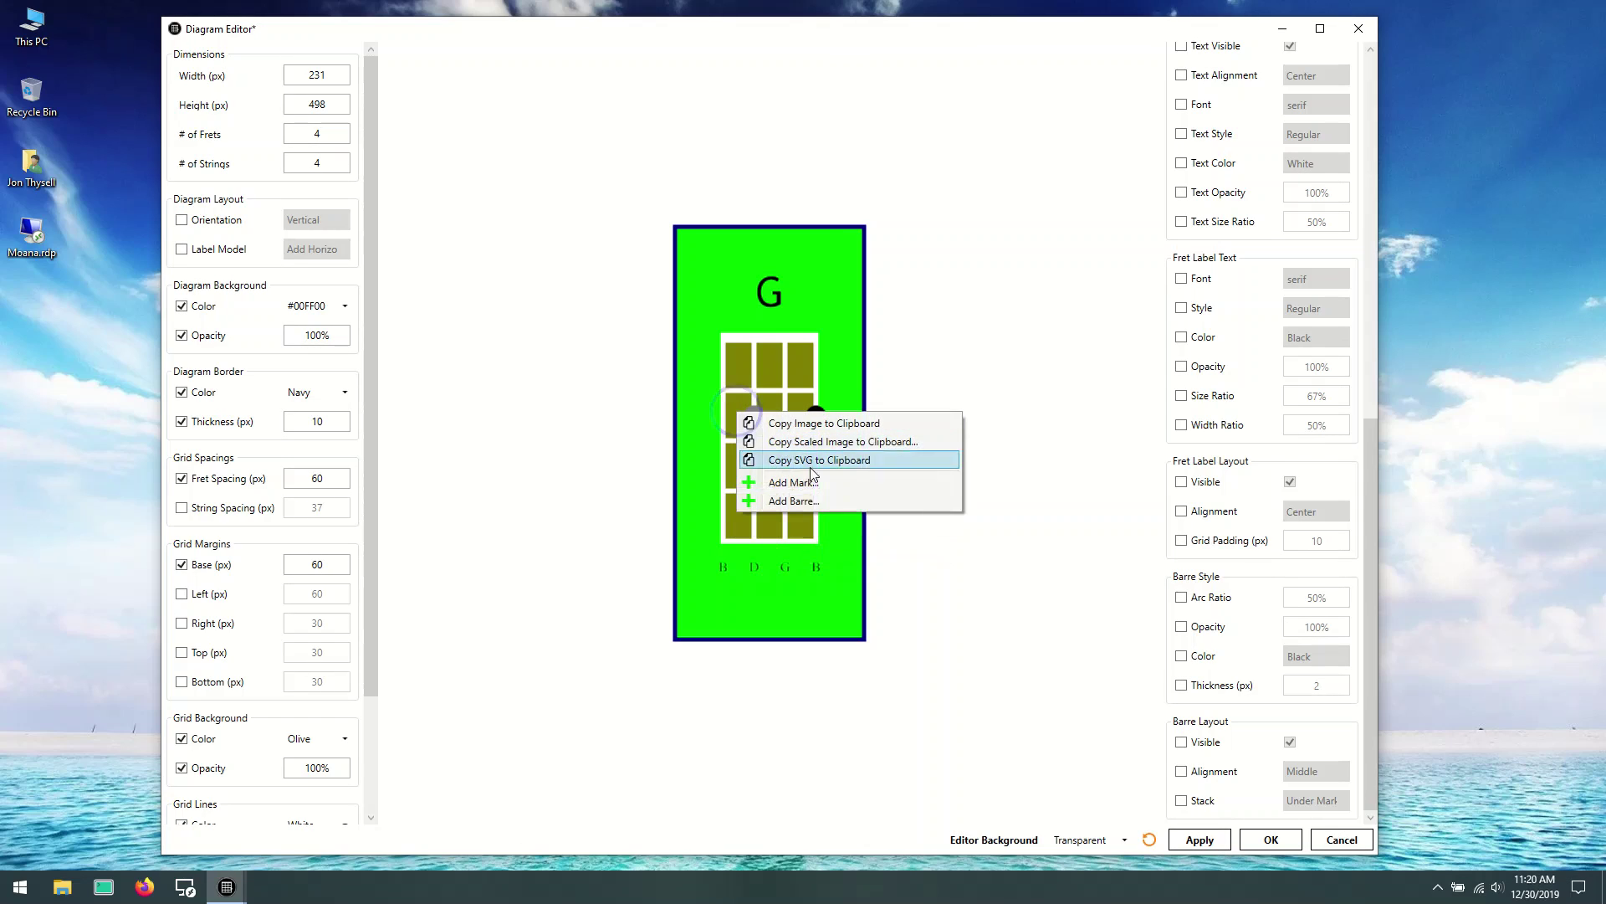
click(811, 498)
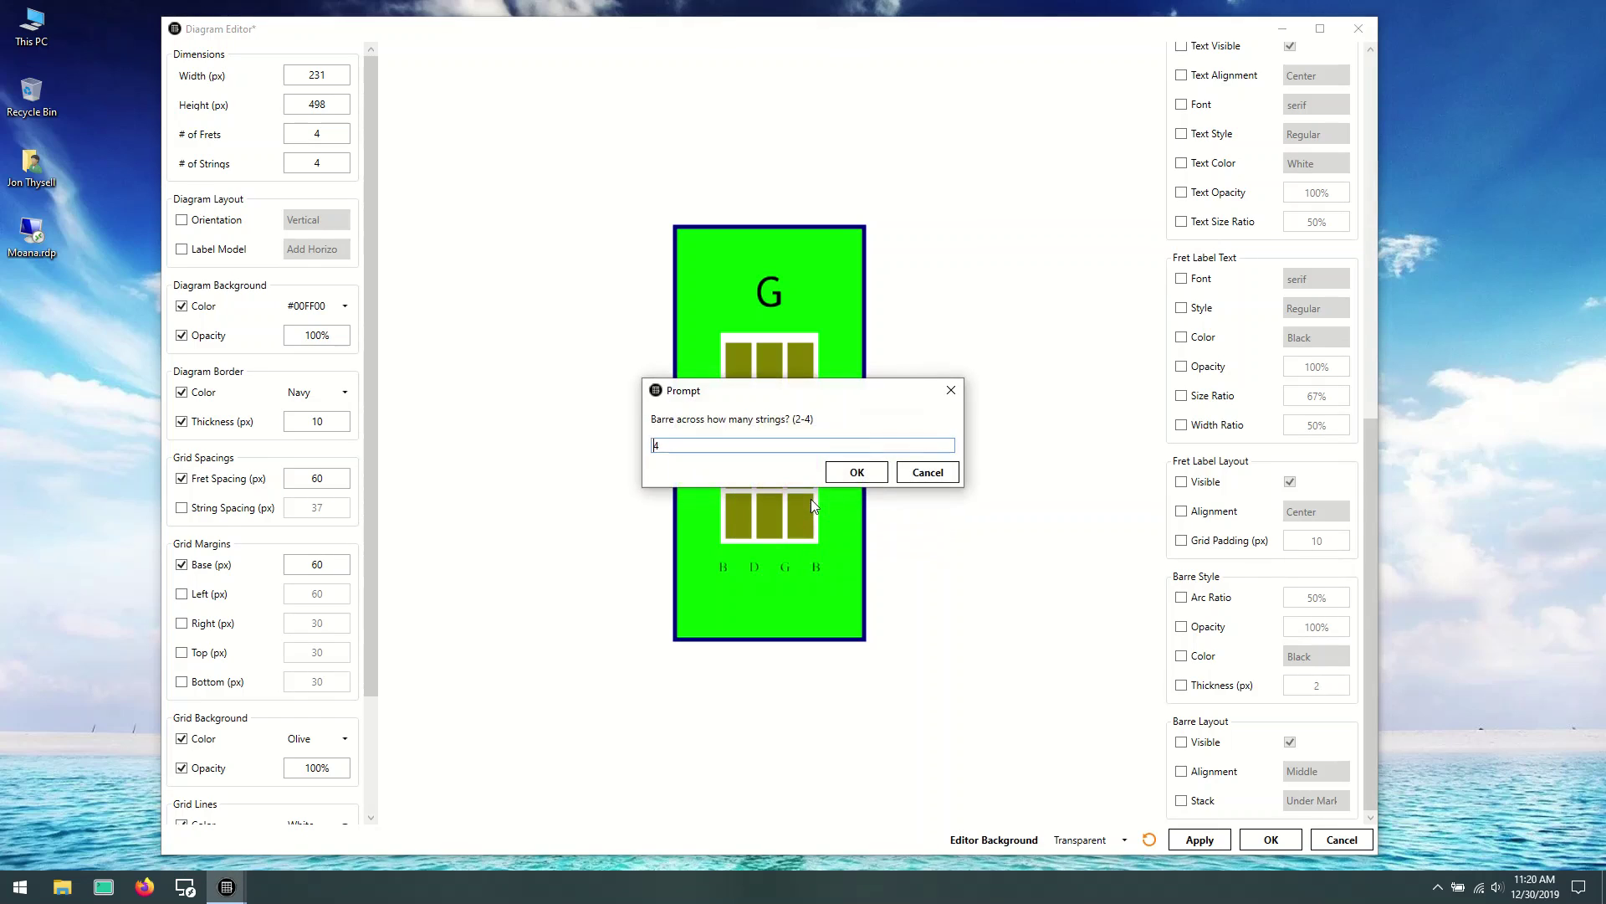
click(865, 473)
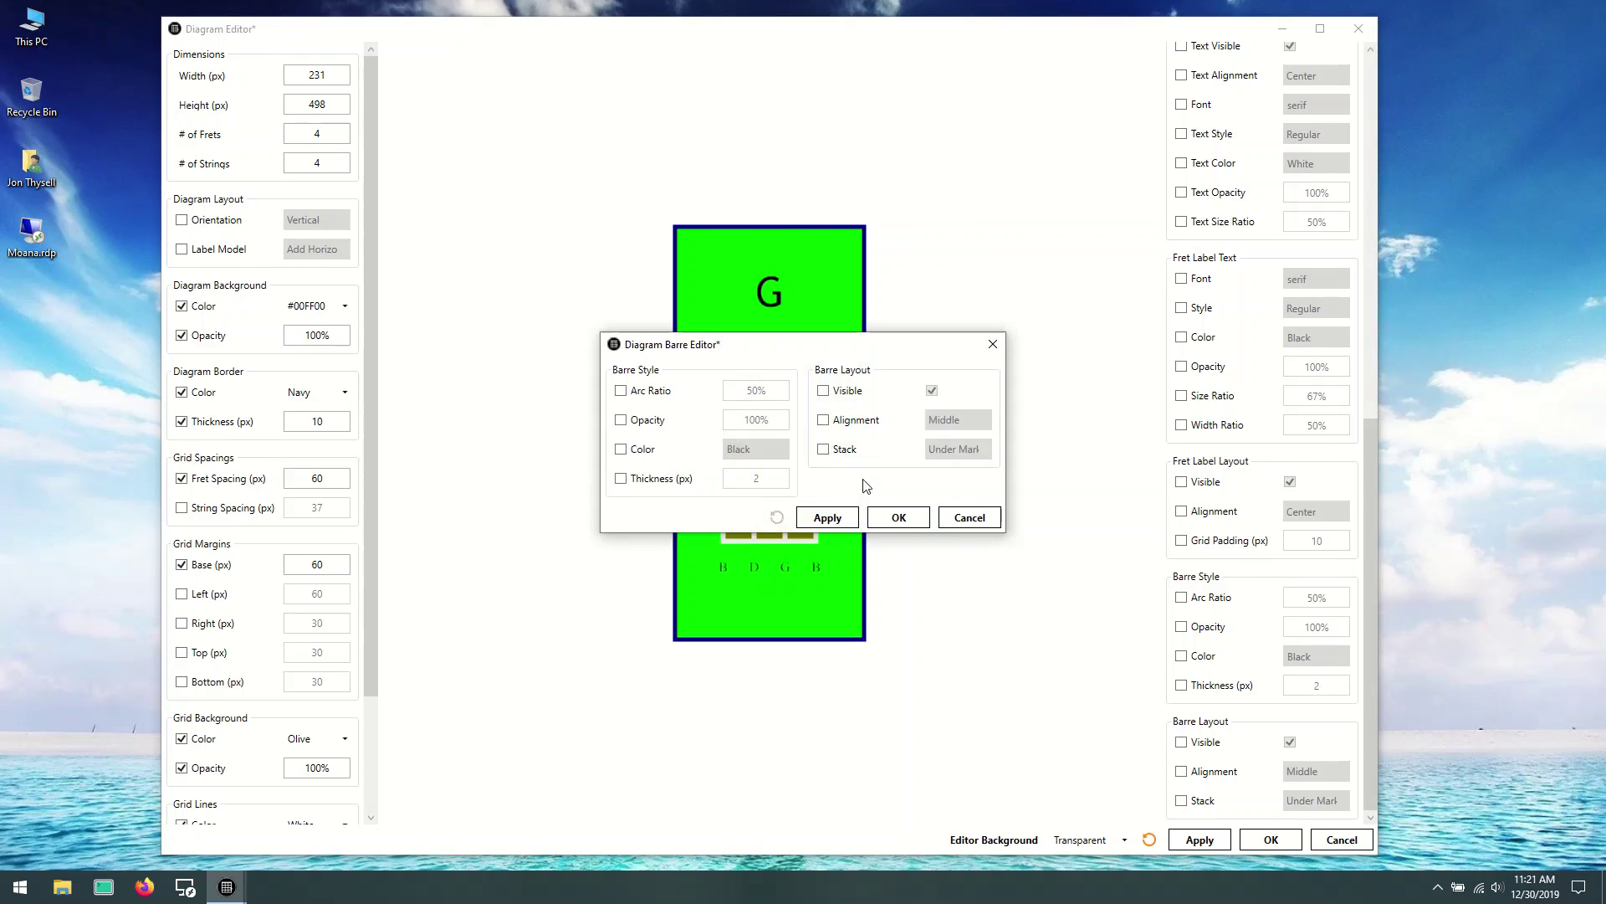
click(904, 519)
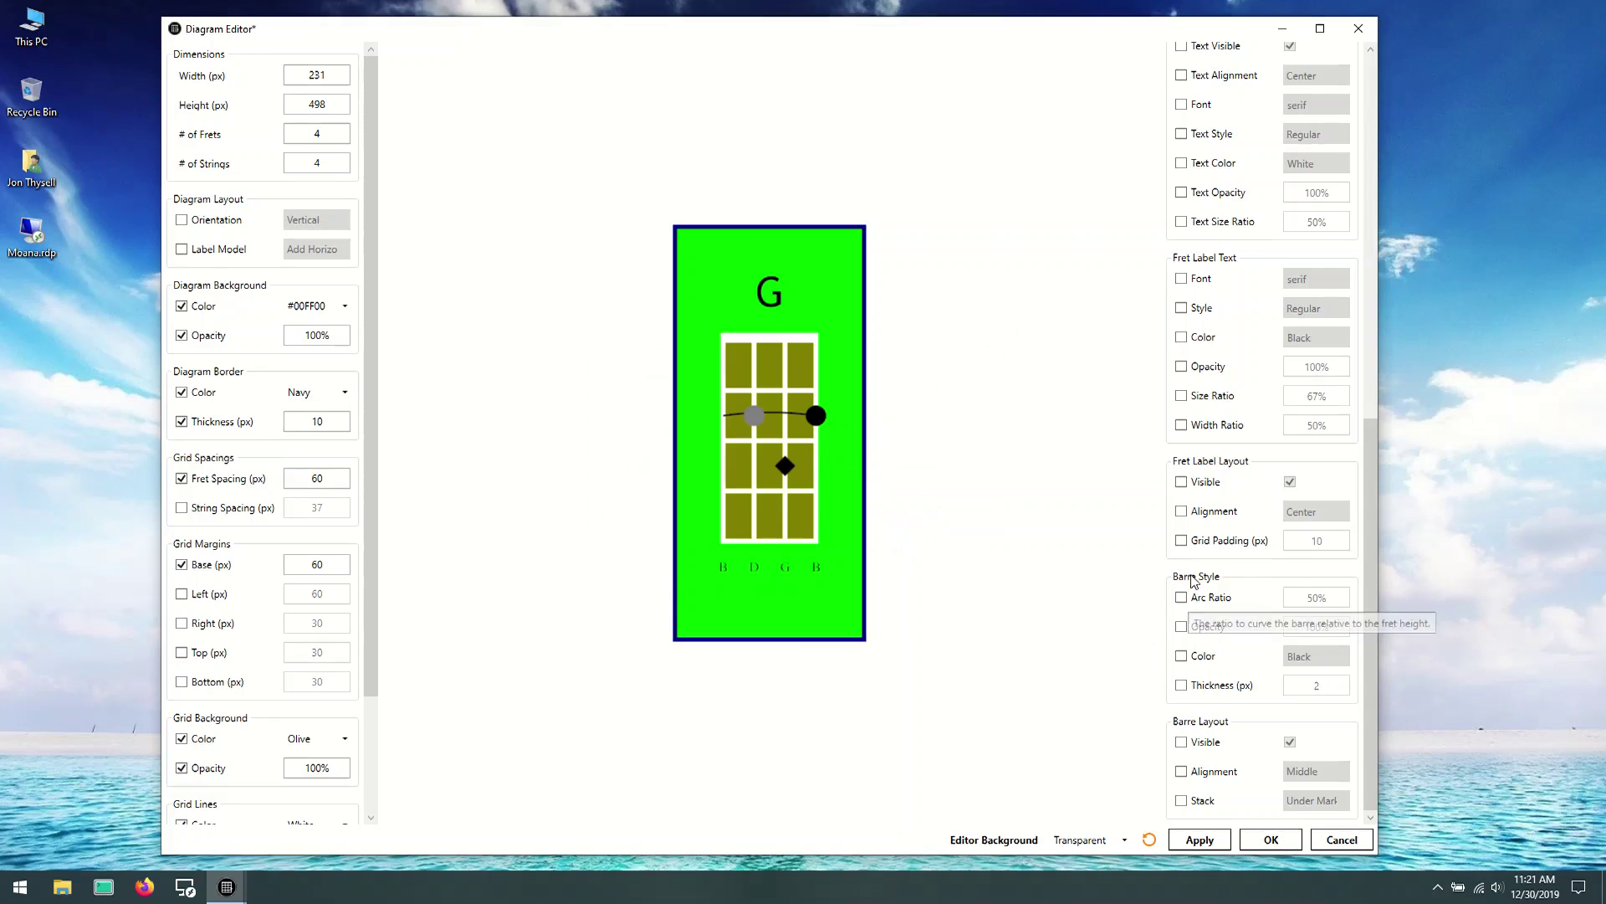
Step: Add a barre across all 4 strings at the third fret with default styling
right_click(736, 469)
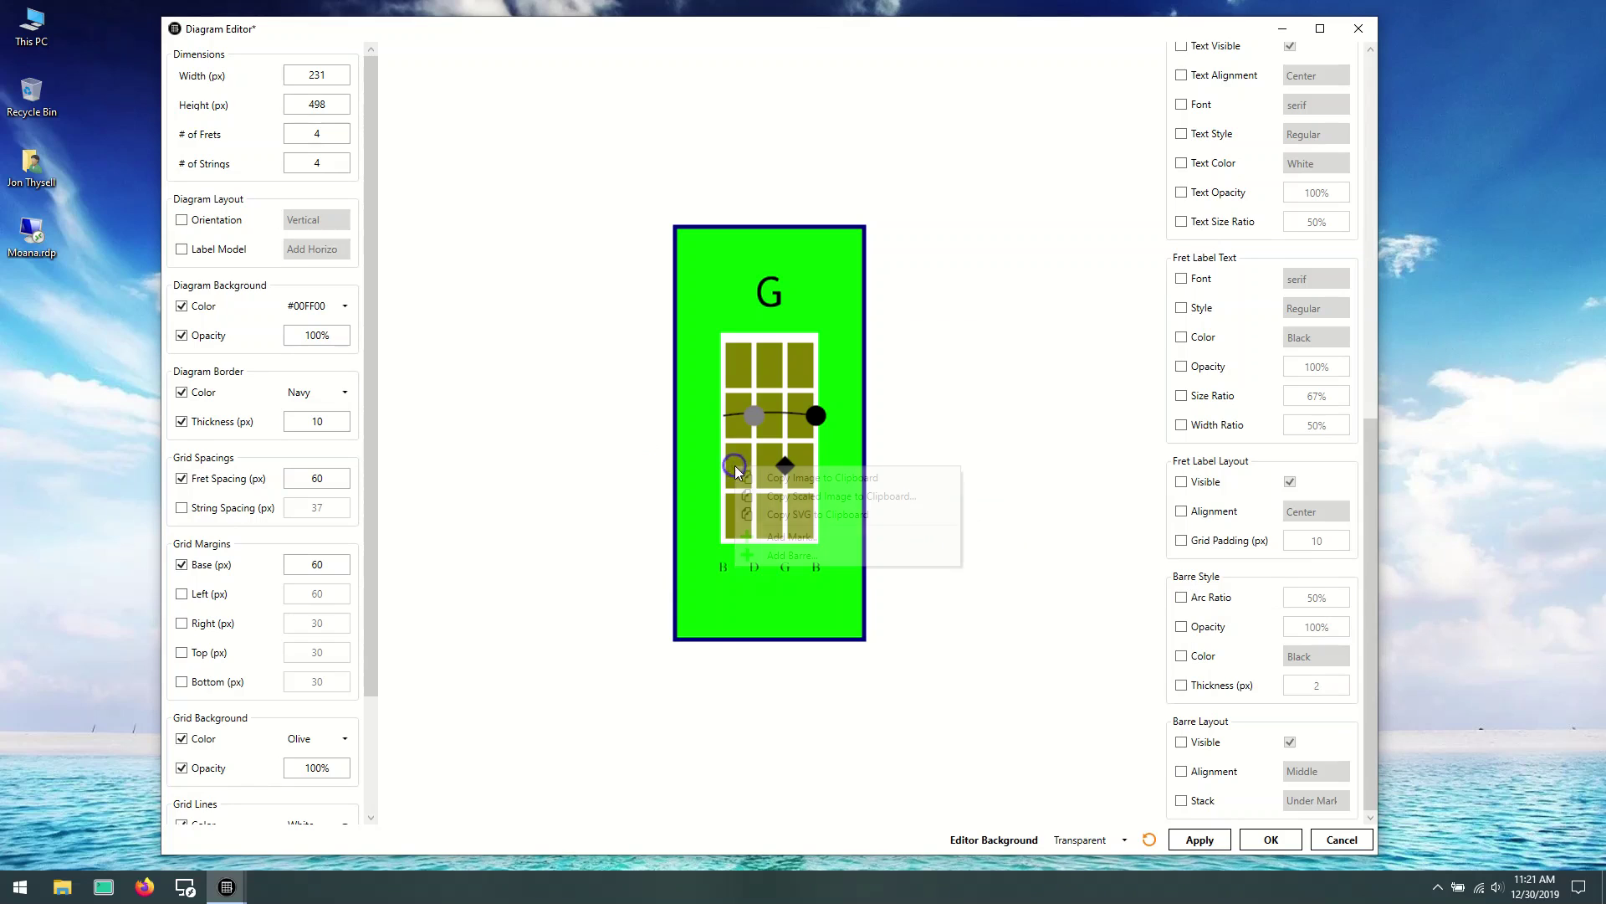
click(880, 552)
click(859, 473)
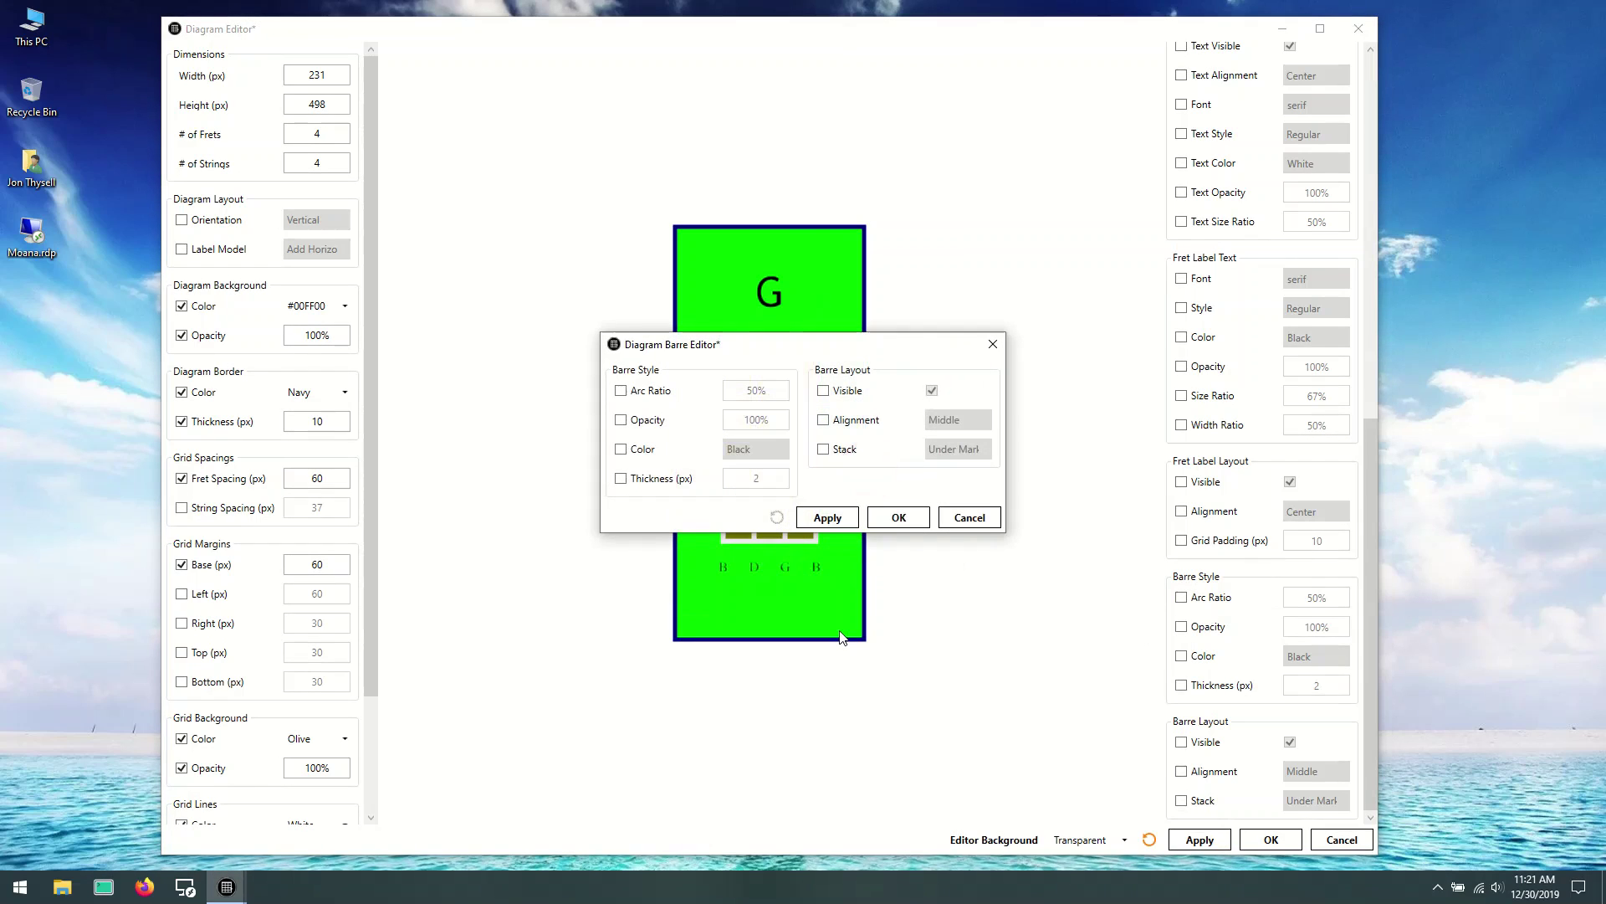
click(898, 517)
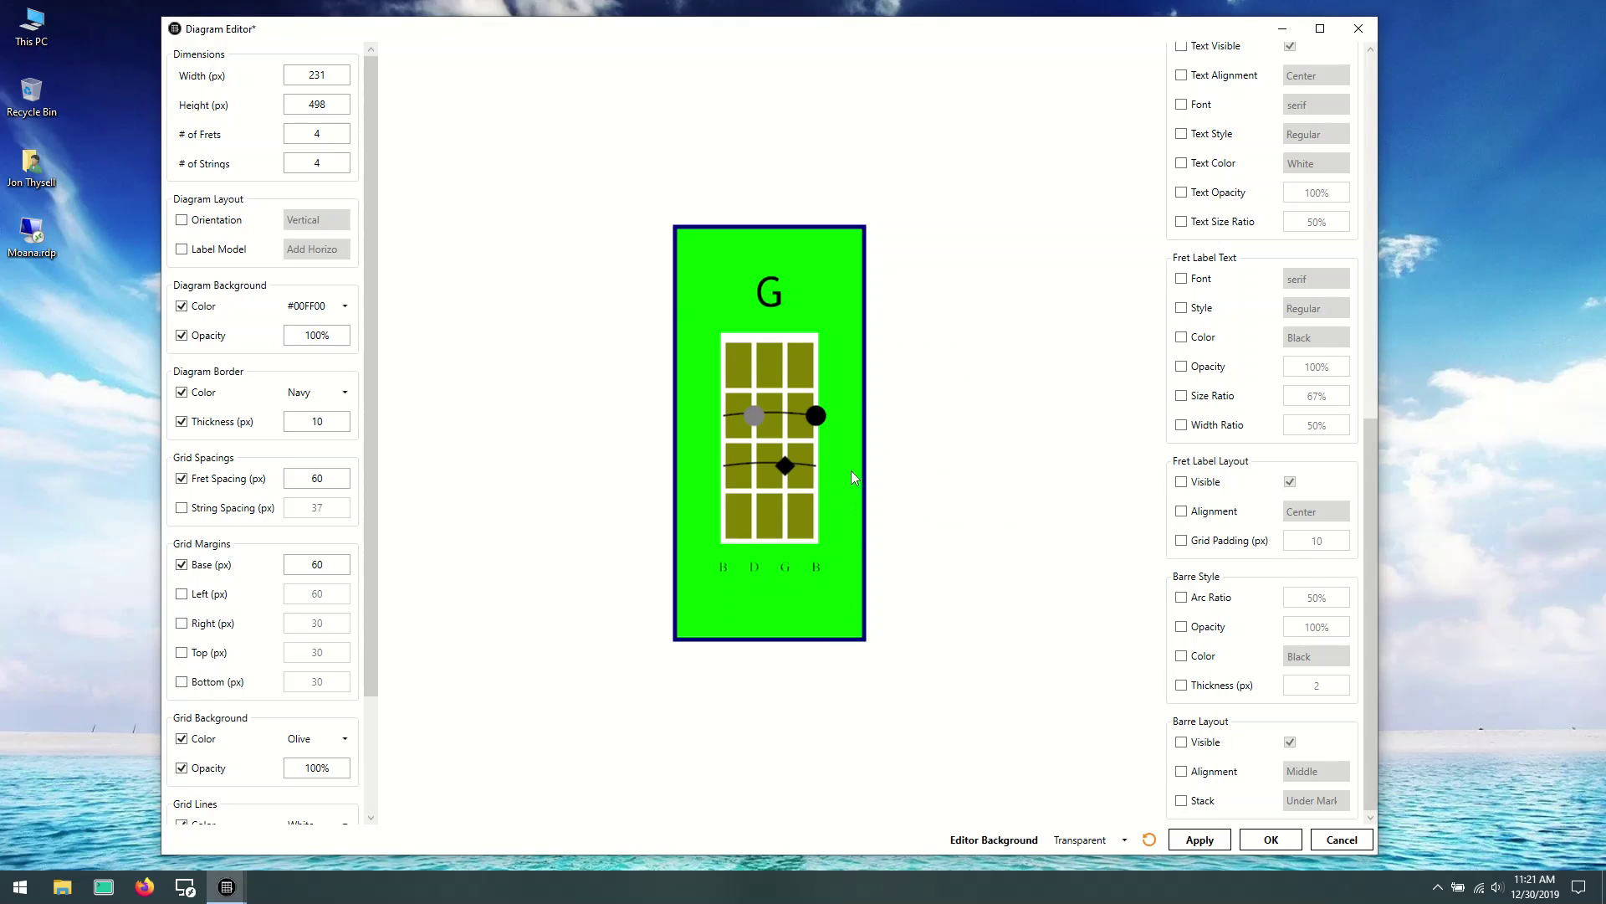
Step: Override the diagram's barre stacking so that barres are drawn Over Marks
click(1208, 802)
click(1320, 801)
click(1308, 838)
Step: Override the diagram's barre style with an arc ratio of 0% and a thickness of 5 px
click(1210, 597)
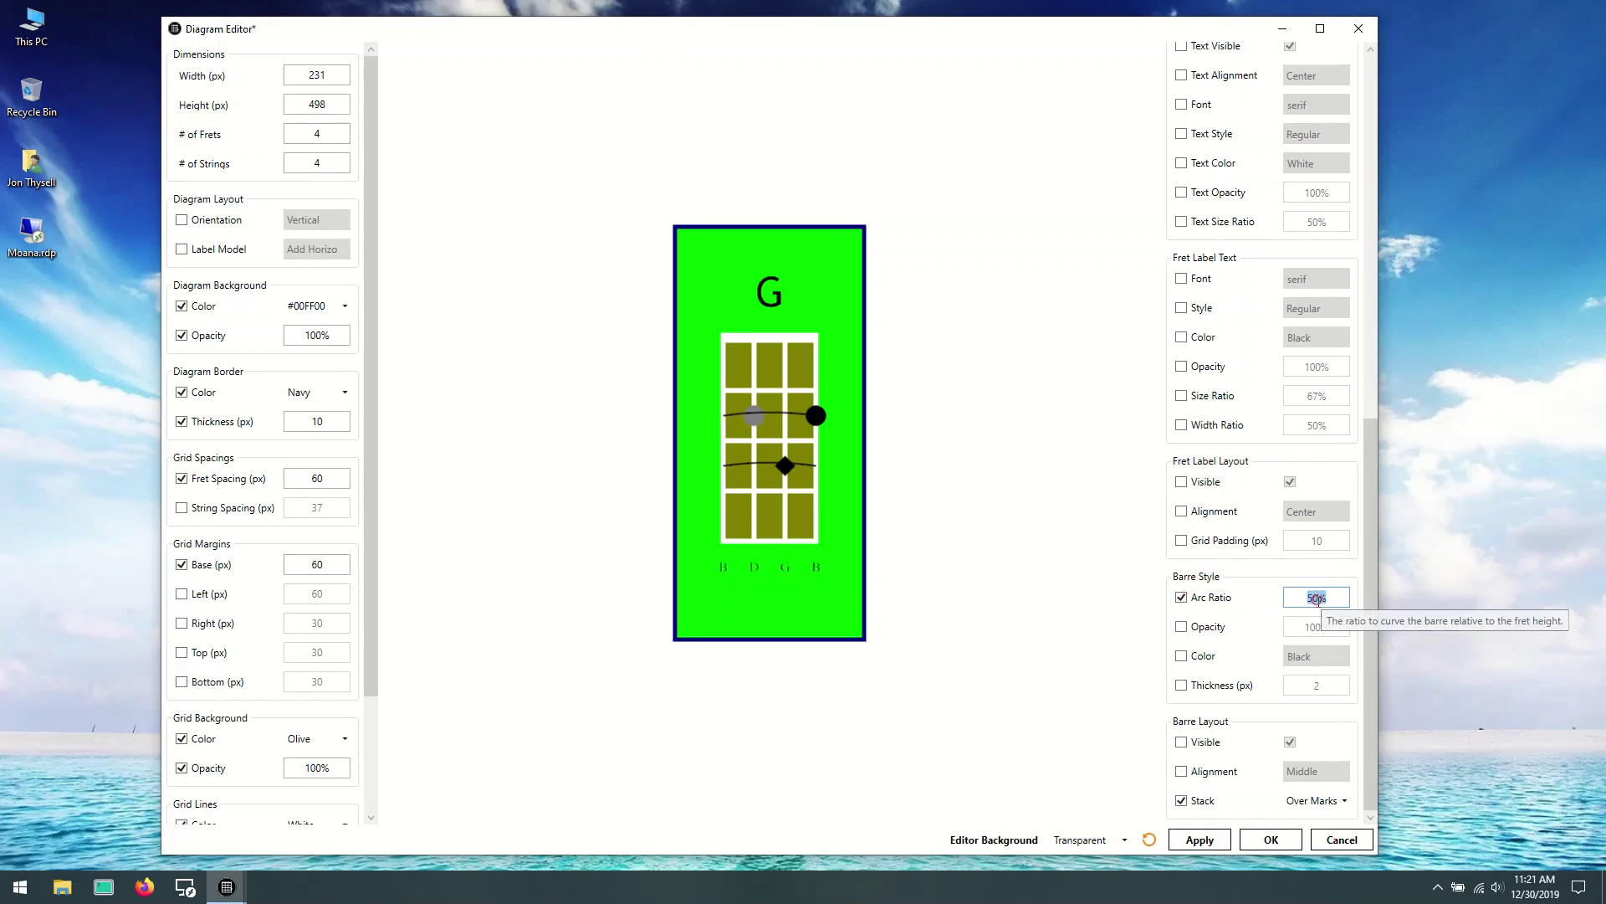
double_click(1317, 596)
text(0)
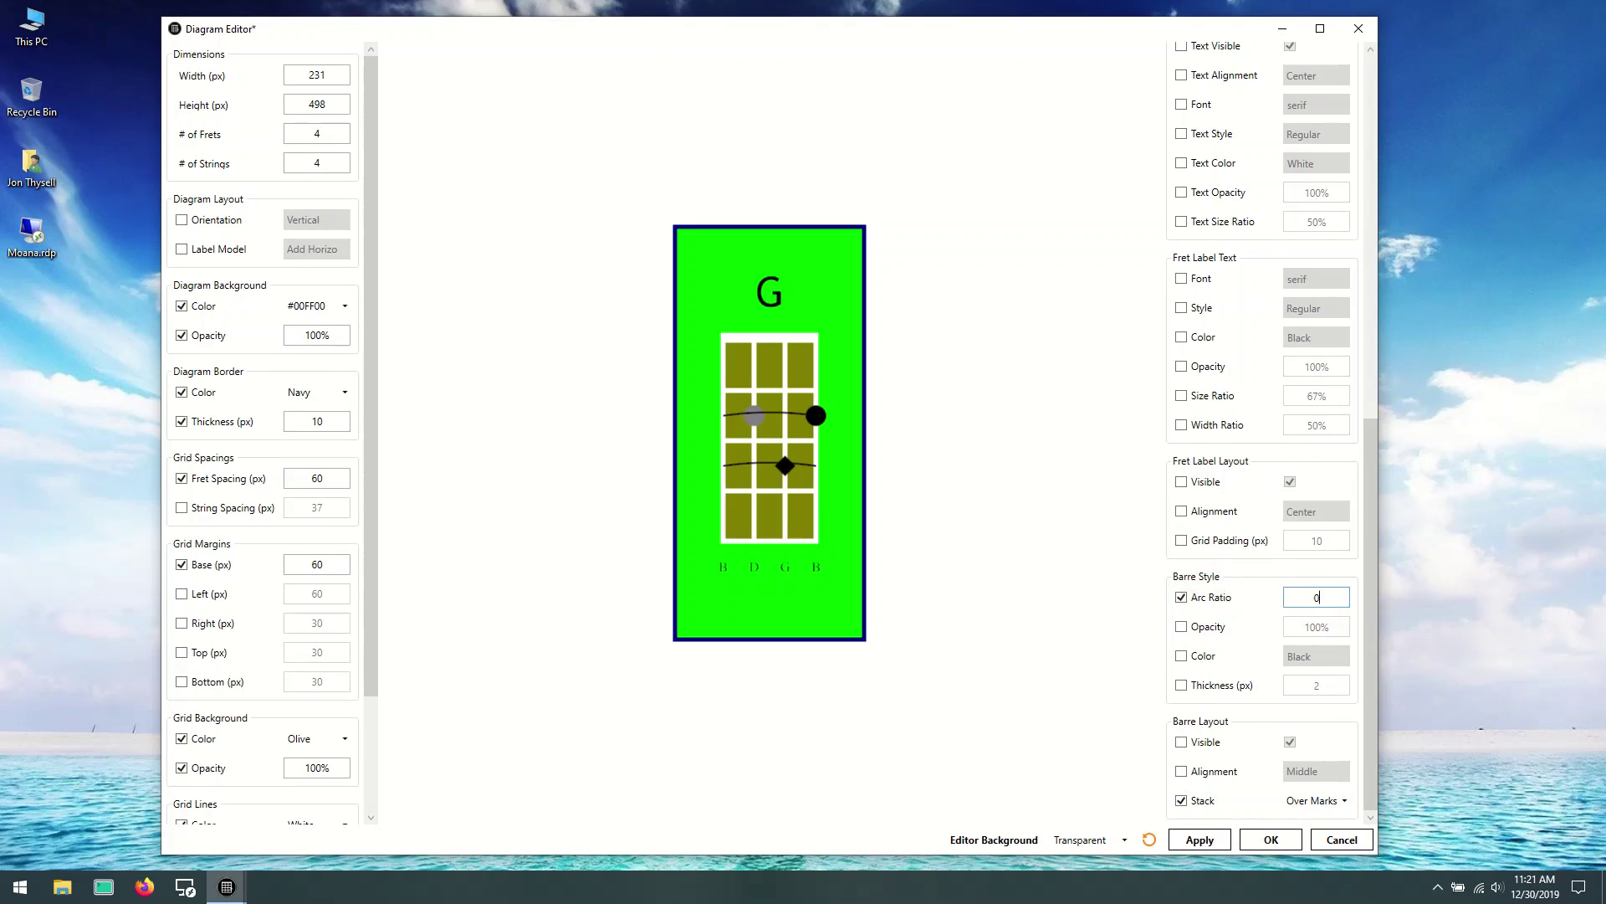
click(1358, 612)
click(1212, 685)
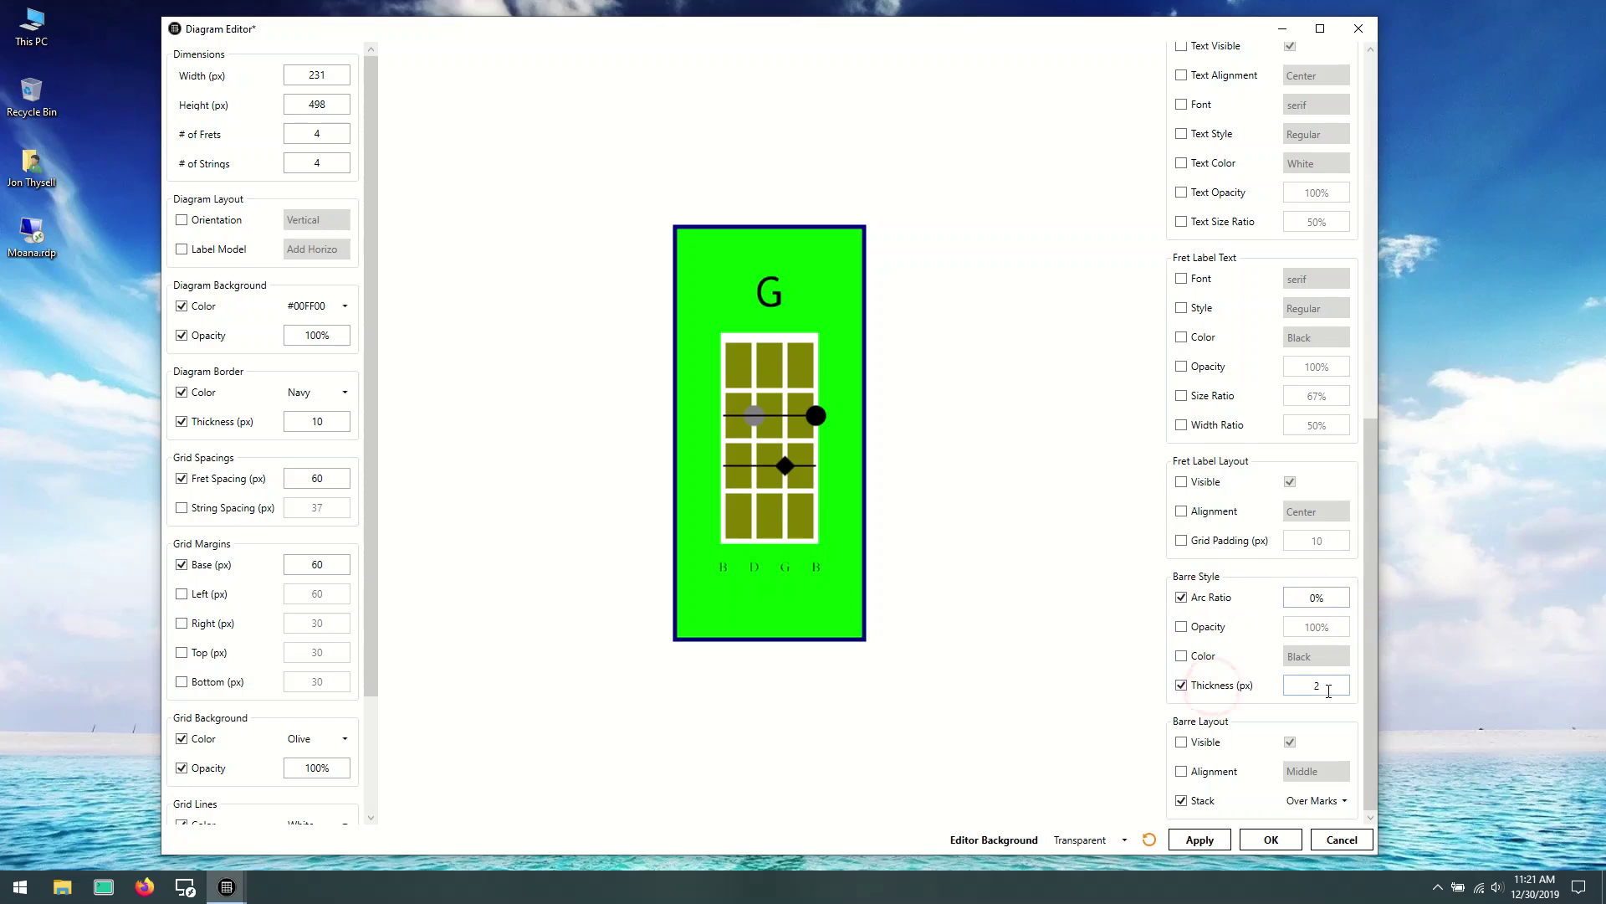
double_click(1328, 691)
text(5)
click(1360, 678)
Step: Override the diagram's barre color, trying White before settling on Fuchsia
click(1181, 656)
click(1348, 657)
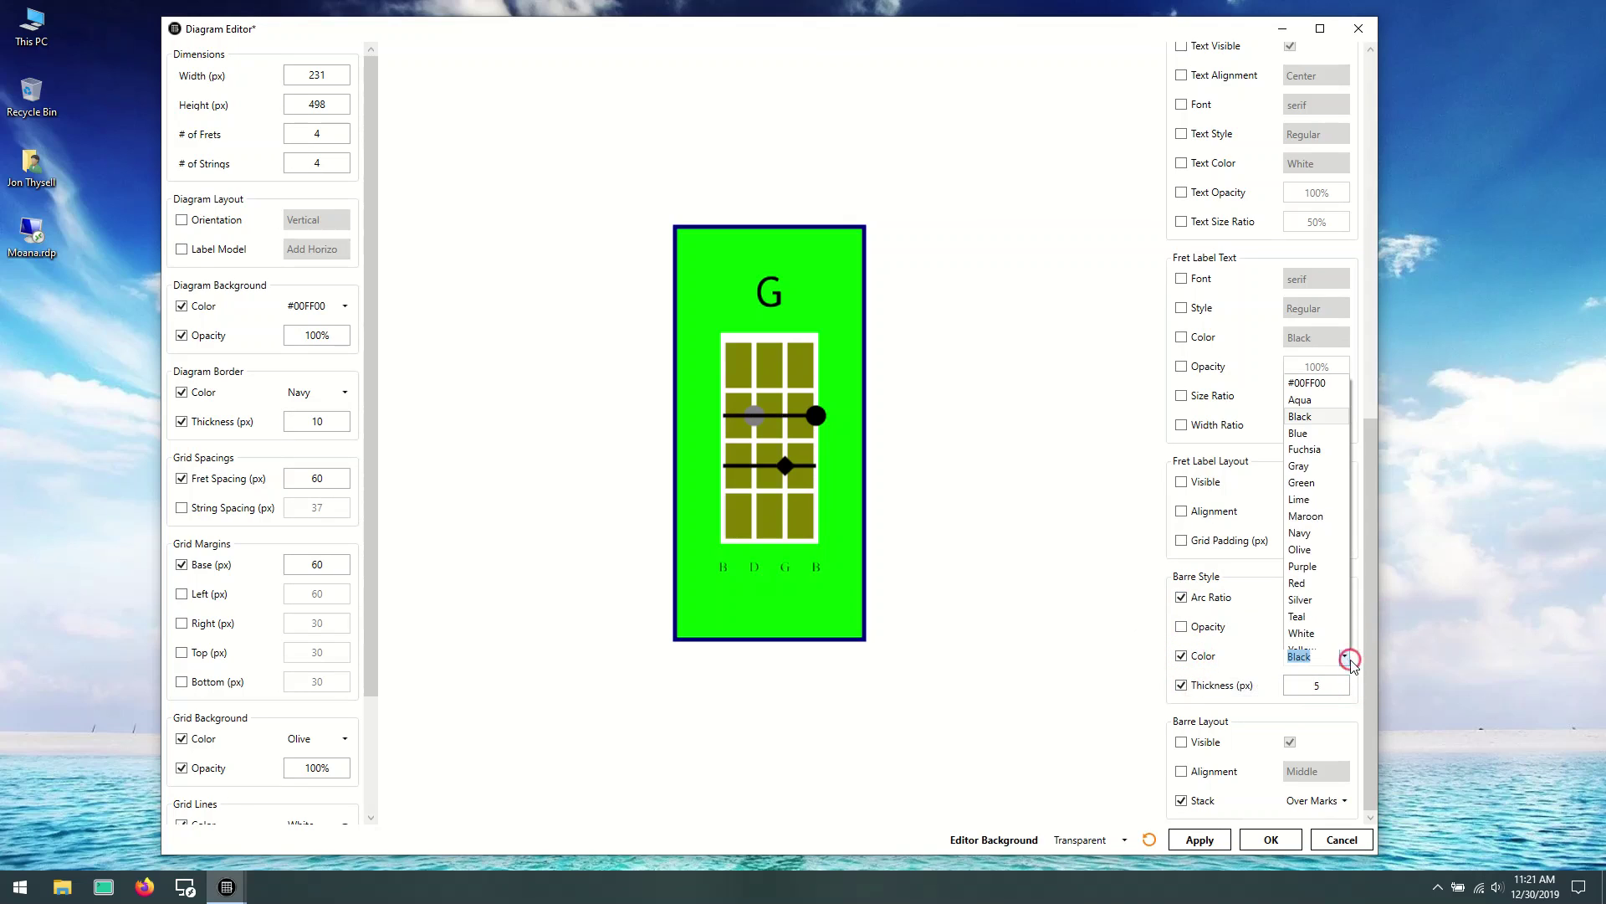
click(1311, 631)
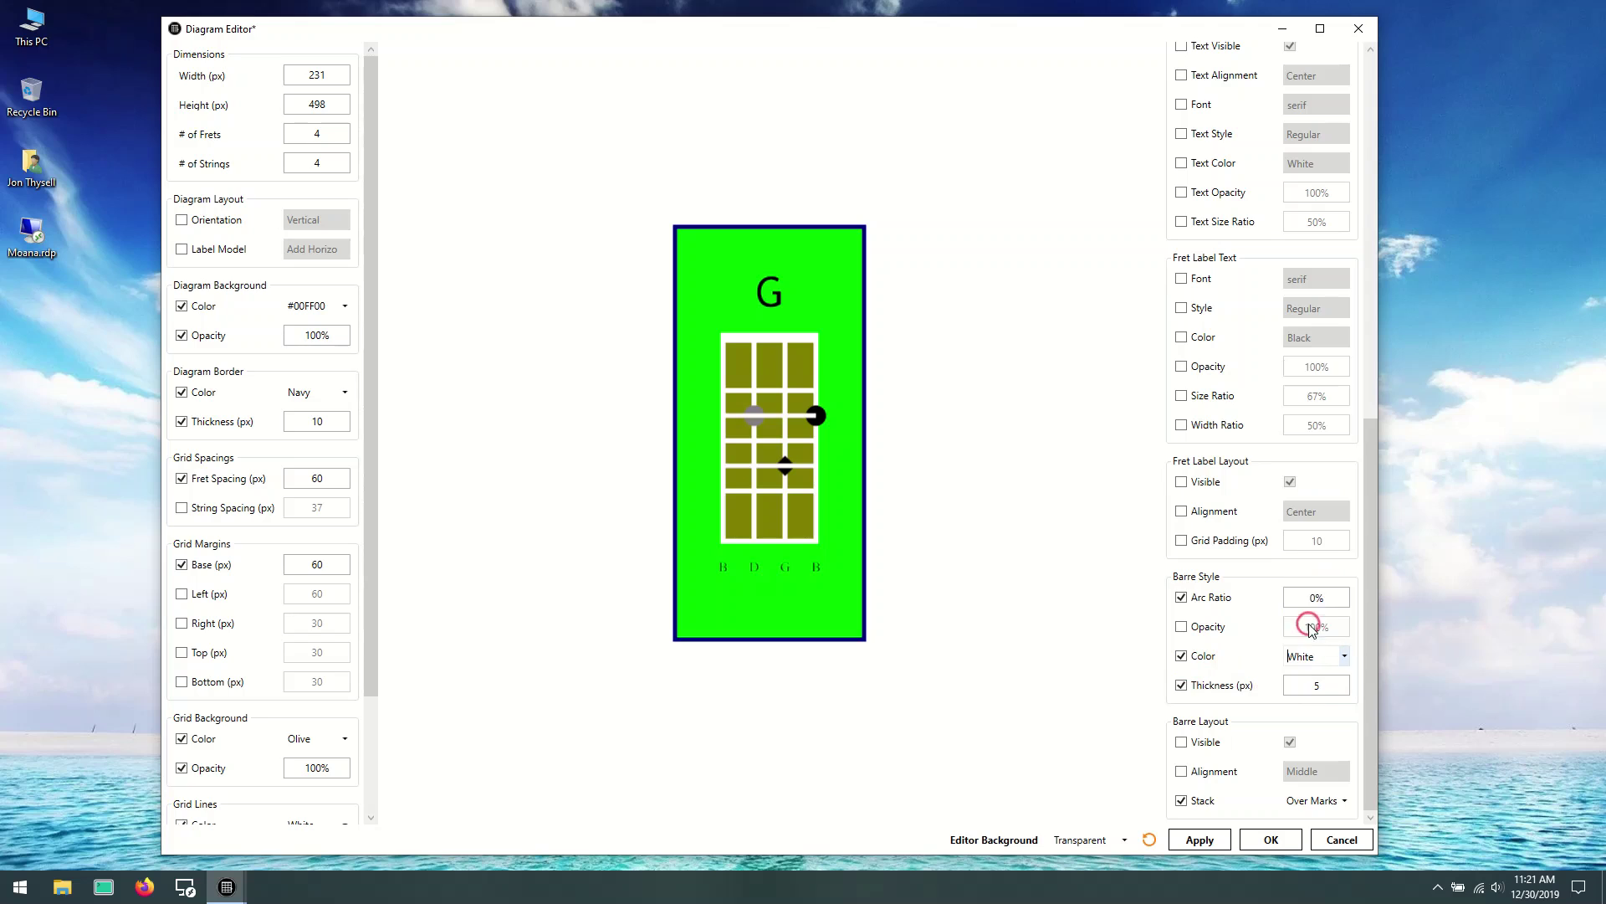
click(1344, 656)
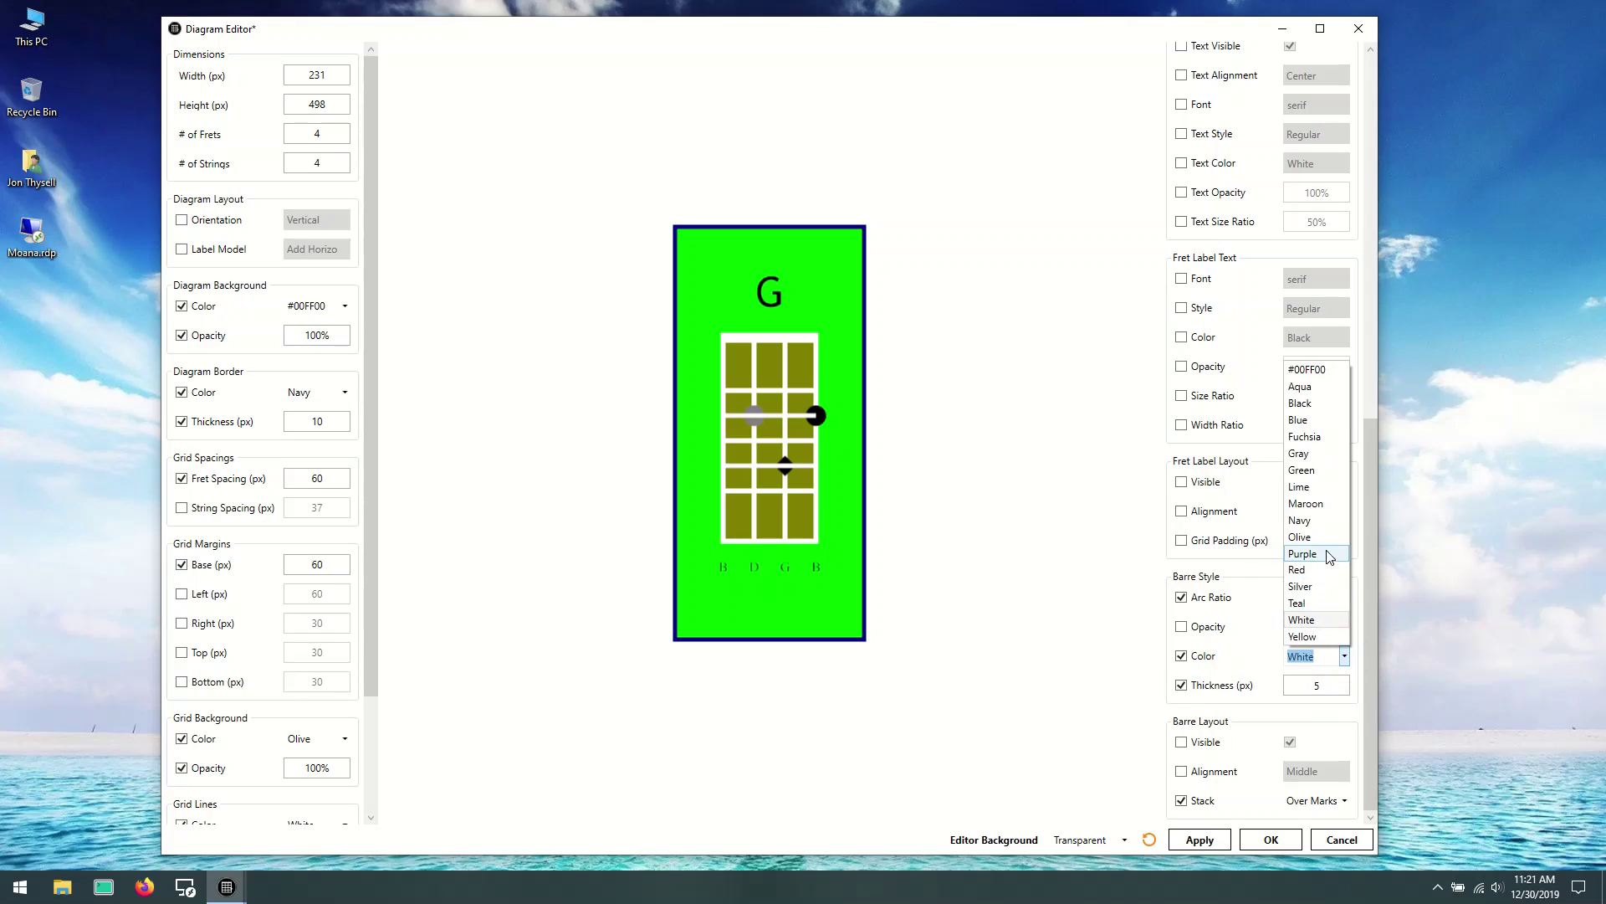
click(1308, 436)
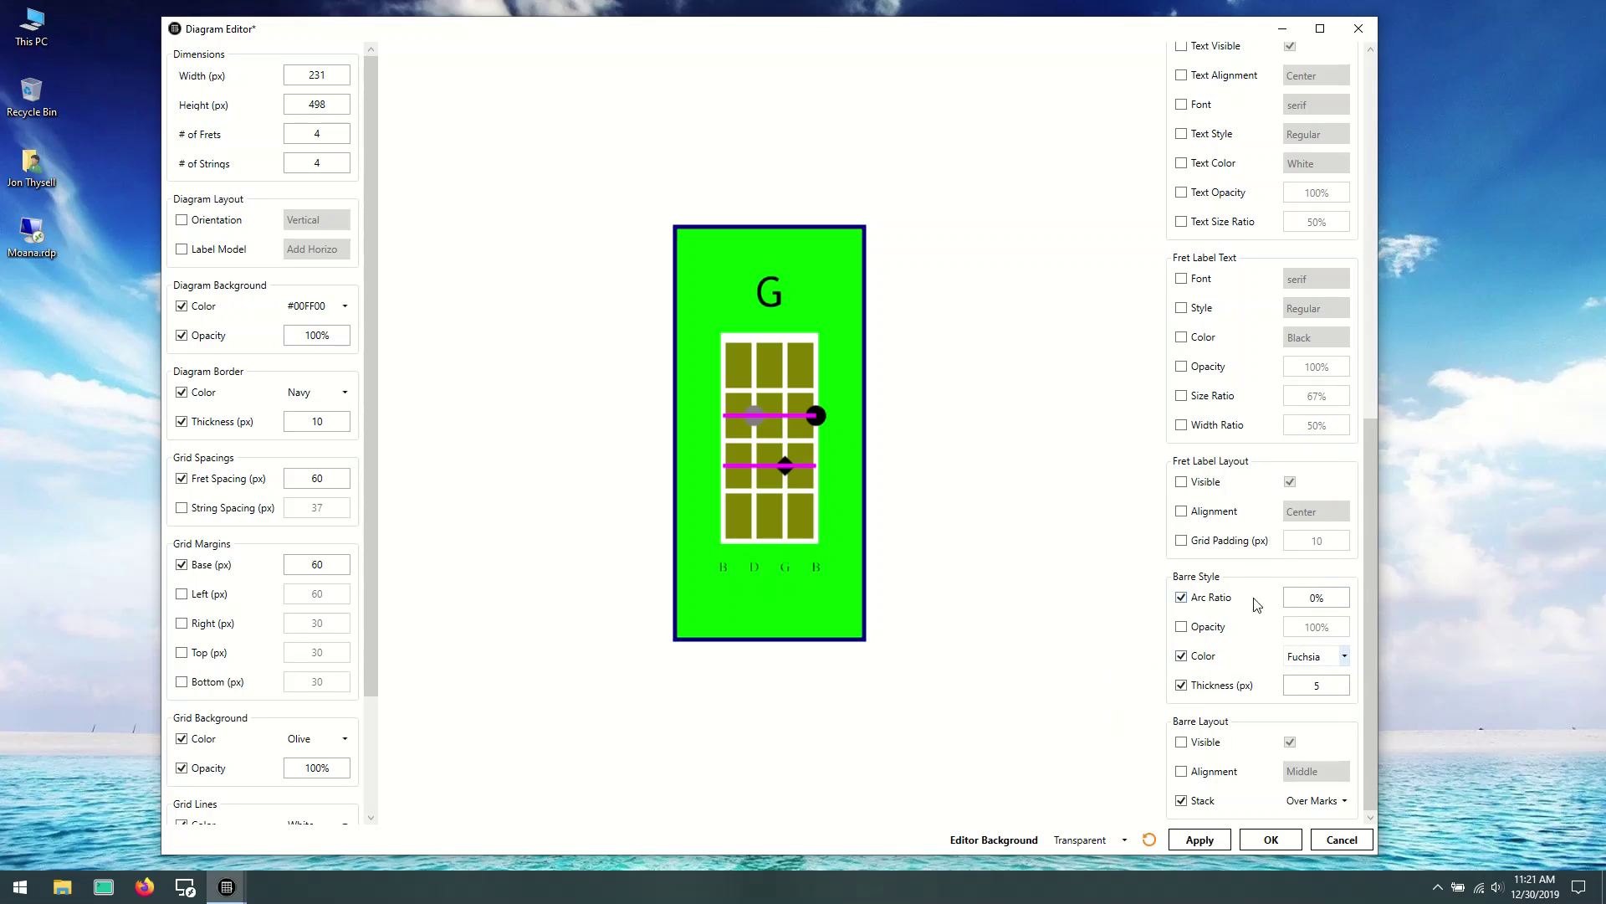
Step: Add a fret label with the text 1 on the right side of the first fret
drag(1368, 550, 1382, 423)
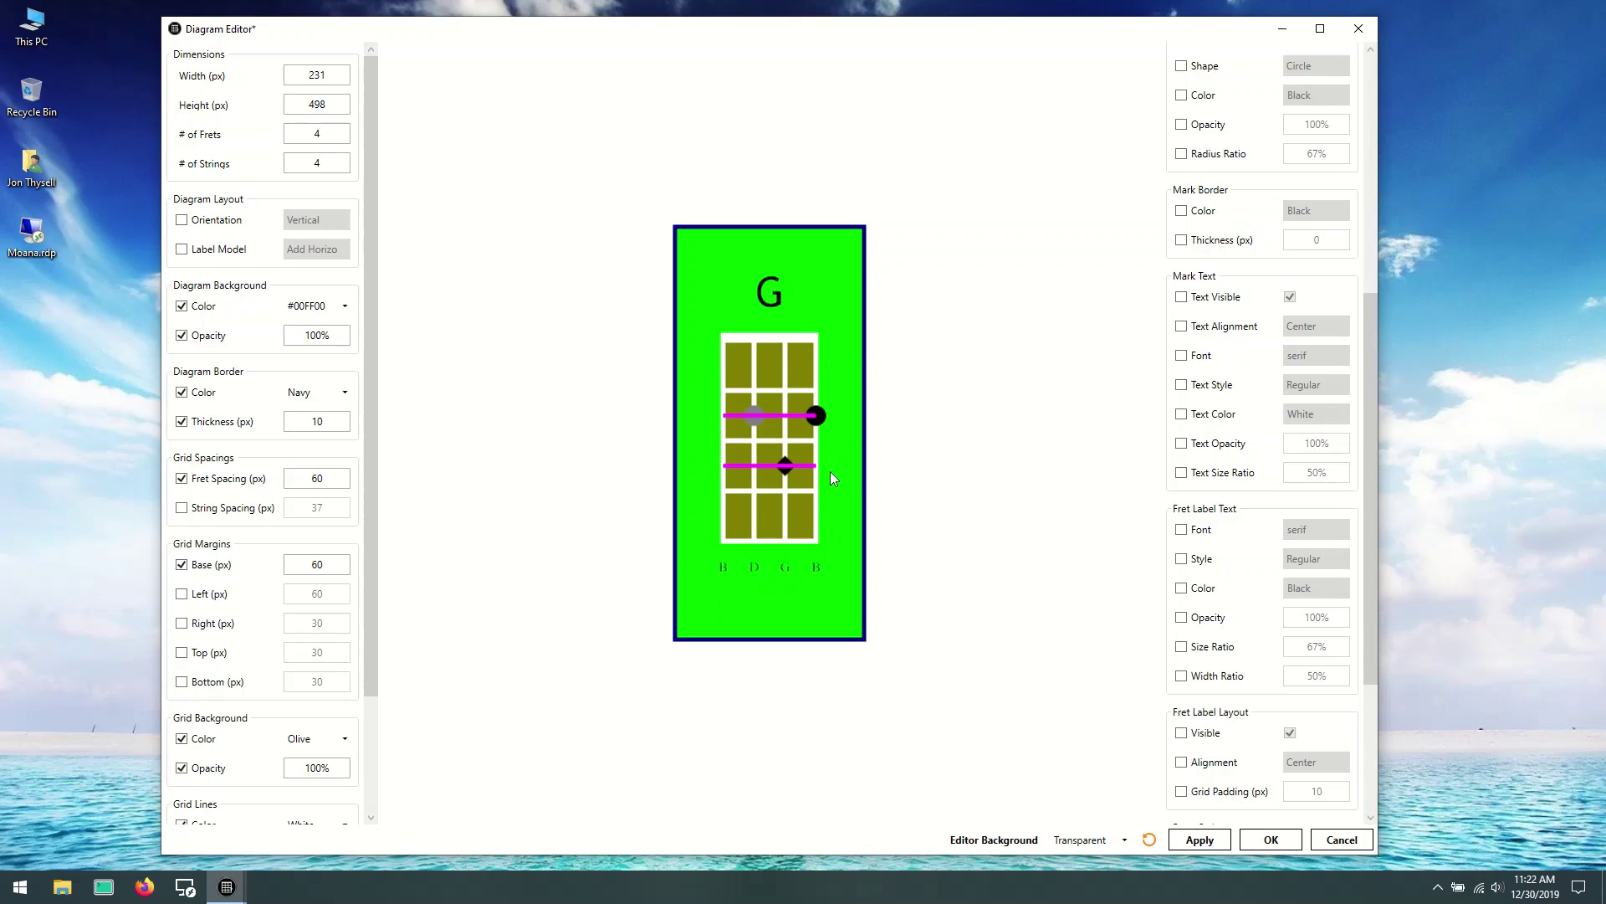
right_click(831, 364)
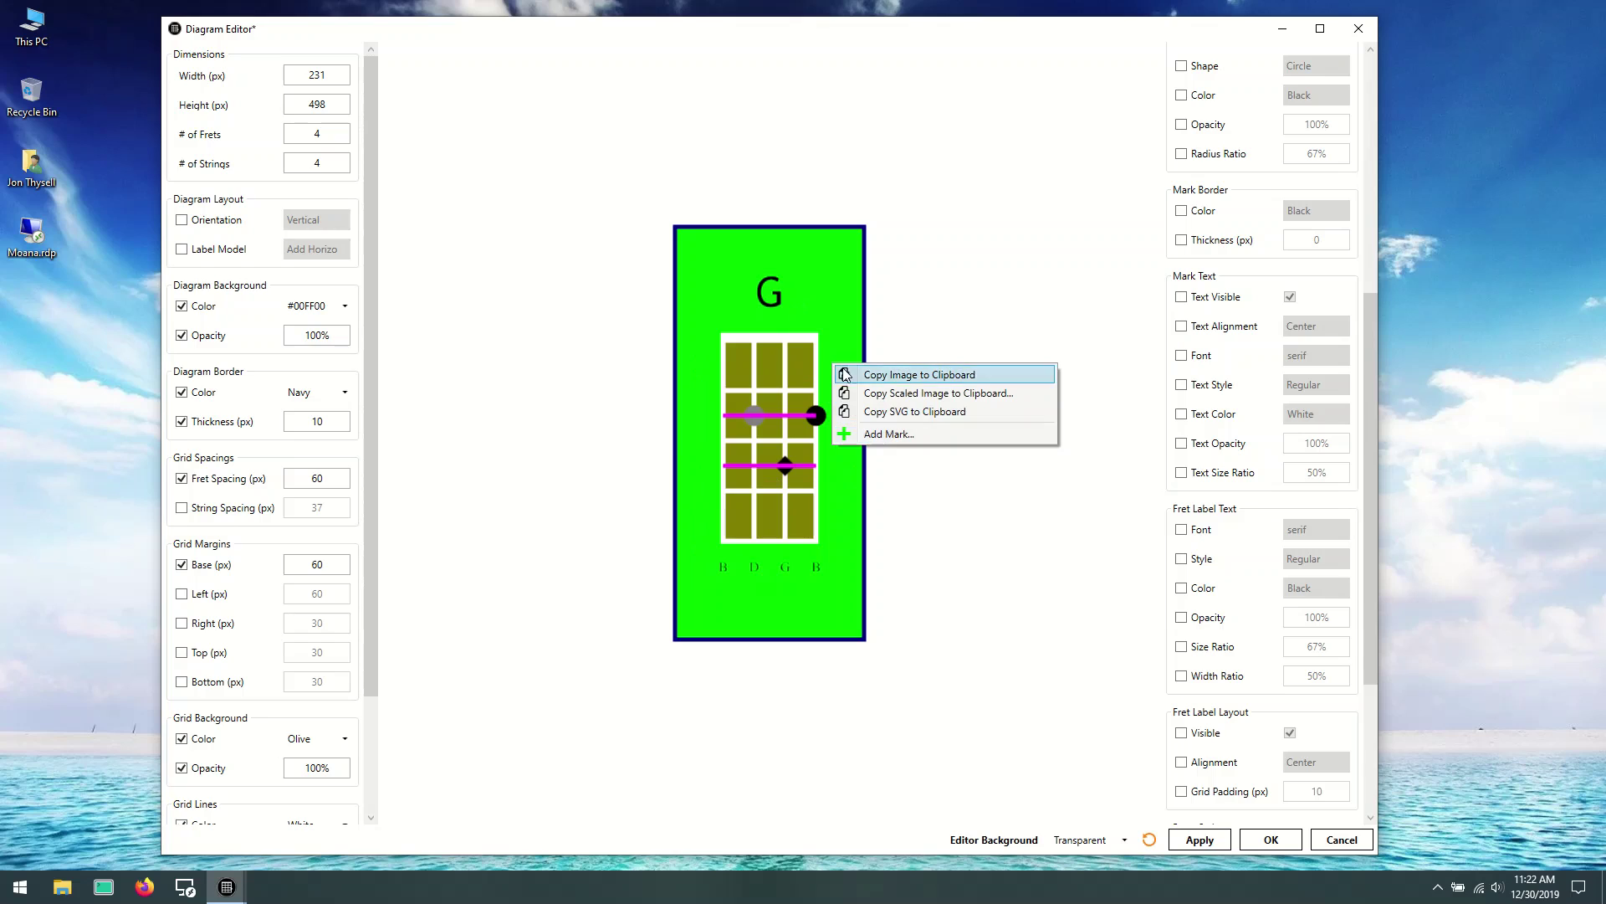
right_click(855, 339)
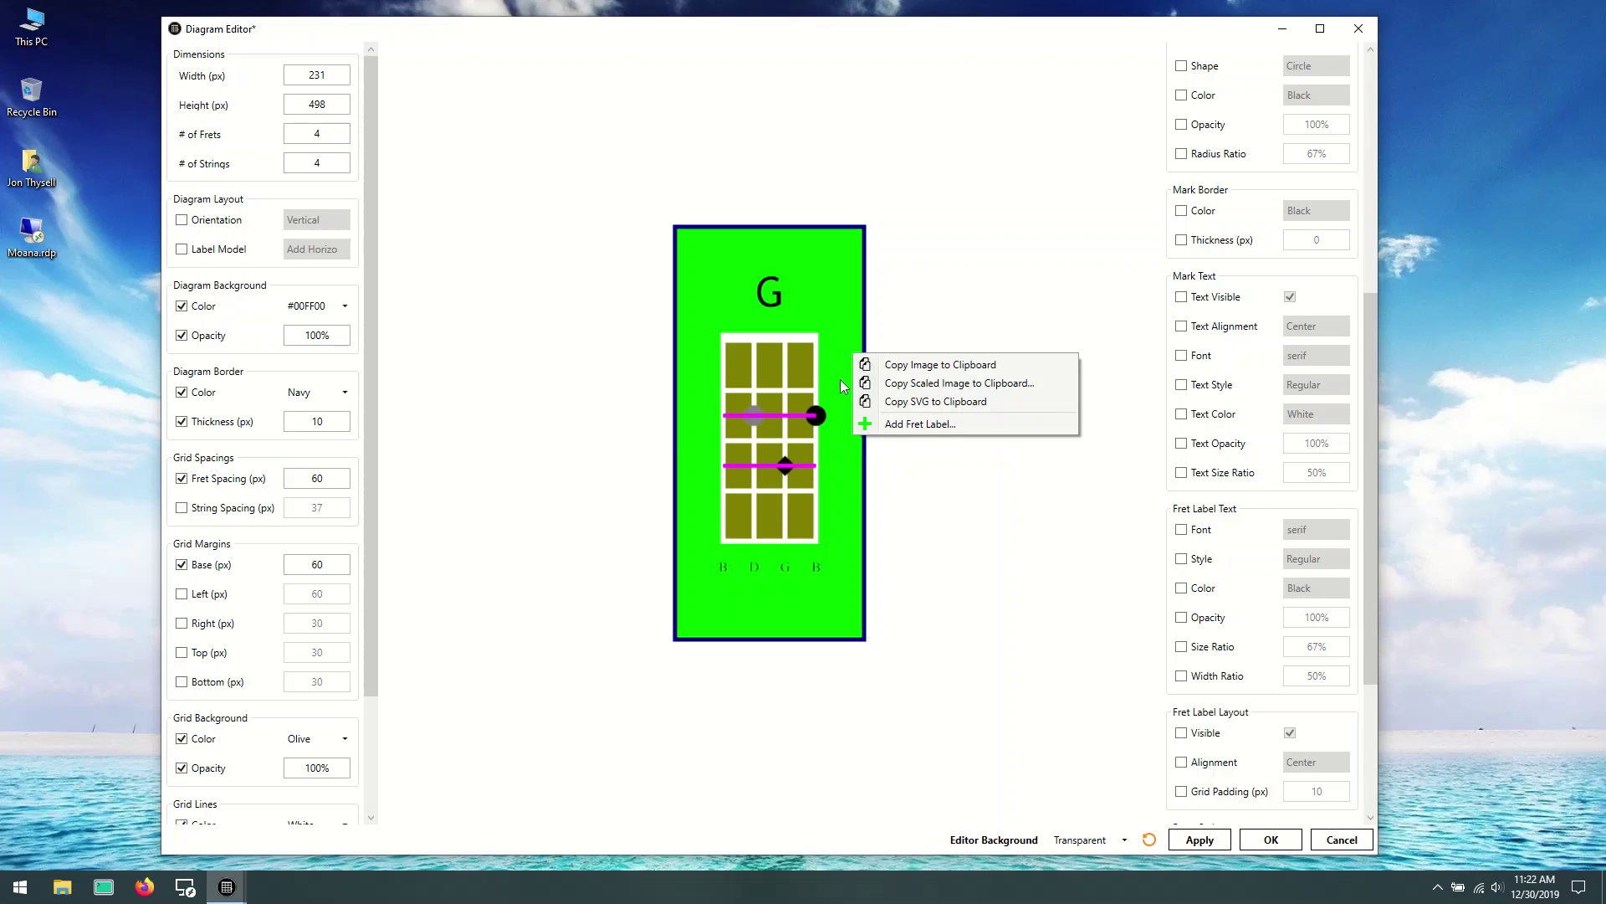
right_click(845, 374)
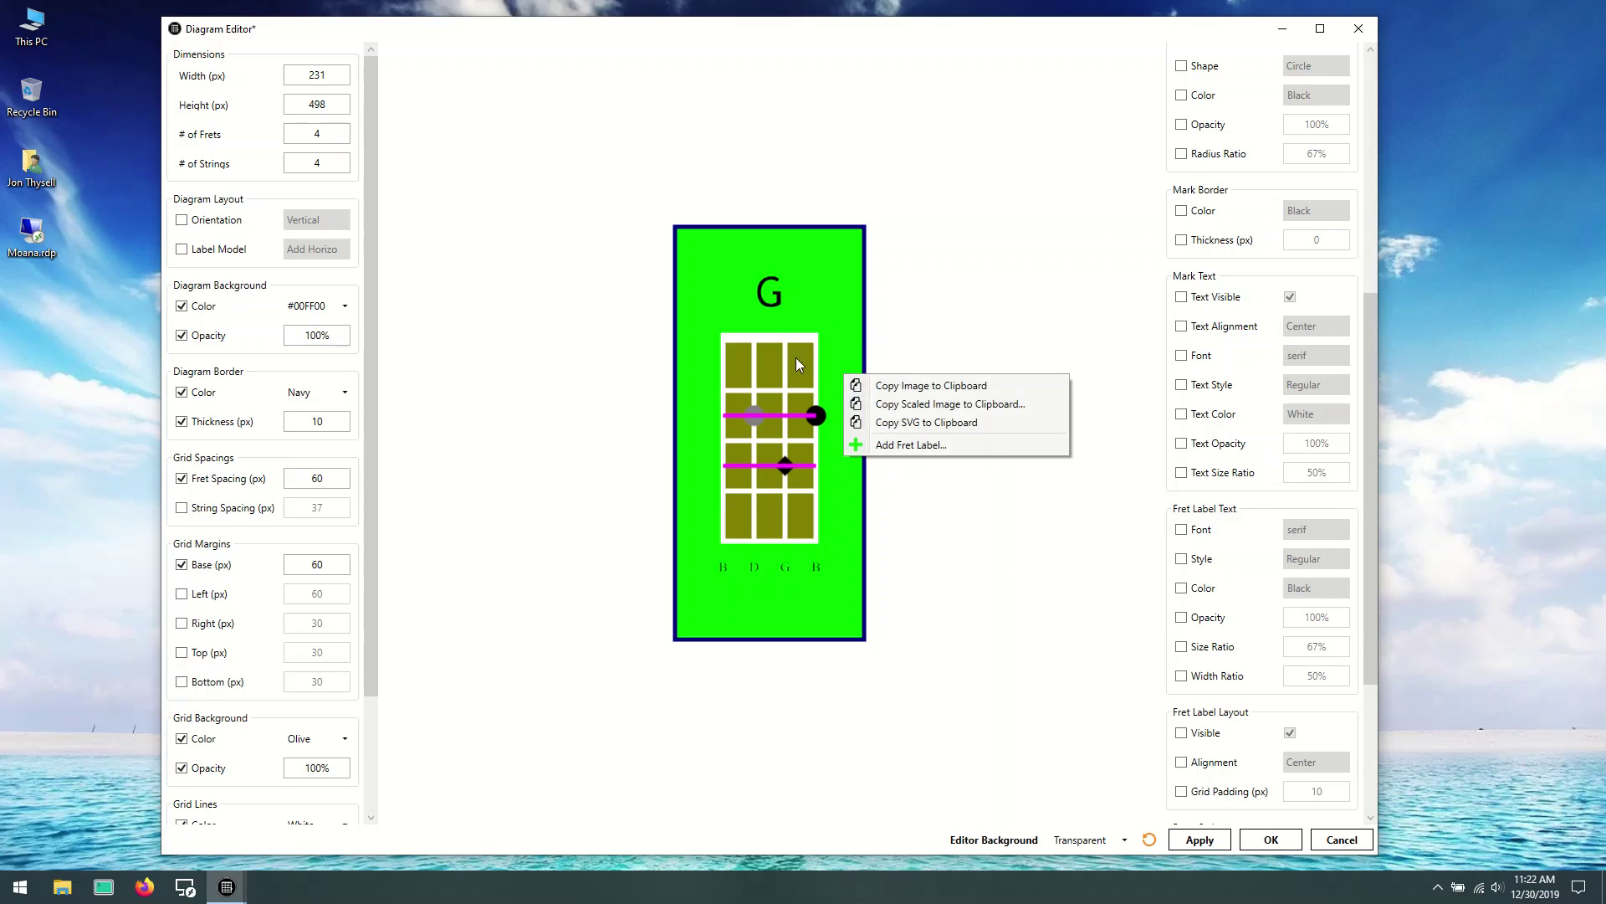
click(936, 447)
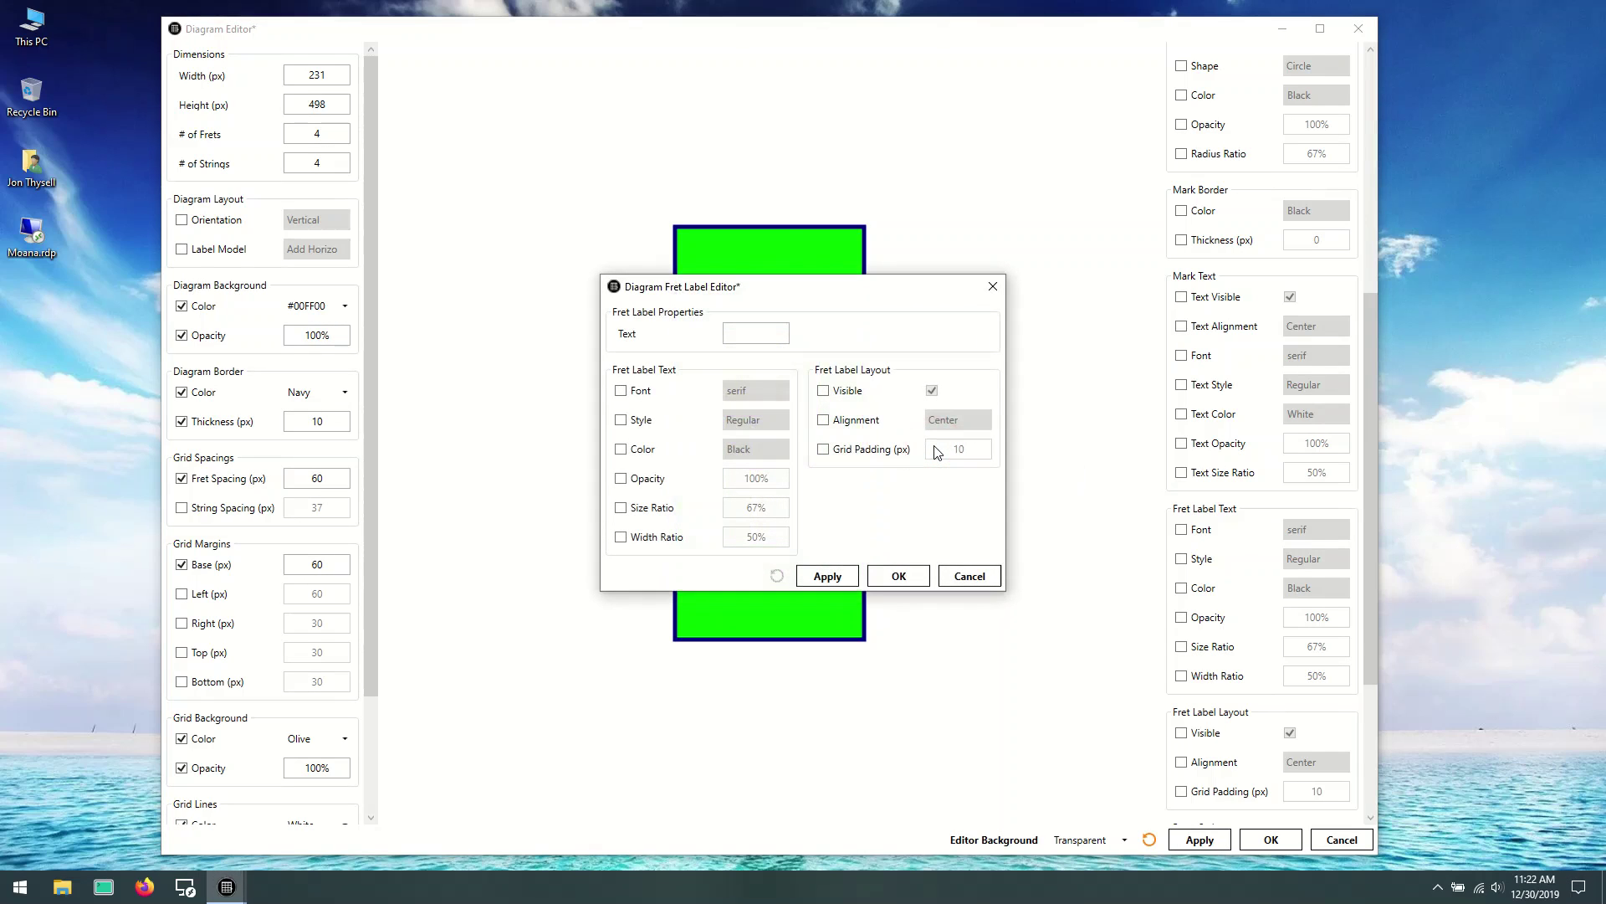
click(768, 332)
click(899, 575)
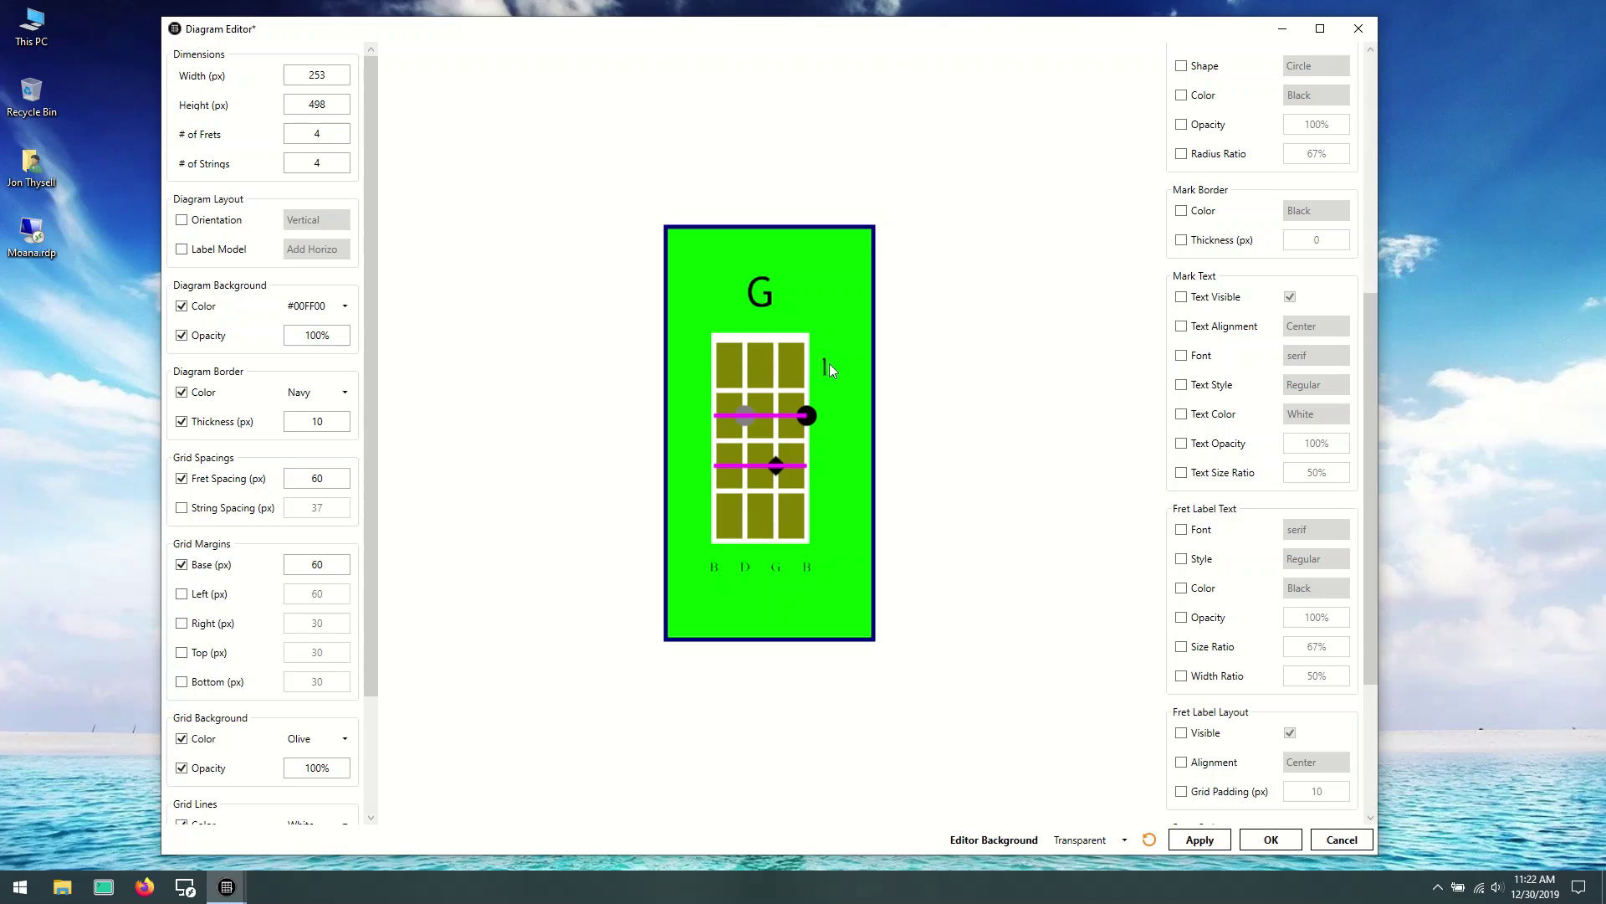
Step: Add a fret label with the text 1 on the left side of the first fret
right_click(690, 368)
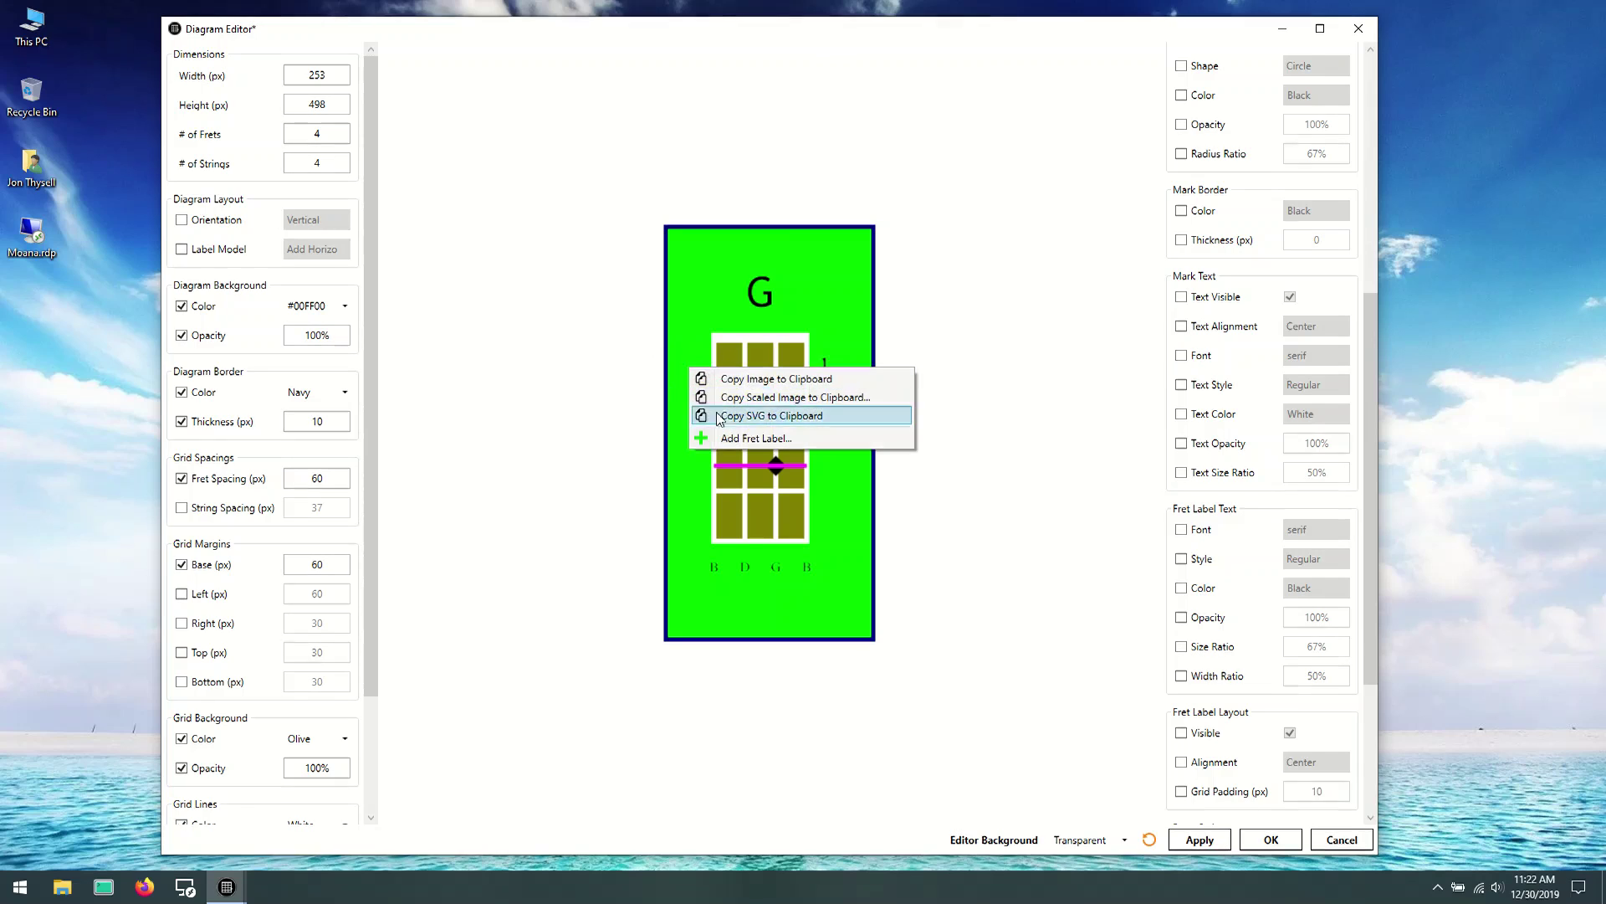
click(721, 434)
click(742, 328)
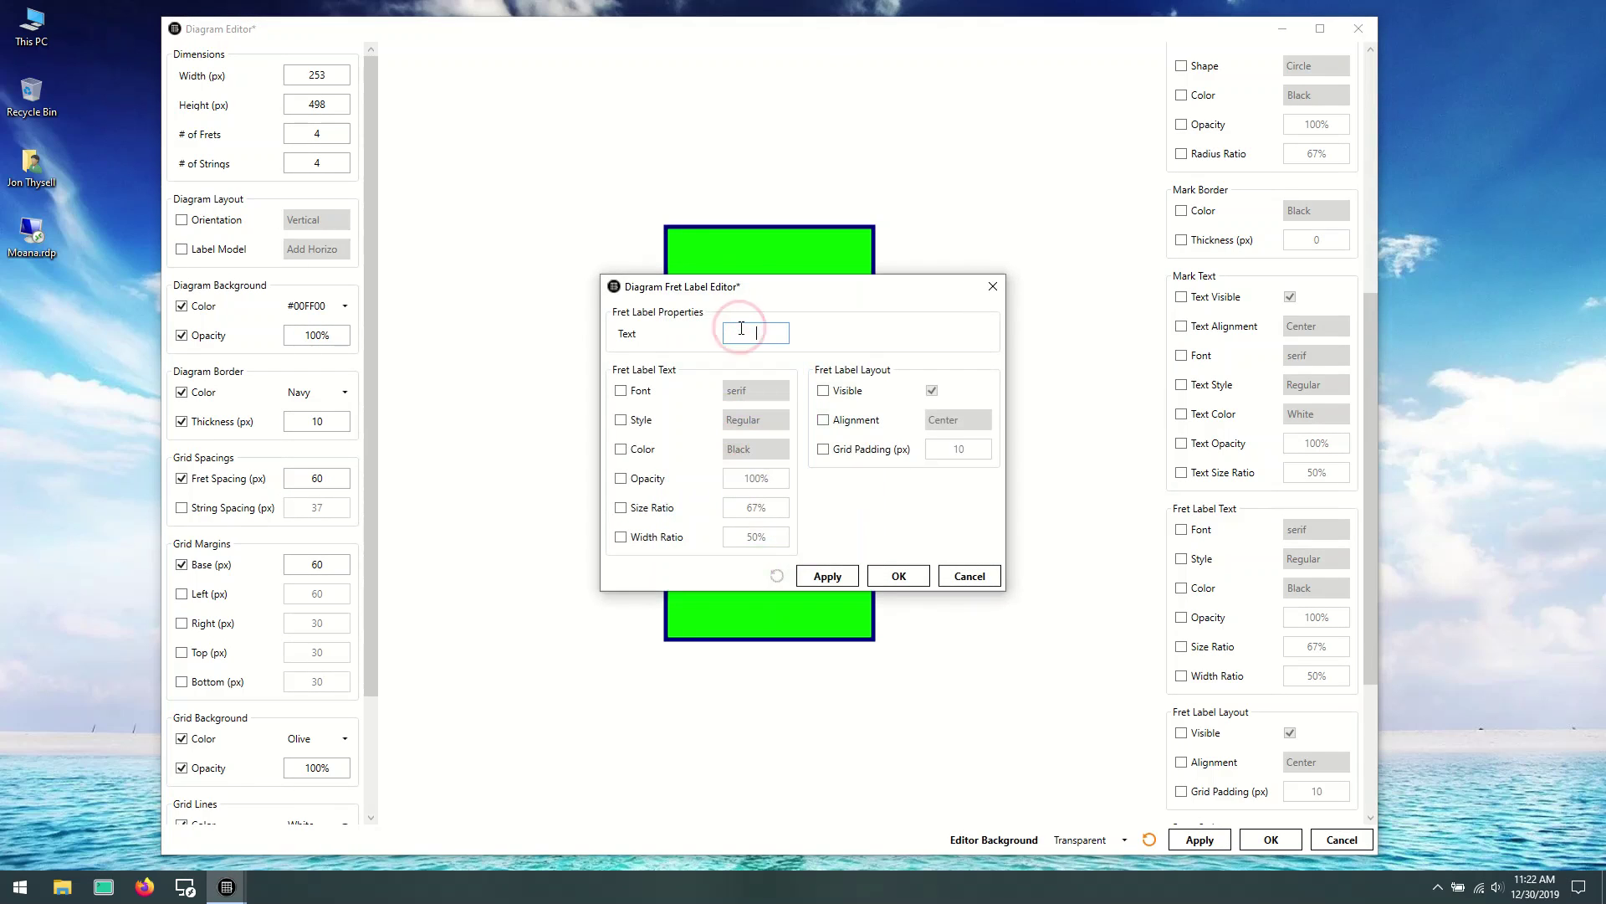
text(1)
click(895, 577)
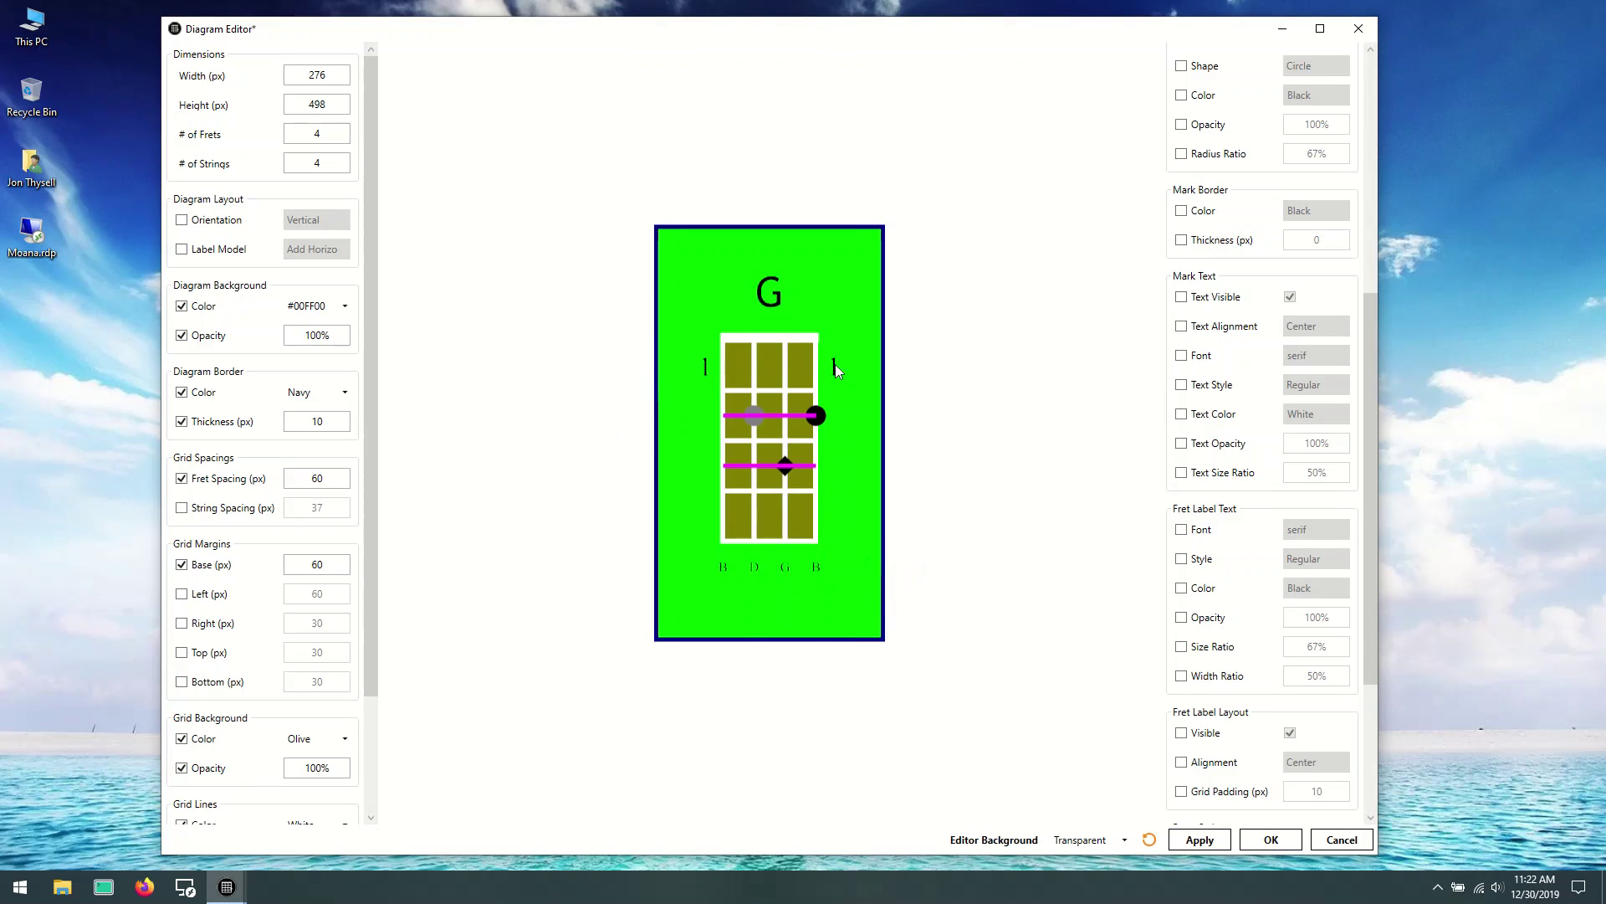
Step: Override the width ratio of the fret label on the left side of the first fret with 100%
double_click(707, 369)
drag(701, 291, 1009, 183)
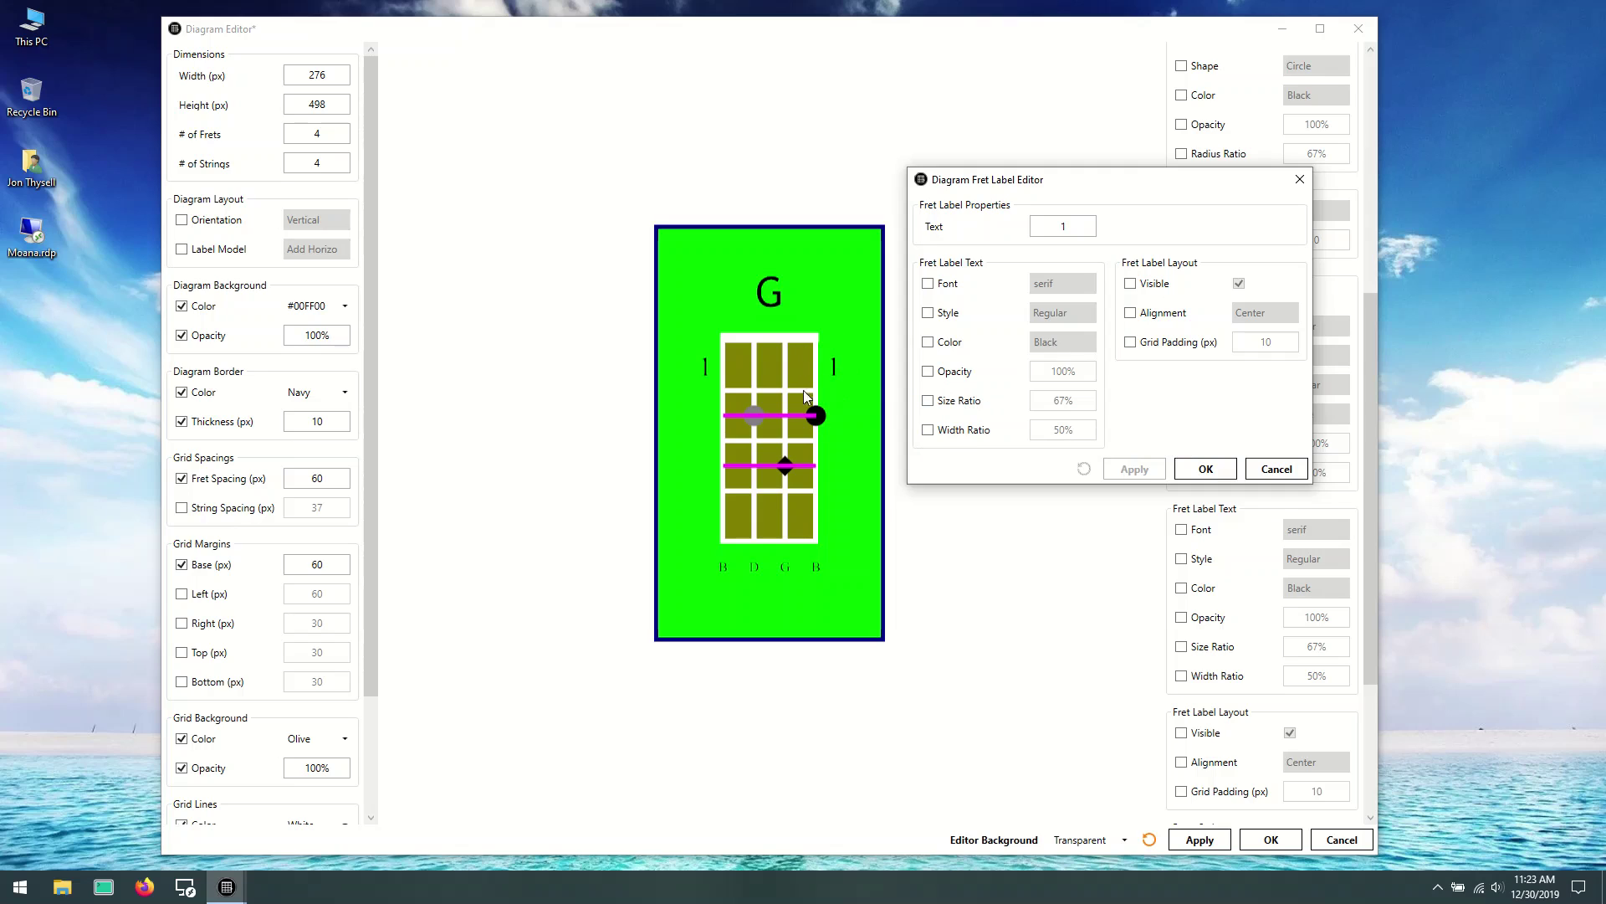
click(928, 429)
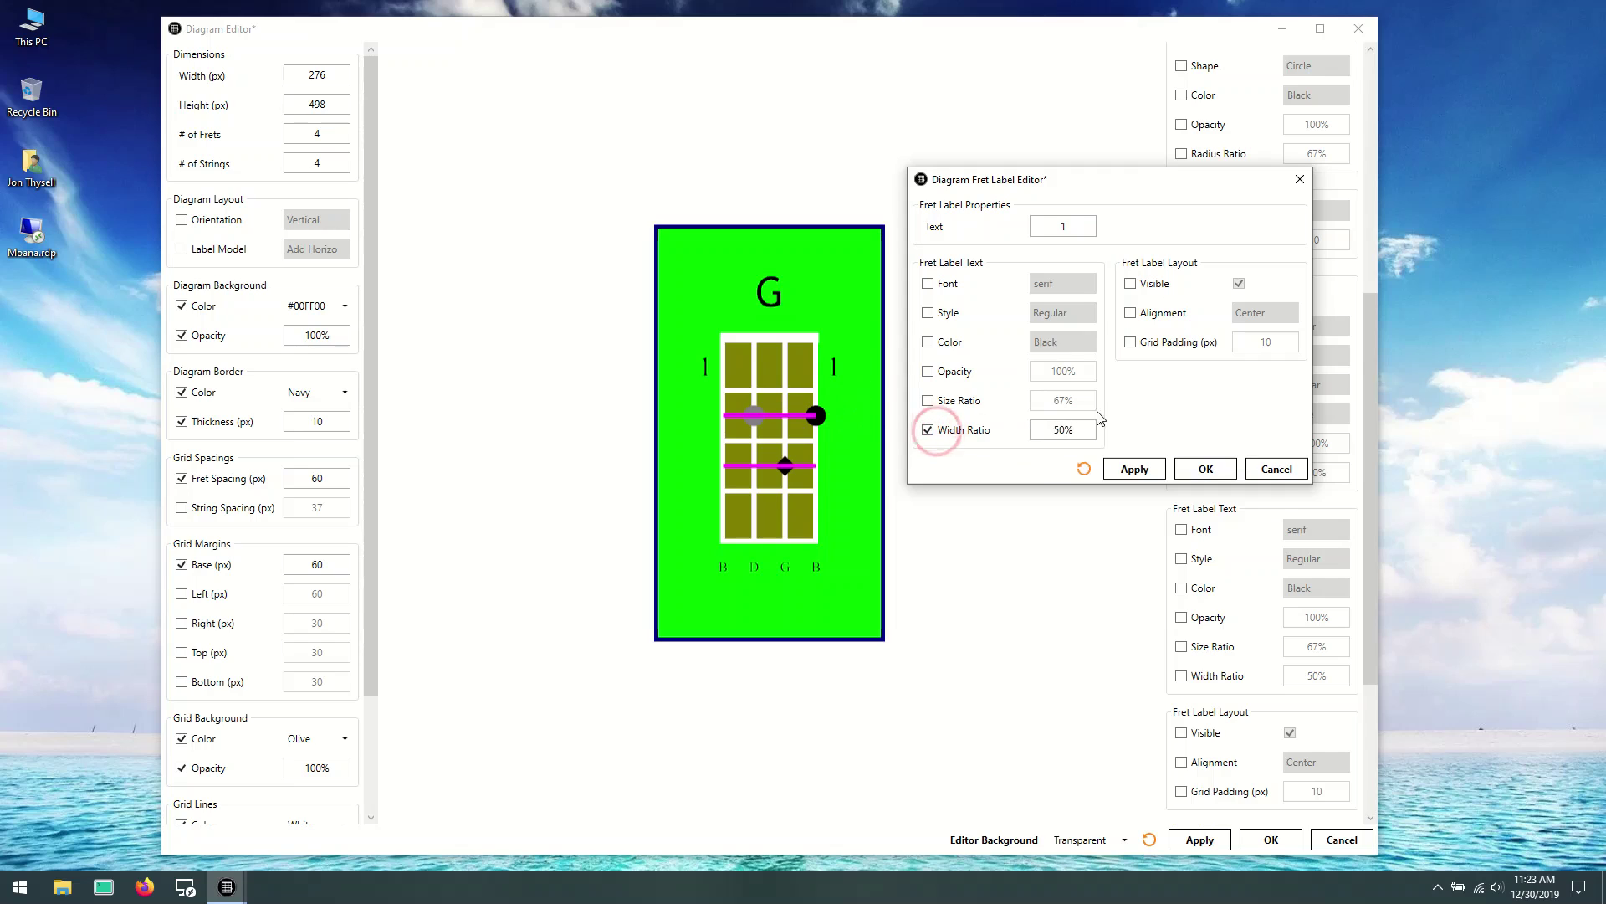
double_click(1069, 427)
text(1)
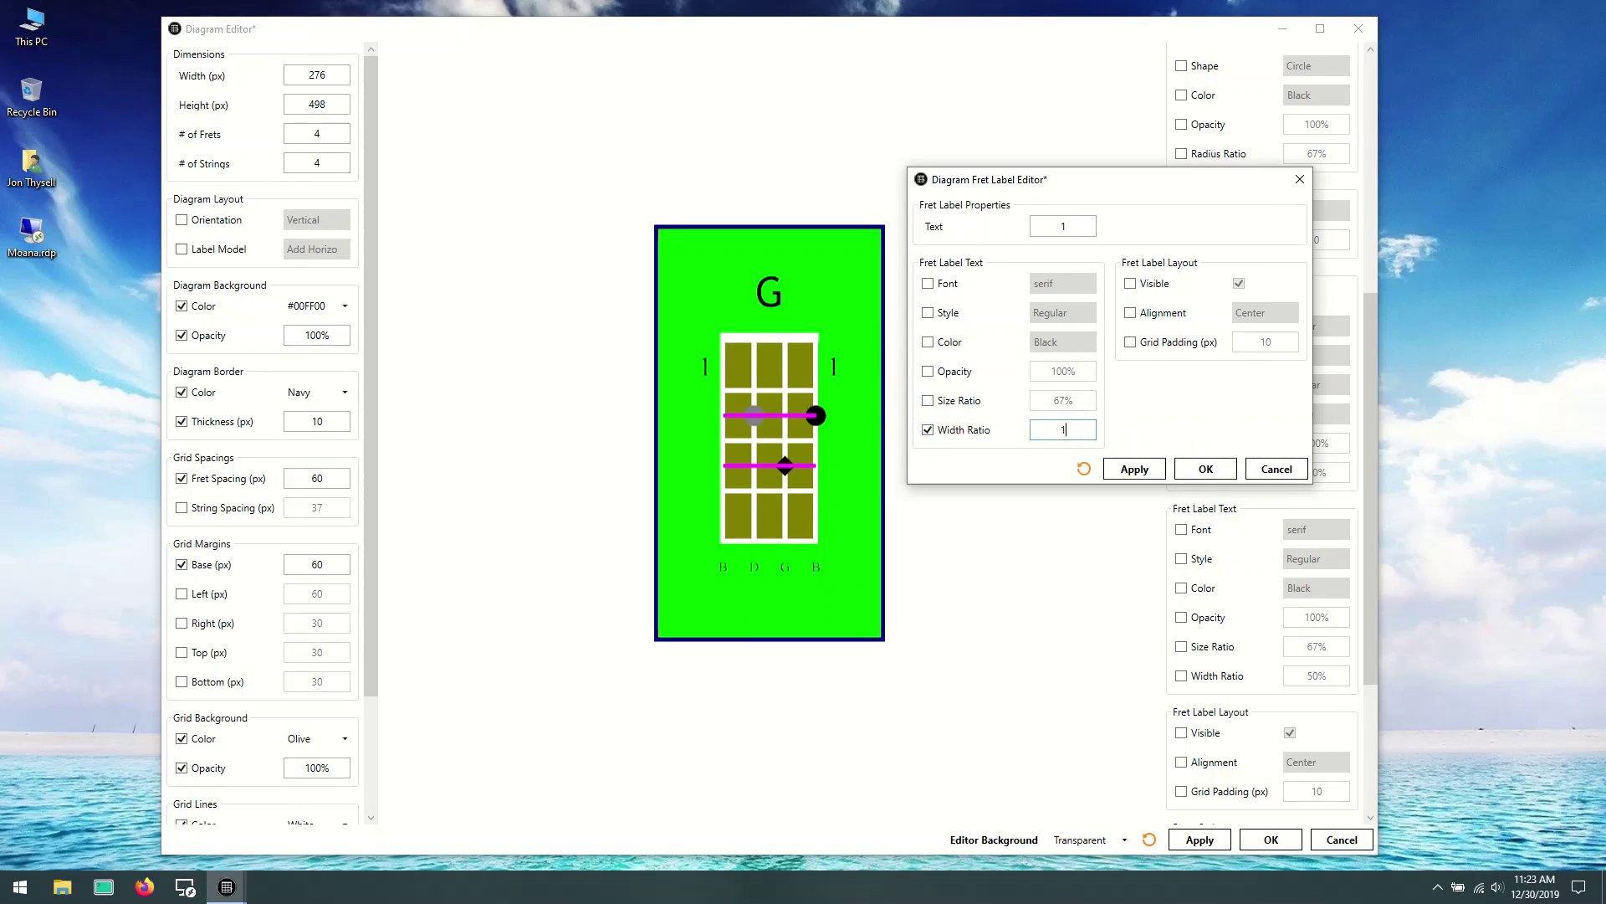
text(00)
click(1139, 400)
click(1206, 470)
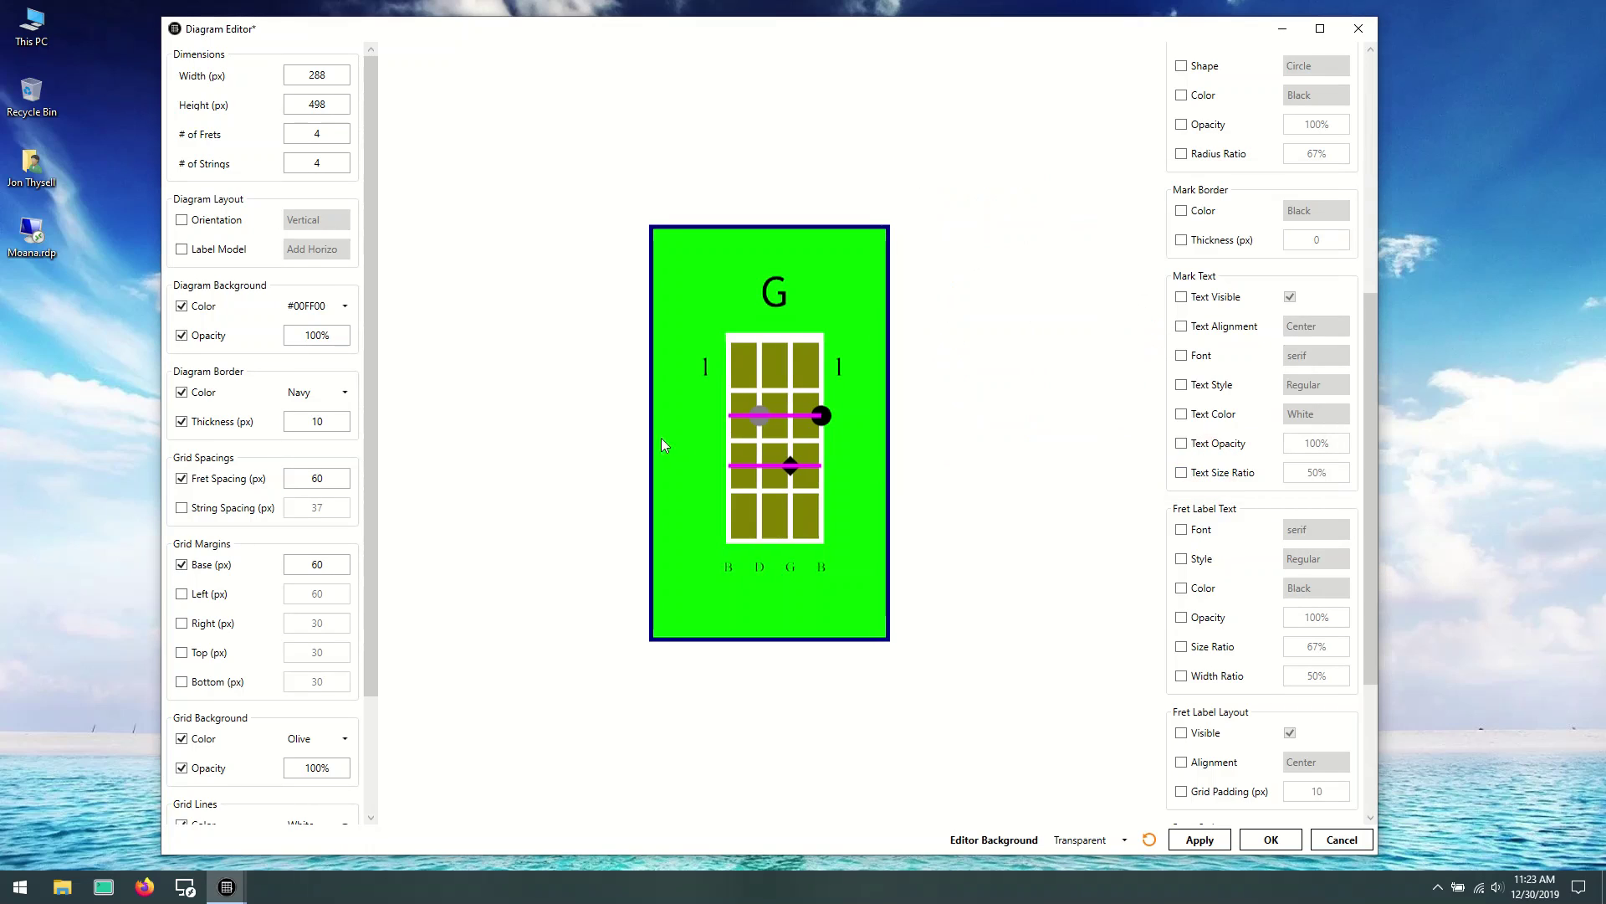
Step: Clear the width ratio override of the fret label left of the first fret and override its alignment with Right
right_click(705, 374)
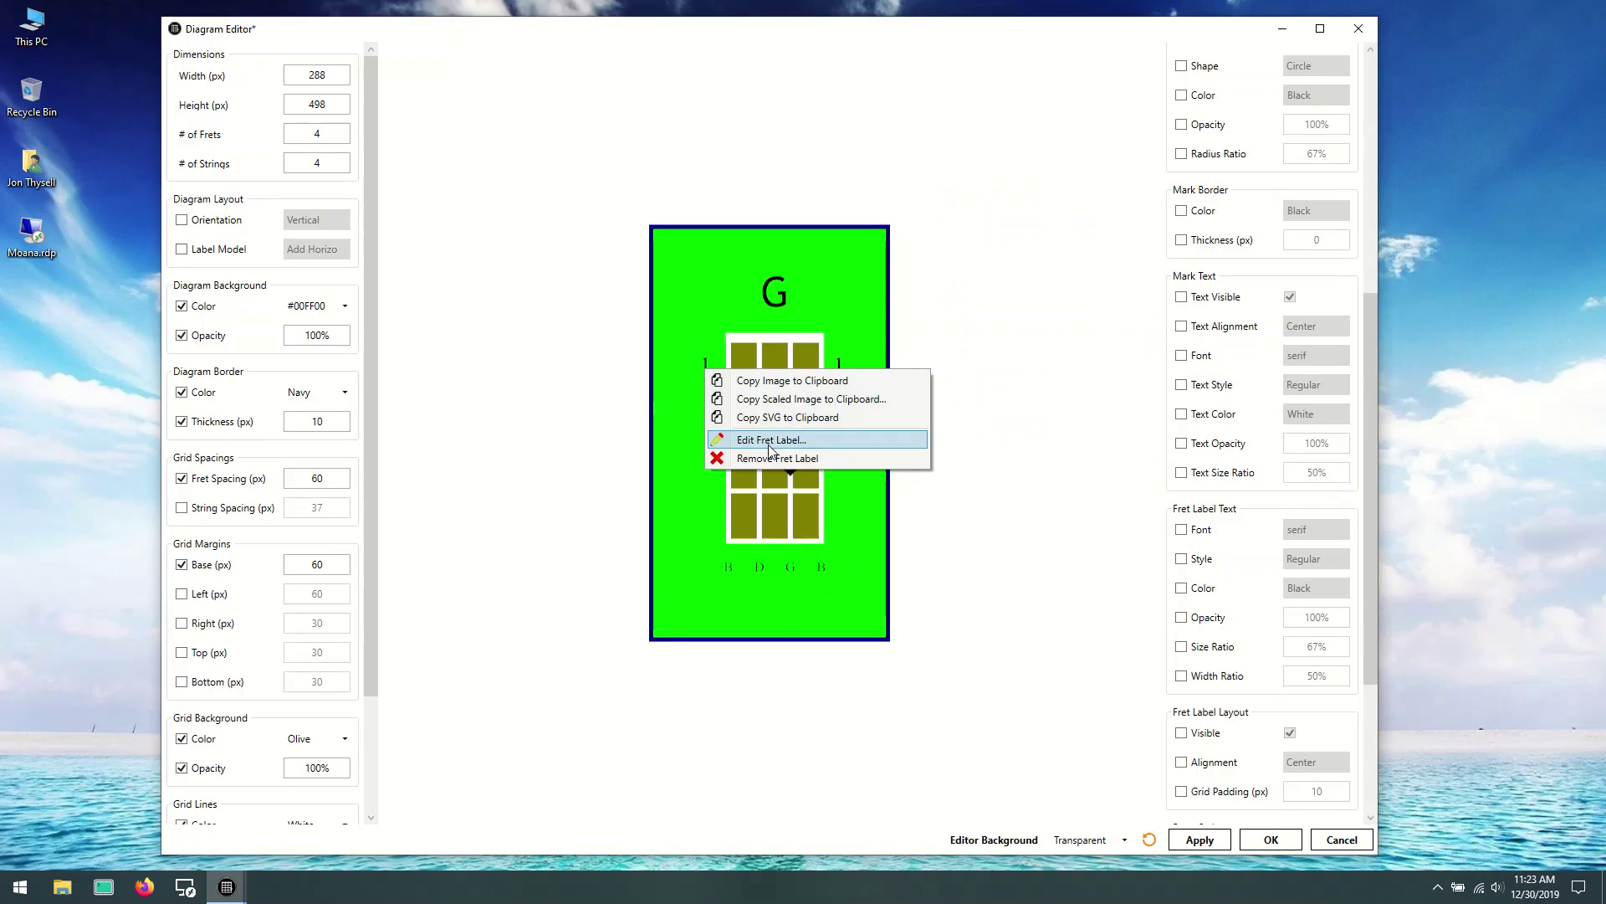
click(767, 442)
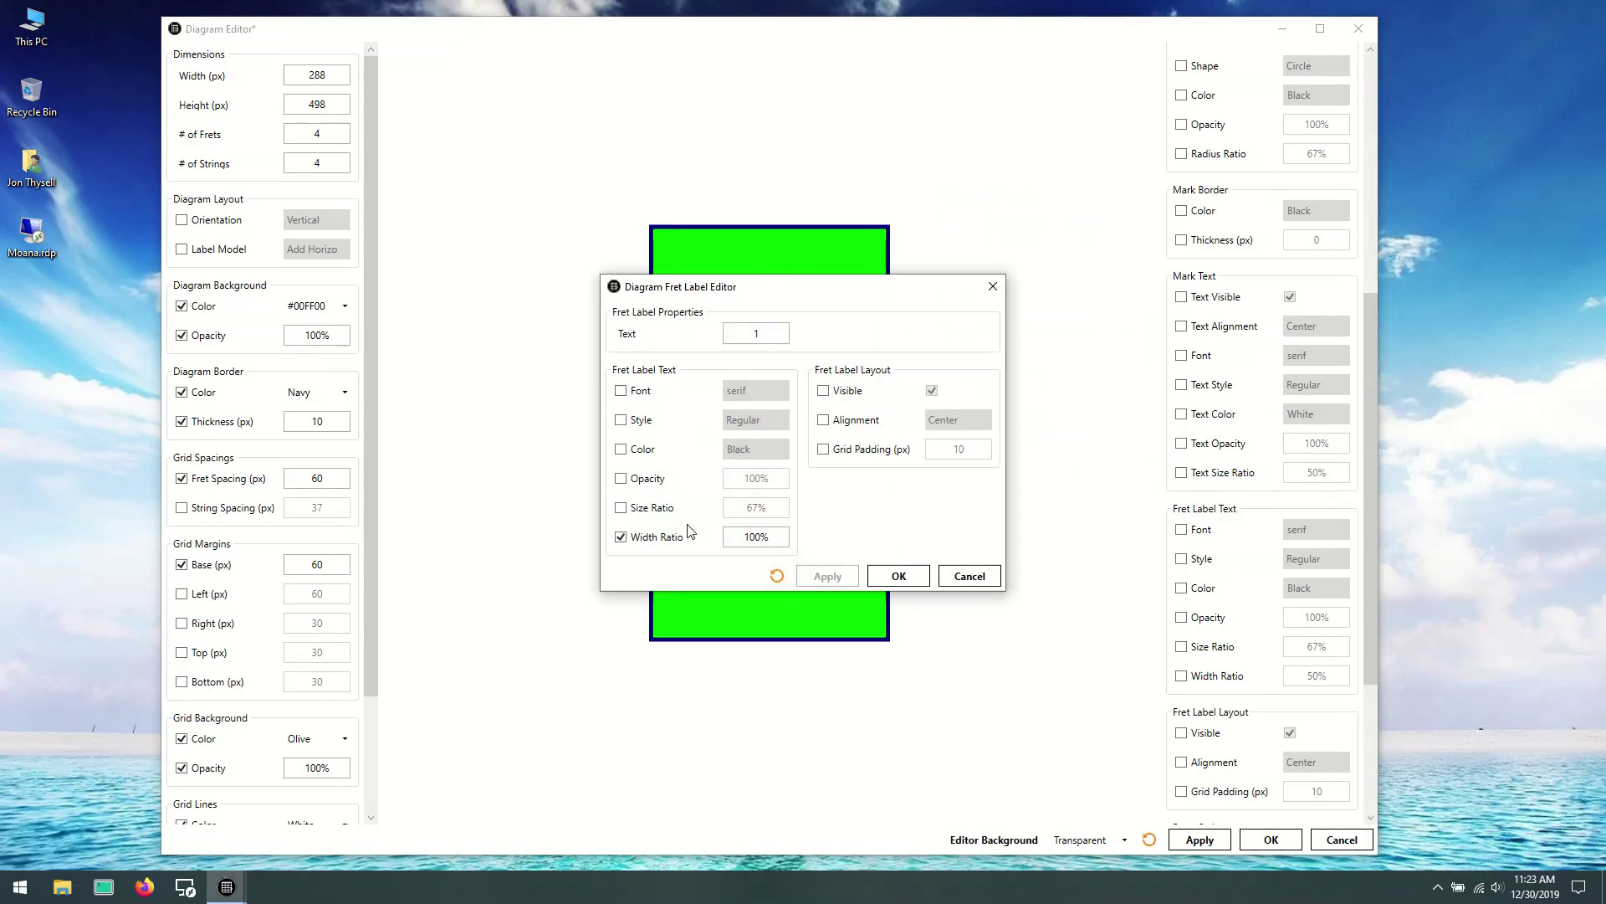
click(665, 541)
drag(846, 293, 1120, 200)
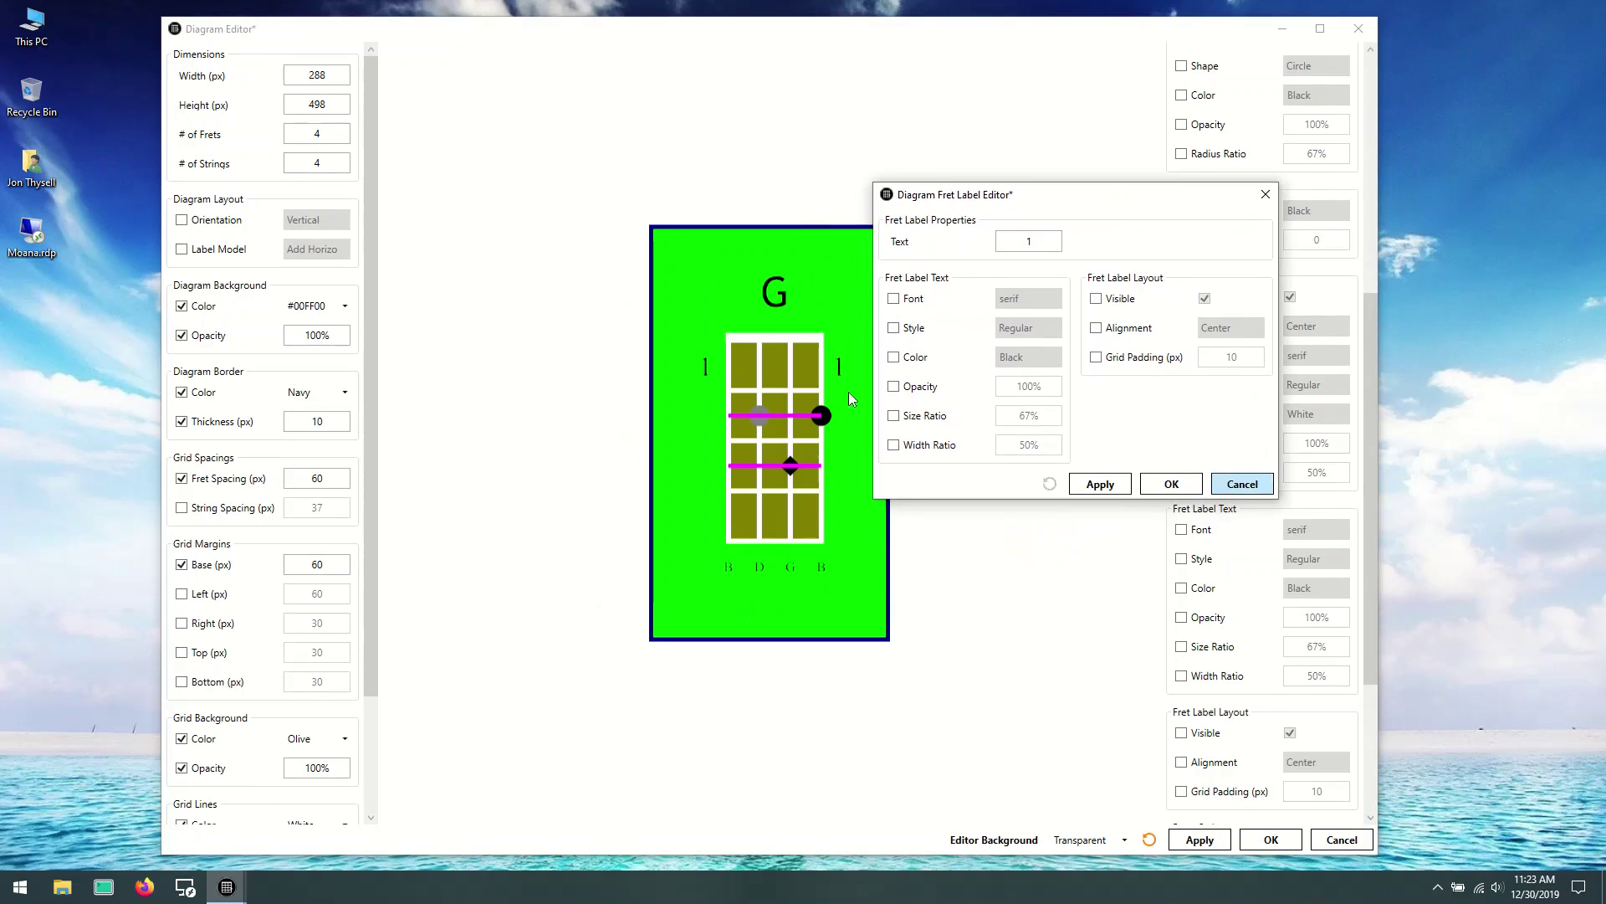
click(998, 241)
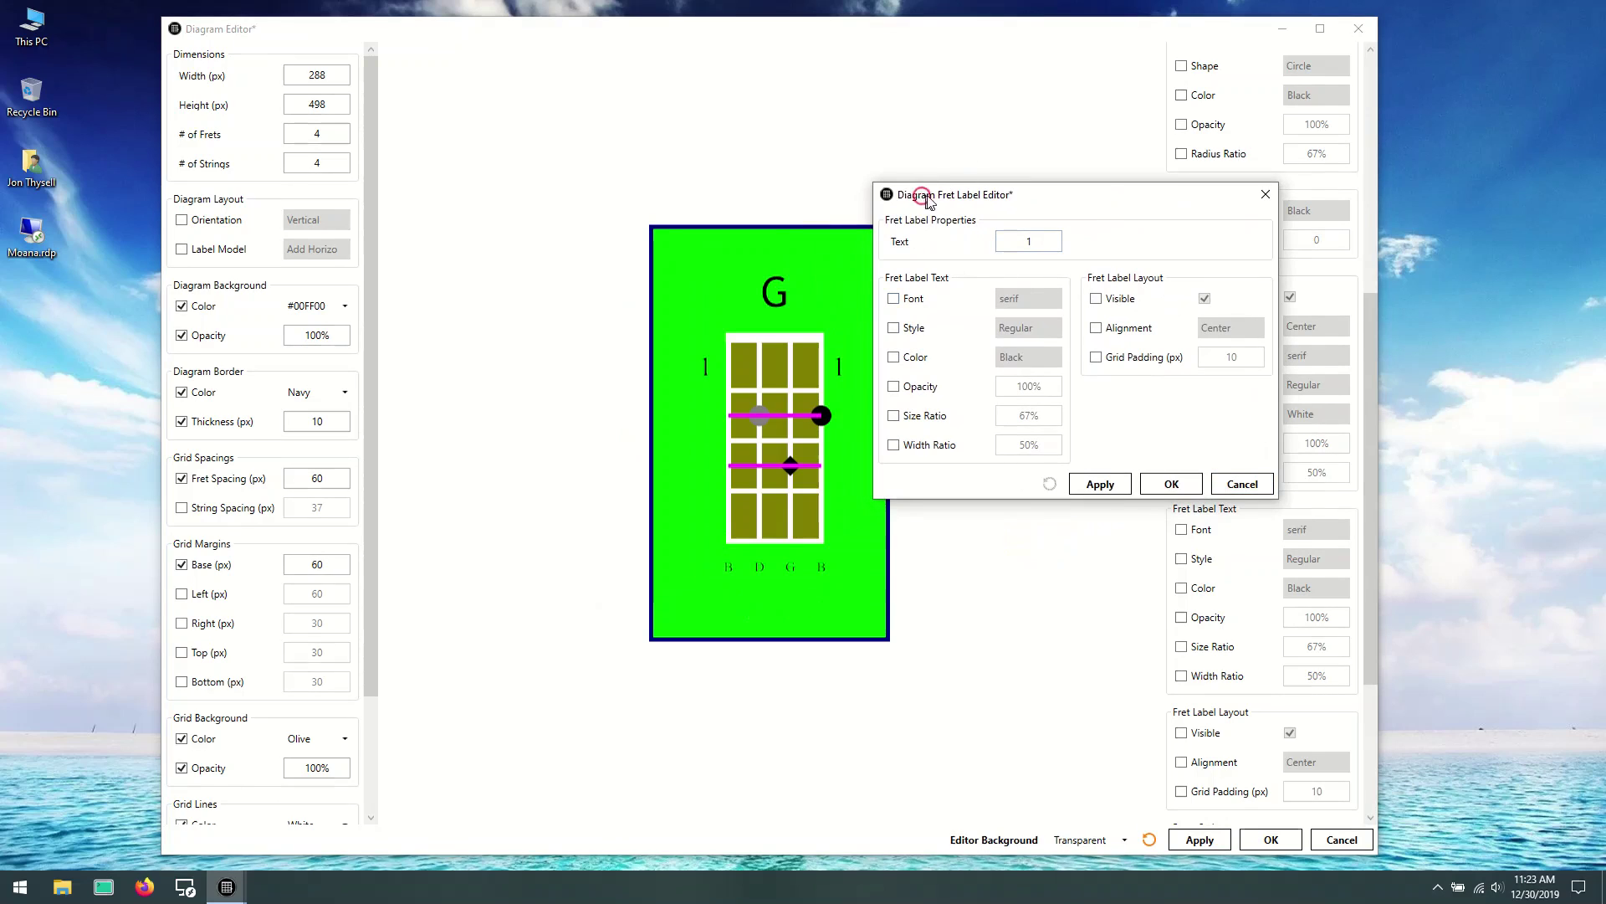
drag(920, 197, 922, 188)
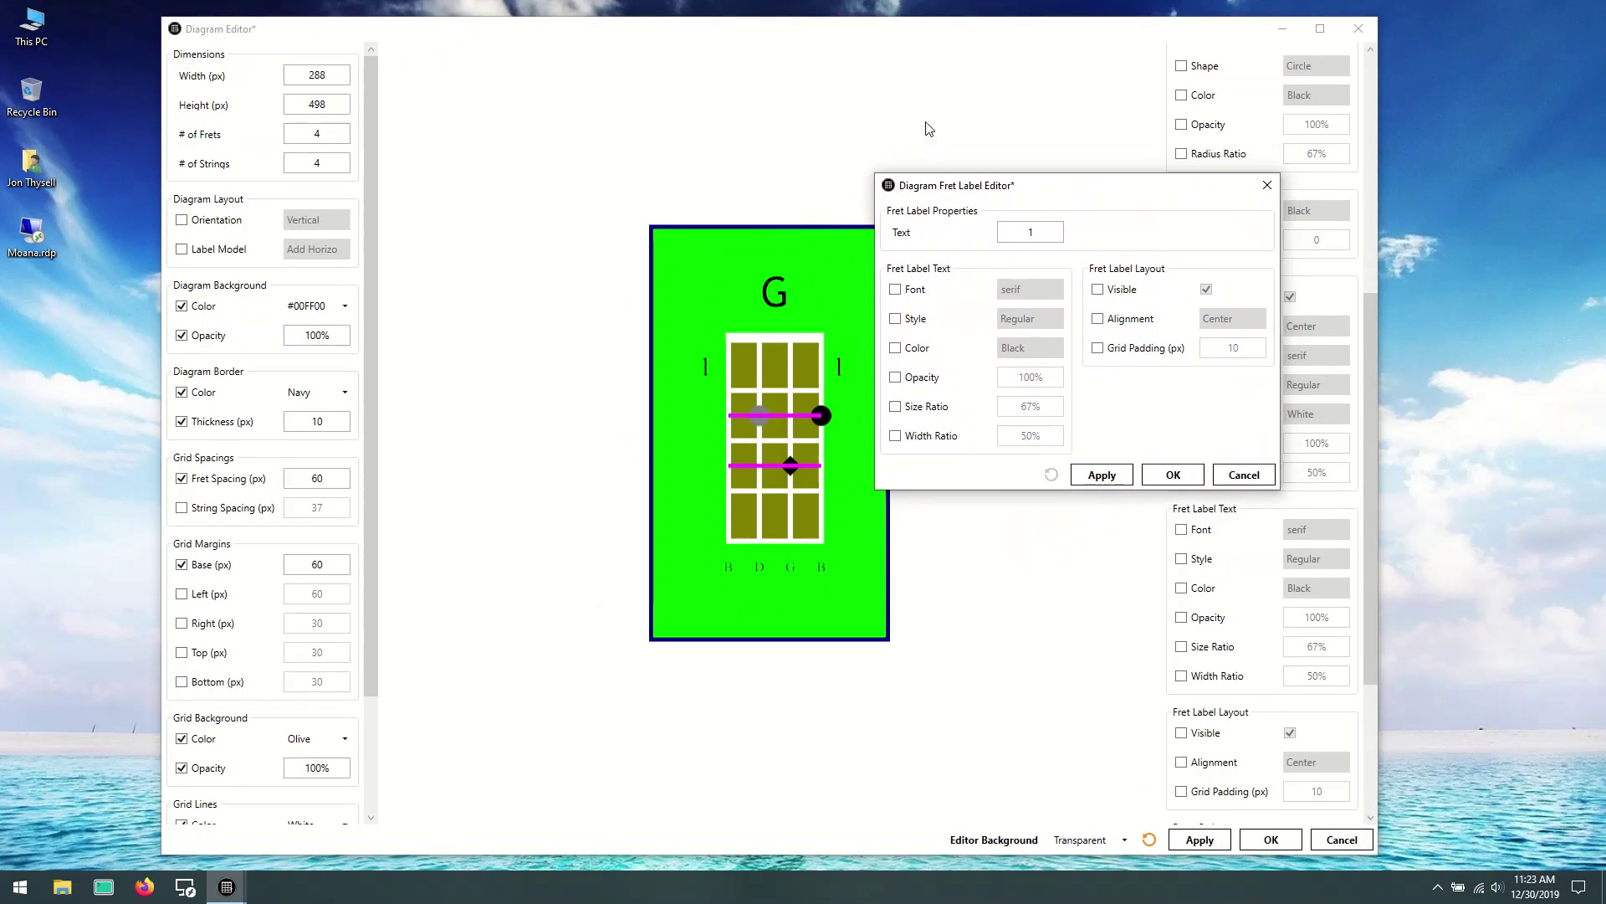
click(1134, 323)
click(1255, 319)
click(1228, 373)
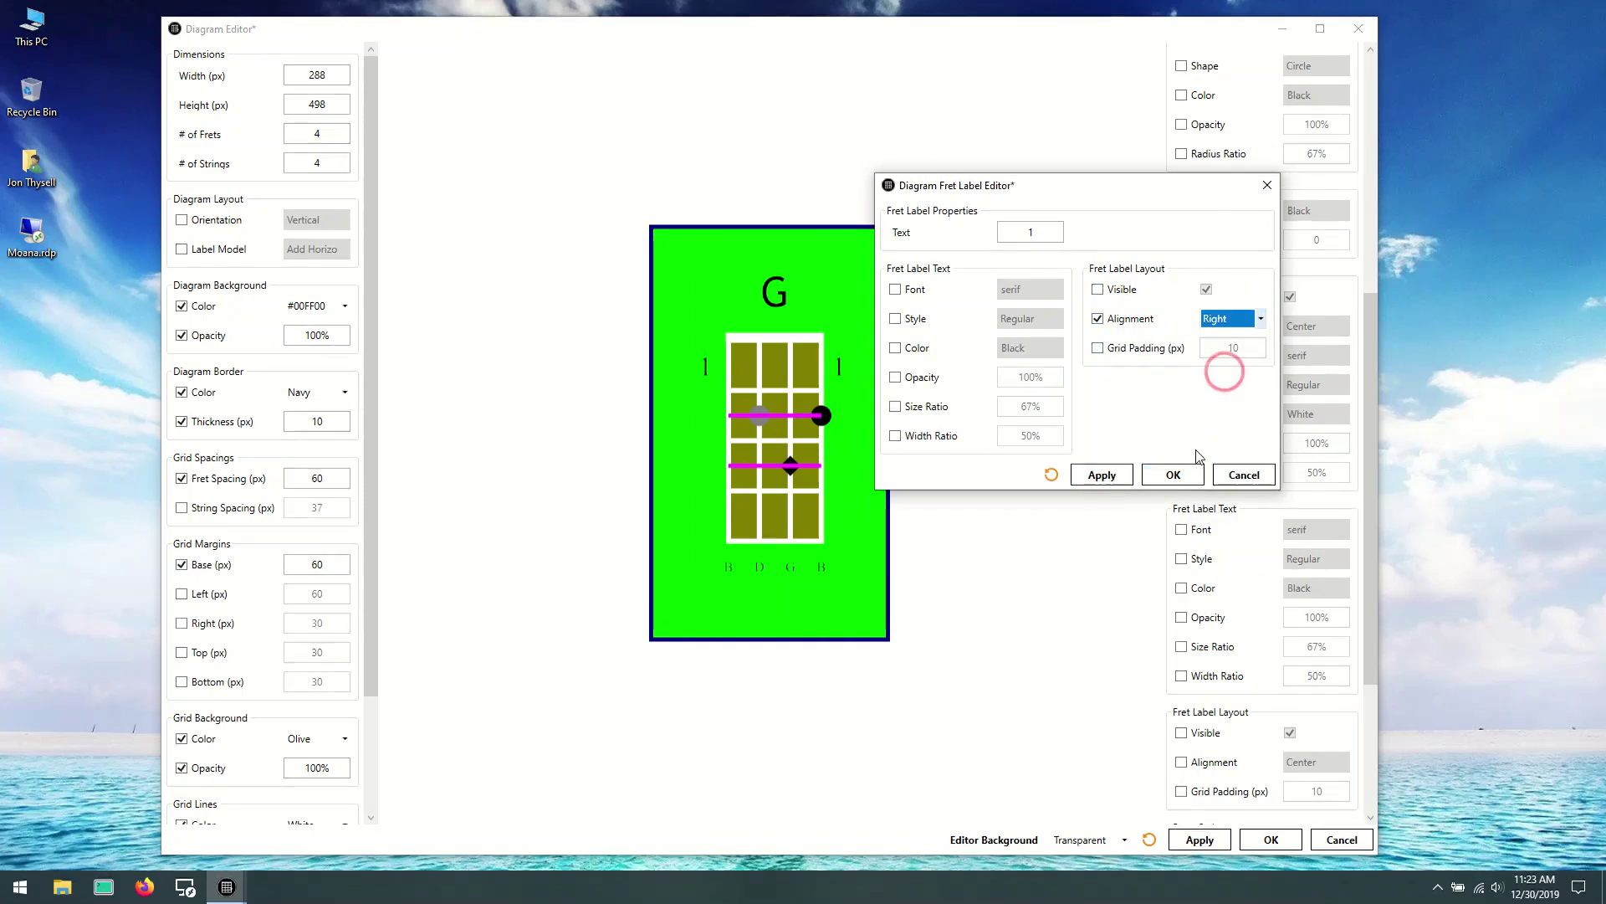
click(1174, 475)
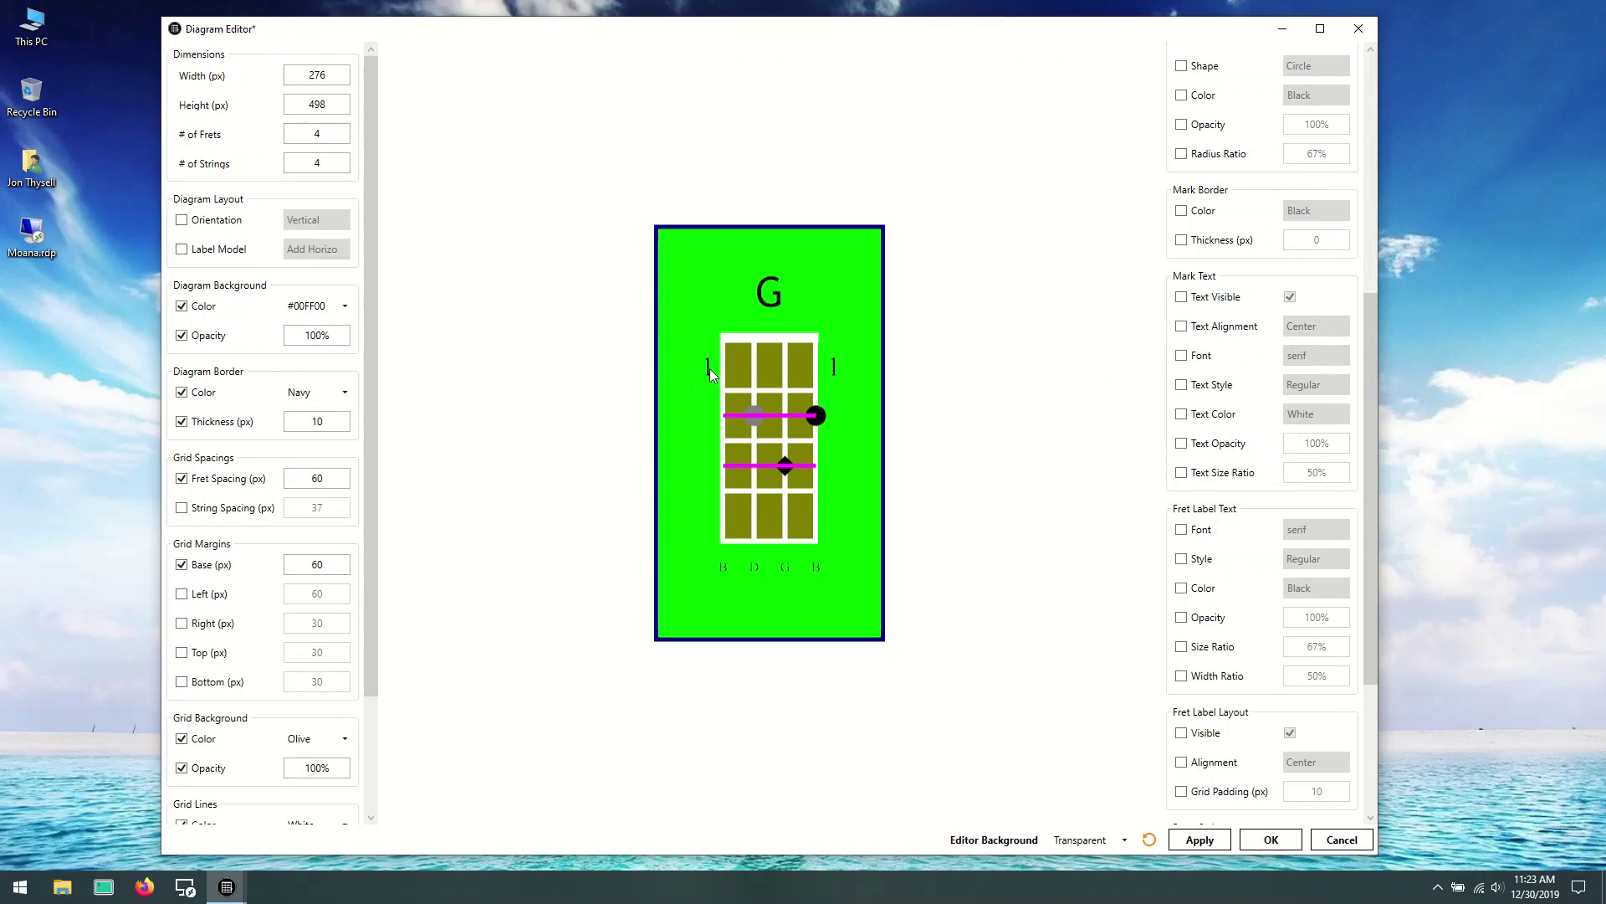
Step: Clear the alignment override of the fret label on the left side of the first fret
right_click(708, 374)
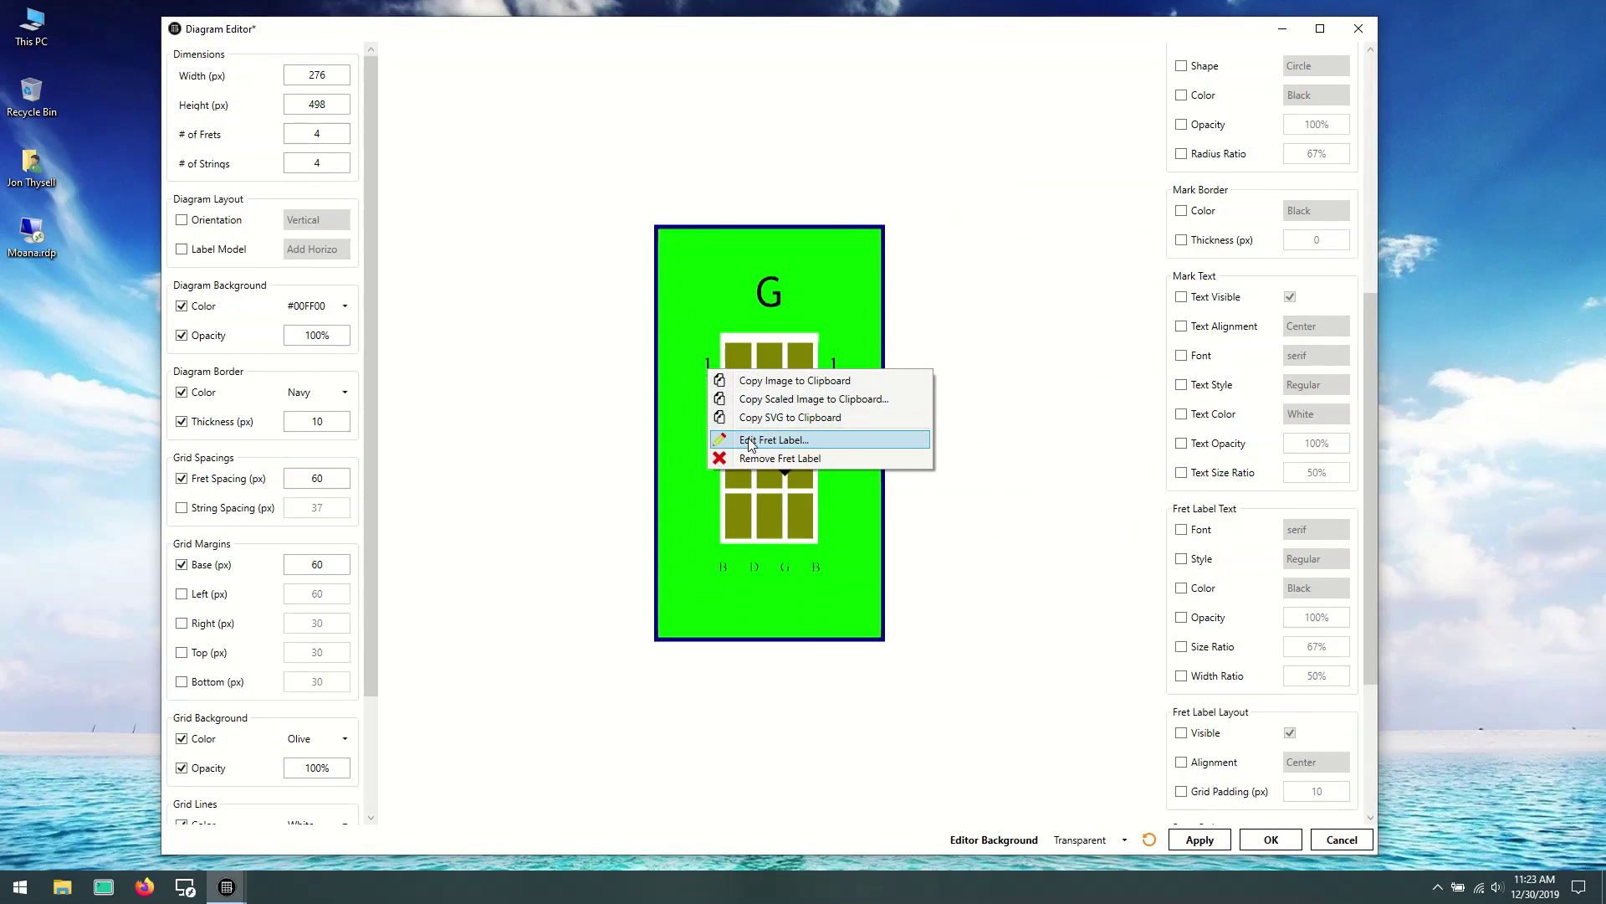
click(745, 438)
drag(824, 286, 1189, 244)
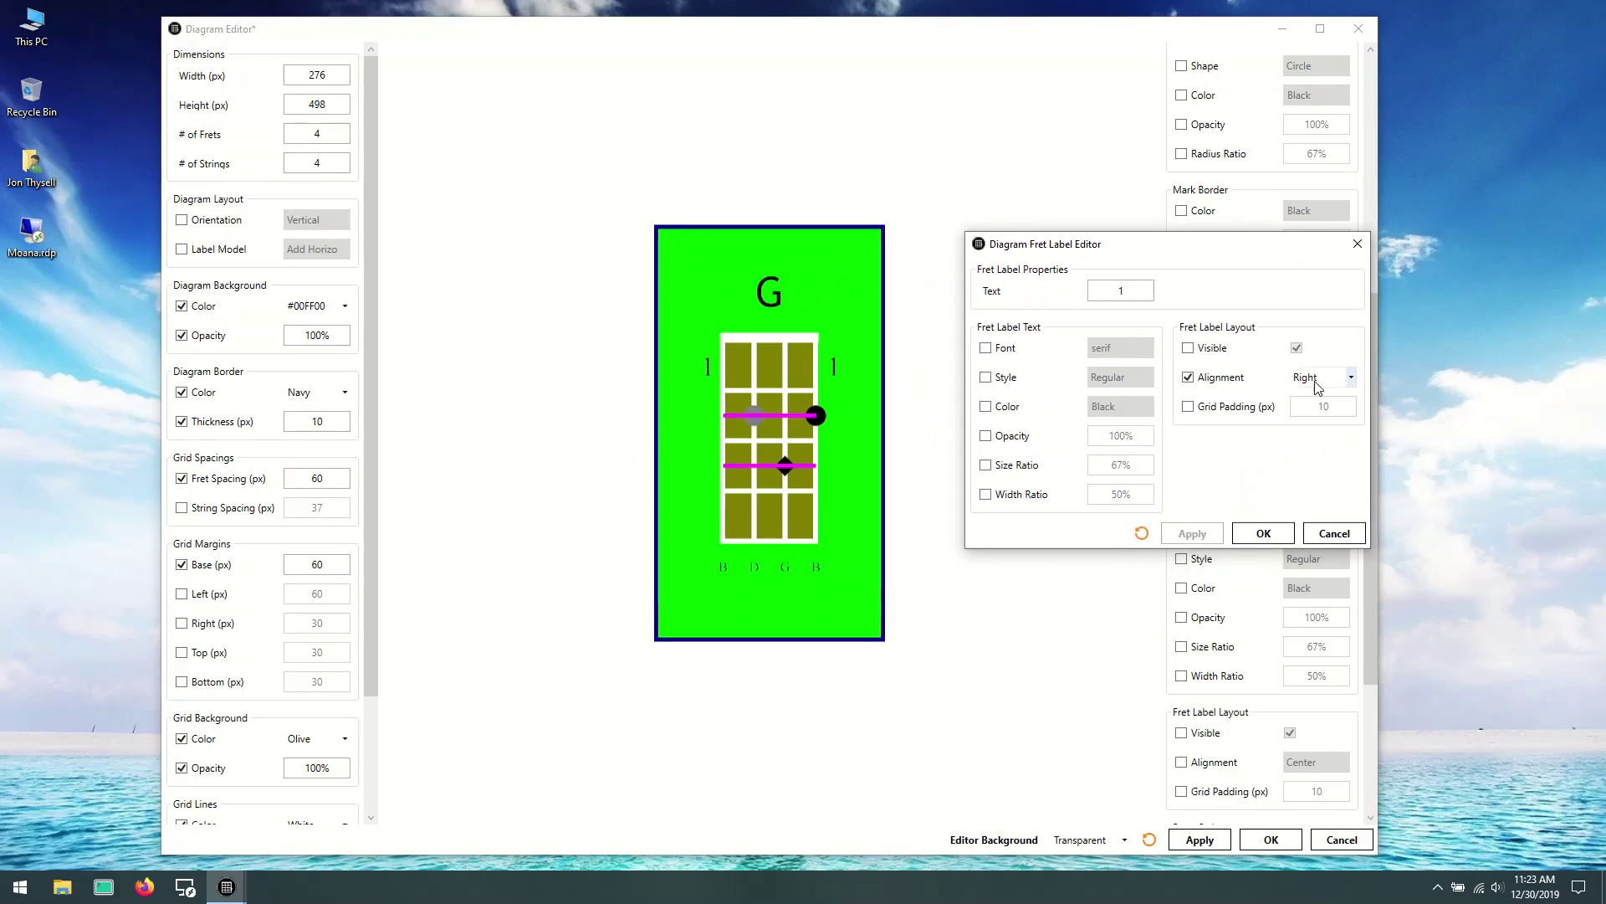
click(1137, 292)
click(1220, 377)
click(1264, 533)
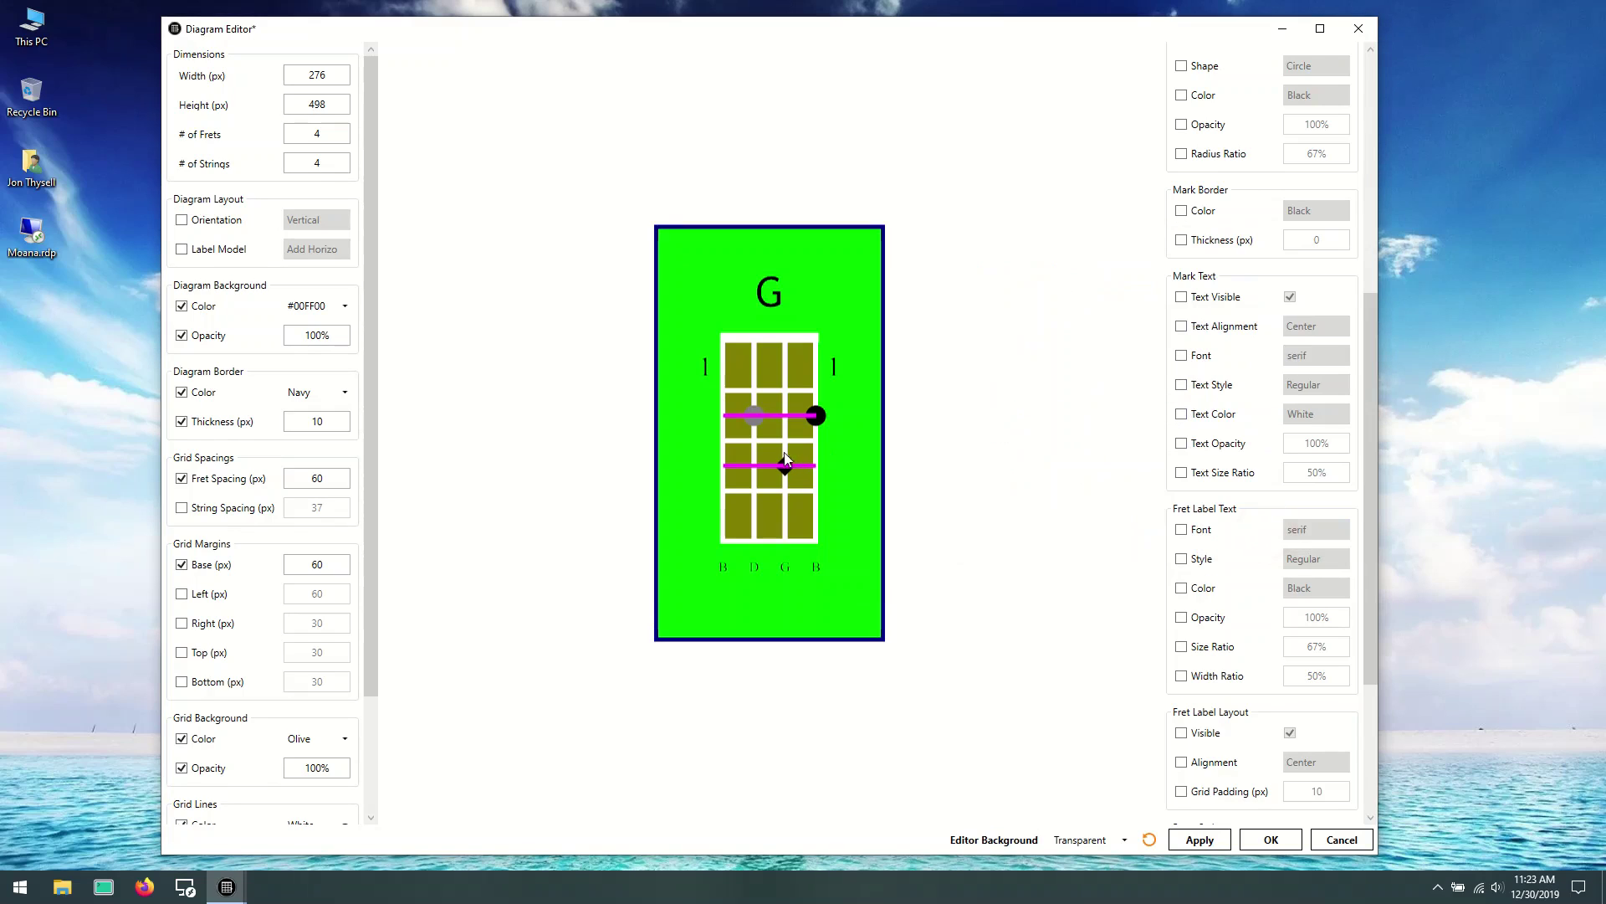
Step: Start a new fret label with the text 5 on the left side of the fourth fret
right_click(704, 523)
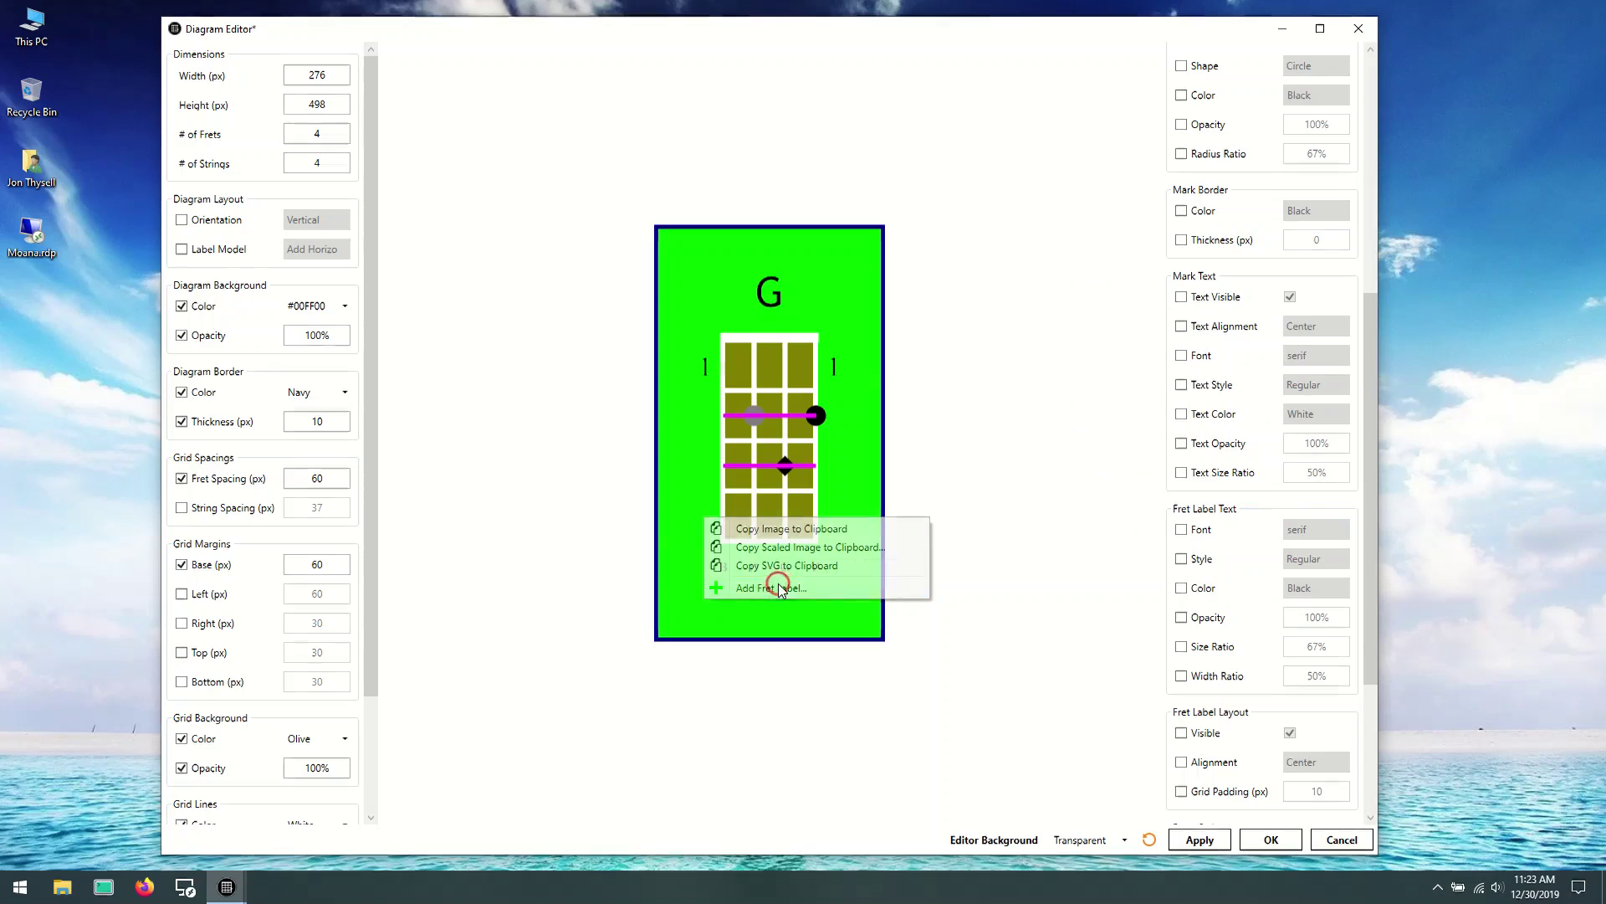
click(771, 588)
click(745, 332)
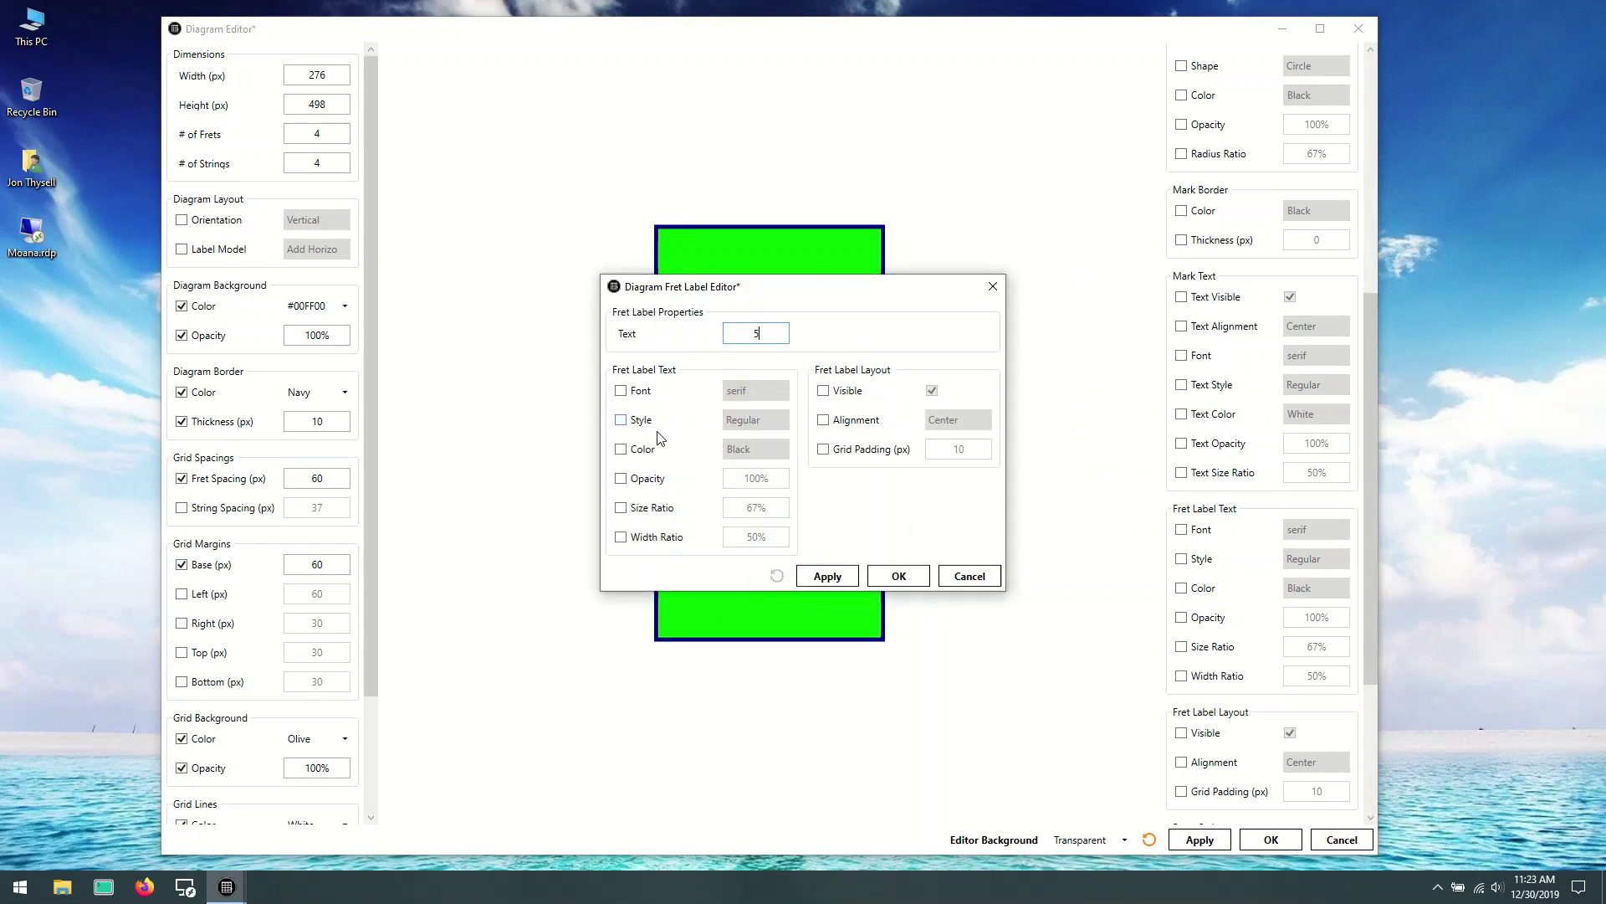
Step: Try overriding the new fret label's width ratio with 200%, and clear the override
click(661, 537)
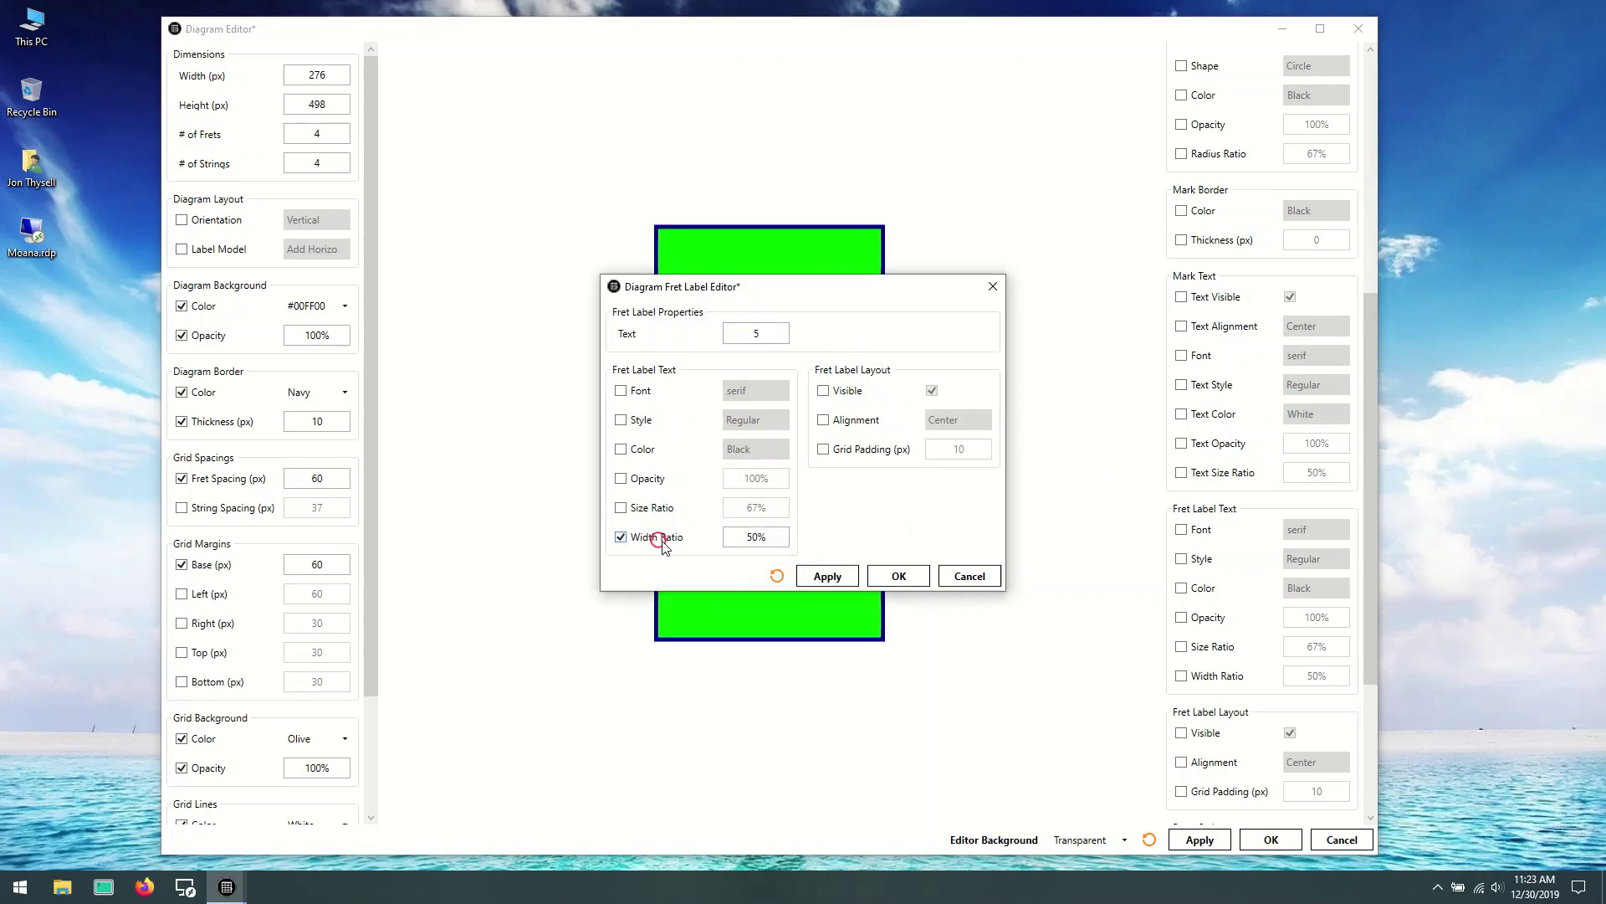
click(759, 534)
text(200)
click(892, 576)
click(970, 480)
click(620, 539)
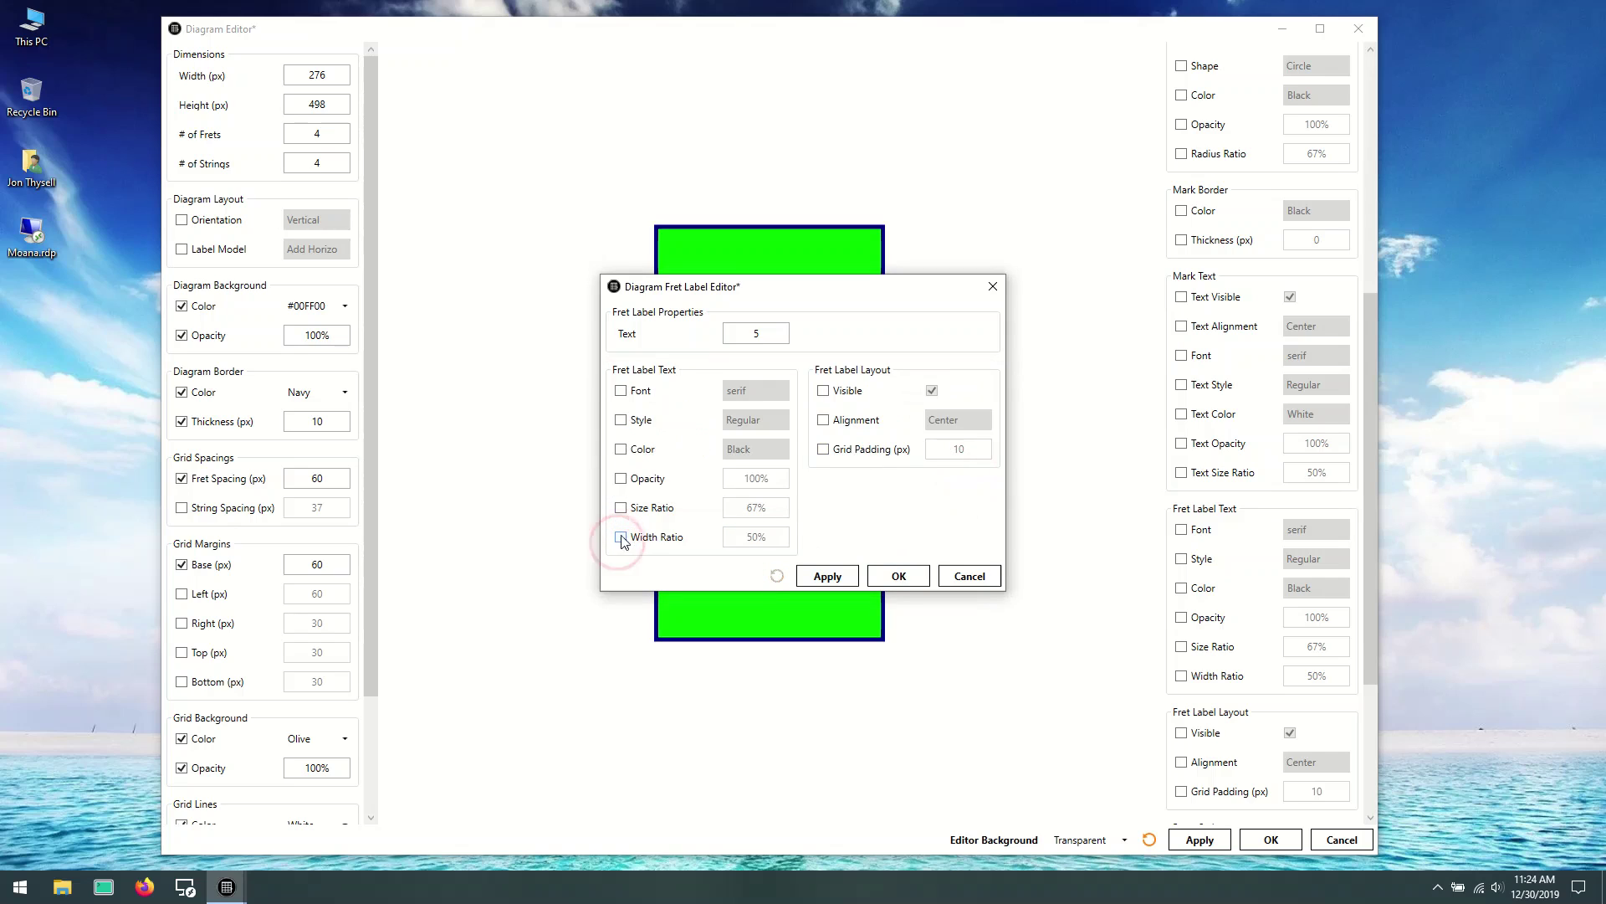
Step: Set the new label's text to "5th fret" and add it beside the fourth fret
double_click(767, 334)
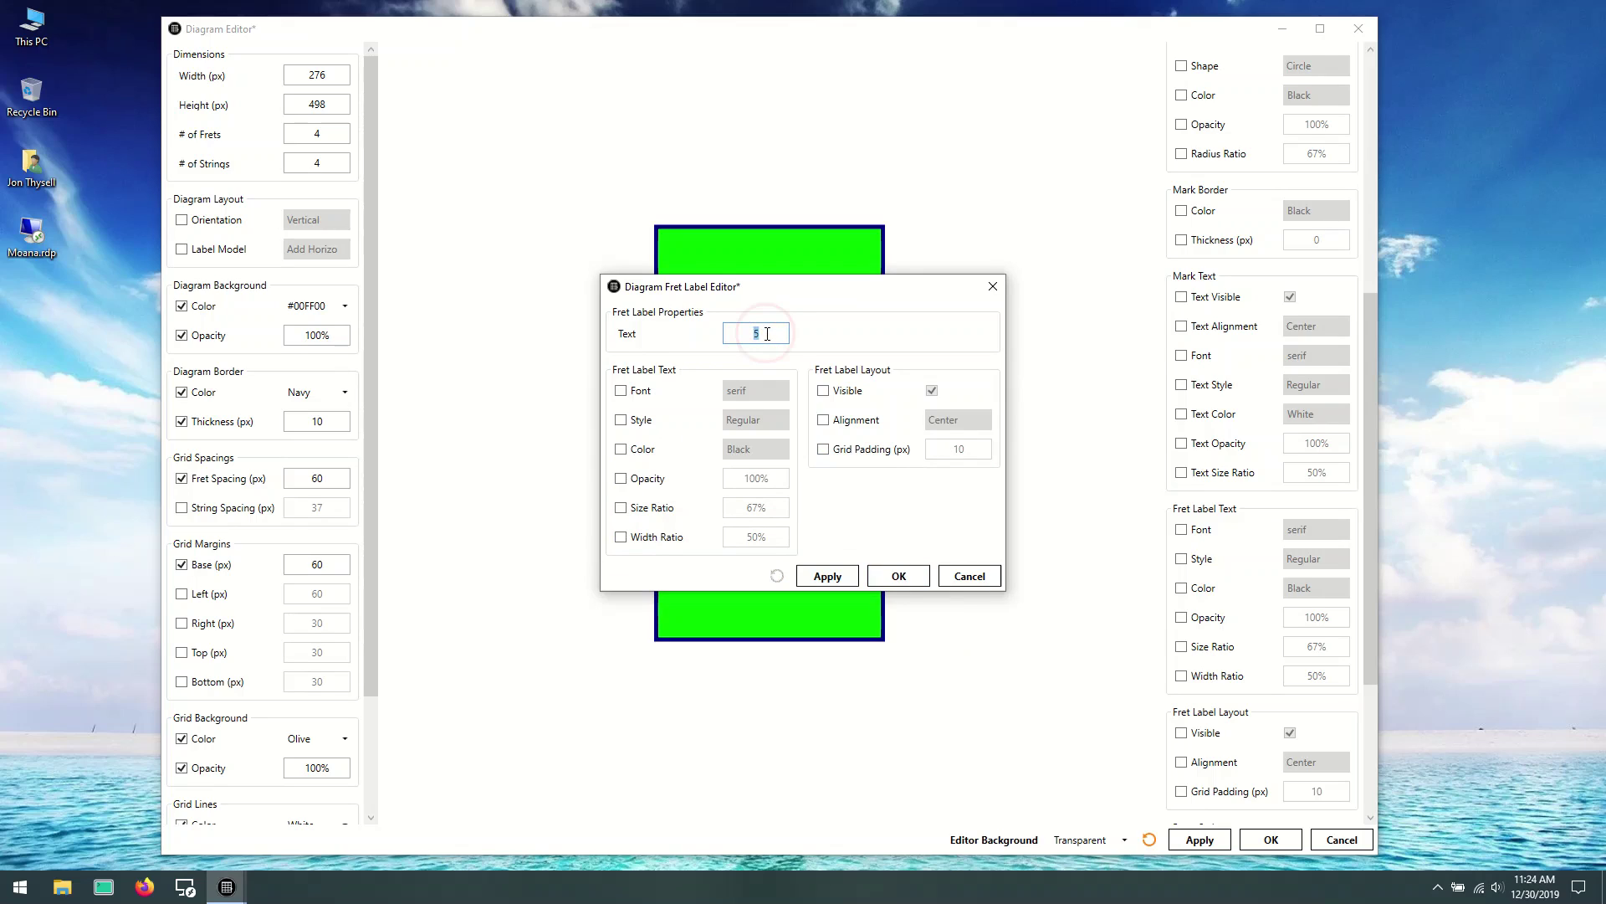
text(5th freyt)
key(BackSpace)
key(BackSpace)
click(896, 576)
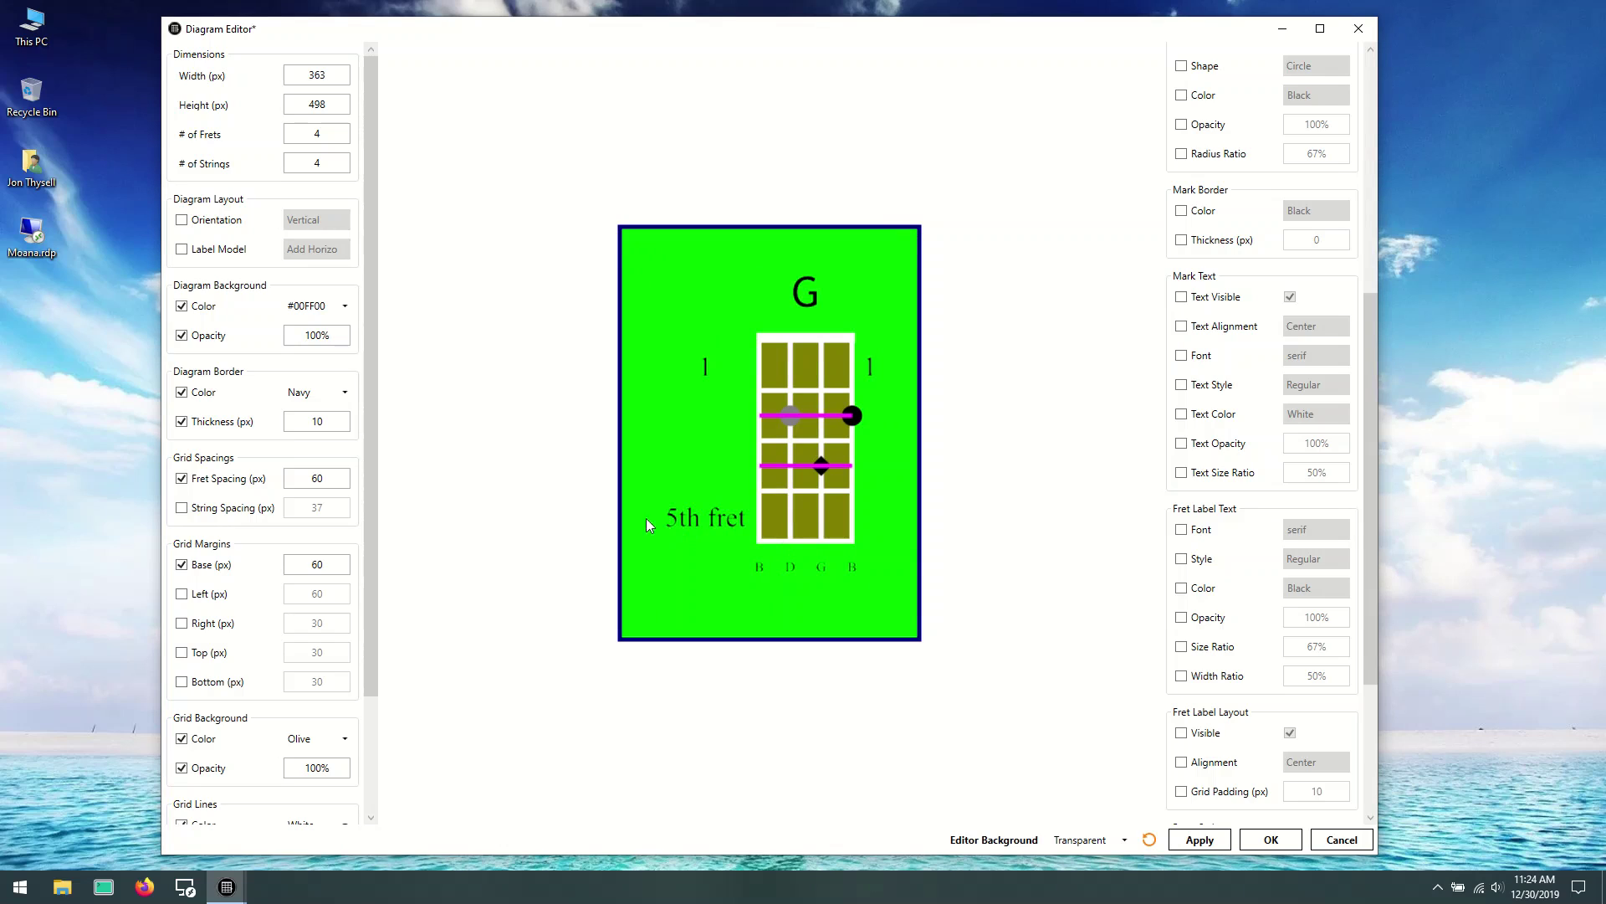
Step: Override the alignment of the fret label on the left side of the first fret with Left
right_click(707, 366)
click(756, 439)
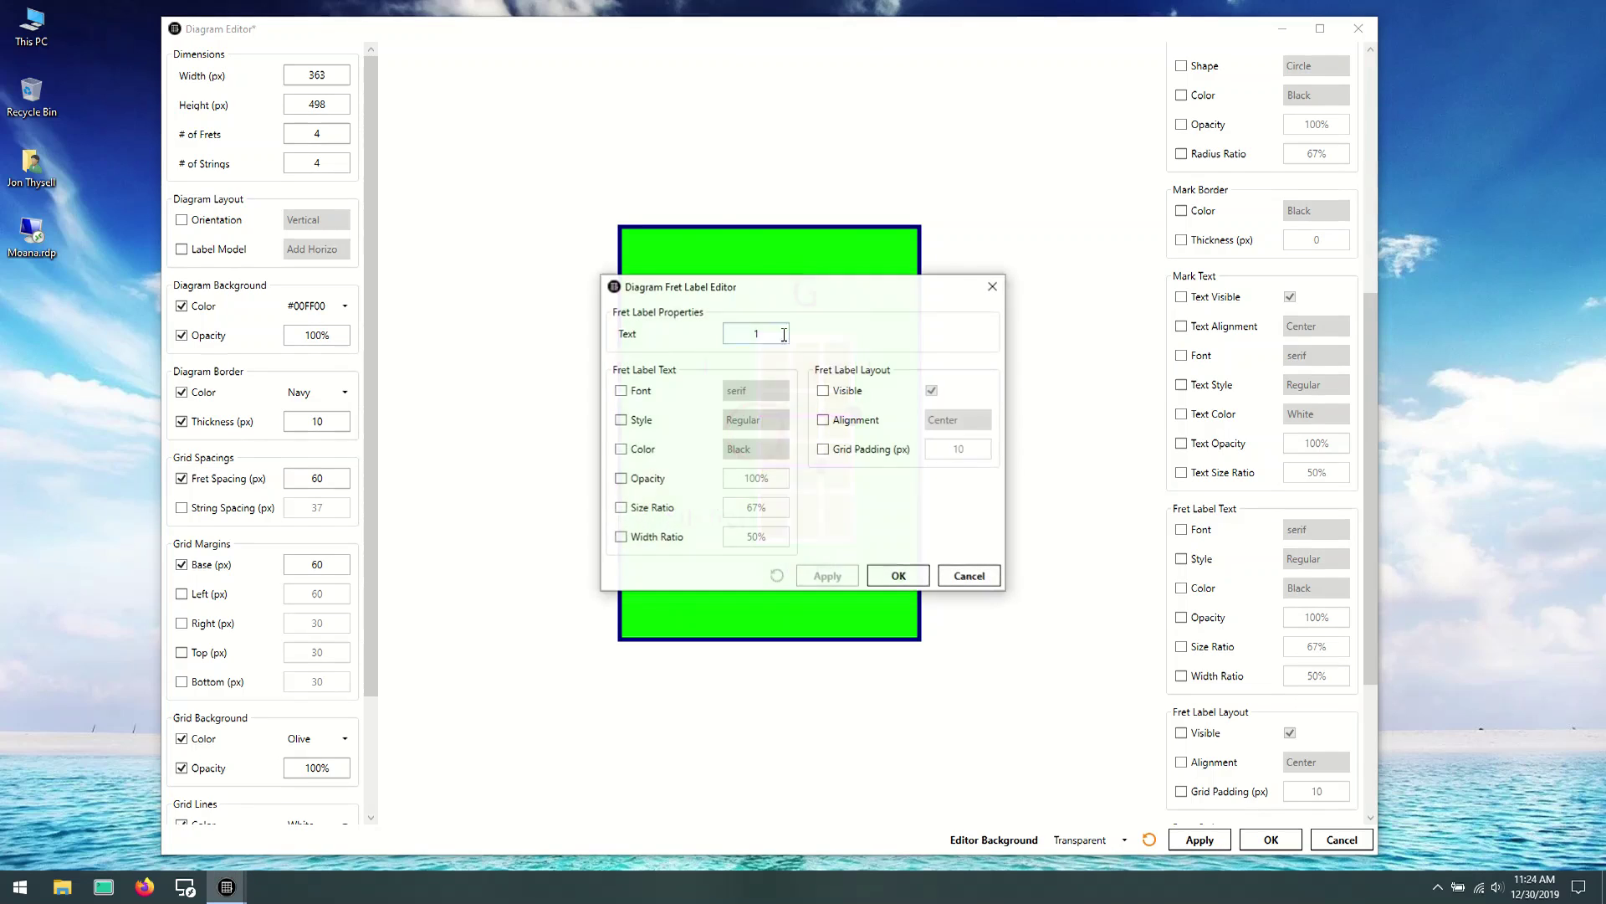
drag(795, 362, 1103, 209)
click(1188, 350)
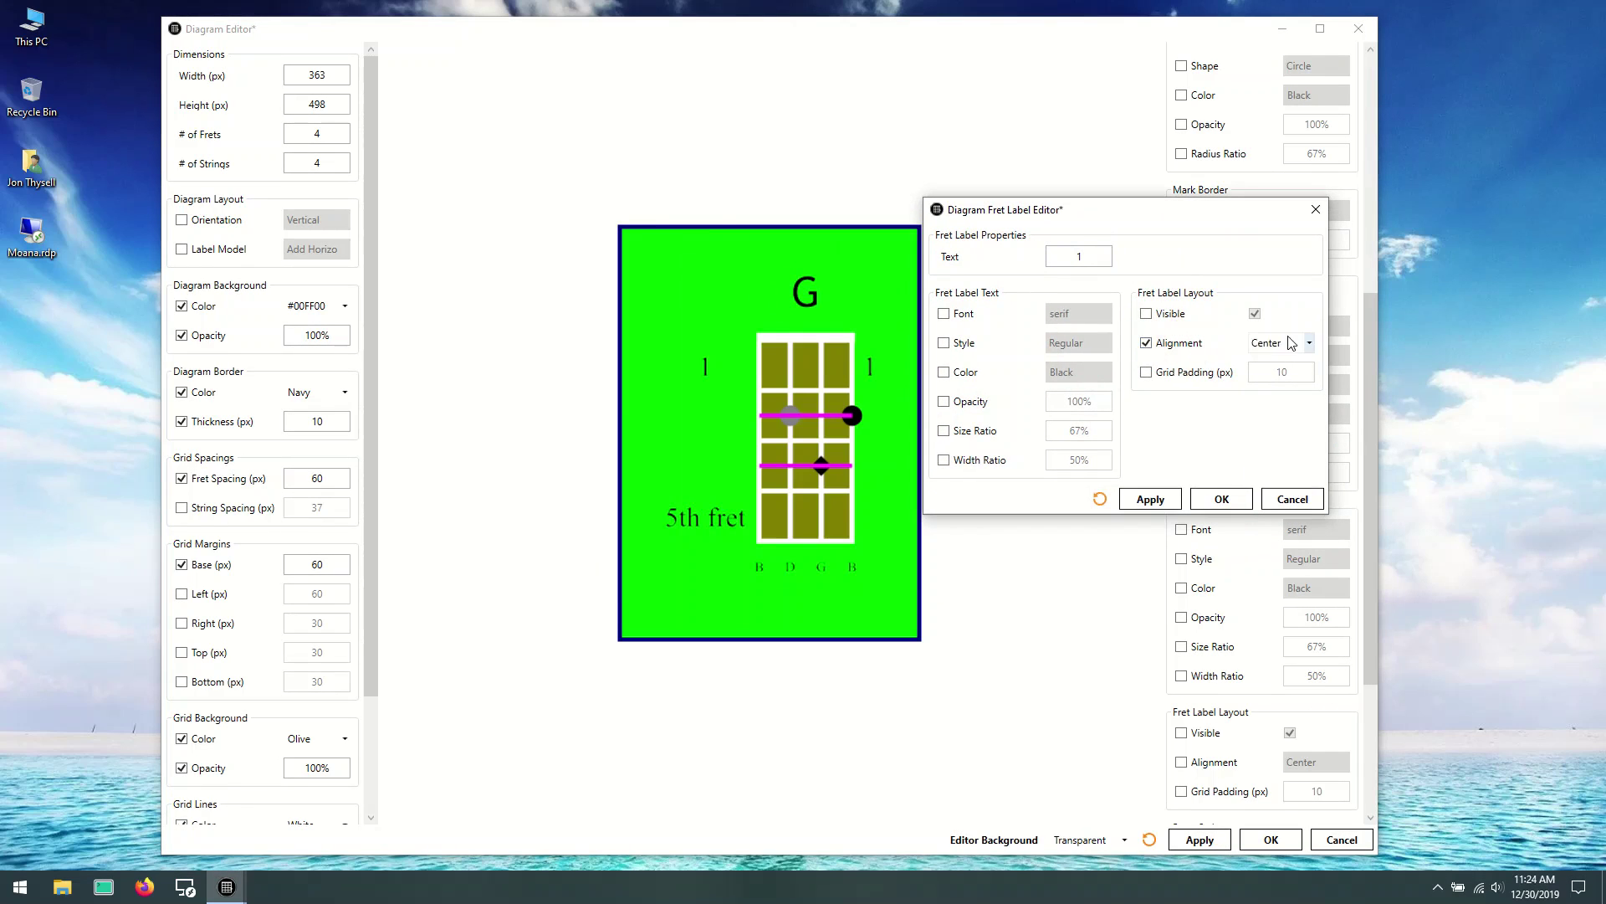
click(1276, 343)
click(1280, 366)
click(1222, 500)
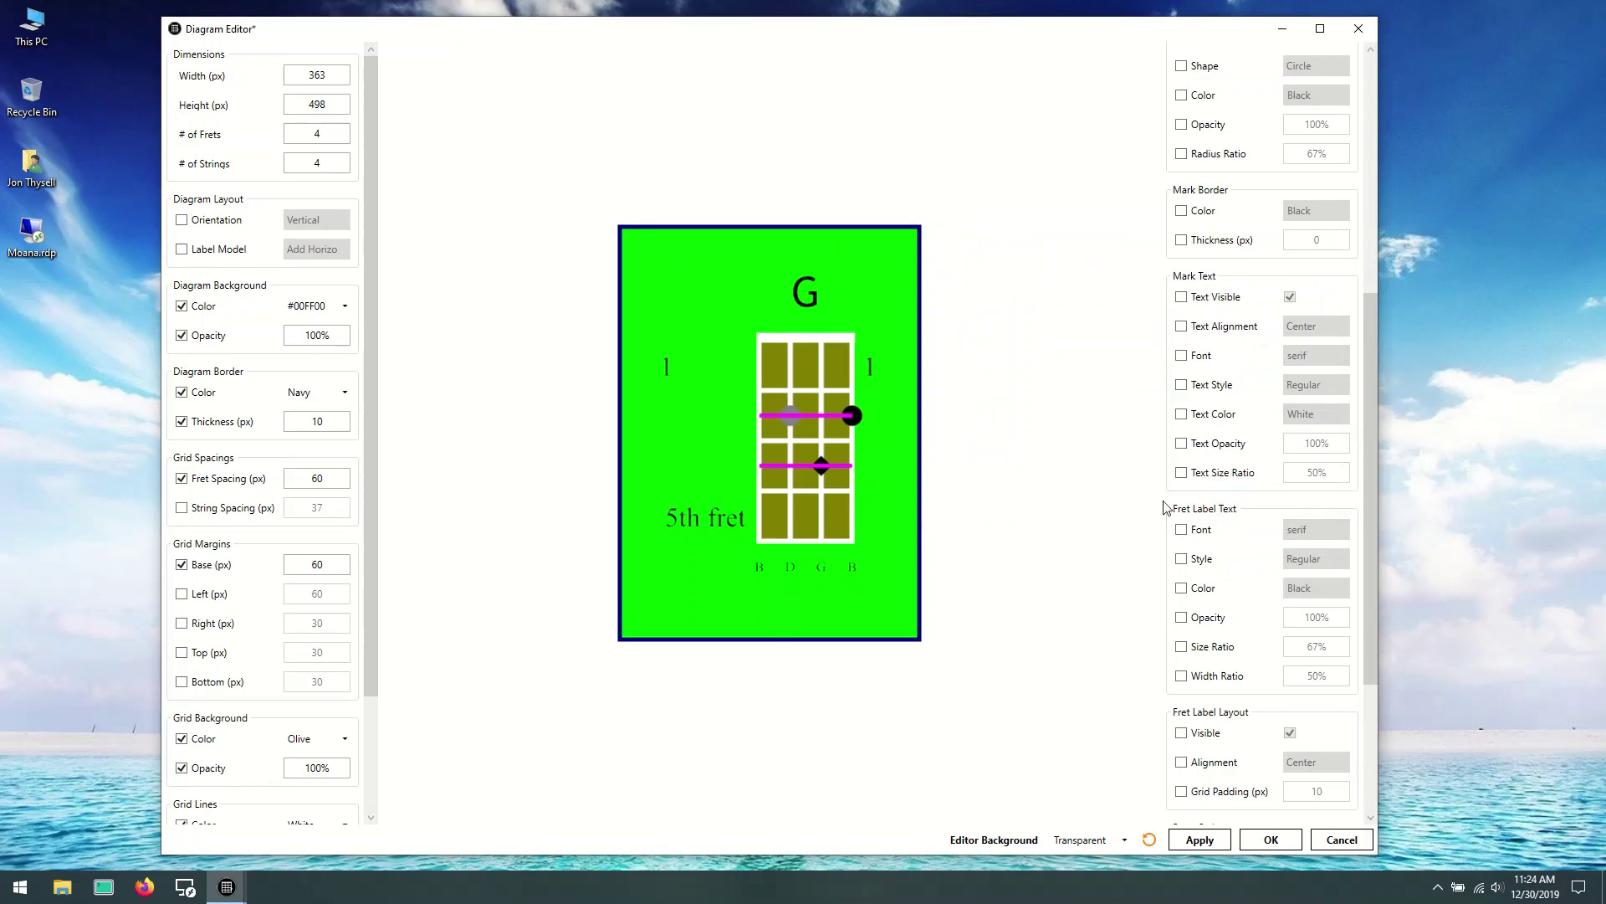
Step: Change the alignment override of the fret label left of the first fret to Right
right_click(661, 368)
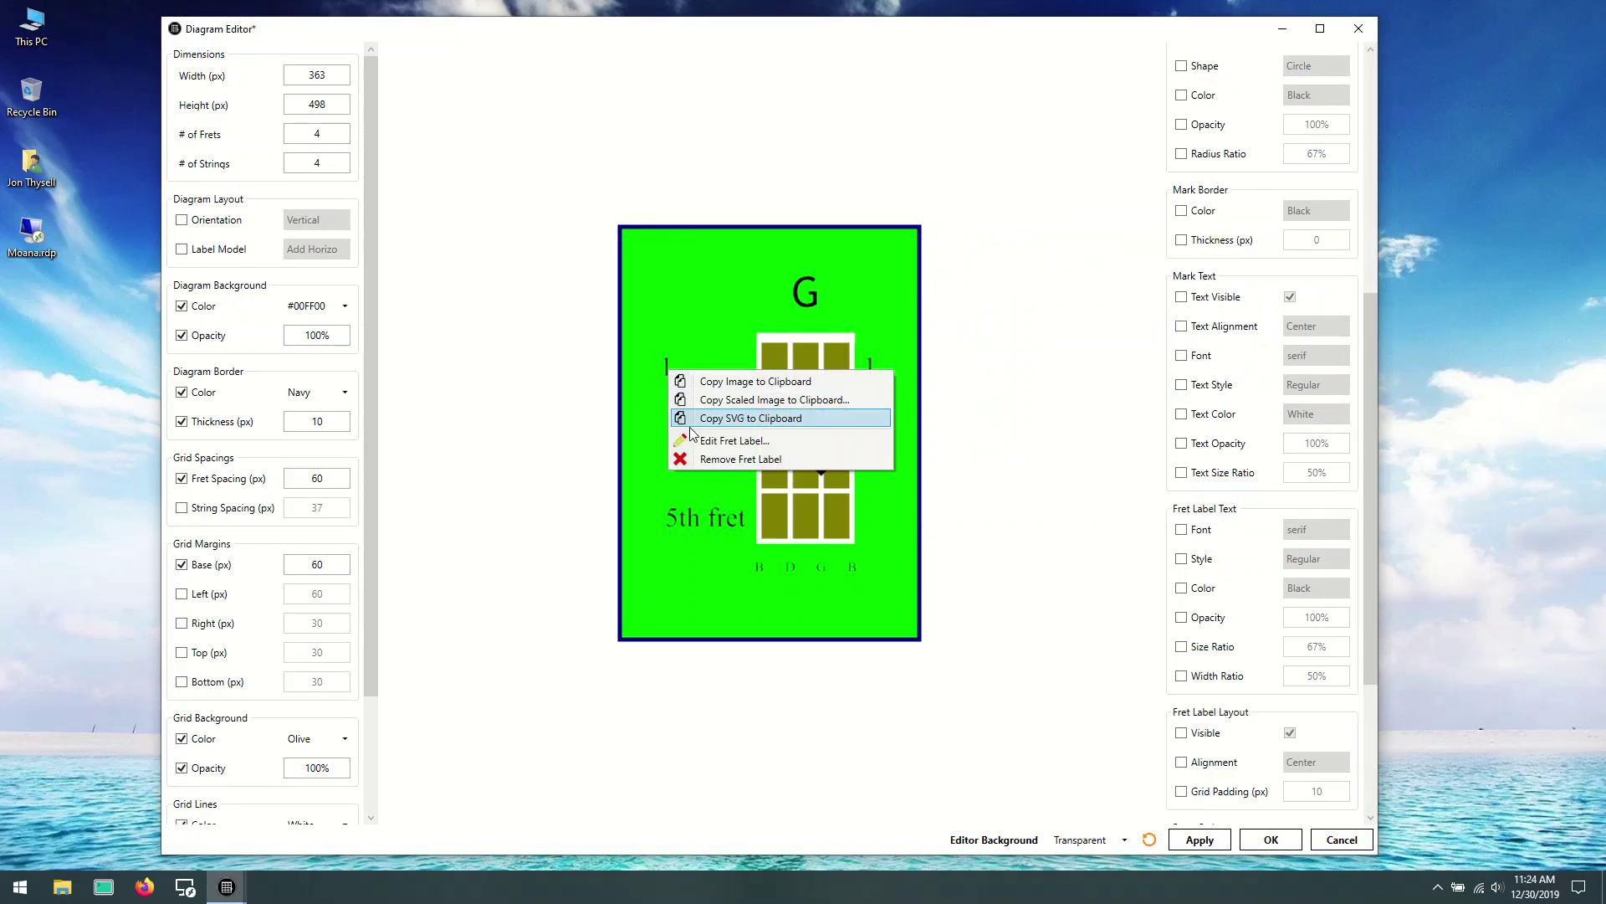
click(755, 435)
click(979, 419)
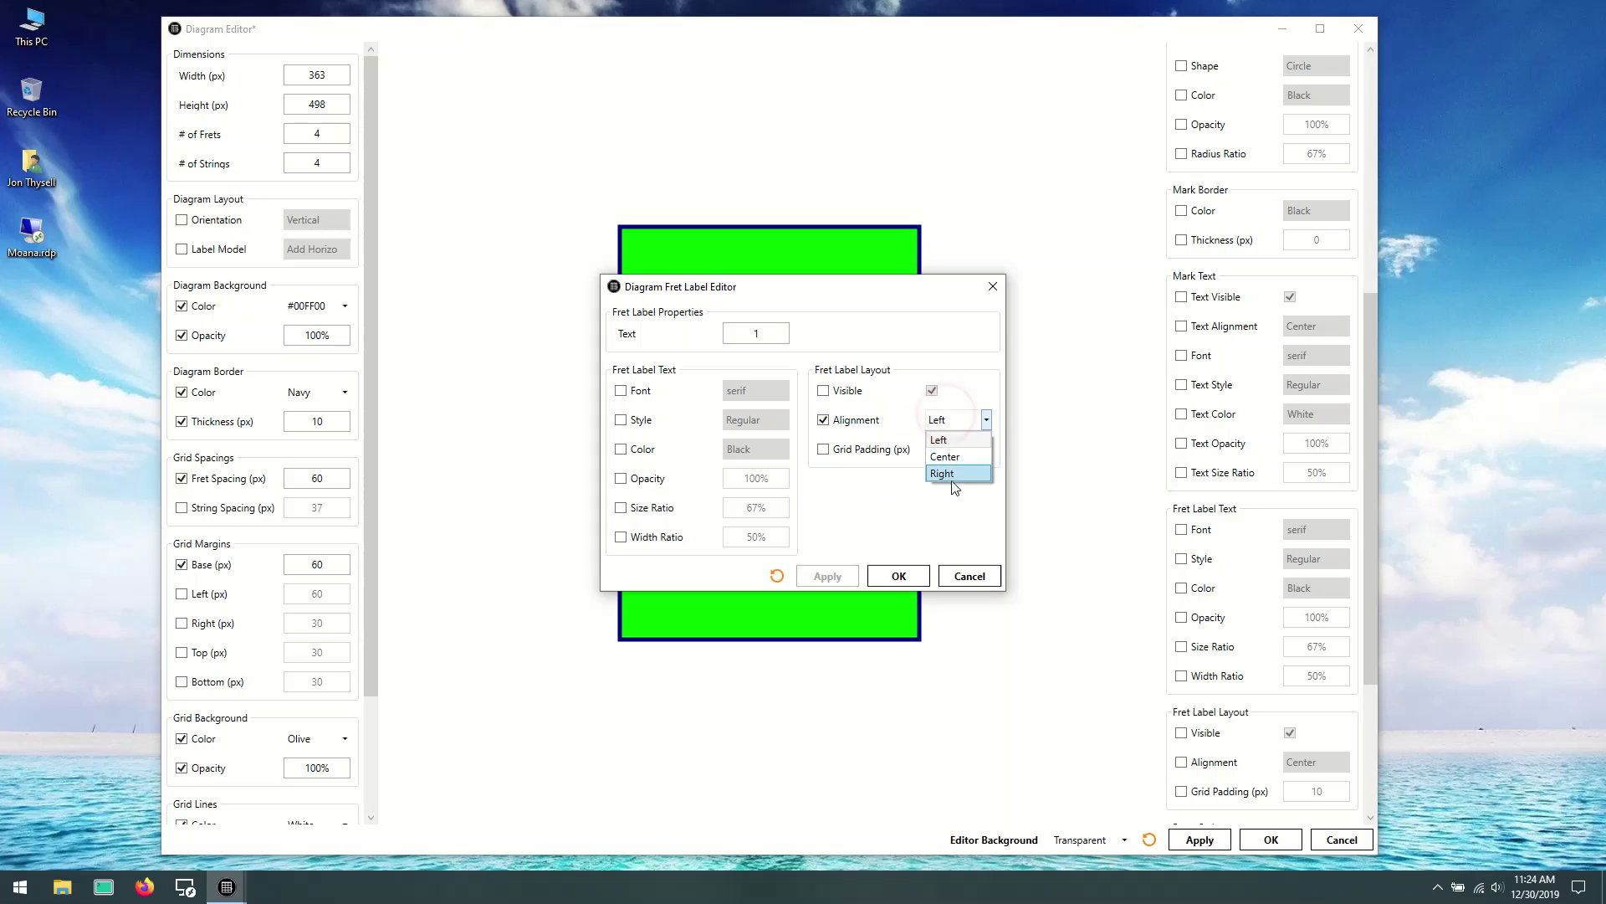
click(946, 464)
click(900, 576)
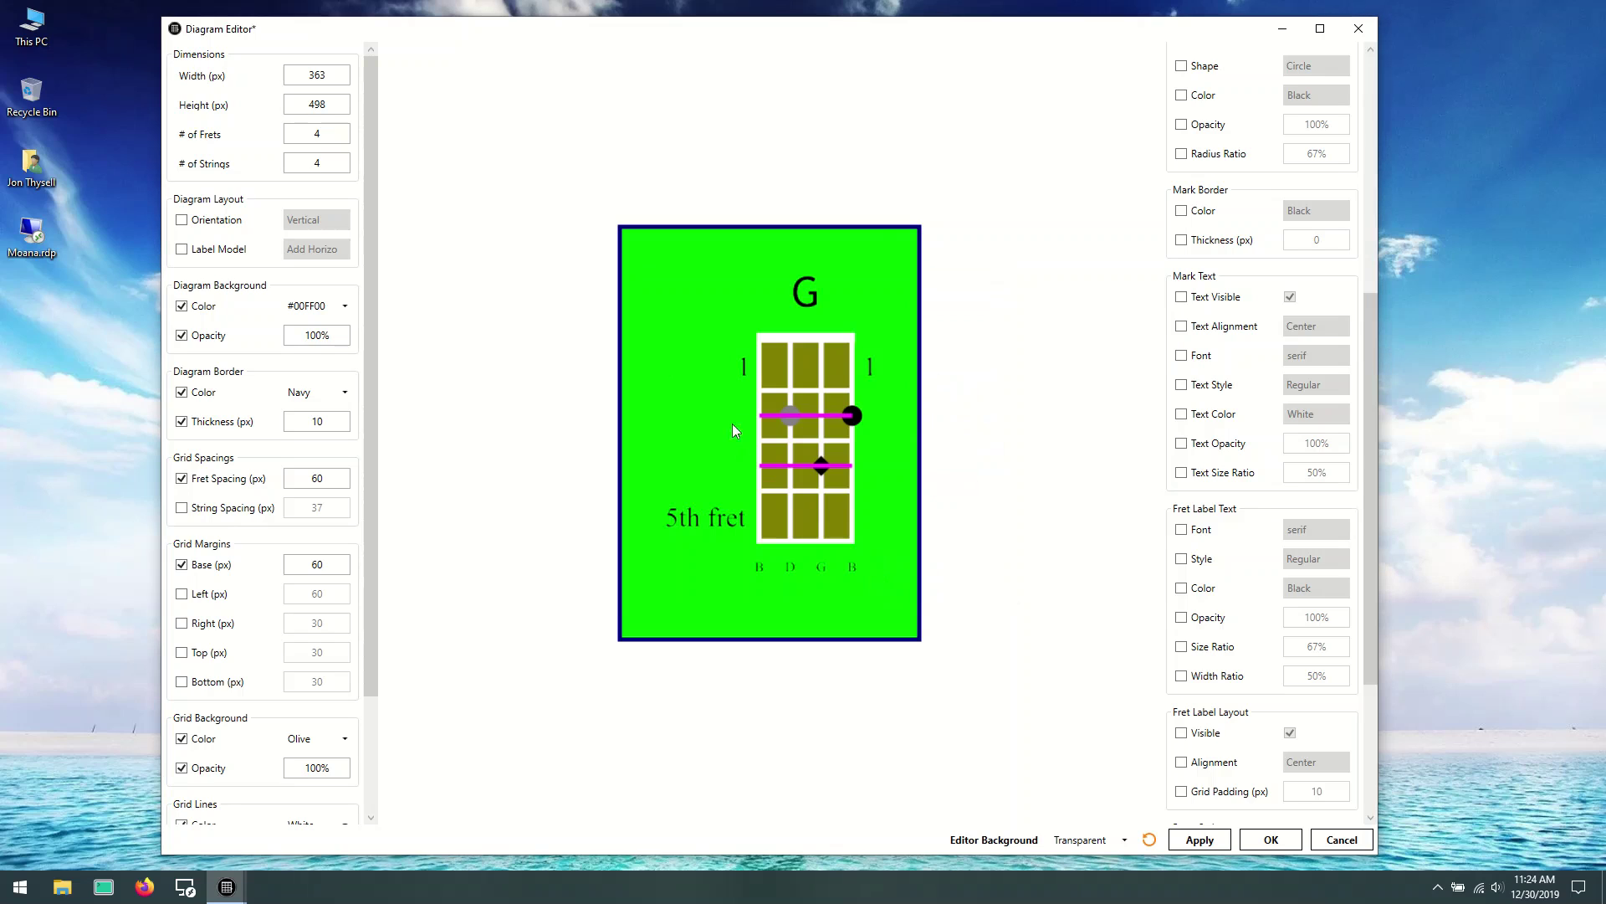
Step: Override the grid padding of the fret label on the left side of the first fret with 50 px
right_click(745, 367)
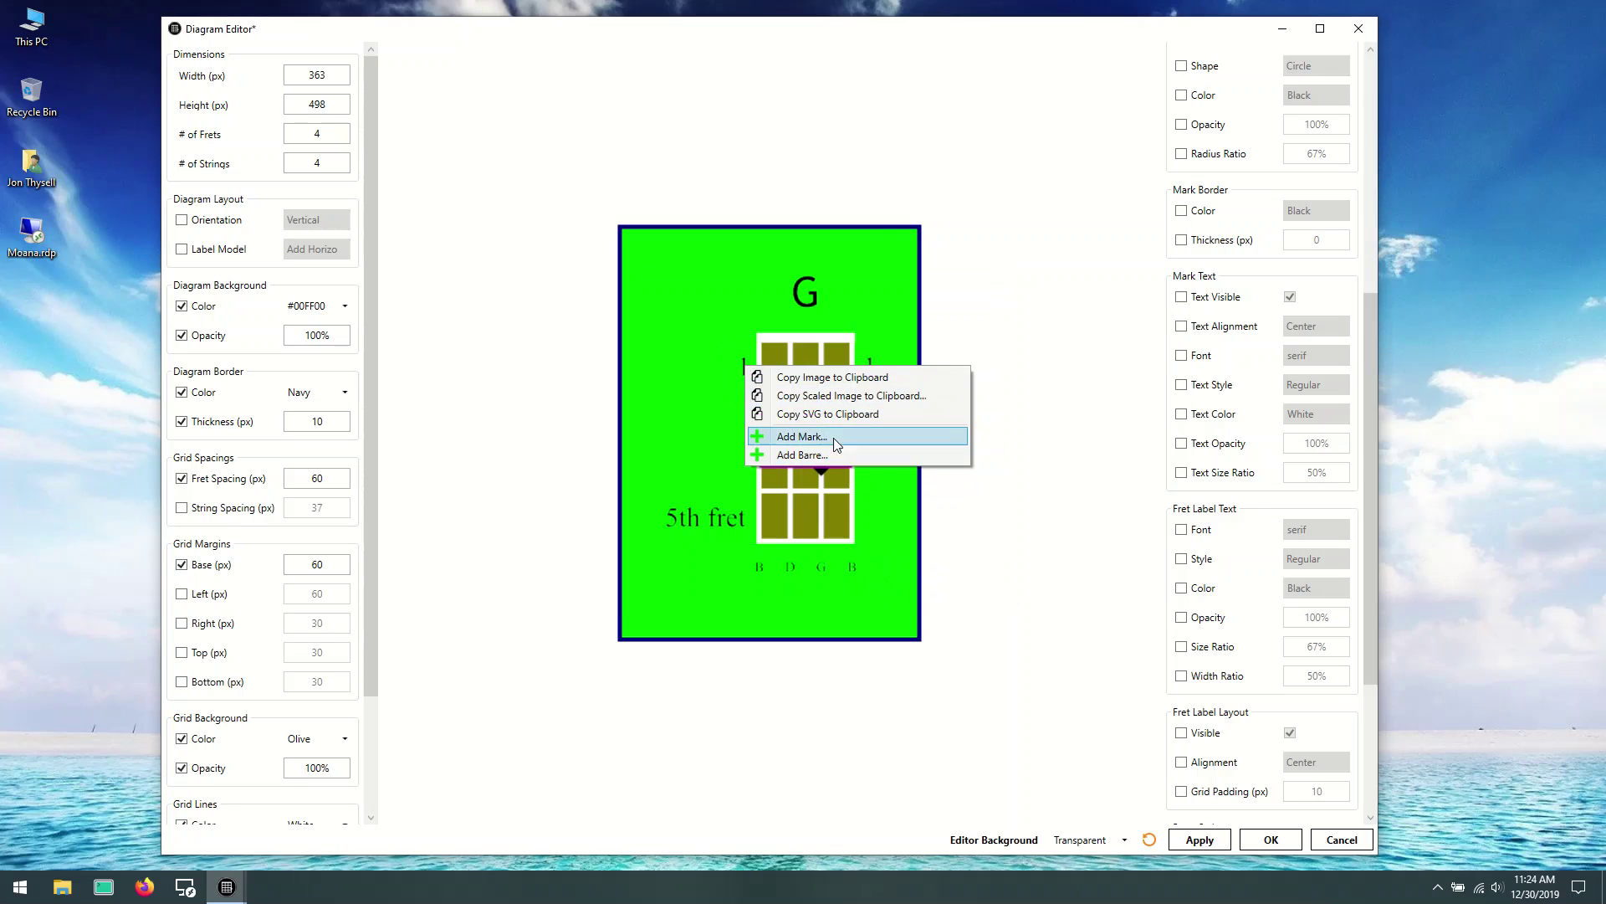
click(734, 370)
double_click(737, 365)
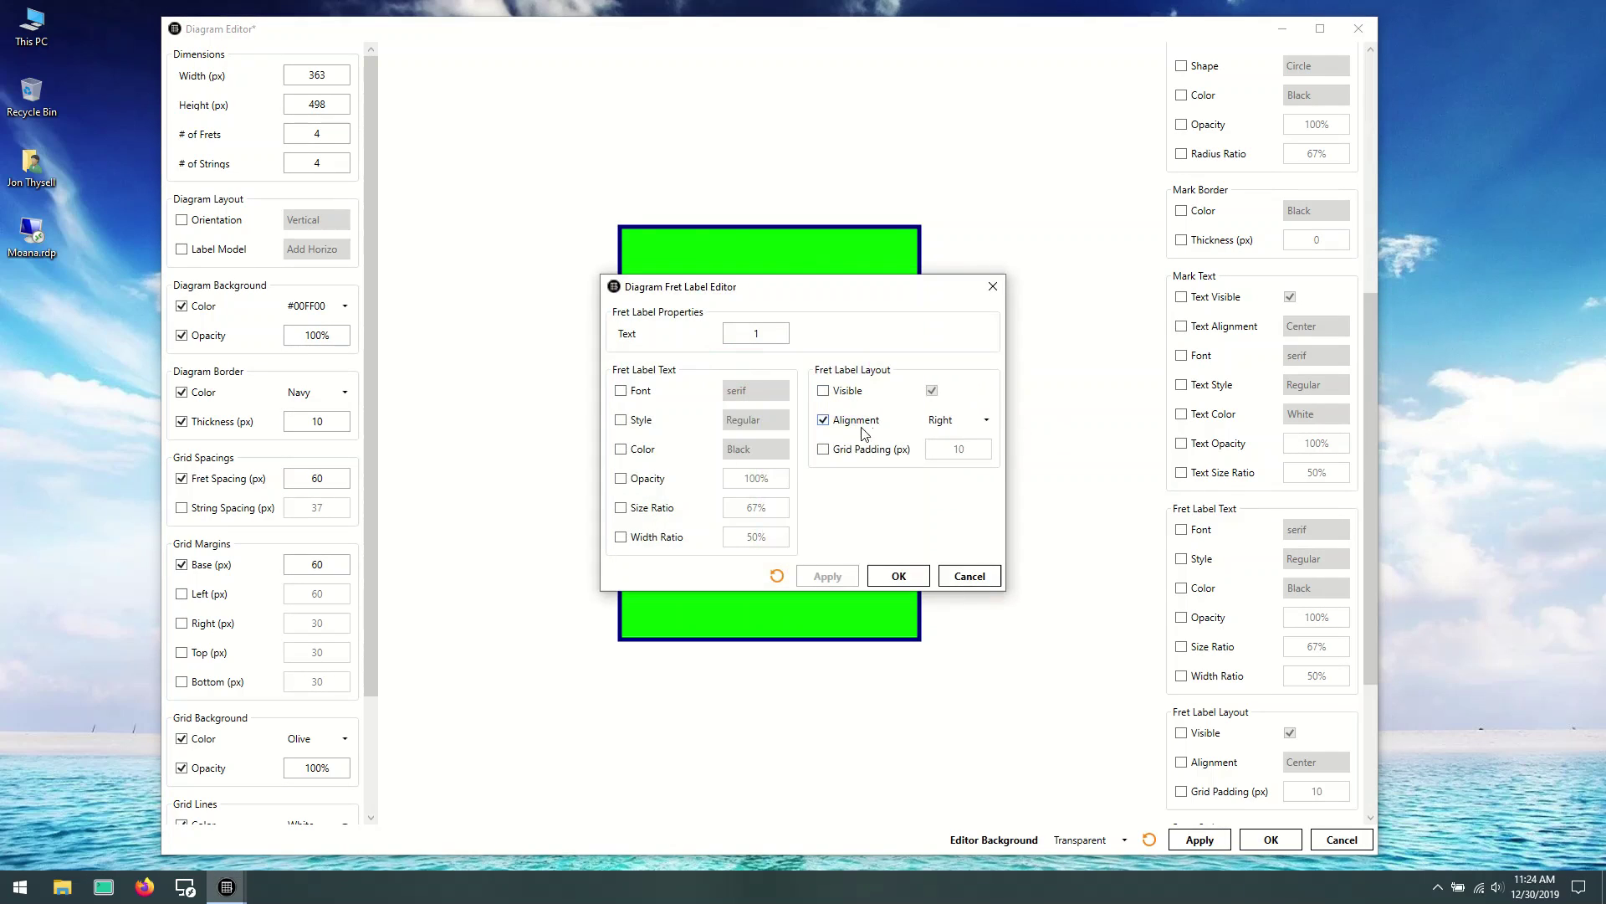
click(849, 449)
drag(862, 293, 1124, 247)
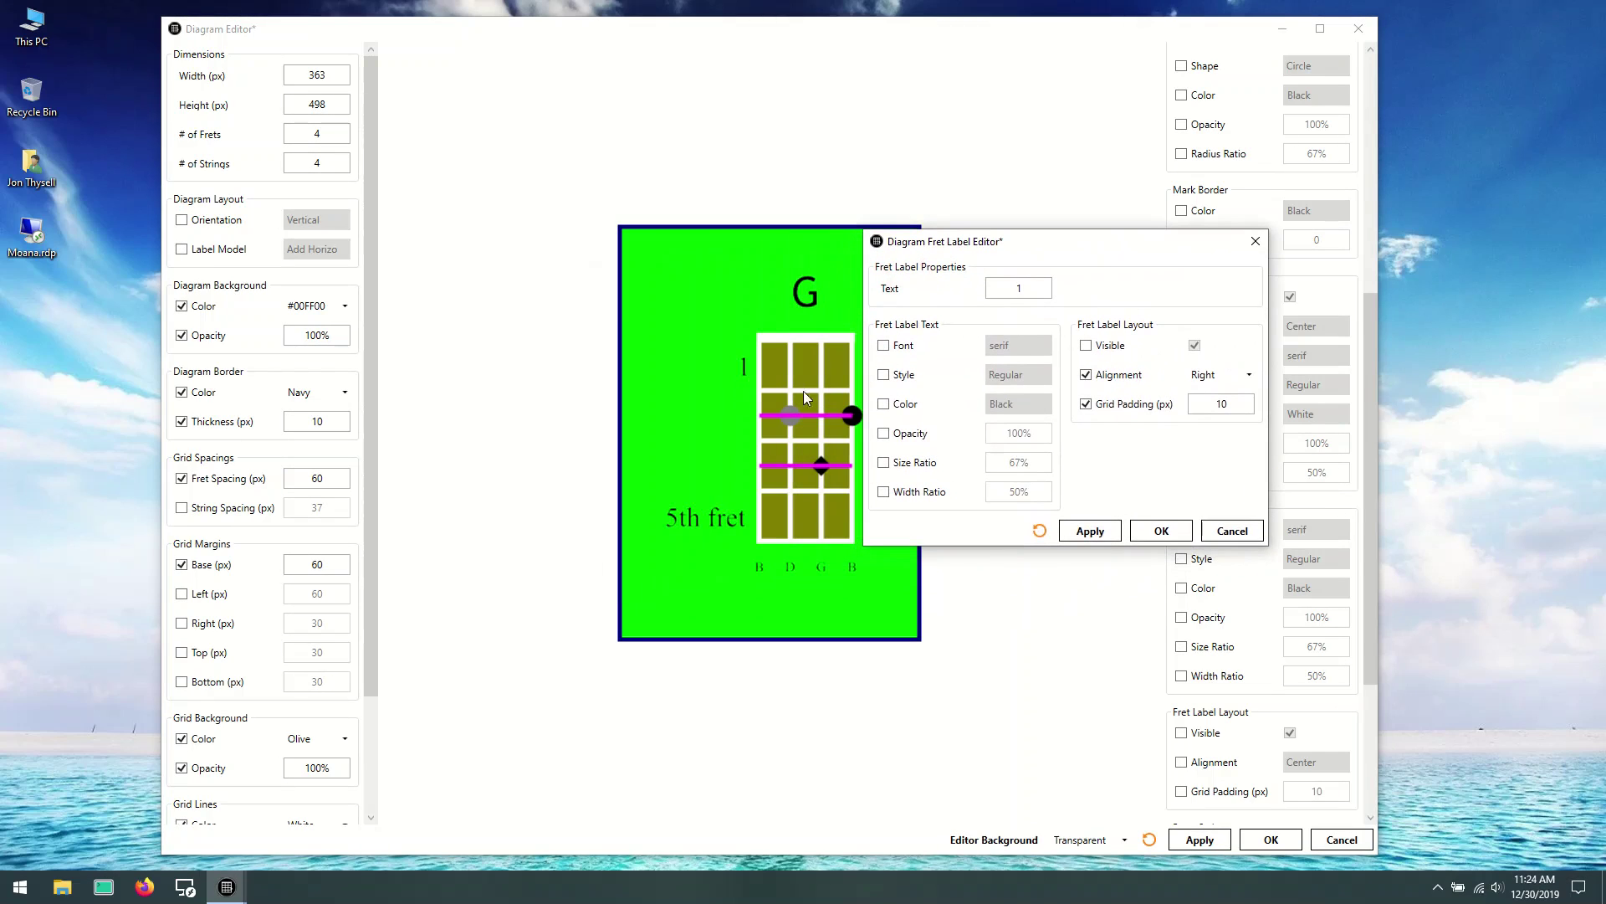
double_click(1235, 403)
text(50)
click(1182, 534)
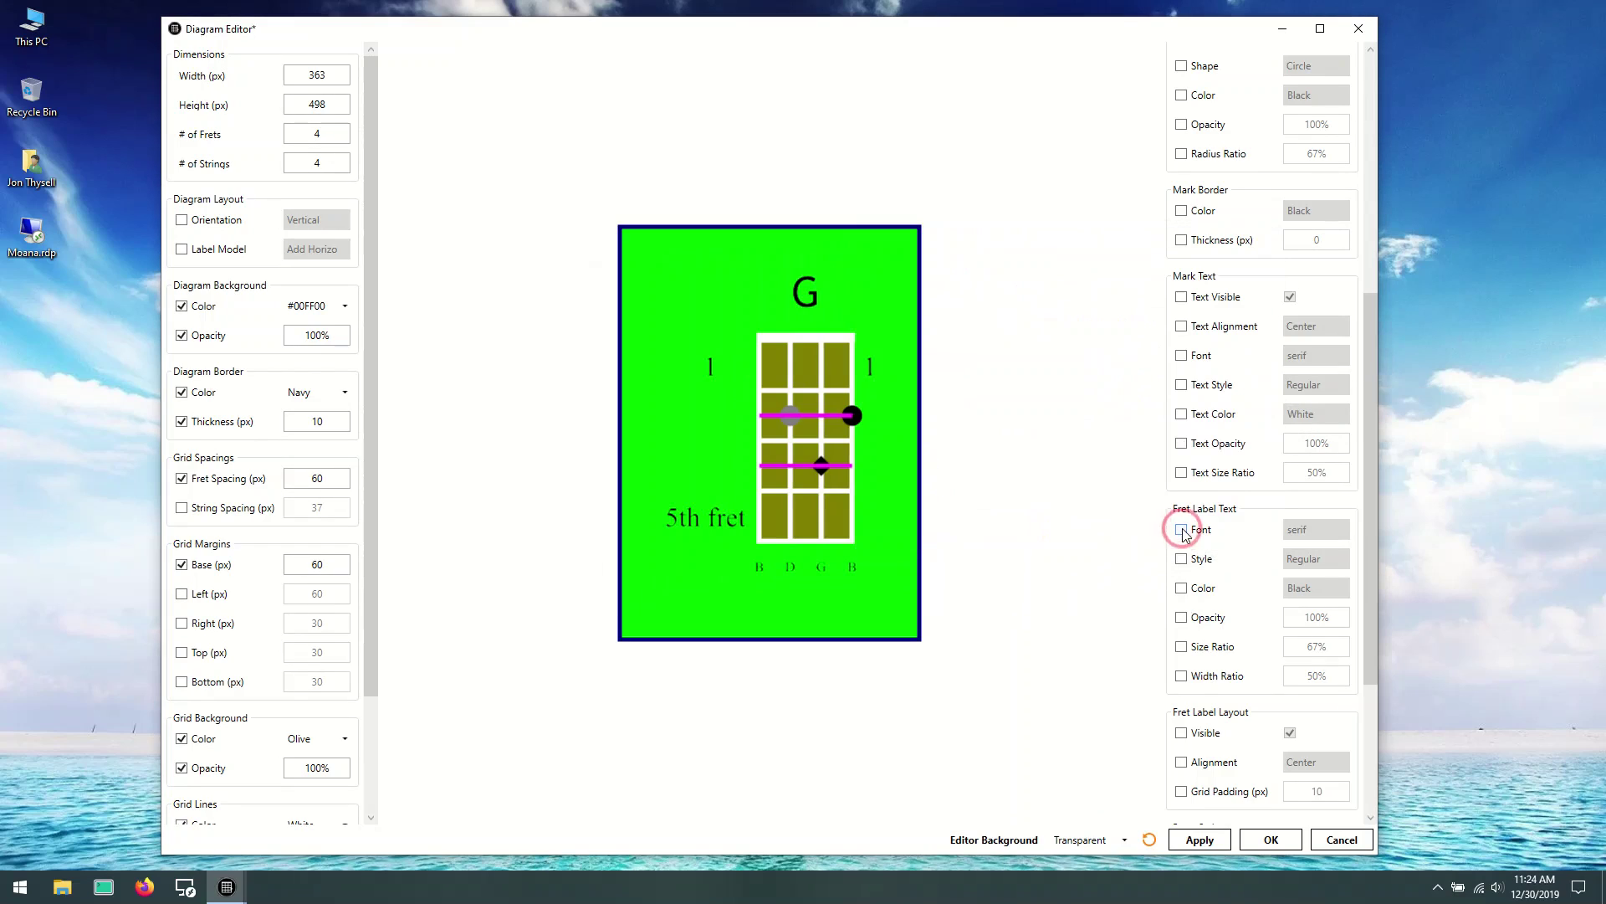
Step: Clear the alignment and grid padding overrides of the fret label on the left side of the first fret
right_click(721, 369)
click(785, 440)
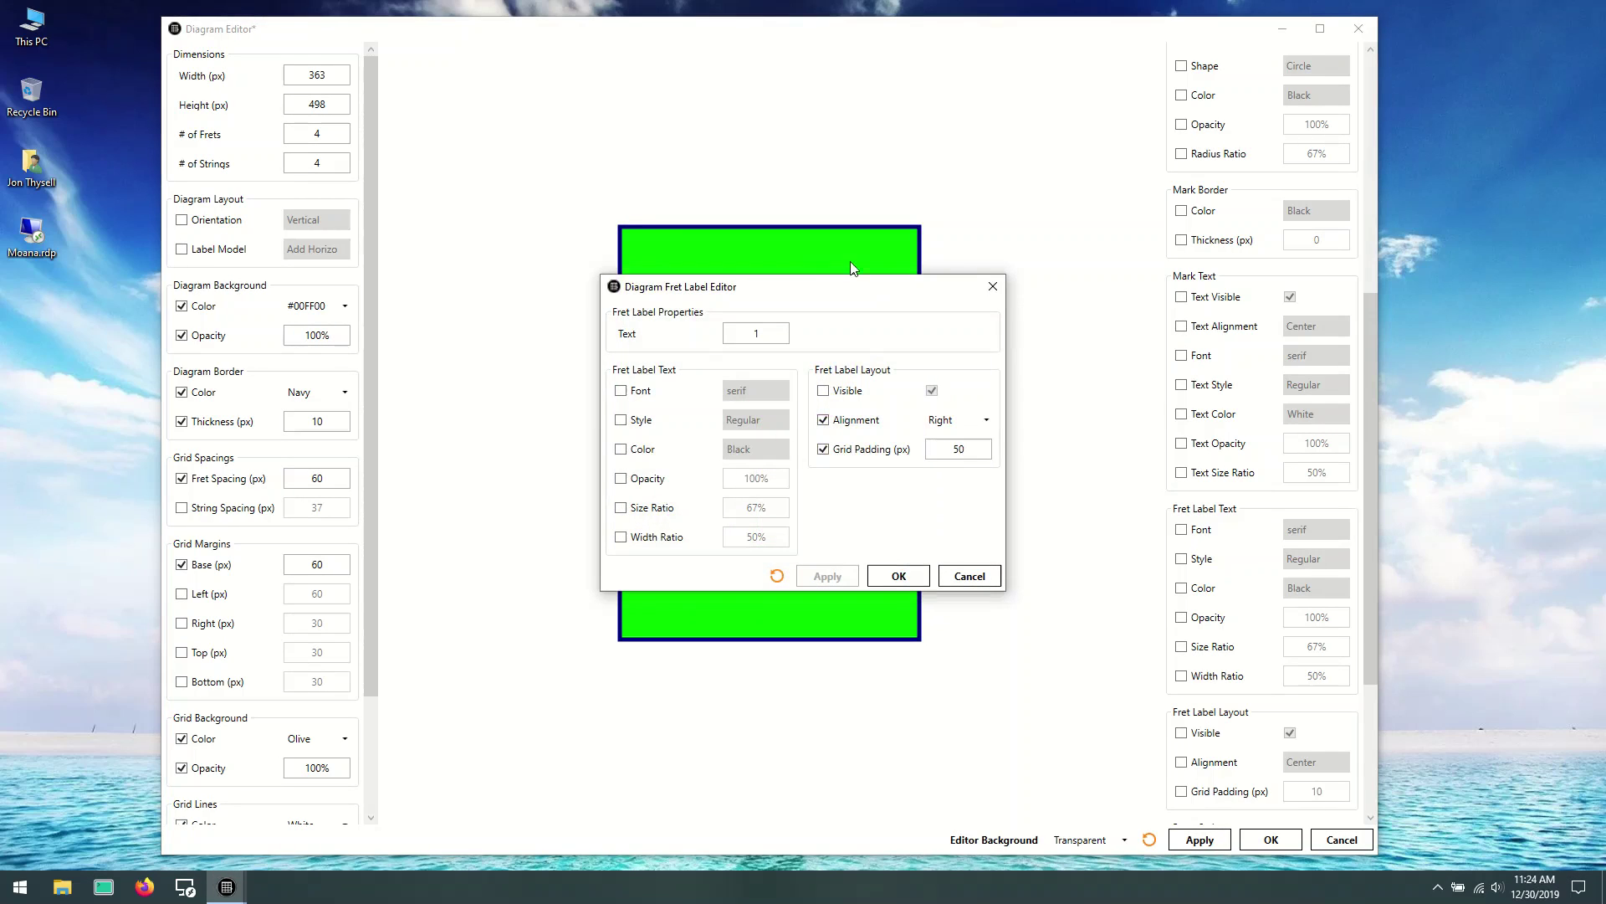
drag(765, 298, 1133, 130)
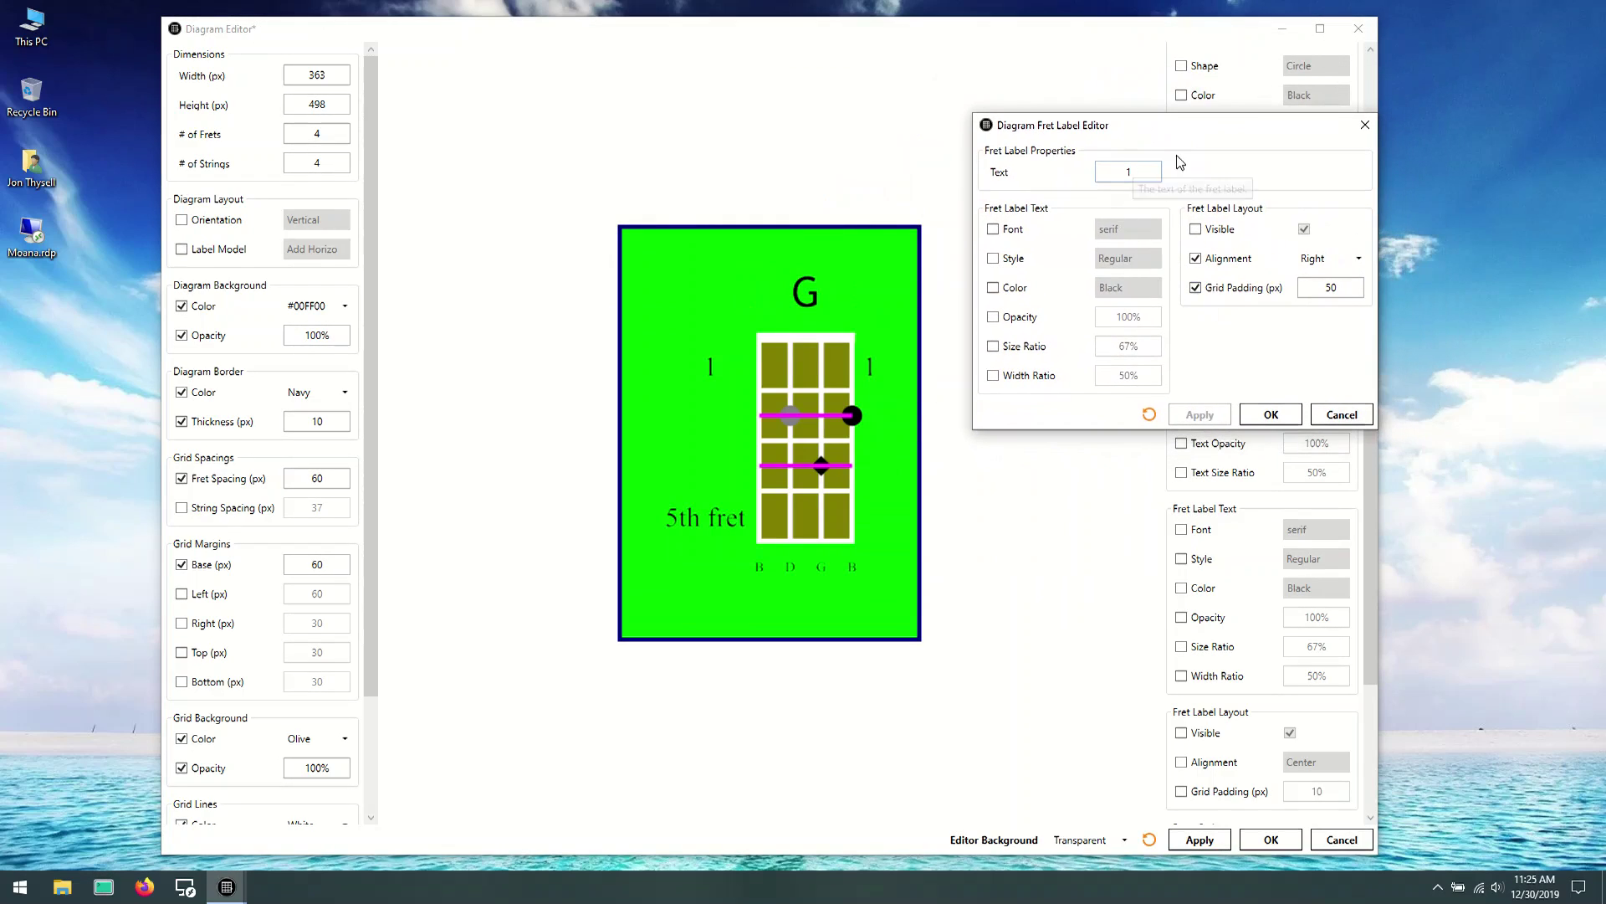
click(1226, 261)
click(1245, 289)
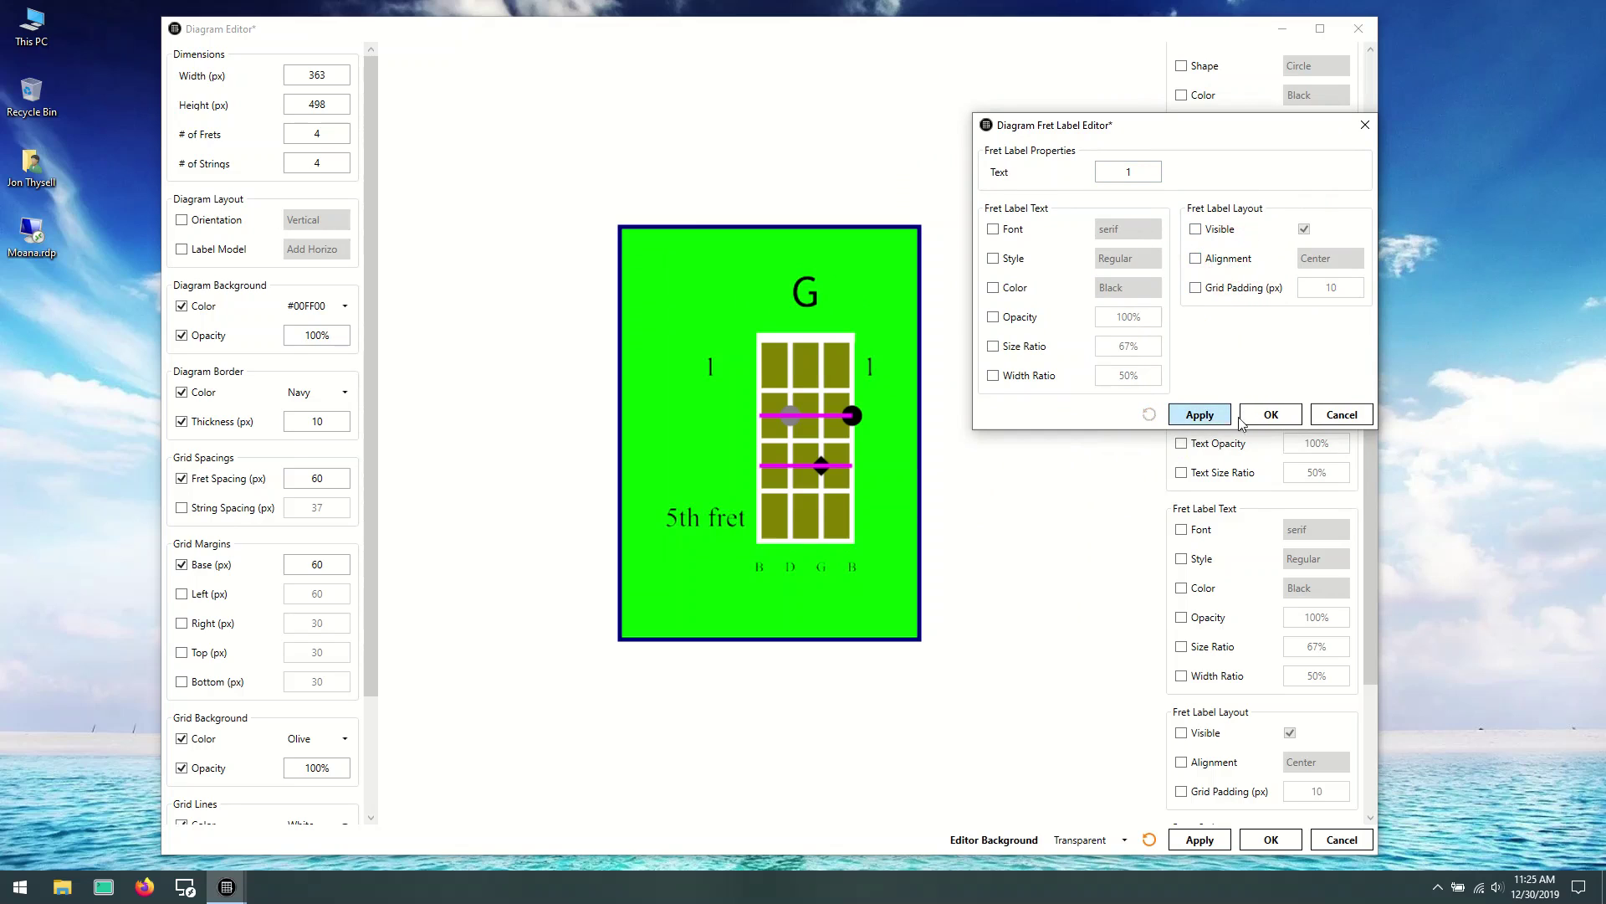
click(1271, 414)
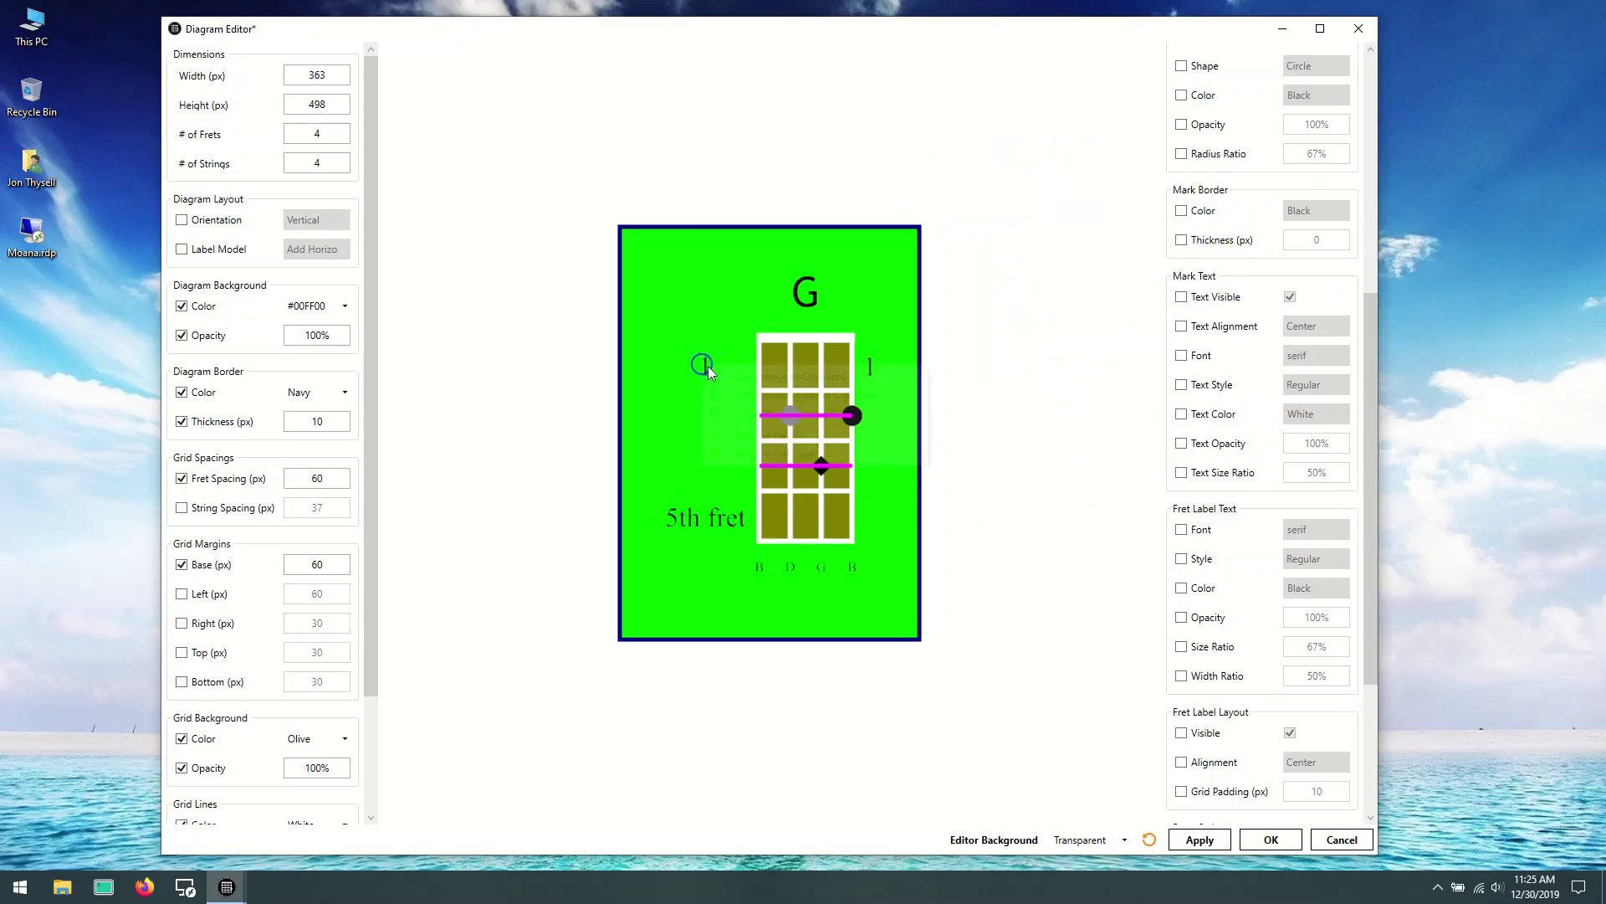
Step: Remove the fret label on the left side of the first fret and the "5th fret" label
right_click(706, 368)
click(776, 456)
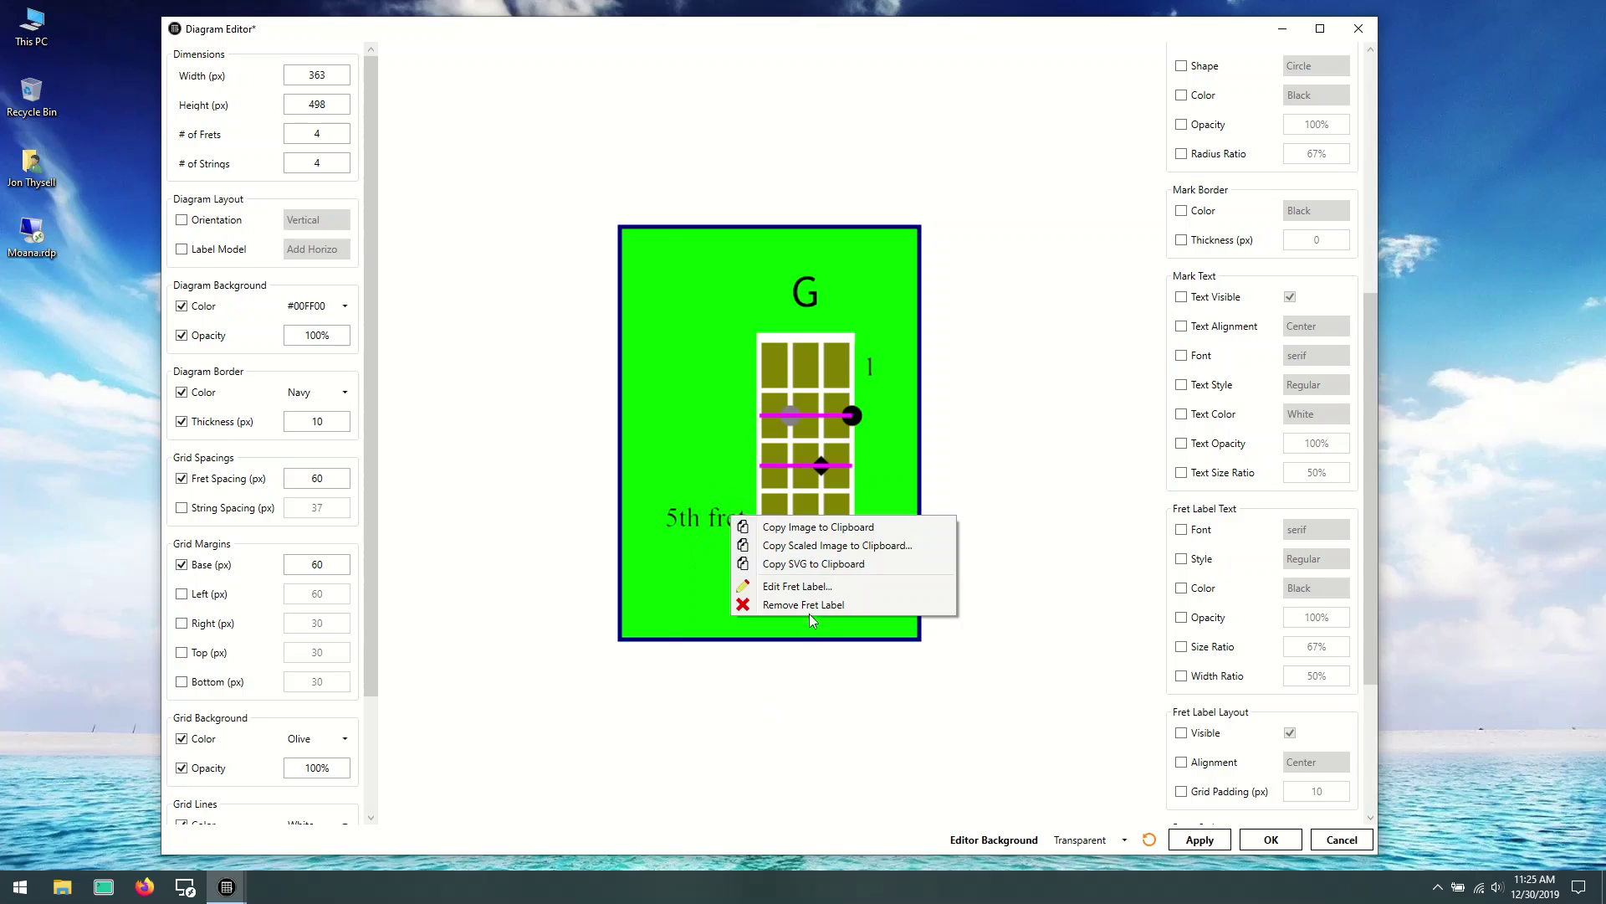
click(819, 605)
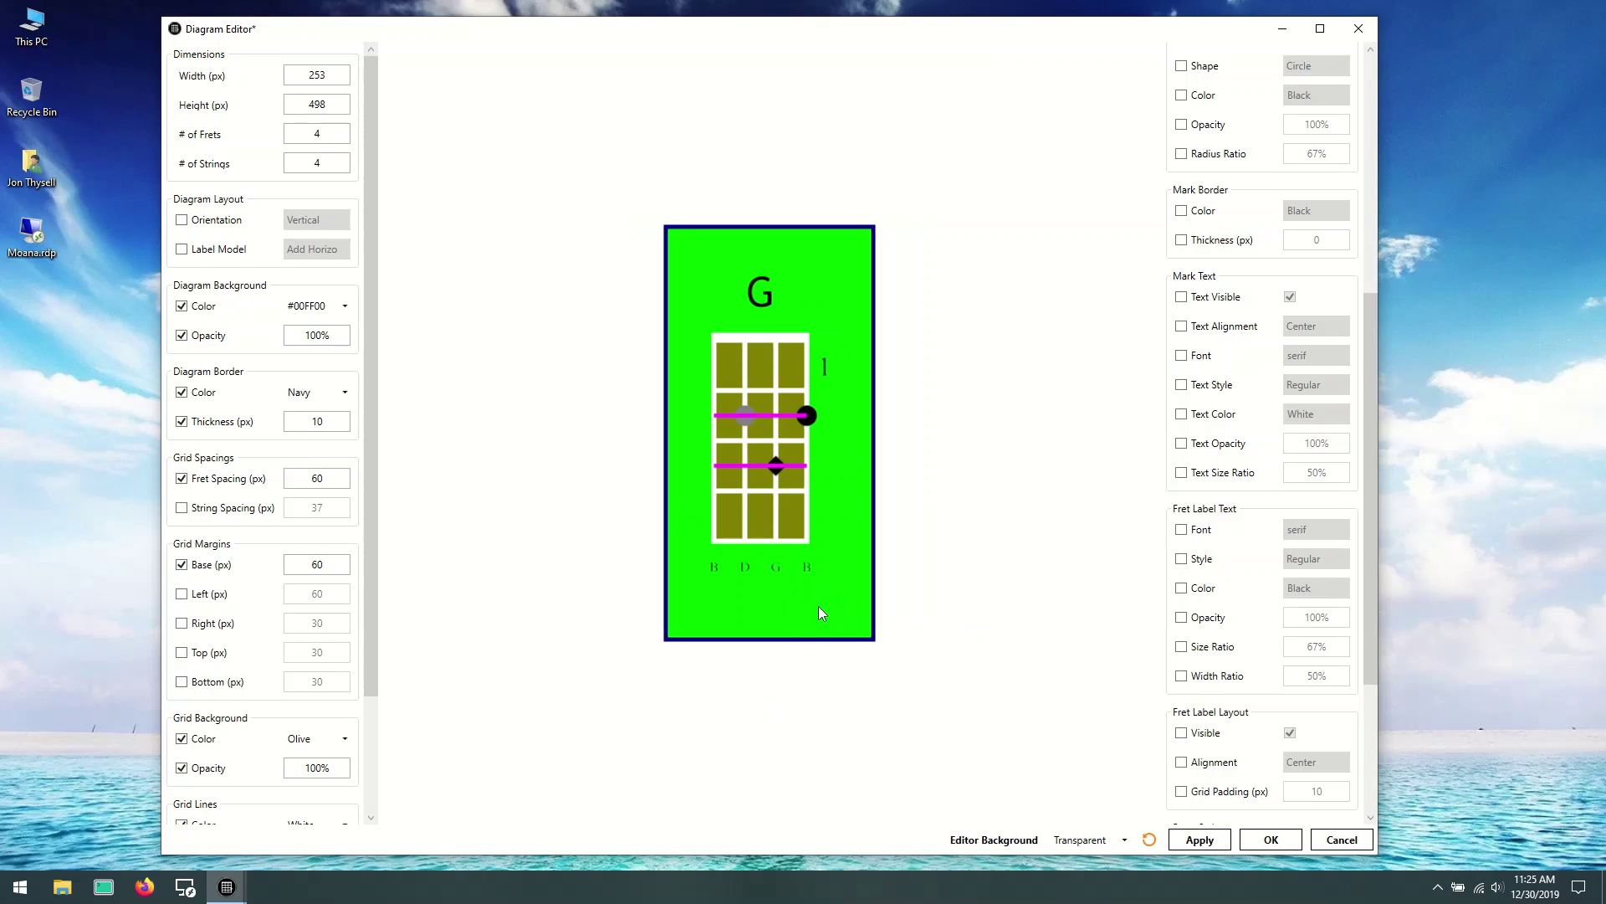
drag(1368, 432, 1372, 663)
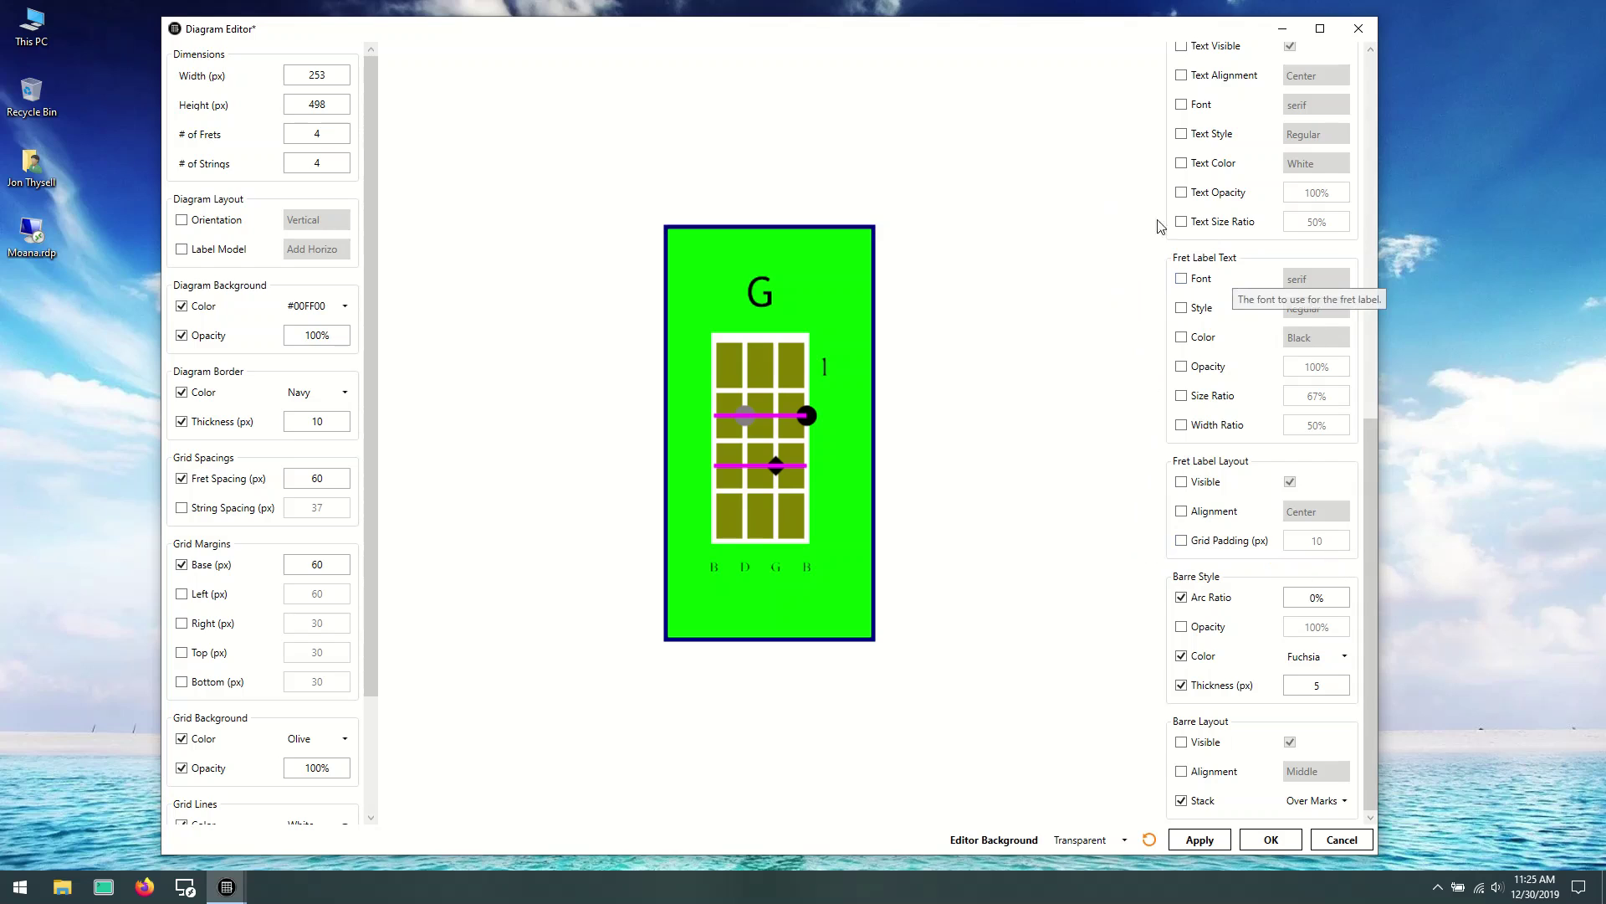
right_click(820, 454)
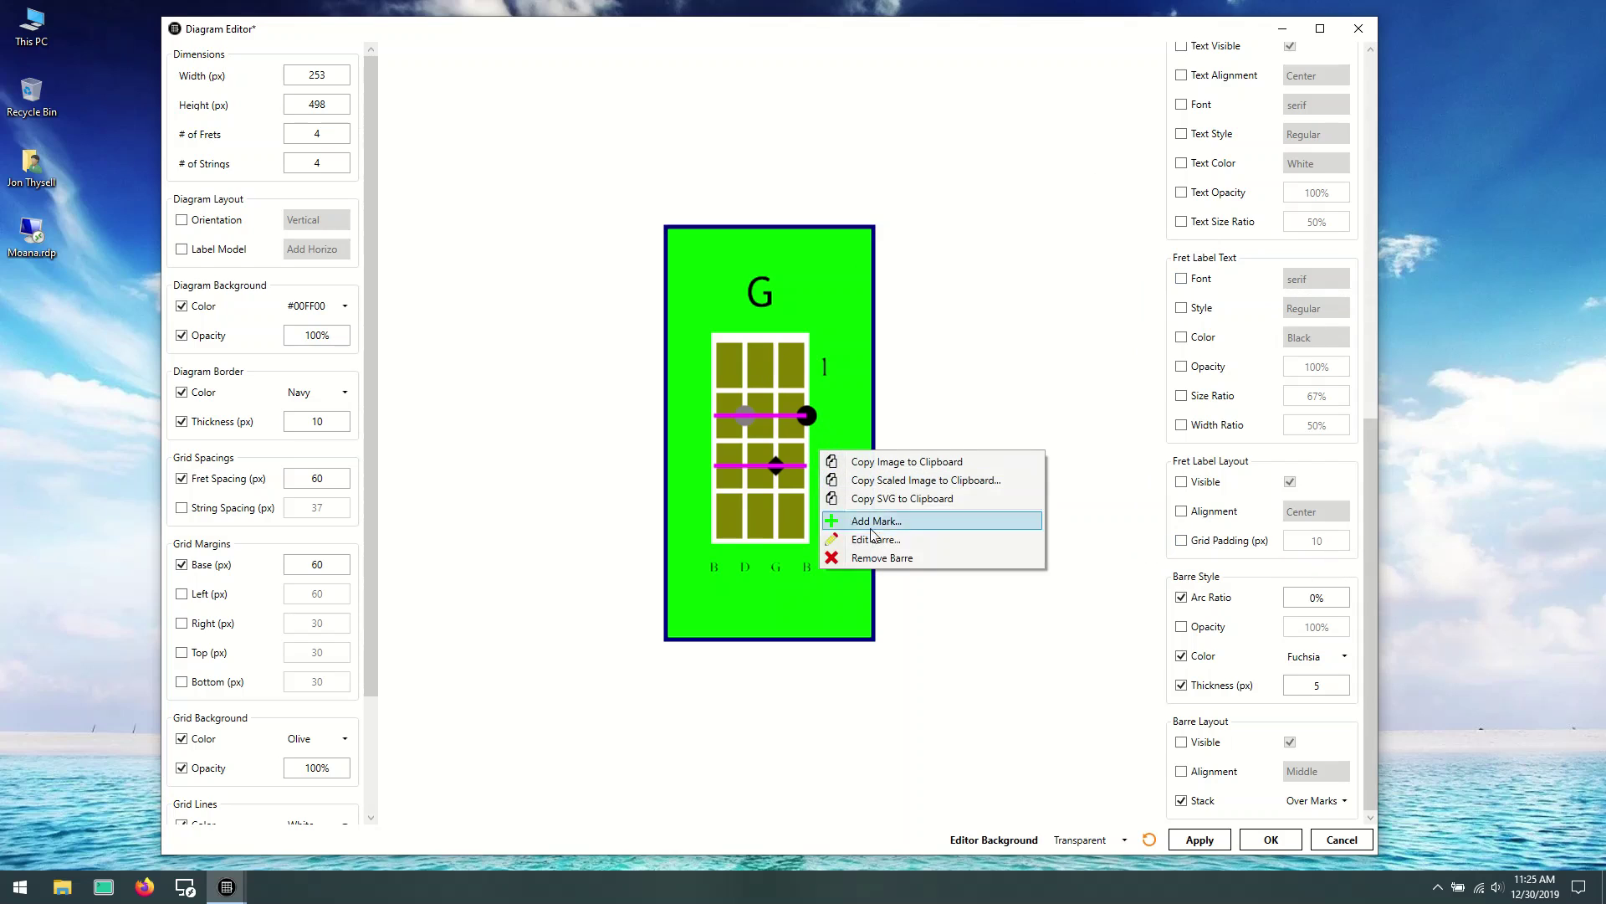
key(Escape)
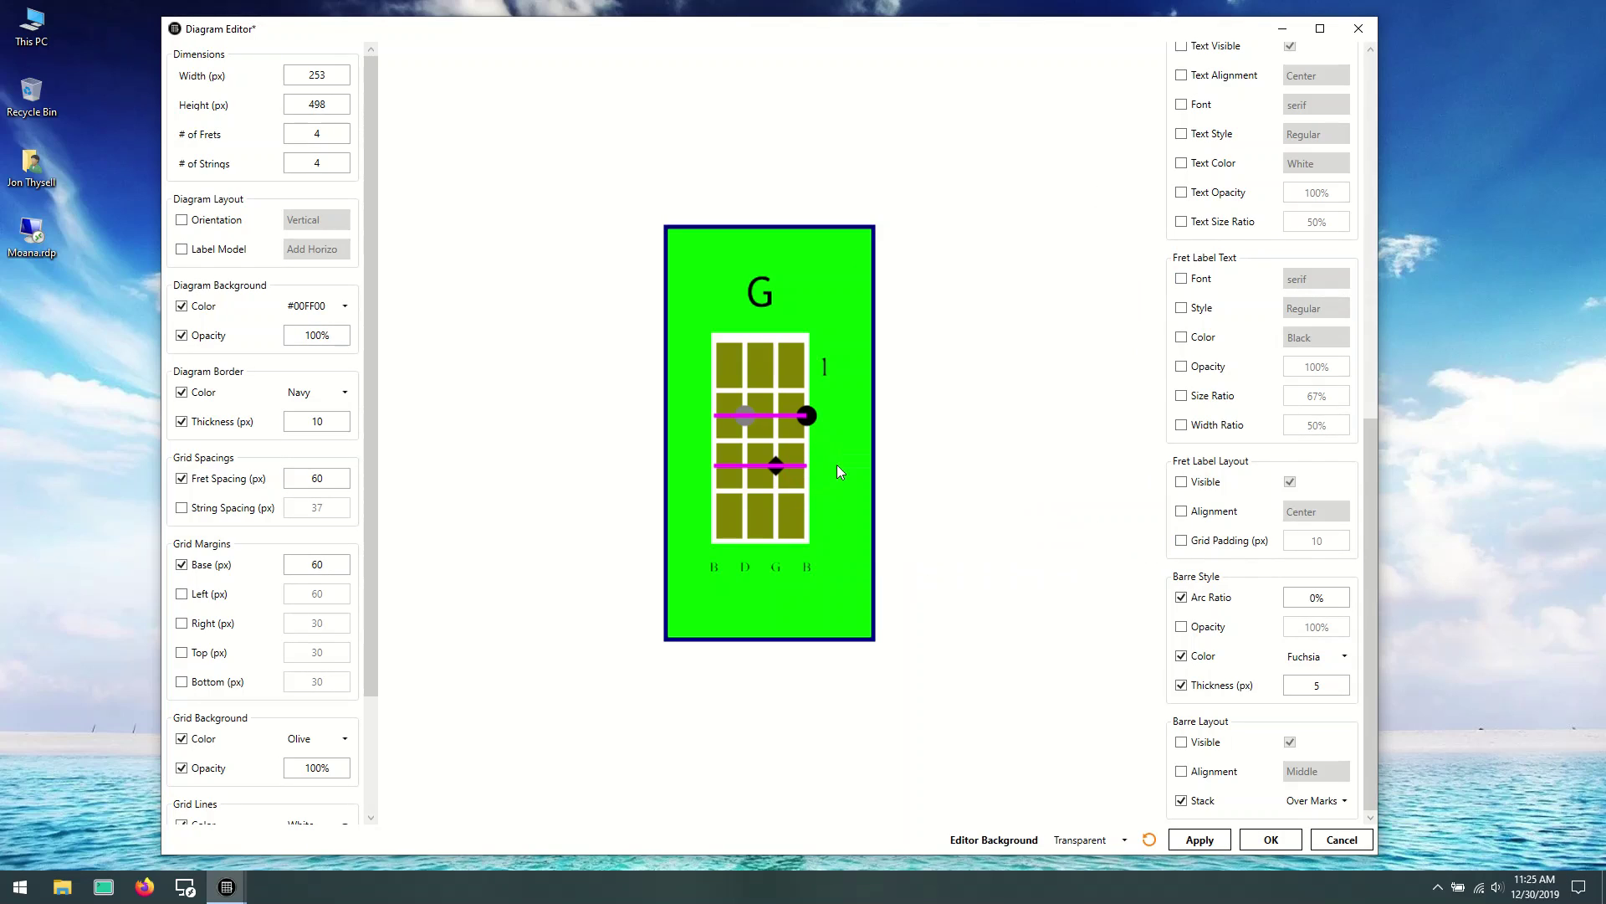
Step: Add a fret label with the text "3" on the right side of the third fret
right_click(836, 465)
click(889, 536)
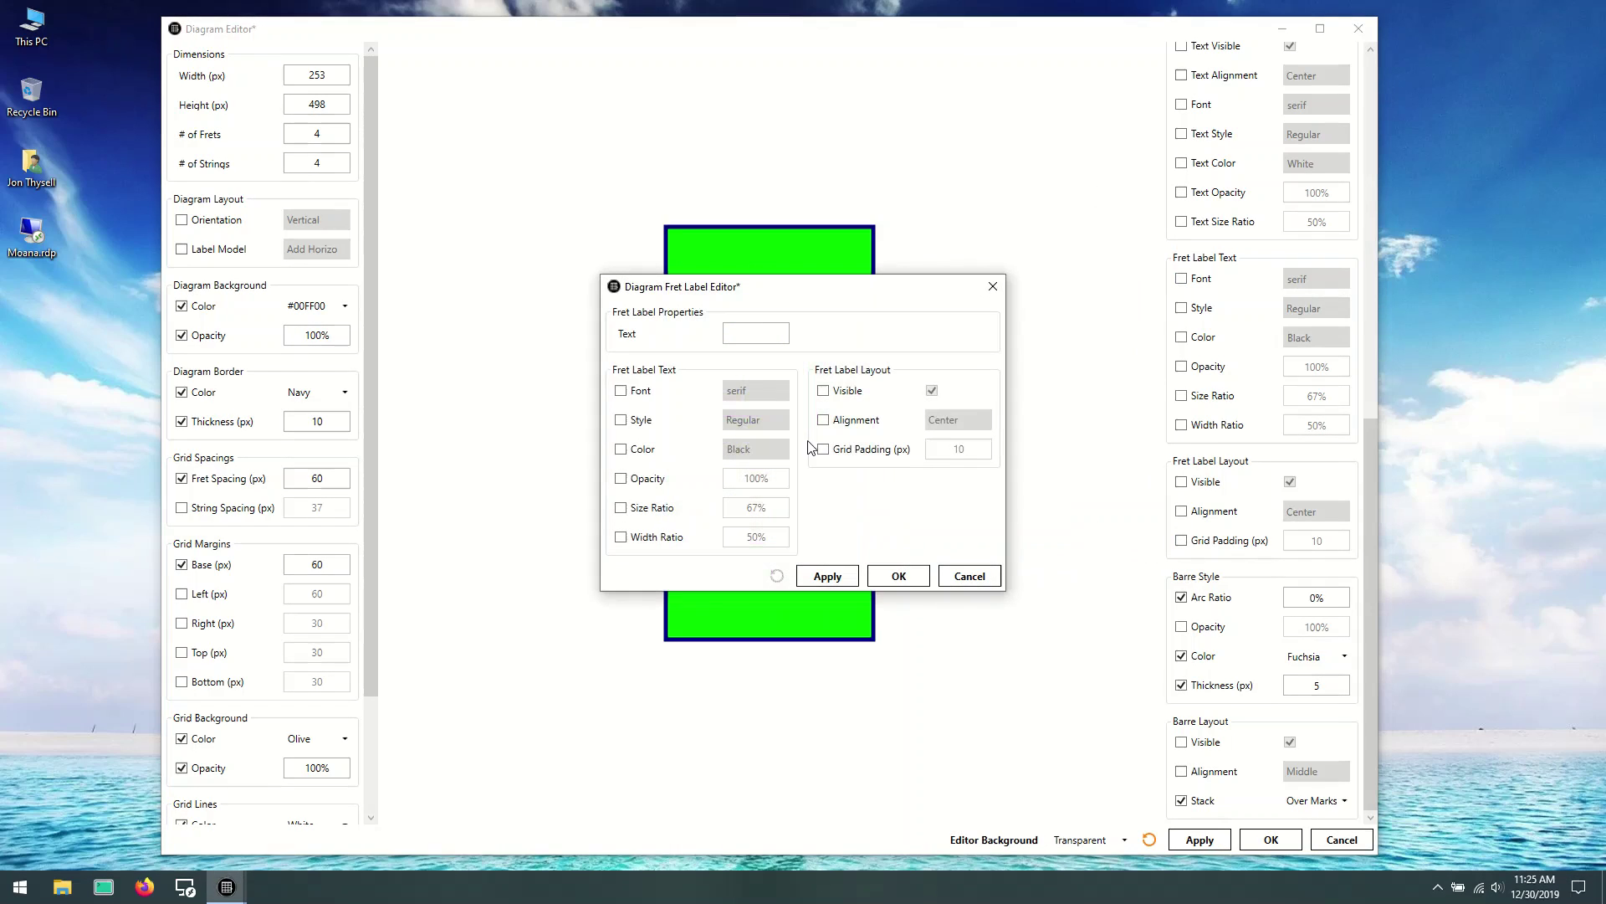
click(758, 334)
text(3)
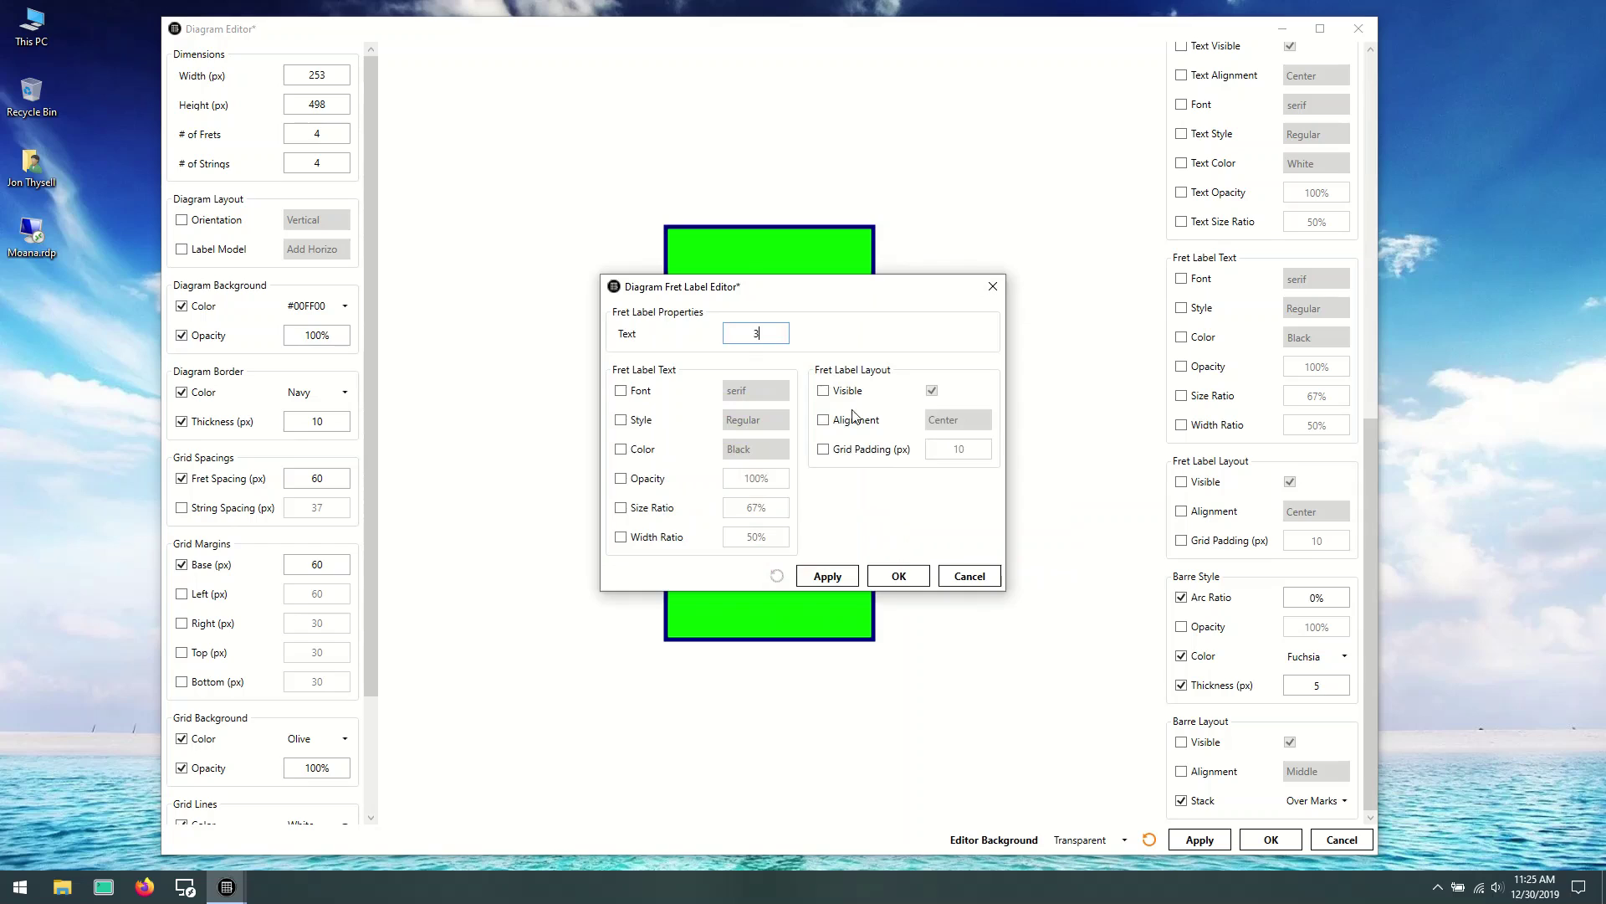
click(903, 577)
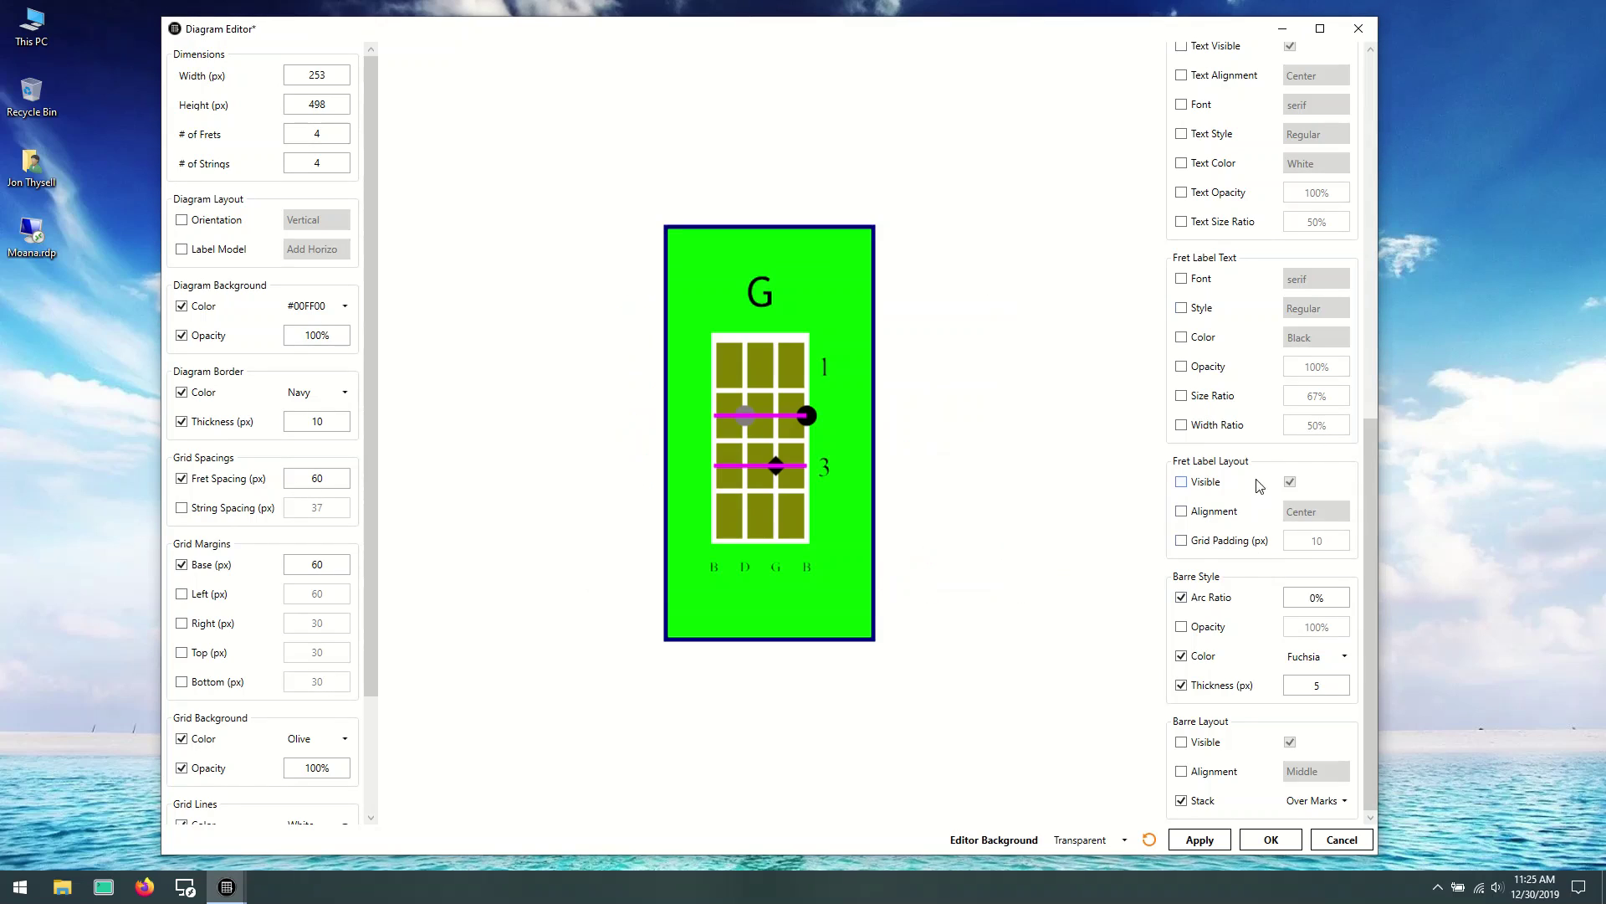
Step: Override the diagram-wide grid padding of the fret labels with 50 px
click(1220, 542)
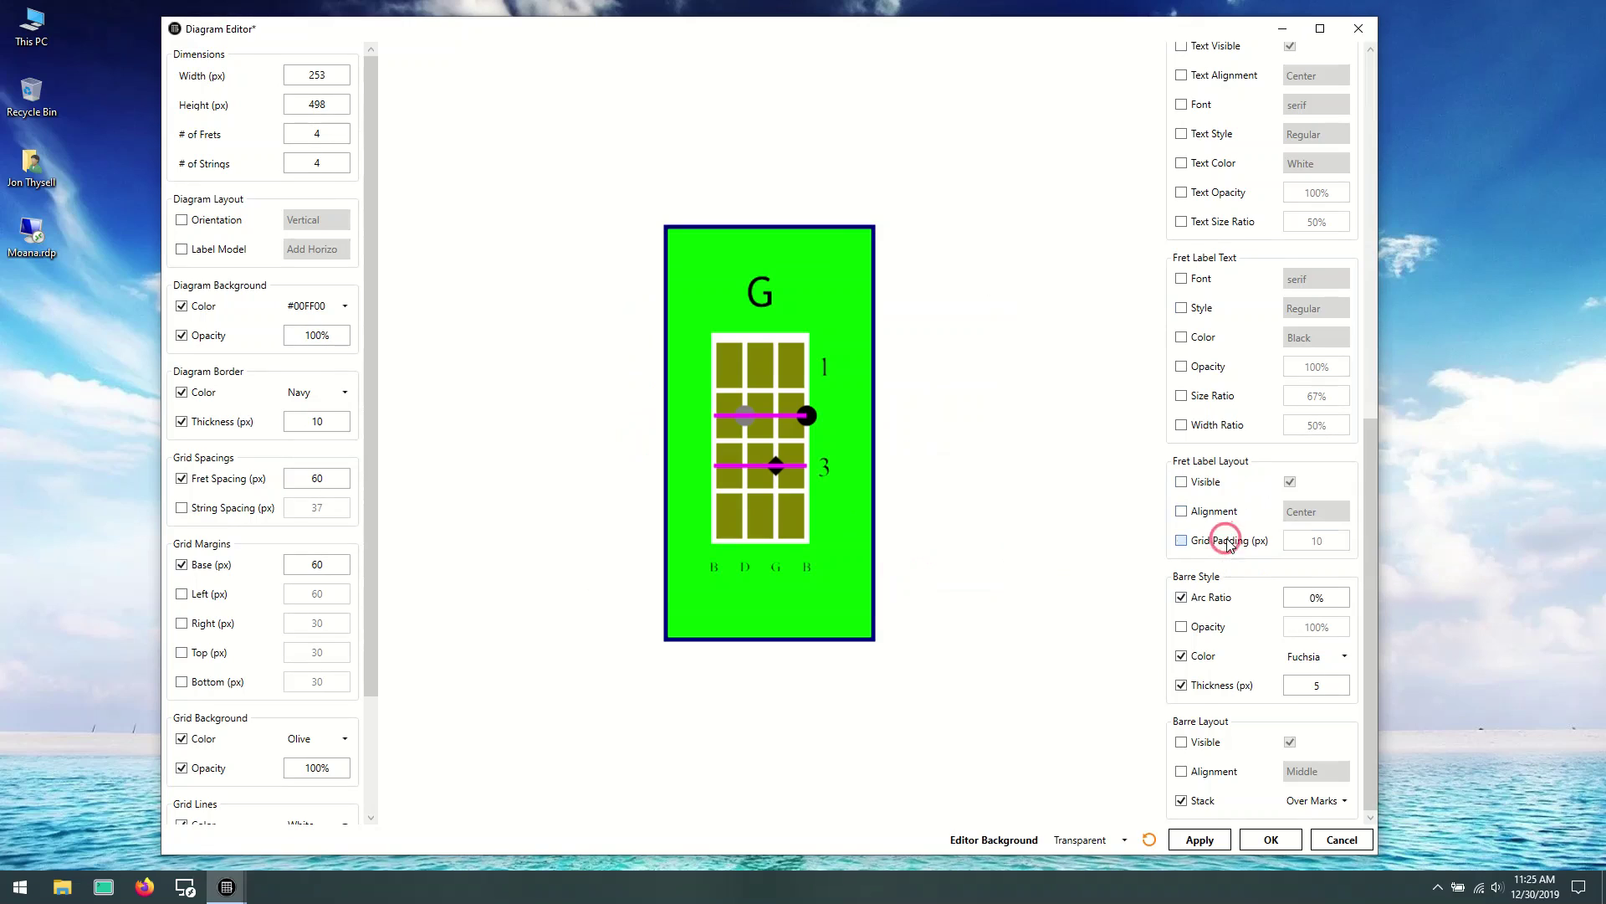
double_click(1317, 541)
text(50)
click(1249, 569)
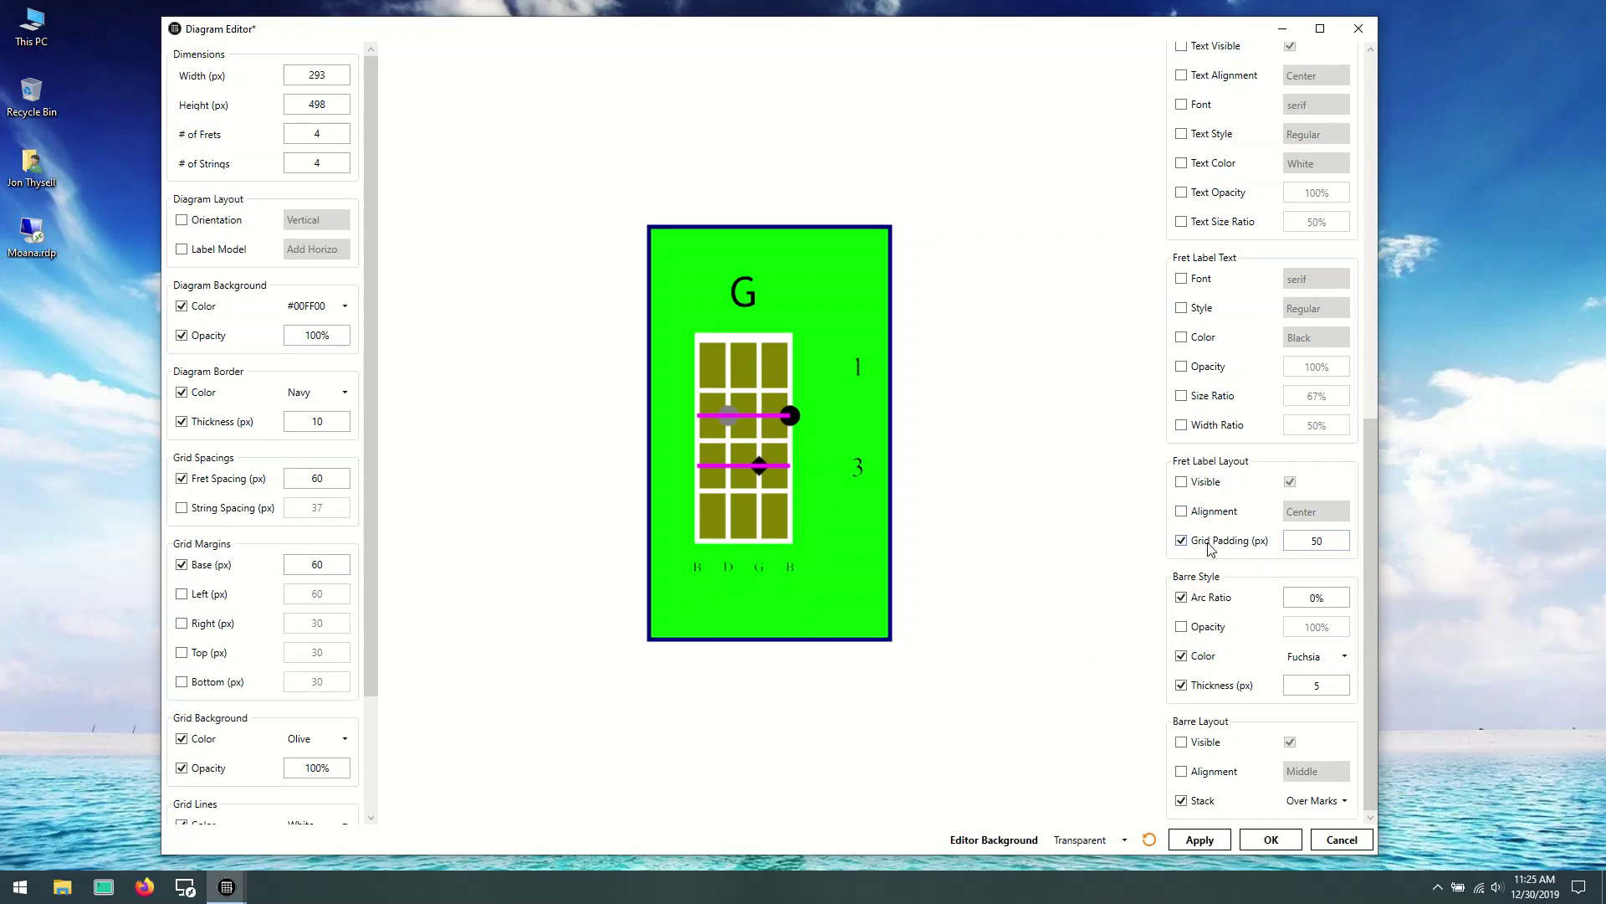
Step: Override the diagram-wide fret label text color with Maroon
scroll(1221, 544, up, 1)
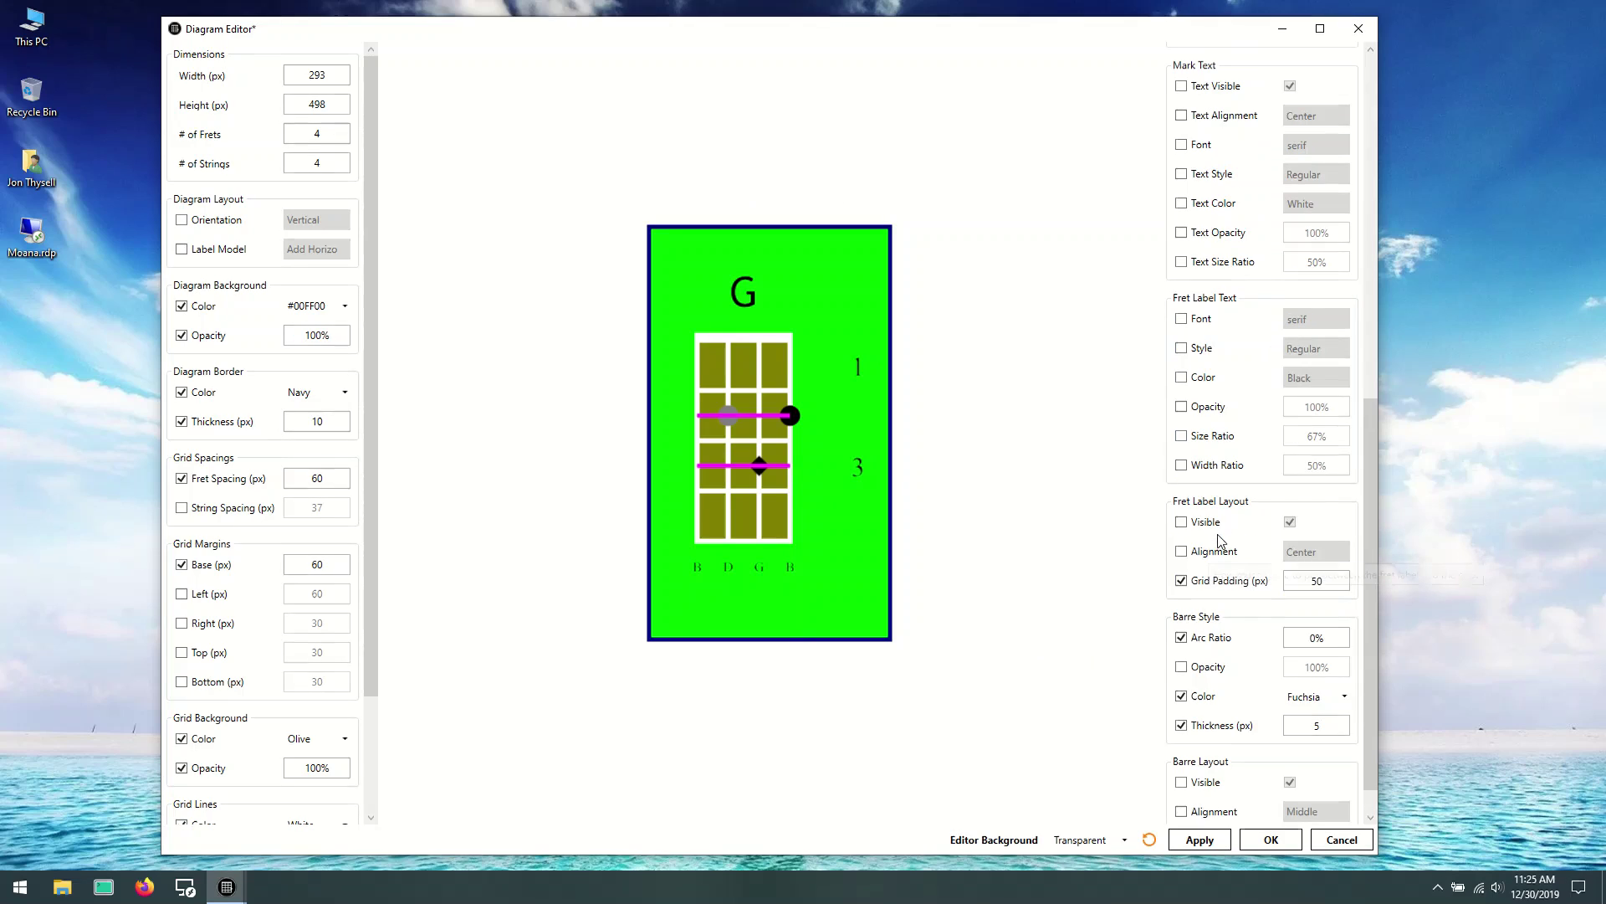
click(1196, 383)
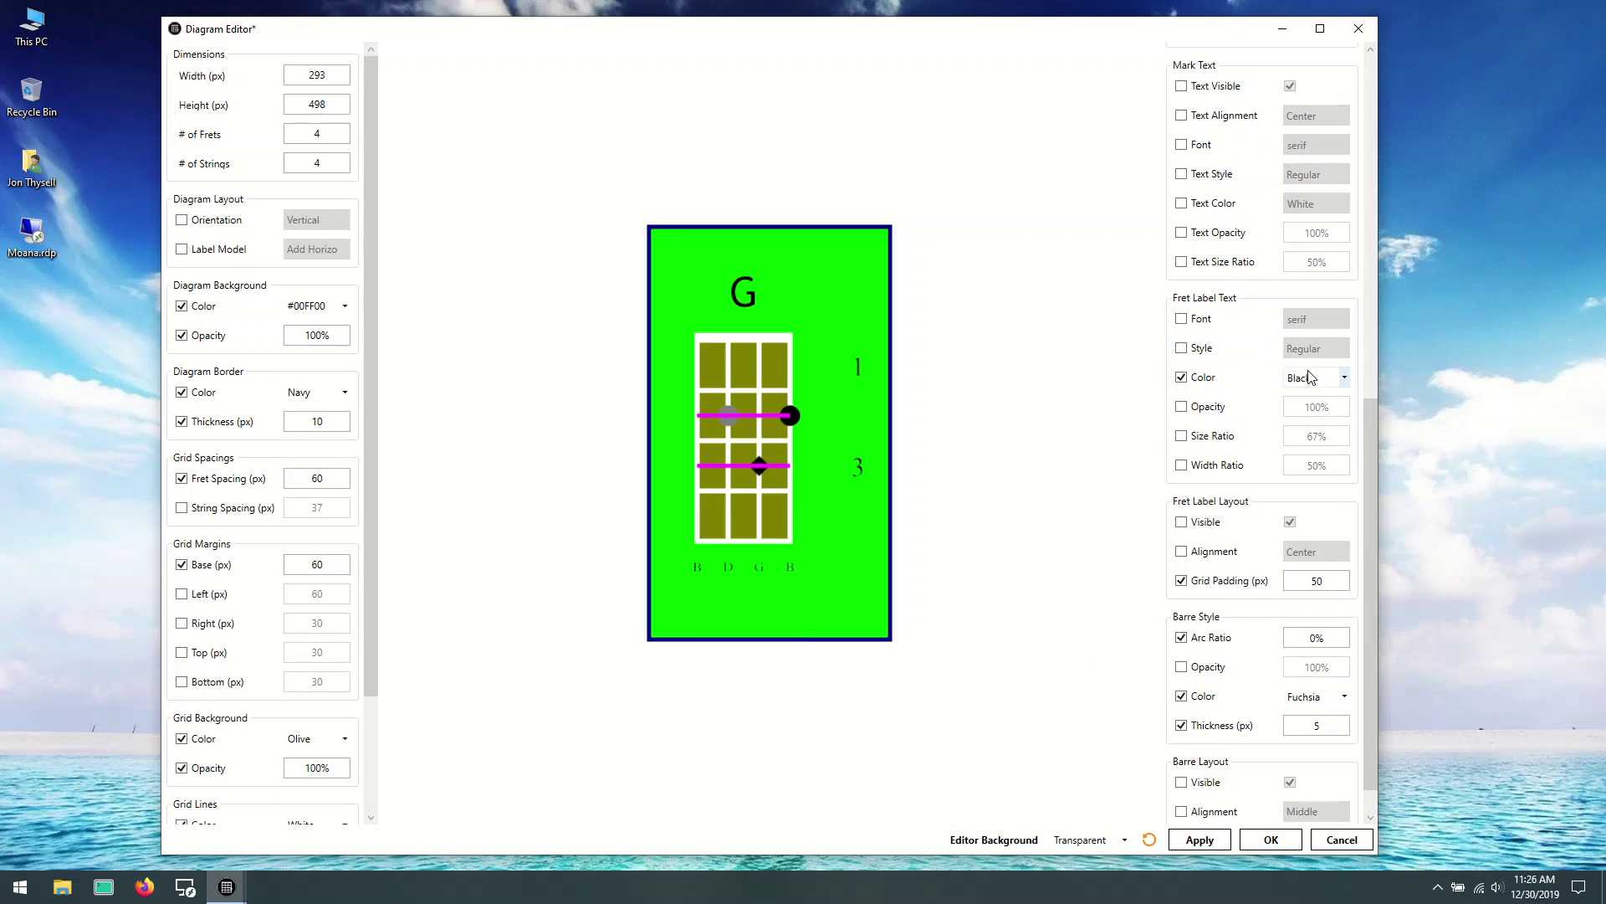
click(1345, 379)
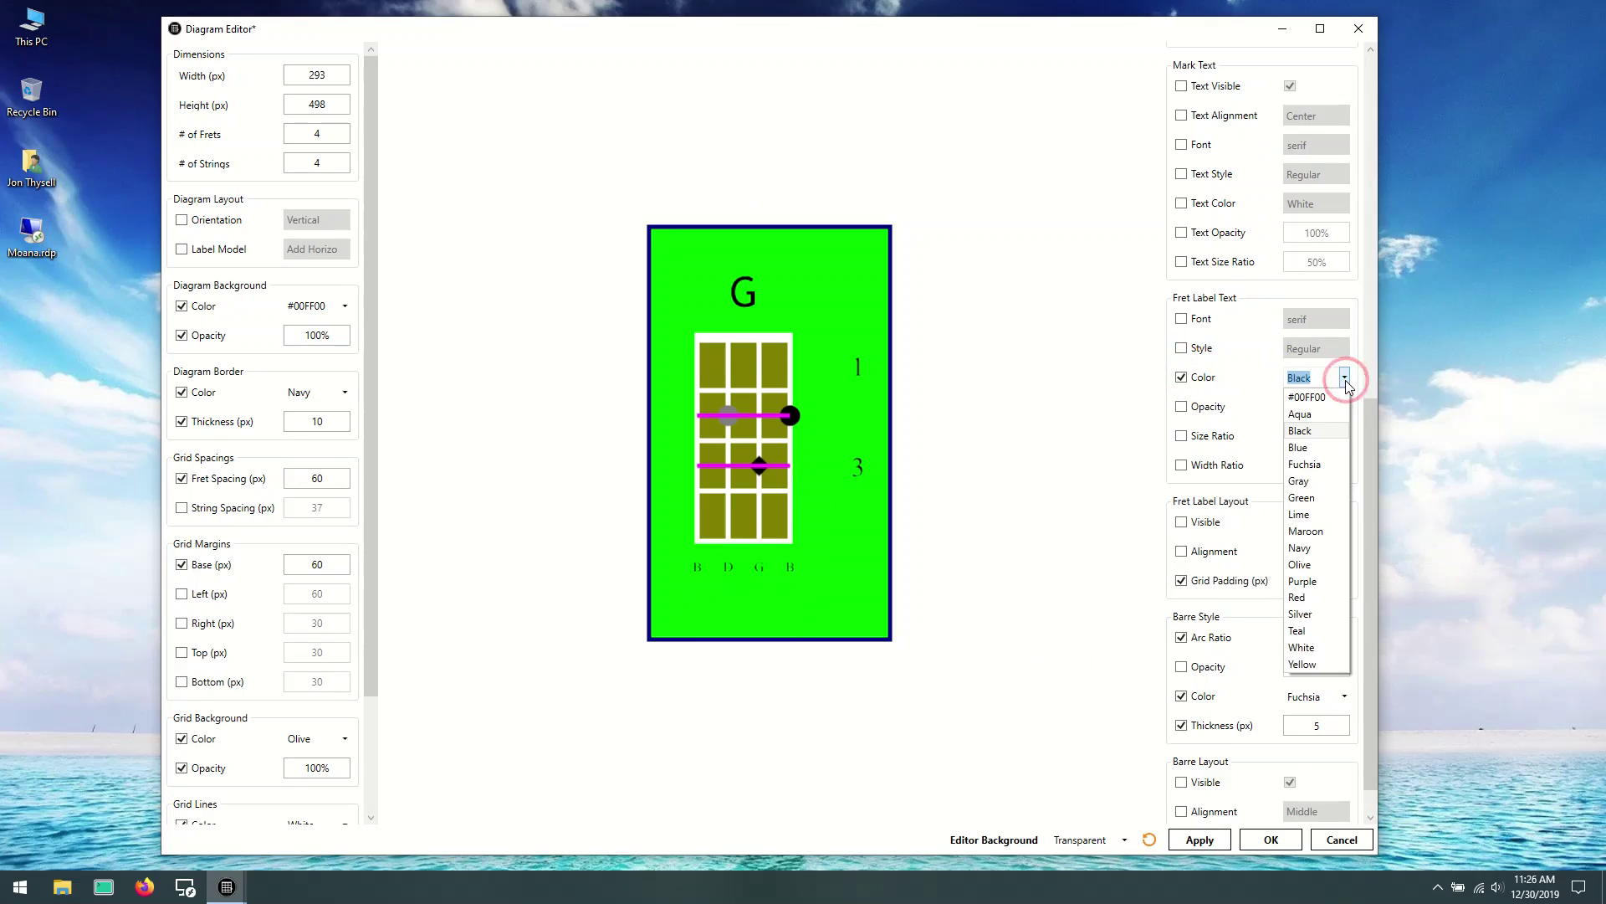
click(1305, 531)
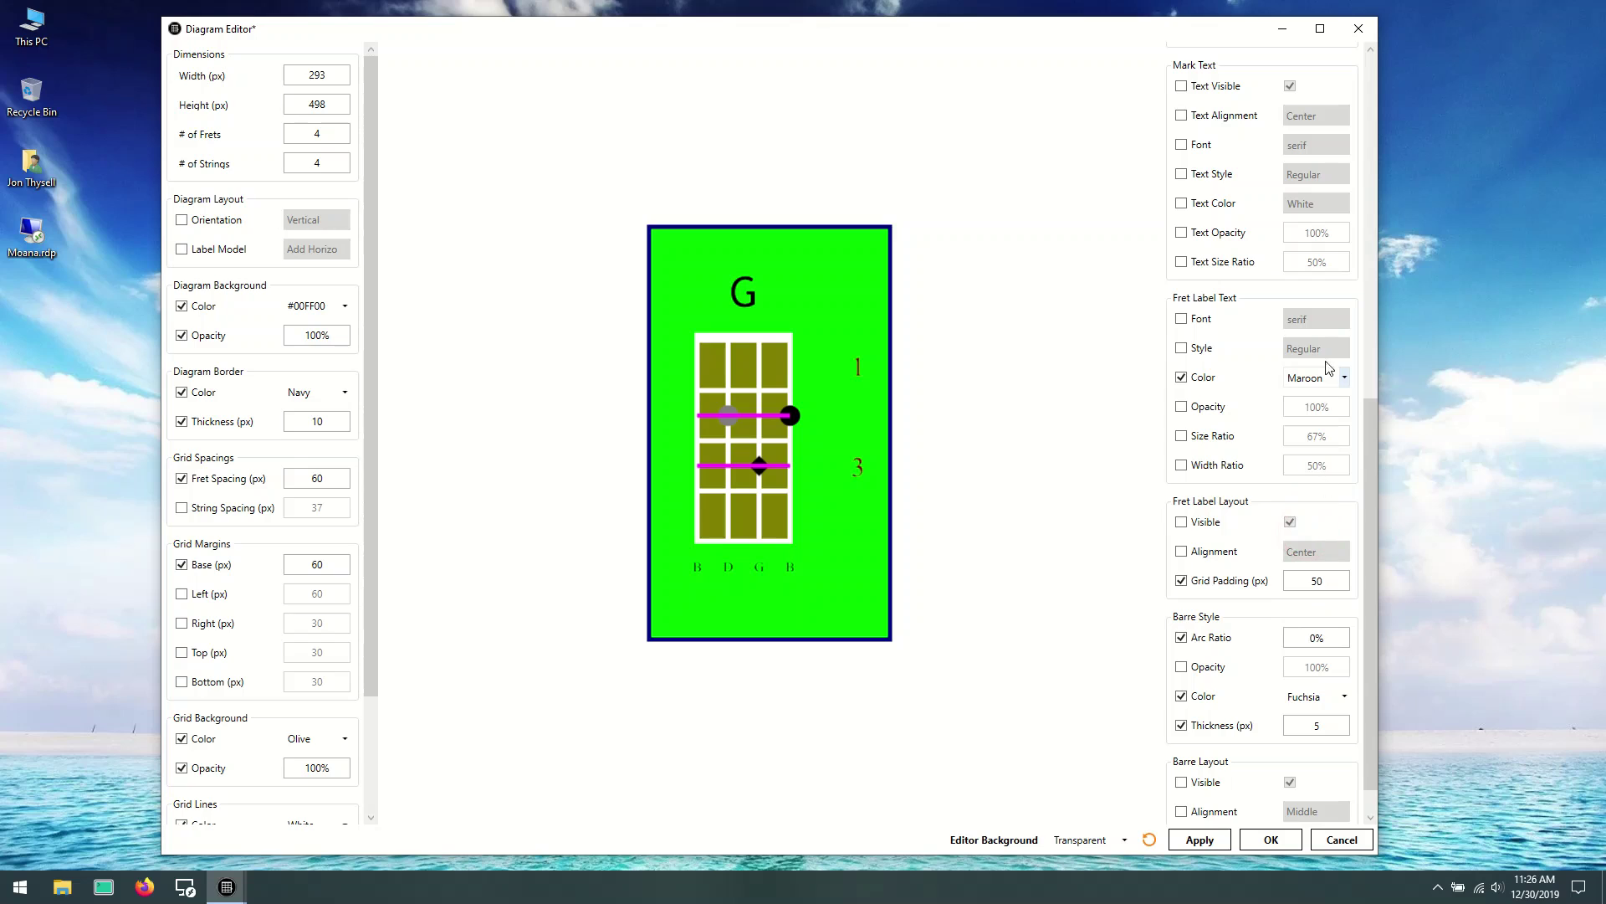
Step: Override the diagram-wide fret label text with the Tahoma font and the Bold style
click(1182, 319)
click(1345, 318)
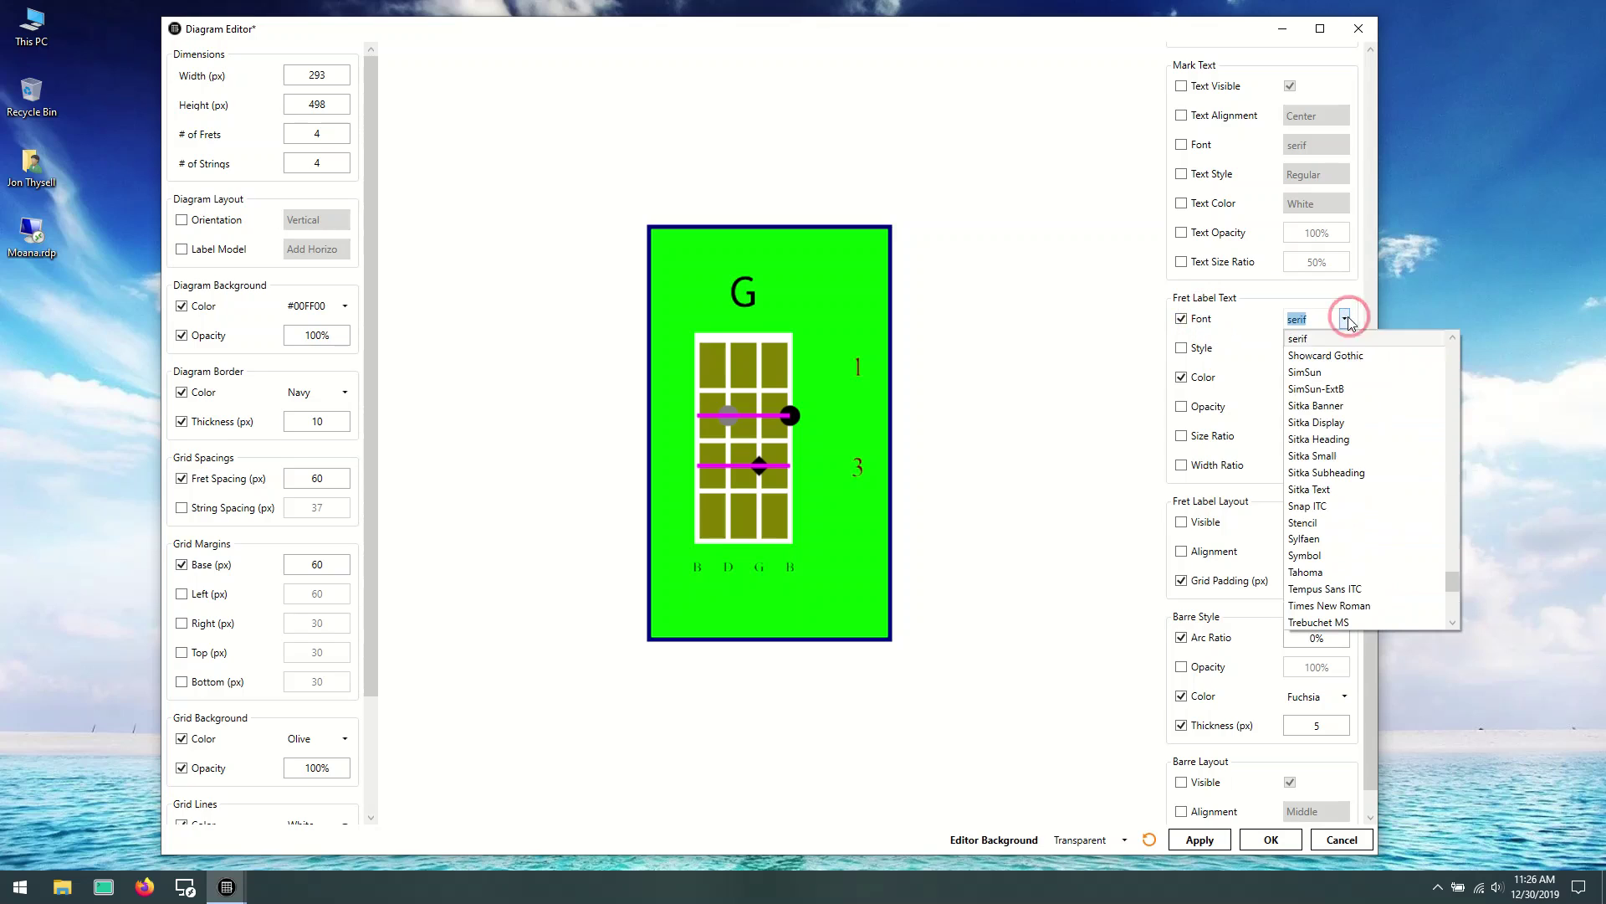
click(1331, 573)
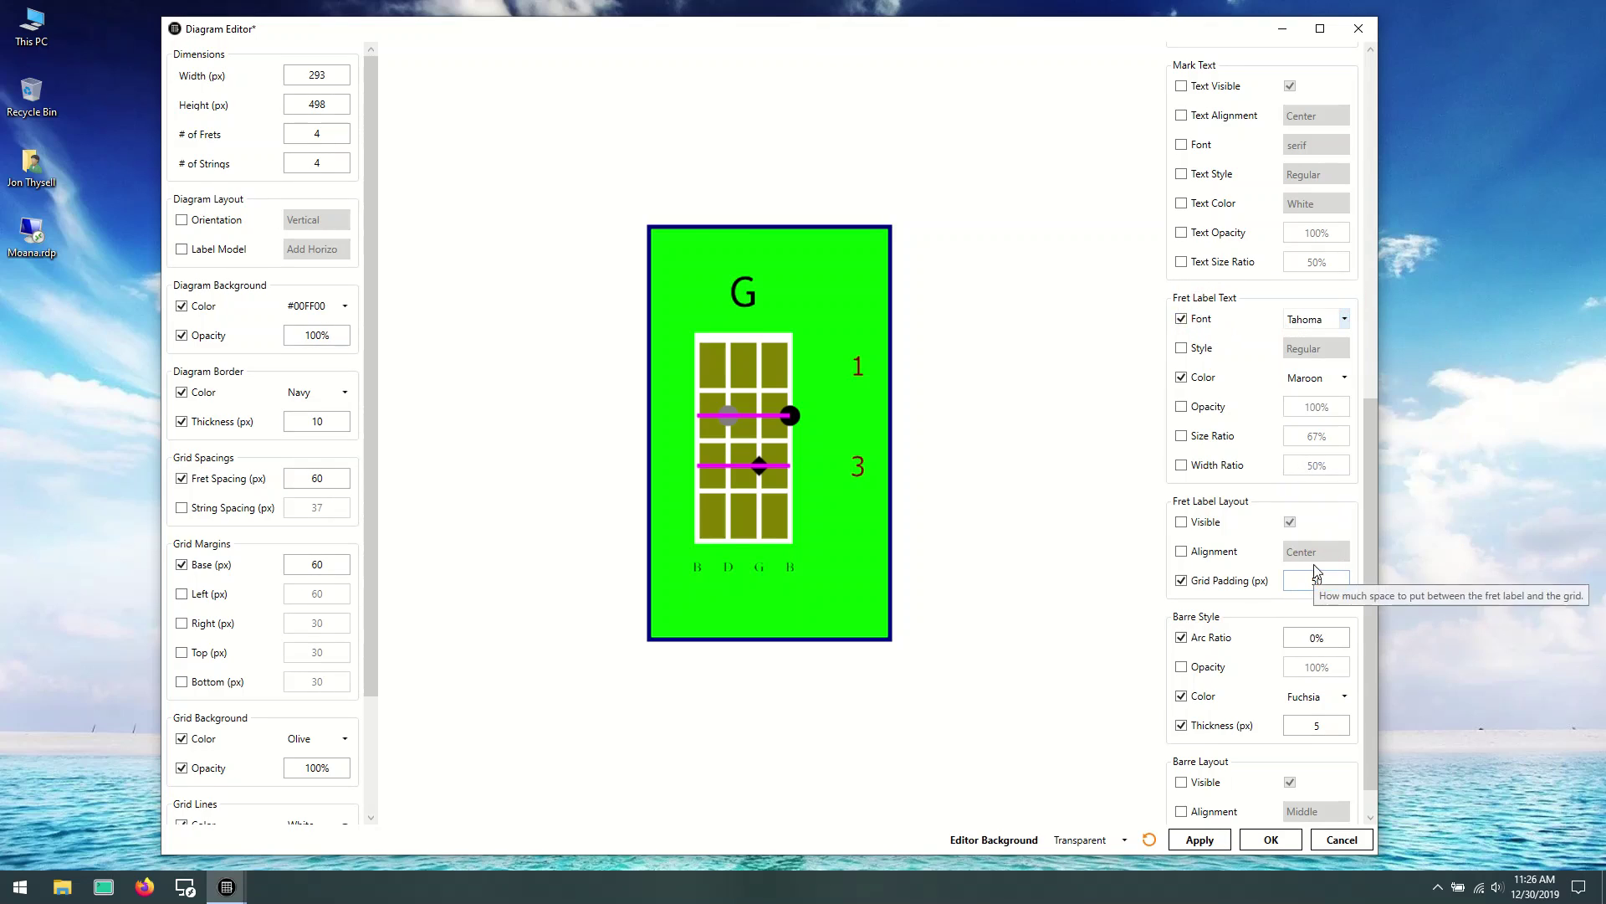
click(1182, 348)
click(1335, 348)
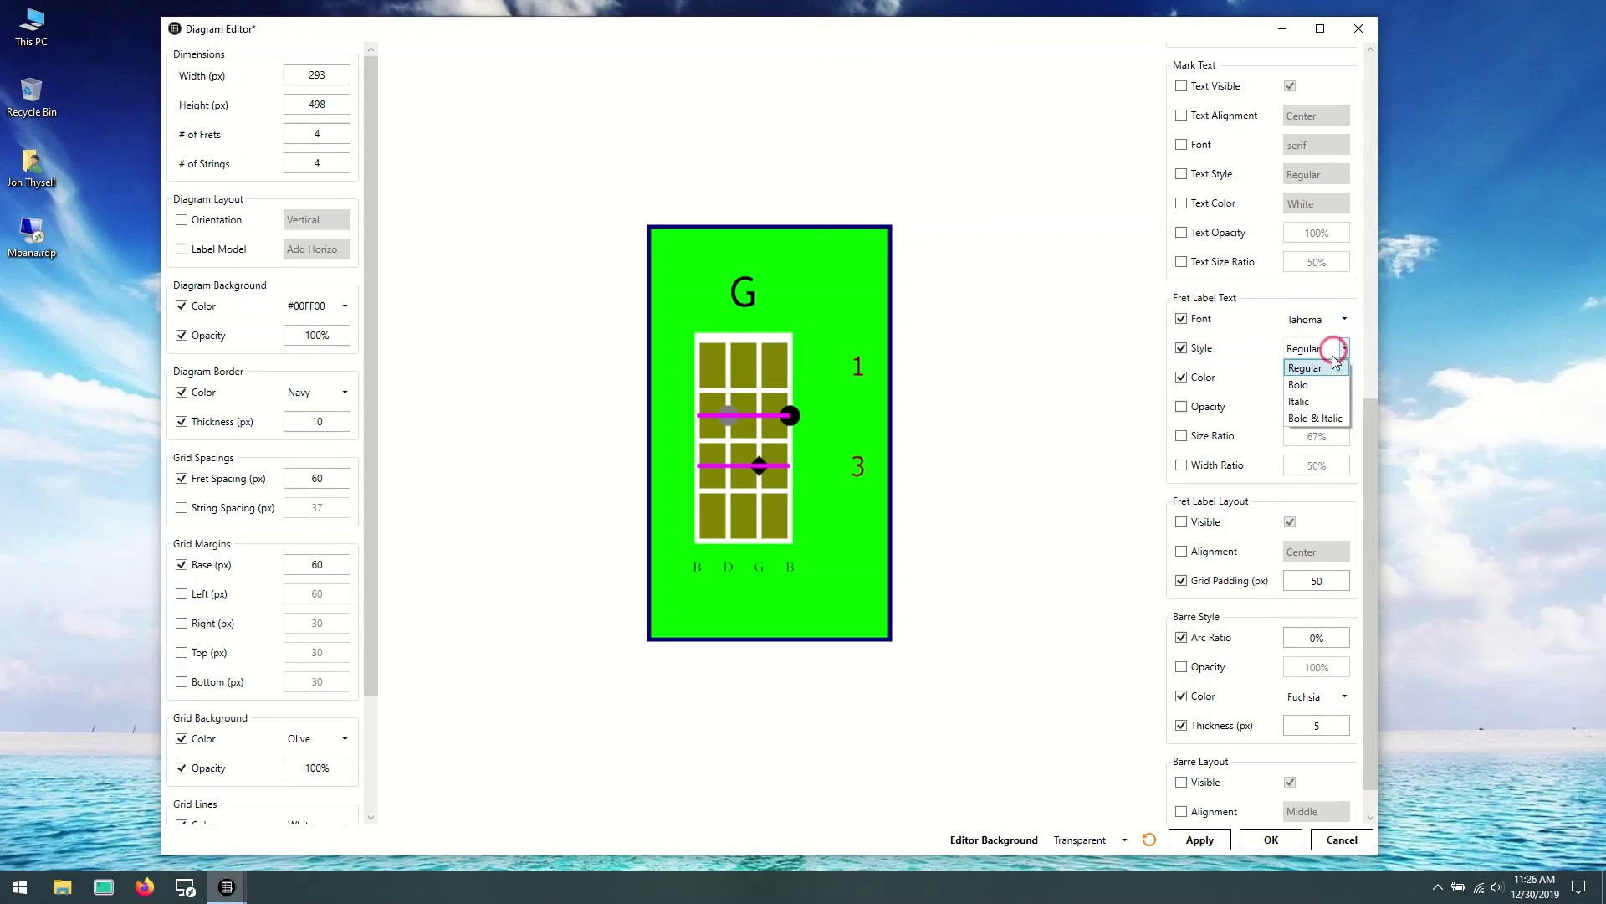
click(1302, 384)
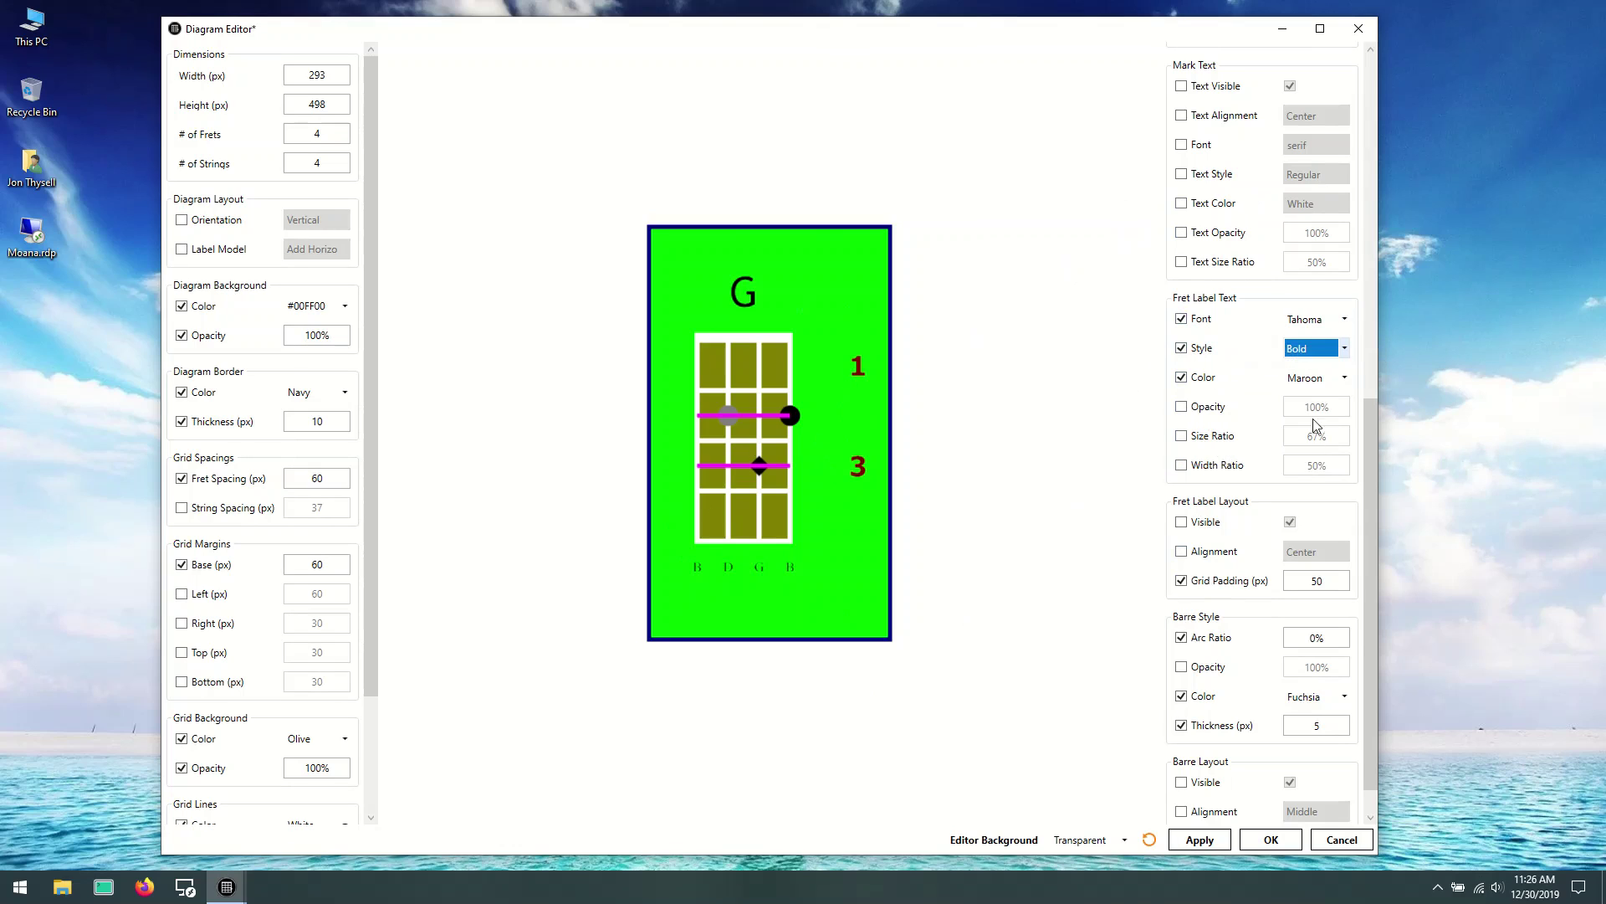
Step: Review the diagram-wide mark and fret label settings, and inspect the styles inherited by the first fret's label without changing them
drag(1374, 430, 1435, 516)
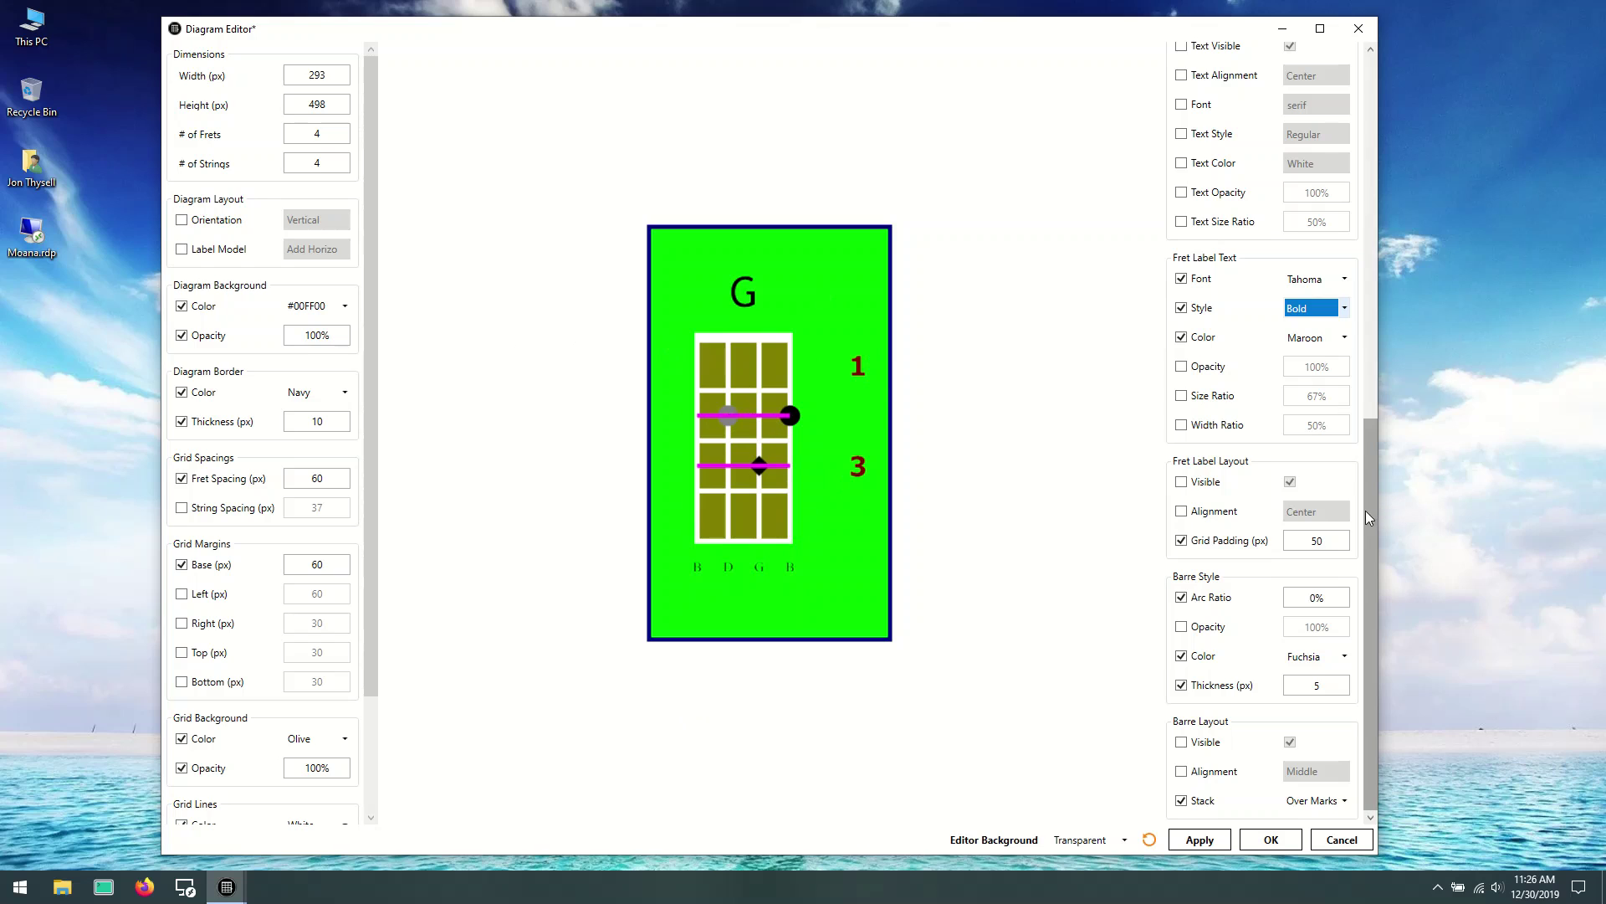
drag(1366, 510, 1369, 231)
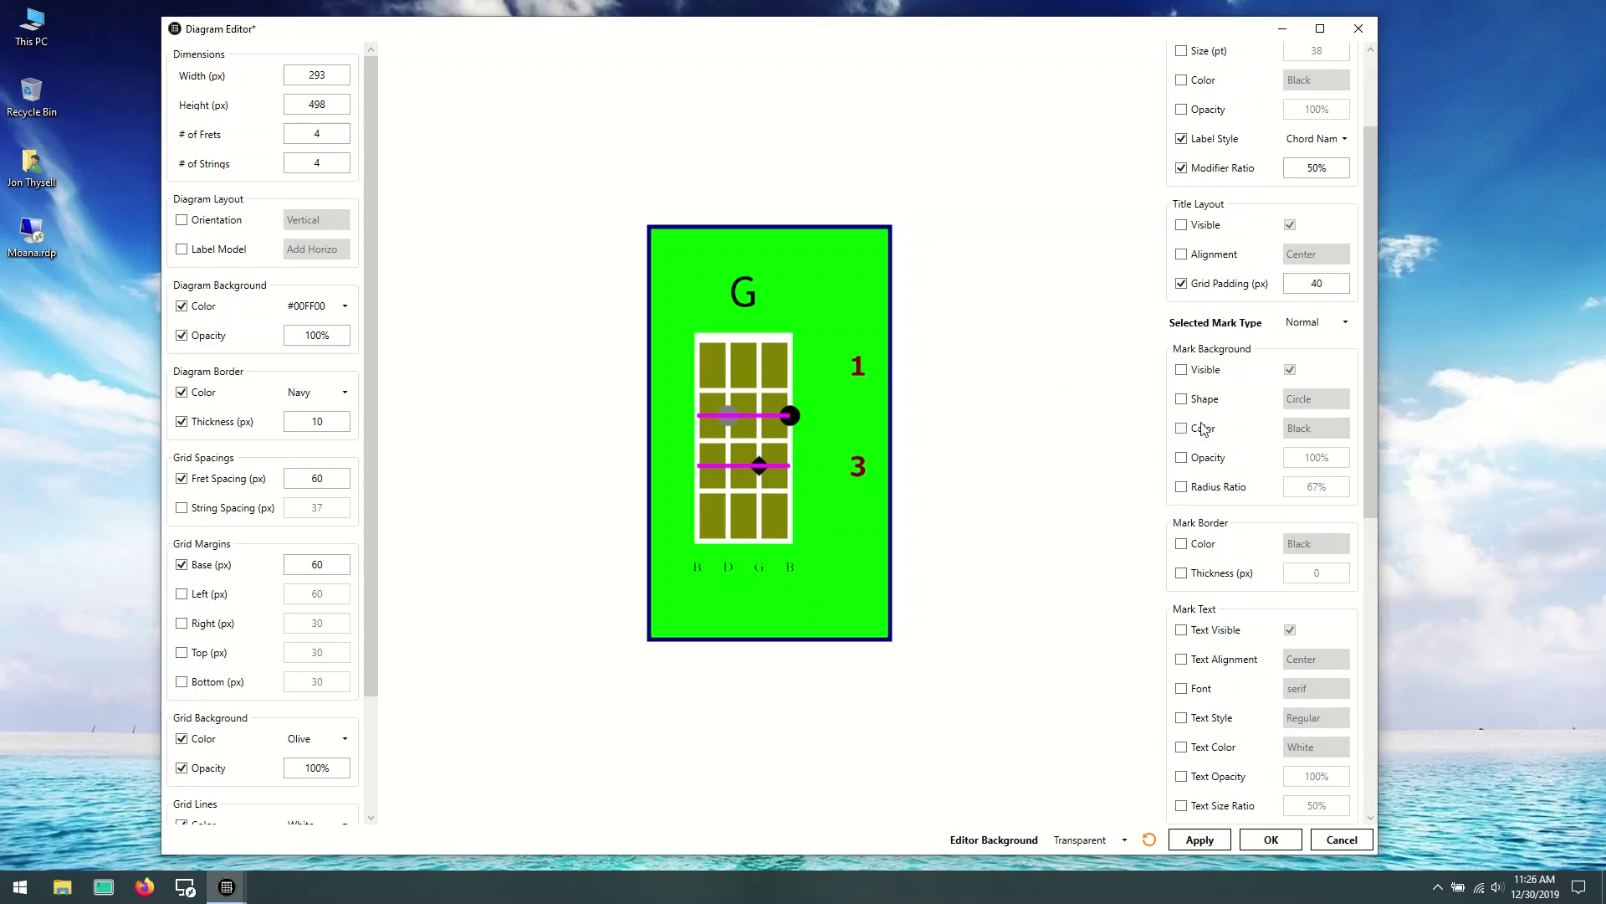
scroll(1372, 418, down, 1)
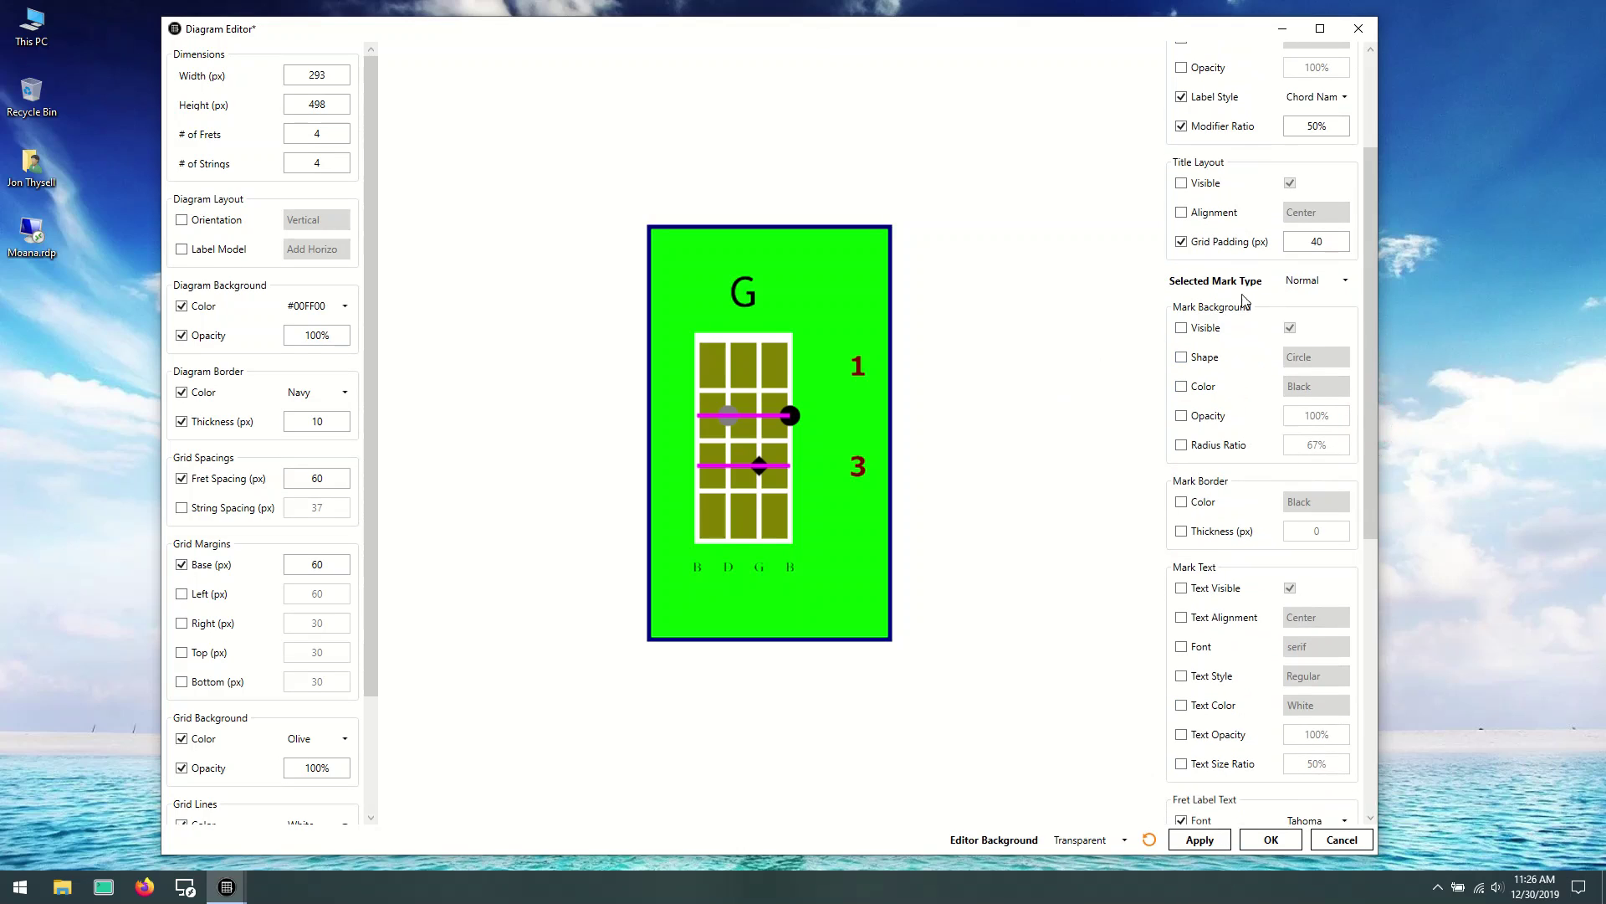
drag(1367, 423, 1398, 394)
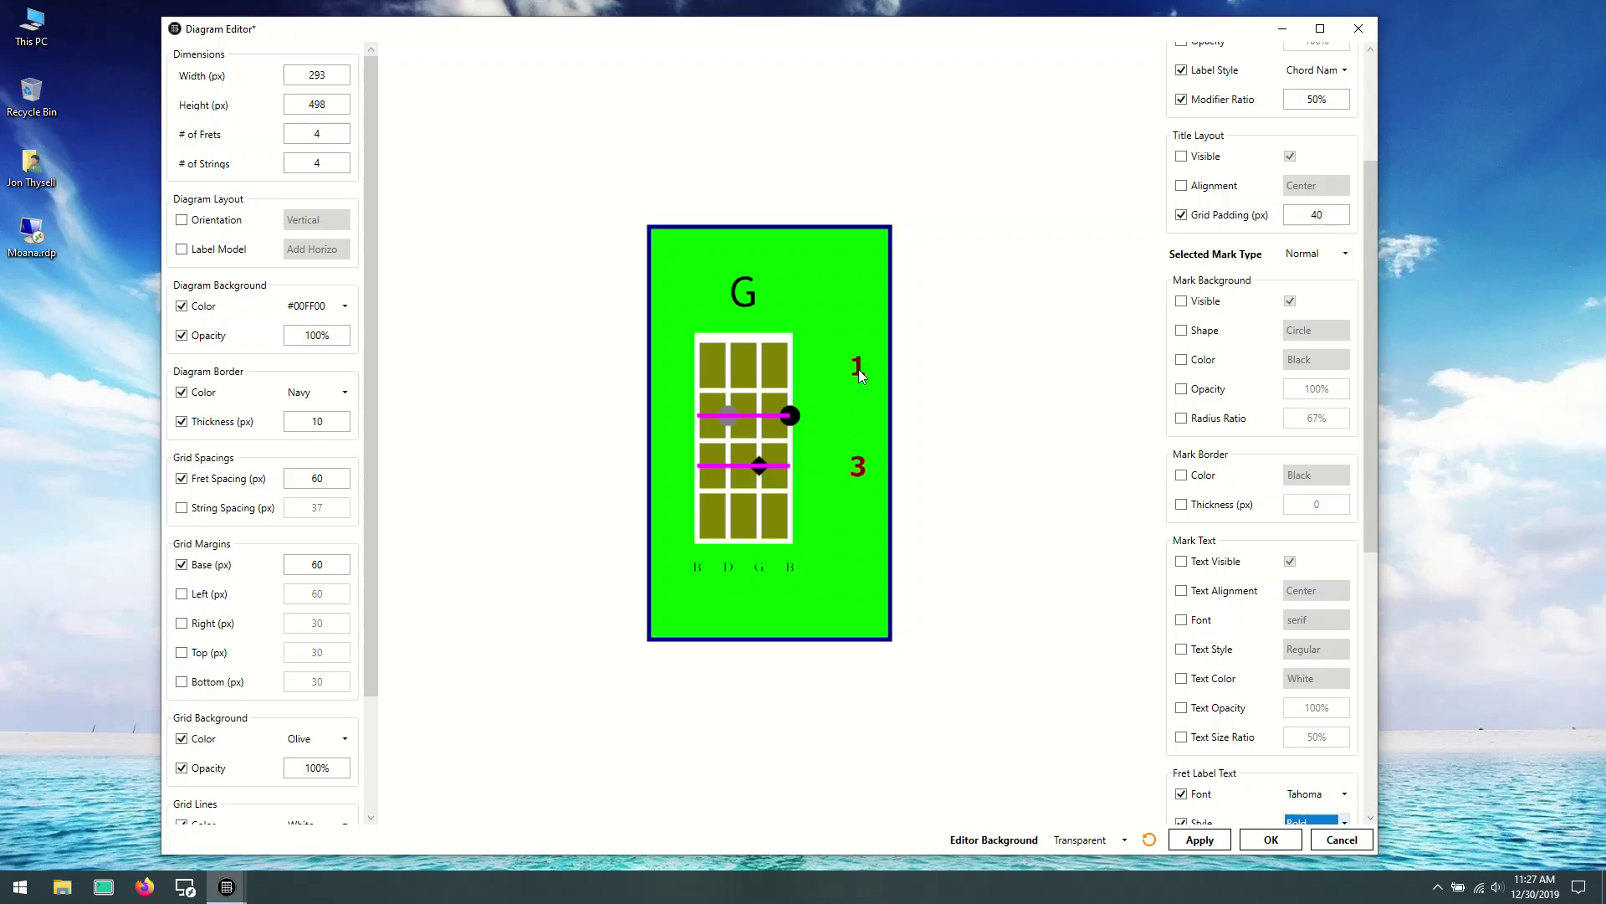
double_click(860, 374)
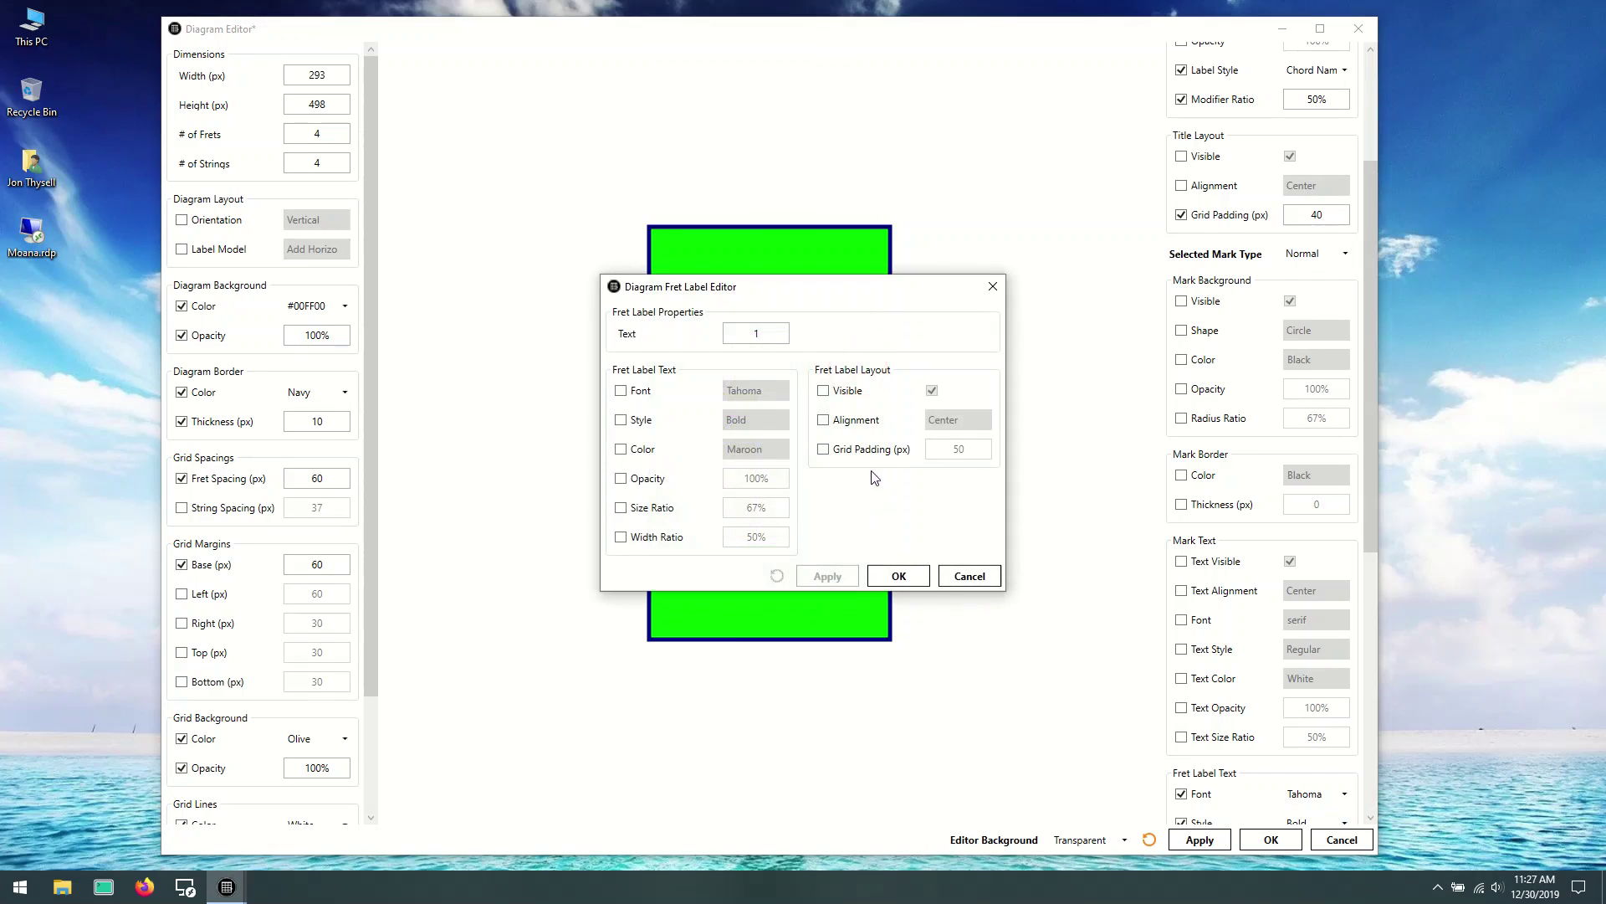
drag(756, 292, 1078, 248)
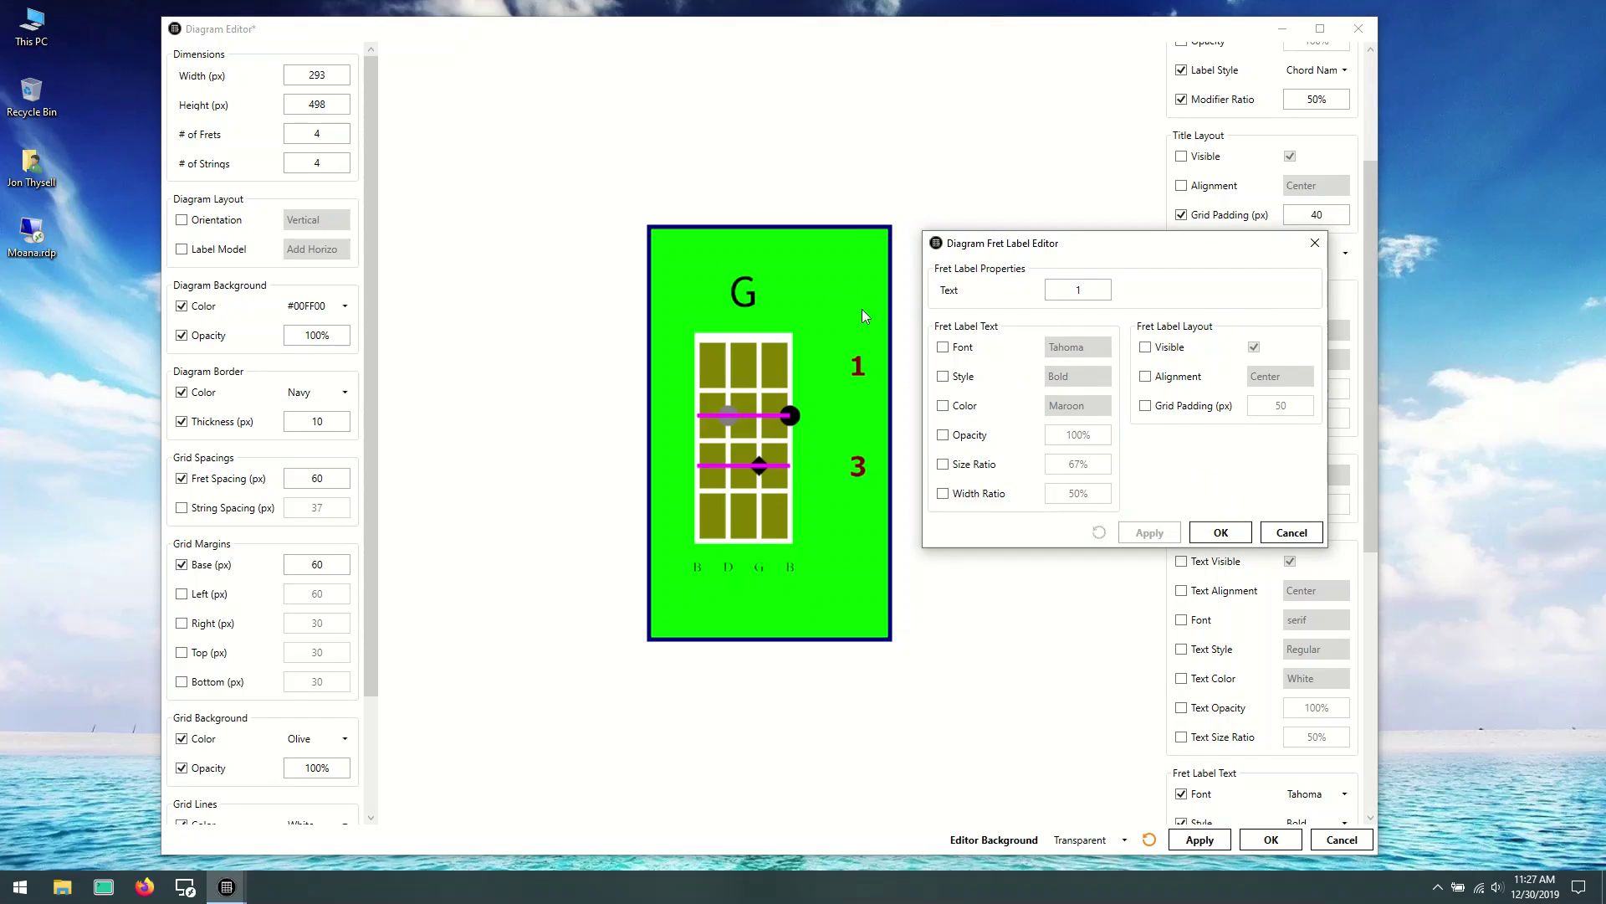
click(1289, 535)
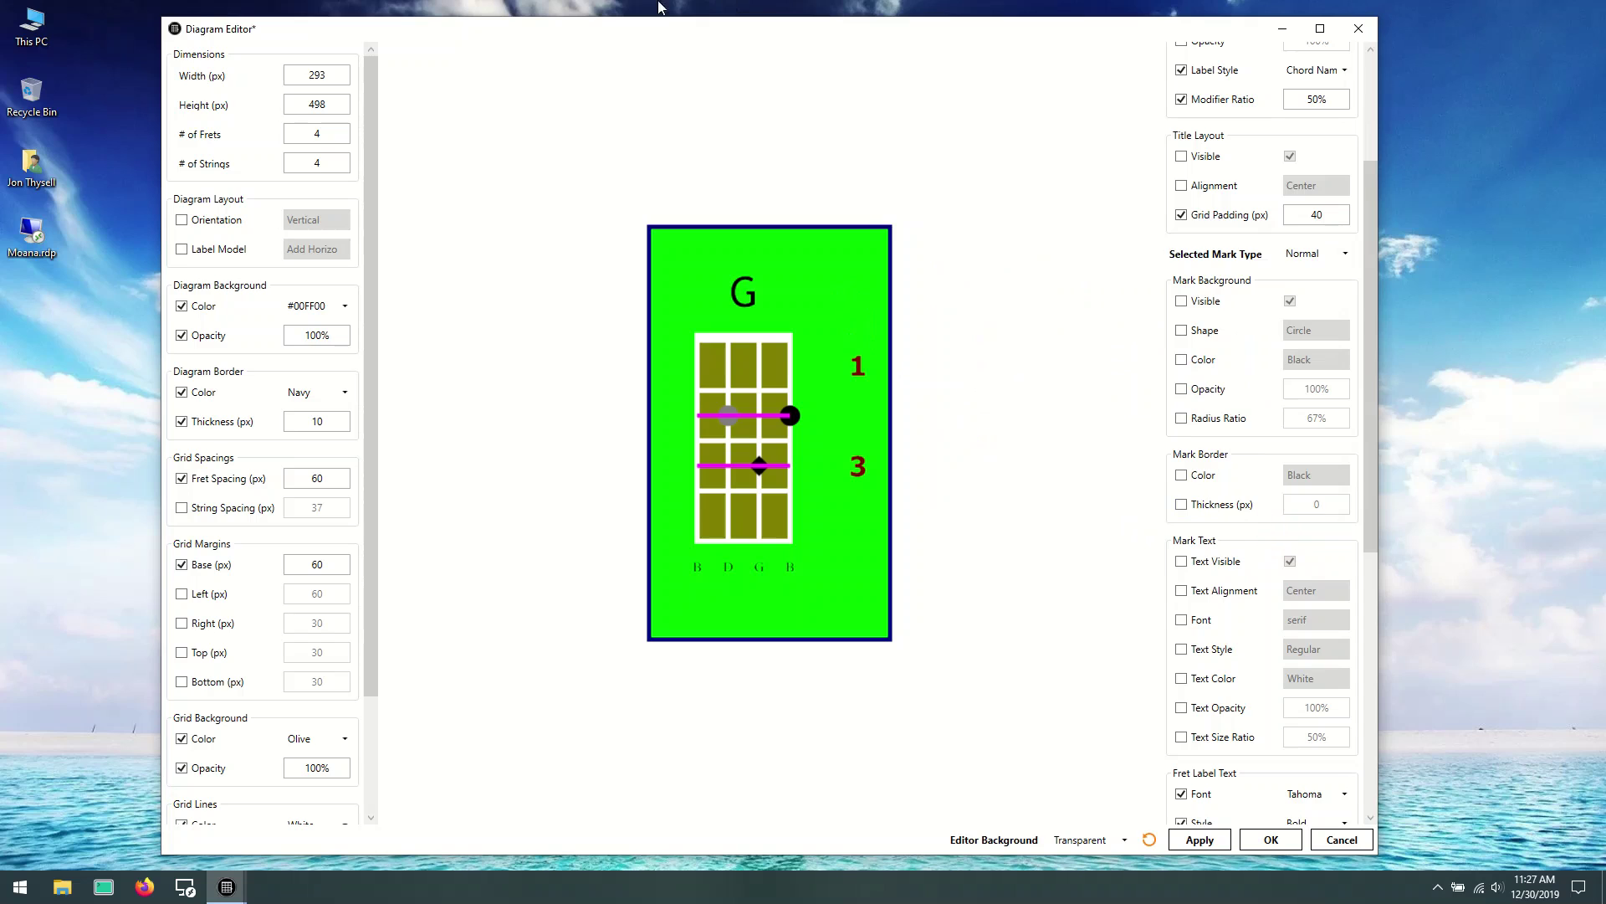
Step: Look over the diagram's settings once more, and save the edited G diagram to the library
drag(503, 32, 496, 21)
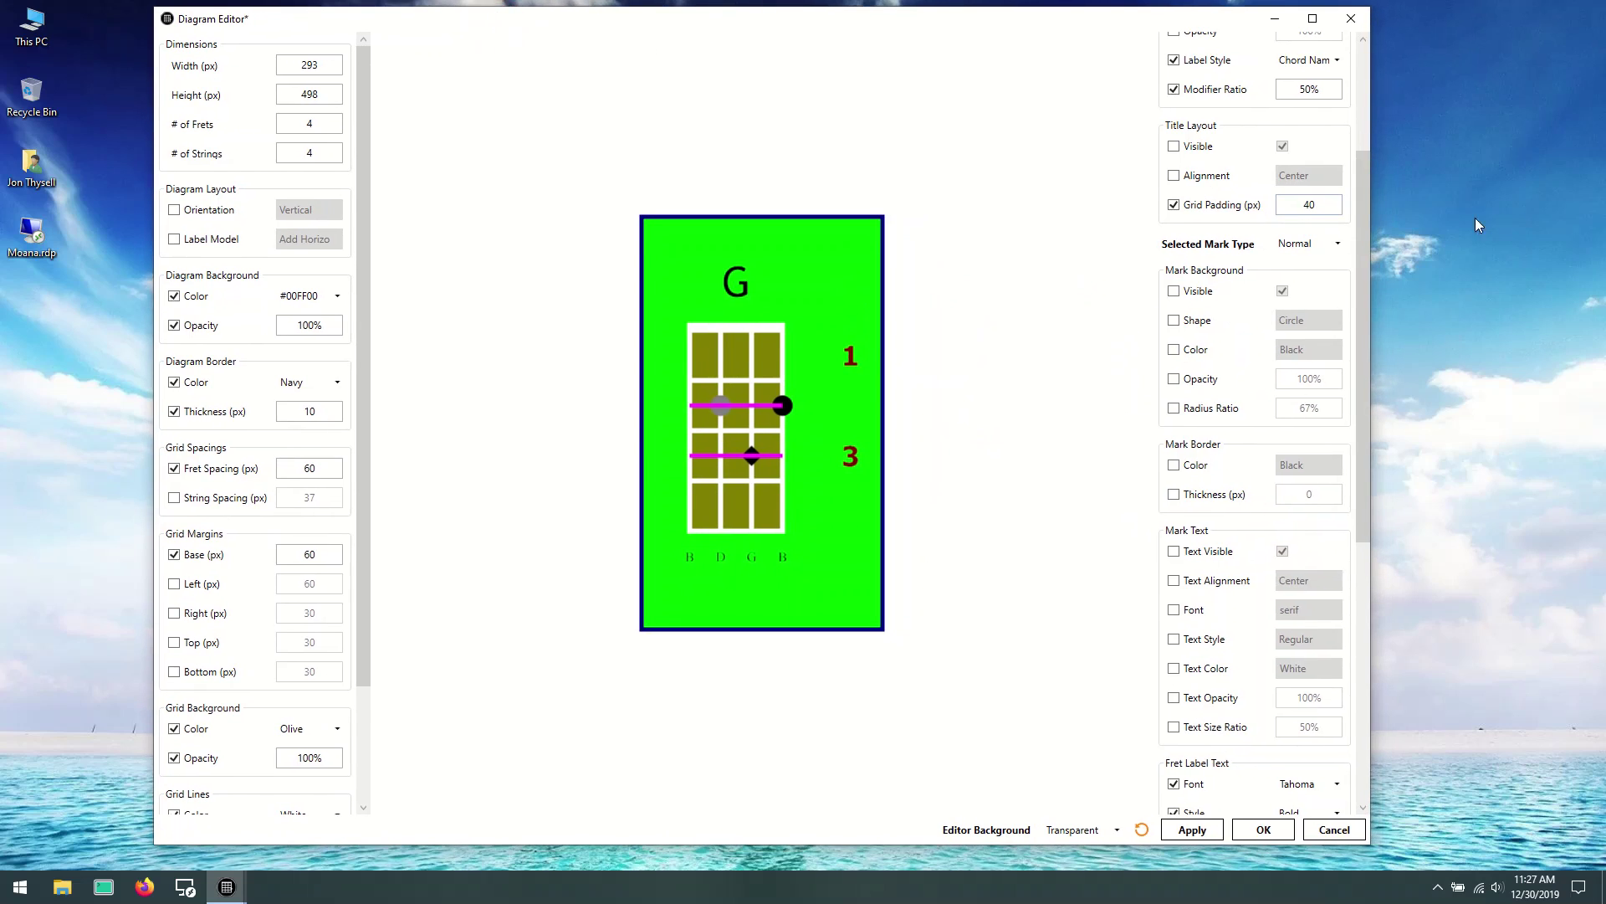
drag(1369, 253, 1369, 134)
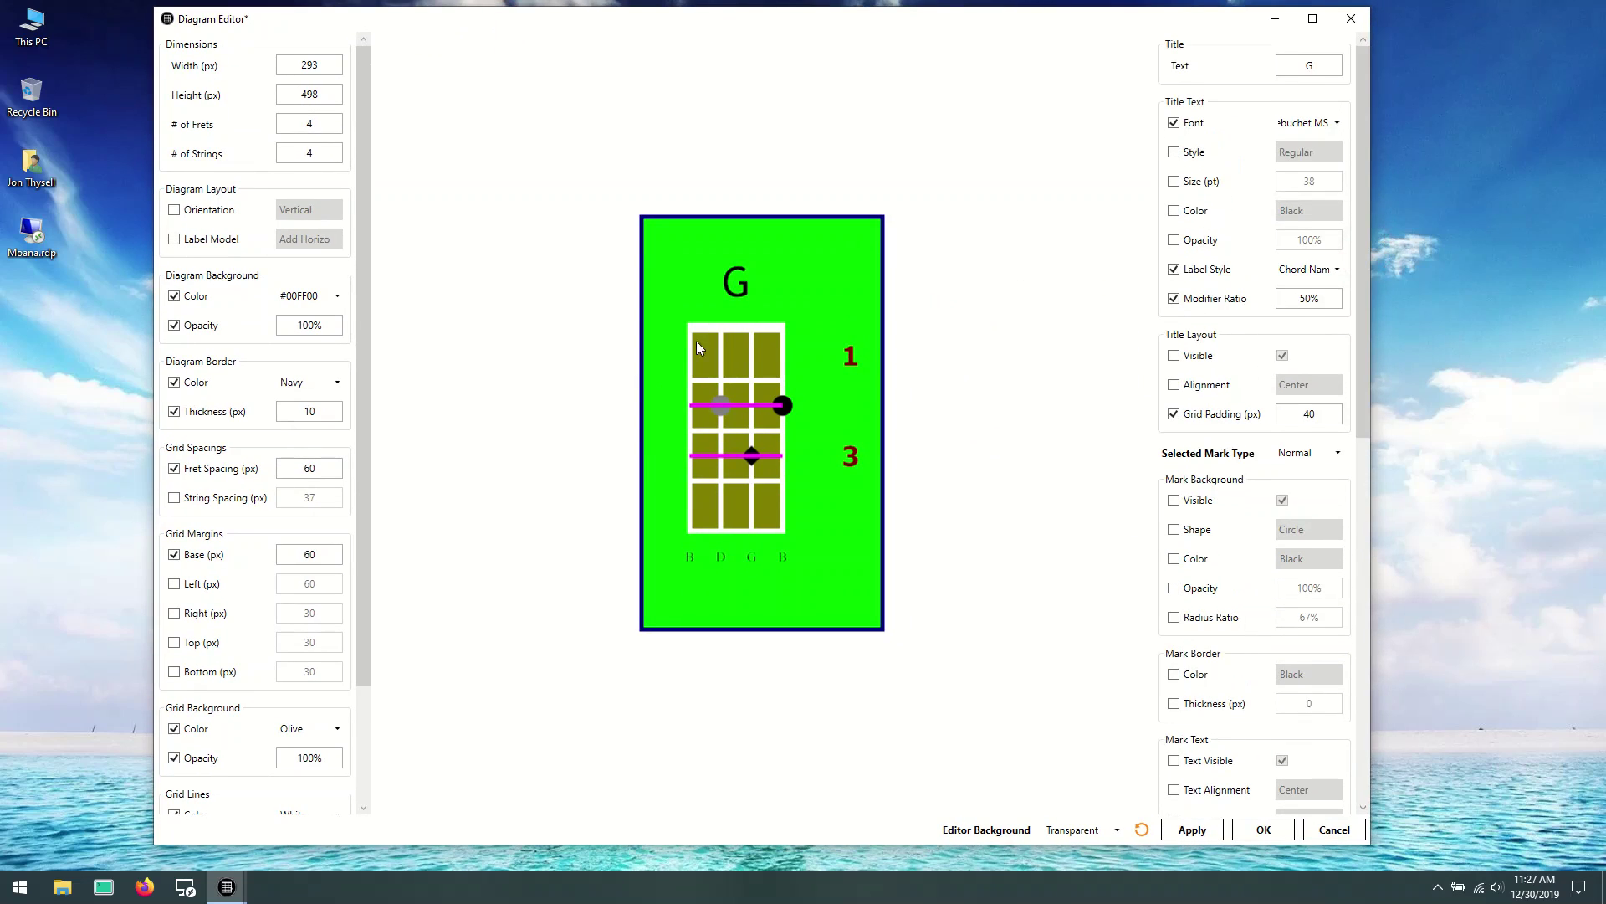
scroll(354, 358, down, 4)
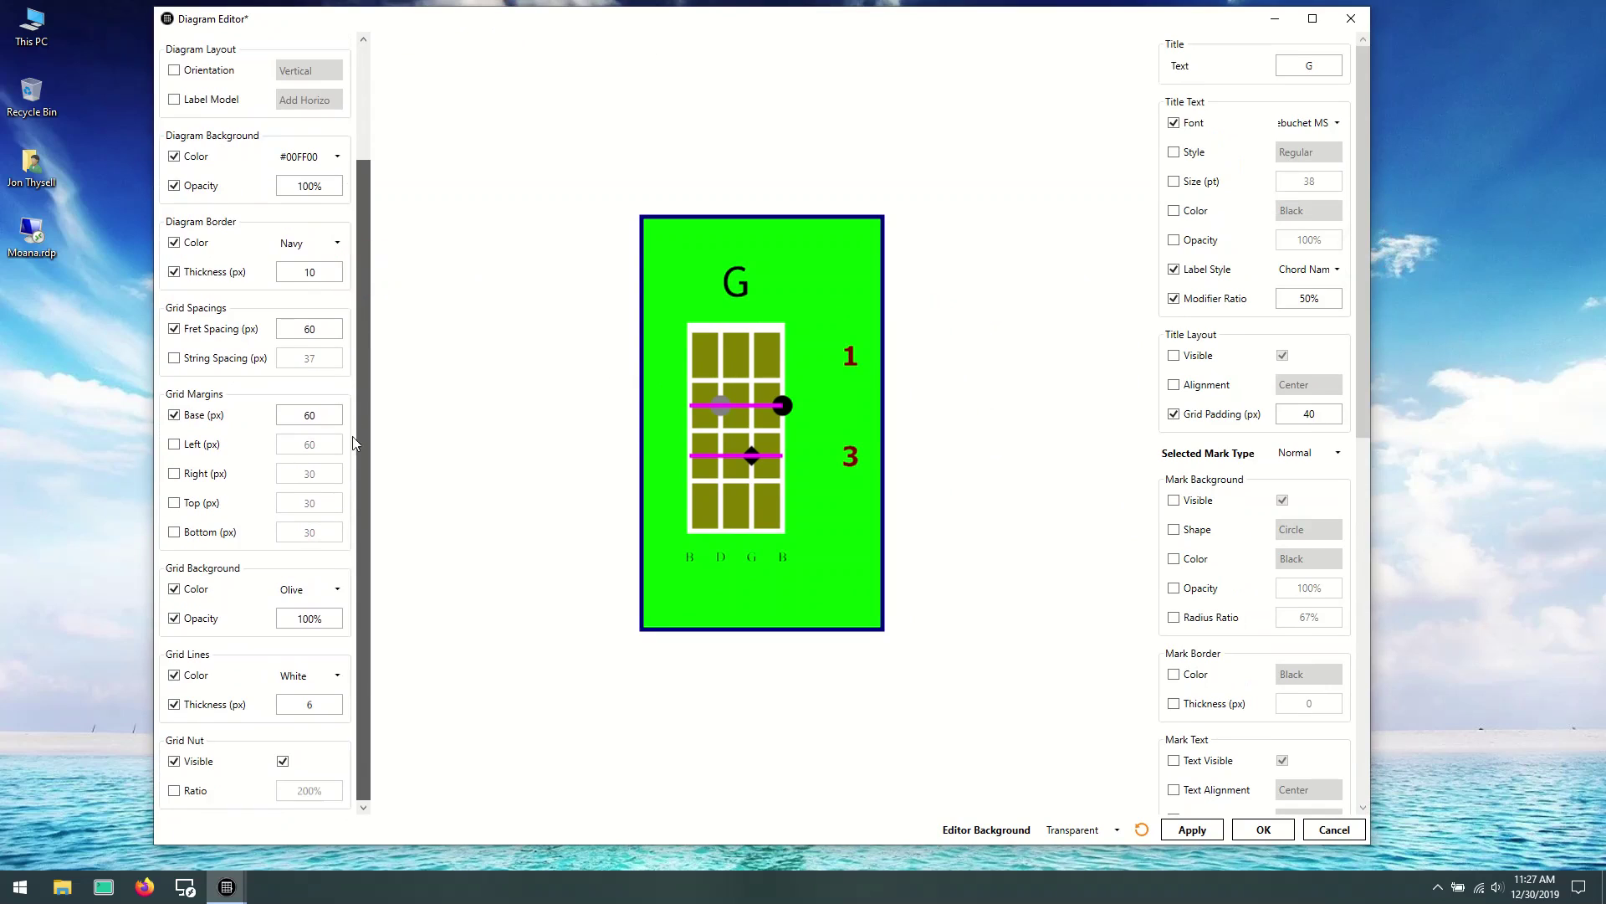
scroll(354, 444, up, 4)
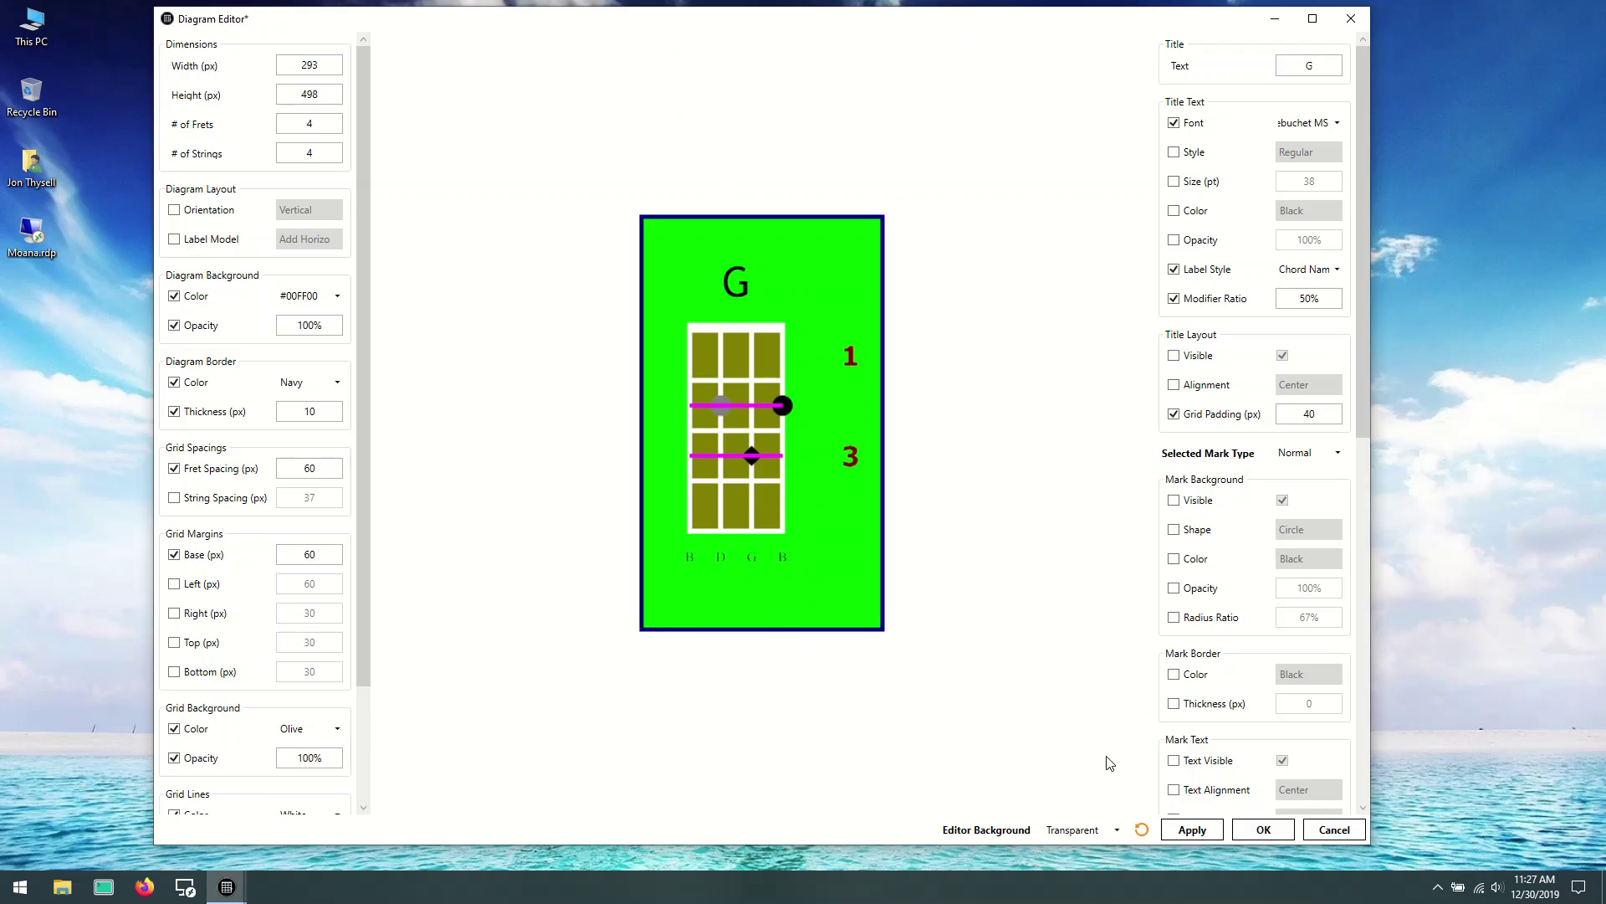
click(1265, 832)
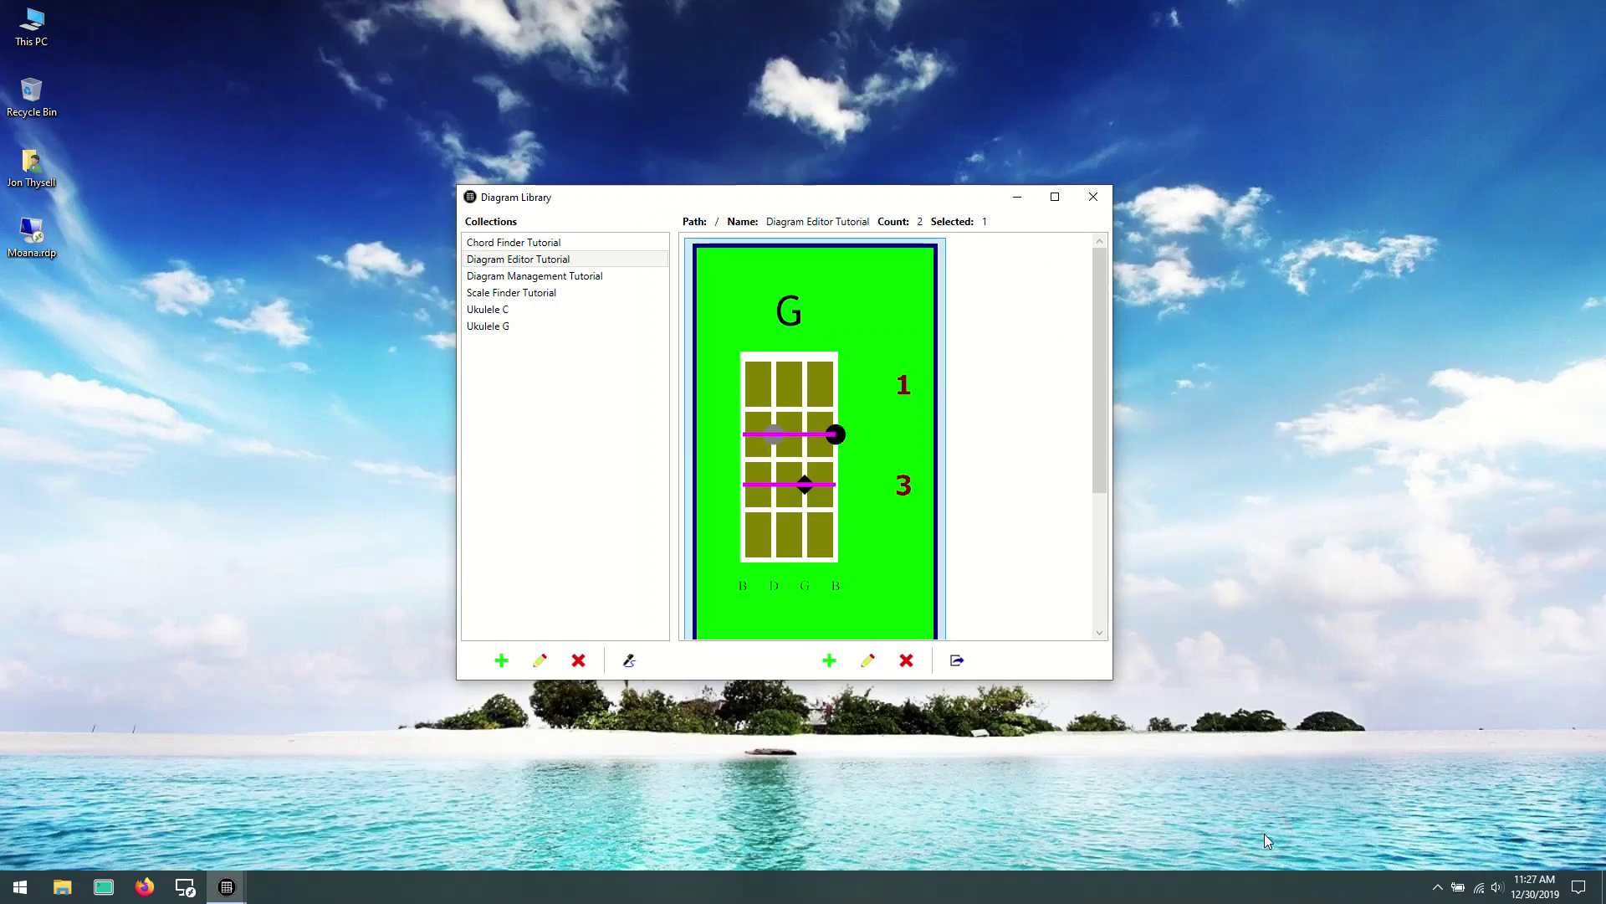
Step: Enlarge the Diagram Library window to fit both diagrams side by side, keeping the G chord diagram selected
drag(674, 195, 485, 44)
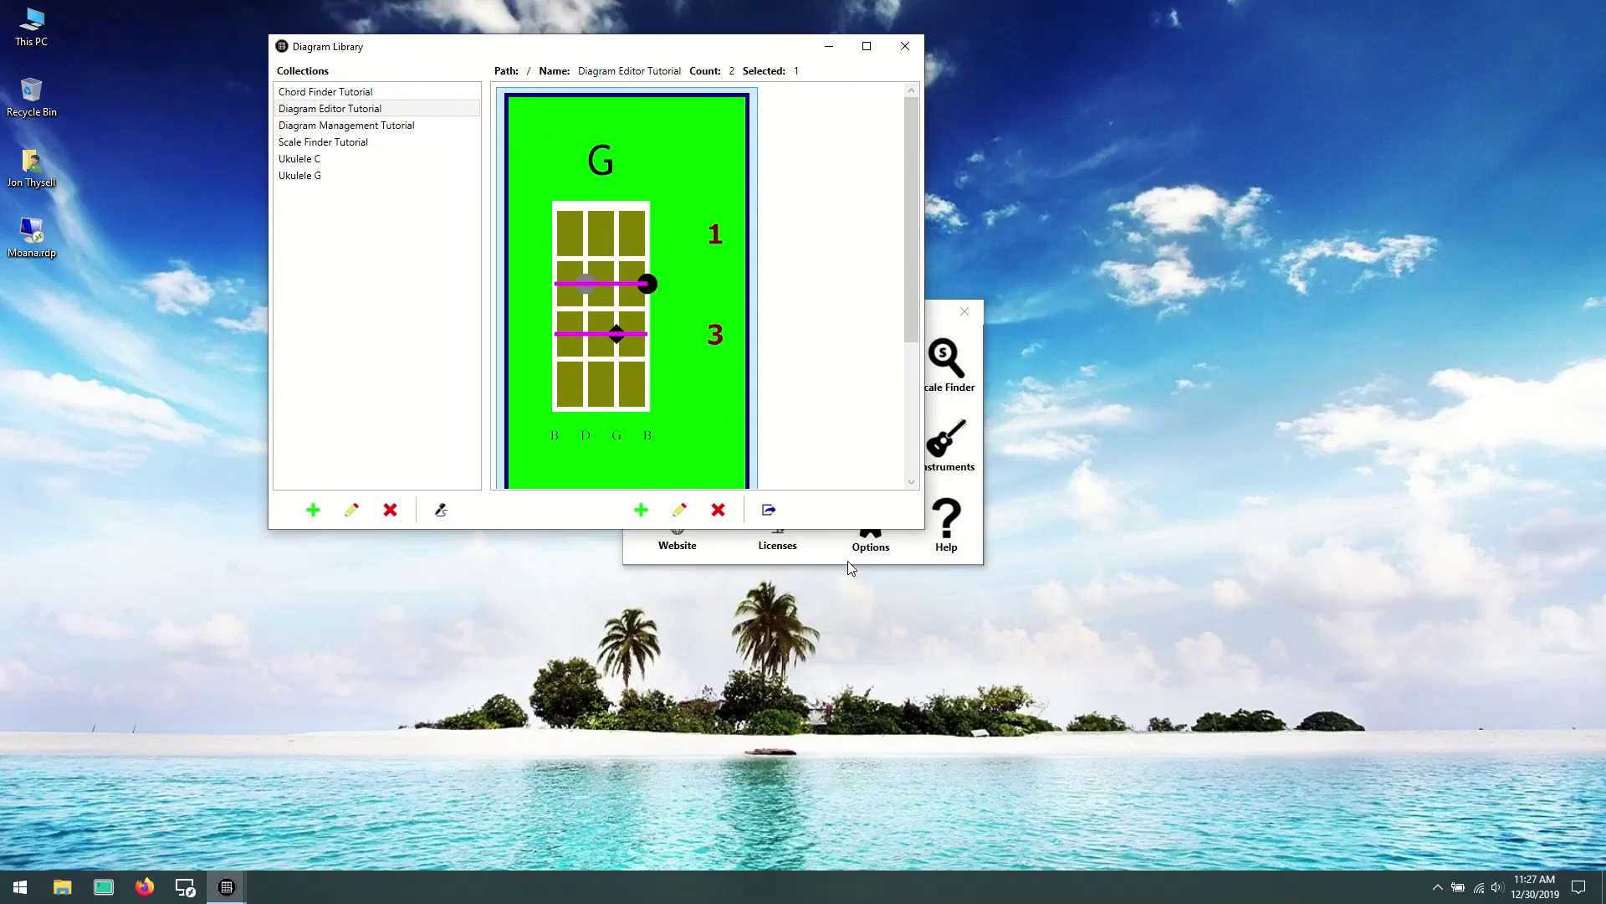
drag(924, 529, 1377, 796)
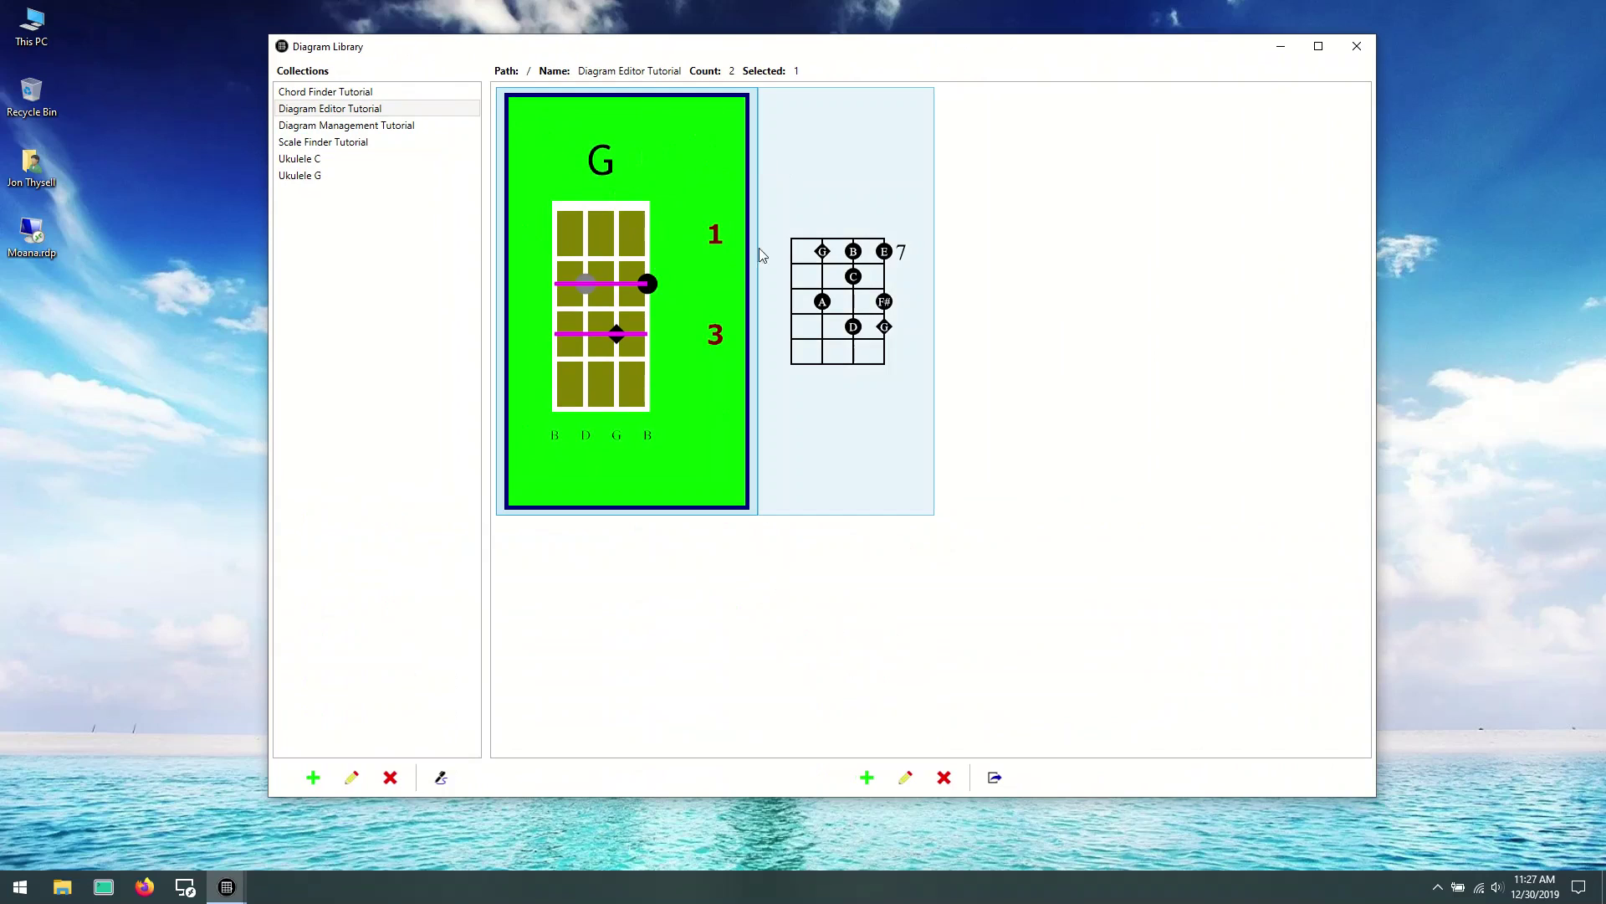
click(870, 419)
key(Left)
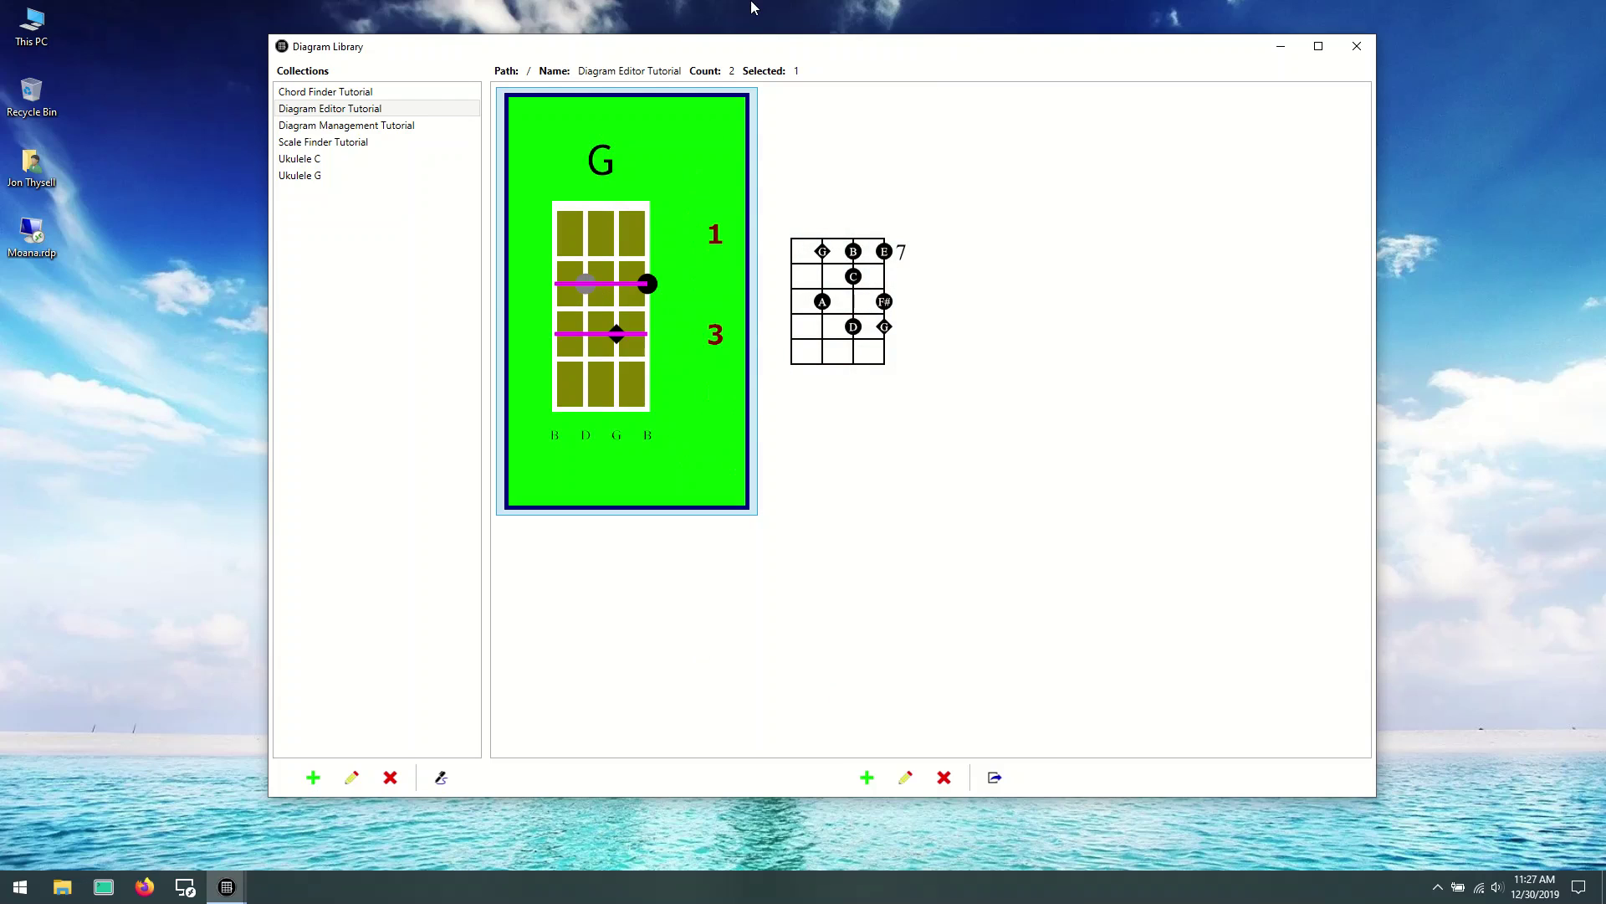
Step: Reopen the G chord diagram in an enlarged editor window and reset all of its overridden styles
double_click(671, 299)
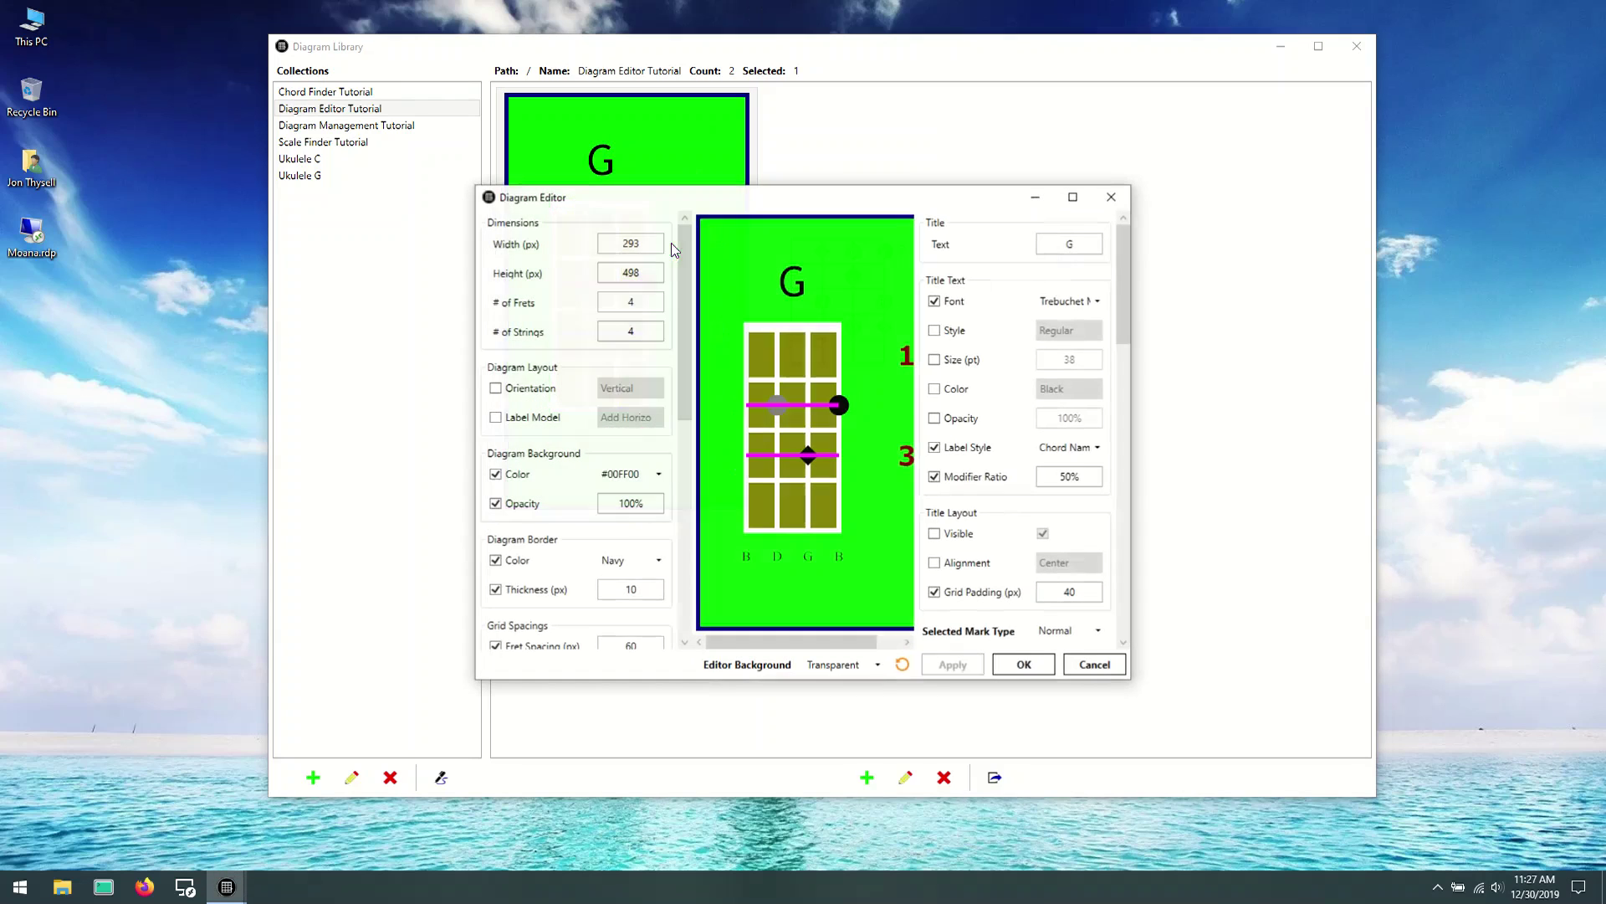
drag(753, 32, 493, 39)
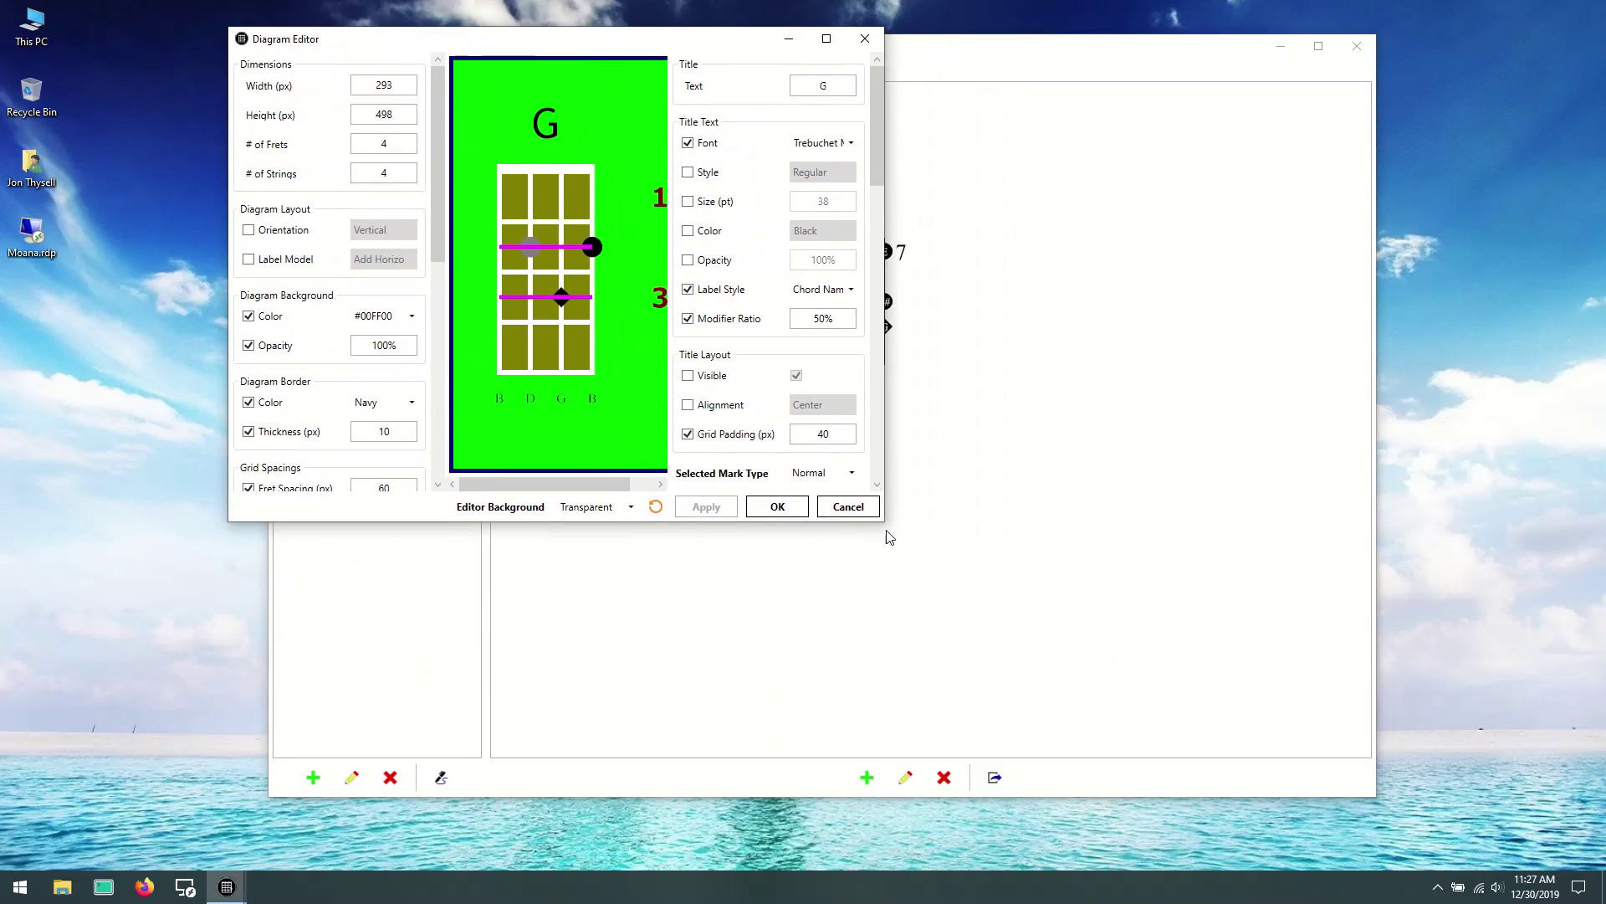
drag(885, 522, 1427, 824)
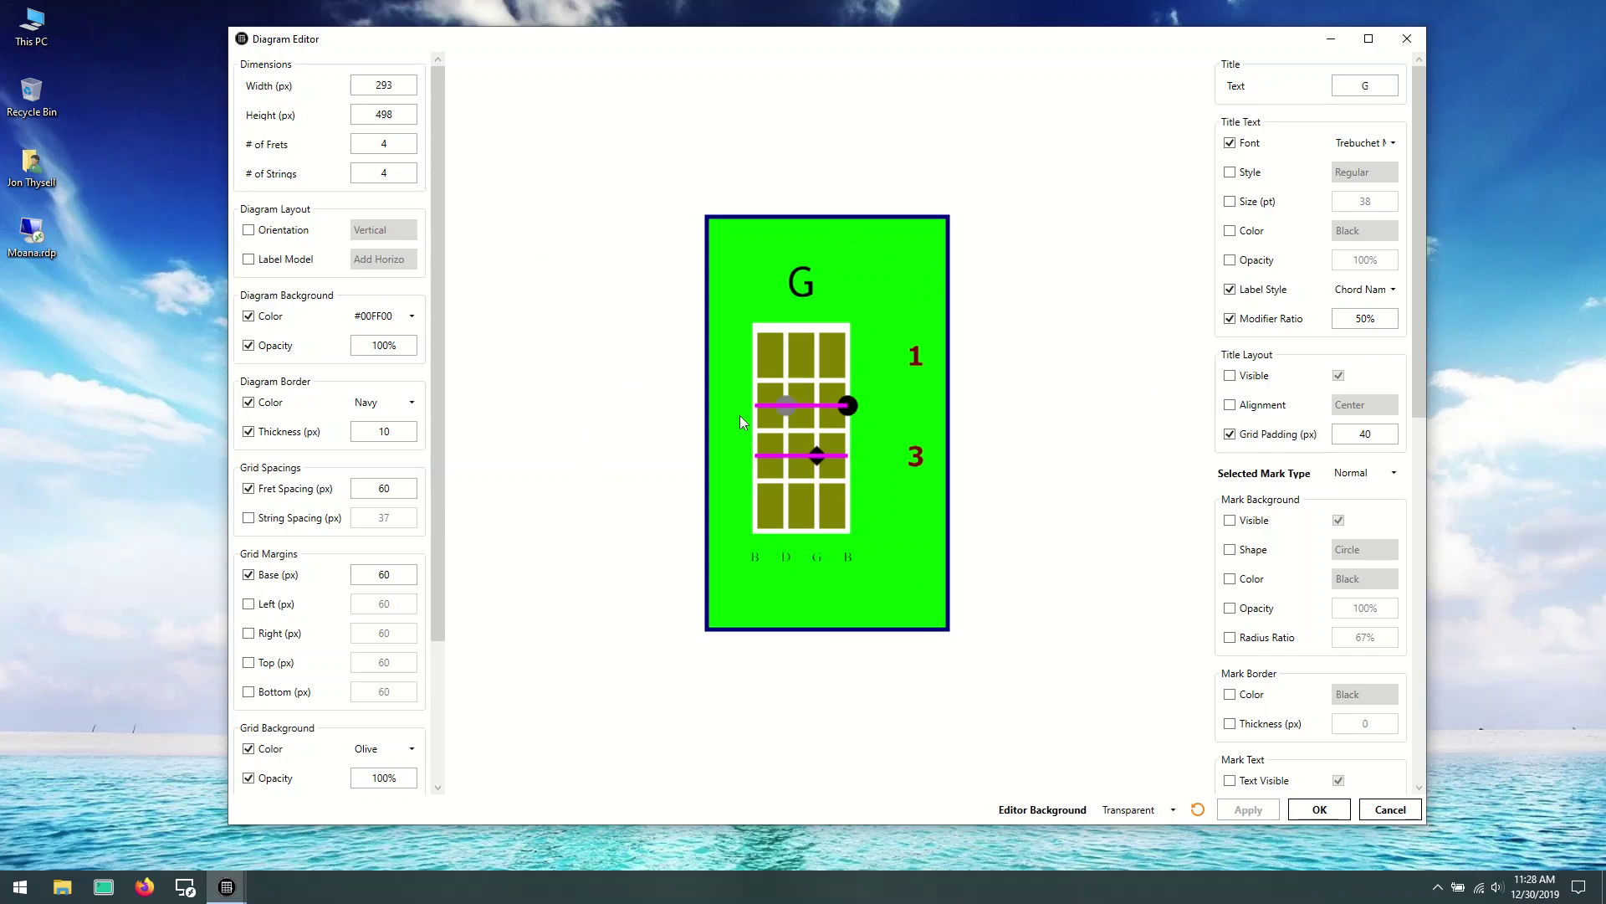
click(1199, 810)
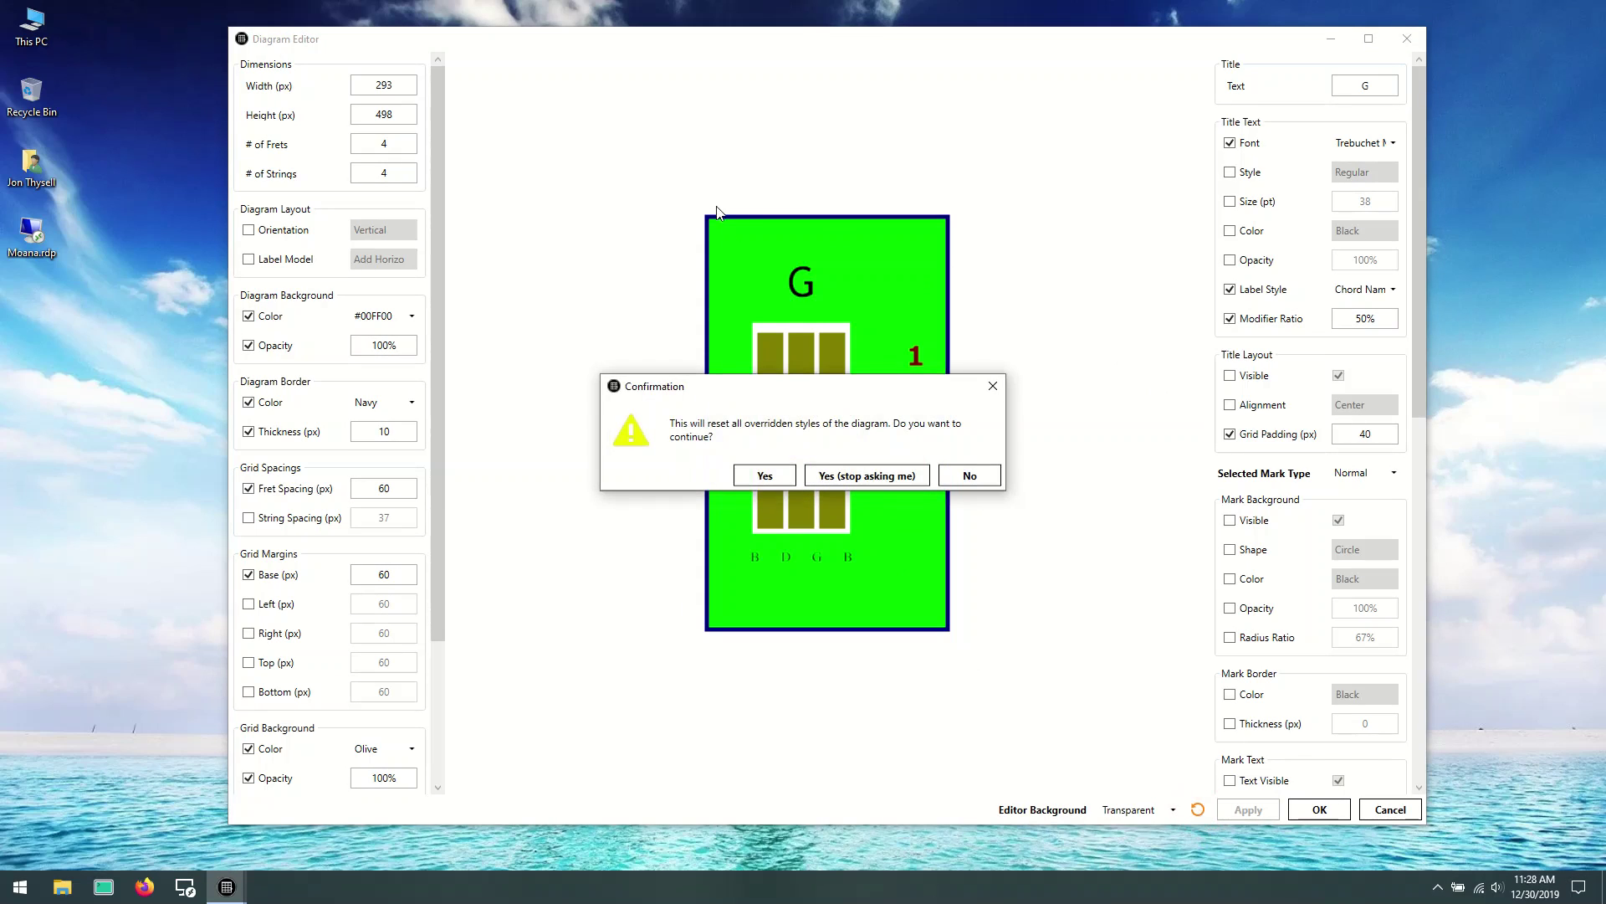
click(778, 476)
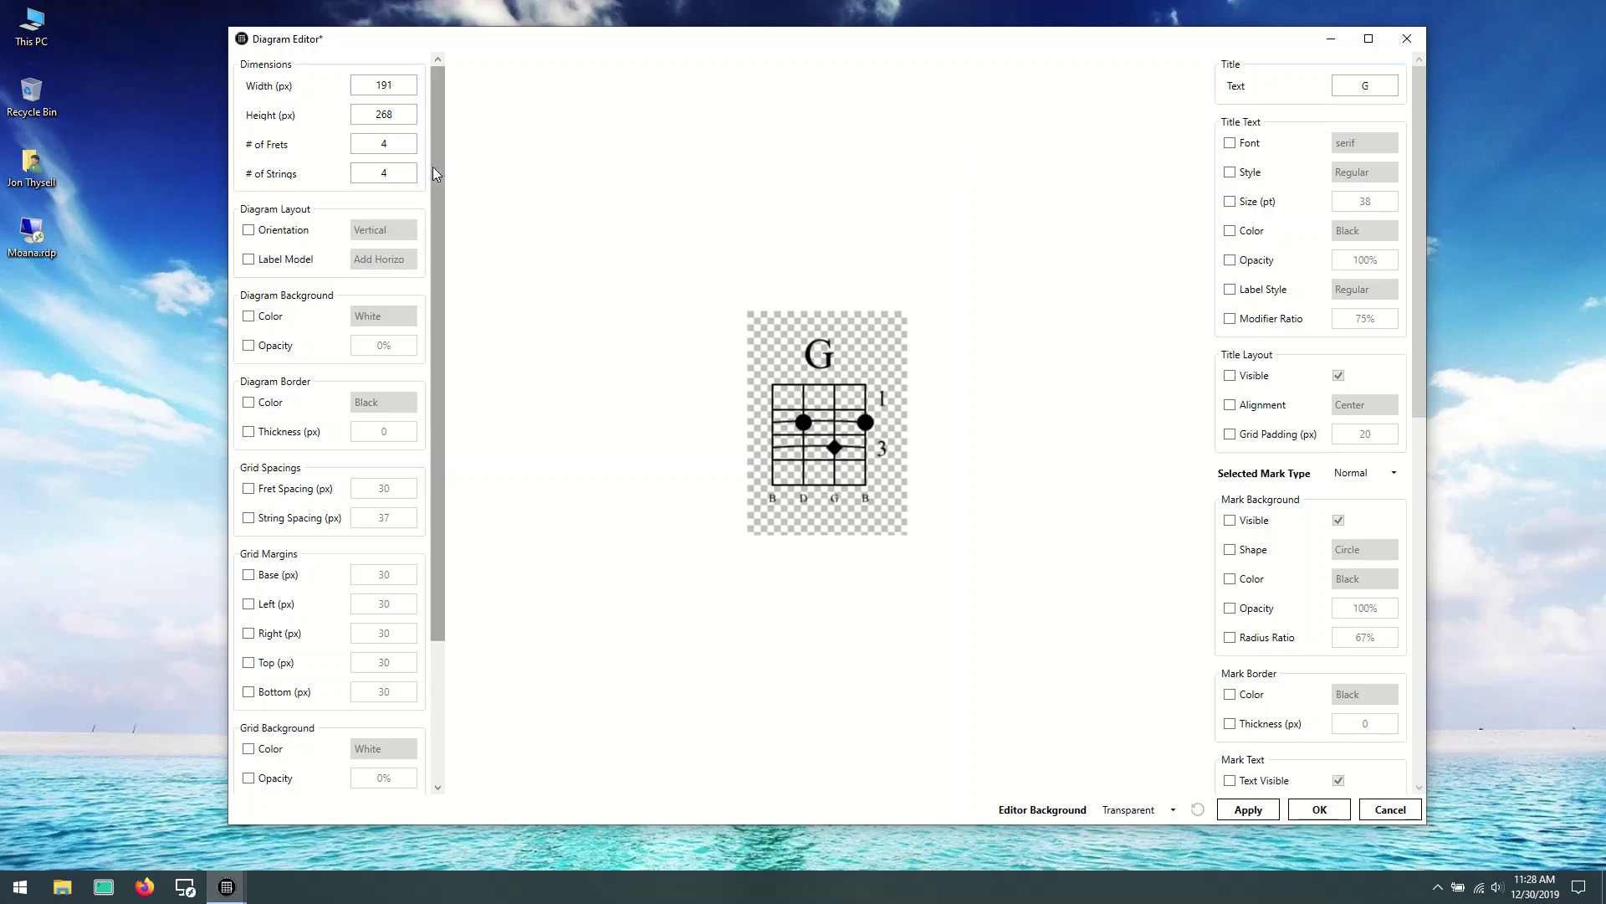
Step: Enable the visibility override for the grid nut, leaving the nut hidden
drag(436, 142, 440, 394)
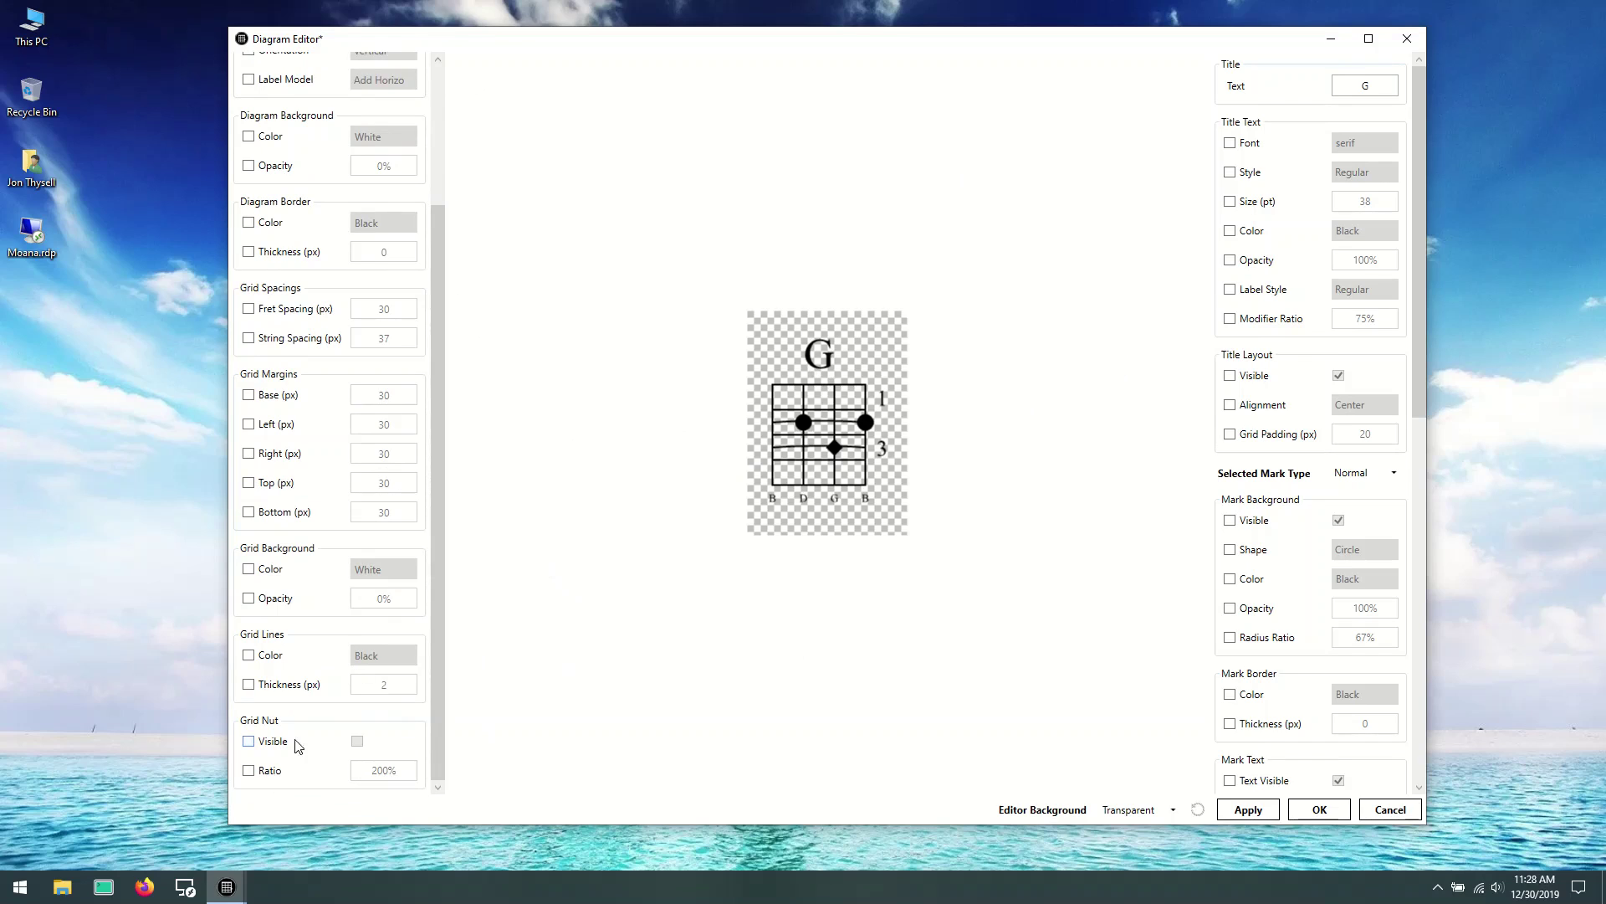
click(249, 741)
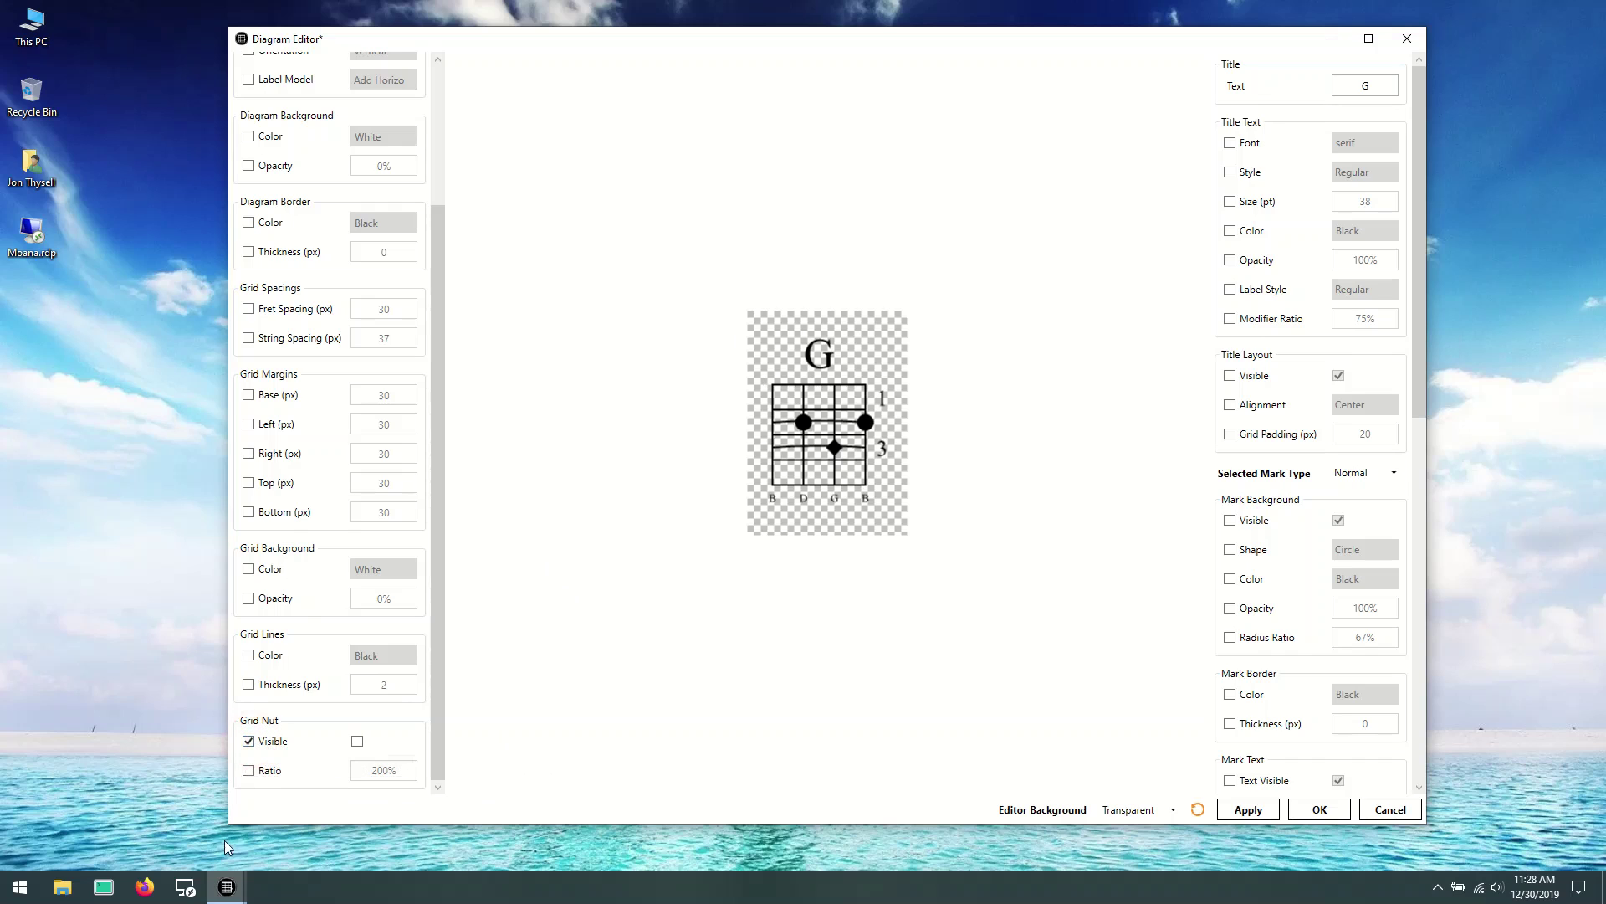
Step: Make the grid nut visible on the G chord diagram
click(357, 741)
drag(437, 535, 437, 368)
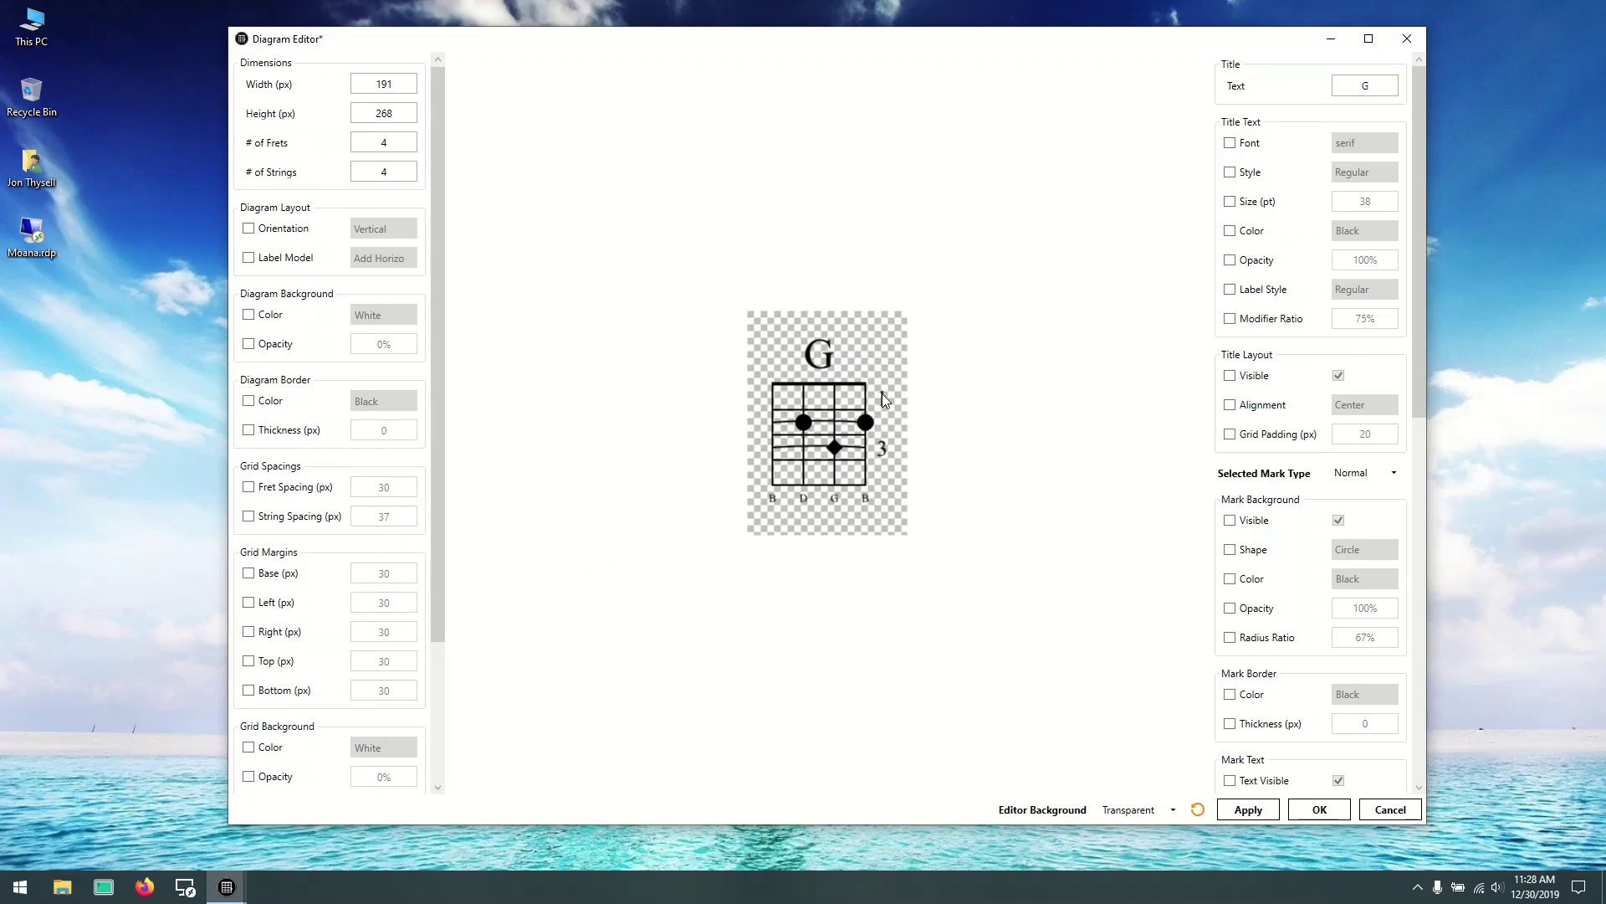
click(438, 747)
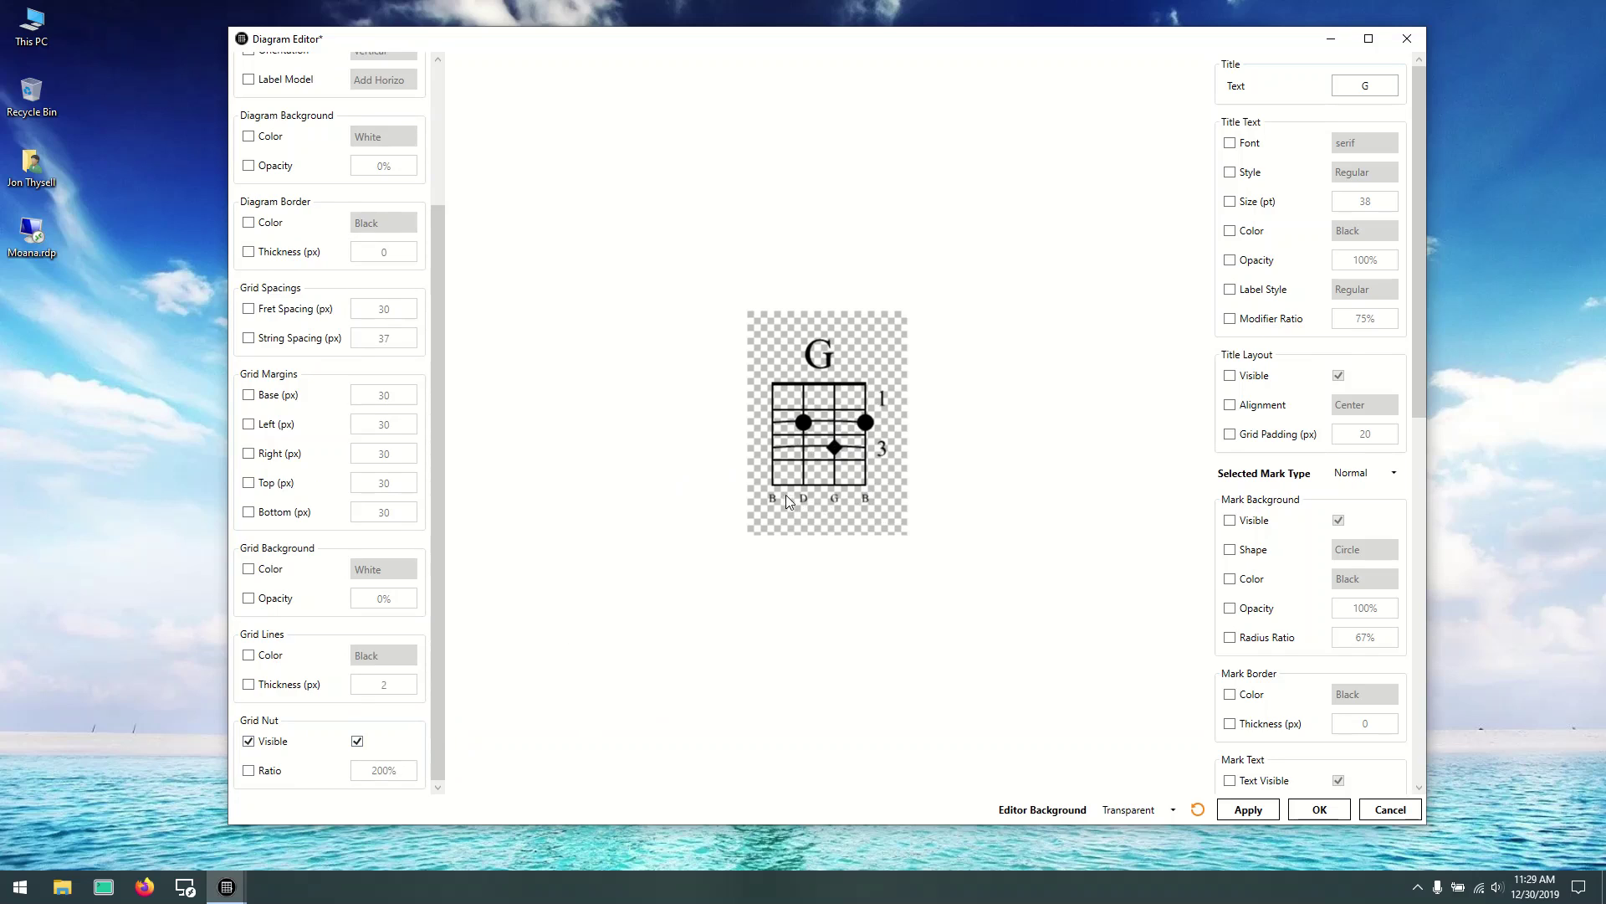
Step: Remove the fret labels 1 and 3 beside the G chord grid
right_click(883, 392)
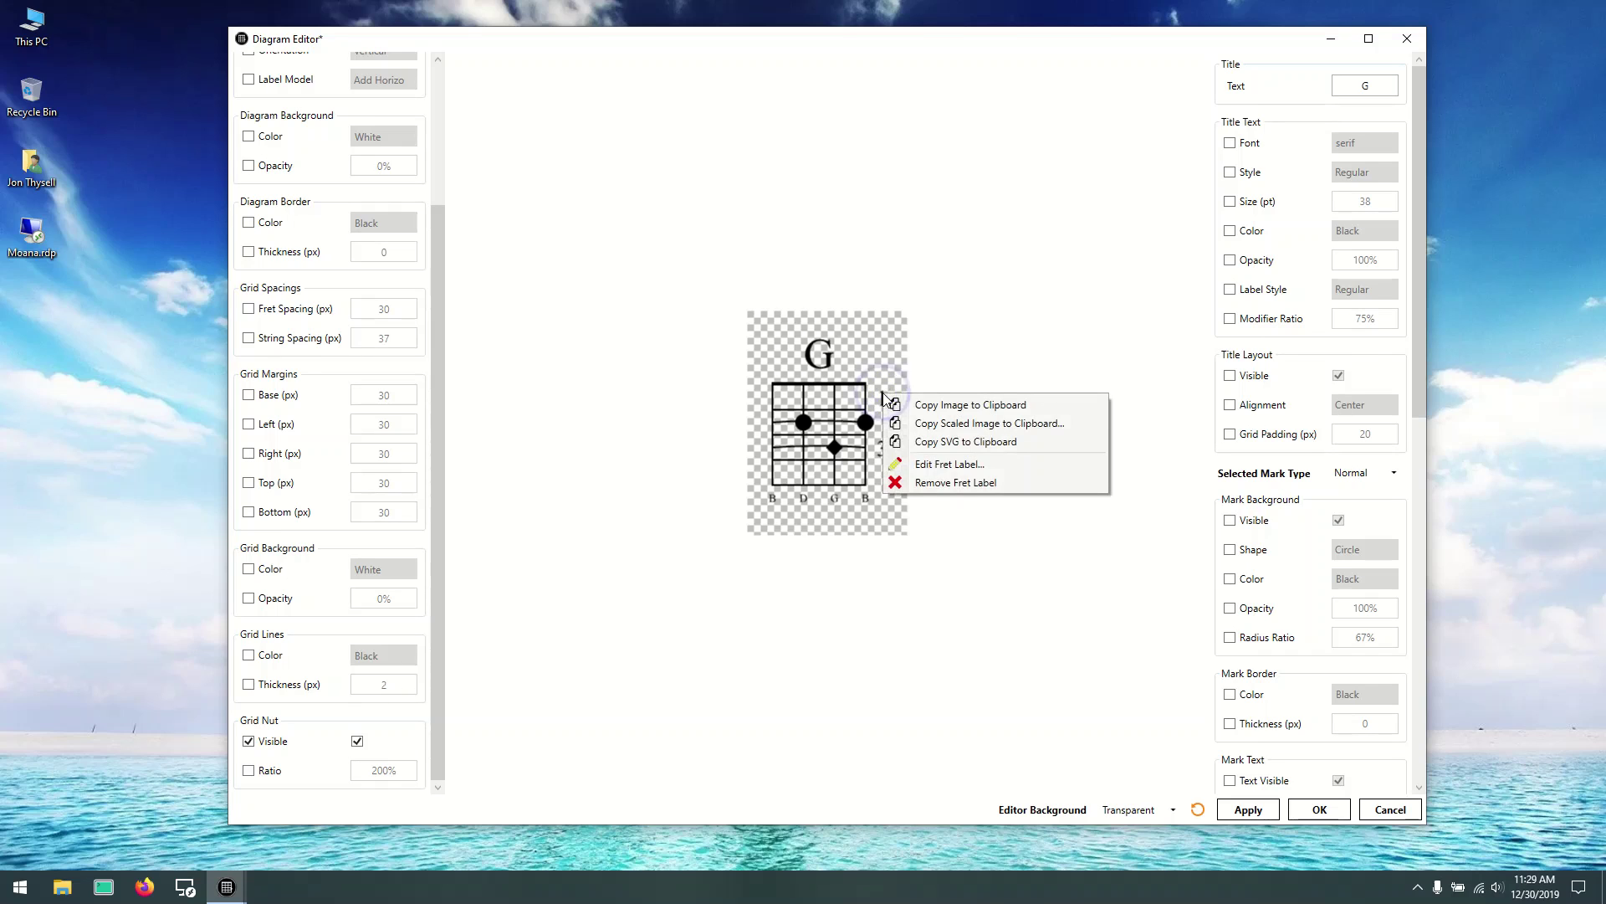
click(962, 483)
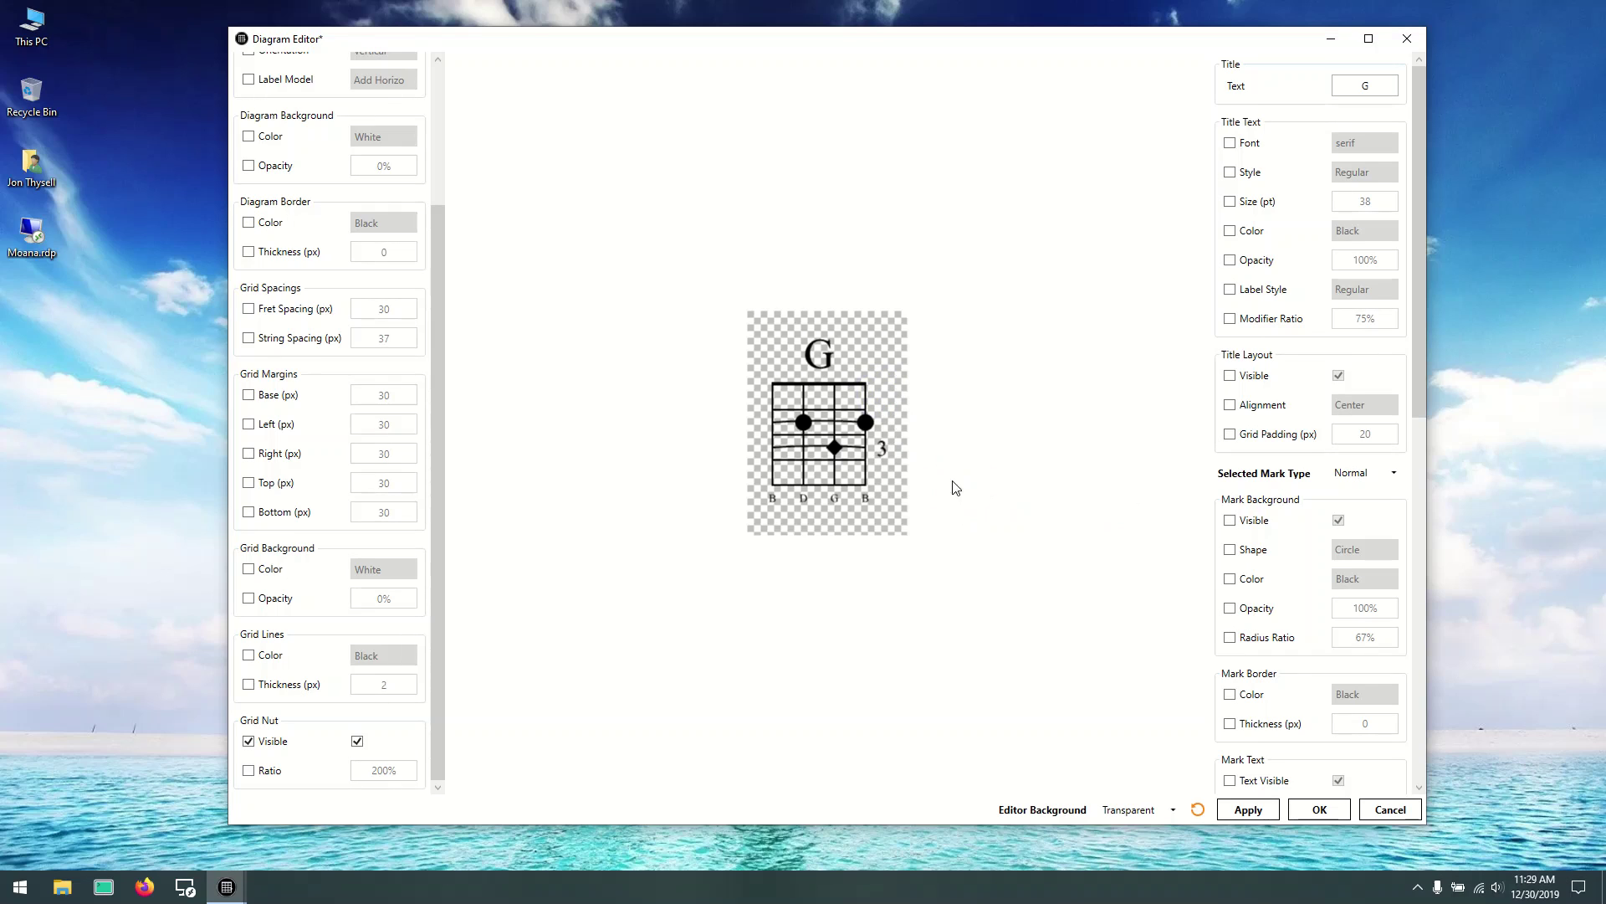
right_click(882, 445)
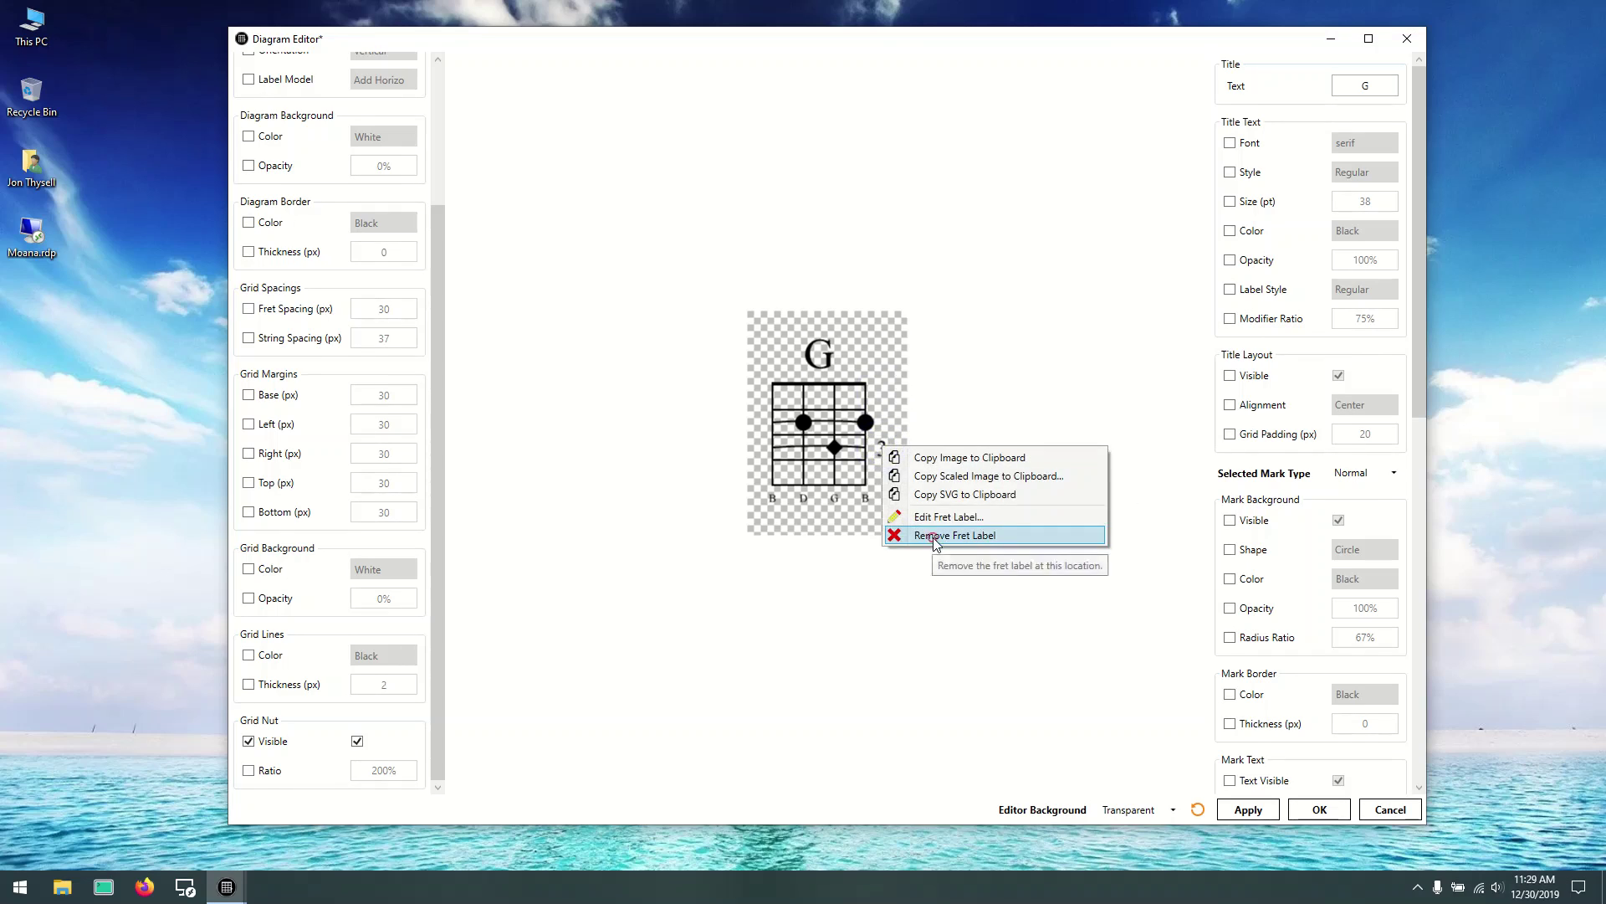
click(936, 529)
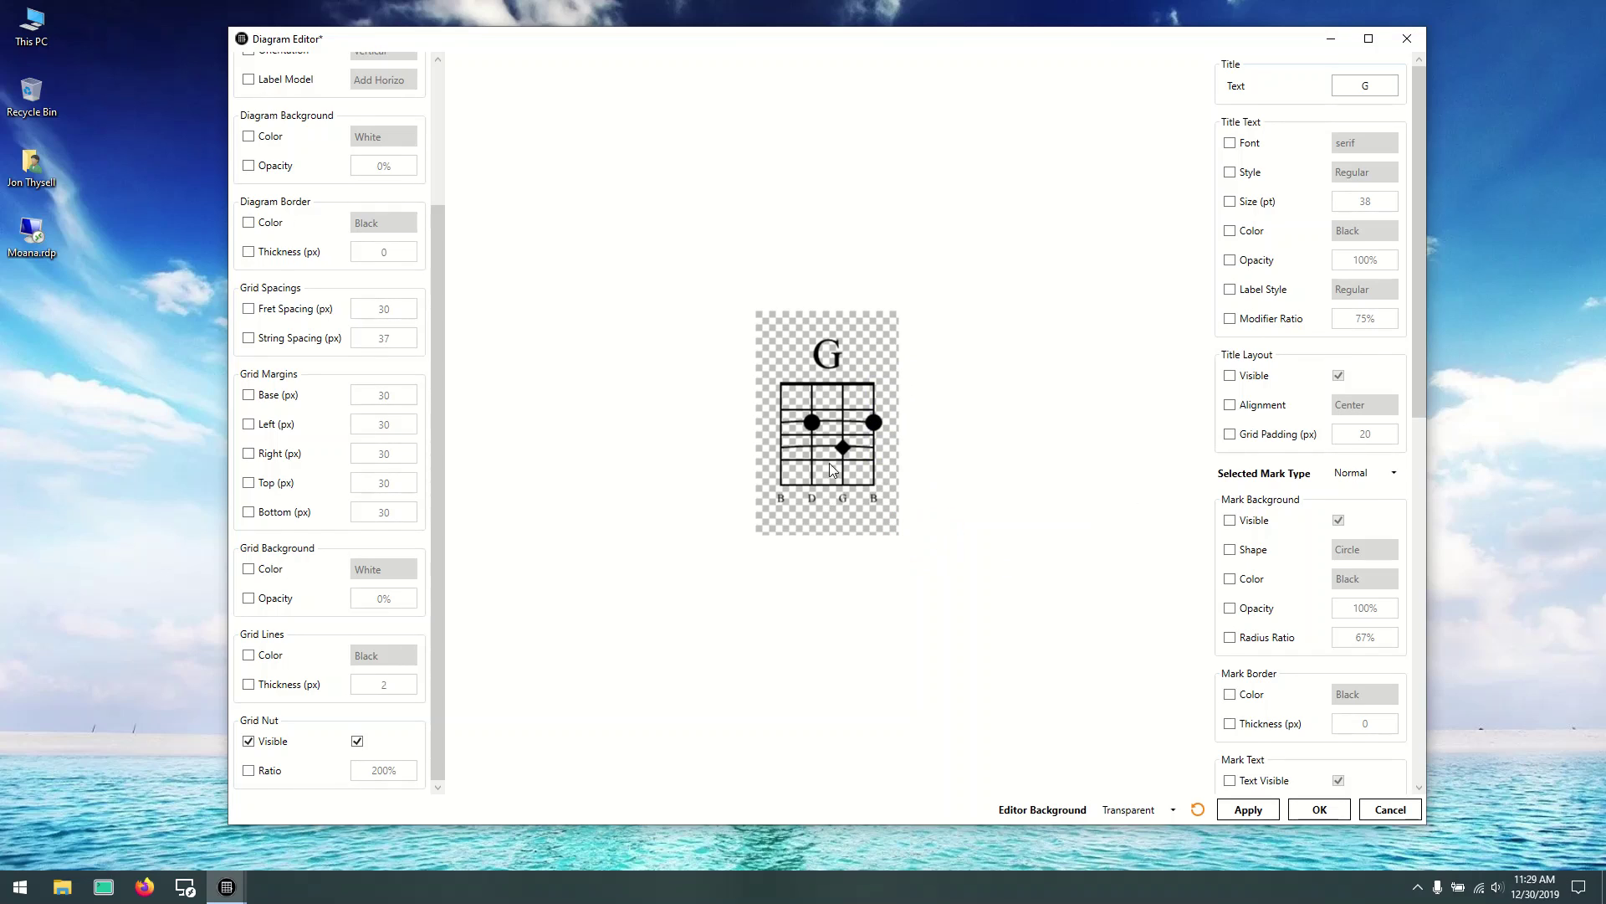
Step: Remove the barre across the third fret and save the G chord diagram back to the library
right_click(799, 450)
click(870, 552)
click(1319, 811)
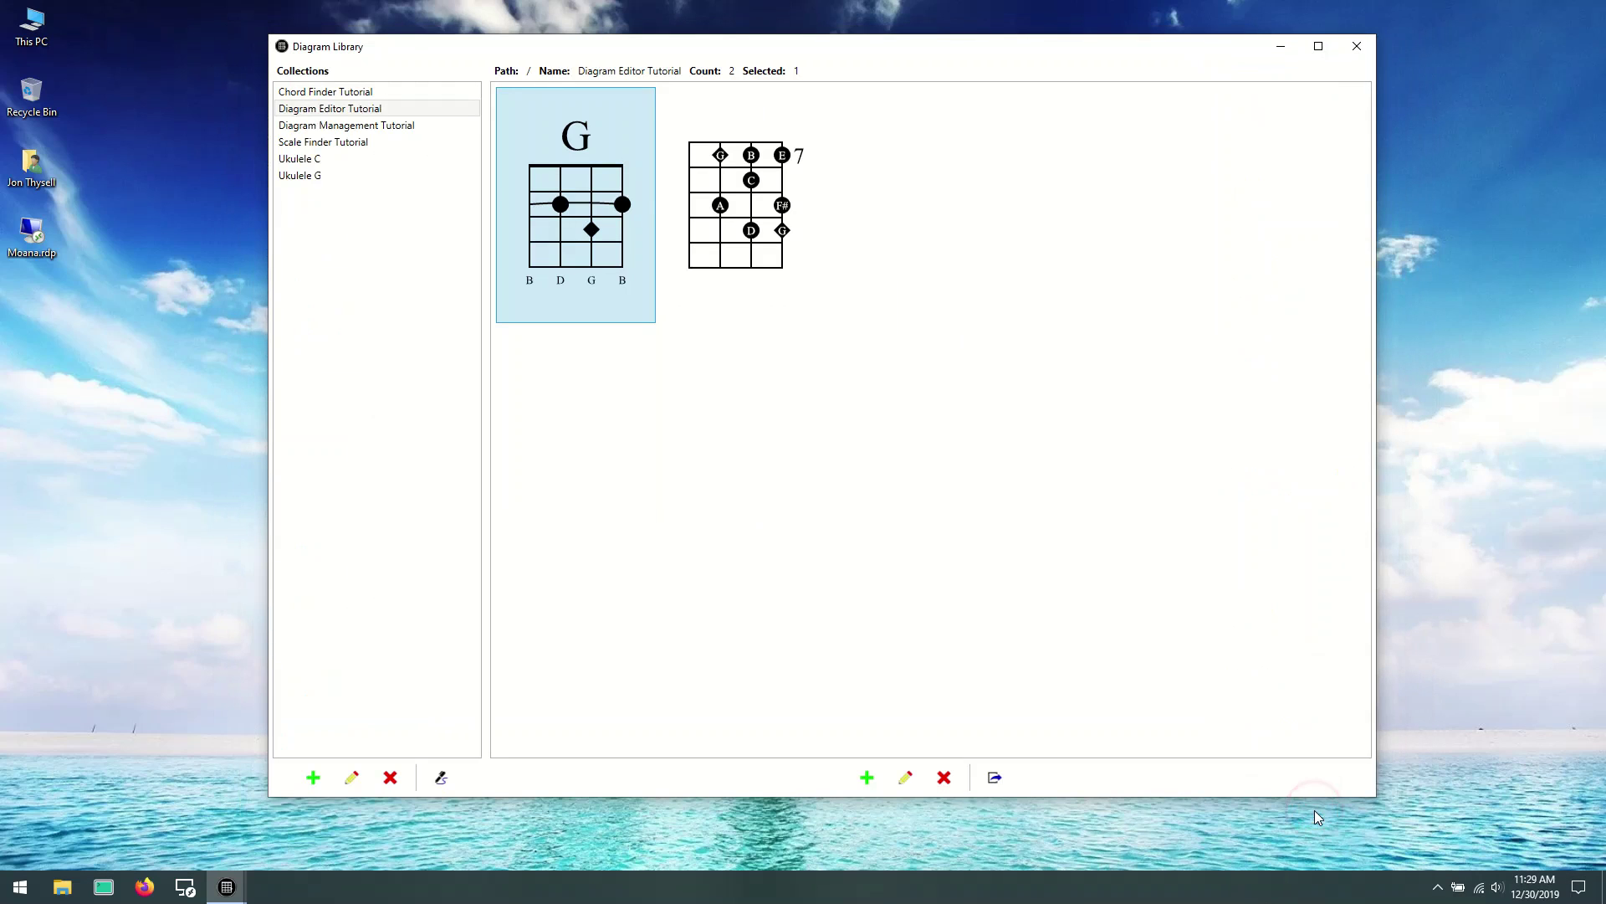
Step: Reopen the G chord diagram in an enlarged editor window and look over its grid nut and other style settings
double_click(597, 208)
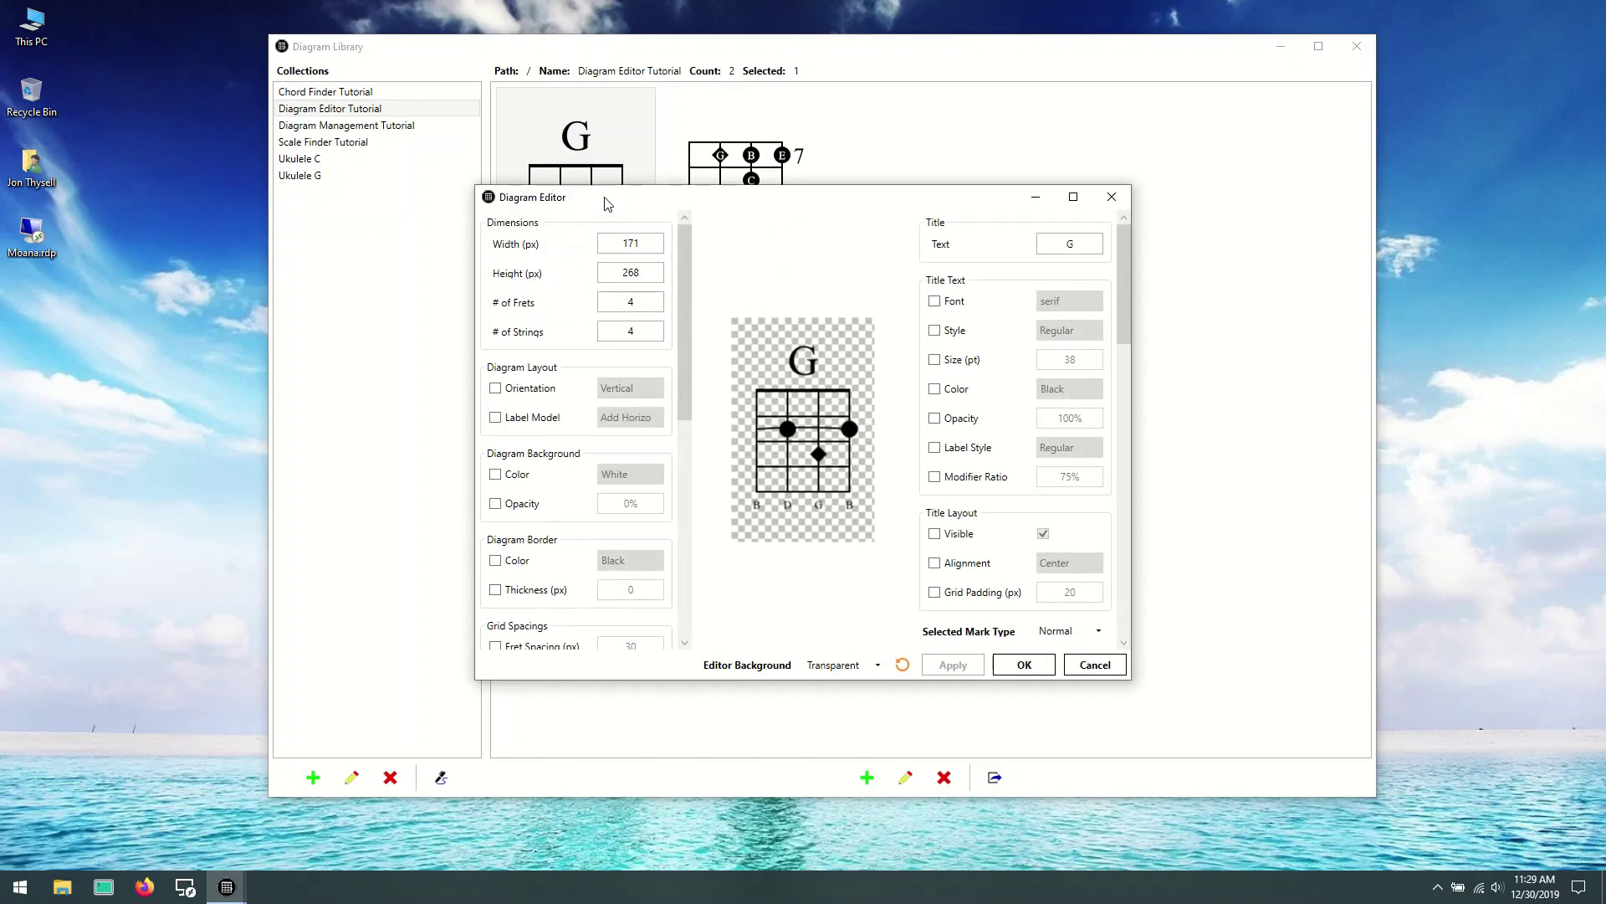
drag(606, 203, 223, 25)
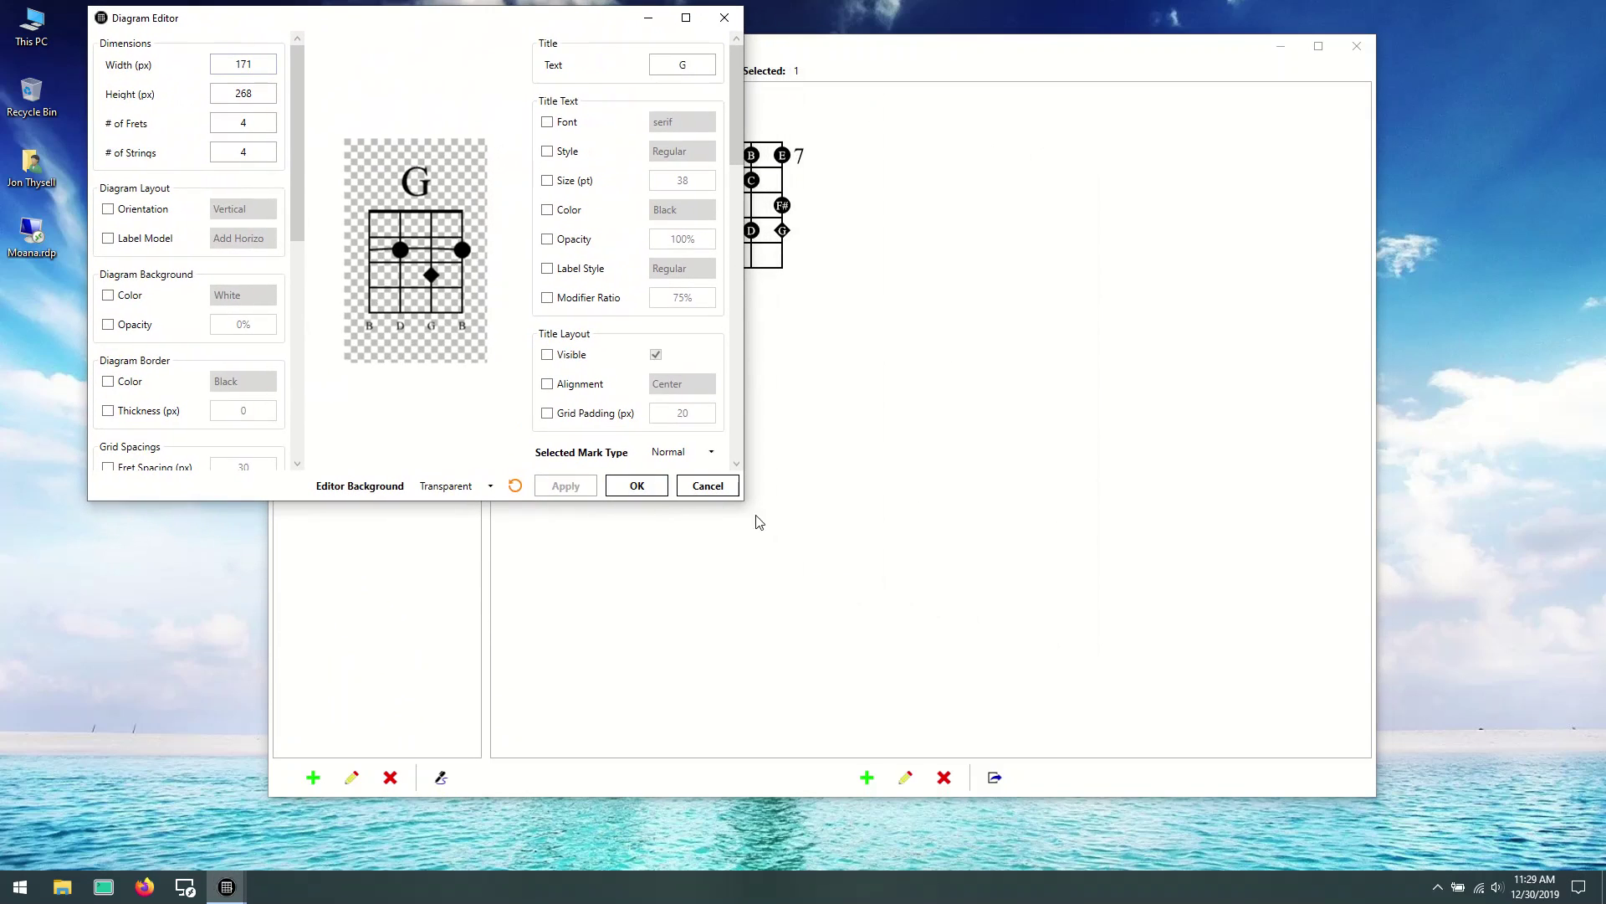
drag(743, 500, 1493, 869)
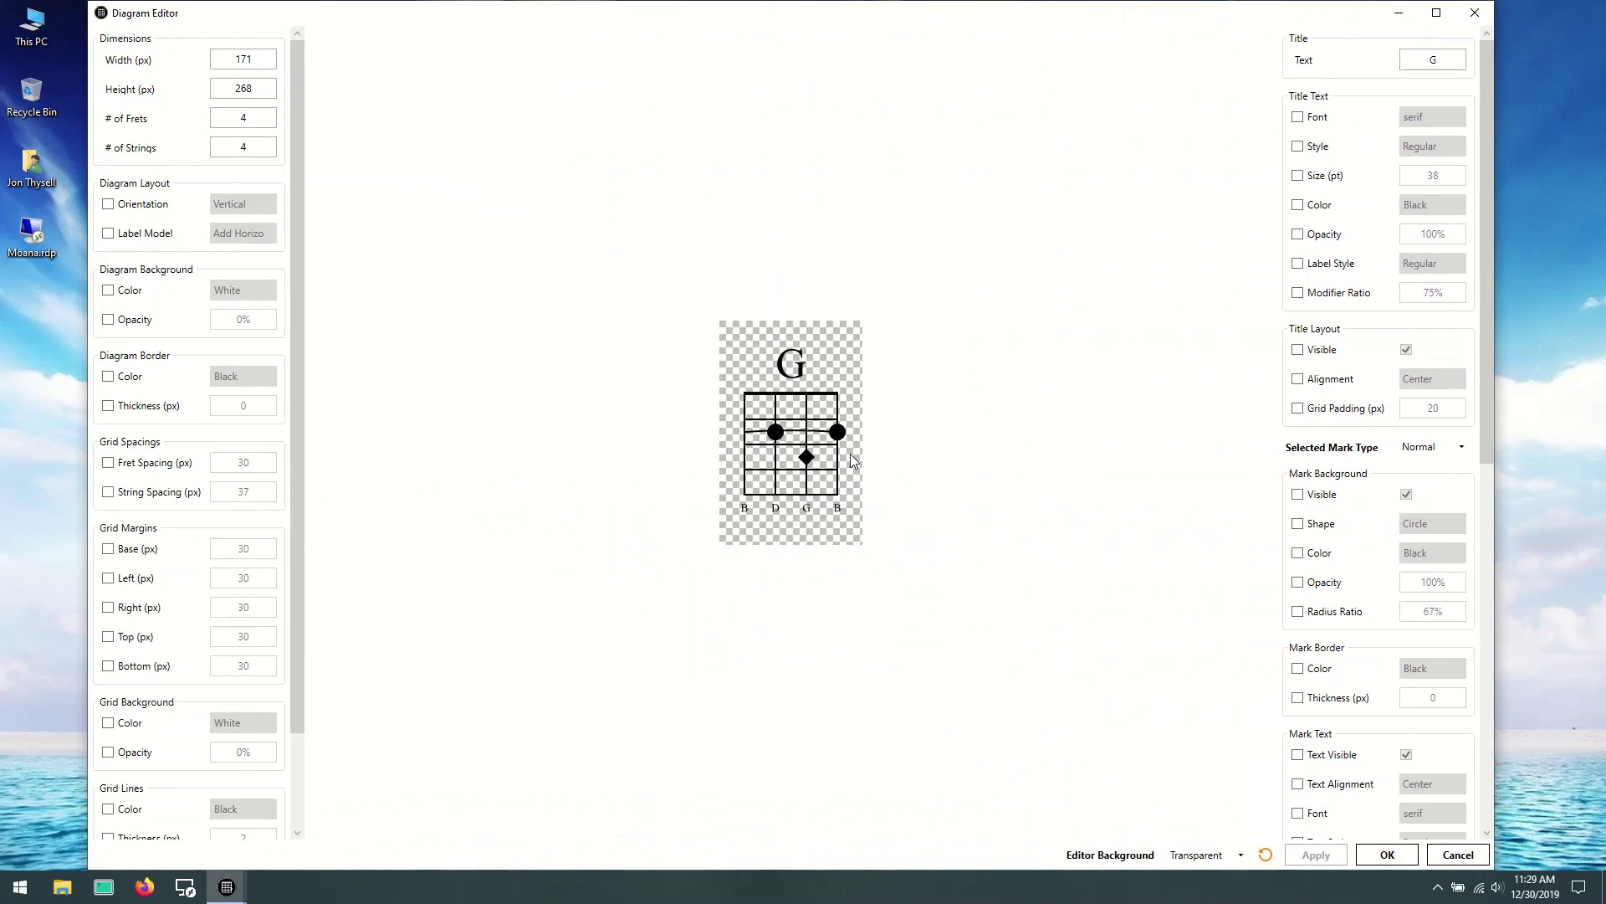
drag(297, 210, 312, 491)
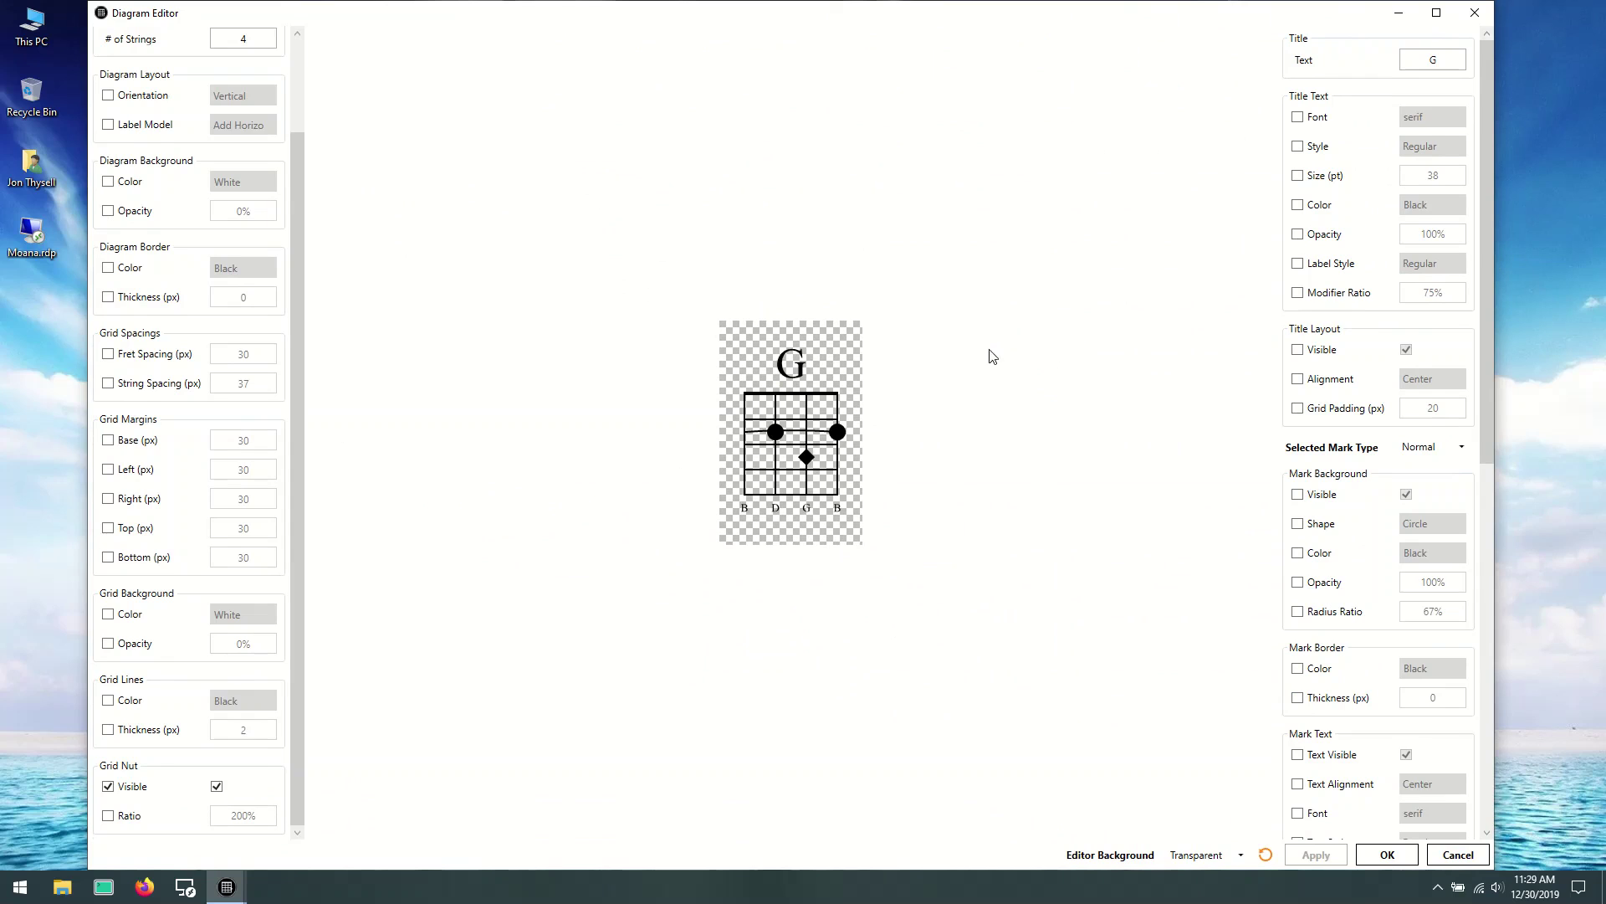
drag(1484, 184, 1458, 141)
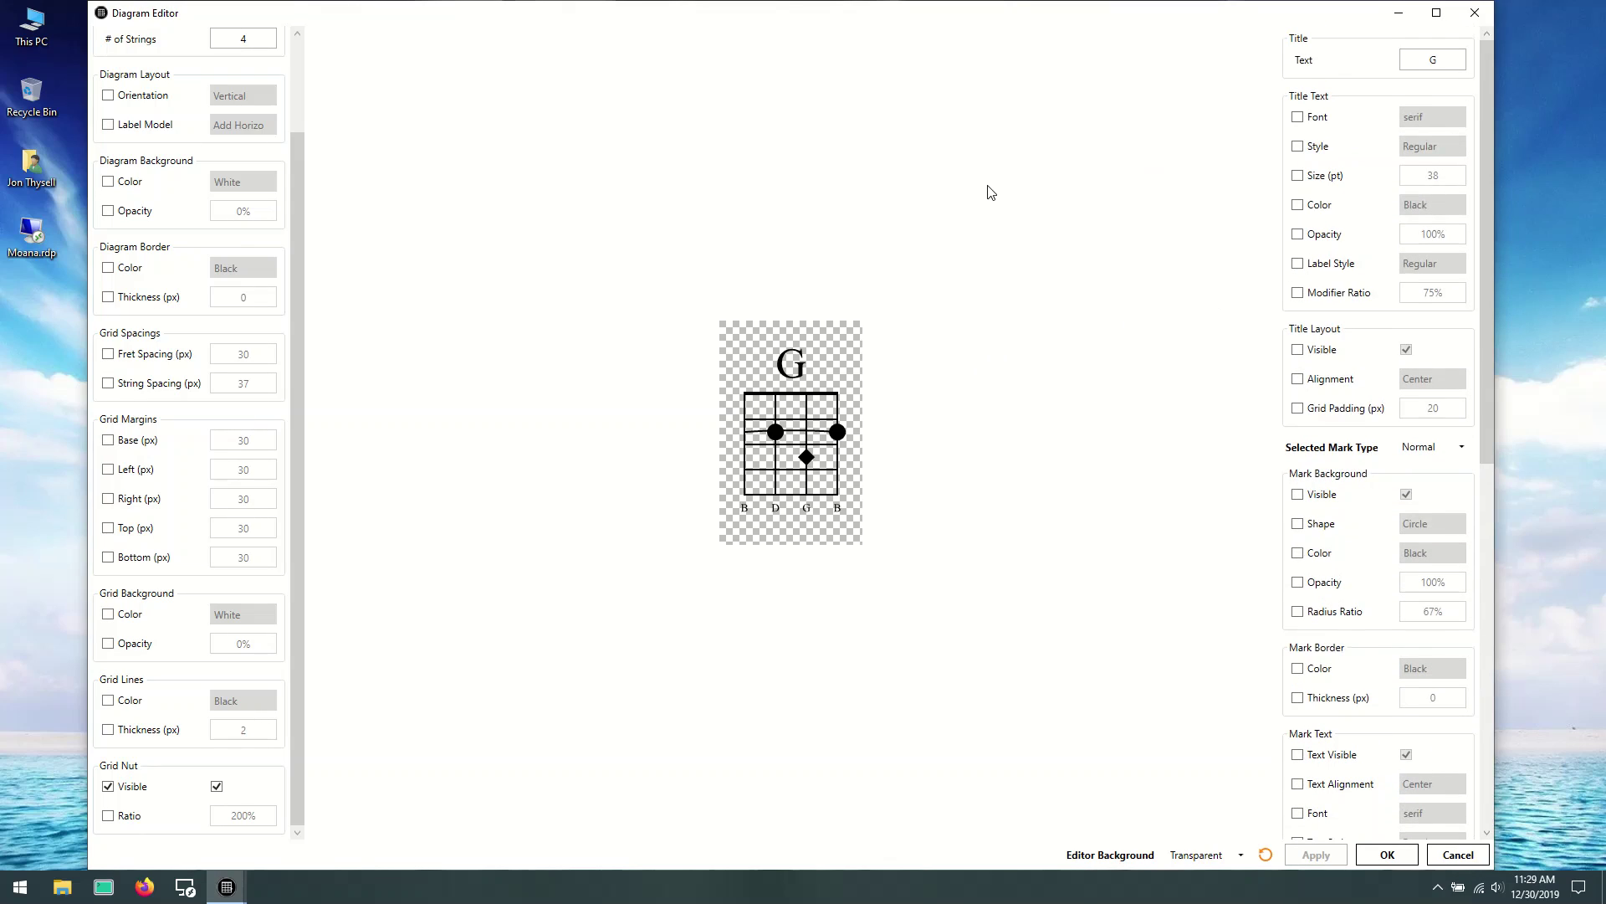